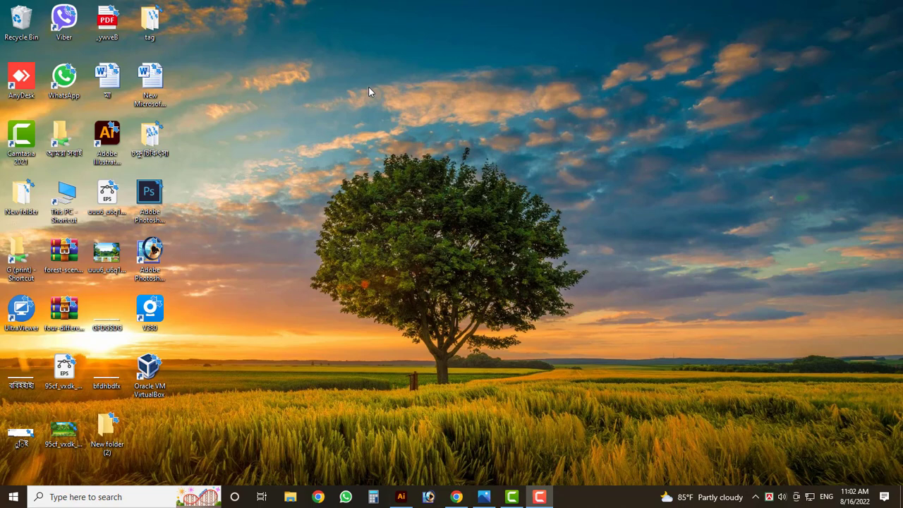
- Bring 17.ai to the front with all workspace panels shown, checking the 16.png reference
{"action": "left_click", "coordinate": [401, 496]}
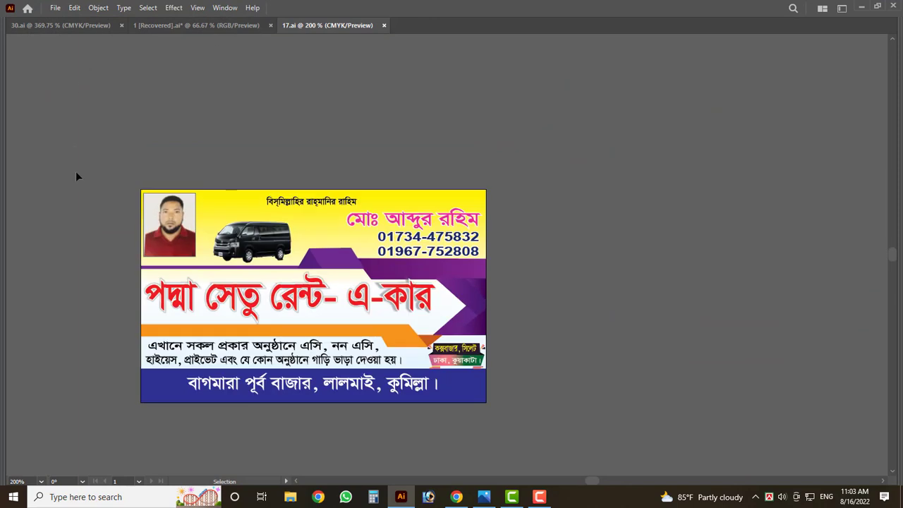
{"action": "key", "text": "Tab"}
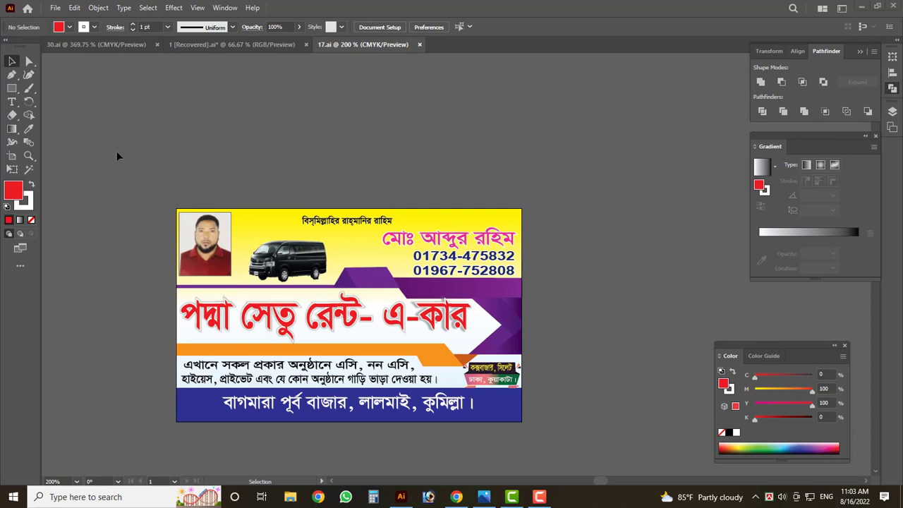
{"action": "left_click", "coordinate": [484, 497]}
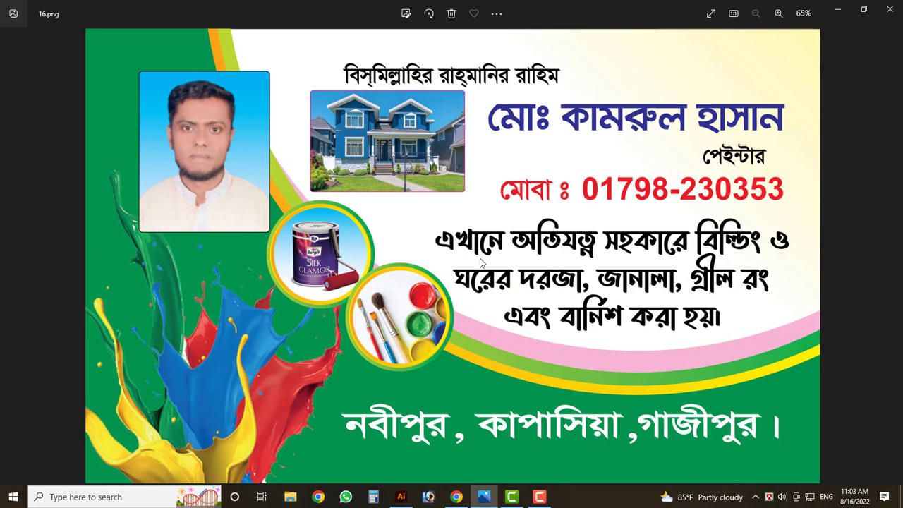
{"action": "left_click", "coordinate": [484, 496]}
{"action": "scroll", "coordinate": [367, 312], "scroll_direction": "down", "scroll_amount": 2}
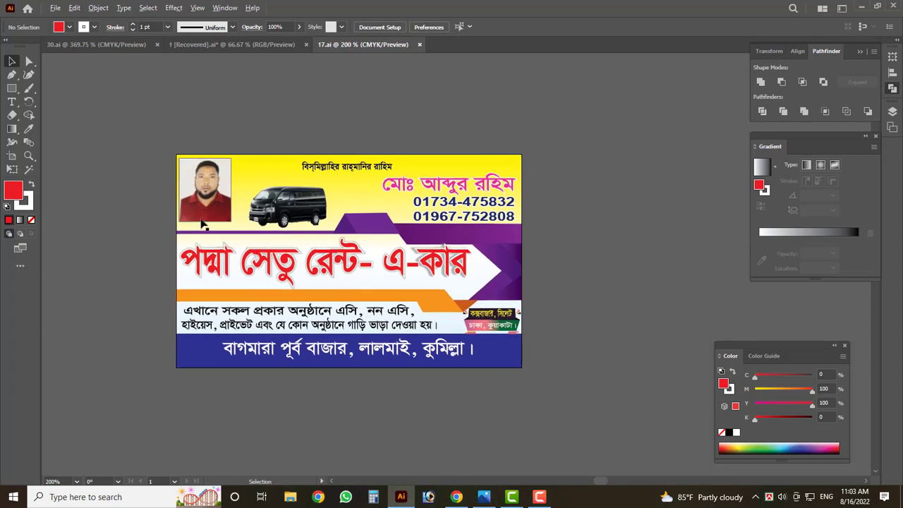
- Select the reference card group and try dragging it upward, undoing an accidental copy
{"action": "scroll", "coordinate": [202, 224], "scroll_direction": "up", "scroll_amount": 1}
{"action": "scroll", "coordinate": [282, 244], "scroll_direction": "down", "scroll_amount": 2}
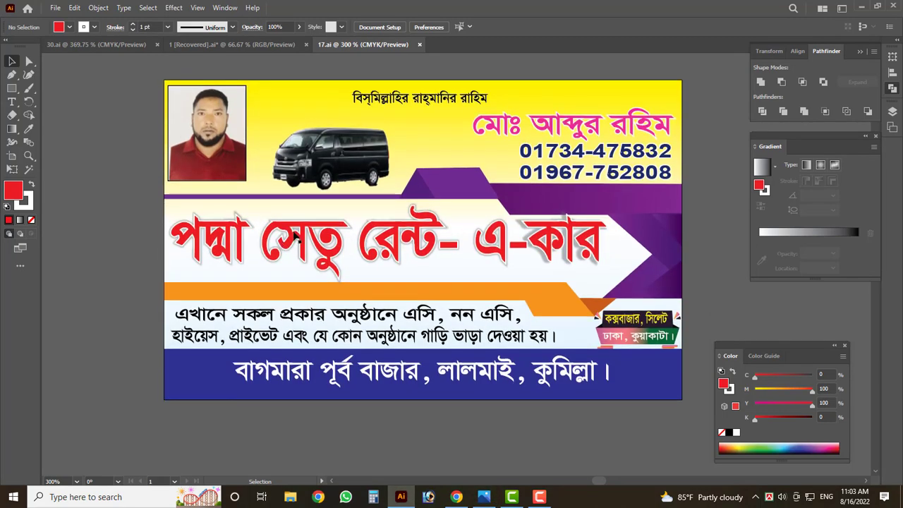
{"action": "scroll", "coordinate": [215, 232], "scroll_direction": "down", "scroll_amount": 2}
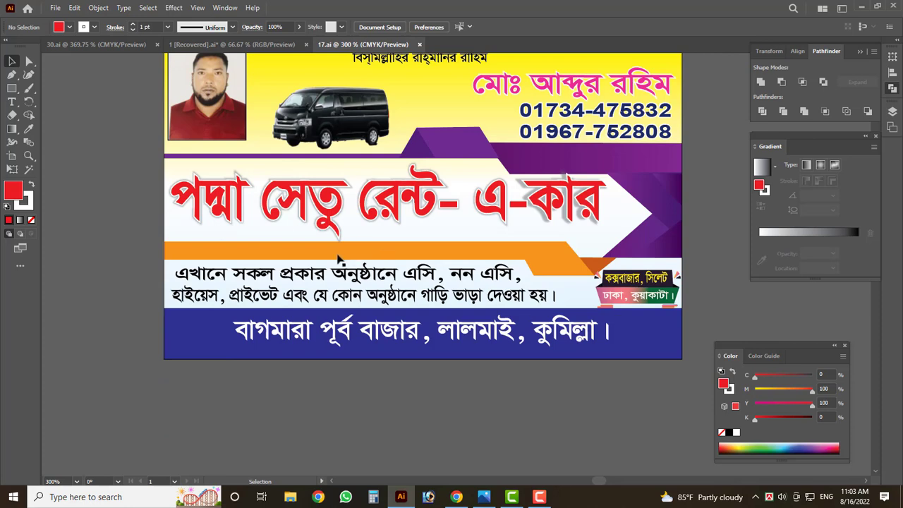
{"action": "scroll", "coordinate": [338, 259], "scroll_direction": "down", "scroll_amount": 1}
{"action": "scroll", "coordinate": [339, 259], "scroll_direction": "down", "scroll_amount": 1}
{"action": "left_click", "coordinate": [404, 282]}
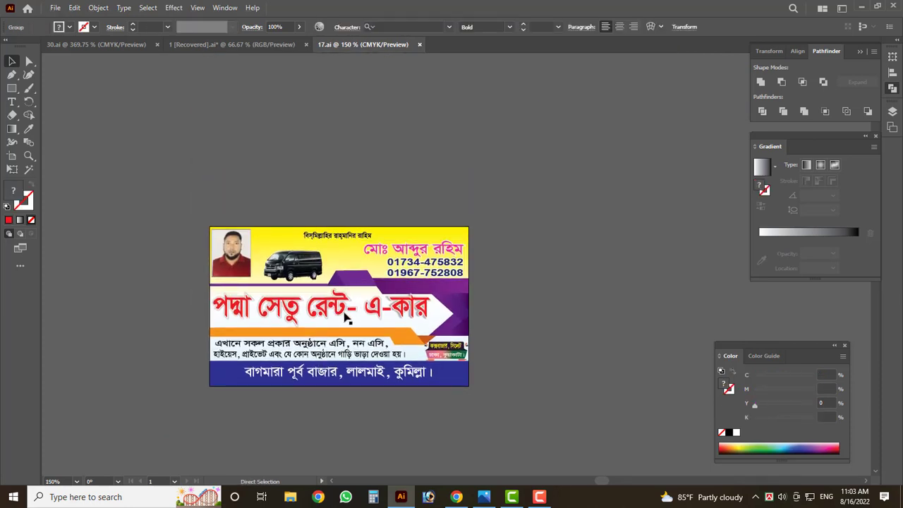
{"action": "scroll", "coordinate": [345, 319], "scroll_direction": "up", "scroll_amount": 3}
{"action": "left_click_drag", "start_coordinate": [348, 357], "coordinate": [344, 138]}
{"action": "scroll", "coordinate": [344, 138], "scroll_direction": "down", "scroll_amount": 2}
{"action": "key", "text": "ctrl+z"}
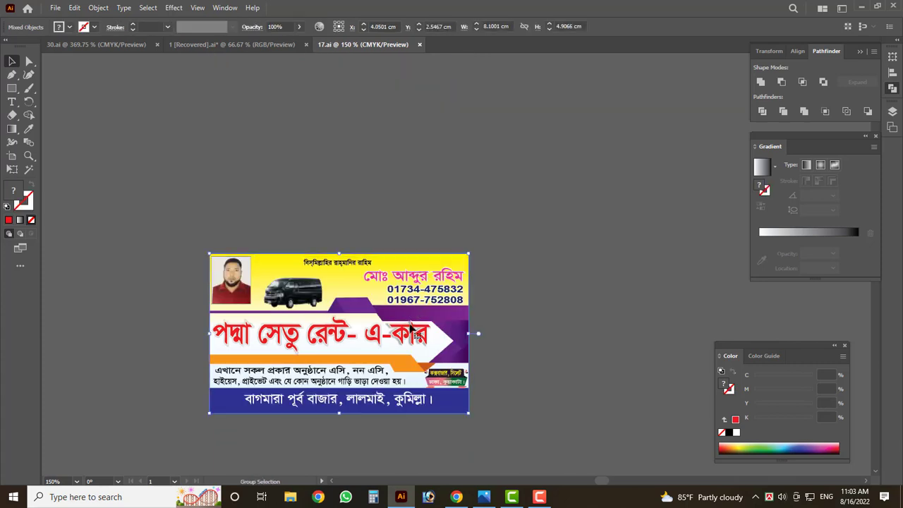
- Drag the card up above the empty artboard and deselect it
{"action": "scroll", "coordinate": [323, 371], "scroll_direction": "up", "scroll_amount": 1}
{"action": "left_click_drag", "start_coordinate": [323, 371], "coordinate": [337, 182]}
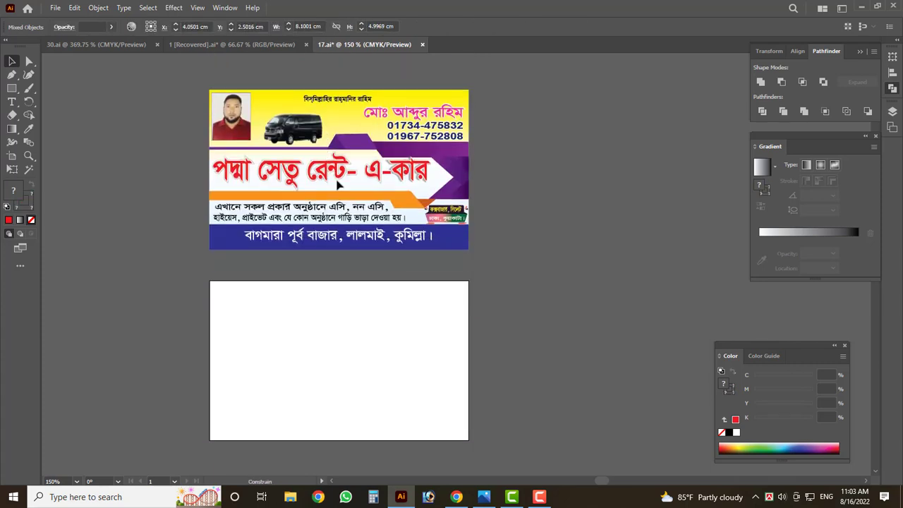
{"action": "left_click", "coordinate": [500, 284]}
{"action": "scroll", "coordinate": [499, 284], "scroll_direction": "down", "scroll_amount": 2}
{"action": "scroll", "coordinate": [424, 311], "scroll_direction": "up", "scroll_amount": 1}
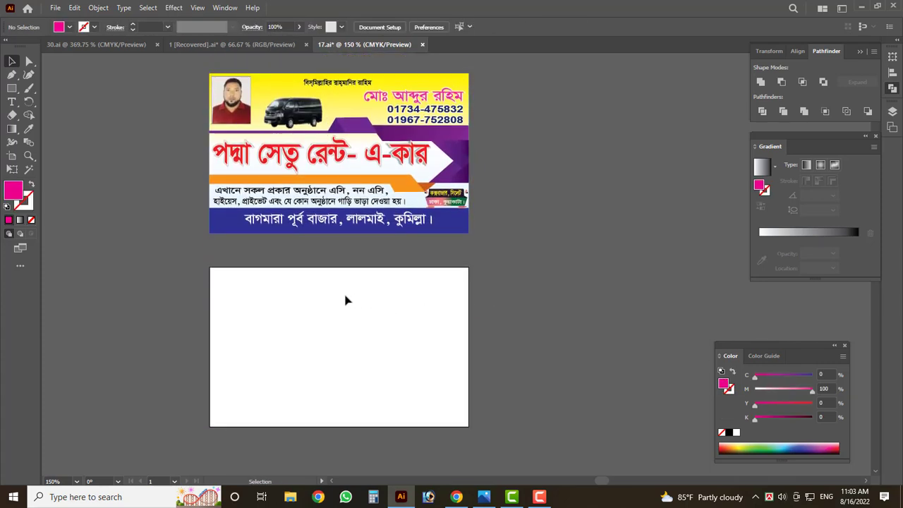
- Draw a rectangle covering the whole empty artboard and select it
{"action": "left_click", "coordinate": [13, 89]}
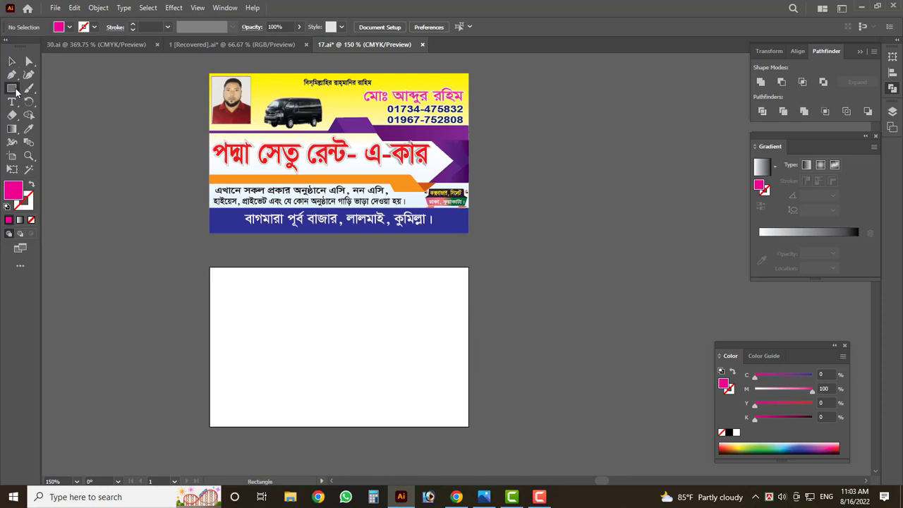
{"action": "left_click_drag", "start_coordinate": [12, 88], "coordinate": [49, 92]}
{"action": "left_click_drag", "start_coordinate": [209, 267], "coordinate": [470, 427]}
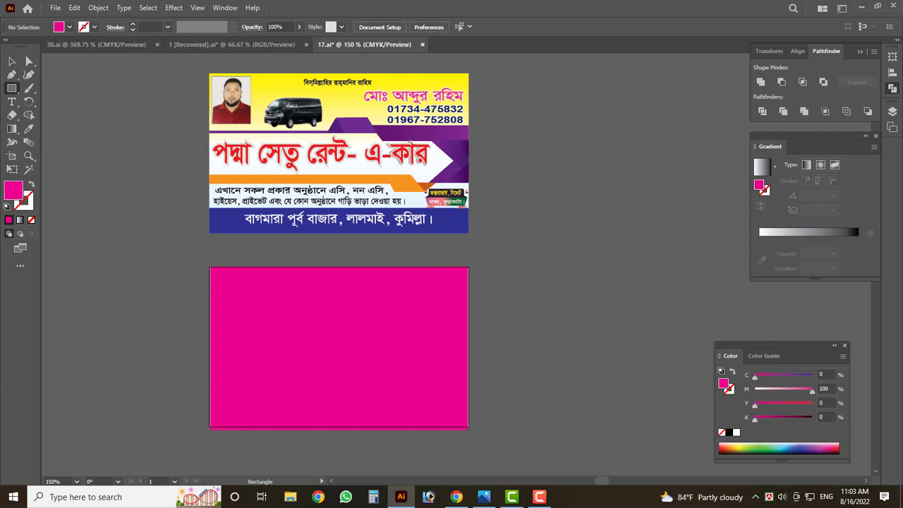
{"action": "key", "text": "v"}
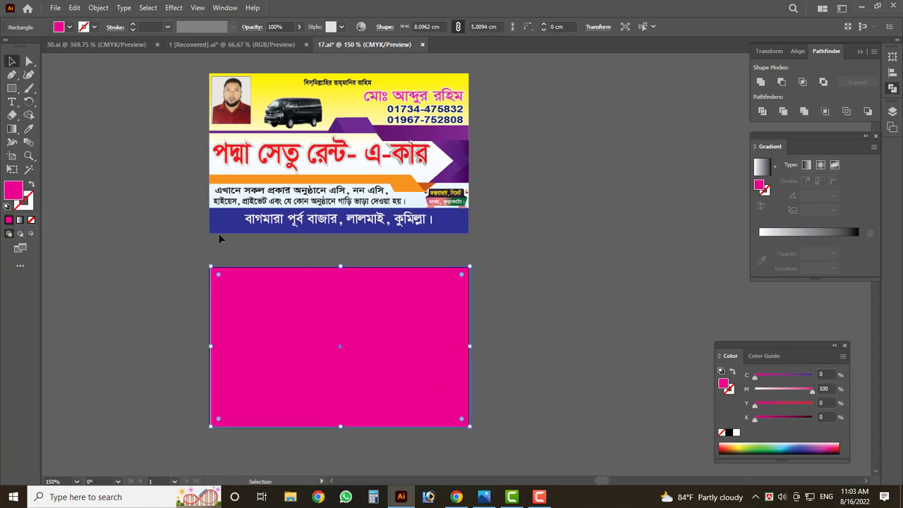
{"action": "left_click", "coordinate": [327, 347]}
- Give the rectangle a gradient: cyan at 10% opacity, white in the middle, yellow at the end
{"action": "left_click", "coordinate": [822, 234]}
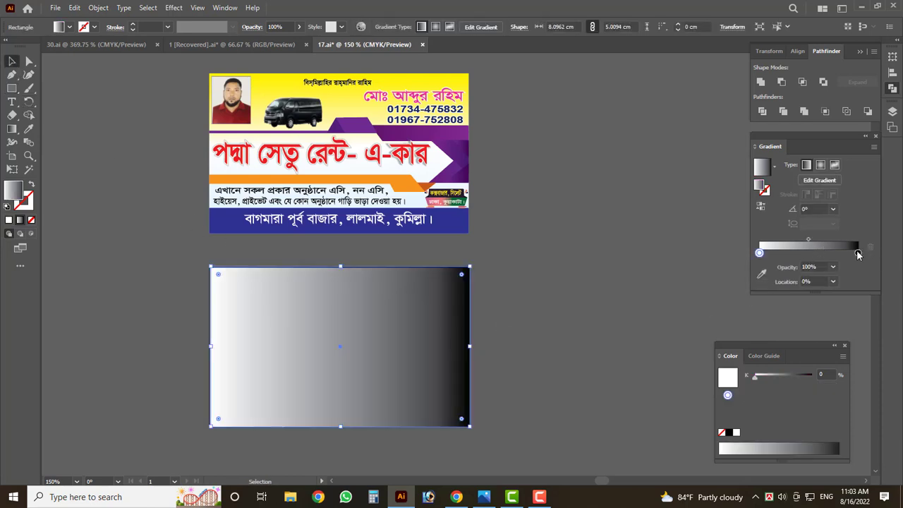
{"action": "double_click", "coordinate": [858, 252]}
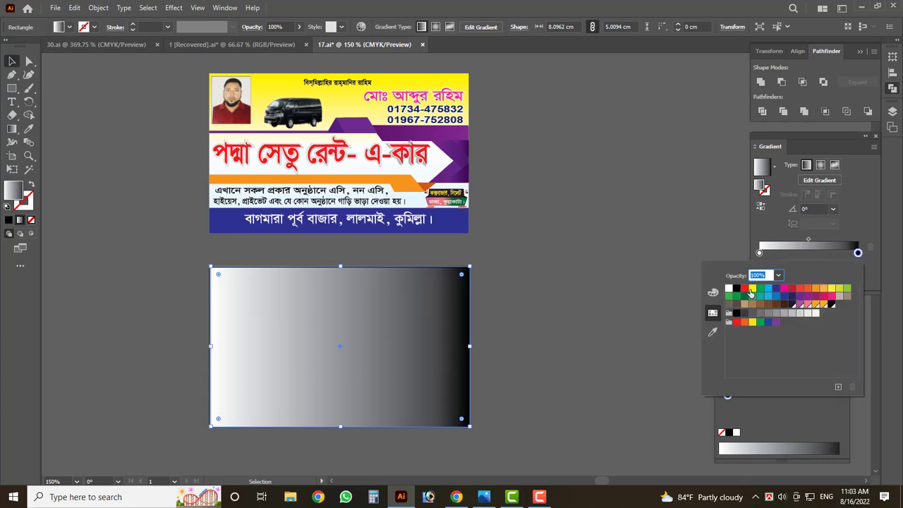
{"action": "left_click", "coordinate": [752, 289]}
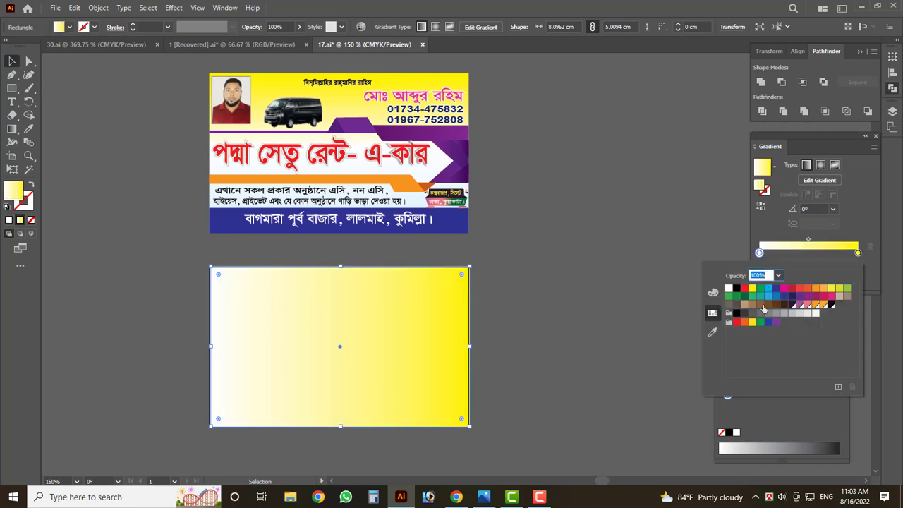
{"action": "left_click", "coordinate": [768, 289]}
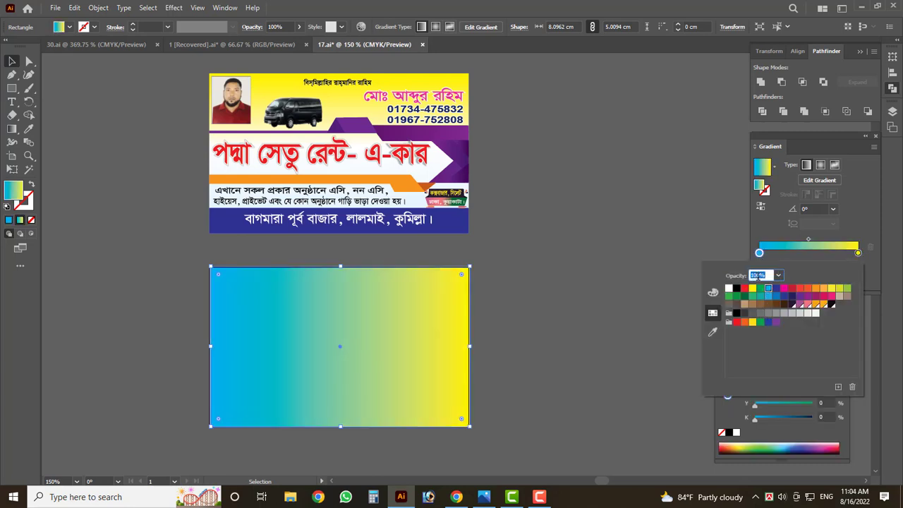
{"action": "left_click", "coordinate": [779, 275]}
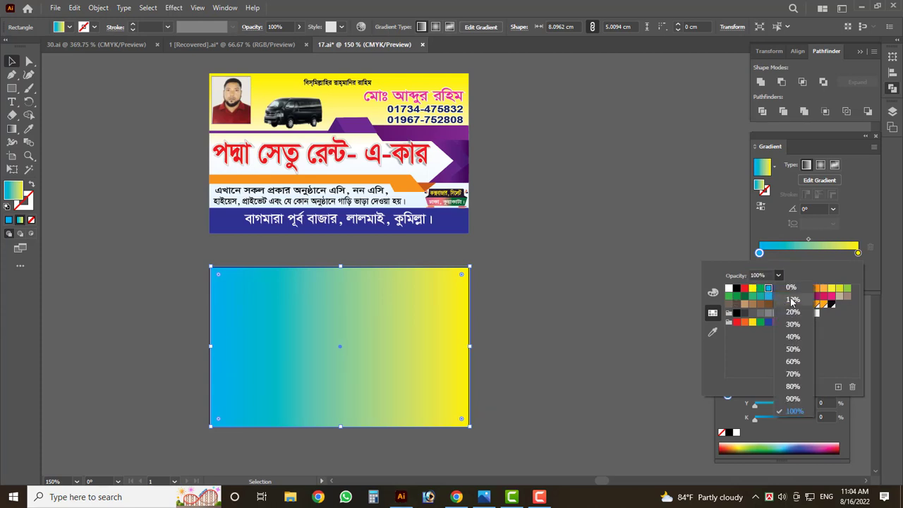
{"action": "left_click", "coordinate": [791, 301]}
{"action": "left_click", "coordinate": [803, 252]}
{"action": "double_click", "coordinate": [804, 252]}
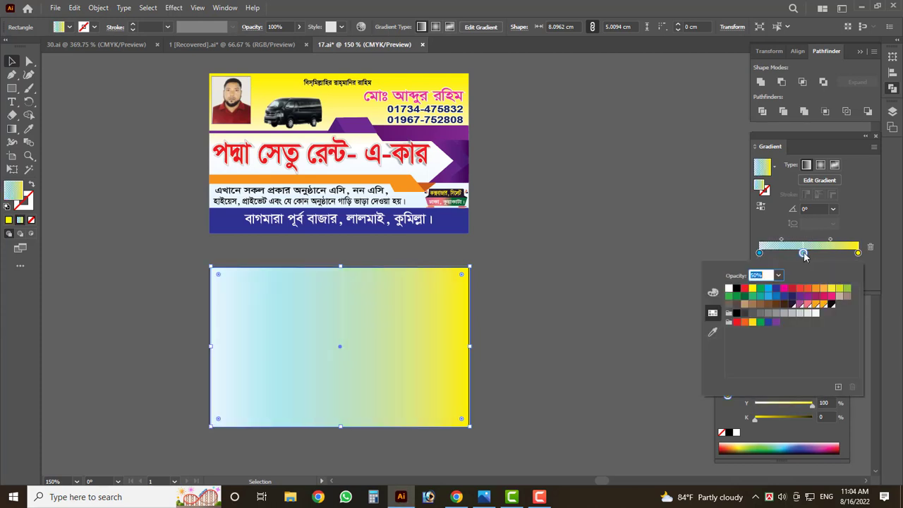
{"action": "left_click", "coordinate": [729, 288]}
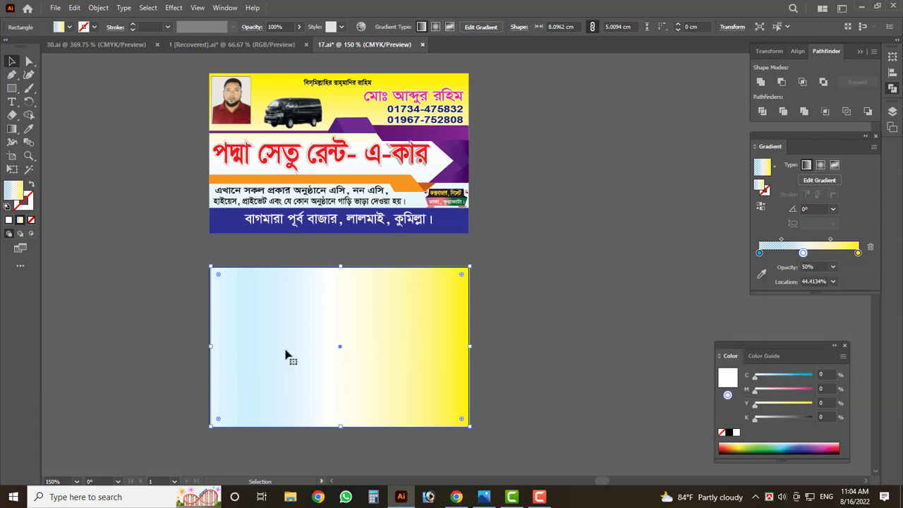
- Run the gradient vertically with yellow at the top and pale blue at the bottom
{"action": "key", "text": "g"}
{"action": "left_click_drag", "start_coordinate": [352, 272], "coordinate": [333, 414]}
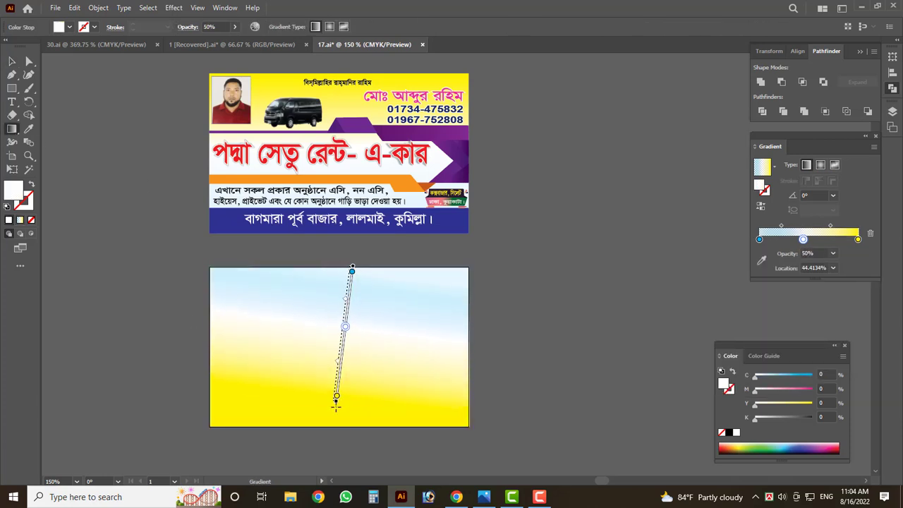
{"action": "mouse_move", "coordinate": [355, 443]}
{"action": "left_mouse_down"}
{"action": "mouse_move", "coordinate": [355, 264]}
{"action": "mouse_move", "coordinate": [335, 259]}
{"action": "left_mouse_up"}
{"action": "left_click", "coordinate": [12, 61]}
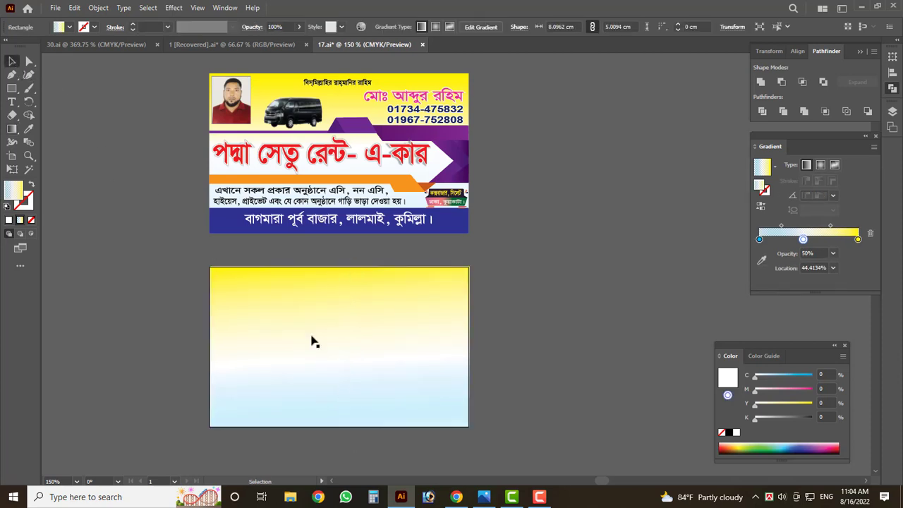
{"action": "left_click", "coordinate": [313, 343]}
{"action": "left_click", "coordinate": [858, 253]}
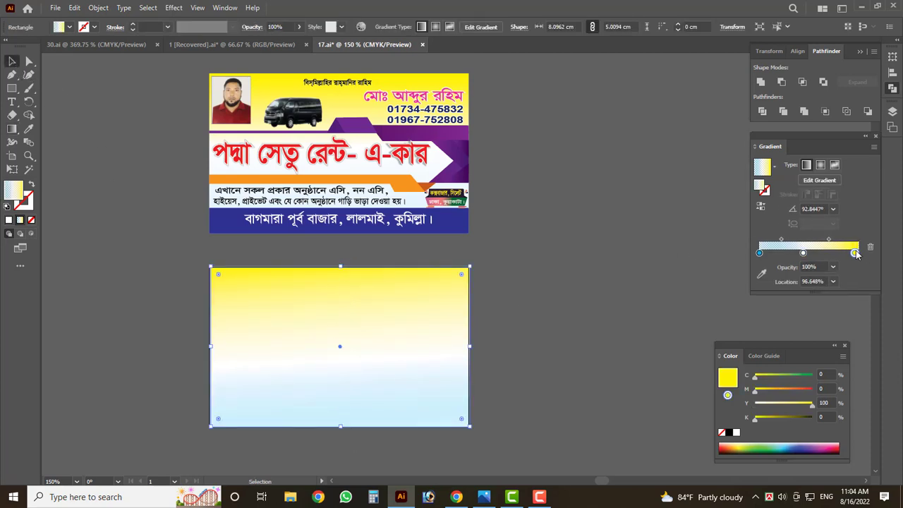
{"action": "scroll", "coordinate": [452, 307], "scroll_direction": "down", "scroll_amount": 1}
{"action": "scroll", "coordinate": [557, 277], "scroll_direction": "down", "scroll_amount": 2}
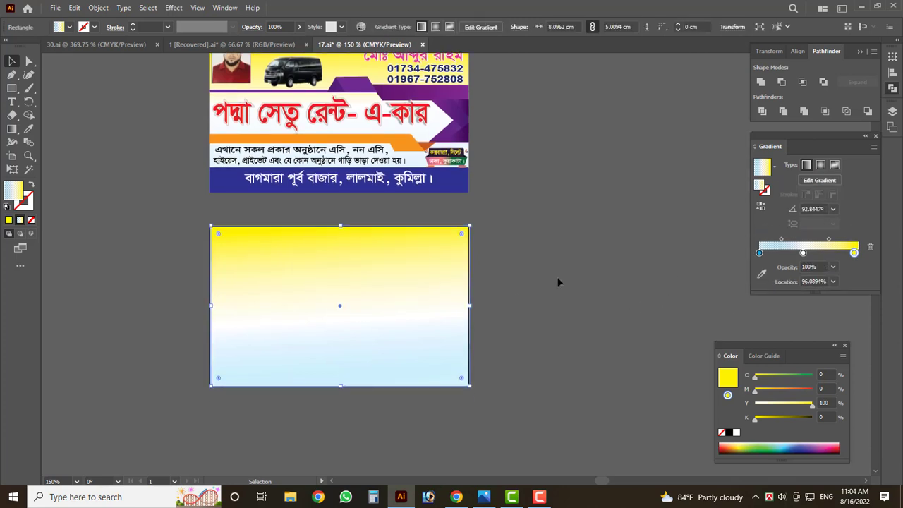
{"action": "left_click", "coordinate": [557, 276]}
{"action": "scroll", "coordinate": [551, 282], "scroll_direction": "up", "scroll_amount": 4}
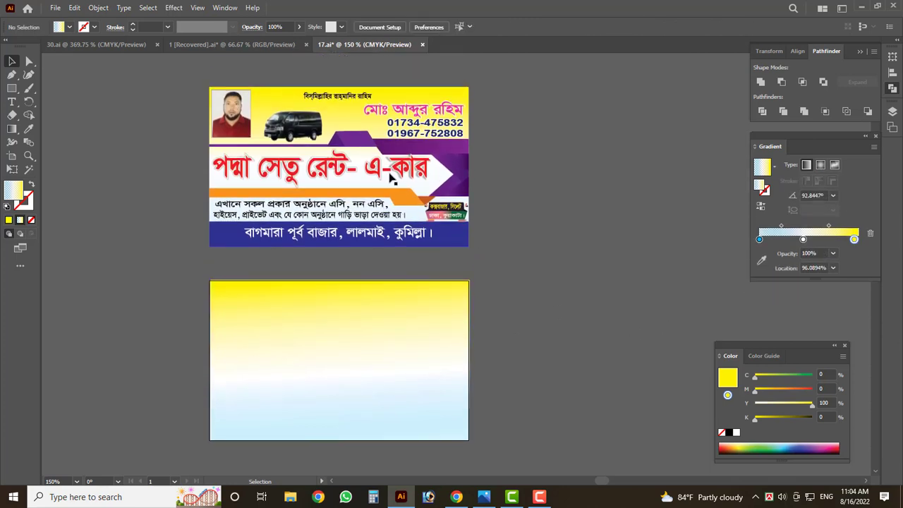
{"action": "scroll", "coordinate": [373, 184], "scroll_direction": "down", "scroll_amount": 1}
{"action": "scroll", "coordinate": [513, 250], "scroll_direction": "up", "scroll_amount": 2}
- Ungroup the reference card and delete its gradient background rectangle
{"action": "mouse_move", "coordinate": [393, 183]}
{"action": "left_mouse_down"}
{"action": "mouse_move", "coordinate": [541, 212]}
{"action": "mouse_move", "coordinate": [653, 261]}
{"action": "left_mouse_up"}
{"action": "key", "text": "ctrl+z"}
{"action": "key", "text": "ctrl+z"}
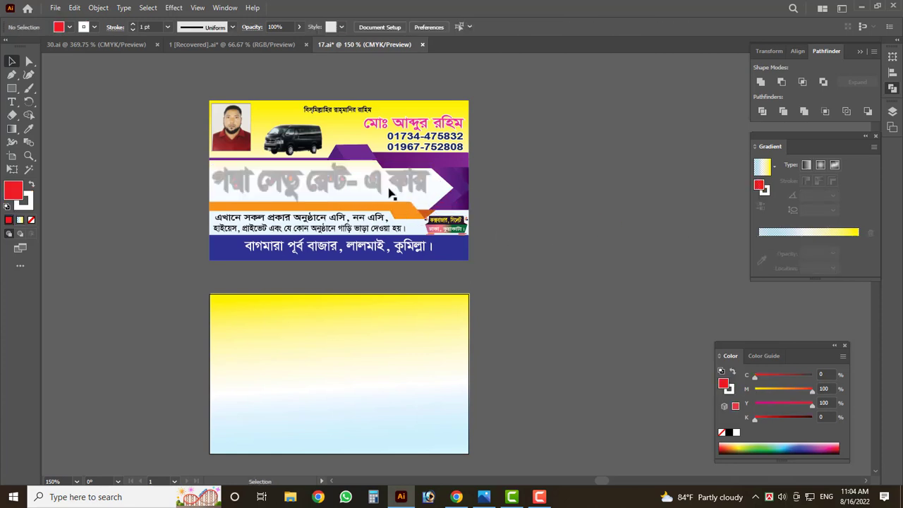
{"action": "key", "text": "ctrl+z"}
{"action": "key", "text": "ctrl+z"}
{"action": "left_click", "coordinate": [355, 189]}
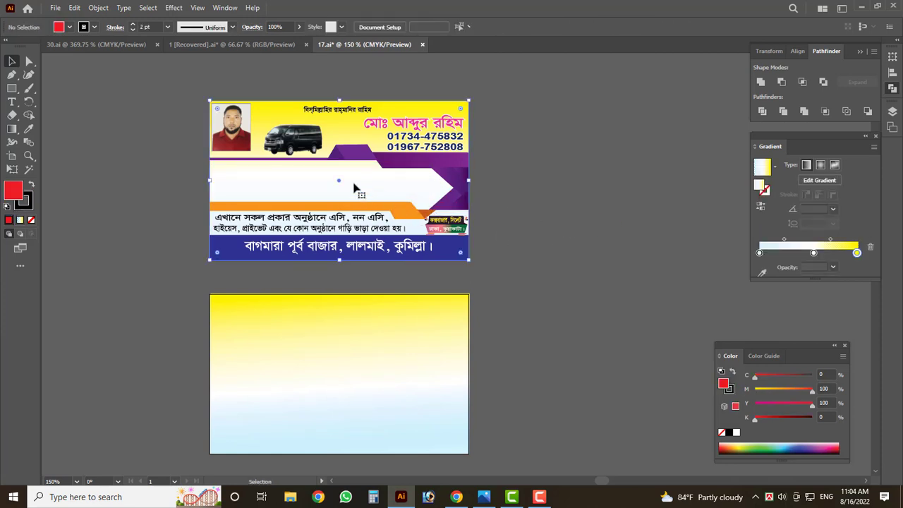
{"action": "right_click", "coordinate": [299, 180]}
{"action": "left_click", "coordinate": [364, 290]}
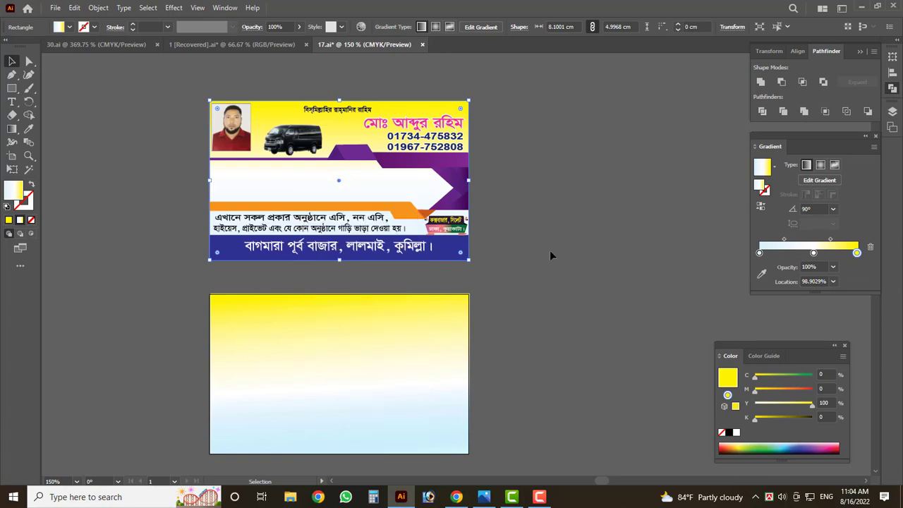
{"action": "left_click_drag", "start_coordinate": [381, 200], "coordinate": [675, 174]}
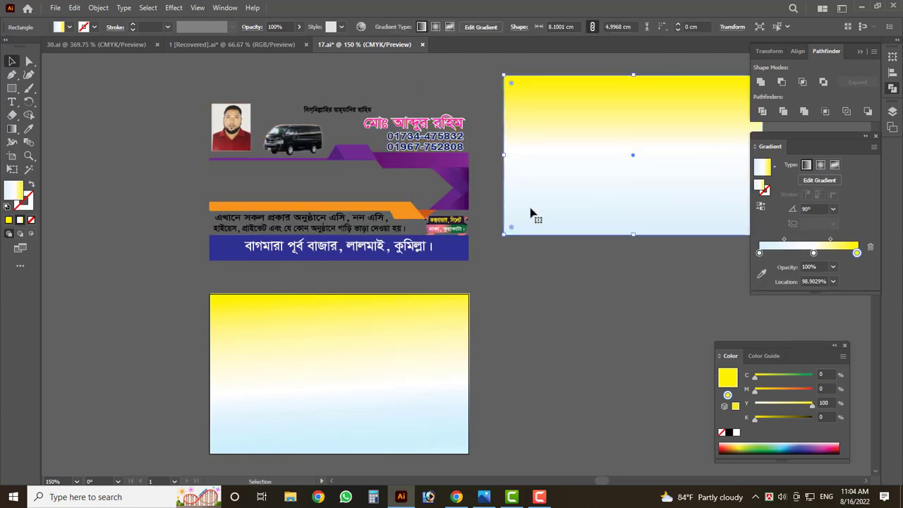
{"action": "key", "text": "ctrl+z"}
{"action": "left_click", "coordinate": [458, 194]}
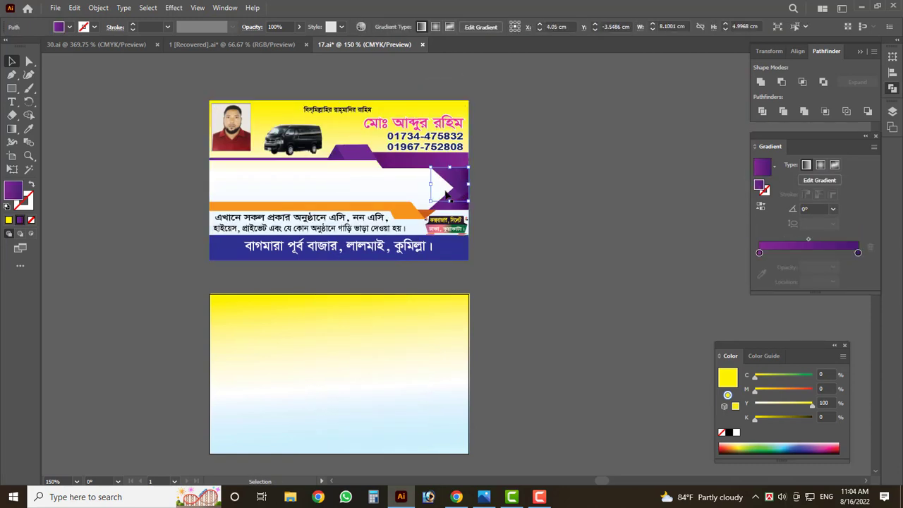
{"action": "left_click", "coordinate": [360, 178]}
{"action": "key", "text": "Delete"}
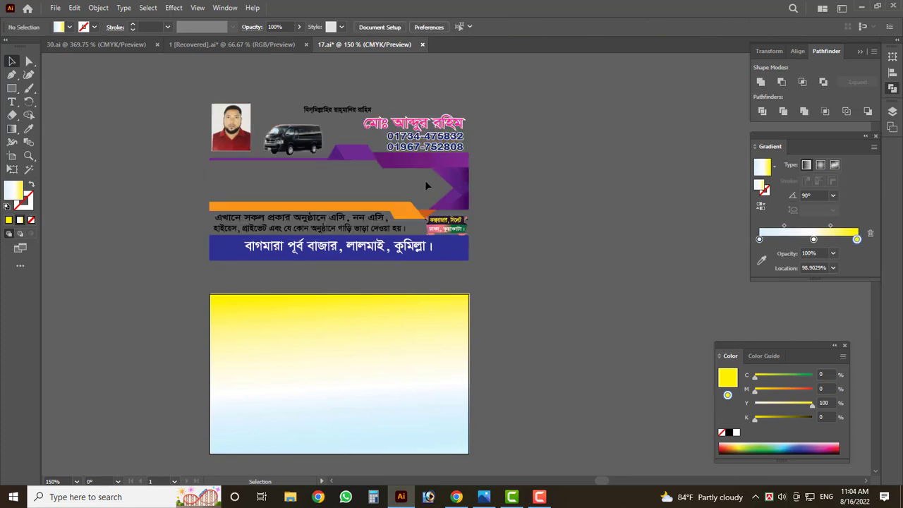
- Move the top purple strip off to the card's right, keeping the van and trapezoid in place
{"action": "left_click_drag", "start_coordinate": [403, 161], "coordinate": [599, 138]}
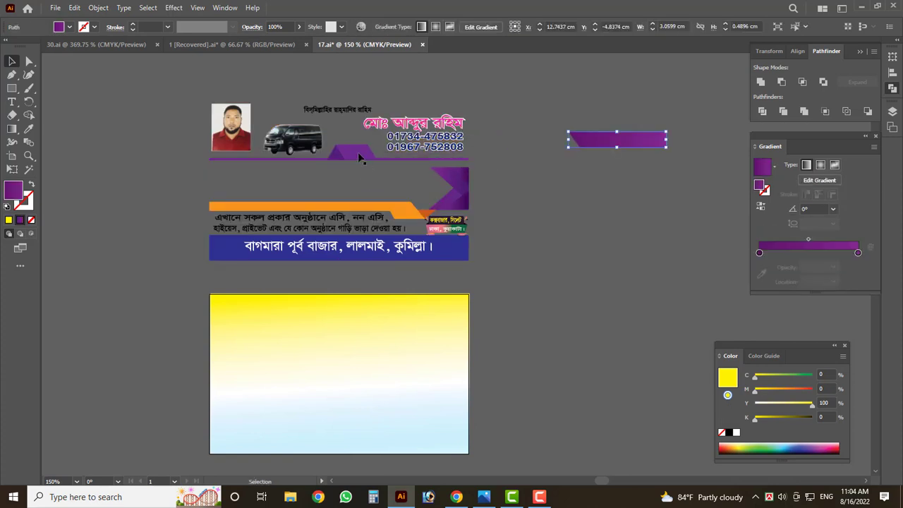
{"action": "left_click_drag", "start_coordinate": [358, 157], "coordinate": [341, 189]}
{"action": "mouse_move", "coordinate": [335, 154]}
{"action": "left_mouse_down"}
{"action": "mouse_move", "coordinate": [294, 187]}
{"action": "mouse_move", "coordinate": [336, 152]}
{"action": "left_mouse_up"}
{"action": "left_click_drag", "start_coordinate": [356, 188], "coordinate": [372, 151]}
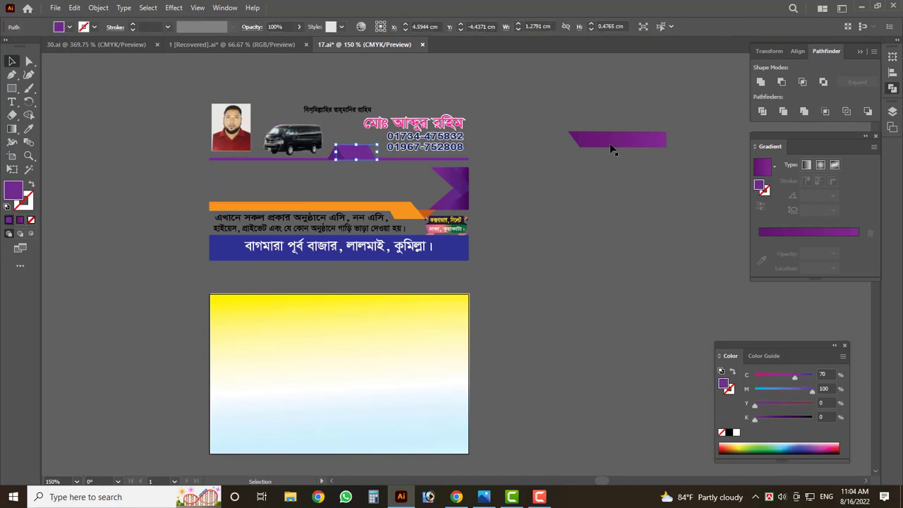
{"action": "left_click_drag", "start_coordinate": [613, 150], "coordinate": [570, 210]}
{"action": "scroll", "coordinate": [357, 151], "scroll_direction": "up", "scroll_amount": 5}
{"action": "left_click_drag", "start_coordinate": [355, 151], "coordinate": [465, 123]}
{"action": "key", "text": "ctrl+z"}
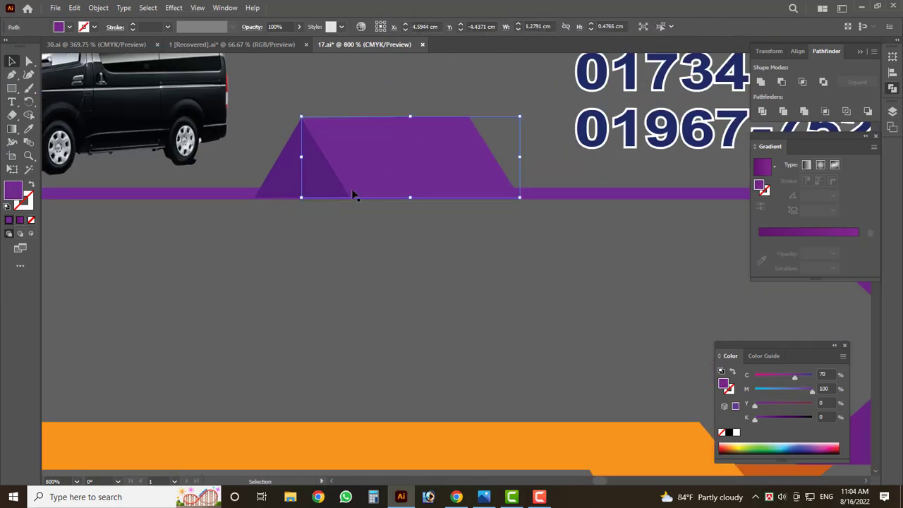
{"action": "scroll", "coordinate": [355, 198], "scroll_direction": "down", "scroll_amount": 4}
{"action": "scroll", "coordinate": [203, 163], "scroll_direction": "down", "scroll_amount": 1}
- Draw a thin purple bar across the yellow gradient card
{"action": "left_click", "coordinate": [12, 88]}
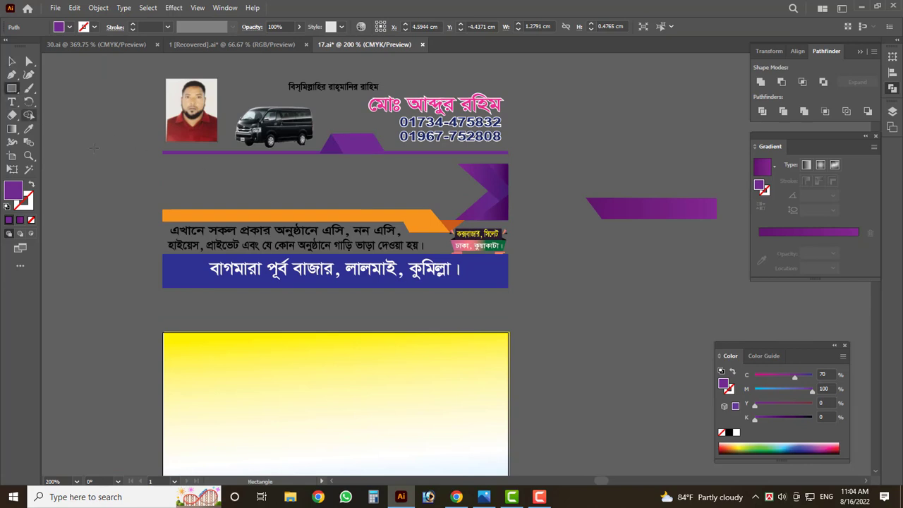
{"action": "scroll", "coordinate": [201, 334], "scroll_direction": "down", "scroll_amount": 2}
{"action": "left_click_drag", "start_coordinate": [189, 342], "coordinate": [508, 340]}
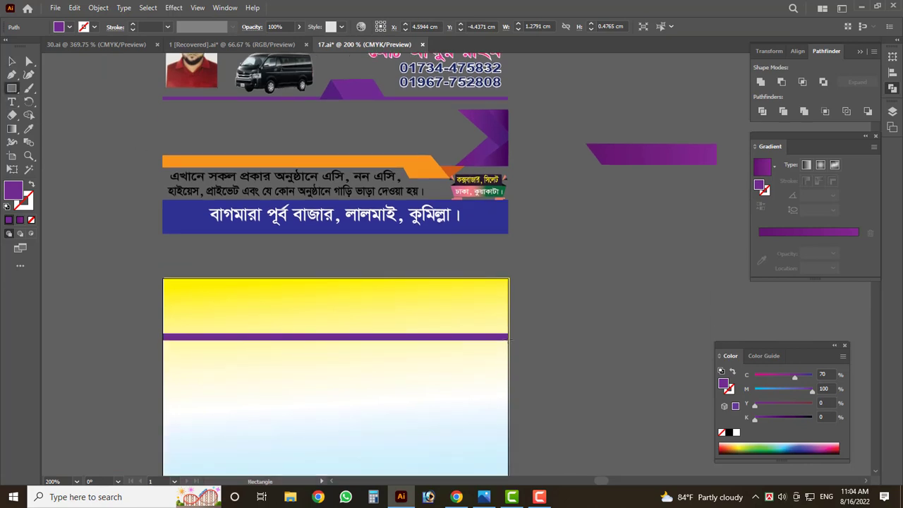
{"action": "left_click", "coordinate": [12, 61]}
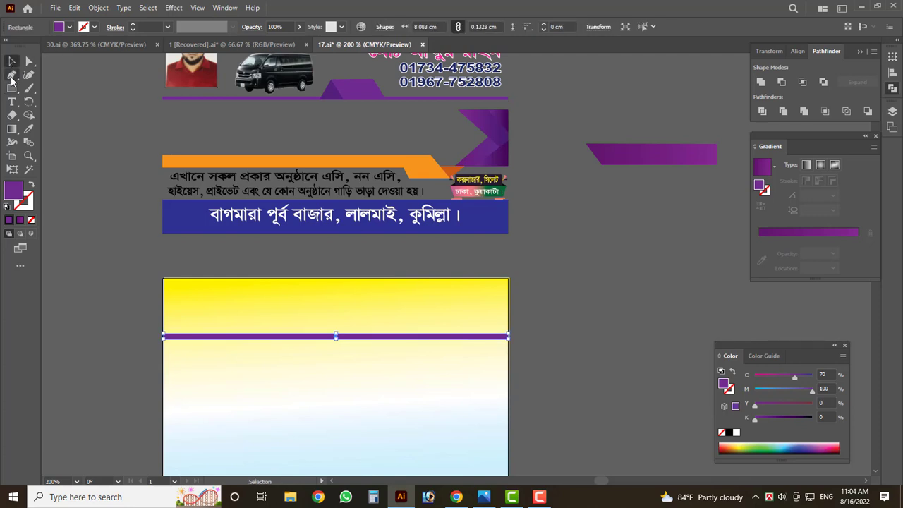
- Pen-draw a slanted purple tab rising from the bar and adjust its top corner
{"action": "left_click", "coordinate": [12, 76]}
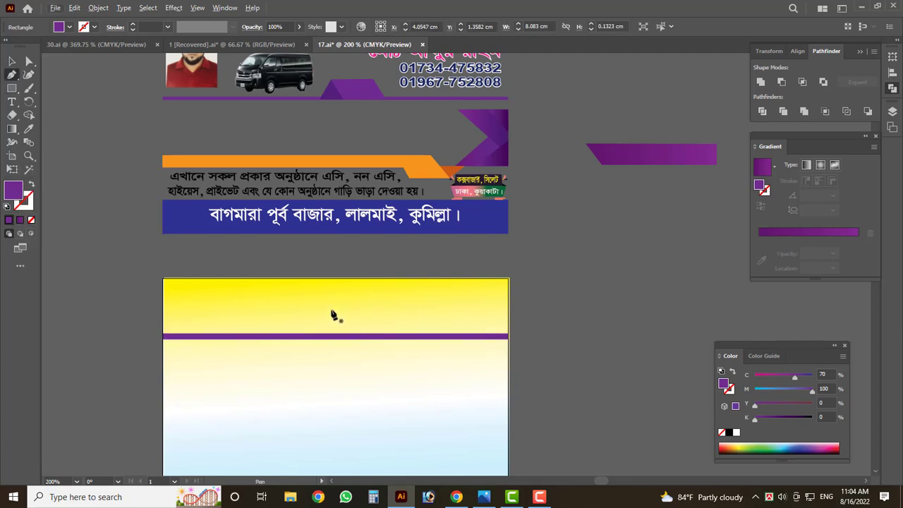
{"action": "left_click", "coordinate": [332, 310]}
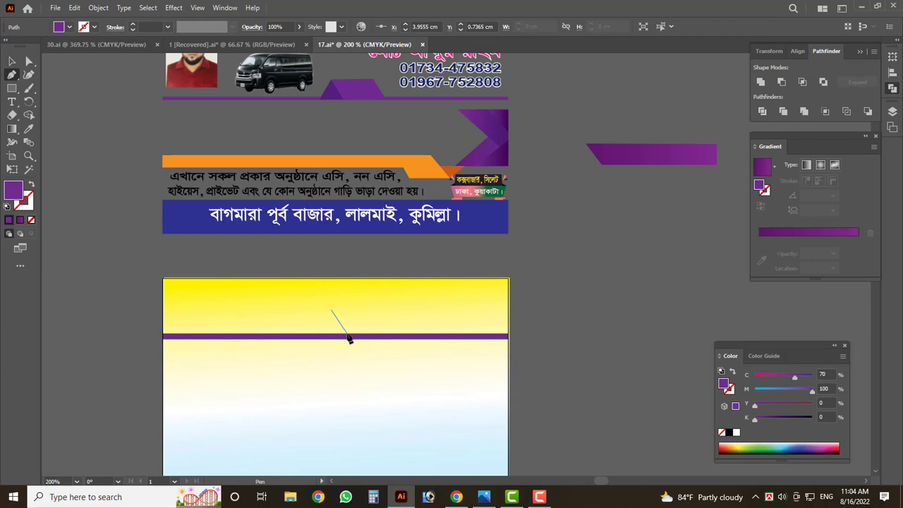
{"action": "left_click", "coordinate": [409, 335]}
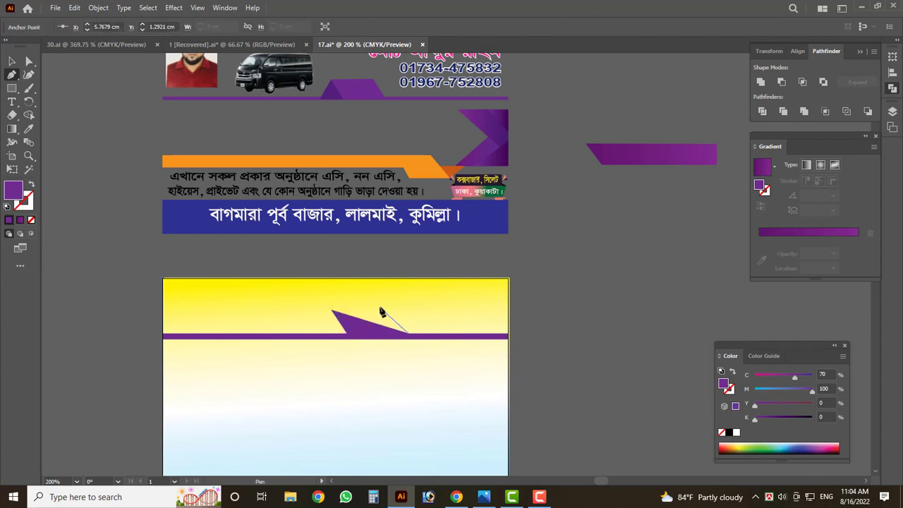
{"action": "left_click", "coordinate": [386, 309]}
{"action": "scroll", "coordinate": [336, 313], "scroll_direction": "up", "scroll_amount": 4}
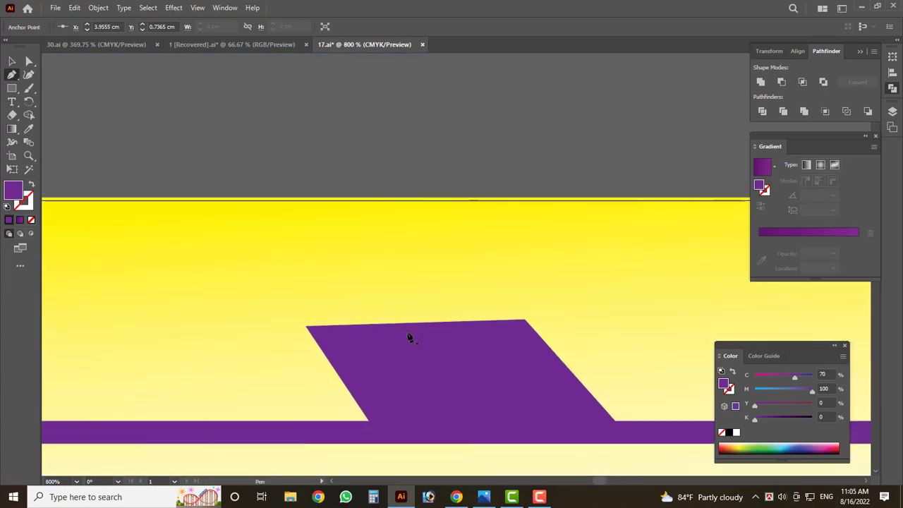
{"action": "scroll", "coordinate": [410, 337], "scroll_direction": "up", "scroll_amount": 3}
{"action": "scroll", "coordinate": [236, 303], "scroll_direction": "up", "scroll_amount": 2}
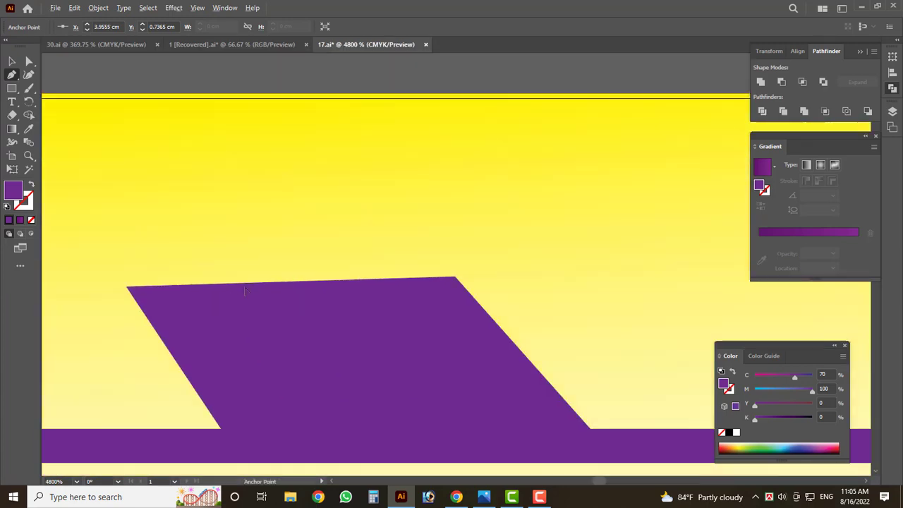
{"action": "scroll", "coordinate": [366, 281], "scroll_direction": "down", "scroll_amount": 3}
{"action": "key", "text": "a"}
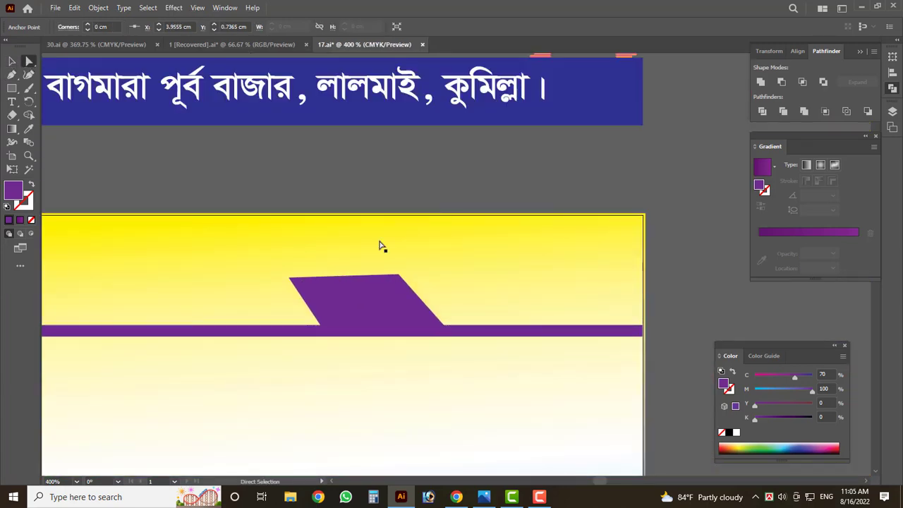
{"action": "left_click", "coordinate": [397, 275]}
{"action": "scroll", "coordinate": [399, 277], "scroll_direction": "up", "scroll_amount": 4}
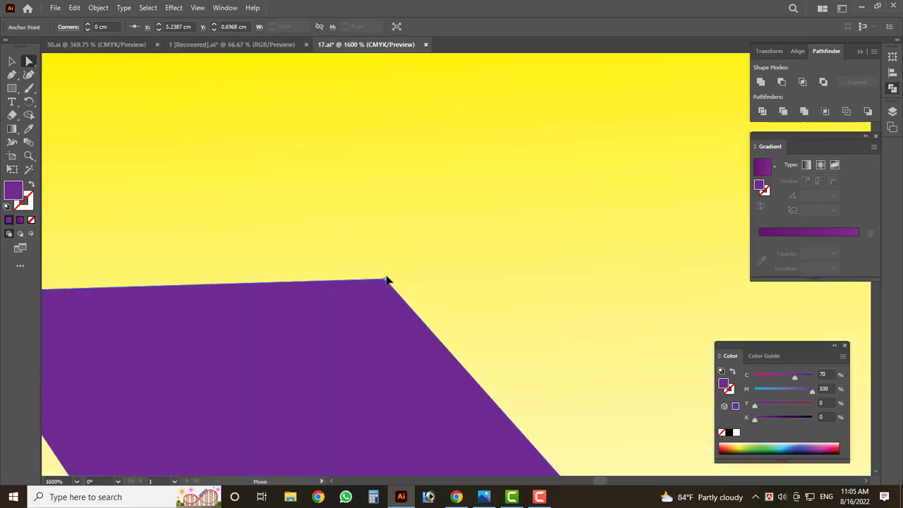
{"action": "left_click_drag", "start_coordinate": [387, 281], "coordinate": [388, 278]}
{"action": "scroll", "coordinate": [393, 283], "scroll_direction": "down", "scroll_amount": 4}
- Place a horizontal ruler guide along the tab's top and snap both top corners onto it
{"action": "key", "text": "v"}
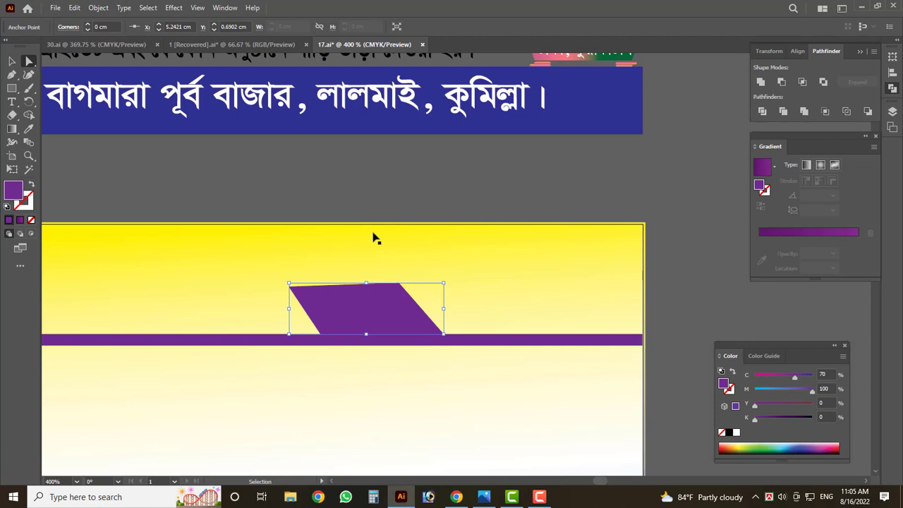
{"action": "key", "text": "ctrl+r"}
{"action": "left_click_drag", "start_coordinate": [364, 62], "coordinate": [366, 95]}
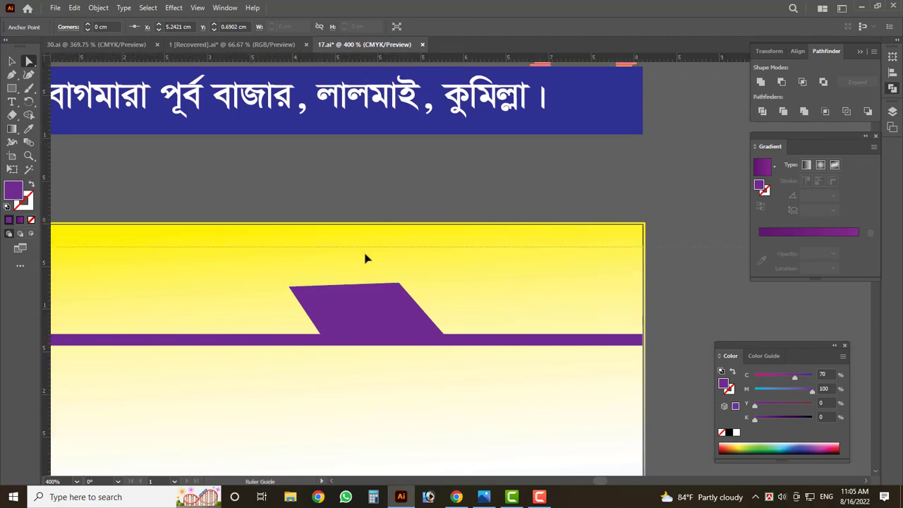
{"action": "left_click_drag", "start_coordinate": [365, 258], "coordinate": [369, 284]}
{"action": "scroll", "coordinate": [324, 289], "scroll_direction": "up", "scroll_amount": 4}
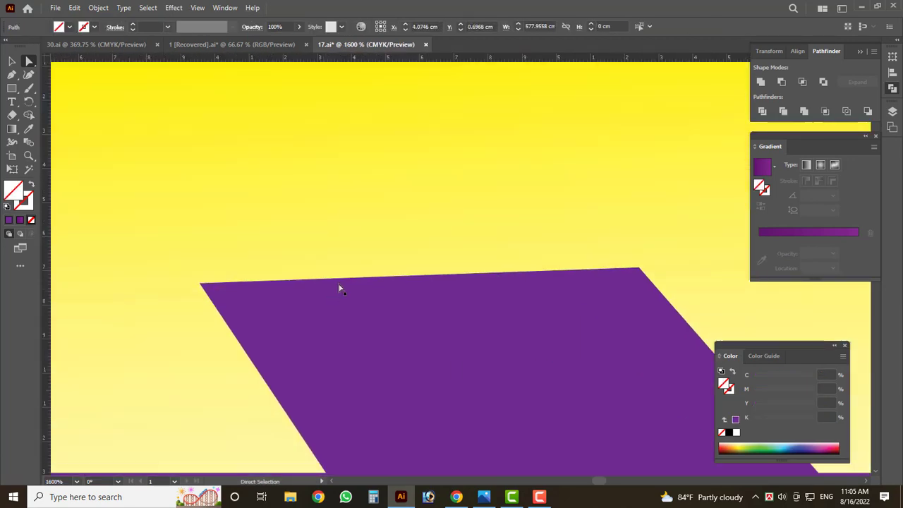
{"action": "scroll", "coordinate": [416, 271], "scroll_direction": "down", "scroll_amount": 5}
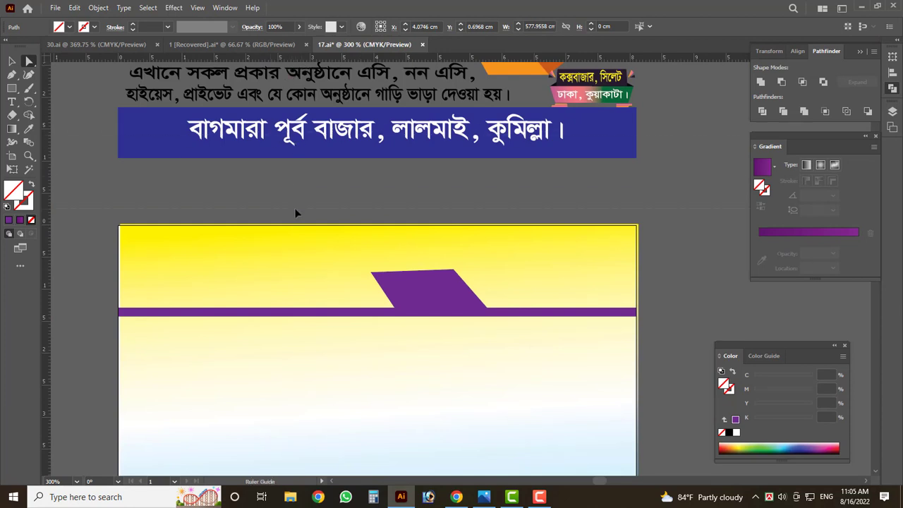
{"action": "scroll", "coordinate": [405, 286], "scroll_direction": "up", "scroll_amount": 4}
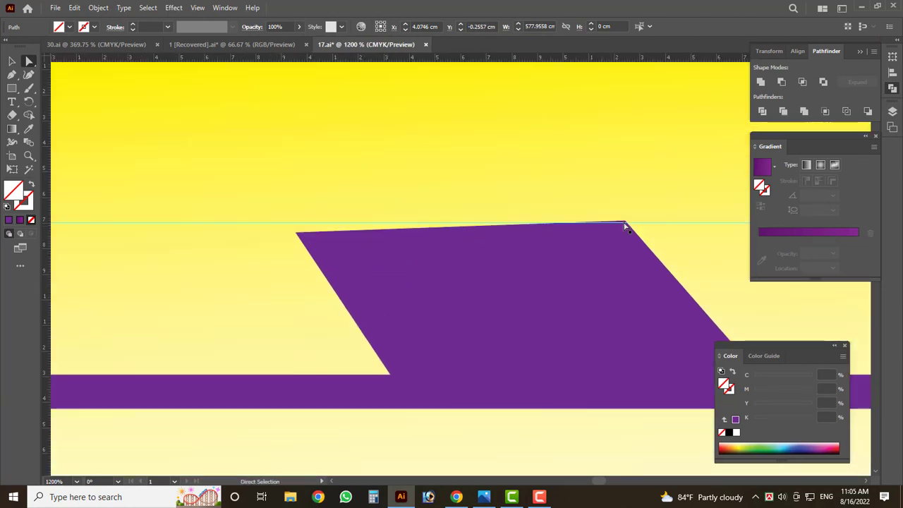
{"action": "scroll", "coordinate": [624, 226], "scroll_direction": "up", "scroll_amount": 2}
{"action": "left_click", "coordinate": [630, 217]}
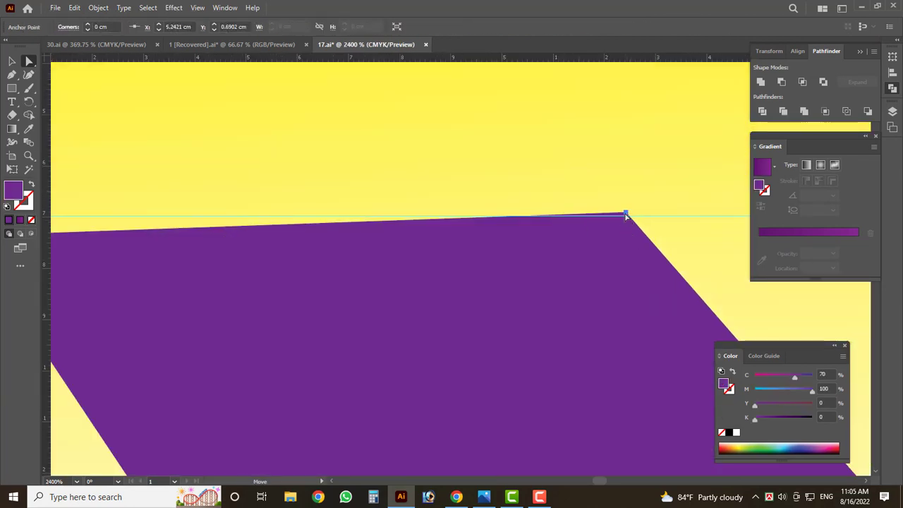
{"action": "left_click_drag", "start_coordinate": [626, 215], "coordinate": [631, 218]}
{"action": "scroll", "coordinate": [621, 226], "scroll_direction": "down", "scroll_amount": 2}
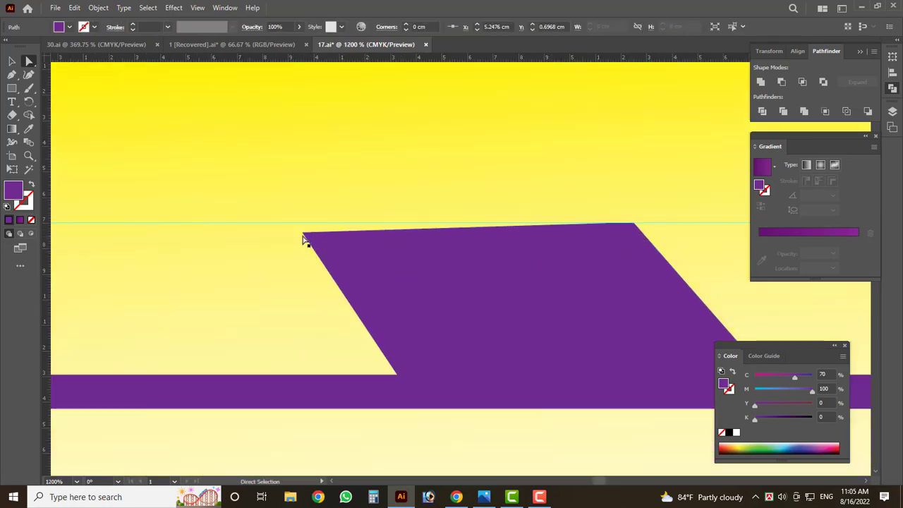
{"action": "left_click_drag", "start_coordinate": [303, 234], "coordinate": [293, 224]}
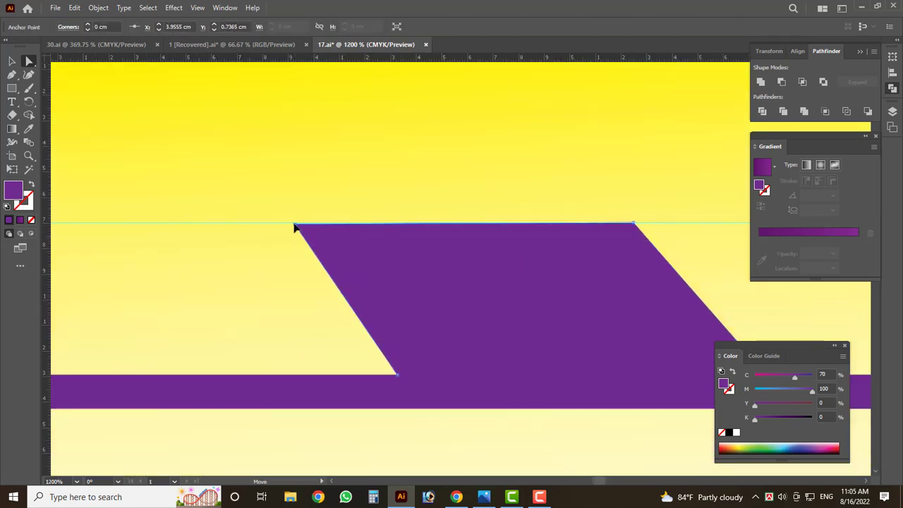
{"action": "key", "text": "v"}
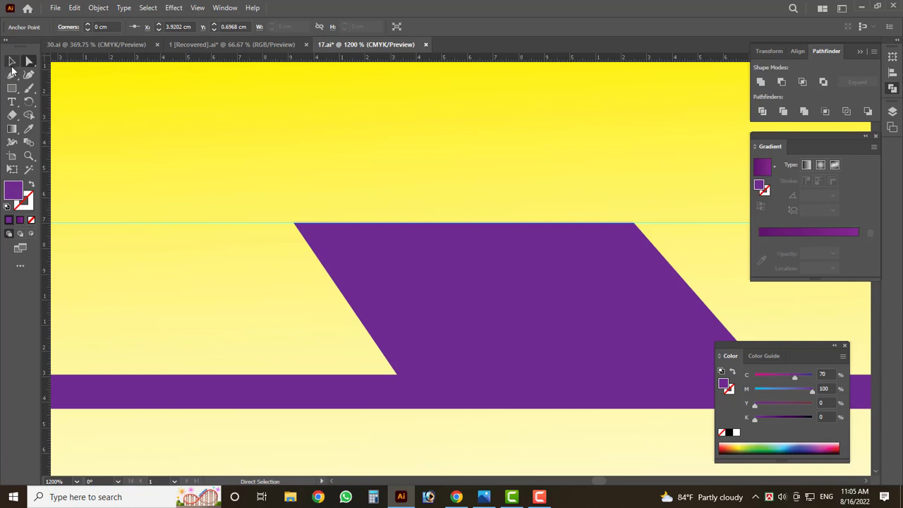
{"action": "scroll", "coordinate": [250, 223], "scroll_direction": "down", "scroll_amount": 5}
- Hide the guides, set no fill, and pen a first path from the tab's top-left corner to the bar
{"action": "left_click", "coordinate": [56, 263]}
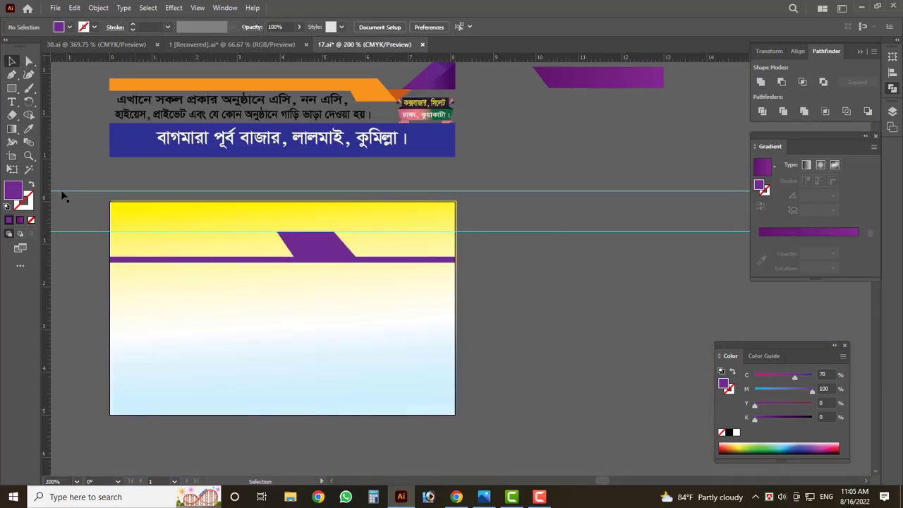
{"action": "key", "text": "ctrl+semicolon"}
{"action": "key", "text": "slash"}
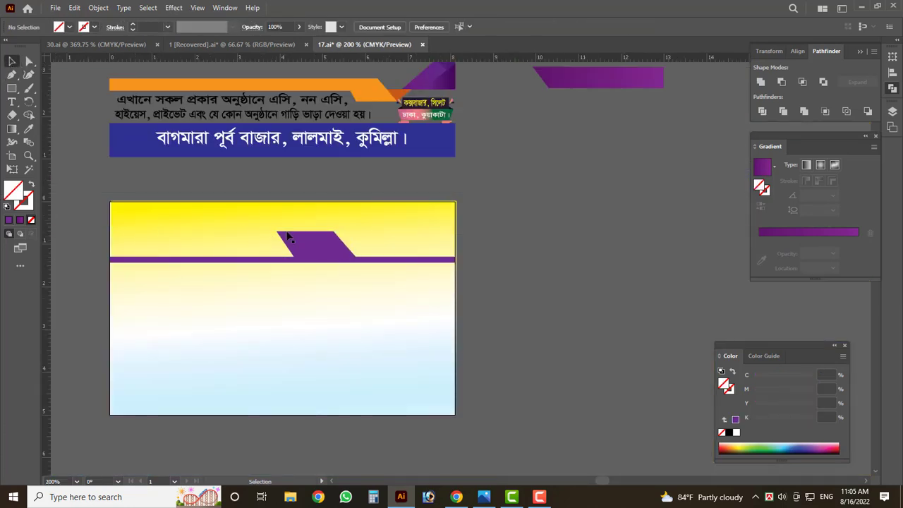
{"action": "scroll", "coordinate": [286, 237], "scroll_direction": "up", "scroll_amount": 2}
{"action": "scroll", "coordinate": [284, 236], "scroll_direction": "up", "scroll_amount": 3}
{"action": "left_click", "coordinate": [12, 74]}
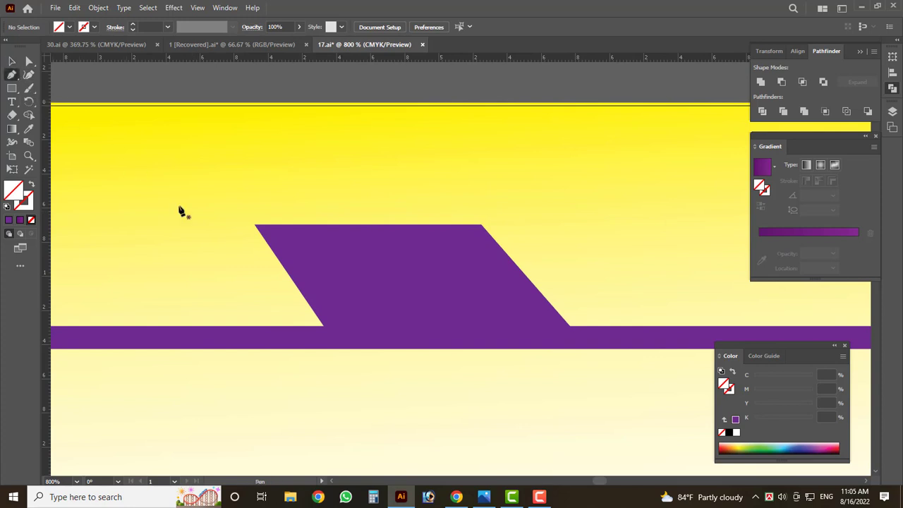
{"action": "left_click", "coordinate": [255, 227]}
{"action": "left_click", "coordinate": [207, 326]}
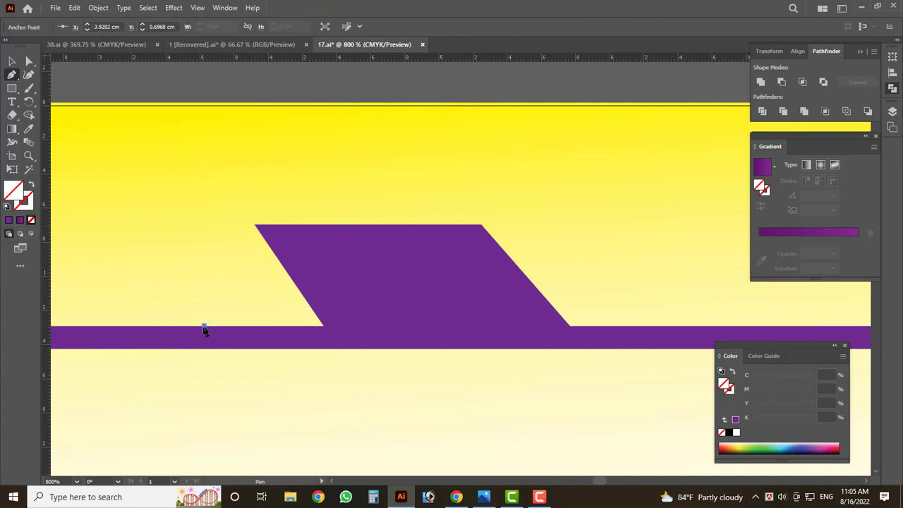
{"action": "key", "text": "ctrl+z"}
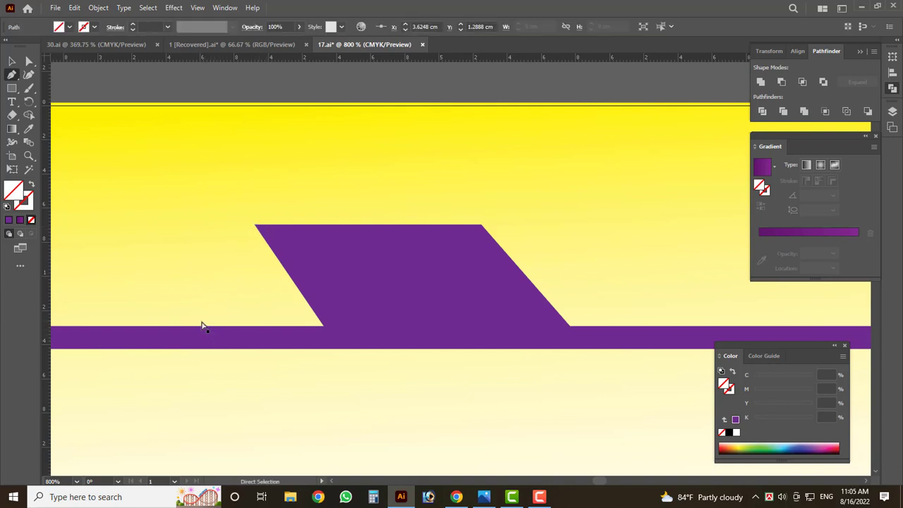
{"action": "left_click", "coordinate": [198, 326]}
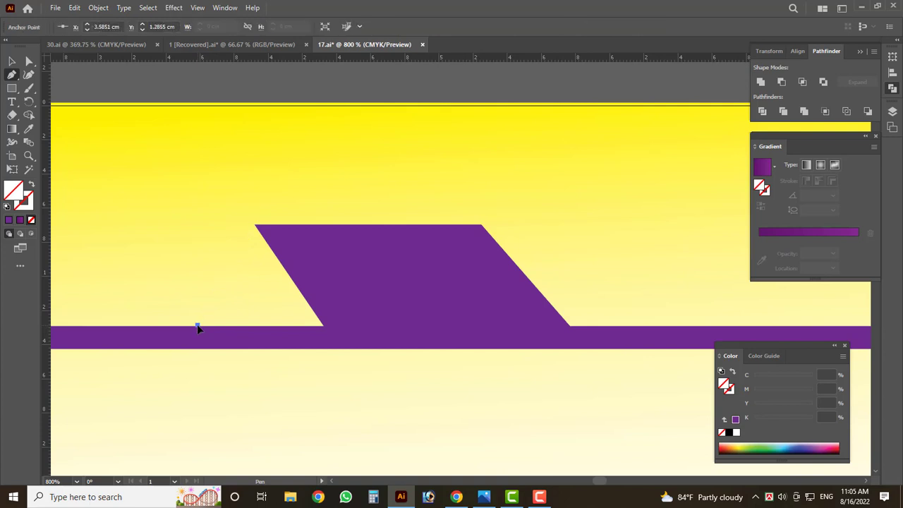
{"action": "left_click", "coordinate": [255, 227]}
- Trace a closed triangle from the trapezoid's lower-left corner along the bar to its top-left corner
{"action": "left_click", "coordinate": [322, 327]}
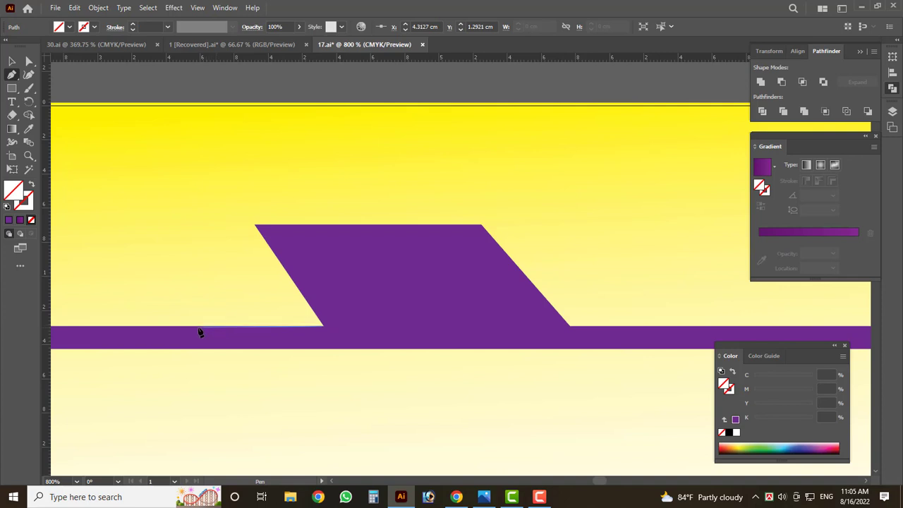
{"action": "left_click", "coordinate": [198, 326]}
{"action": "left_click", "coordinate": [256, 227]}
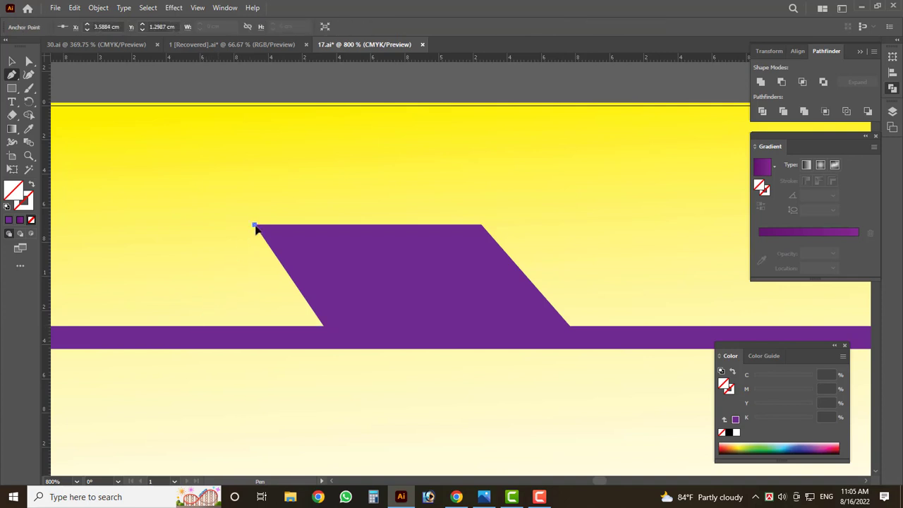
{"action": "left_click", "coordinate": [70, 153]}
{"action": "left_click", "coordinate": [12, 62]}
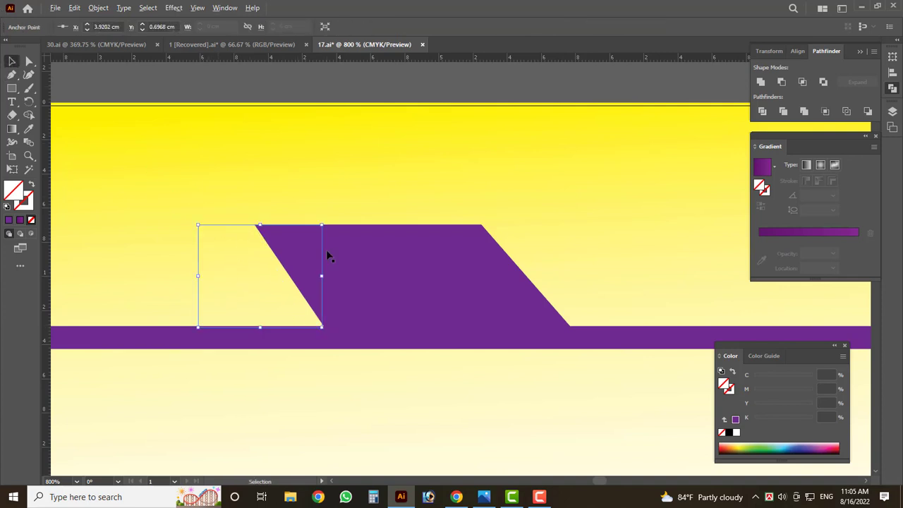
{"action": "scroll", "coordinate": [326, 240], "scroll_direction": "down", "scroll_amount": 4}
{"action": "left_click", "coordinate": [308, 253]}
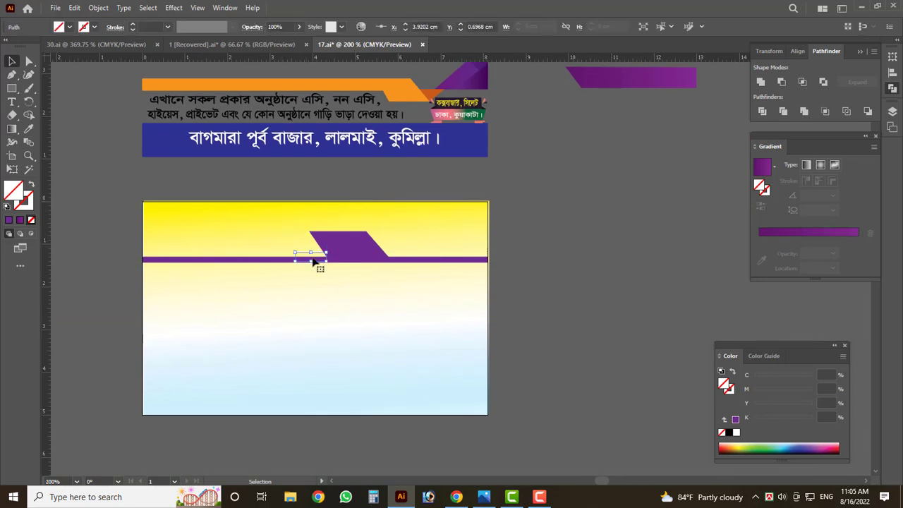
{"action": "scroll", "coordinate": [310, 260], "scroll_direction": "up", "scroll_amount": 3}
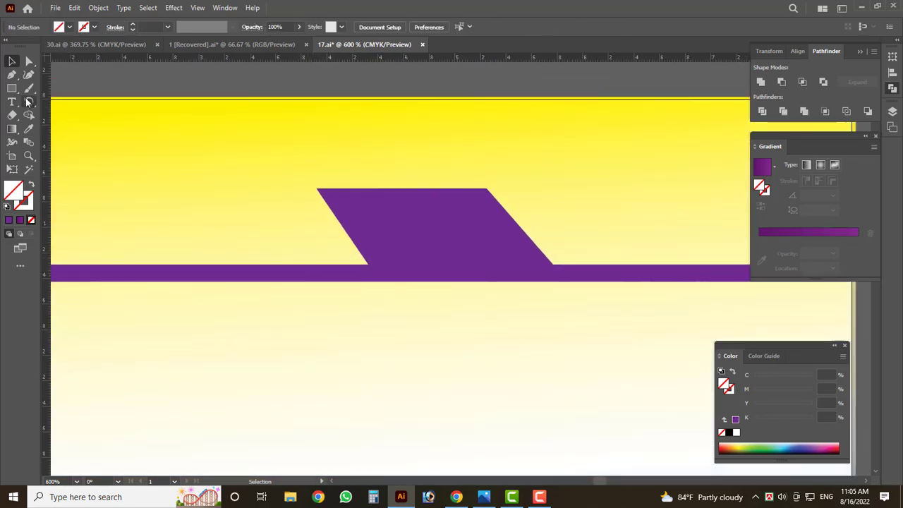
{"action": "left_click", "coordinate": [12, 74]}
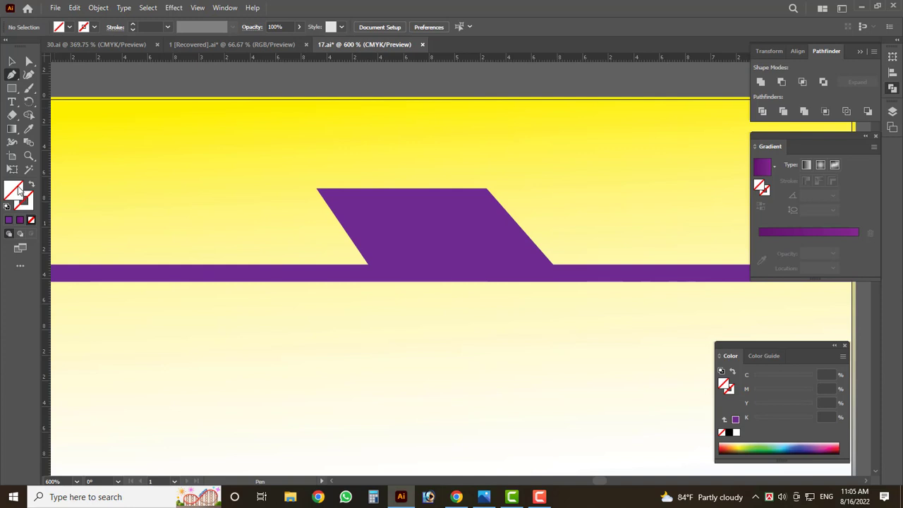
- Set a light pink fill and Pen-draw a triangle filling the gap left of the trapezoid
{"action": "double_click", "coordinate": [16, 189]}
{"action": "left_click", "coordinate": [221, 137]}
{"action": "key", "text": "Return"}
{"action": "scroll", "coordinate": [316, 233], "scroll_direction": "up", "scroll_amount": 1}
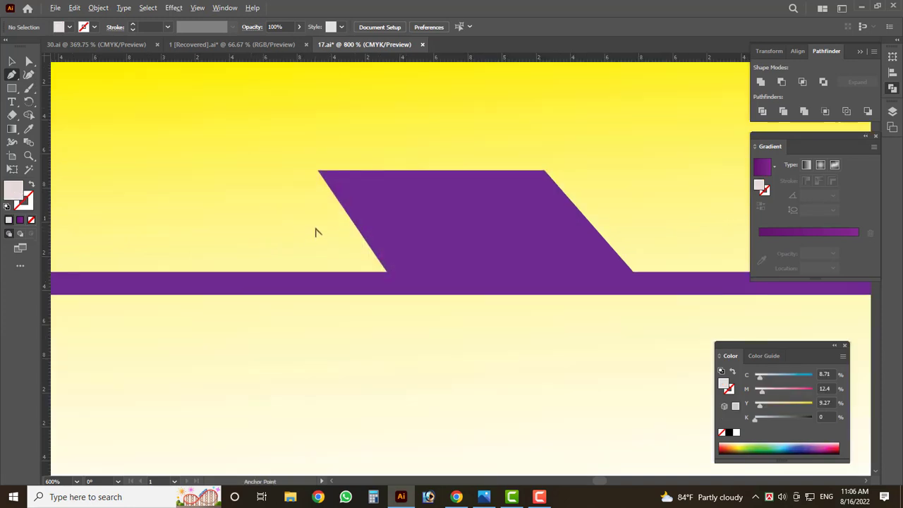
{"action": "scroll", "coordinate": [316, 233], "scroll_direction": "up", "scroll_amount": 1}
{"action": "left_click", "coordinate": [319, 141]}
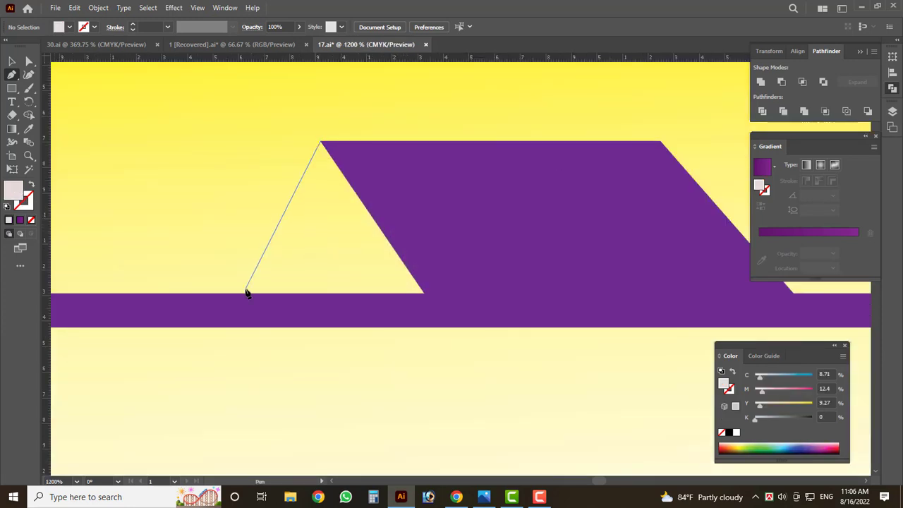
{"action": "left_click", "coordinate": [245, 294]}
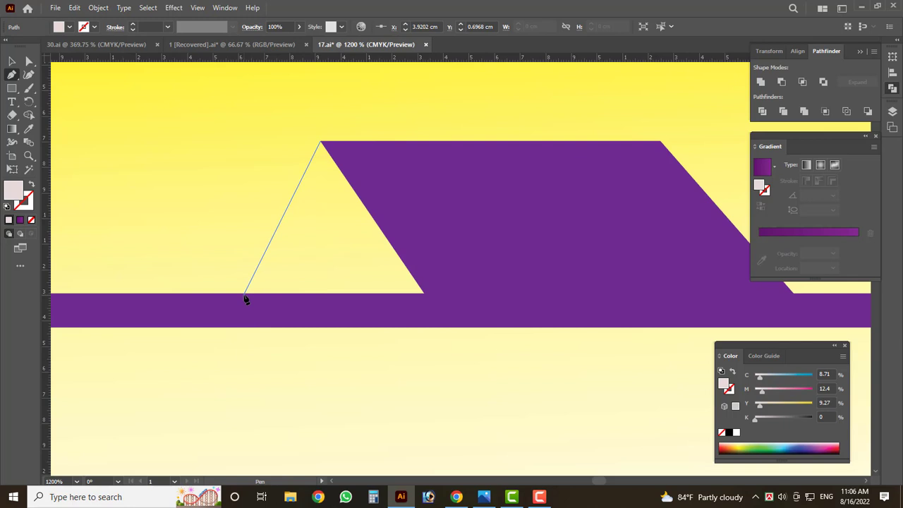
{"action": "left_click_drag", "start_coordinate": [245, 297], "coordinate": [430, 295]}
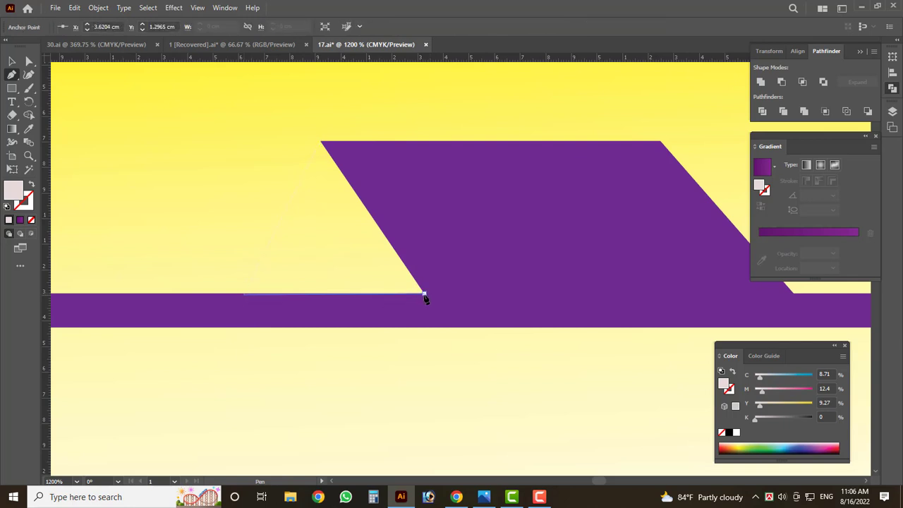
{"action": "left_click", "coordinate": [424, 294]}
{"action": "left_click", "coordinate": [321, 142]}
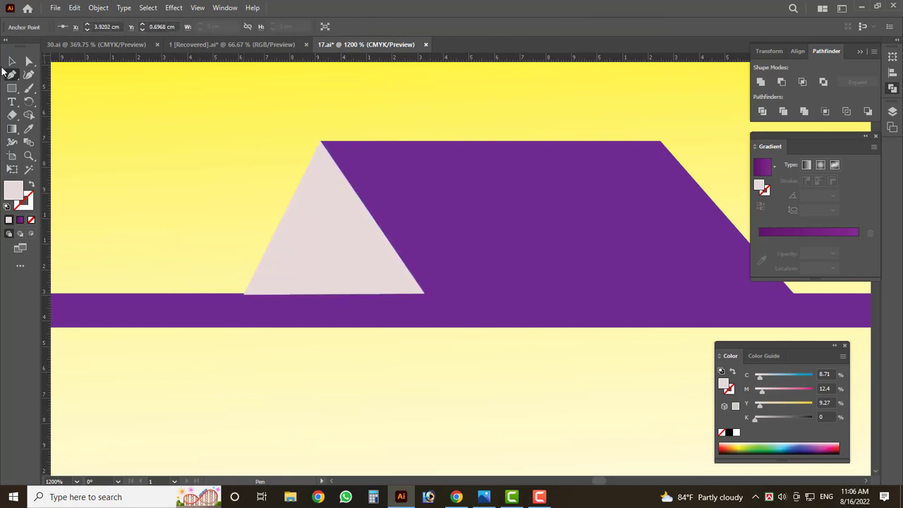
- Eyedrop the trapezoid's purple onto the triangle and darken it to 44% black
{"action": "left_click", "coordinate": [11, 62]}
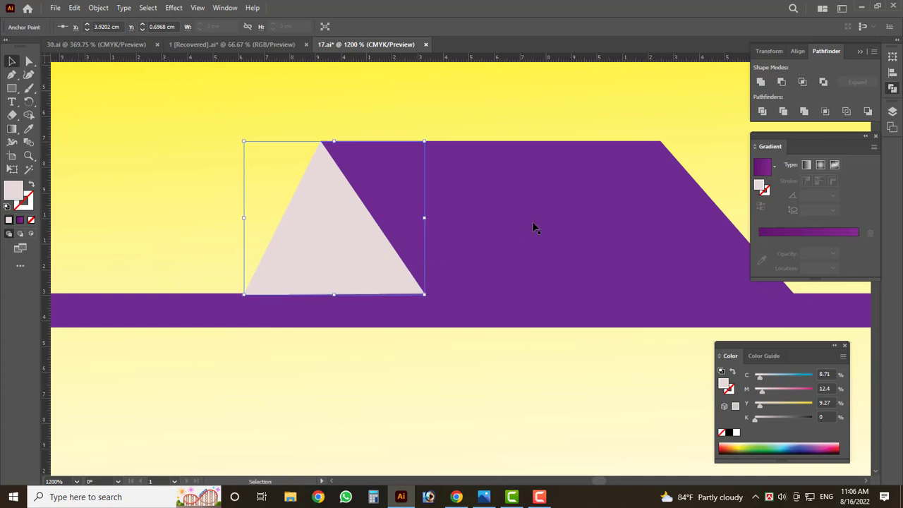
{"action": "left_click", "coordinate": [478, 209]}
{"action": "left_click", "coordinate": [262, 258]}
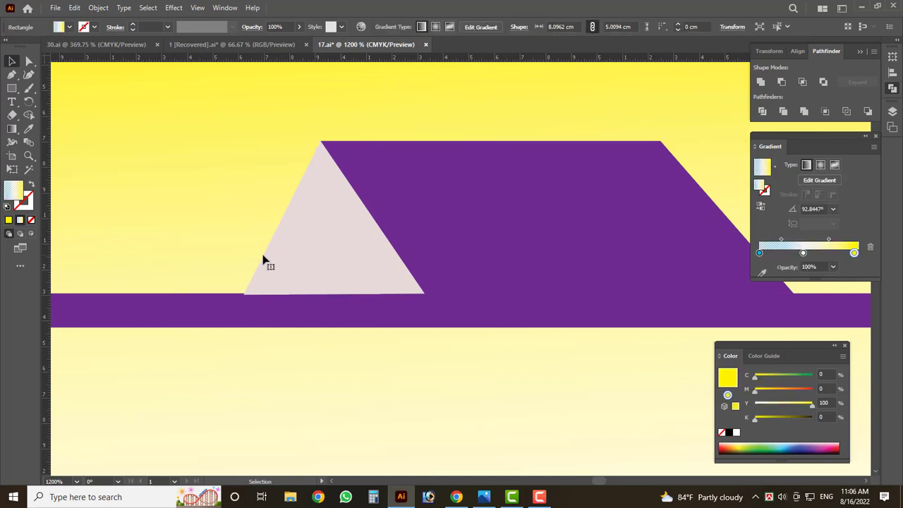
{"action": "left_click", "coordinate": [28, 131]}
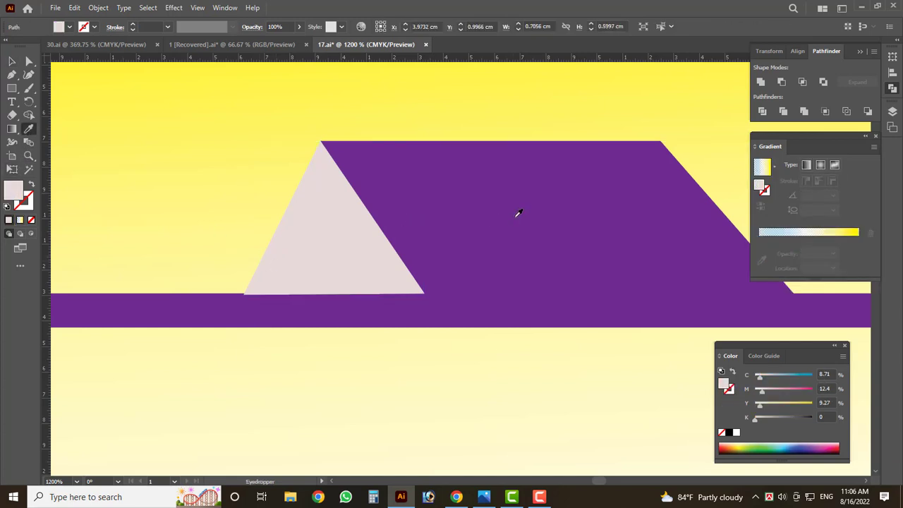
{"action": "left_click", "coordinate": [518, 211]}
{"action": "left_click", "coordinate": [12, 61]}
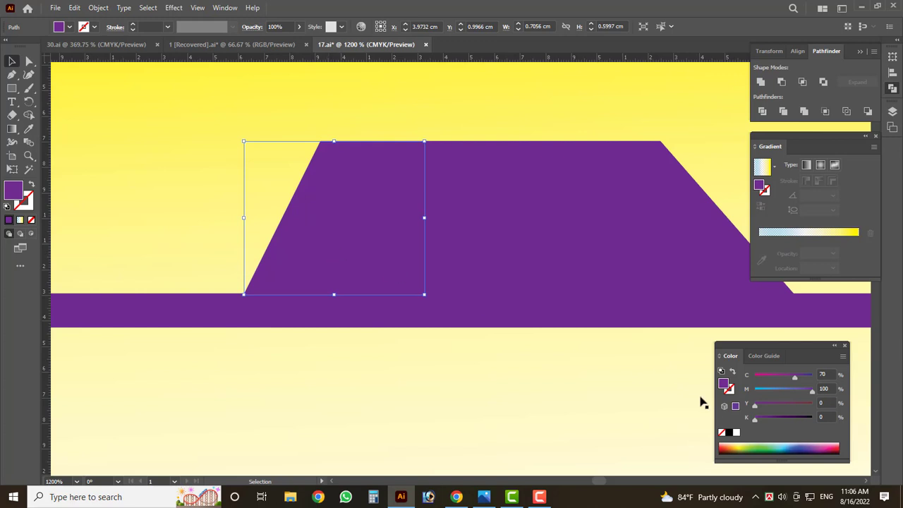
{"action": "left_click_drag", "start_coordinate": [767, 418], "coordinate": [781, 416]}
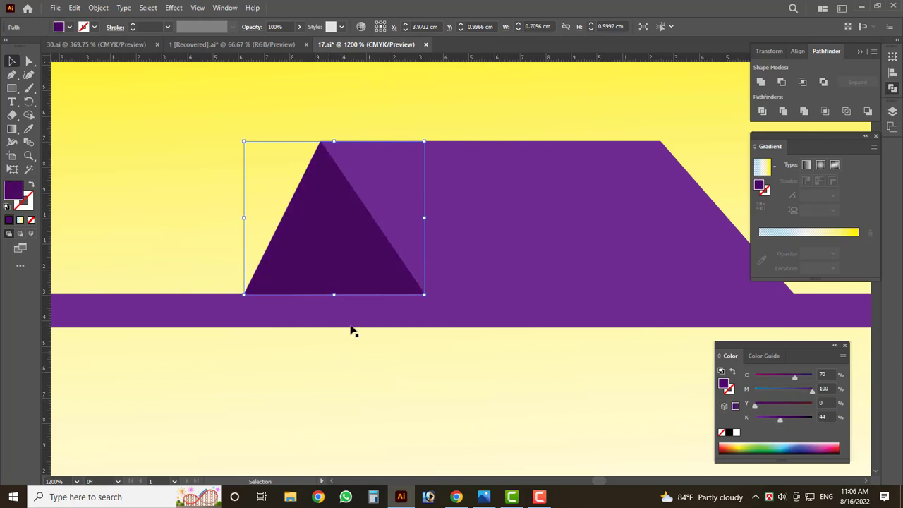
{"action": "left_click", "coordinate": [302, 396]}
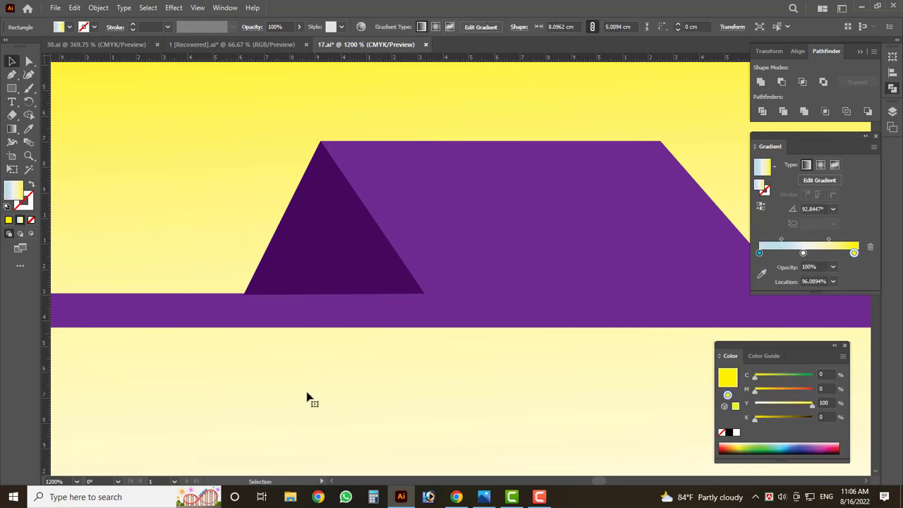
- Send the long thin purple bar behind all other card shapes with Arrange > Send to Back
{"action": "left_click", "coordinate": [234, 310]}
{"action": "right_click", "coordinate": [233, 308]}
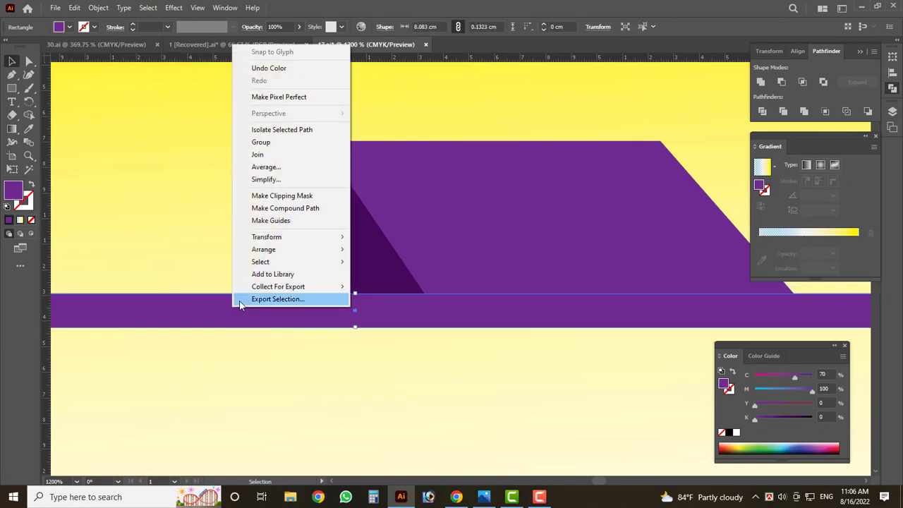
{"action": "mouse_move", "coordinate": [263, 249]}
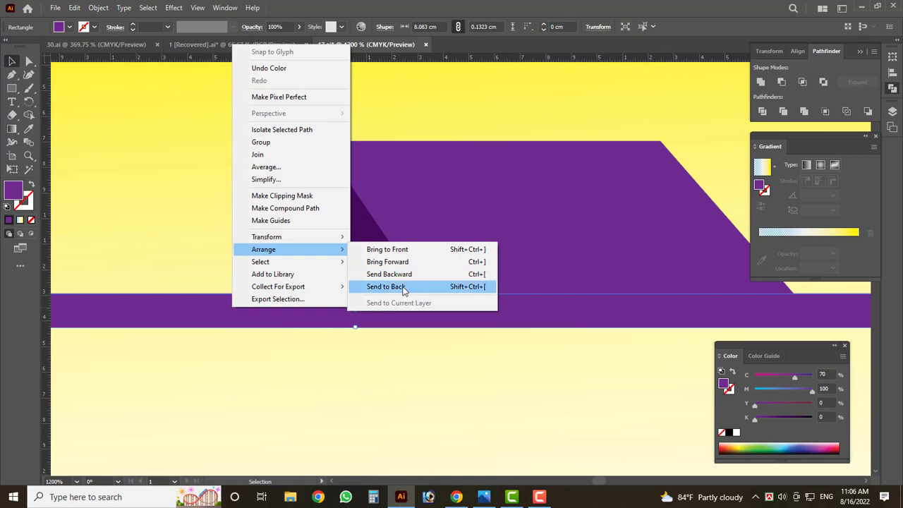
{"action": "left_click", "coordinate": [416, 256]}
{"action": "left_click", "coordinate": [429, 408]}
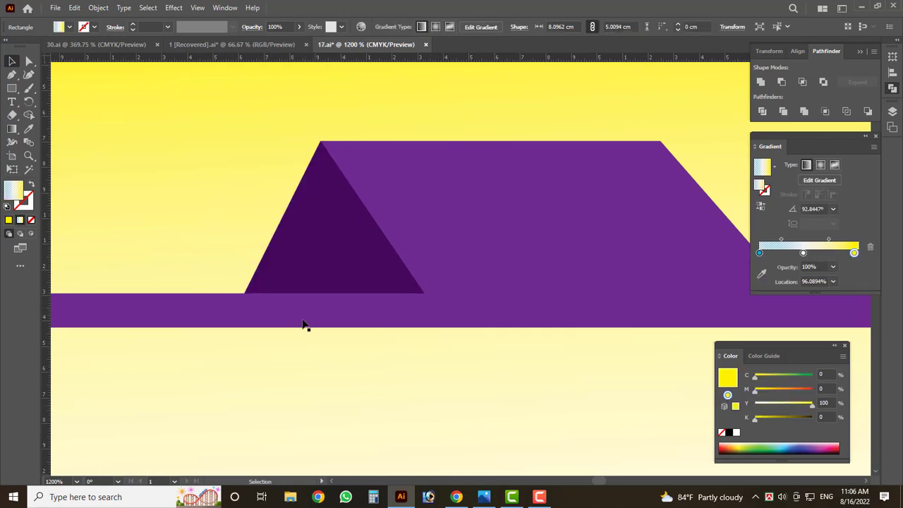
{"action": "scroll", "coordinate": [345, 388], "scroll_direction": "down", "scroll_amount": 4, "text": "alt"}
{"action": "scroll", "coordinate": [357, 371], "scroll_direction": "down", "scroll_amount": 1}
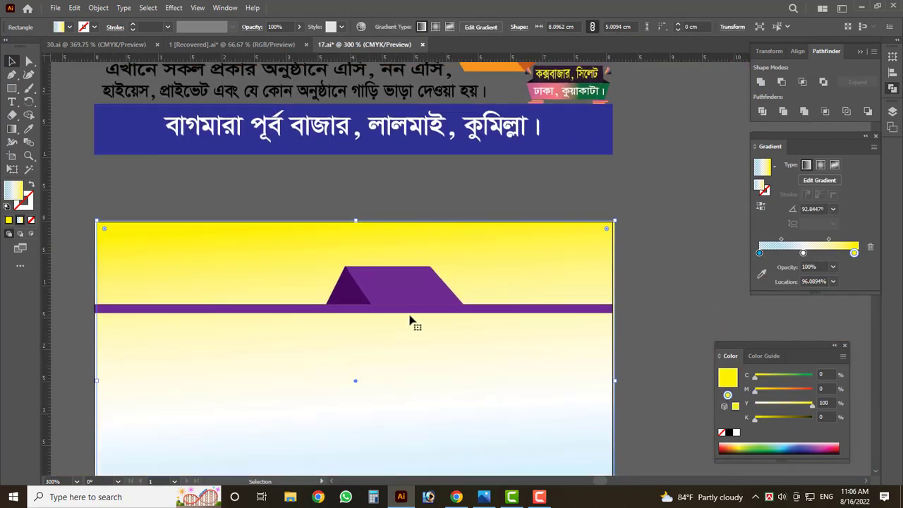
{"action": "scroll", "coordinate": [409, 321], "scroll_direction": "up", "scroll_amount": 1}
{"action": "scroll", "coordinate": [358, 386], "scroll_direction": "down", "scroll_amount": 1, "text": "alt"}
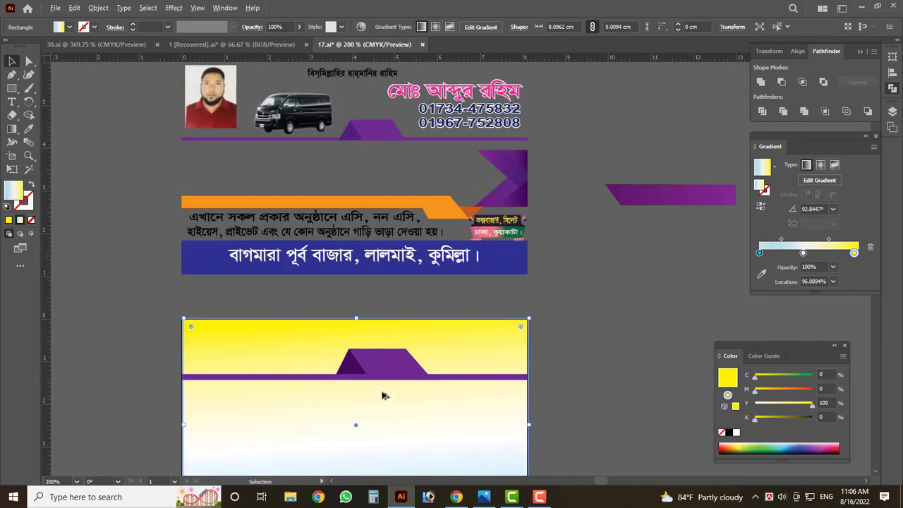
{"action": "scroll", "coordinate": [351, 382], "scroll_direction": "down", "scroll_amount": 1, "text": "alt"}
{"action": "scroll", "coordinate": [395, 389], "scroll_direction": "down", "scroll_amount": 1}
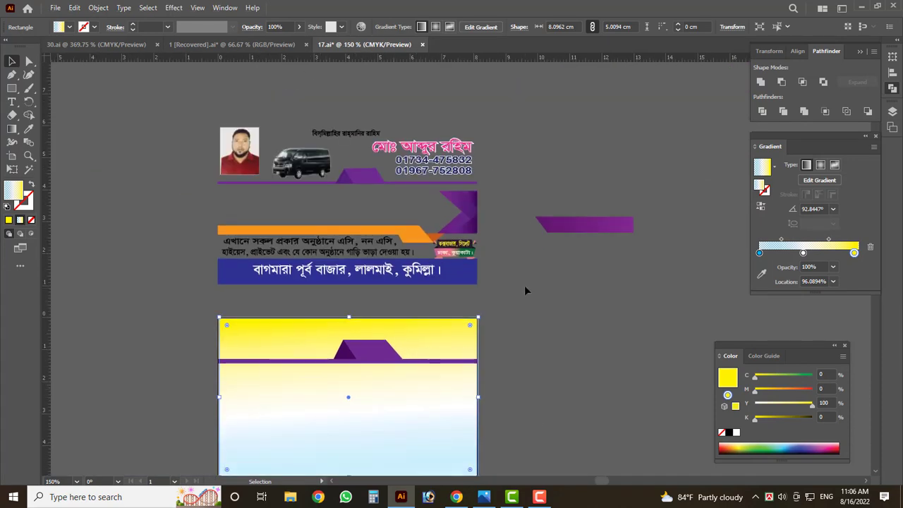
{"action": "left_click_drag", "start_coordinate": [566, 226], "coordinate": [410, 177]}
- Lower the purple parallelogram onto the top band
{"action": "scroll", "coordinate": [388, 177], "scroll_direction": "up", "scroll_amount": 4, "text": "alt"}
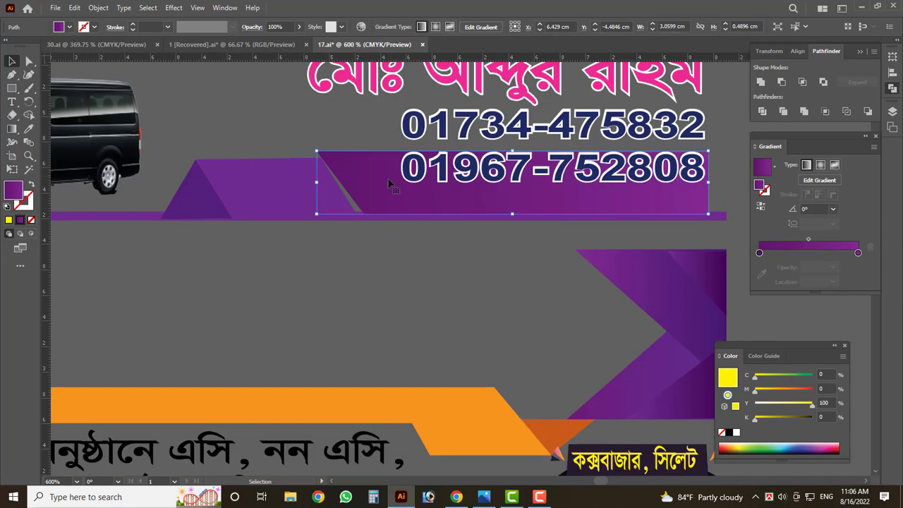
{"action": "scroll", "coordinate": [374, 201], "scroll_direction": "down", "scroll_amount": 4, "text": "alt"}
{"action": "scroll", "coordinate": [382, 211], "scroll_direction": "up", "scroll_amount": 4, "text": "alt"}
{"action": "left_click_drag", "start_coordinate": [382, 211], "coordinate": [395, 242]}
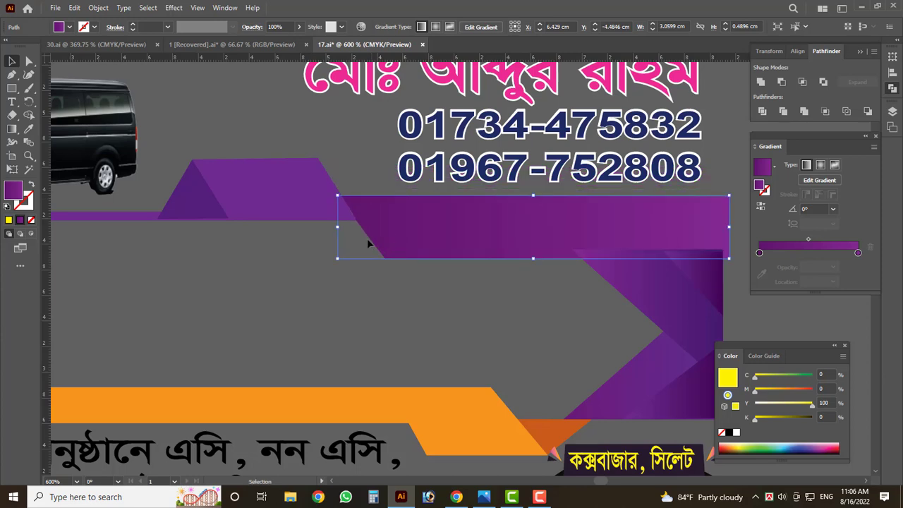
{"action": "scroll", "coordinate": [367, 238], "scroll_direction": "down", "scroll_amount": 1, "text": "alt"}
{"action": "scroll", "coordinate": [411, 221], "scroll_direction": "down", "scroll_amount": 2, "text": "alt"}
{"action": "scroll", "coordinate": [303, 282], "scroll_direction": "down", "scroll_amount": 3}
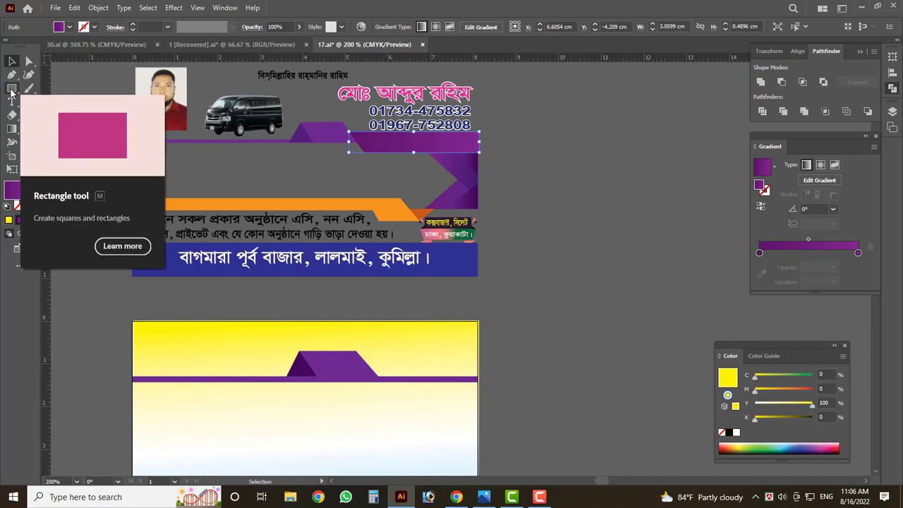
- Draw a darker purple rectangle right of the trapezoid and nudge it slightly right and down
{"action": "left_click", "coordinate": [12, 88]}
{"action": "left_click_drag", "start_coordinate": [360, 368], "coordinate": [480, 388]}
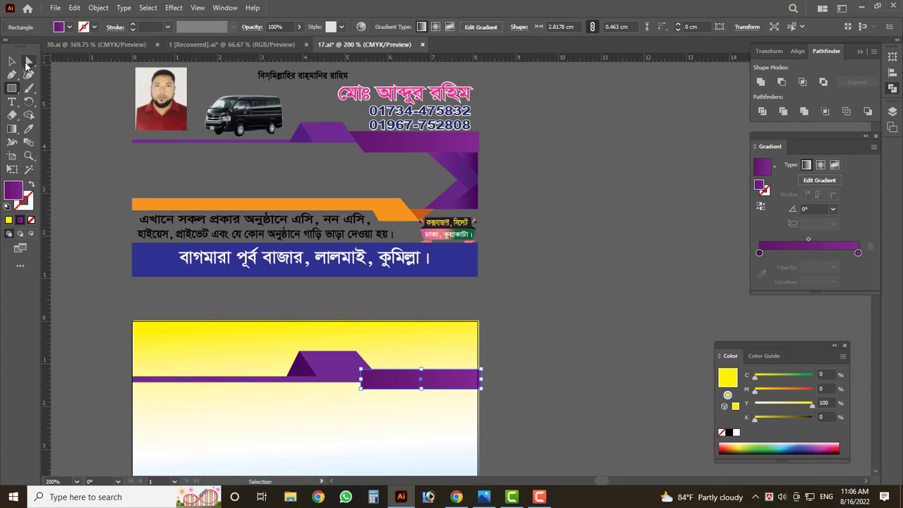
{"action": "left_click", "coordinate": [28, 62]}
{"action": "scroll", "coordinate": [390, 427], "scroll_direction": "up", "scroll_amount": 4}
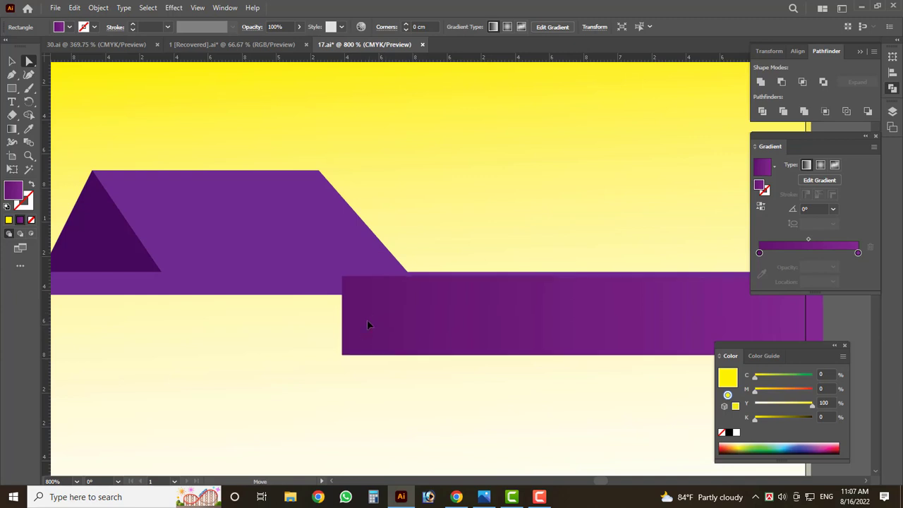
{"action": "mouse_move", "coordinate": [358, 309]}
{"action": "left_mouse_down"}
{"action": "mouse_move", "coordinate": [367, 317]}
{"action": "mouse_move", "coordinate": [437, 321]}
{"action": "mouse_move", "coordinate": [413, 321]}
{"action": "left_mouse_up"}
{"action": "scroll", "coordinate": [346, 323], "scroll_direction": "down", "scroll_amount": 1}
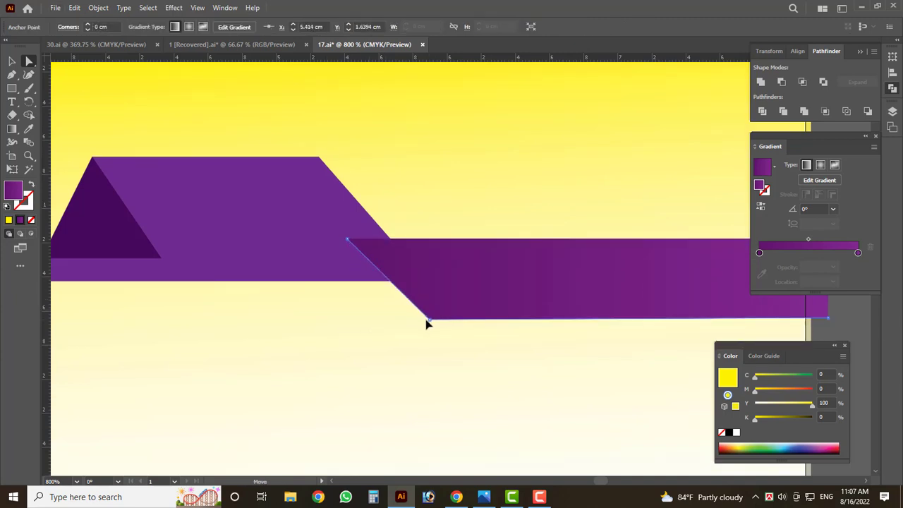
- Slide the darker purple band to the right along the lighter purple shape
{"action": "key", "text": "v"}
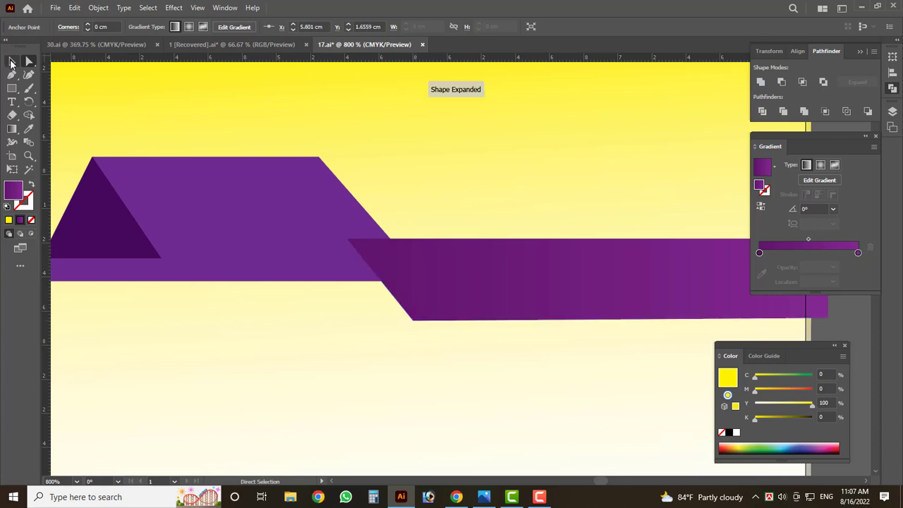
{"action": "left_click_drag", "start_coordinate": [417, 304], "coordinate": [468, 301]}
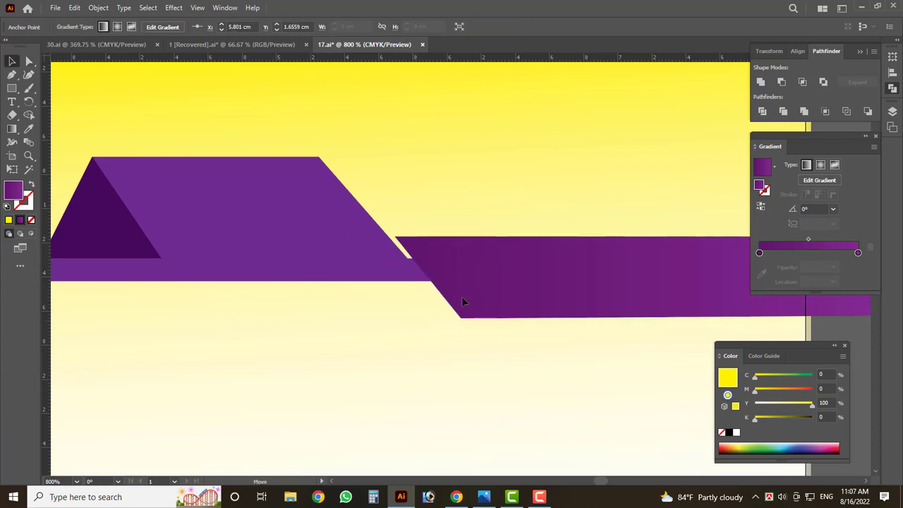
{"action": "left_click", "coordinate": [461, 297]}
{"action": "scroll", "coordinate": [409, 238], "scroll_direction": "up", "scroll_amount": 5}
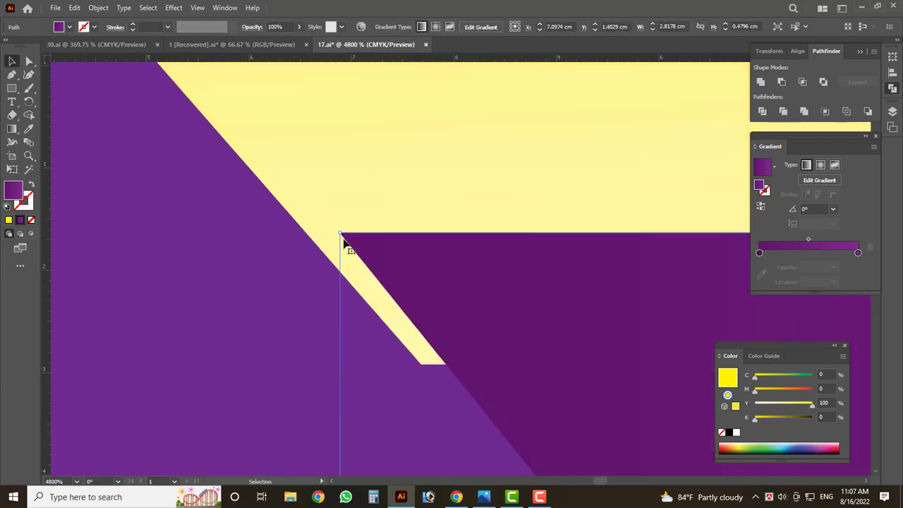
{"action": "scroll", "coordinate": [456, 381], "scroll_direction": "down", "scroll_amount": 3}
{"action": "scroll", "coordinate": [456, 381], "scroll_direction": "up", "scroll_amount": 1}
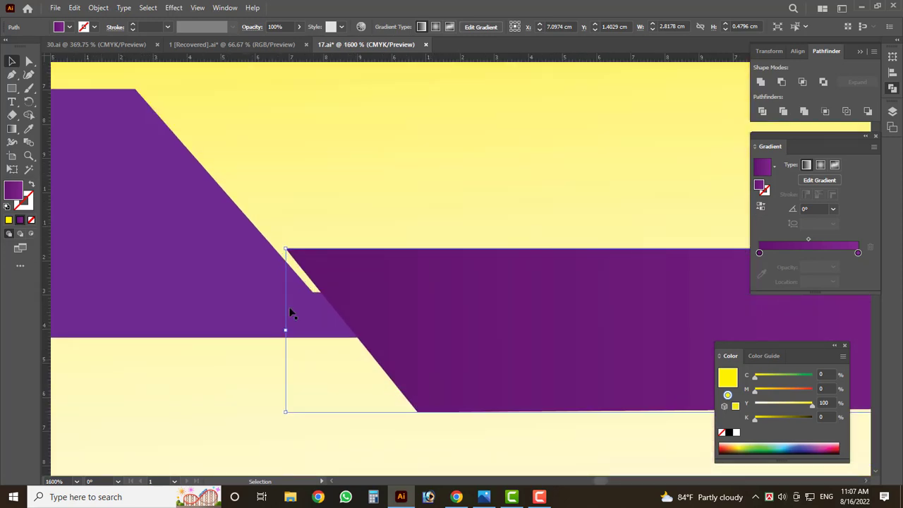
- Nudge the band's bottom-left anchor so its slanted end follows the diagonal edge
{"action": "left_click", "coordinate": [29, 61]}
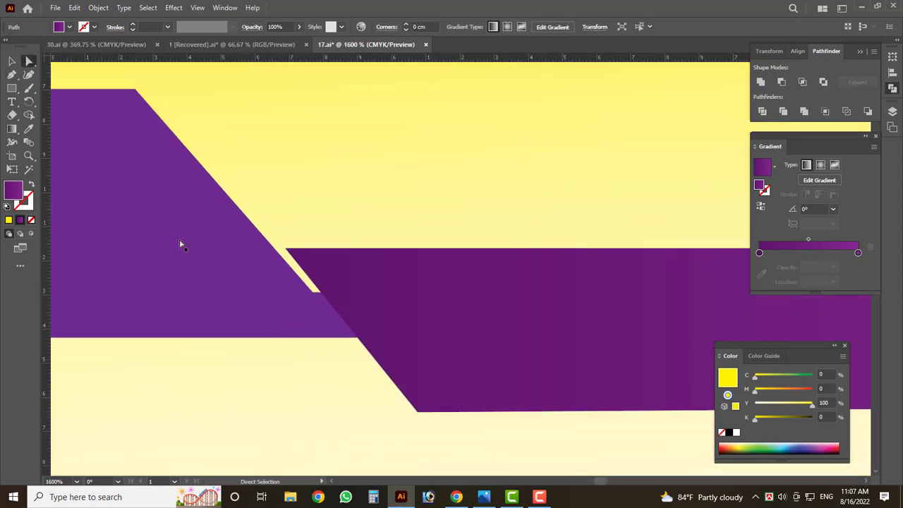
{"action": "left_click", "coordinate": [419, 414]}
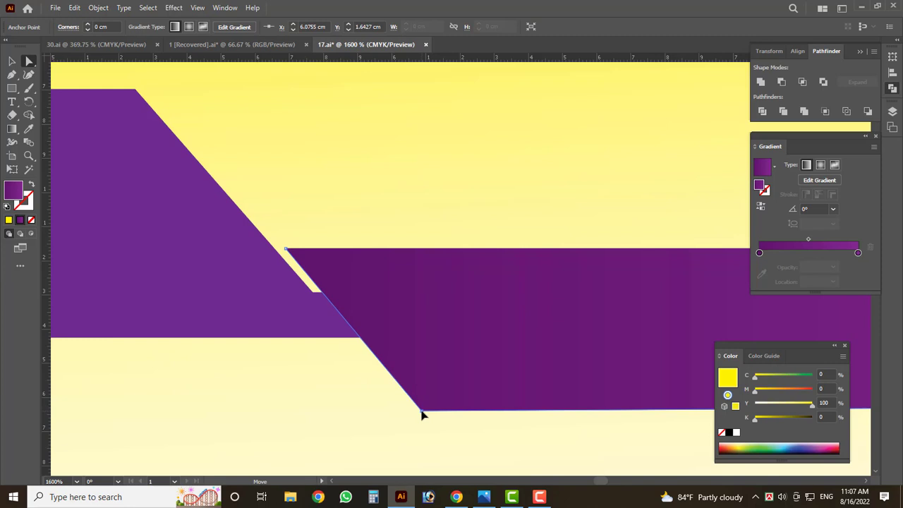
{"action": "left_click_drag", "start_coordinate": [422, 415], "coordinate": [426, 414]}
{"action": "left_click", "coordinate": [13, 62]}
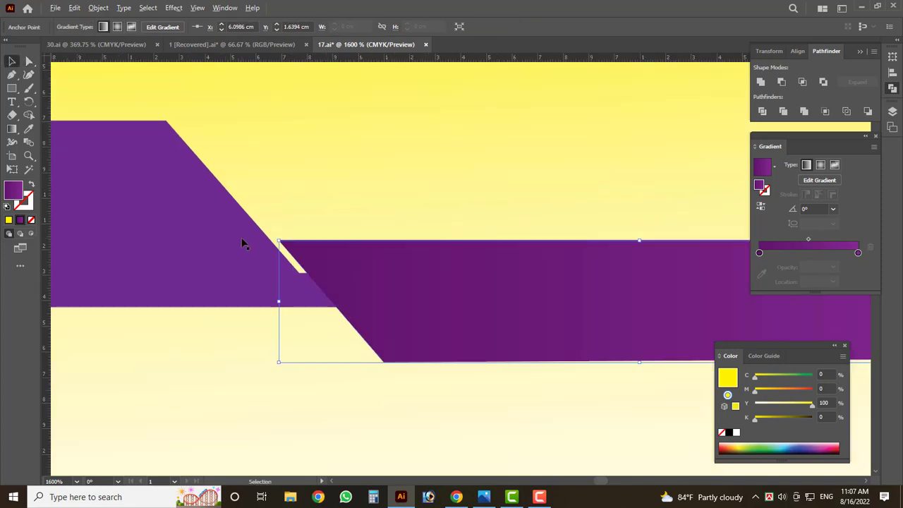
{"action": "scroll", "coordinate": [242, 240], "scroll_direction": "down", "scroll_amount": 3}
{"action": "scroll", "coordinate": [364, 282], "scroll_direction": "down", "scroll_amount": 2}
{"action": "scroll", "coordinate": [476, 282], "scroll_direction": "up", "scroll_amount": 1}
{"action": "scroll", "coordinate": [477, 286], "scroll_direction": "up", "scroll_amount": 1}
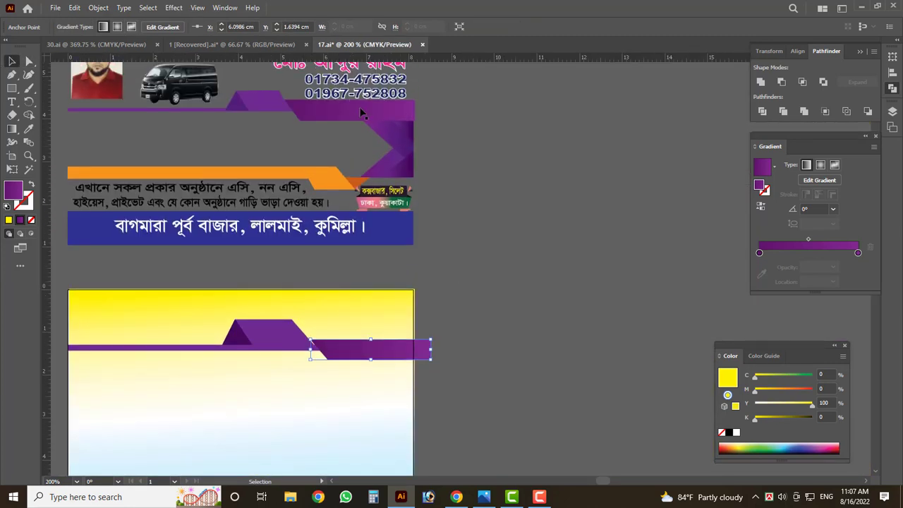
{"action": "left_click_drag", "start_coordinate": [345, 103], "coordinate": [346, 122]}
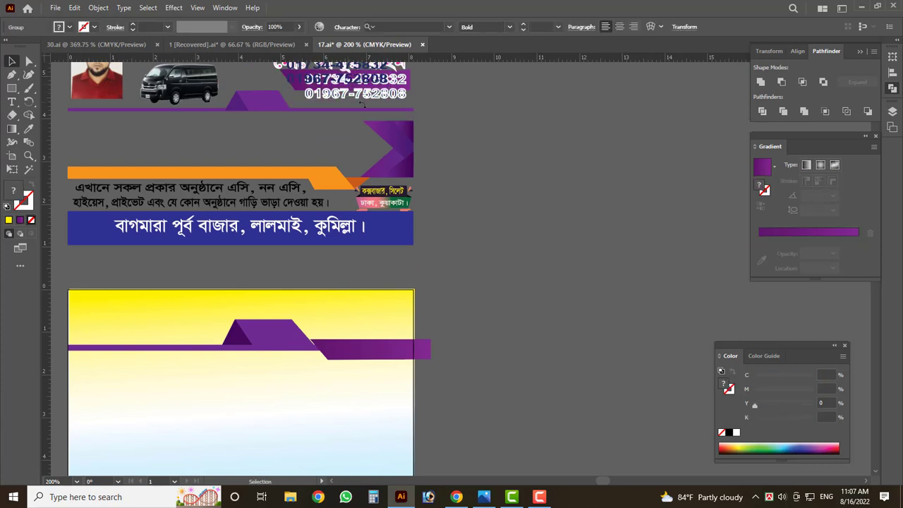
{"action": "left_click_drag", "start_coordinate": [388, 148], "coordinate": [520, 138]}
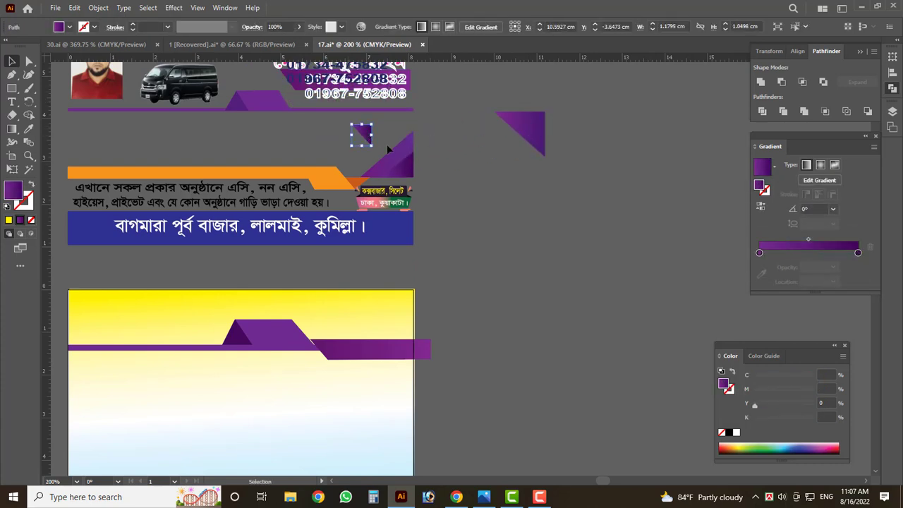
{"action": "key", "text": "ctrl+z"}
{"action": "key", "text": "ctrl+shift+a"}
{"action": "scroll", "coordinate": [414, 147], "scroll_direction": "up", "scroll_amount": 2, "text": "alt"}
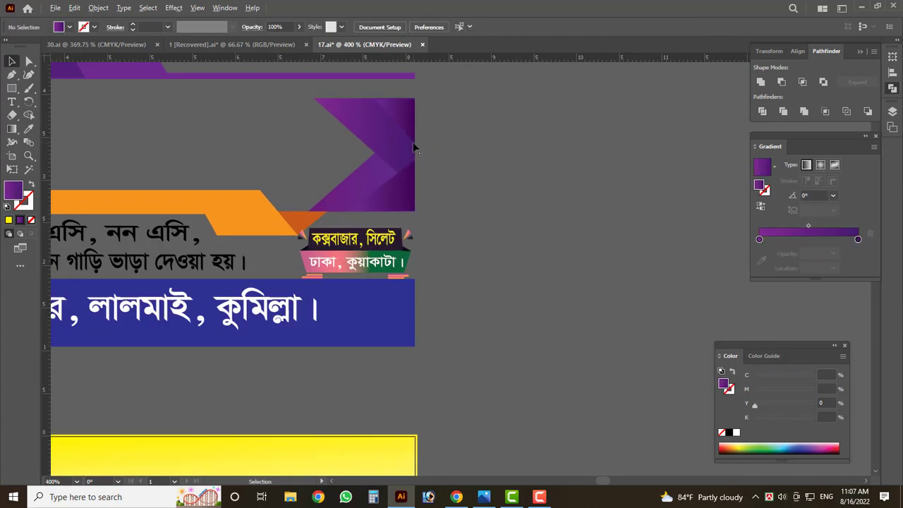
{"action": "scroll", "coordinate": [295, 147], "scroll_direction": "down", "scroll_amount": 2, "text": "alt"}
{"action": "left_click", "coordinate": [12, 88]}
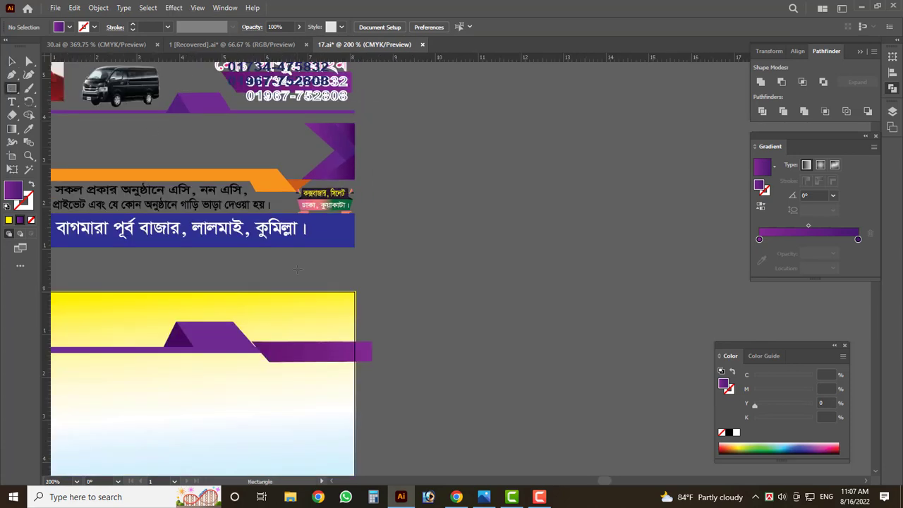
{"action": "scroll", "coordinate": [305, 343], "scroll_direction": "down", "scroll_amount": 1}
{"action": "left_click_drag", "start_coordinate": [310, 334], "coordinate": [375, 387]}
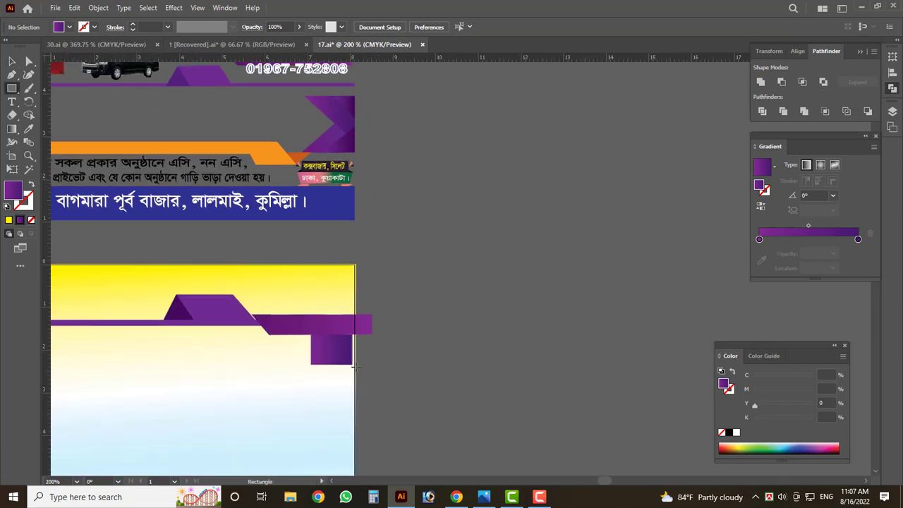
{"action": "left_click", "coordinate": [12, 61]}
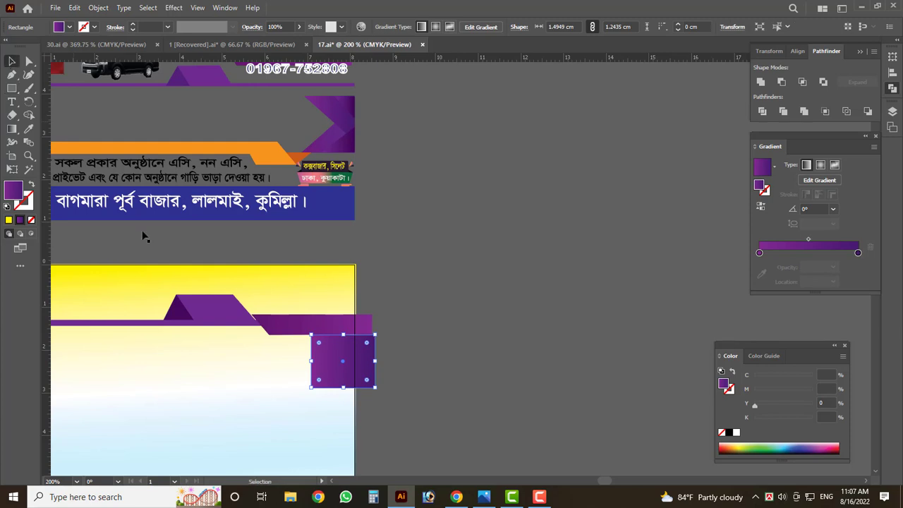
{"action": "scroll", "coordinate": [310, 373], "scroll_direction": "up", "scroll_amount": 1, "text": "alt"}
{"action": "left_click_drag", "start_coordinate": [359, 354], "coordinate": [329, 373]}
{"action": "left_click", "coordinate": [29, 62]}
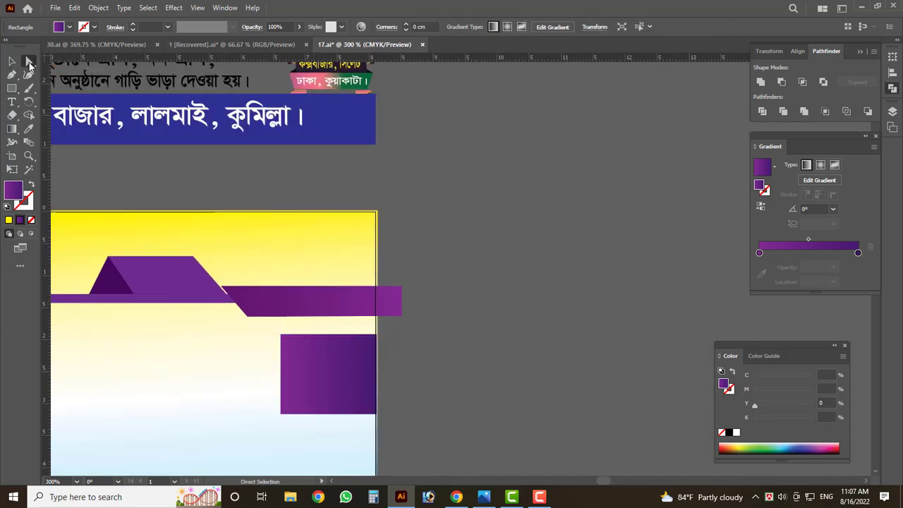
{"action": "left_click", "coordinate": [281, 414]}
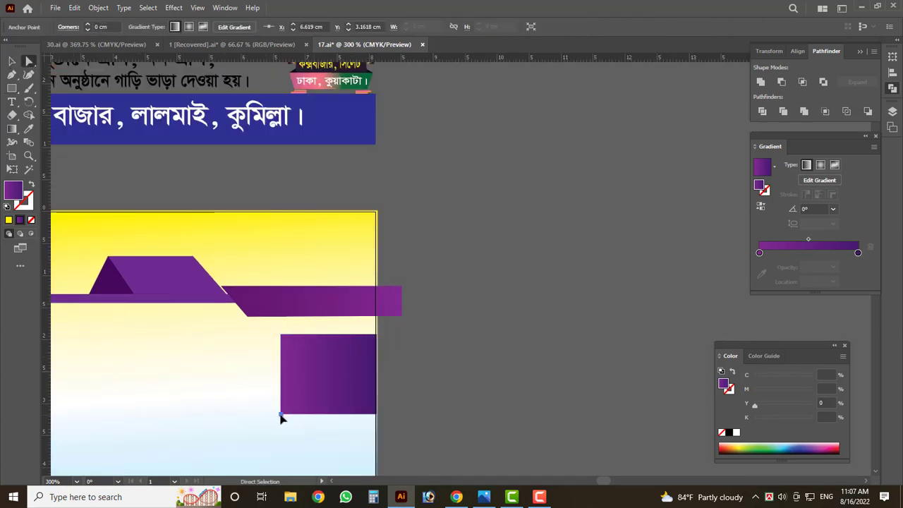
{"action": "key", "text": "Delete"}
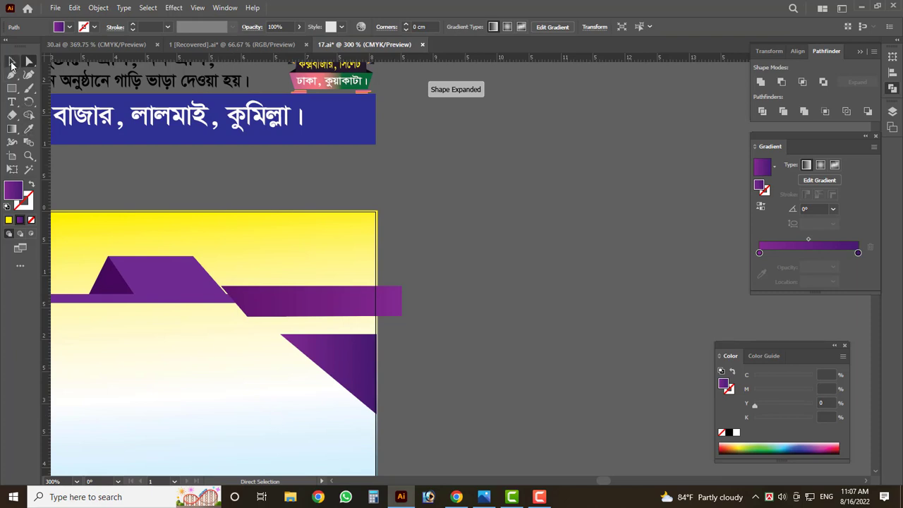
{"action": "left_click", "coordinate": [12, 61]}
{"action": "scroll", "coordinate": [388, 348], "scroll_direction": "up", "scroll_amount": 1}
{"action": "scroll", "coordinate": [352, 411], "scroll_direction": "up", "scroll_amount": 2}
{"action": "key", "text": "Delete"}
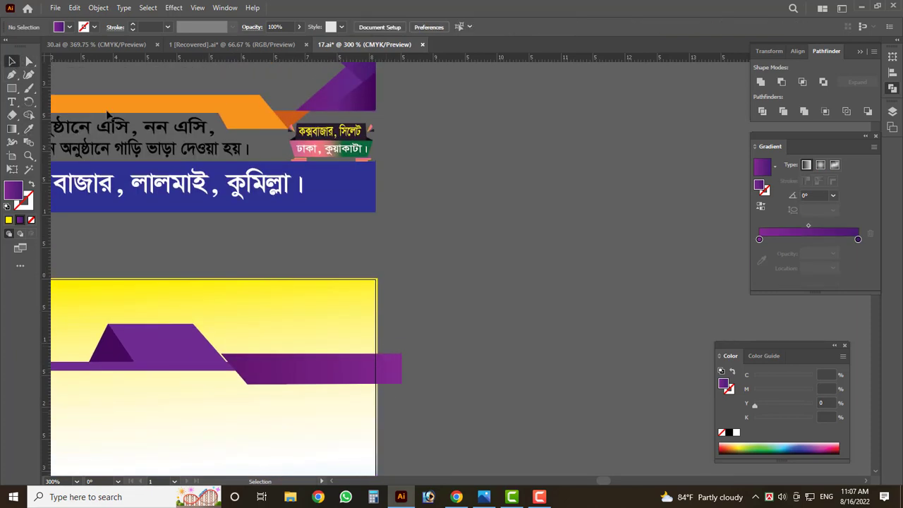
- Draw a purple gradient square beside the artboard
{"action": "left_click", "coordinate": [12, 89]}
{"action": "scroll", "coordinate": [497, 251], "scroll_direction": "up", "scroll_amount": 1}
{"action": "scroll", "coordinate": [497, 250], "scroll_direction": "up", "scroll_amount": 2}
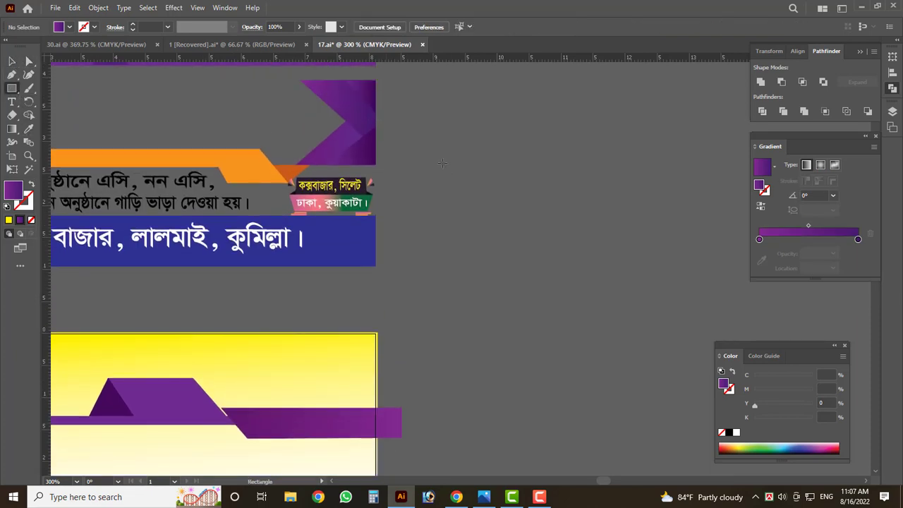
{"action": "left_click_drag", "start_coordinate": [438, 161], "coordinate": [549, 271]}
{"action": "left_click", "coordinate": [29, 62]}
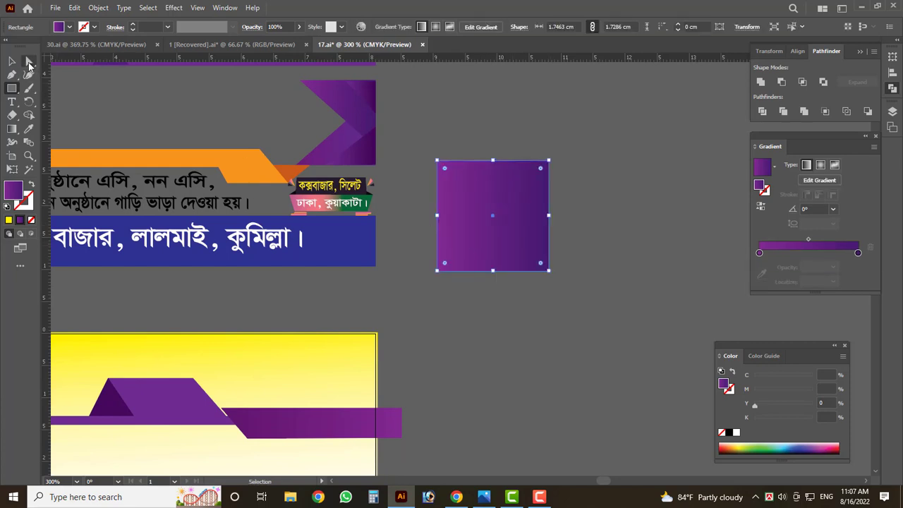
{"action": "left_click", "coordinate": [454, 287]}
- Delete one corner anchor of the square, leaving a right triangle with its square corner top right
{"action": "left_click", "coordinate": [436, 269]}
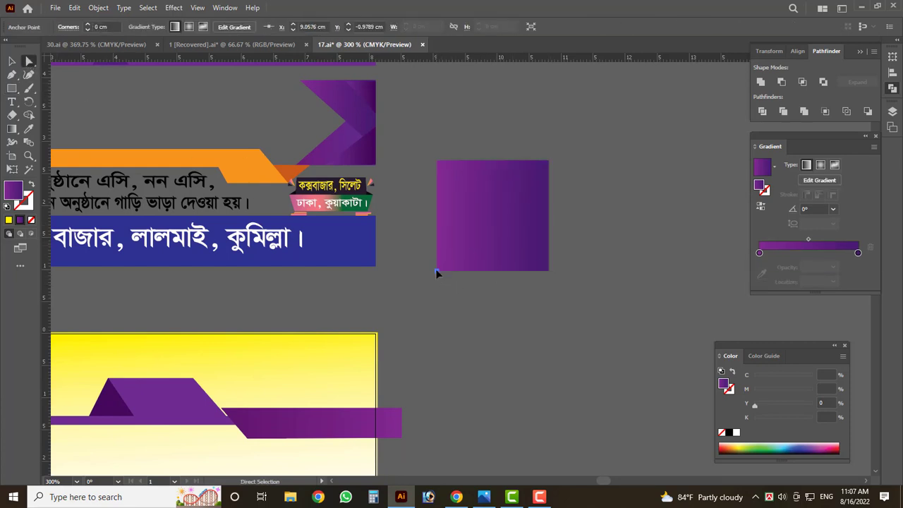
{"action": "left_click", "coordinate": [480, 238]}
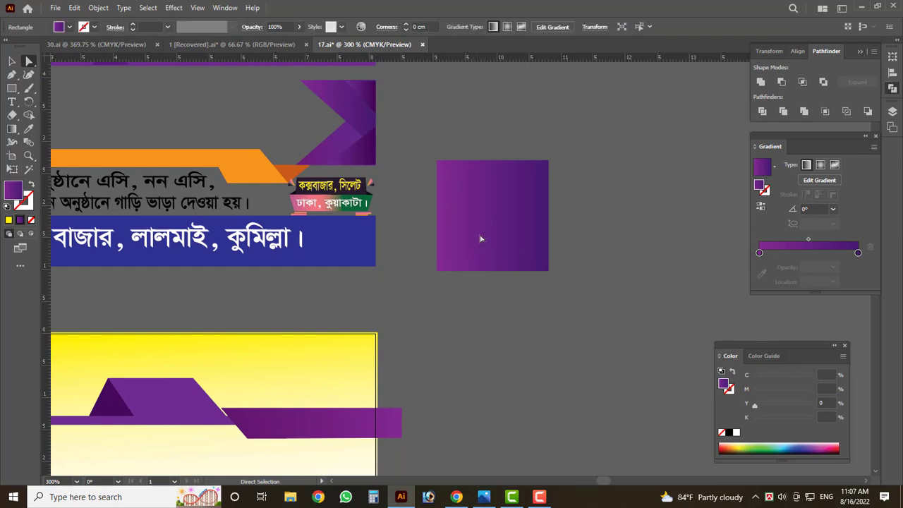
{"action": "left_click", "coordinate": [437, 161]}
{"action": "key", "text": "Delete"}
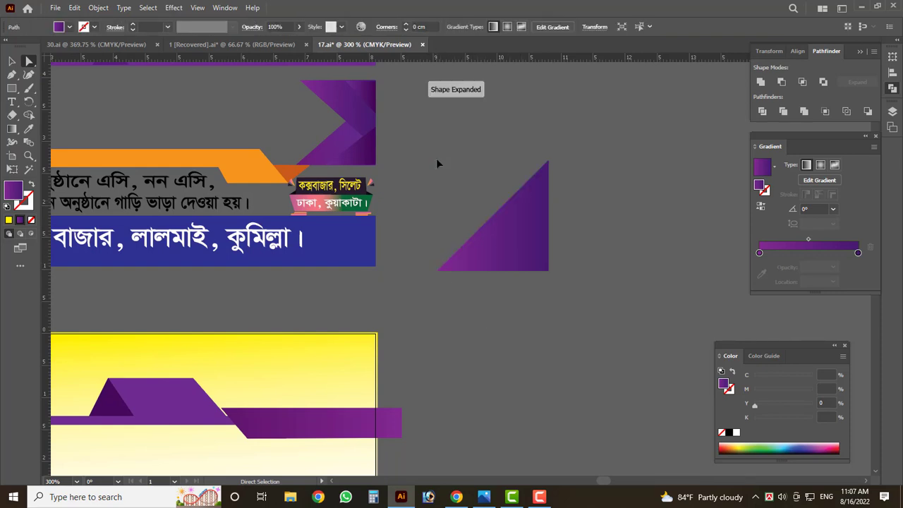
{"action": "key", "text": "ctrl+z"}
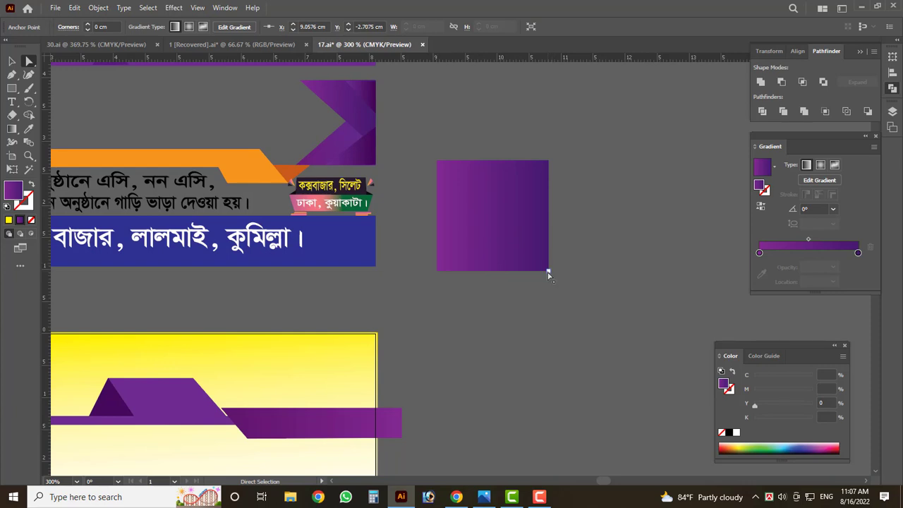
{"action": "left_click", "coordinate": [526, 271]}
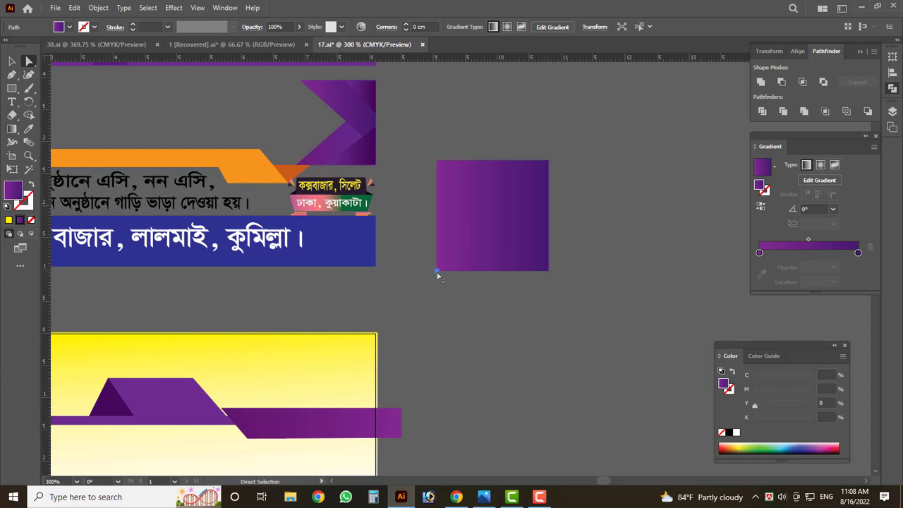
{"action": "key", "text": "Delete"}
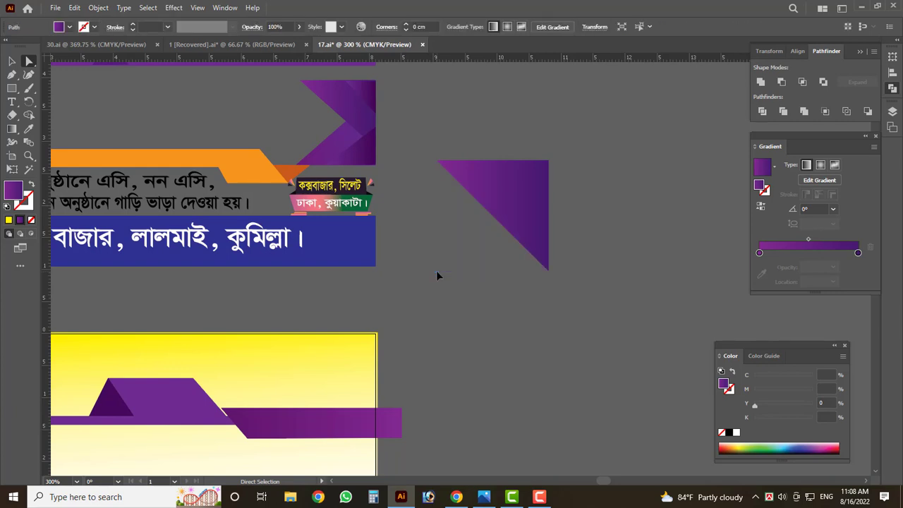
{"action": "left_click", "coordinate": [10, 60]}
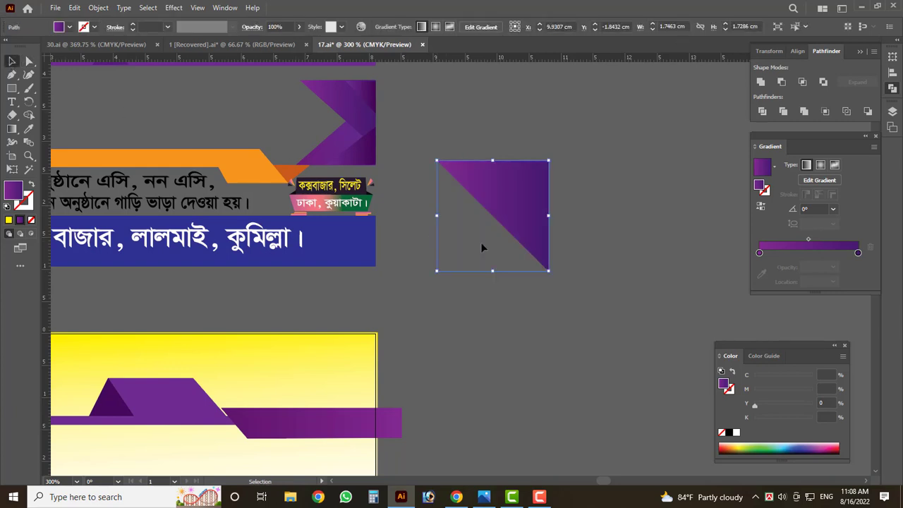
- Move the triangle lower, then duplicate it up-right and scale the copy down
{"action": "scroll", "coordinate": [482, 247], "scroll_direction": "down", "scroll_amount": 2}
{"action": "left_click_drag", "start_coordinate": [497, 212], "coordinate": [500, 265]}
{"action": "scroll", "coordinate": [493, 275], "scroll_direction": "up", "scroll_amount": 3}
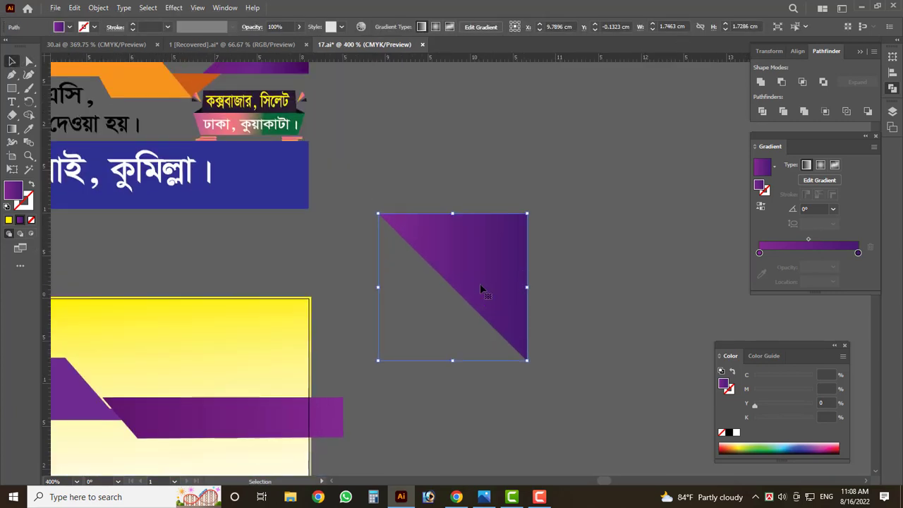
{"action": "scroll", "coordinate": [482, 289], "scroll_direction": "up", "scroll_amount": 1}
{"action": "scroll", "coordinate": [476, 309], "scroll_direction": "up", "scroll_amount": 1}
{"action": "left_click_drag", "start_coordinate": [490, 336], "coordinate": [517, 297]}
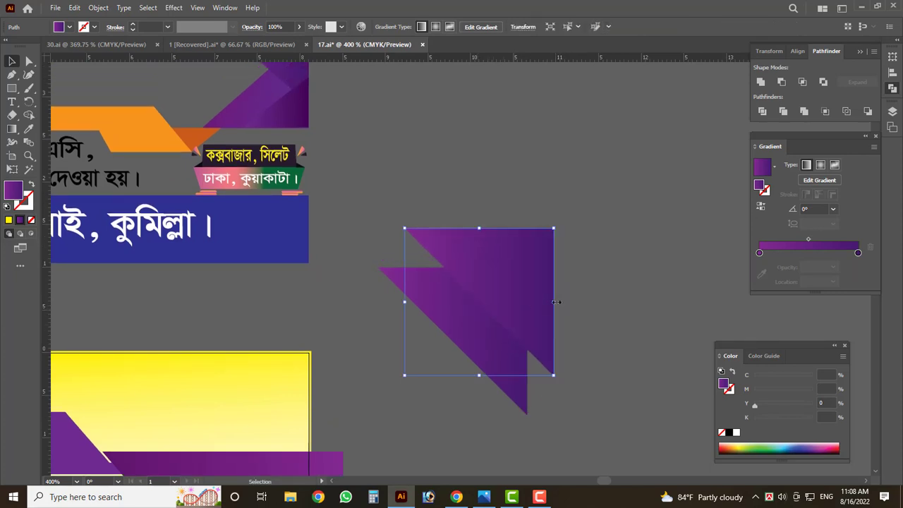
{"action": "left_click_drag", "start_coordinate": [556, 302], "coordinate": [500, 295]}
- Stretch the small copy's right edge to the triangle's edge and slant its gradient to about 168°
{"action": "scroll", "coordinate": [485, 284], "scroll_direction": "up", "scroll_amount": 2}
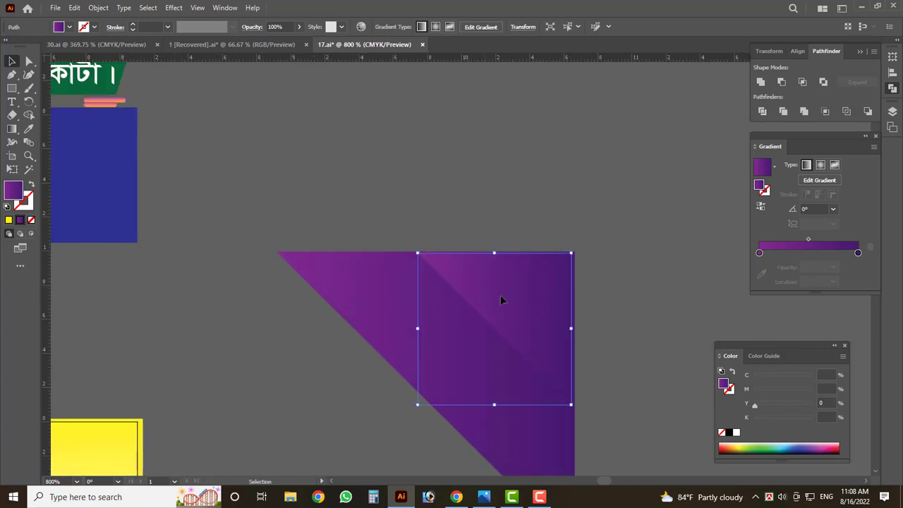
{"action": "scroll", "coordinate": [503, 315], "scroll_direction": "down", "scroll_amount": 2}
{"action": "scroll", "coordinate": [520, 317], "scroll_direction": "up", "scroll_amount": 3}
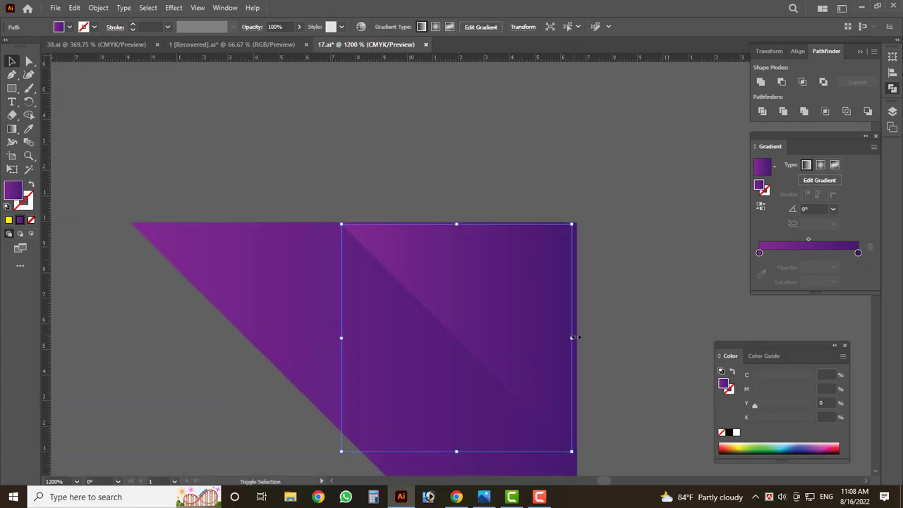
{"action": "left_click_drag", "start_coordinate": [574, 337], "coordinate": [578, 337]}
{"action": "key", "text": "ctrl+shift+a"}
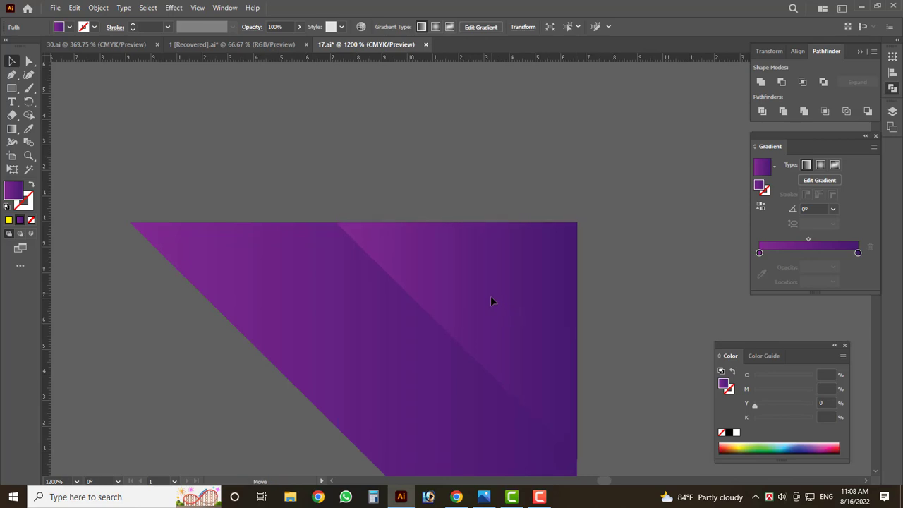
{"action": "left_click", "coordinate": [492, 301]}
{"action": "scroll", "coordinate": [492, 302], "scroll_direction": "down", "scroll_amount": 4}
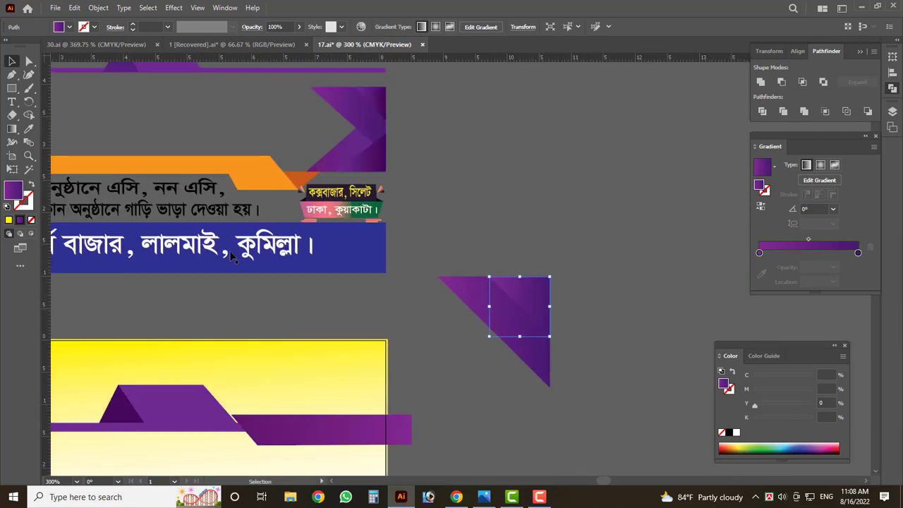
{"action": "left_click", "coordinate": [12, 129]}
{"action": "mouse_move", "coordinate": [548, 332]}
{"action": "left_mouse_down"}
{"action": "mouse_move", "coordinate": [526, 262]}
{"action": "mouse_move", "coordinate": [517, 303]}
{"action": "mouse_move", "coordinate": [515, 251]}
{"action": "mouse_move", "coordinate": [527, 301]}
{"action": "left_mouse_up"}
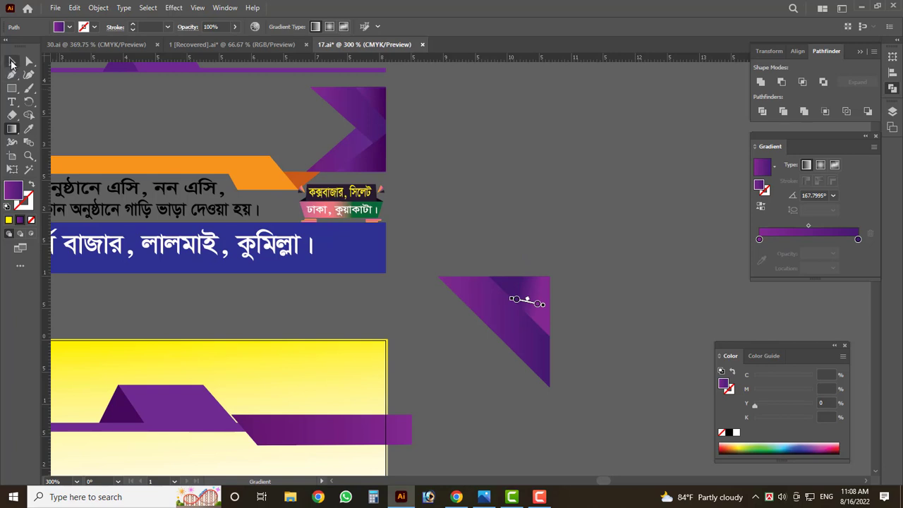
- Redraw the small corner piece's gradient with the Gradient tool until it reads about 109.47°
{"action": "left_click", "coordinate": [10, 63]}
{"action": "left_click", "coordinate": [496, 214]}
{"action": "left_click", "coordinate": [528, 310]}
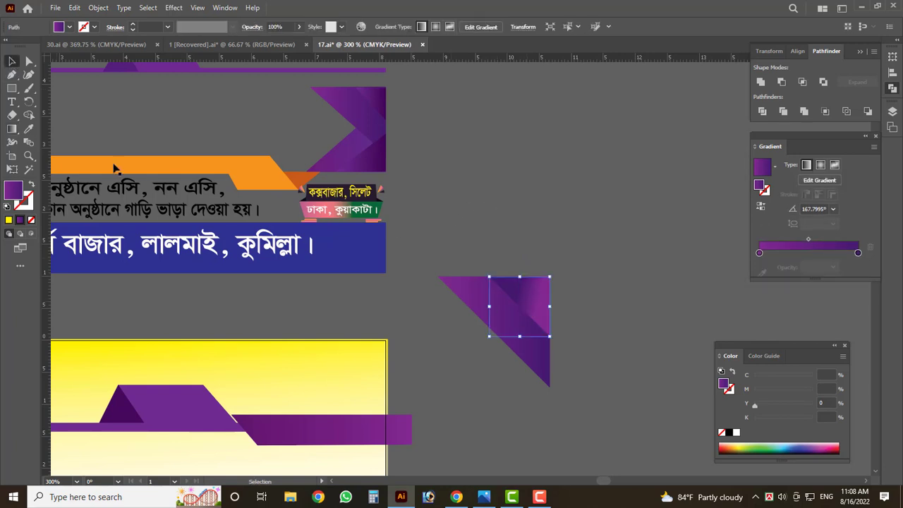
{"action": "left_click", "coordinate": [12, 129]}
{"action": "mouse_move", "coordinate": [540, 263]}
{"action": "left_mouse_down"}
{"action": "mouse_move", "coordinate": [520, 292]}
{"action": "mouse_move", "coordinate": [556, 271]}
{"action": "mouse_move", "coordinate": [542, 304]}
{"action": "left_mouse_up"}
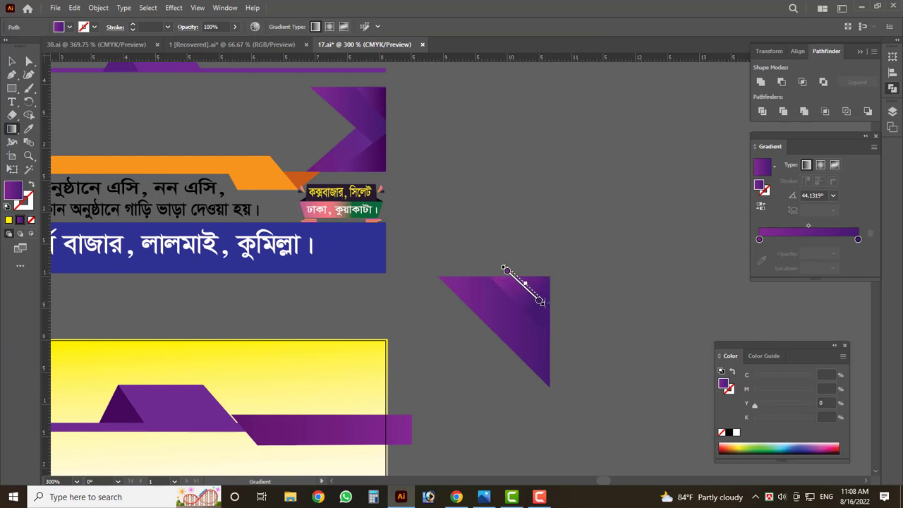
{"action": "mouse_move", "coordinate": [542, 303]}
{"action": "left_mouse_down"}
{"action": "mouse_move", "coordinate": [558, 306]}
{"action": "mouse_move", "coordinate": [514, 317]}
{"action": "mouse_move", "coordinate": [489, 286]}
{"action": "left_mouse_up"}
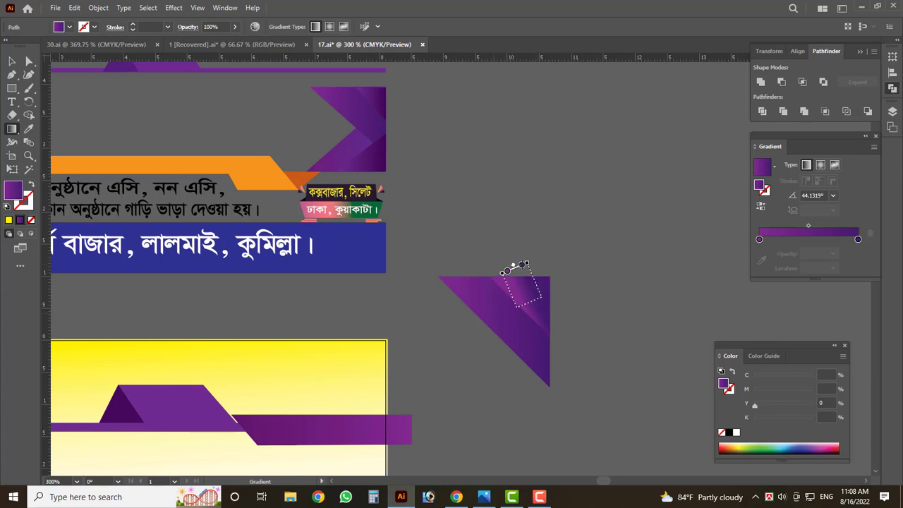
{"action": "left_click_drag", "start_coordinate": [541, 332], "coordinate": [517, 271]}
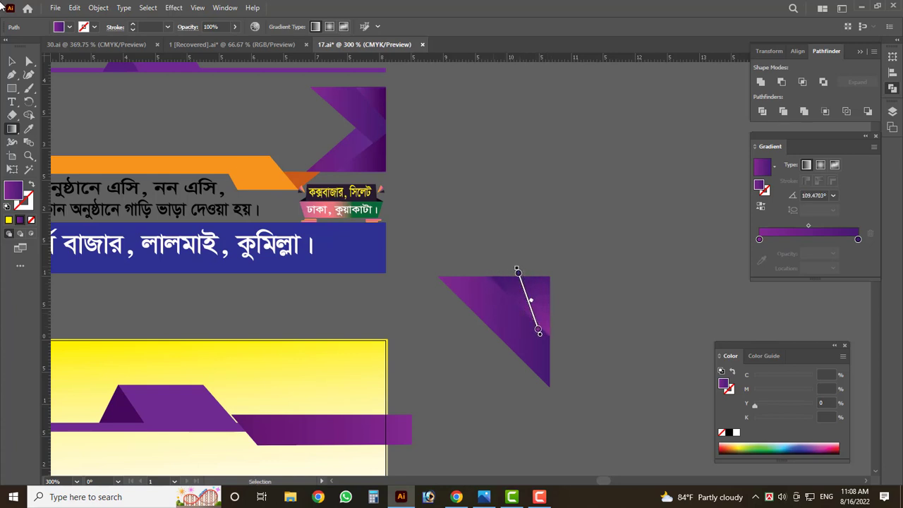
{"action": "left_click", "coordinate": [12, 61]}
{"action": "left_click", "coordinate": [534, 214]}
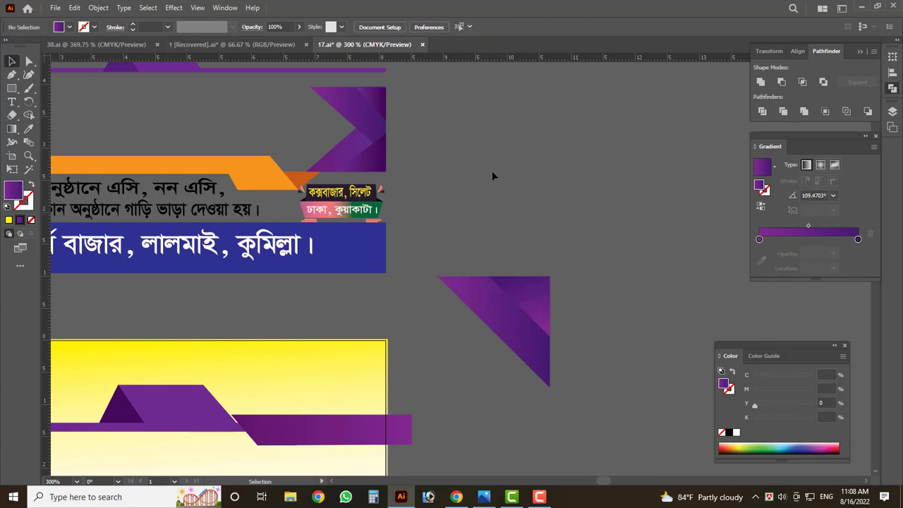
{"action": "scroll", "coordinate": [553, 267], "scroll_direction": "down", "scroll_amount": 1}
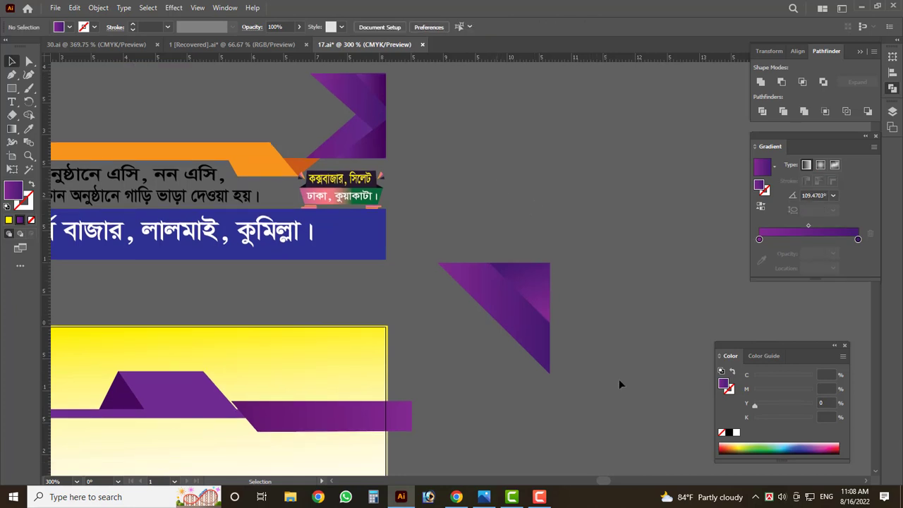
{"action": "left_click", "coordinate": [531, 314]}
{"action": "scroll", "coordinate": [534, 317], "scroll_direction": "down", "scroll_amount": 3}
{"action": "scroll", "coordinate": [508, 223], "scroll_direction": "down", "scroll_amount": 1}
- Reflect a copy of the purple triangle across the horizontal axis
{"action": "right_click", "coordinate": [508, 225]}
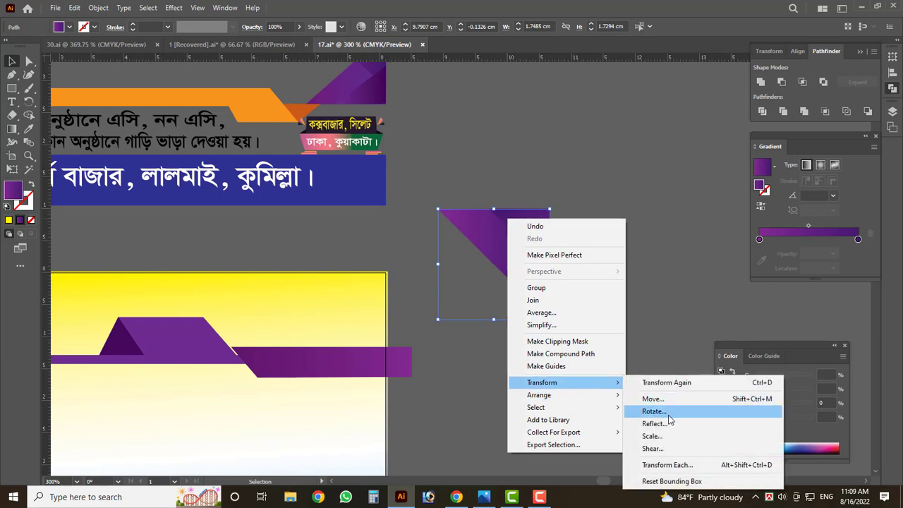
{"action": "left_click", "coordinate": [669, 424]}
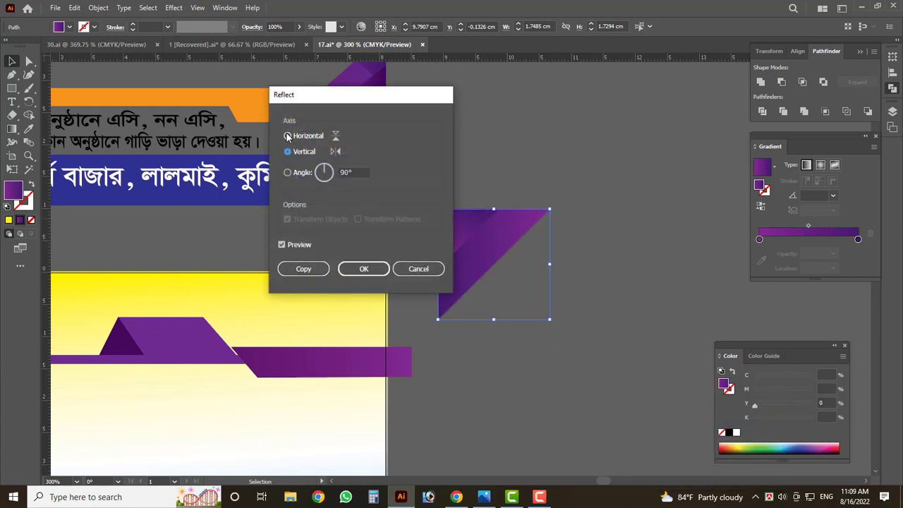
{"action": "left_click", "coordinate": [288, 136]}
{"action": "left_click", "coordinate": [304, 269]}
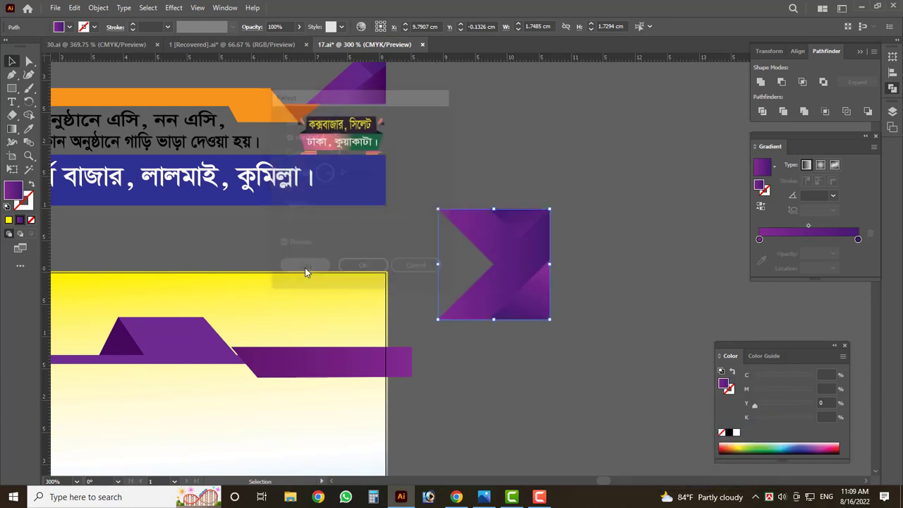
{"action": "scroll", "coordinate": [610, 388], "scroll_direction": "up", "scroll_amount": 1}
{"action": "left_click", "coordinate": [597, 353]}
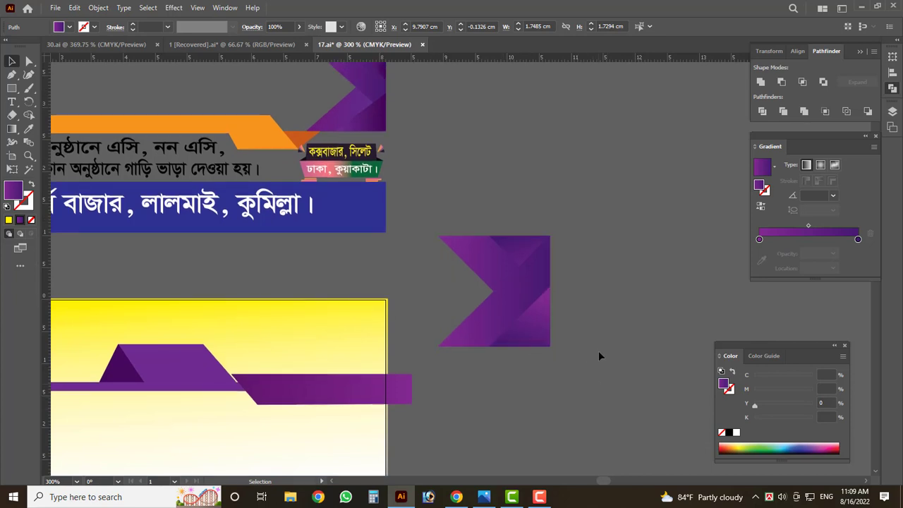
- Reposition the lower mirrored piece so both halves meet as a chevron arrow
{"action": "left_click_drag", "start_coordinate": [497, 331], "coordinate": [546, 381]}
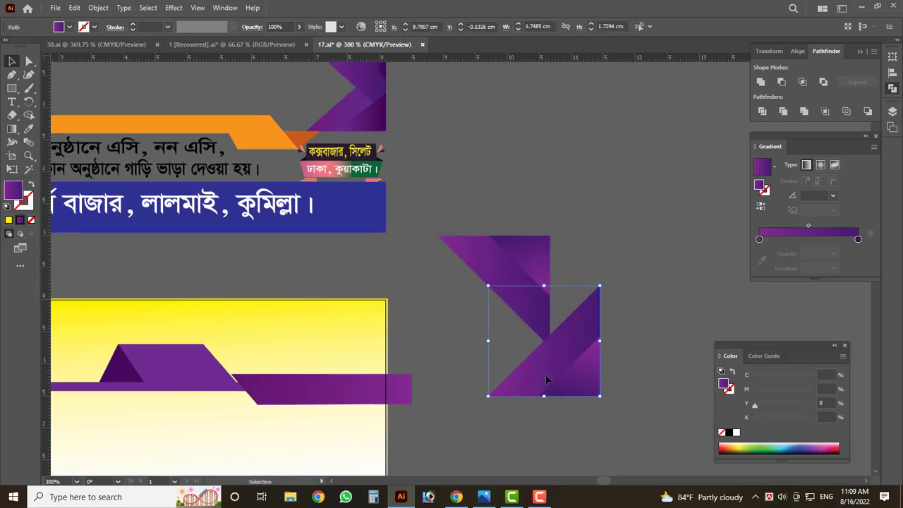
{"action": "scroll", "coordinate": [367, 141], "scroll_direction": "up", "scroll_amount": 2}
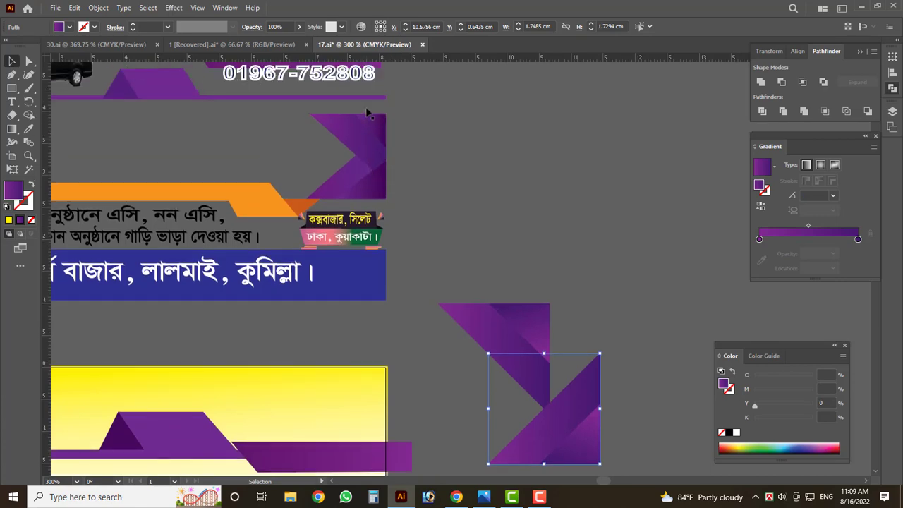
{"action": "scroll", "coordinate": [359, 163], "scroll_direction": "up", "scroll_amount": 2}
{"action": "scroll", "coordinate": [375, 167], "scroll_direction": "up", "scroll_amount": 2}
{"action": "mouse_move", "coordinate": [381, 244]}
{"action": "left_mouse_down"}
{"action": "mouse_move", "coordinate": [299, 233]}
{"action": "mouse_move", "coordinate": [295, 212]}
{"action": "left_mouse_up"}
{"action": "scroll", "coordinate": [295, 211], "scroll_direction": "down", "scroll_amount": 4}
{"action": "scroll", "coordinate": [503, 395], "scroll_direction": "down", "scroll_amount": 1}
{"action": "scroll", "coordinate": [502, 395], "scroll_direction": "down", "scroll_amount": 1}
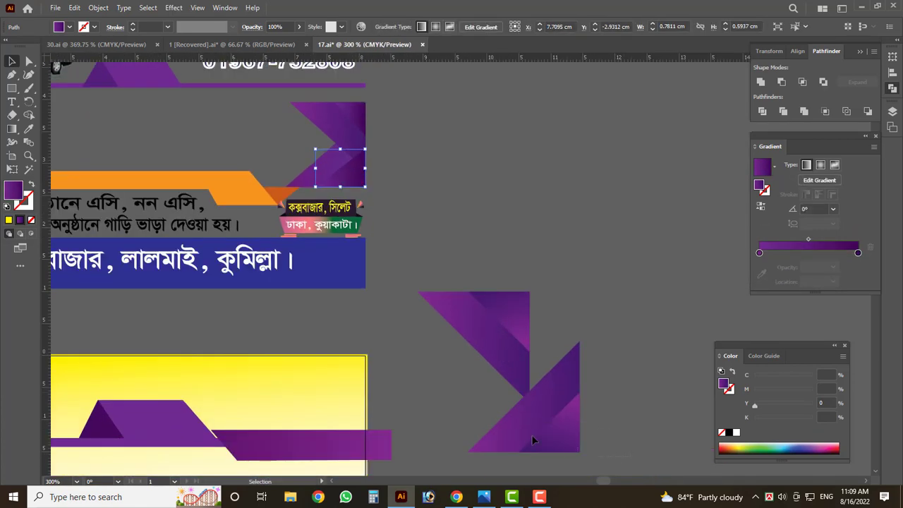
{"action": "left_click_drag", "start_coordinate": [538, 441], "coordinate": [487, 428]}
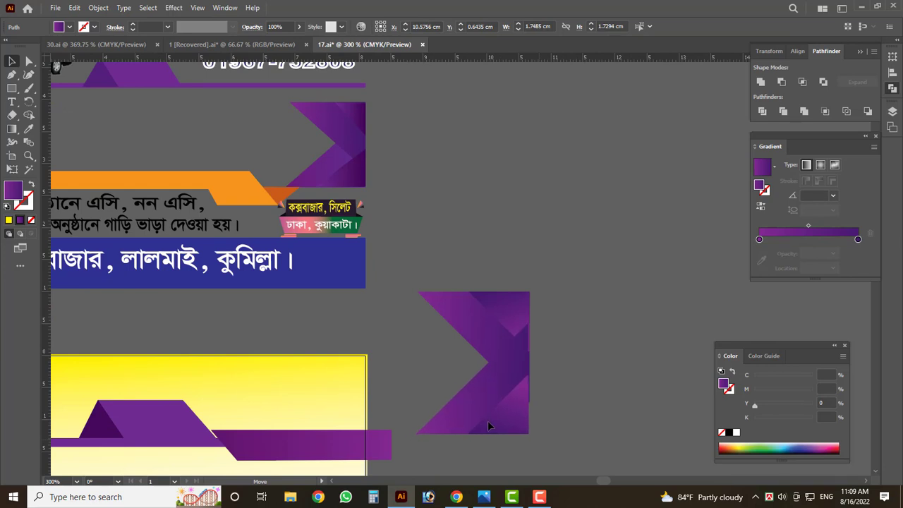
{"action": "left_click", "coordinate": [489, 426]}
{"action": "scroll", "coordinate": [536, 419], "scroll_direction": "up", "scroll_amount": 1}
{"action": "left_click", "coordinate": [572, 363]}
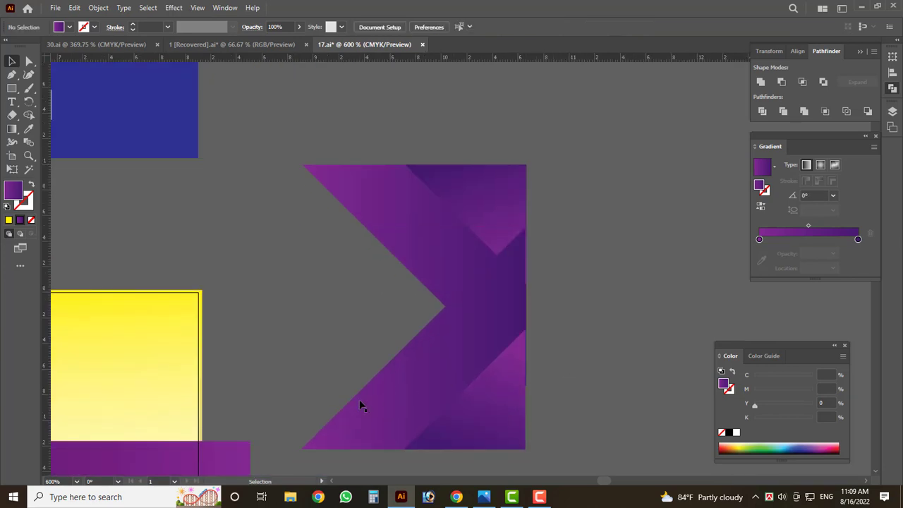
{"action": "left_click", "coordinate": [359, 404]}
- Send the lower chevron piece behind the other pieces
{"action": "right_click", "coordinate": [359, 401]}
{"action": "mouse_move", "coordinate": [391, 343]}
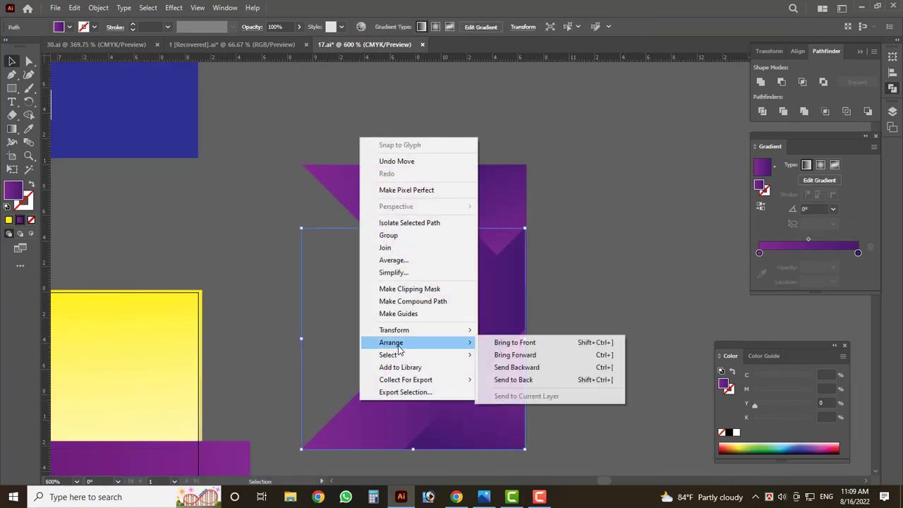
{"action": "left_click", "coordinate": [517, 381]}
{"action": "left_click", "coordinate": [602, 326]}
{"action": "scroll", "coordinate": [603, 326], "scroll_direction": "up", "scroll_amount": 1}
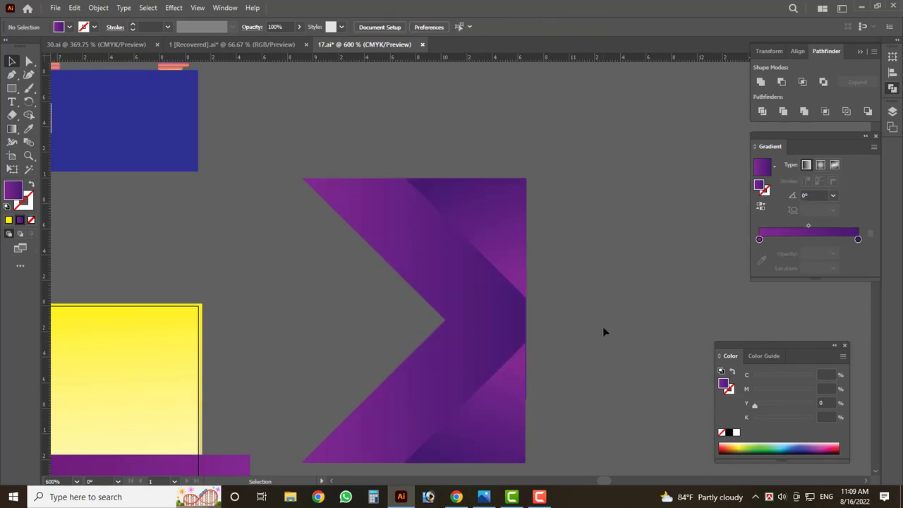
{"action": "left_click", "coordinate": [463, 340]}
{"action": "left_click_drag", "start_coordinate": [462, 340], "coordinate": [375, 282]}
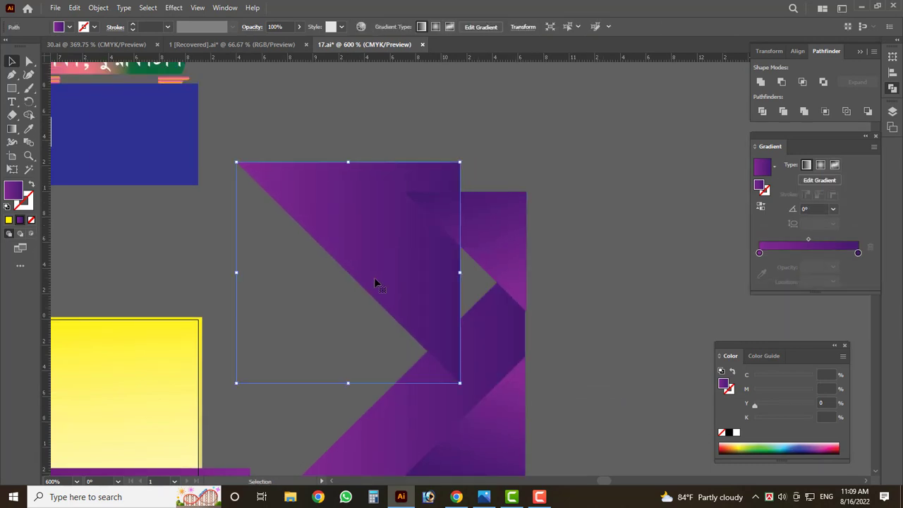
{"action": "key", "text": "ctrl+z"}
- Re-angle the upper chevron piece's gradient to about 74.5°
{"action": "scroll", "coordinate": [624, 346], "scroll_direction": "down", "scroll_amount": 1}
{"action": "key", "text": "ctrl+minus"}
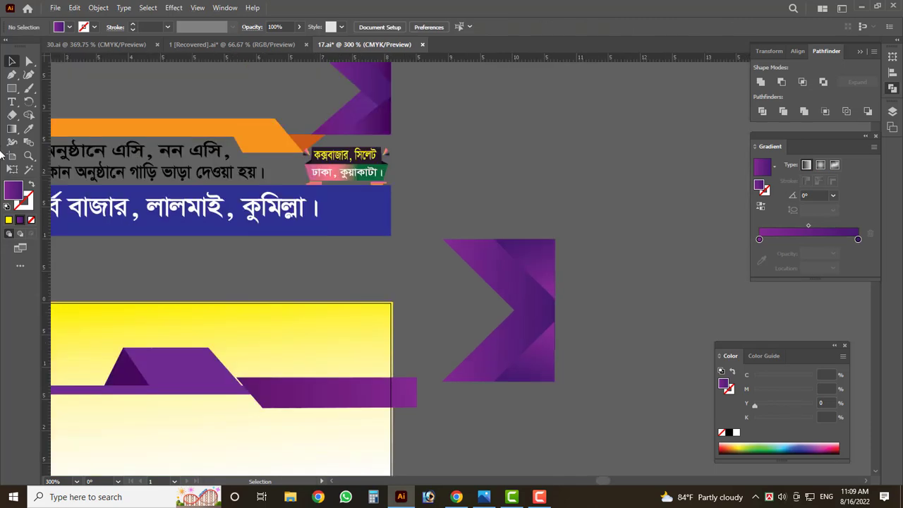
{"action": "key", "text": "g"}
{"action": "key", "text": "ctrl+plus"}
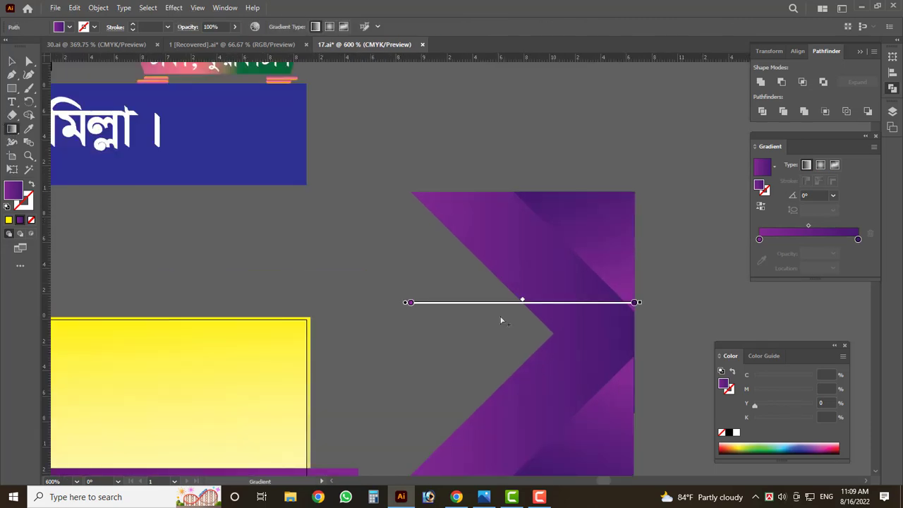
{"action": "left_click_drag", "start_coordinate": [501, 321], "coordinate": [565, 296]}
{"action": "left_click_drag", "start_coordinate": [534, 218], "coordinate": [621, 289]}
{"action": "left_click_drag", "start_coordinate": [459, 192], "coordinate": [517, 280]}
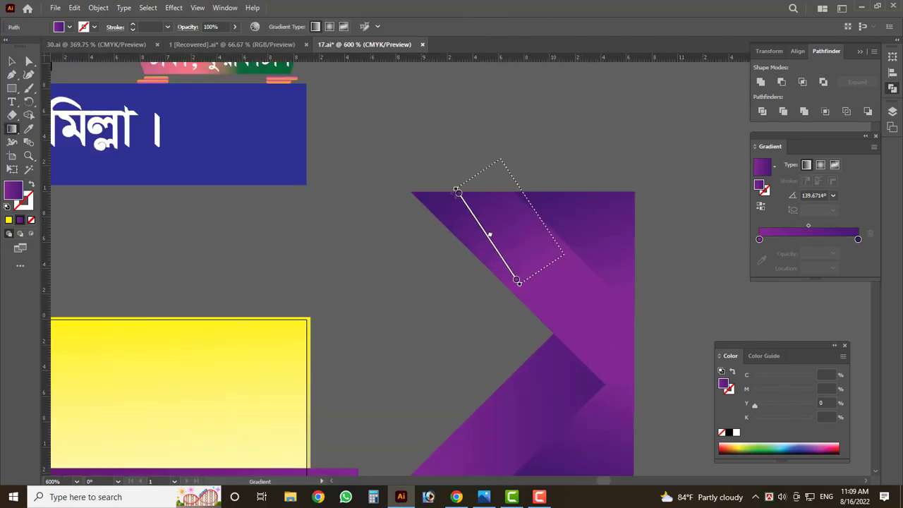
{"action": "left_click_drag", "start_coordinate": [457, 189], "coordinate": [536, 145]}
{"action": "mouse_move", "coordinate": [574, 351]}
{"action": "left_mouse_down"}
{"action": "mouse_move", "coordinate": [552, 155]}
{"action": "mouse_move", "coordinate": [622, 147]}
{"action": "left_mouse_up"}
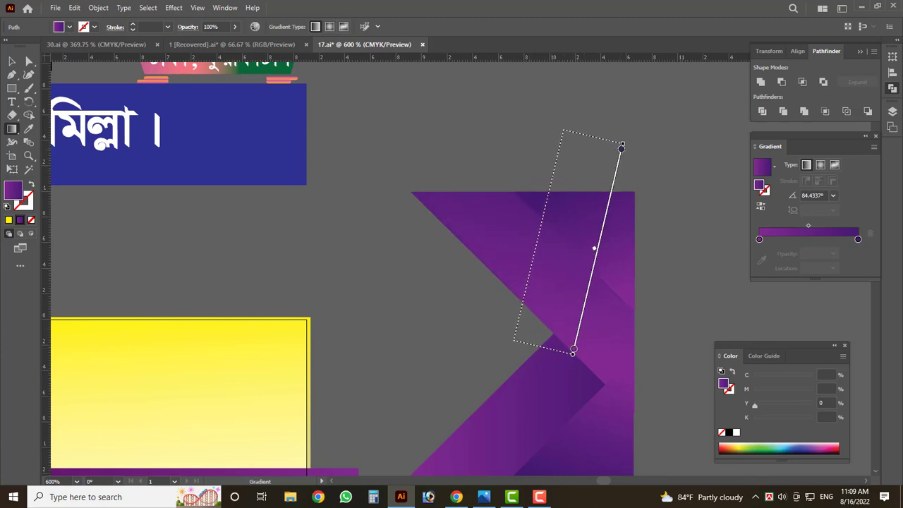
{"action": "left_click_drag", "start_coordinate": [513, 335], "coordinate": [568, 139]}
{"action": "left_click", "coordinate": [12, 62]}
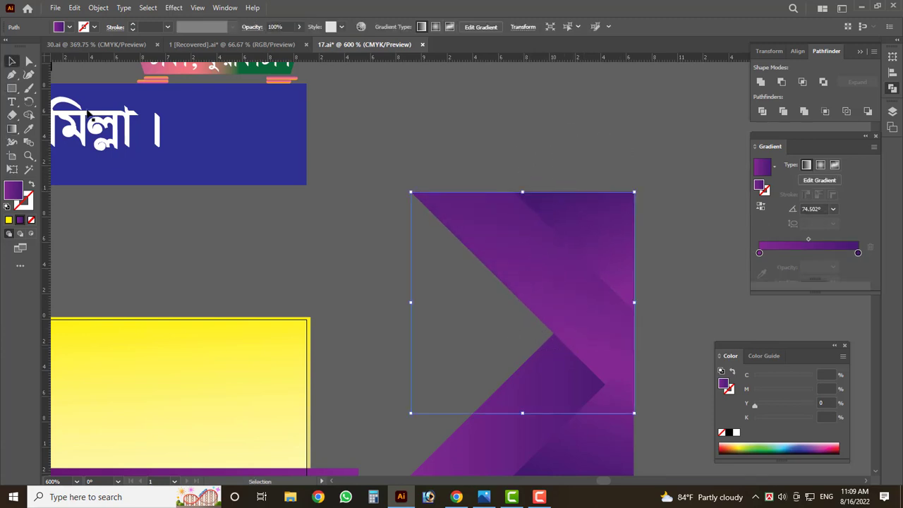
- Redraw the lower chevron piece's gradient as a short near-vertical band at about 89°
{"action": "key", "text": "ctrl+minus"}
{"action": "key", "text": "ctrl+minus"}
{"action": "key", "text": "ctrl+minus"}
{"action": "left_click", "coordinate": [518, 317]}
{"action": "scroll", "coordinate": [480, 317], "scroll_direction": "up", "scroll_amount": 1}
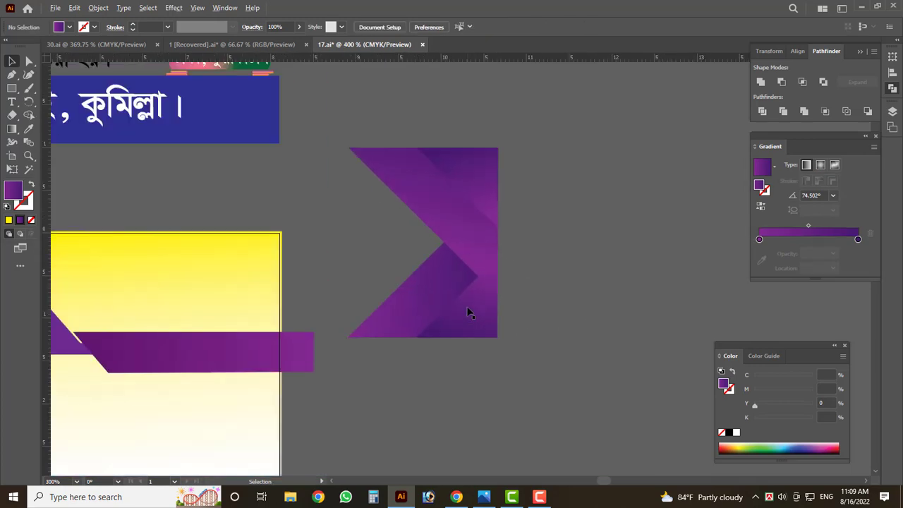
{"action": "scroll", "coordinate": [469, 310], "scroll_direction": "up", "scroll_amount": 3}
{"action": "left_click", "coordinate": [470, 313]}
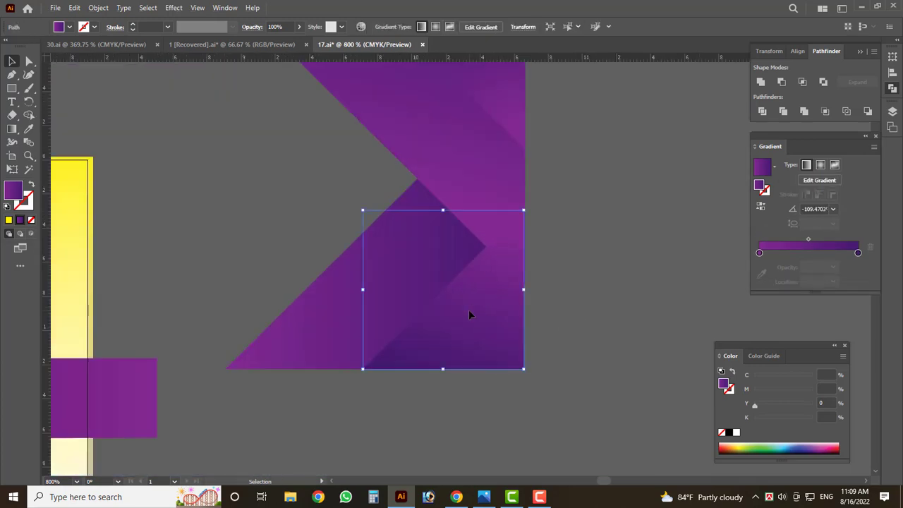
{"action": "left_click", "coordinate": [12, 129]}
{"action": "left_click_drag", "start_coordinate": [493, 227], "coordinate": [439, 379]}
{"action": "left_click_drag", "start_coordinate": [520, 260], "coordinate": [480, 307]}
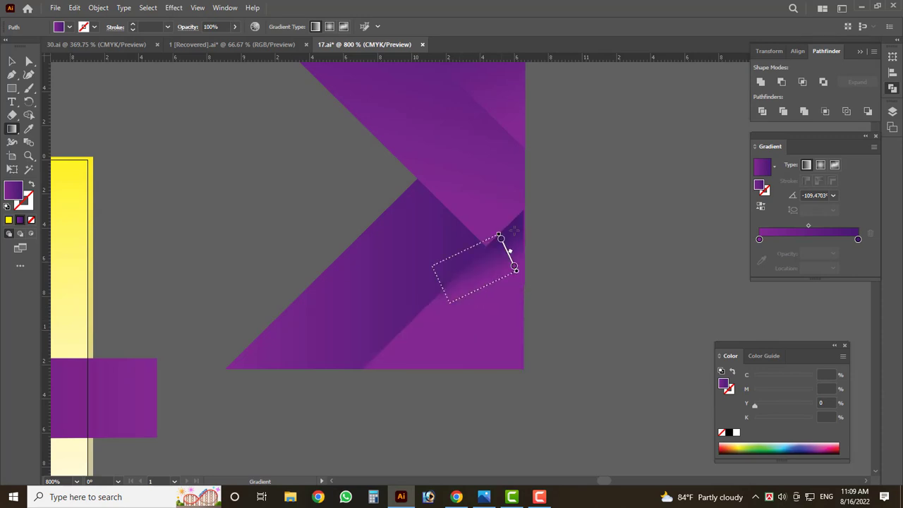
{"action": "mouse_move", "coordinate": [515, 258]}
{"action": "left_mouse_down"}
{"action": "mouse_move", "coordinate": [489, 251]}
{"action": "mouse_move", "coordinate": [518, 267]}
{"action": "mouse_move", "coordinate": [494, 311]}
{"action": "left_mouse_up"}
{"action": "mouse_move", "coordinate": [477, 348]}
{"action": "left_mouse_down"}
{"action": "mouse_move", "coordinate": [472, 377]}
{"action": "mouse_move", "coordinate": [445, 233]}
{"action": "left_mouse_up"}
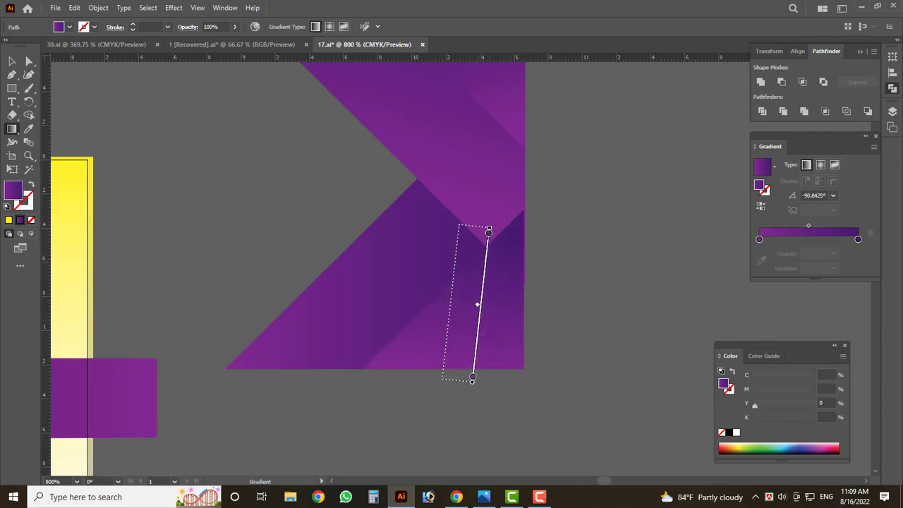
{"action": "left_click", "coordinate": [12, 64]}
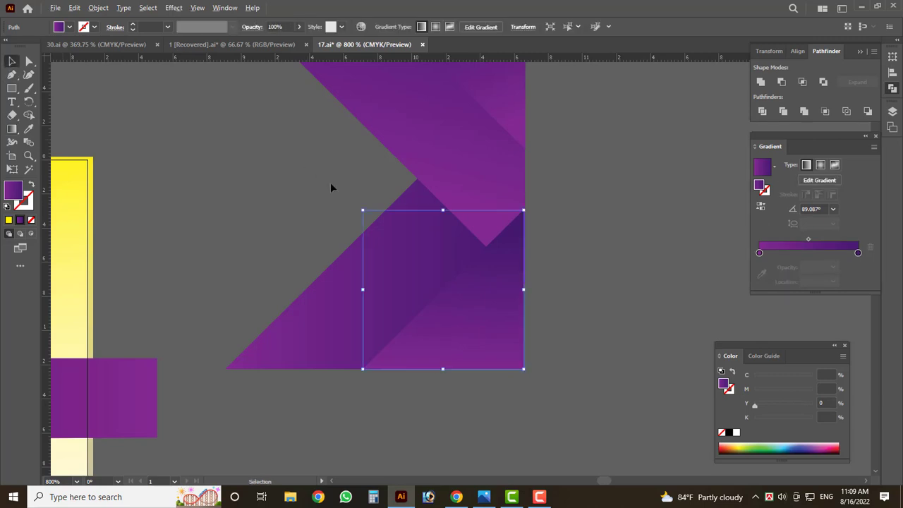
{"action": "key", "text": "ctrl+minus"}
{"action": "key", "text": "ctrl+minus"}
{"action": "key", "text": "ctrl+minus"}
{"action": "scroll", "coordinate": [562, 300], "scroll_direction": "up", "scroll_amount": 2}
{"action": "scroll", "coordinate": [547, 308], "scroll_direction": "down", "scroll_amount": 1}
- Nudge the purple chevron right, widen it slightly, and drag it onto the card's right edge
{"action": "scroll", "coordinate": [559, 314], "scroll_direction": "down", "scroll_amount": 1}
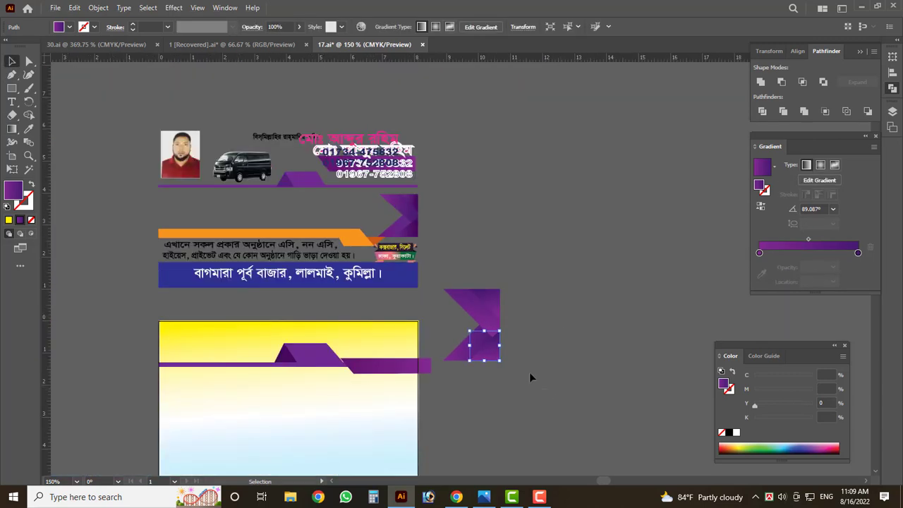
{"action": "left_click", "coordinate": [490, 328]}
{"action": "key", "text": "shift+Right"}
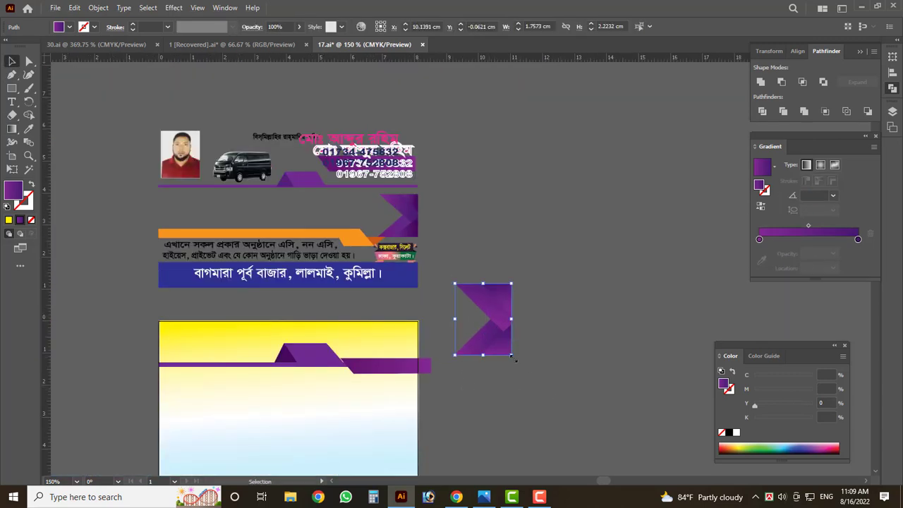
{"action": "left_click_drag", "start_coordinate": [513, 355], "coordinate": [520, 357]}
{"action": "scroll", "coordinate": [410, 302], "scroll_direction": "down", "scroll_amount": 1}
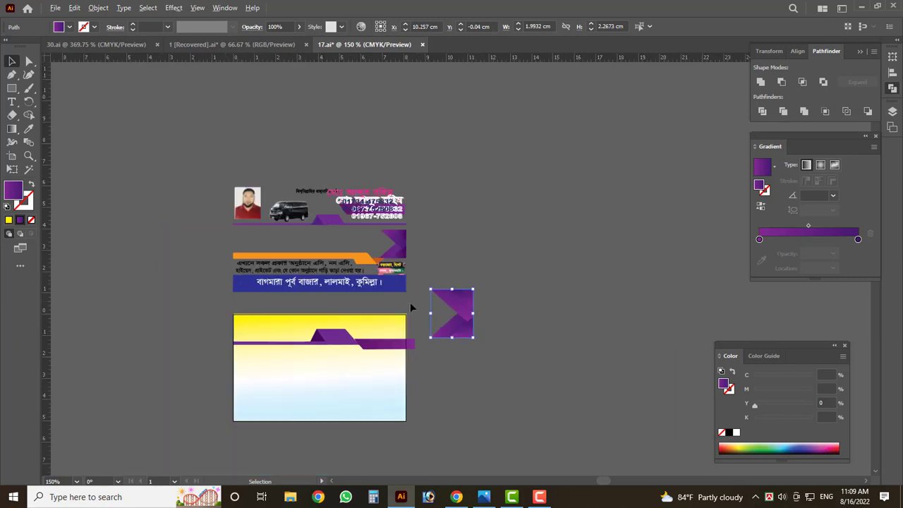
{"action": "mouse_move", "coordinate": [462, 308]}
{"action": "left_mouse_down"}
{"action": "mouse_move", "coordinate": [392, 377]}
{"action": "mouse_move", "coordinate": [416, 365]}
{"action": "left_mouse_up"}
- Deselect the chevron and gradient background and check the card layout
{"action": "scroll", "coordinate": [385, 376], "scroll_direction": "up", "scroll_amount": 1}
{"action": "scroll", "coordinate": [386, 375], "scroll_direction": "up", "scroll_amount": 1}
{"action": "scroll", "coordinate": [487, 355], "scroll_direction": "down", "scroll_amount": 1}
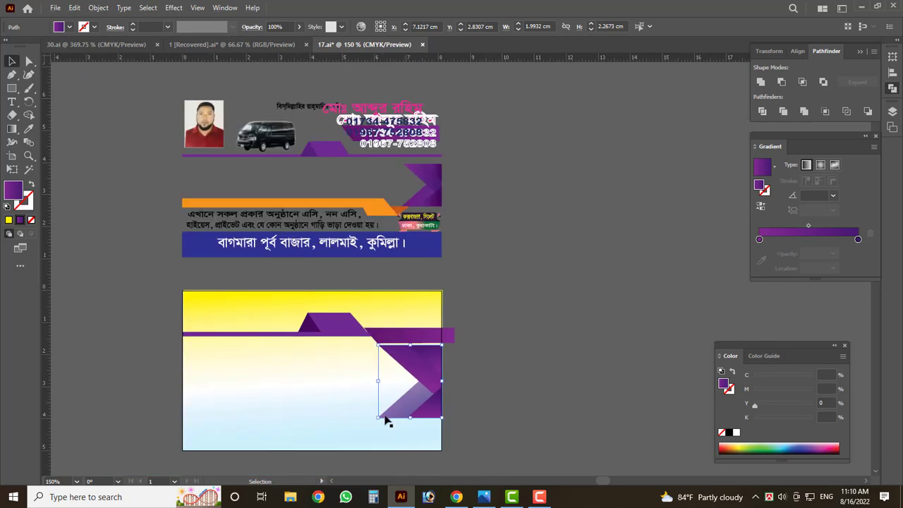
{"action": "scroll", "coordinate": [477, 408], "scroll_direction": "up", "scroll_amount": 2}
{"action": "left_click", "coordinate": [477, 409]}
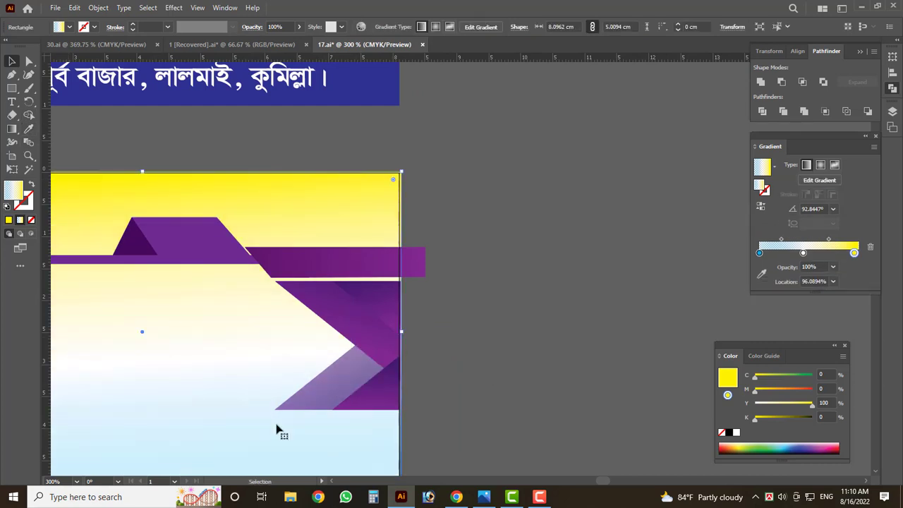
{"action": "scroll", "coordinate": [453, 341], "scroll_direction": "down", "scroll_amount": 1}
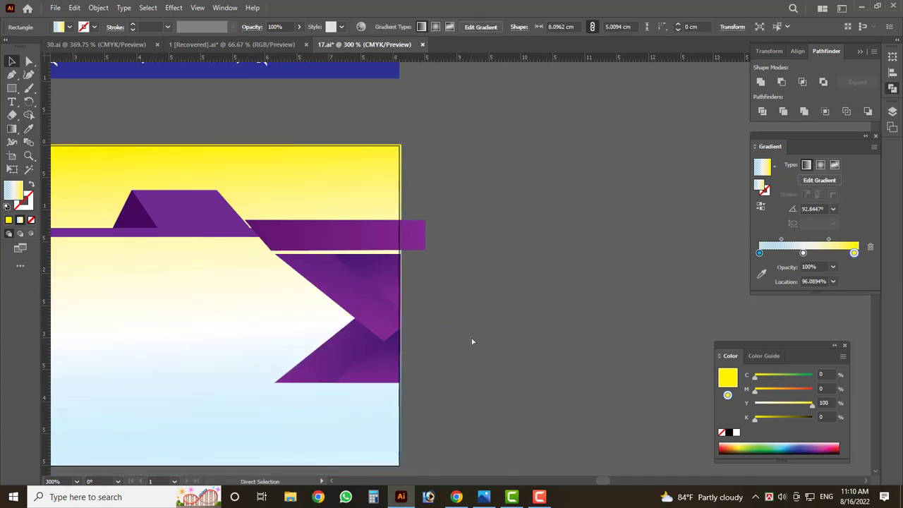
{"action": "scroll", "coordinate": [457, 349], "scroll_direction": "down", "scroll_amount": 3}
{"action": "scroll", "coordinate": [437, 349], "scroll_direction": "up", "scroll_amount": 3}
{"action": "scroll", "coordinate": [247, 373], "scroll_direction": "up", "scroll_amount": 1}
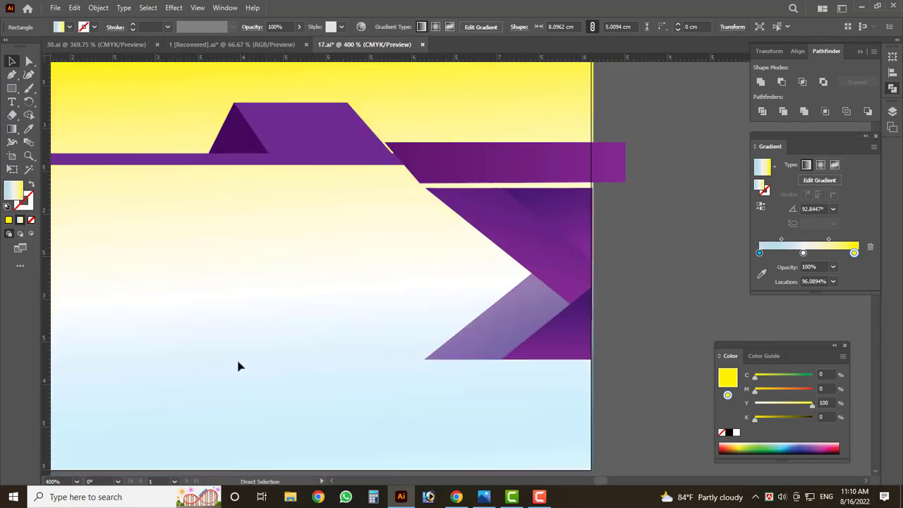
{"action": "scroll", "coordinate": [381, 361], "scroll_direction": "down", "scroll_amount": 2}
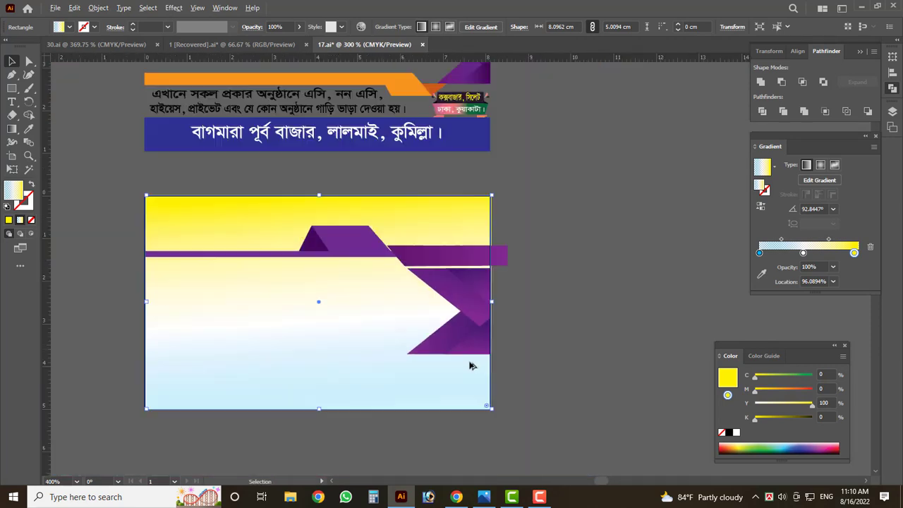
{"action": "scroll", "coordinate": [494, 356], "scroll_direction": "down", "scroll_amount": 1}
{"action": "scroll", "coordinate": [542, 339], "scroll_direction": "up", "scroll_amount": 1}
{"action": "left_click", "coordinate": [542, 338]}
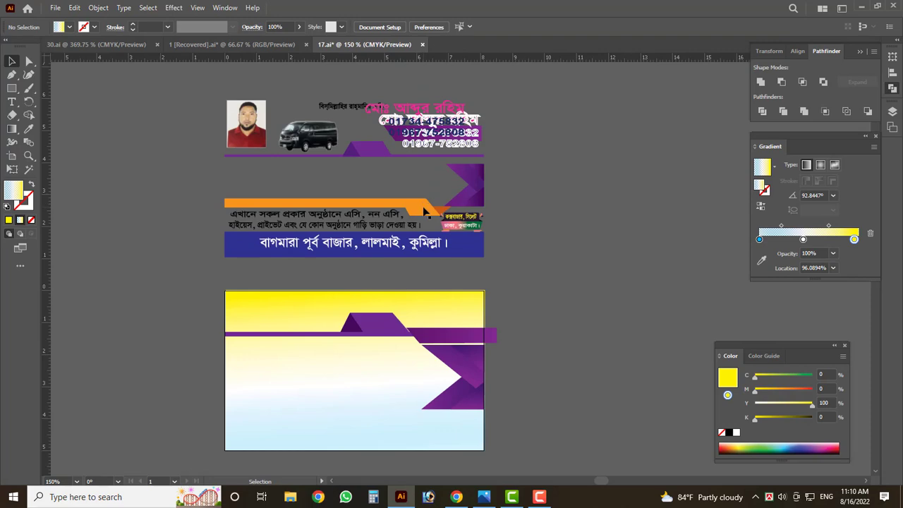
{"action": "scroll", "coordinate": [424, 204], "scroll_direction": "up", "scroll_amount": 2}
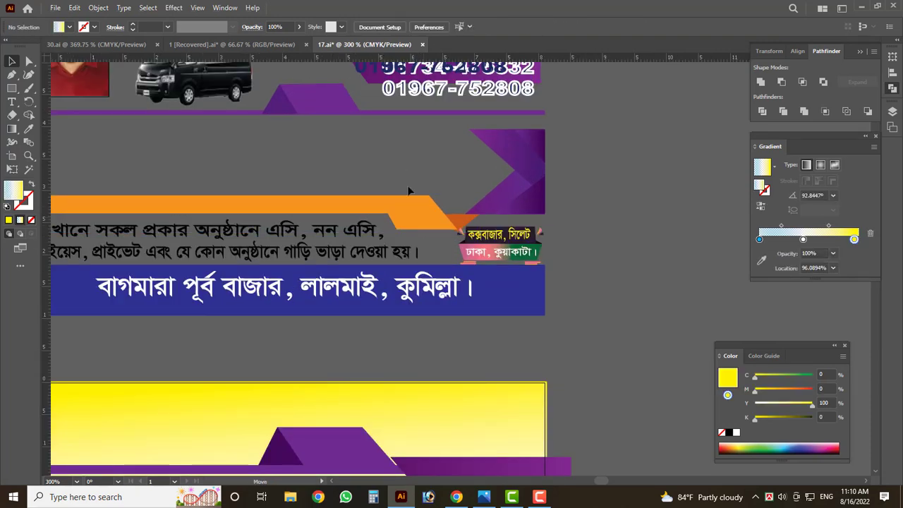
- Move the orange band up off the triangle and open its context options
{"action": "left_click_drag", "start_coordinate": [409, 190], "coordinate": [405, 181]}
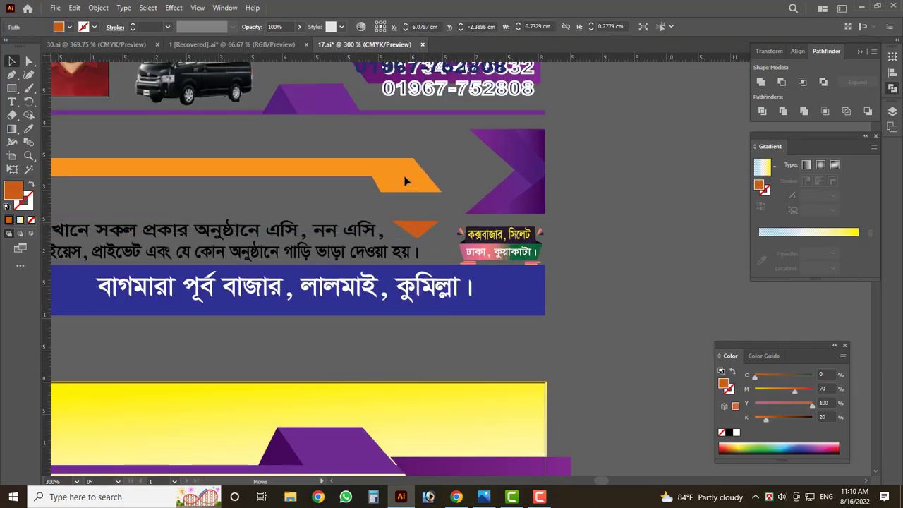
{"action": "right_click", "coordinate": [405, 182]}
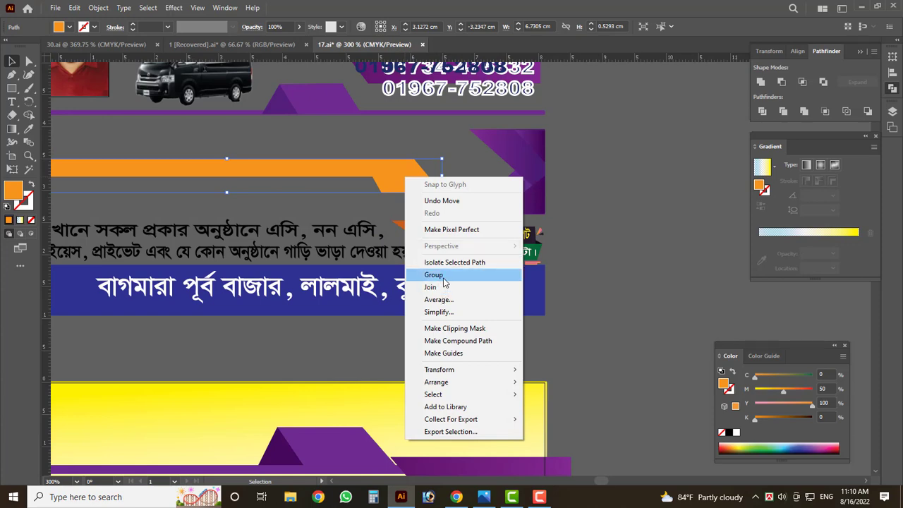
{"action": "left_click", "coordinate": [350, 191]}
{"action": "scroll", "coordinate": [377, 173], "scroll_direction": "up", "scroll_amount": 2}
{"action": "scroll", "coordinate": [487, 192], "scroll_direction": "up", "scroll_amount": 2}
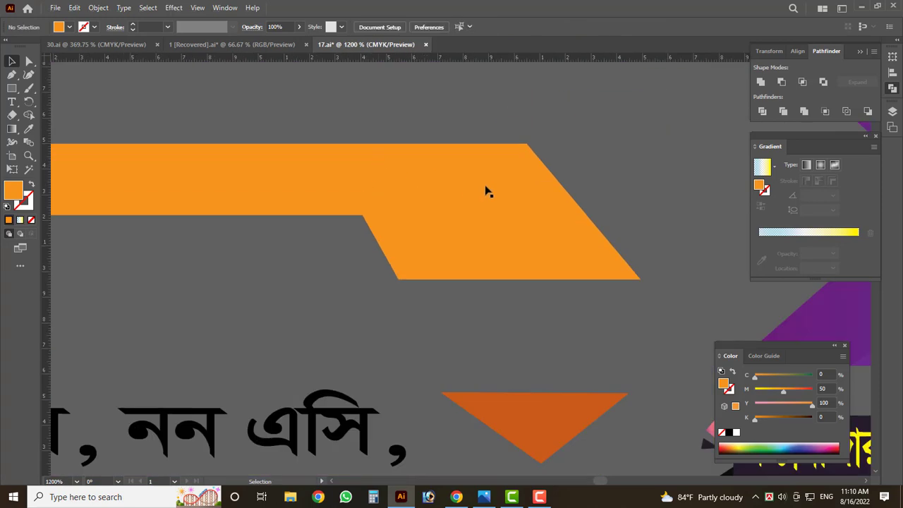
{"action": "scroll", "coordinate": [487, 192], "scroll_direction": "down", "scroll_amount": 1}
{"action": "scroll", "coordinate": [374, 177], "scroll_direction": "up", "scroll_amount": 1}
{"action": "scroll", "coordinate": [438, 185], "scroll_direction": "down", "scroll_amount": 1}
{"action": "scroll", "coordinate": [472, 200], "scroll_direction": "down", "scroll_amount": 2}
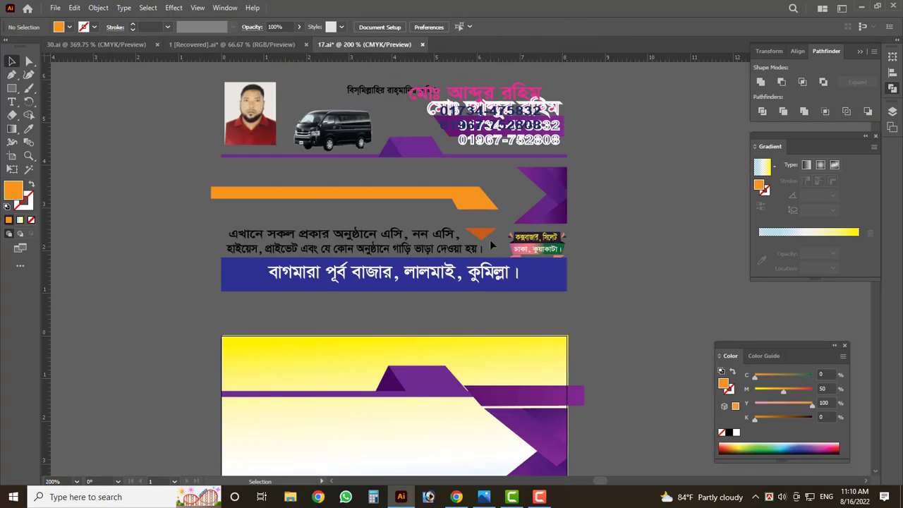
{"action": "scroll", "coordinate": [409, 209], "scroll_direction": "down", "scroll_amount": 1}
{"action": "scroll", "coordinate": [339, 200], "scroll_direction": "down", "scroll_amount": 2}
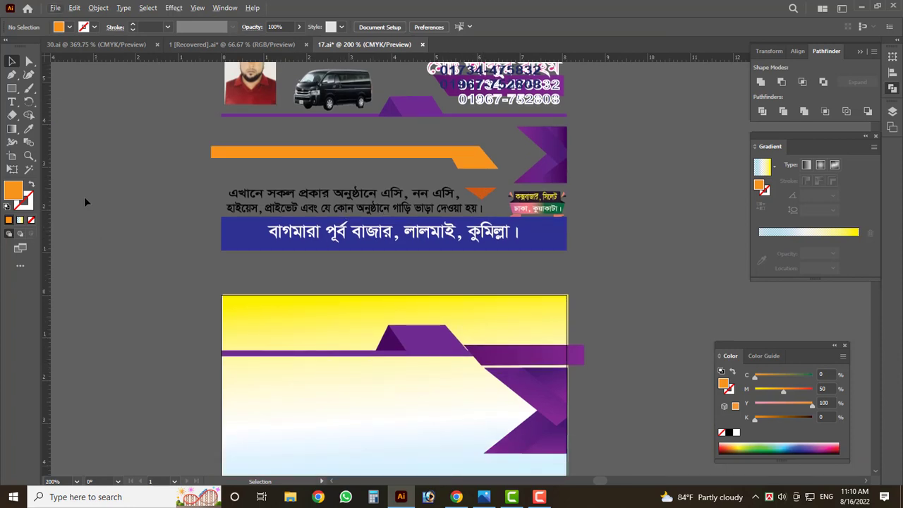
- Draw a thin orange bar below the blue banner and pull its end into a slanted tip
{"action": "left_click", "coordinate": [12, 89]}
{"action": "left_click_drag", "start_coordinate": [237, 263], "coordinate": [518, 278]}
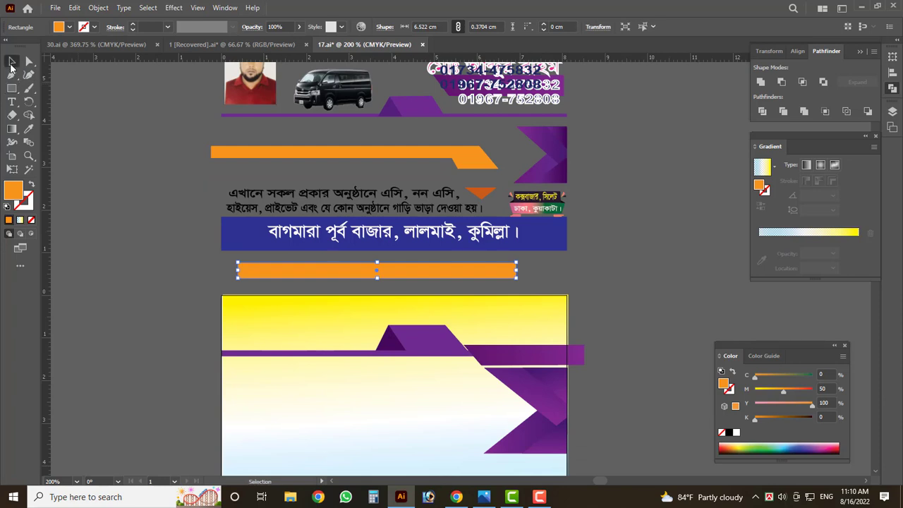
{"action": "left_click", "coordinate": [12, 74]}
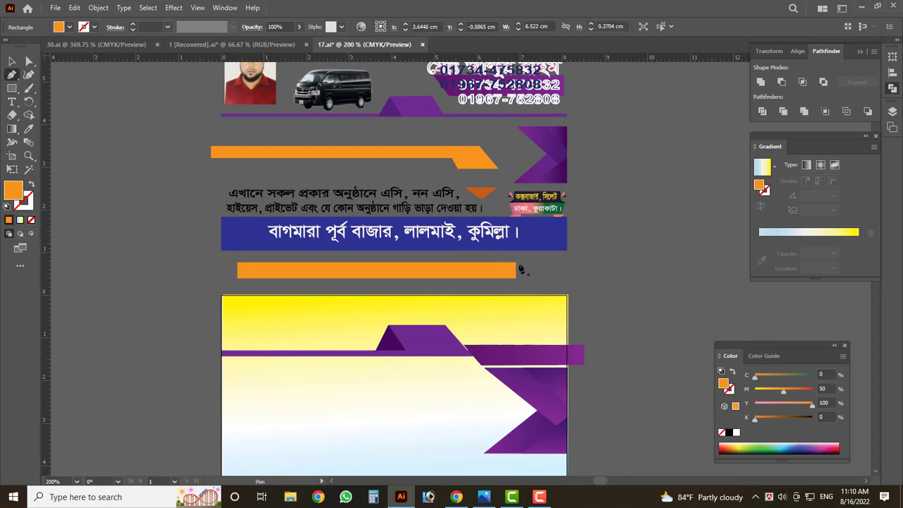
{"action": "left_click", "coordinate": [511, 263]}
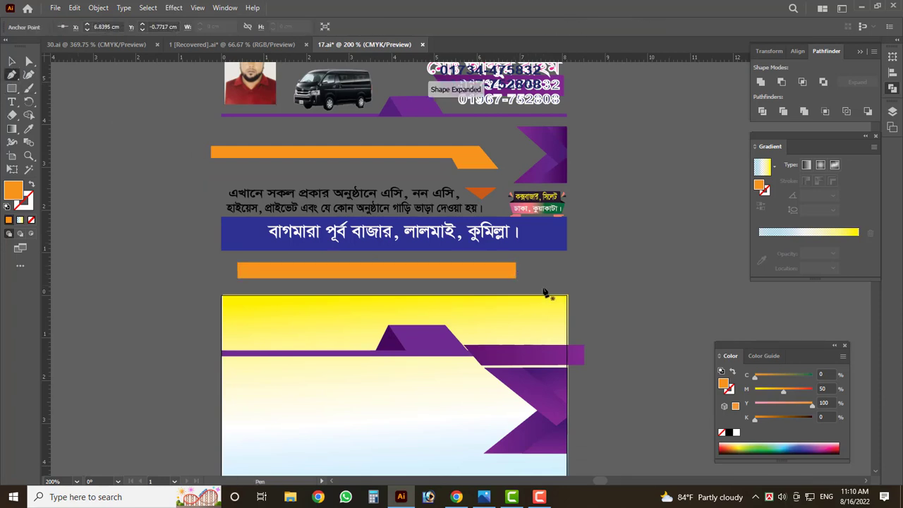
{"action": "left_click", "coordinate": [515, 265], "text": "ctrl"}
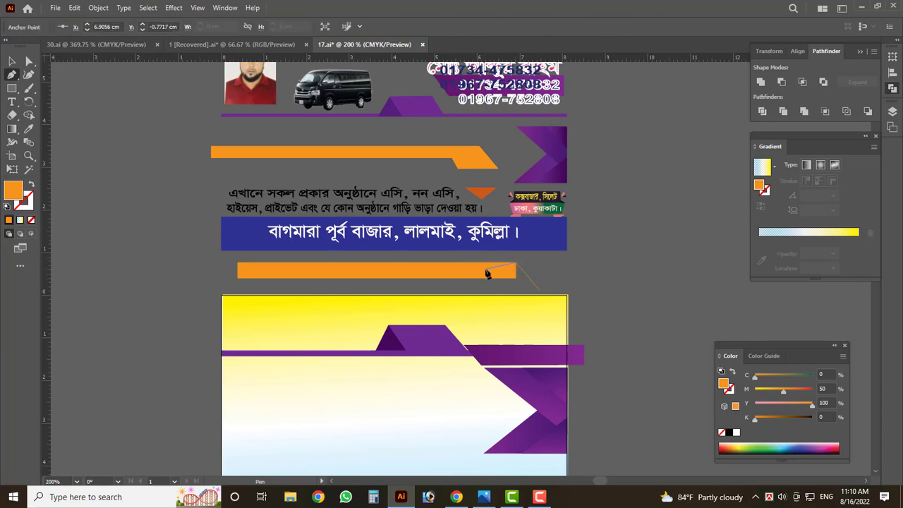
{"action": "mouse_move", "coordinate": [481, 274]}
{"action": "left_mouse_down"}
{"action": "mouse_move", "coordinate": [493, 300]}
{"action": "mouse_move", "coordinate": [543, 302]}
{"action": "left_mouse_up"}
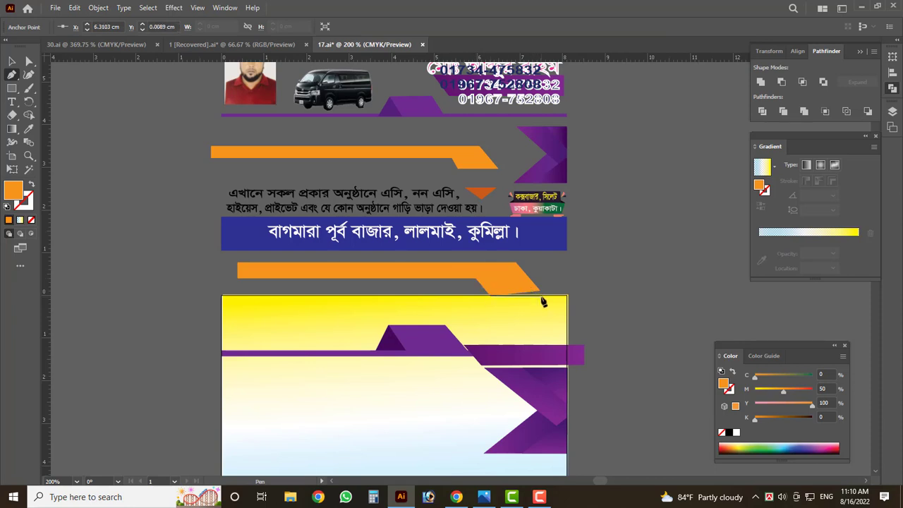
{"action": "left_click", "coordinate": [548, 302]}
{"action": "left_click", "coordinate": [12, 61]}
- Select the orange bar with its slanted end piece and move it beside the artboard
{"action": "scroll", "coordinate": [504, 283], "scroll_direction": "up", "scroll_amount": 2}
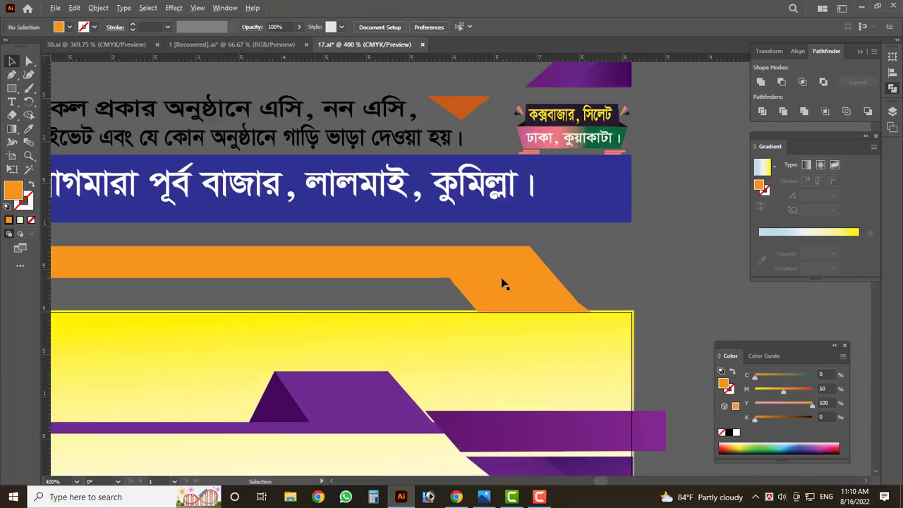
{"action": "left_click", "coordinate": [459, 266]}
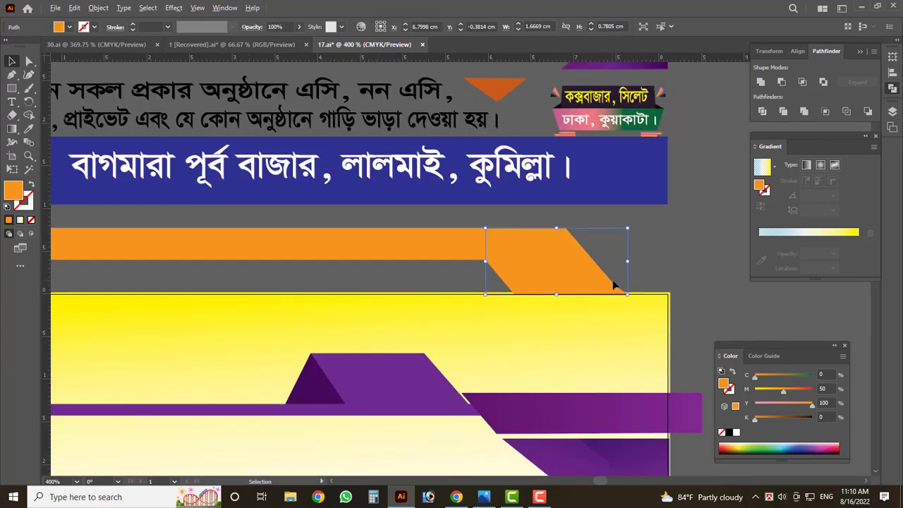
{"action": "left_click", "coordinate": [531, 244]}
{"action": "scroll", "coordinate": [530, 243], "scroll_direction": "down", "scroll_amount": 2}
{"action": "scroll", "coordinate": [505, 240], "scroll_direction": "down", "scroll_amount": 1}
{"action": "left_click_drag", "start_coordinate": [506, 240], "coordinate": [700, 243]}
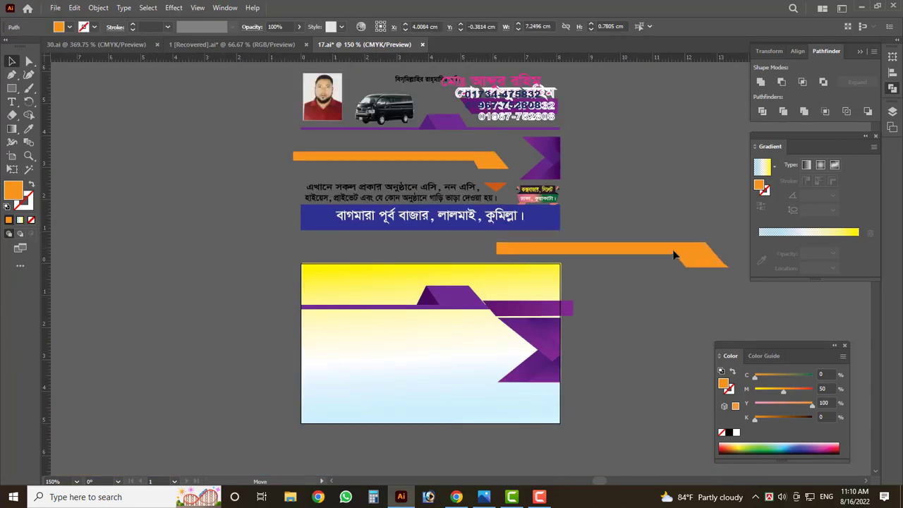
{"action": "scroll", "coordinate": [726, 284], "scroll_direction": "up", "scroll_amount": 5}
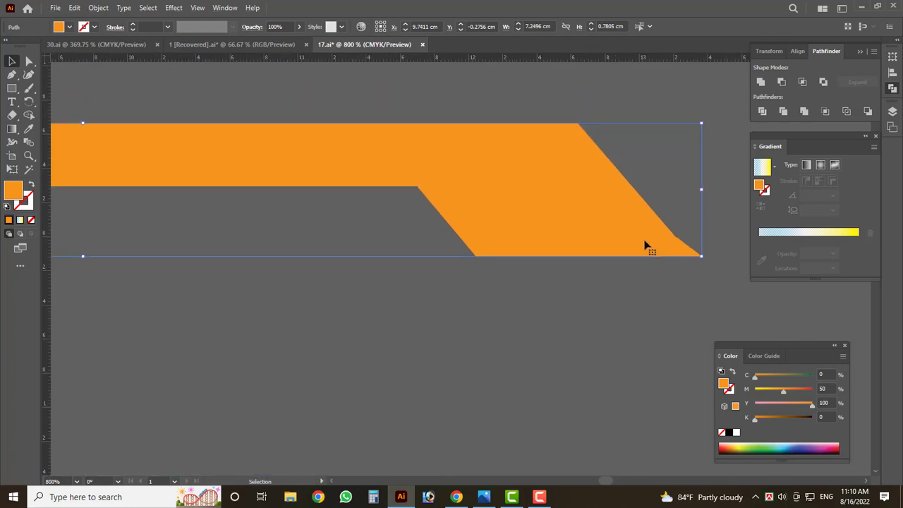
- Drag the band's lower-right anchor to straighten the end piece's kinked diagonal edge
{"action": "left_click", "coordinate": [28, 61]}
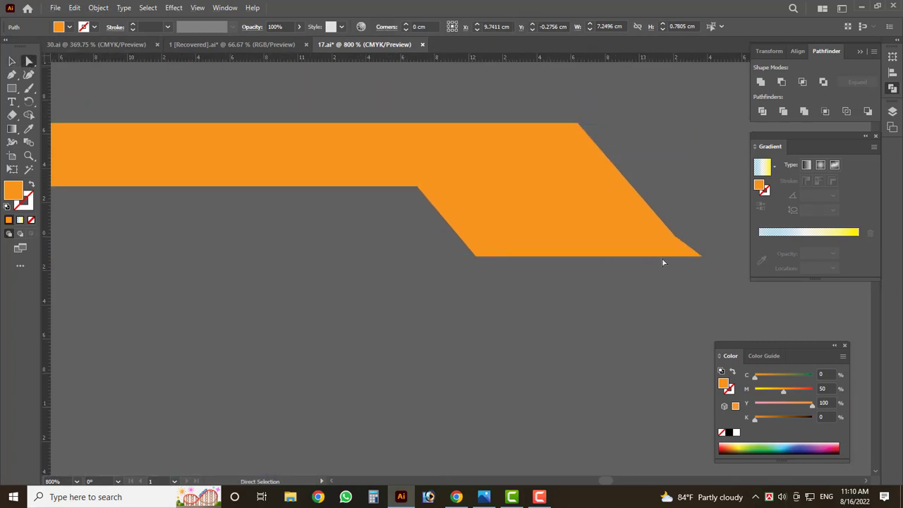
{"action": "scroll", "coordinate": [662, 263], "scroll_direction": "up", "scroll_amount": 1}
{"action": "scroll", "coordinate": [695, 256], "scroll_direction": "up", "scroll_amount": 2}
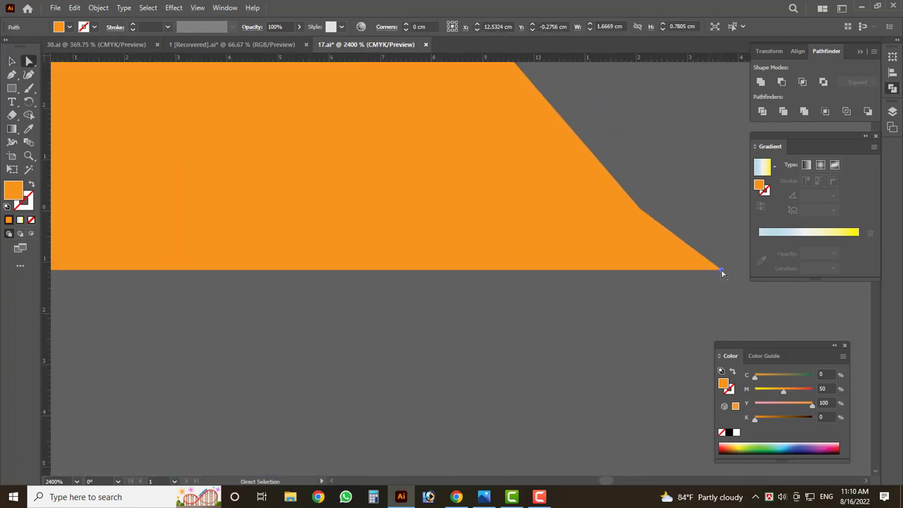
{"action": "left_click", "coordinate": [721, 271]}
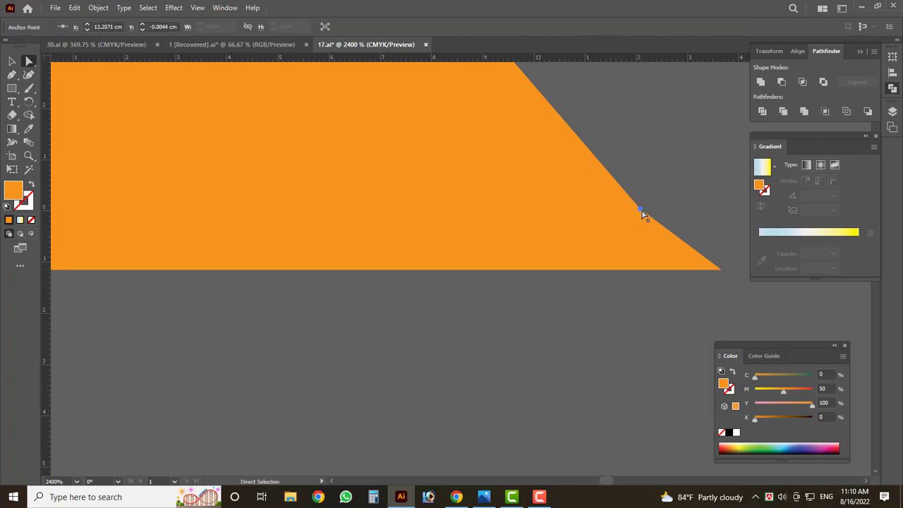
{"action": "left_click_drag", "start_coordinate": [640, 211], "coordinate": [654, 198]}
{"action": "key", "text": "ctrl+minus"}
{"action": "key", "text": "ctrl+minus"}
{"action": "key", "text": "ctrl+minus"}
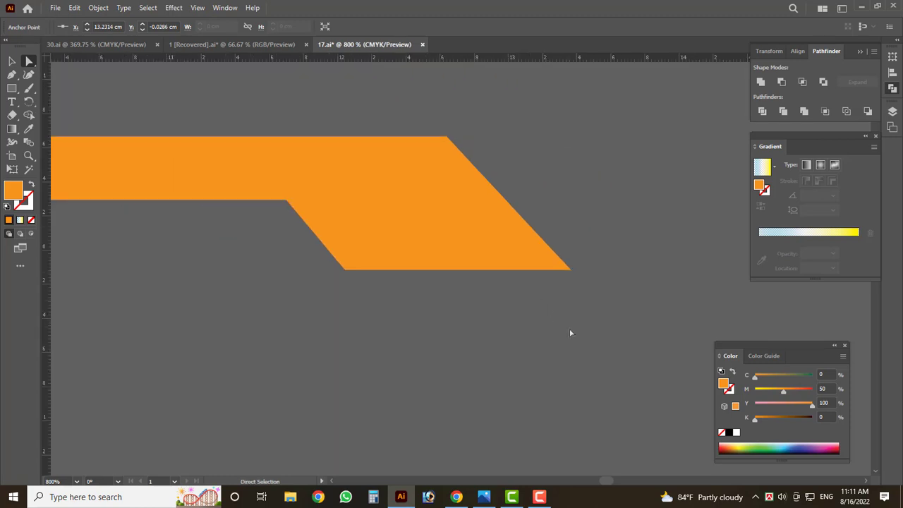
{"action": "left_click", "coordinate": [11, 61]}
{"action": "key", "text": "ctrl+minus"}
{"action": "key", "text": "ctrl+minus"}
{"action": "key", "text": "ctrl+minus"}
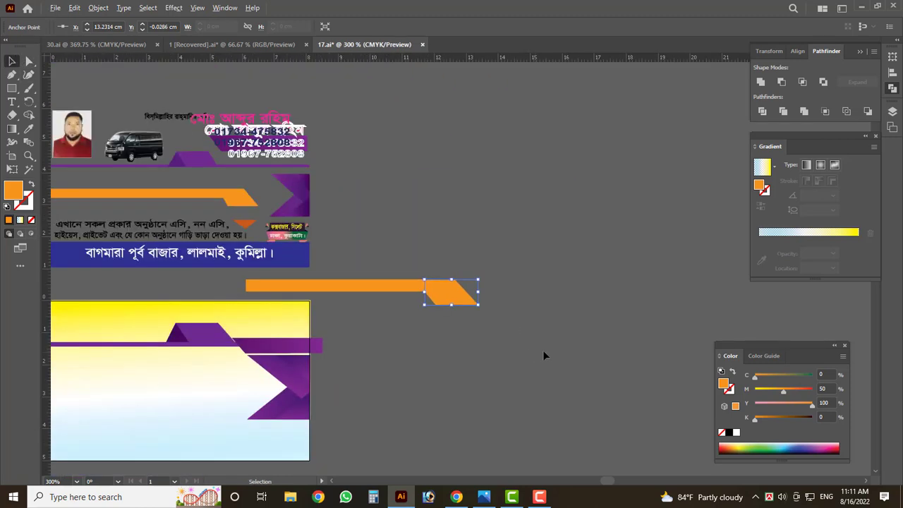
- Undo back until the slanted end piece sits separately beside the long orange bar
{"action": "key", "text": "ctrl+z"}
{"action": "key", "text": "ctrl+z"}
{"action": "key", "text": "ctrl+z"}
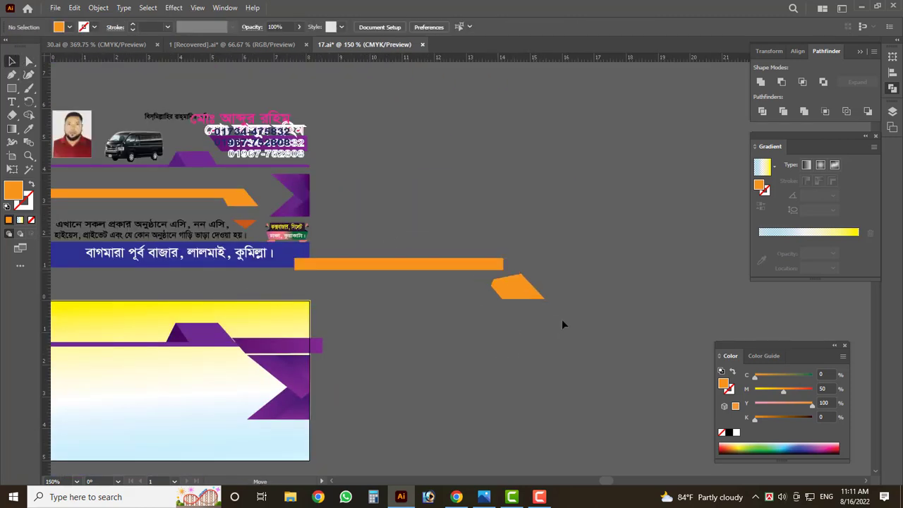
{"action": "key", "text": "ctrl+z"}
{"action": "scroll", "coordinate": [533, 379], "scroll_direction": "down", "scroll_amount": 1}
{"action": "left_click_drag", "start_coordinate": [228, 177], "coordinate": [574, 190]}
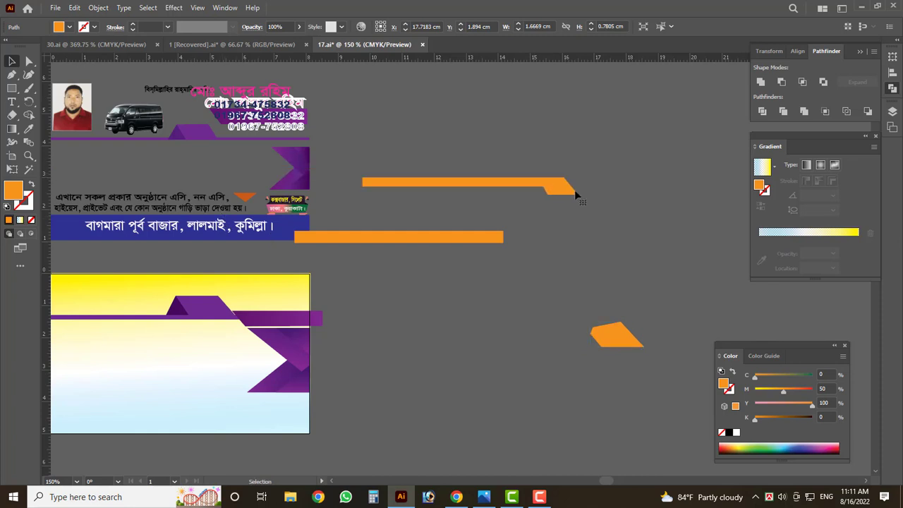
{"action": "scroll", "coordinate": [574, 190], "scroll_direction": "up", "scroll_amount": 4}
{"action": "key", "text": "a"}
{"action": "scroll", "coordinate": [532, 237], "scroll_direction": "down", "scroll_amount": 4}
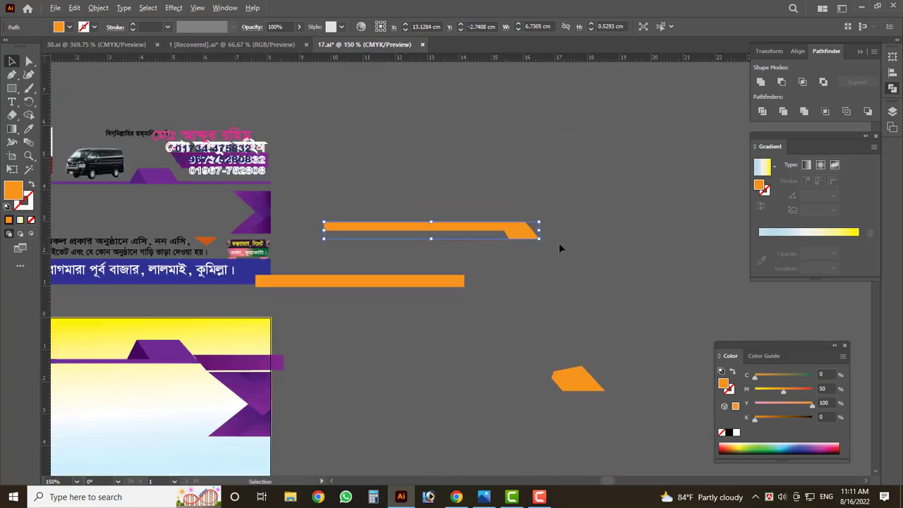
{"action": "key", "text": "ctrl+z"}
{"action": "key", "text": "ctrl+z"}
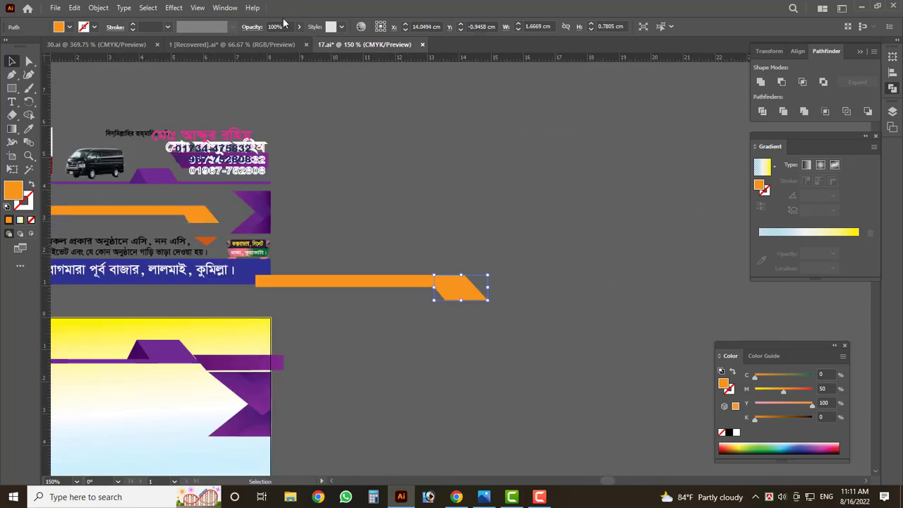
{"action": "left_click", "coordinate": [226, 8]}
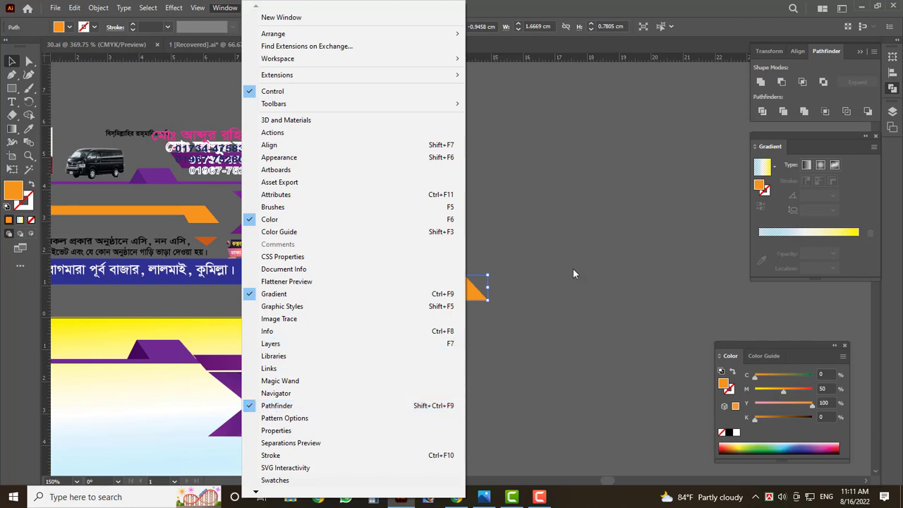
- Select both orange pieces, bring back the Pathfinder panel and try Unite
{"action": "left_click", "coordinate": [857, 51]}
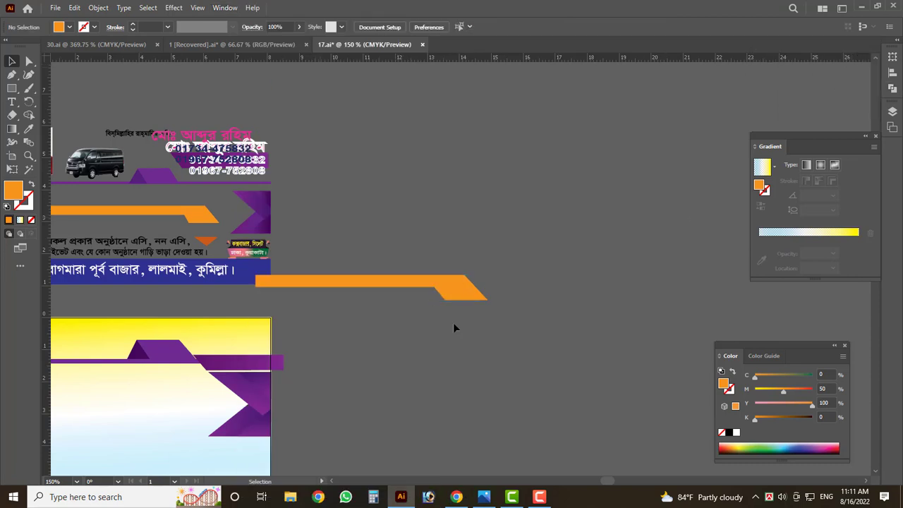
{"action": "left_click", "coordinate": [437, 288]}
{"action": "scroll", "coordinate": [431, 247], "scroll_direction": "down", "scroll_amount": 1}
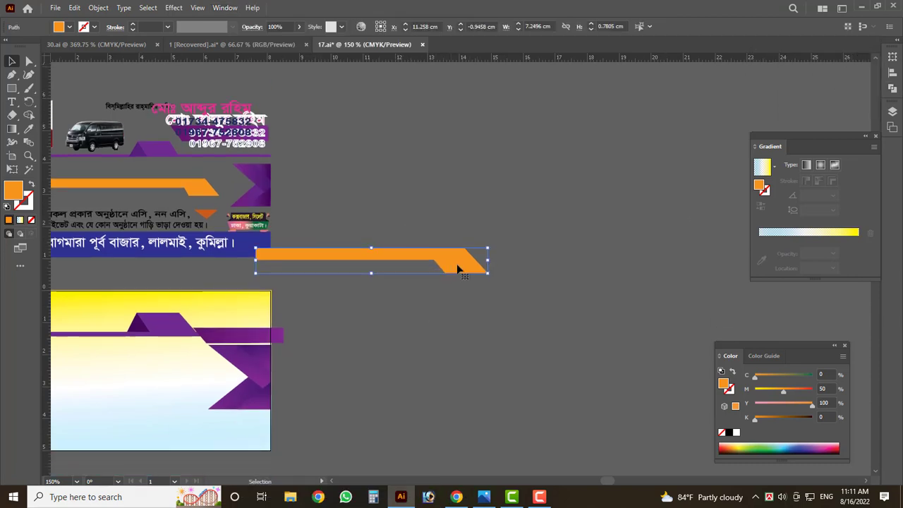
{"action": "left_click", "coordinate": [505, 324]}
{"action": "left_click_drag", "start_coordinate": [430, 203], "coordinate": [427, 201]}
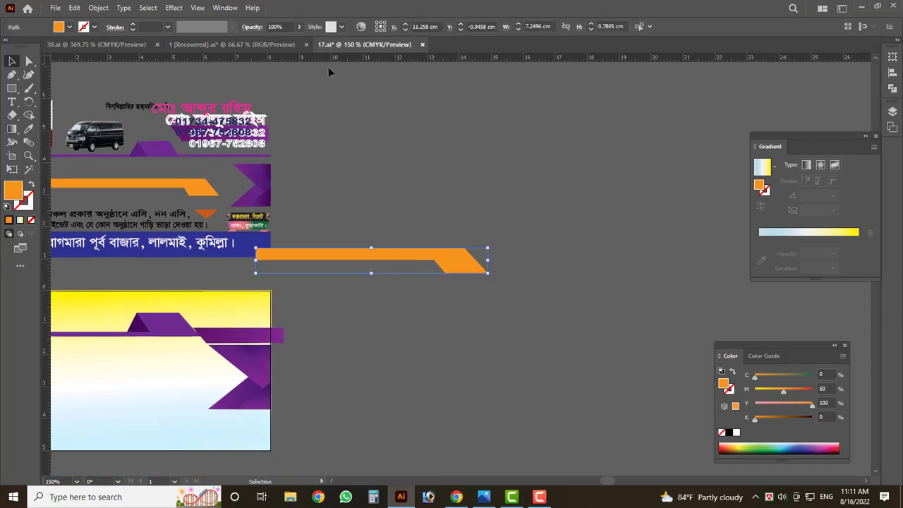
{"action": "left_click", "coordinate": [233, 8]}
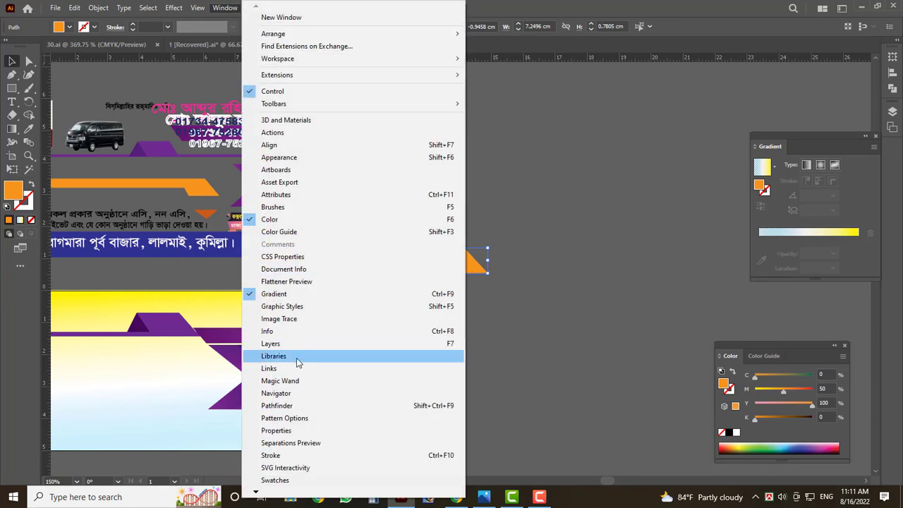
{"action": "left_click", "coordinate": [275, 406]}
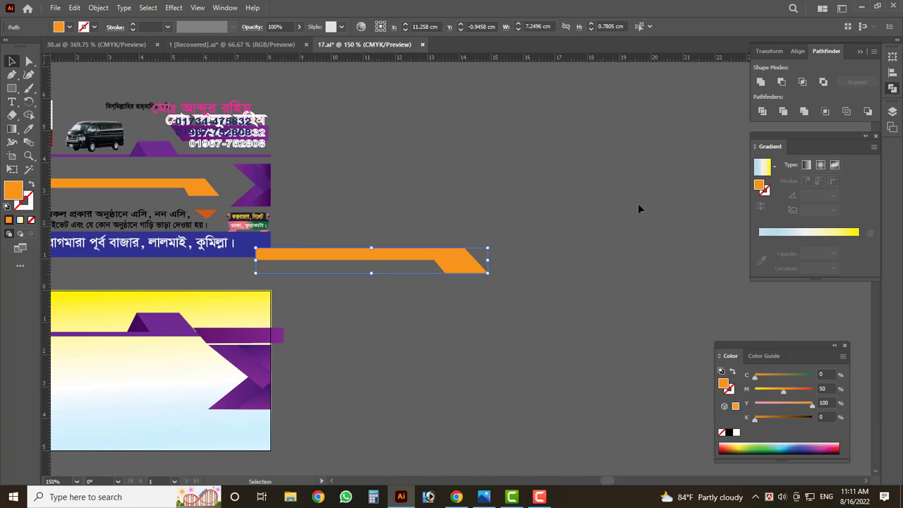
{"action": "left_click", "coordinate": [764, 82]}
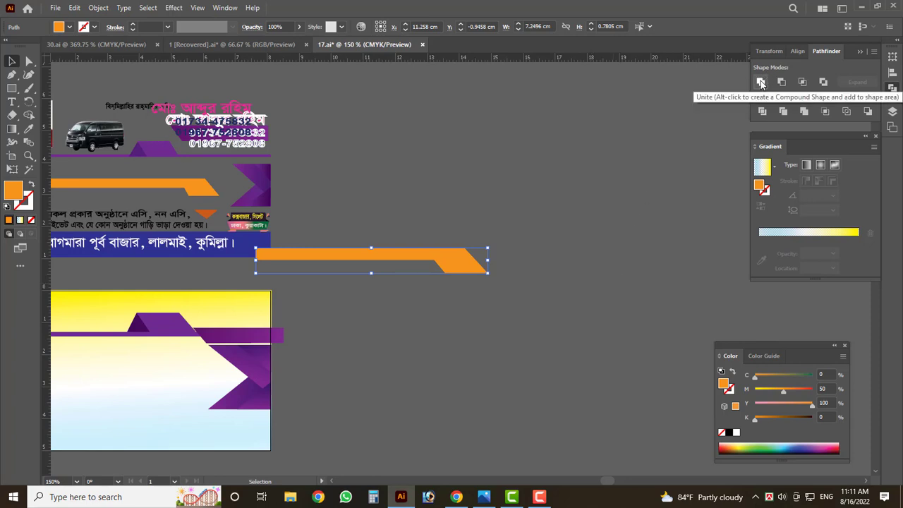
- Realign the slanted end piece with the band and Unite both into one stepped shape
{"action": "left_click_drag", "start_coordinate": [456, 264], "coordinate": [518, 251]}
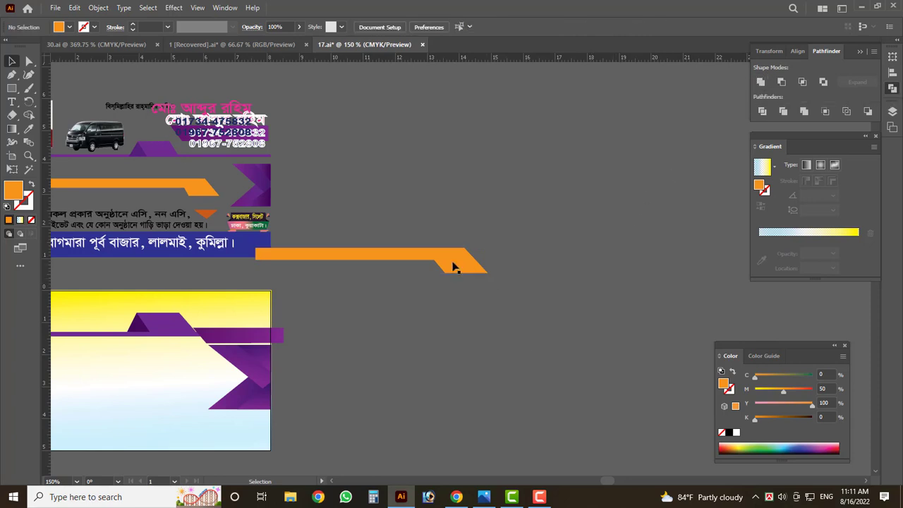
{"action": "scroll", "coordinate": [520, 247], "scroll_direction": "up", "scroll_amount": 2}
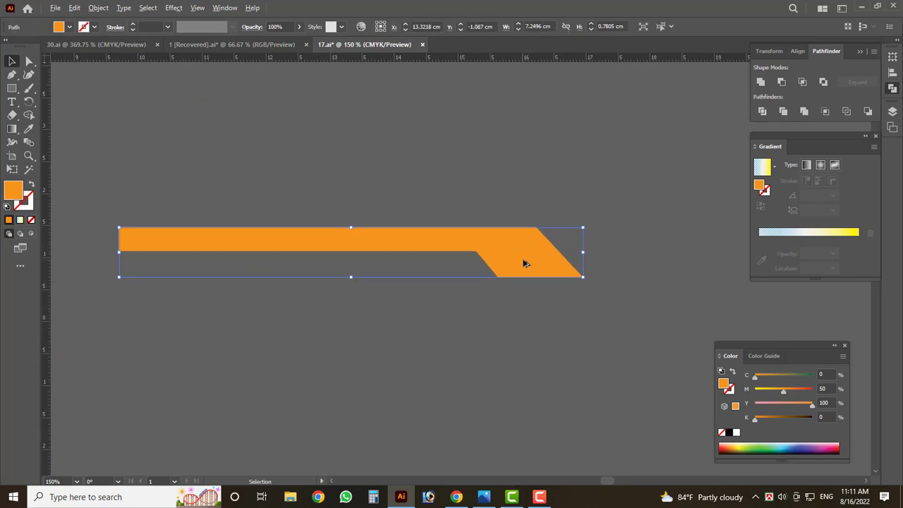
{"action": "scroll", "coordinate": [525, 262], "scroll_direction": "up", "scroll_amount": 2}
{"action": "scroll", "coordinate": [515, 303], "scroll_direction": "down", "scroll_amount": 2}
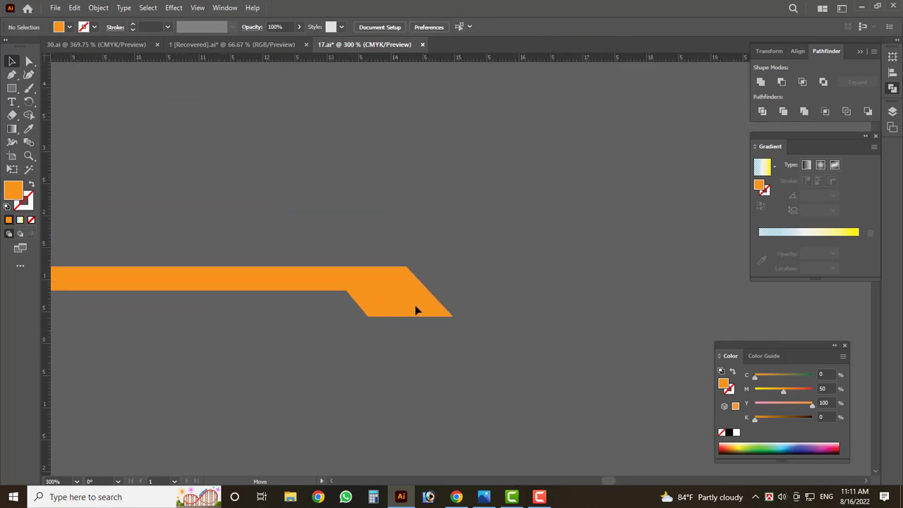
{"action": "key", "text": "v"}
{"action": "scroll", "coordinate": [417, 340], "scroll_direction": "down", "scroll_amount": 1}
{"action": "mouse_move", "coordinate": [377, 254]}
{"action": "left_mouse_down"}
{"action": "mouse_move", "coordinate": [447, 270]}
{"action": "mouse_move", "coordinate": [374, 273]}
{"action": "mouse_move", "coordinate": [387, 257]}
{"action": "left_mouse_up"}
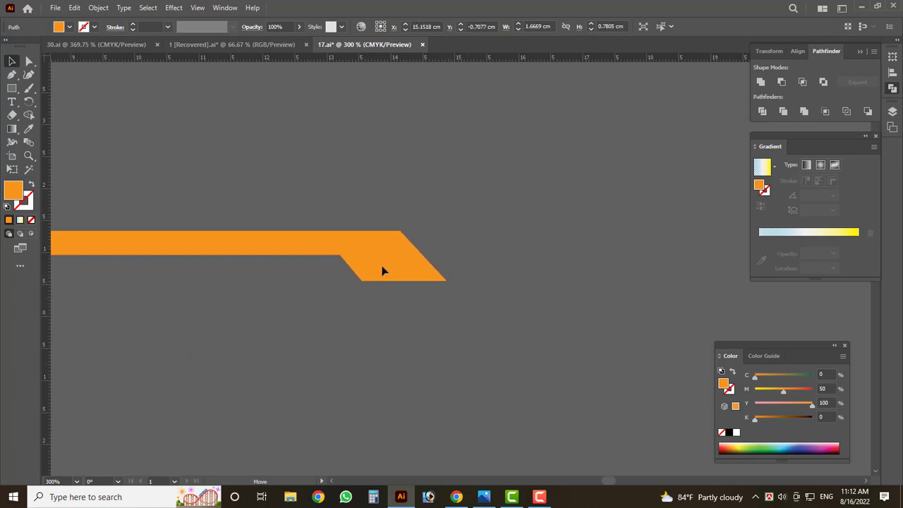
{"action": "left_click", "coordinate": [323, 253], "text": "shift"}
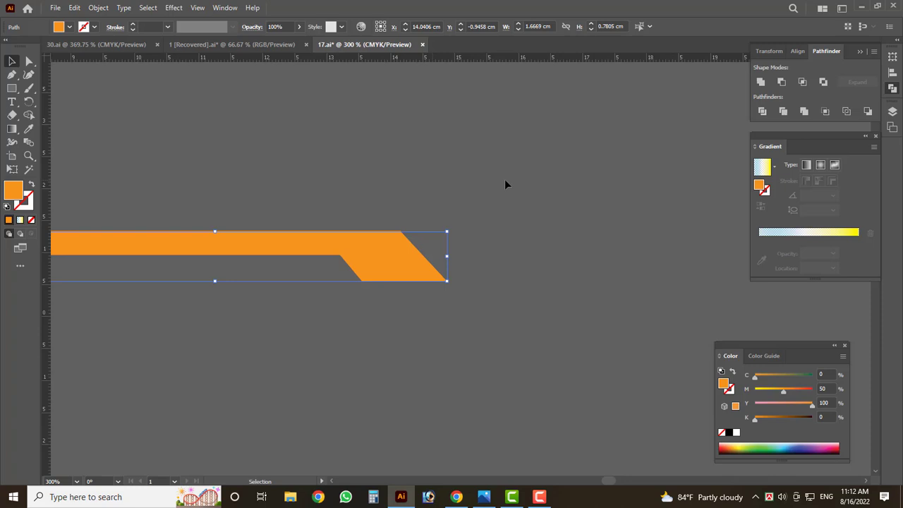
{"action": "left_click", "coordinate": [763, 83]}
- Move the merged orange band right and slightly down, then deselect it
{"action": "left_click", "coordinate": [526, 264]}
{"action": "mouse_move", "coordinate": [359, 258]}
{"action": "left_mouse_down"}
{"action": "mouse_move", "coordinate": [559, 270]}
{"action": "mouse_move", "coordinate": [433, 202]}
{"action": "left_mouse_up"}
{"action": "left_click", "coordinate": [487, 218]}
{"action": "right_click", "coordinate": [428, 163]}
{"action": "left_click", "coordinate": [394, 307]}
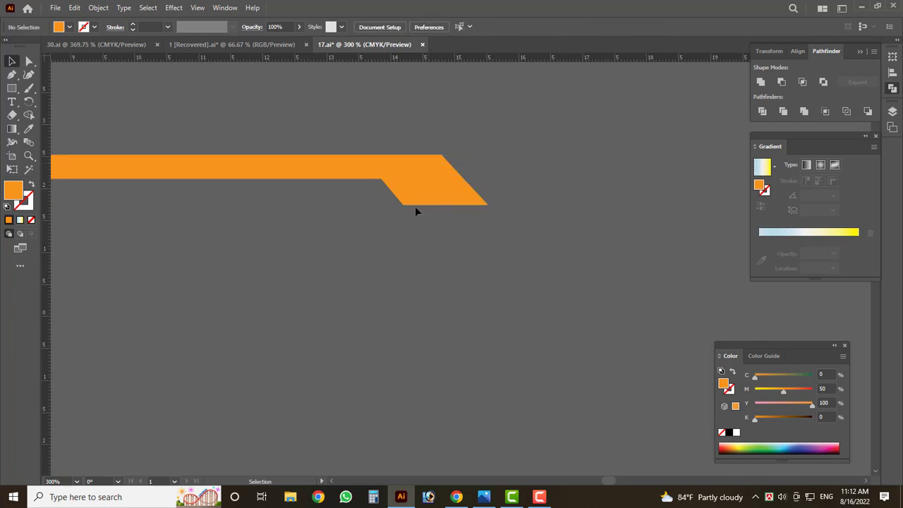
- Drag the merged orange band onto the card's lower-left and fine-tune its position
{"action": "scroll", "coordinate": [310, 275], "scroll_direction": "up", "scroll_amount": 5}
{"action": "scroll", "coordinate": [612, 271], "scroll_direction": "down", "scroll_amount": 4}
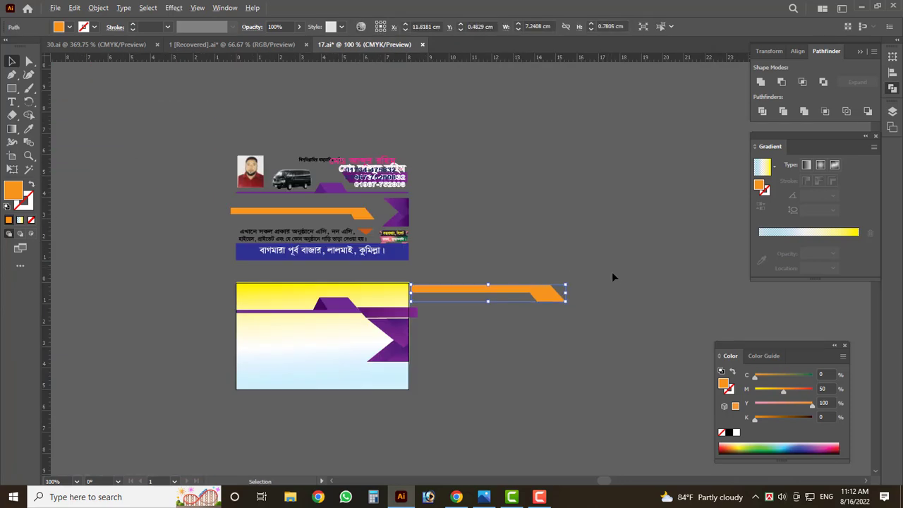
{"action": "left_click", "coordinate": [557, 290]}
{"action": "left_click_drag", "start_coordinate": [557, 290], "coordinate": [430, 332]}
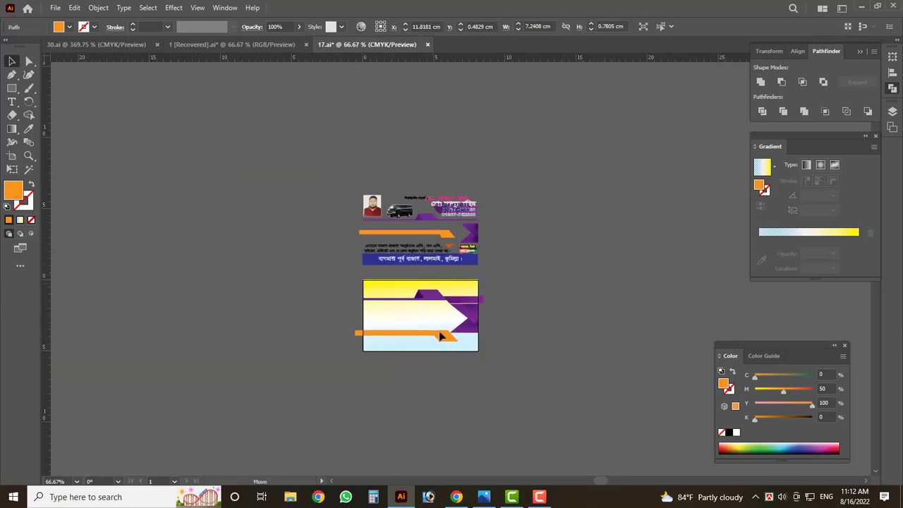
{"action": "scroll", "coordinate": [430, 331], "scroll_direction": "up", "scroll_amount": 1}
{"action": "scroll", "coordinate": [430, 332], "scroll_direction": "up", "scroll_amount": 1}
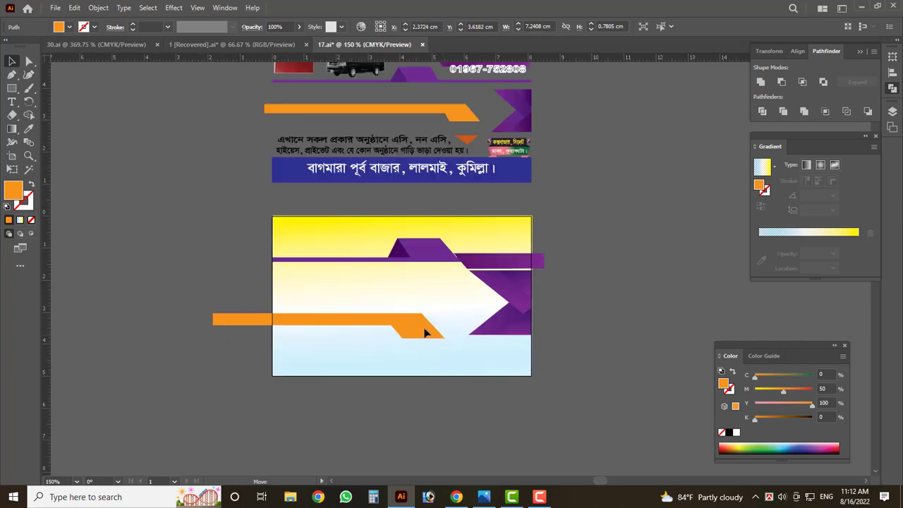
{"action": "left_click_drag", "start_coordinate": [430, 332], "coordinate": [431, 332]}
- Move the small dark-orange triangle aside, off the card
{"action": "scroll", "coordinate": [431, 333], "scroll_direction": "up", "scroll_amount": 1}
{"action": "scroll", "coordinate": [474, 232], "scroll_direction": "down", "scroll_amount": 2}
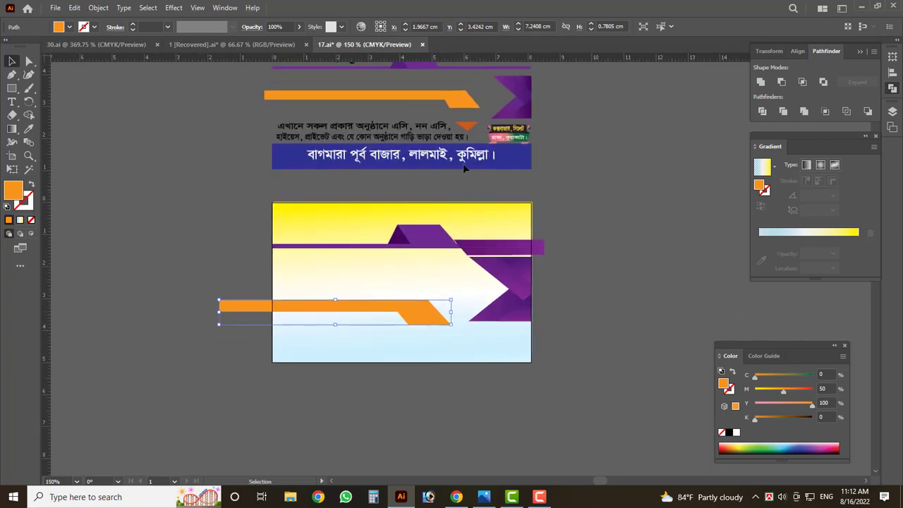
{"action": "left_click_drag", "start_coordinate": [460, 129], "coordinate": [145, 204]}
- Draw a new dark-orange shape and delete its top anchor to form a triangle
{"action": "scroll", "coordinate": [145, 204], "scroll_direction": "up", "scroll_amount": 4}
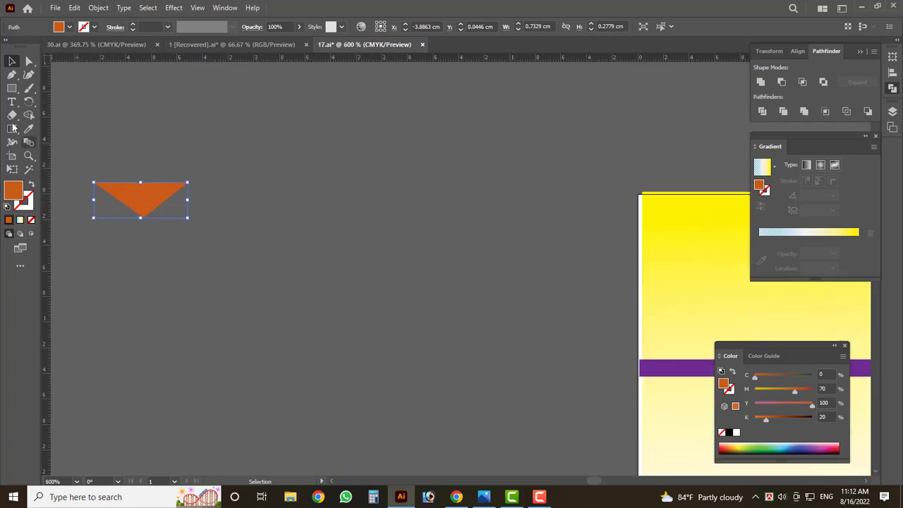
{"action": "key", "text": "m"}
{"action": "mouse_move", "coordinate": [160, 113]}
{"action": "left_mouse_down"}
{"action": "mouse_move", "coordinate": [256, 172]}
{"action": "mouse_move", "coordinate": [260, 195]}
{"action": "mouse_move", "coordinate": [383, 228]}
{"action": "mouse_move", "coordinate": [388, 154]}
{"action": "left_mouse_up"}
{"action": "key", "text": "v"}
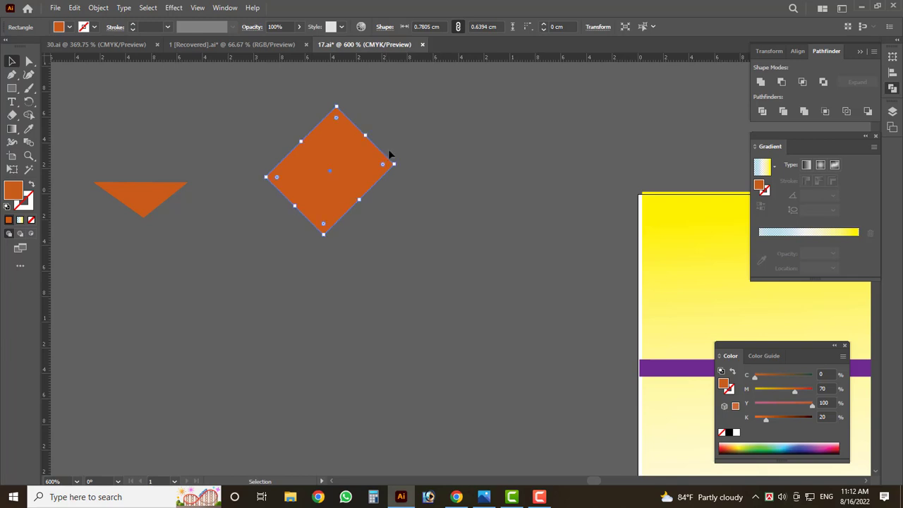
{"action": "left_click", "coordinate": [28, 62]}
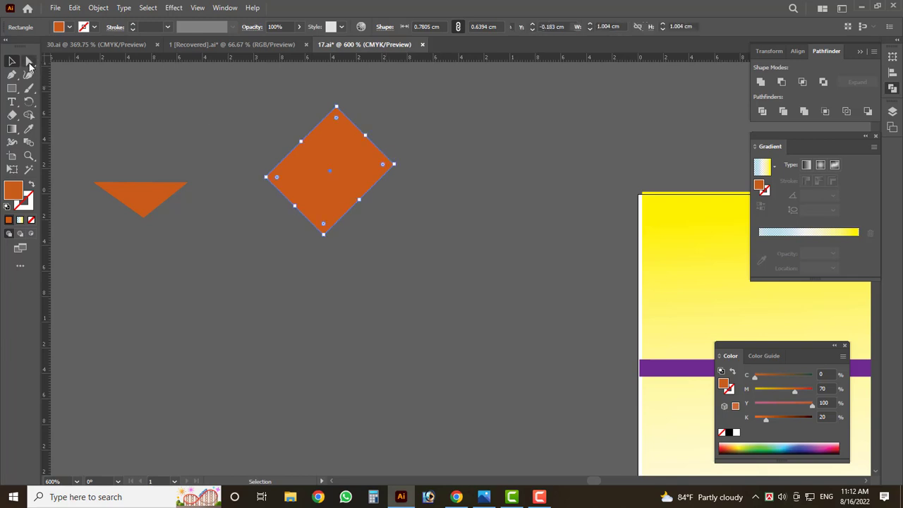
{"action": "left_click", "coordinate": [336, 111]}
{"action": "key", "text": "Delete"}
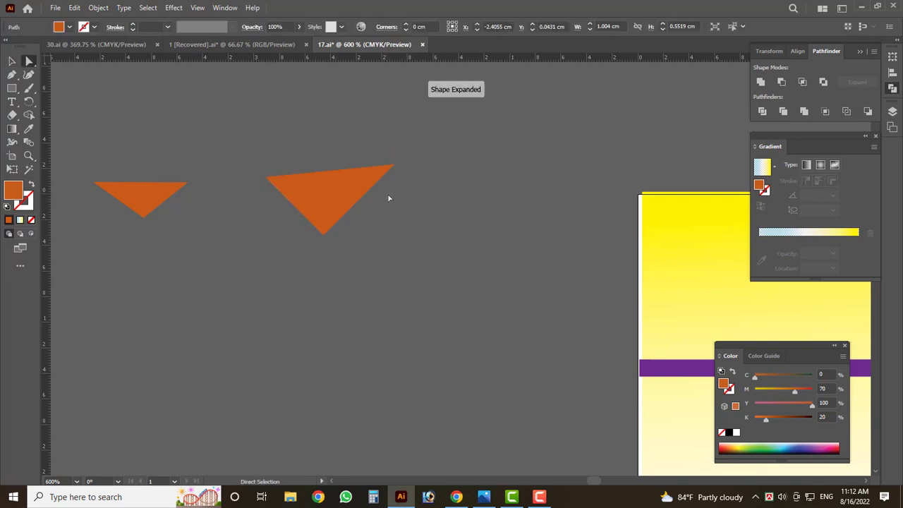
{"action": "left_click", "coordinate": [12, 61]}
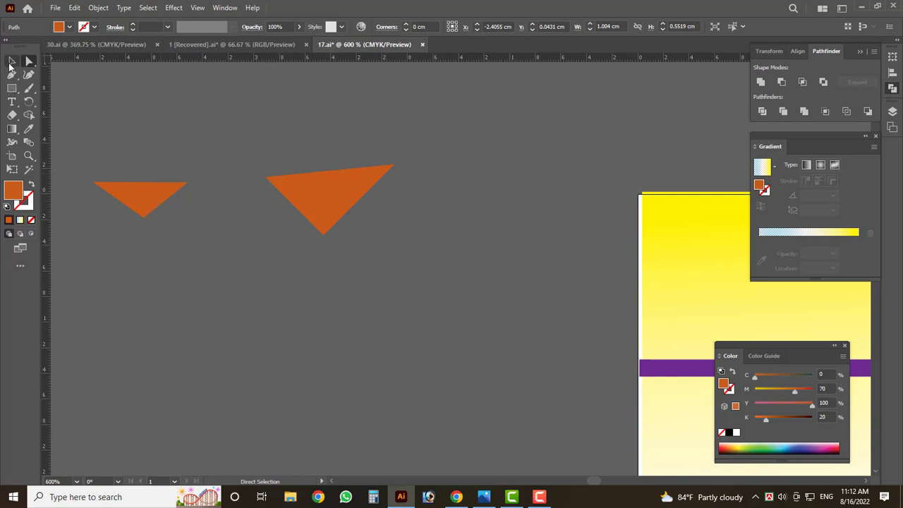
- Reflect the larger triangle vertically, then shrink it to about 0.73 cm and rotate it
{"action": "left_click", "coordinate": [330, 211]}
{"action": "right_click", "coordinate": [330, 211]}
{"action": "mouse_move", "coordinate": [384, 381]}
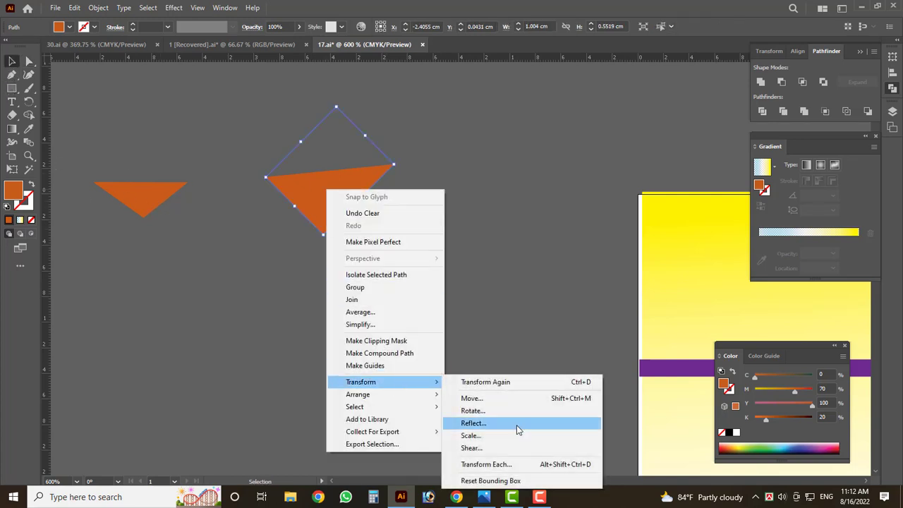
{"action": "left_click", "coordinate": [516, 426]}
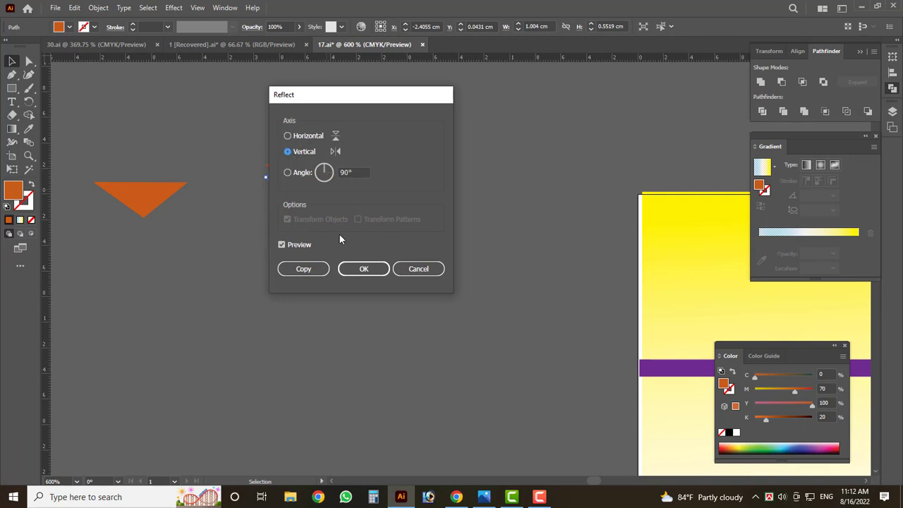
{"action": "left_click", "coordinate": [362, 268]}
{"action": "left_click", "coordinate": [301, 236]}
{"action": "left_click", "coordinate": [296, 205]}
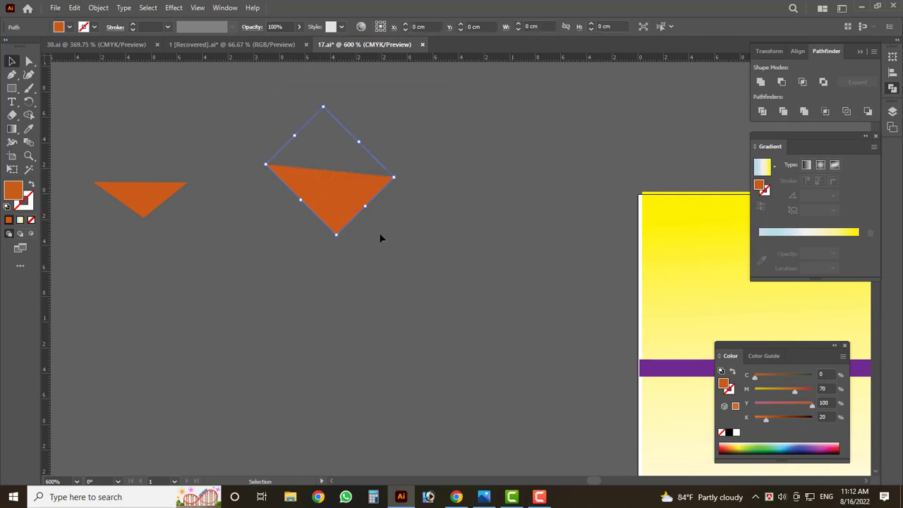
{"action": "left_click_drag", "start_coordinate": [324, 108], "coordinate": [319, 143]}
{"action": "left_click_drag", "start_coordinate": [377, 204], "coordinate": [381, 195]}
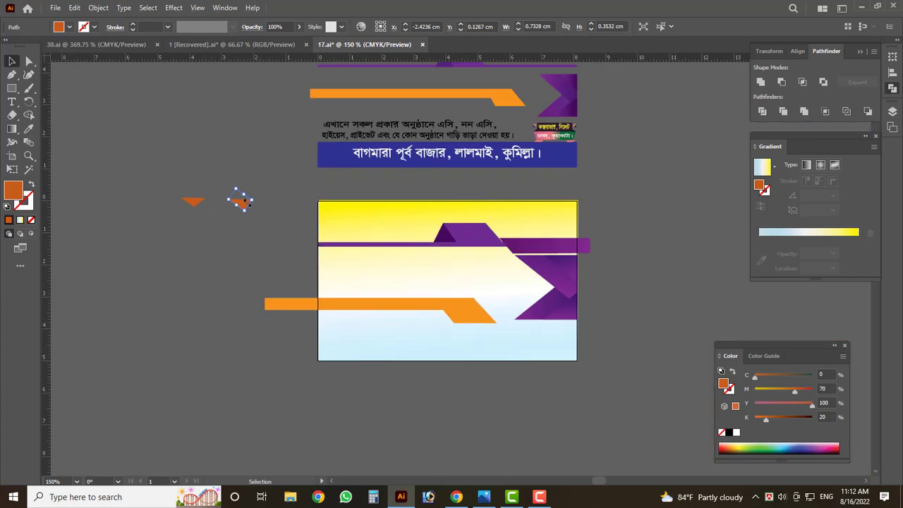
- Level the triangle, scale it about 1.5 times, and stretch it wider and taller
{"action": "scroll", "coordinate": [474, 337], "scroll_direction": "up", "scroll_amount": 1}
{"action": "scroll", "coordinate": [474, 338], "scroll_direction": "up", "scroll_amount": 4}
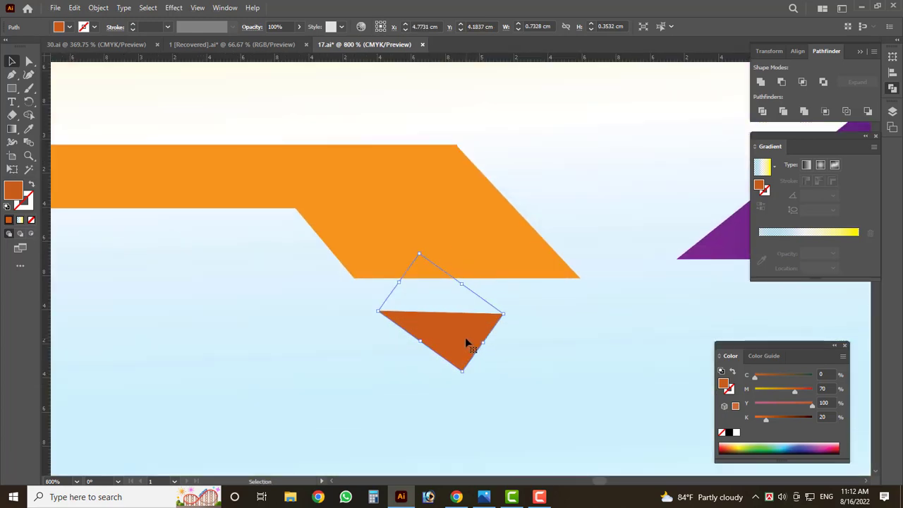
{"action": "mouse_move", "coordinate": [481, 338]}
{"action": "left_mouse_down"}
{"action": "mouse_move", "coordinate": [485, 324]}
{"action": "mouse_move", "coordinate": [510, 329]}
{"action": "left_mouse_up"}
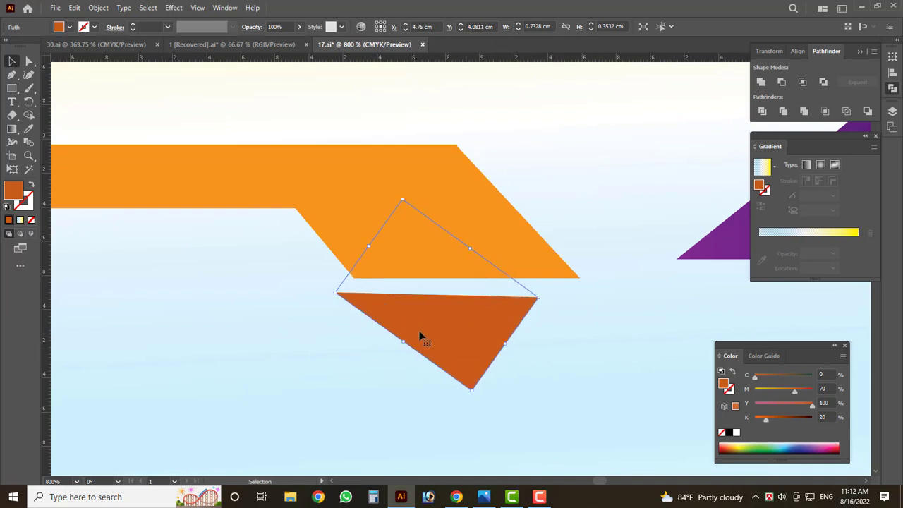
{"action": "left_click_drag", "start_coordinate": [421, 336], "coordinate": [449, 323]}
{"action": "left_click_drag", "start_coordinate": [527, 343], "coordinate": [491, 325]}
{"action": "scroll", "coordinate": [621, 311], "scroll_direction": "up", "scroll_amount": 1}
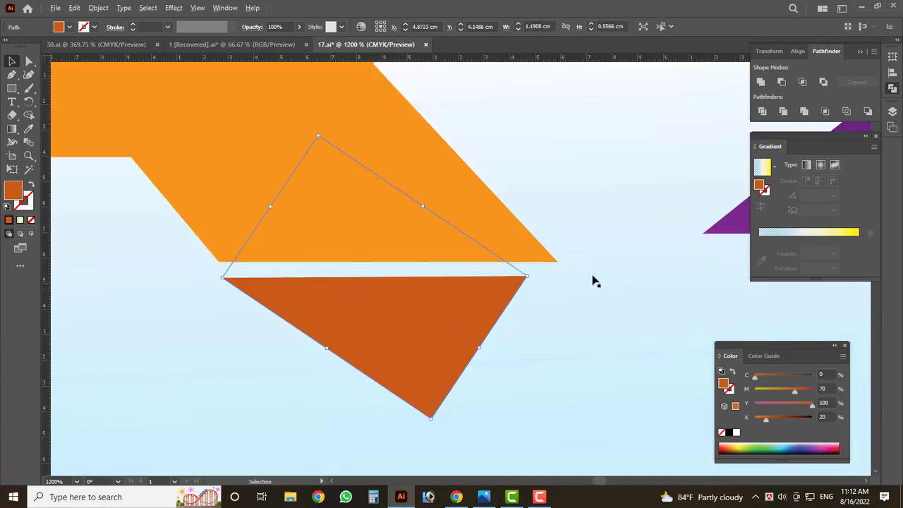
{"action": "scroll", "coordinate": [594, 278], "scroll_direction": "up", "scroll_amount": 1}
{"action": "left_click_drag", "start_coordinate": [502, 279], "coordinate": [552, 279]}
{"action": "scroll", "coordinate": [382, 315], "scroll_direction": "down", "scroll_amount": 2}
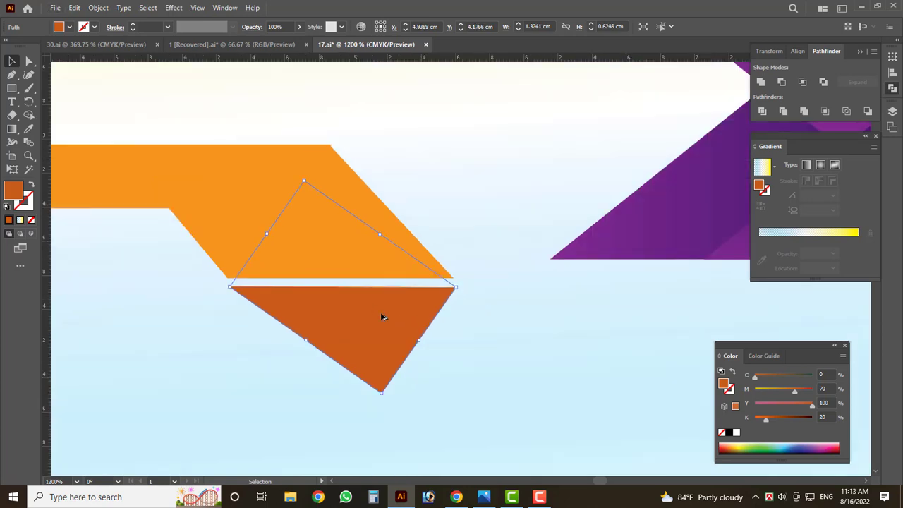
{"action": "scroll", "coordinate": [447, 384], "scroll_direction": "down", "scroll_amount": 2}
{"action": "scroll", "coordinate": [424, 377], "scroll_direction": "down", "scroll_amount": 1}
- Tuck the triangle under the band's slanted end and shift both shapes right
{"action": "left_click", "coordinate": [405, 372]}
{"action": "scroll", "coordinate": [381, 366], "scroll_direction": "down", "scroll_amount": 2}
{"action": "scroll", "coordinate": [395, 367], "scroll_direction": "down", "scroll_amount": 1}
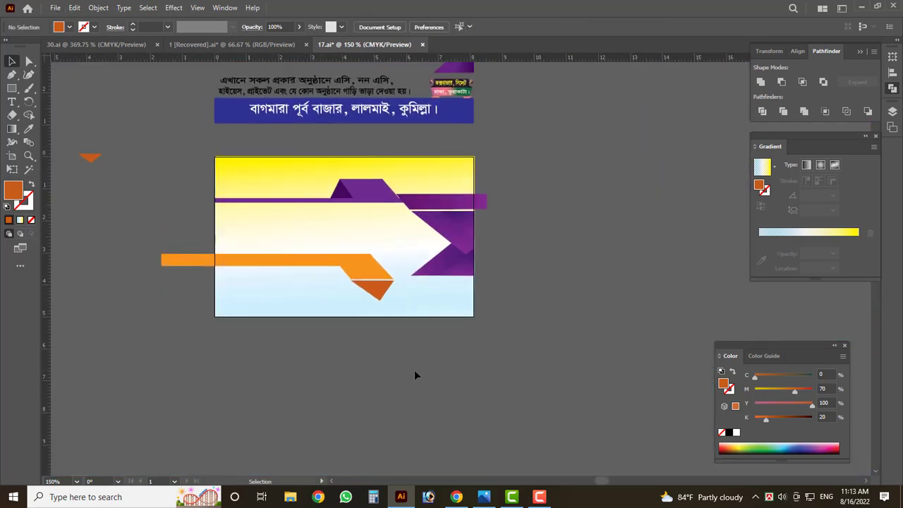
{"action": "scroll", "coordinate": [415, 371], "scroll_direction": "up", "scroll_amount": 2}
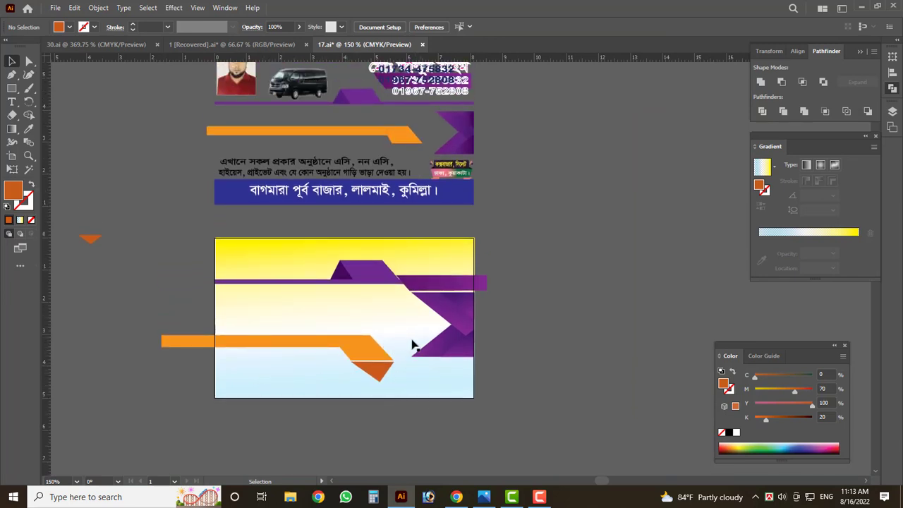
{"action": "scroll", "coordinate": [399, 367], "scroll_direction": "up", "scroll_amount": 1}
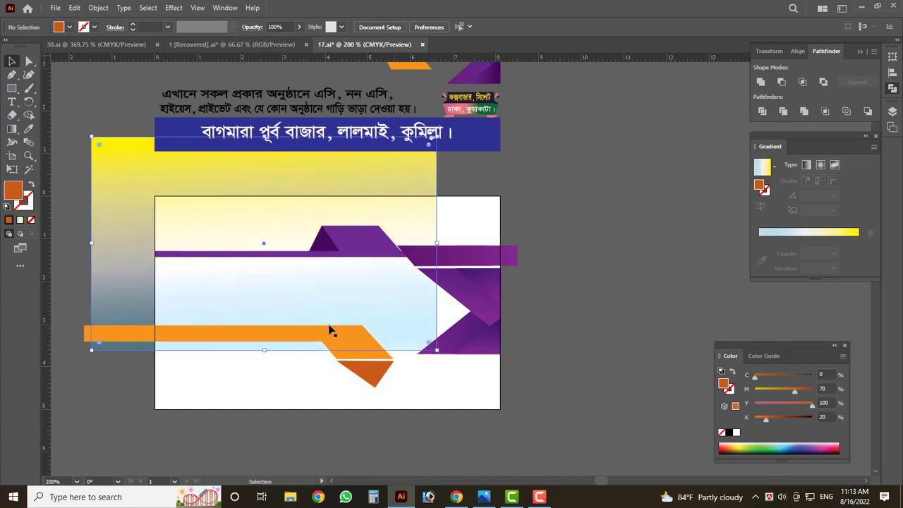
{"action": "left_click", "coordinate": [355, 363]}
{"action": "left_click_drag", "start_coordinate": [329, 343], "coordinate": [384, 340]}
{"action": "scroll", "coordinate": [329, 361], "scroll_direction": "down", "scroll_amount": 3}
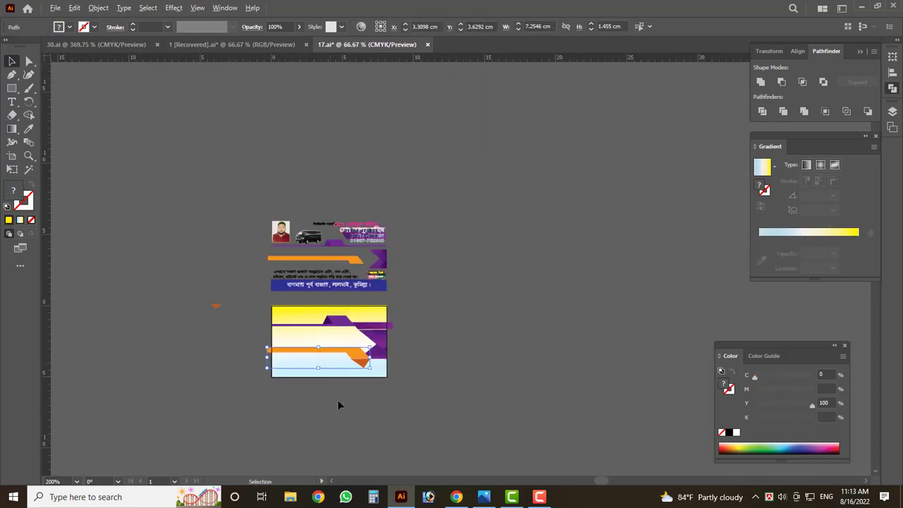
{"action": "scroll", "coordinate": [359, 282], "scroll_direction": "up", "scroll_amount": 2}
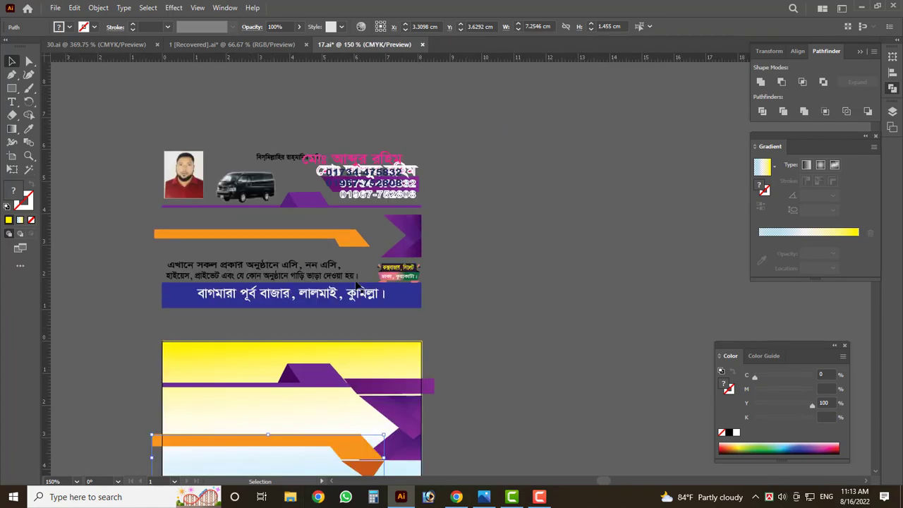
- Browse Graphics Design (D:) > BUSINESS CARD in File Explorer and open reference image 18
{"action": "left_click", "coordinate": [290, 496]}
{"action": "left_click", "coordinate": [60, 384]}
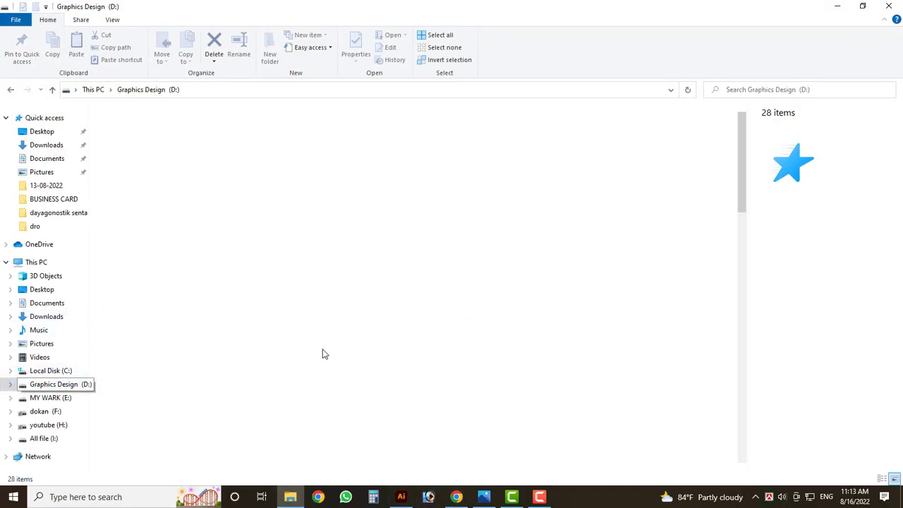
{"action": "left_click", "coordinate": [343, 314]}
{"action": "double_click", "coordinate": [273, 401]}
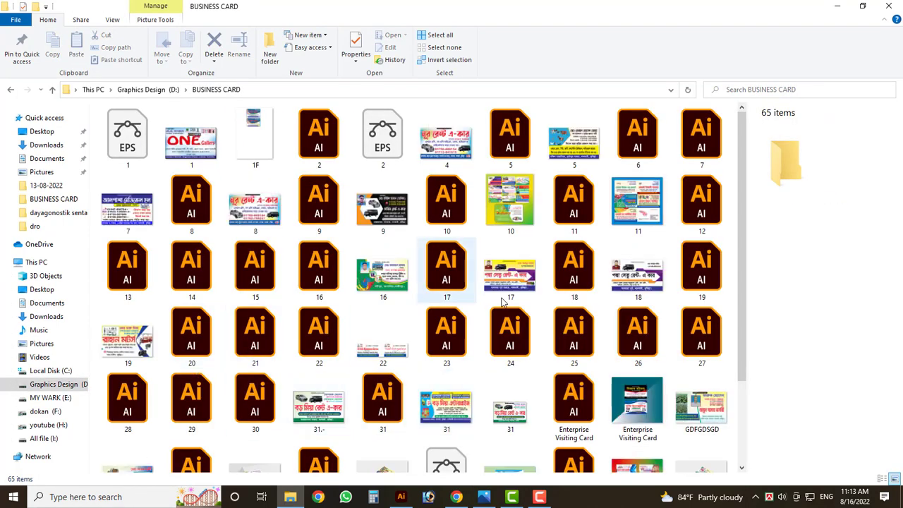
{"action": "double_click", "coordinate": [638, 272]}
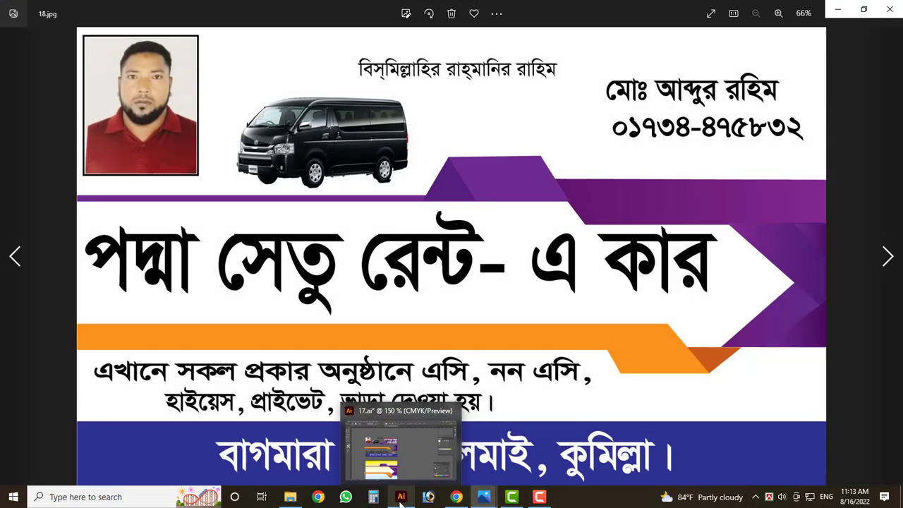
- Move the orange band left and up, and slide the dark-orange triangle left beneath it
{"action": "left_click", "coordinate": [400, 496]}
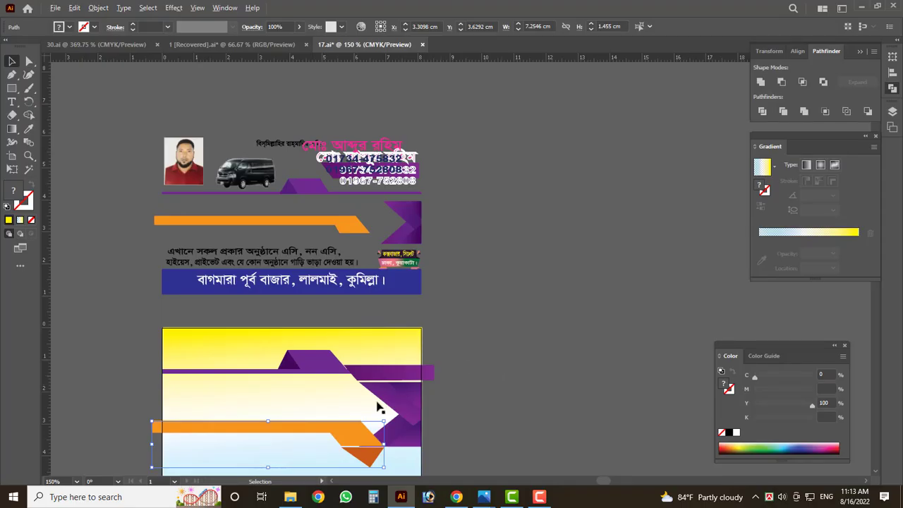
{"action": "scroll", "coordinate": [368, 416], "scroll_direction": "down", "scroll_amount": 2}
{"action": "left_click", "coordinate": [496, 355]}
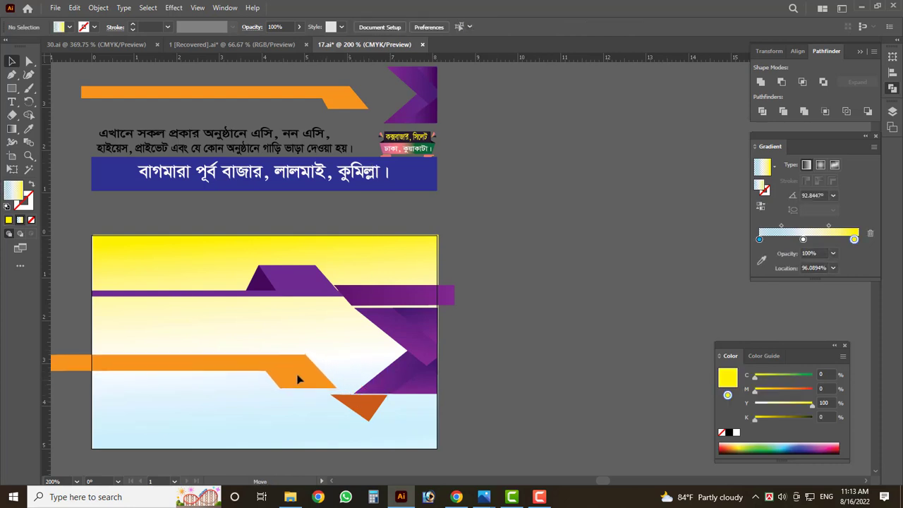
{"action": "left_click_drag", "start_coordinate": [351, 385], "coordinate": [300, 376]}
{"action": "left_click_drag", "start_coordinate": [358, 403], "coordinate": [338, 404]}
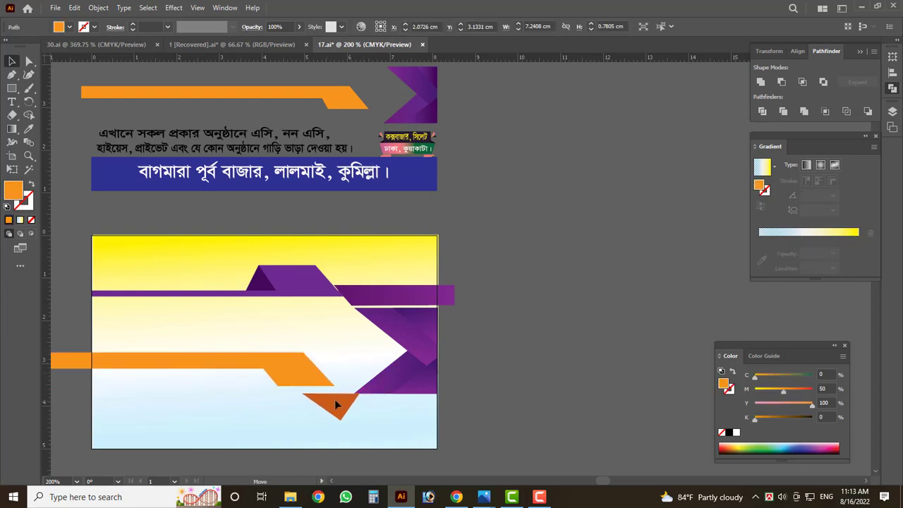
{"action": "left_click", "coordinate": [334, 403]}
- Nudge the orange band down so its slanted tip meets the triangle's top edge
{"action": "scroll", "coordinate": [327, 395], "scroll_direction": "up", "scroll_amount": 1}
{"action": "left_click_drag", "start_coordinate": [268, 369], "coordinate": [301, 366]}
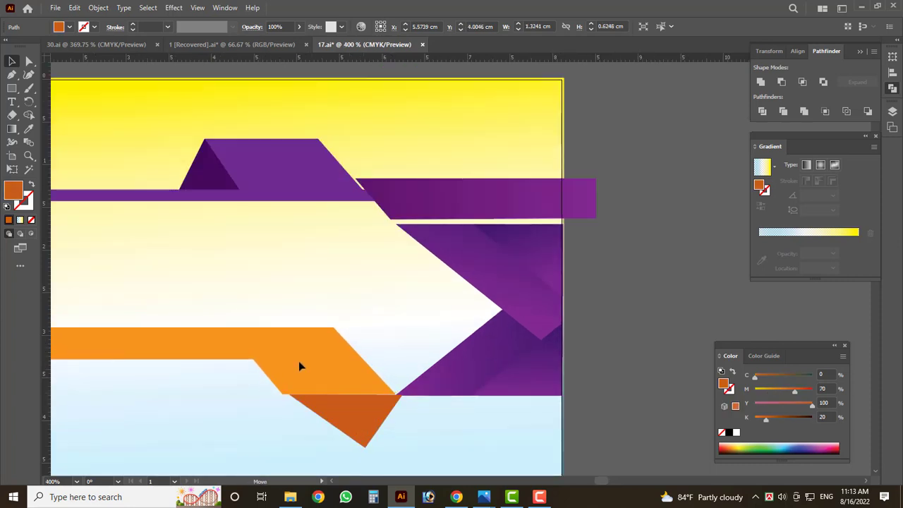
{"action": "scroll", "coordinate": [301, 366], "scroll_direction": "down", "scroll_amount": 5}
{"action": "left_click", "coordinate": [563, 350]}
{"action": "scroll", "coordinate": [549, 354], "scroll_direction": "down", "scroll_amount": 1}
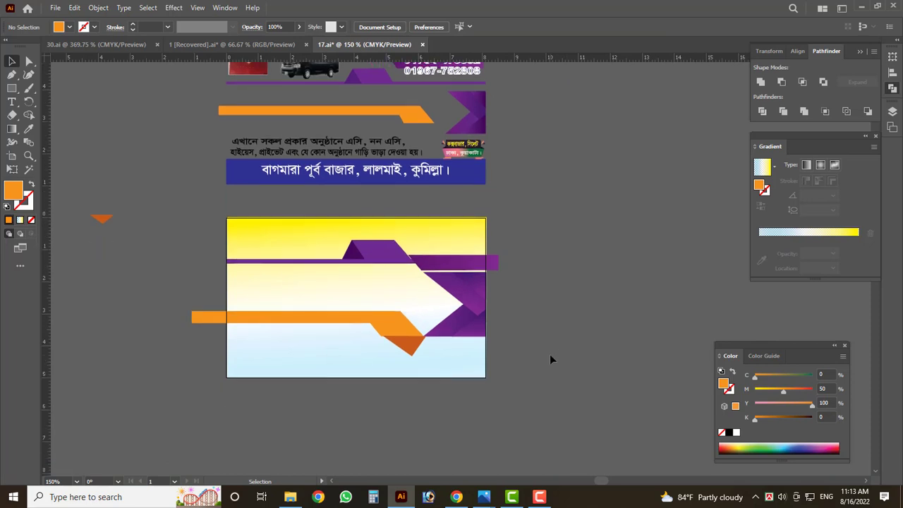
{"action": "scroll", "coordinate": [333, 301], "scroll_direction": "up", "scroll_amount": 1}
{"action": "scroll", "coordinate": [387, 330], "scroll_direction": "up", "scroll_amount": 3}
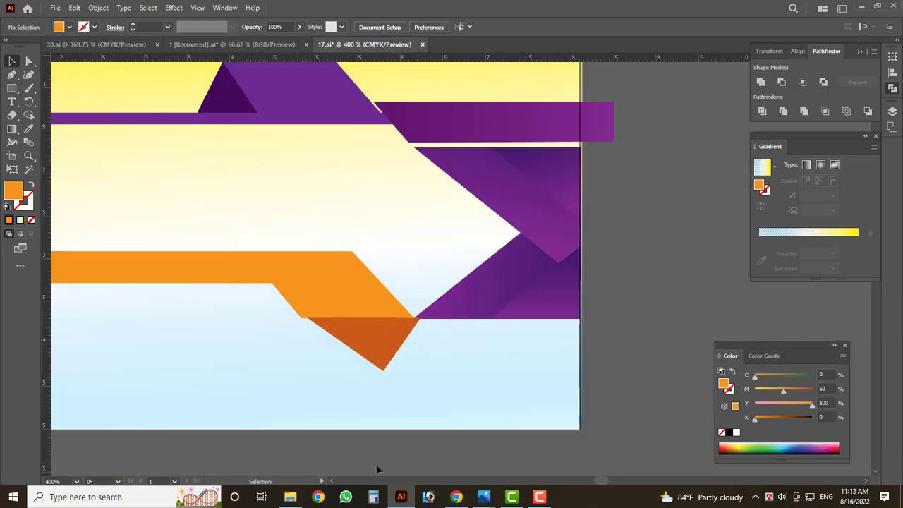
- Open reference image 17.jpg from the BUSINESS CARD folder in the photo viewer
{"action": "left_click", "coordinate": [290, 497]}
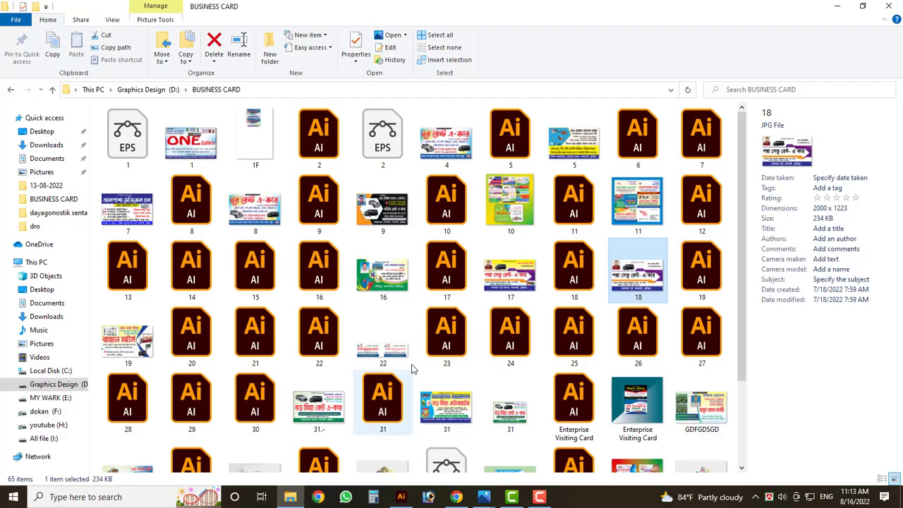
{"action": "left_click", "coordinate": [529, 283]}
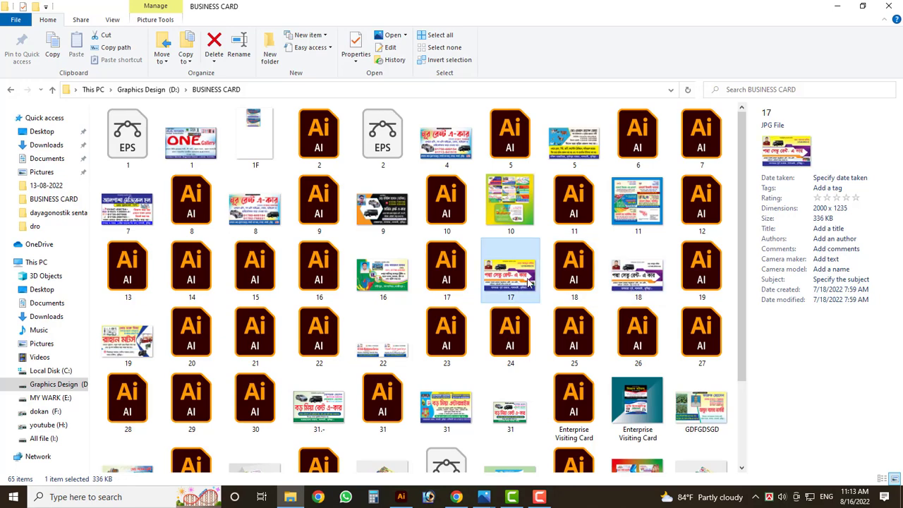
{"action": "double_click", "coordinate": [529, 283]}
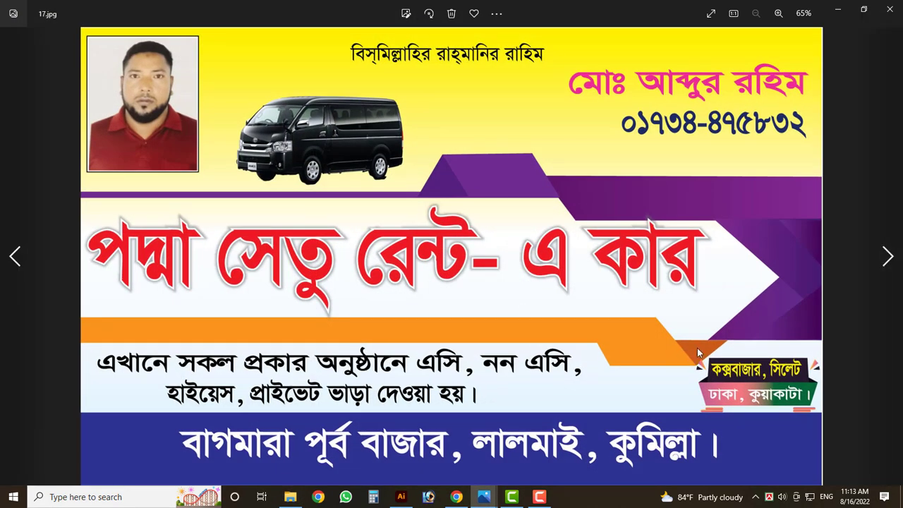
- Move the dark-orange triangle up and right, and shift the orange band slightly down-right
{"action": "left_click", "coordinate": [401, 496]}
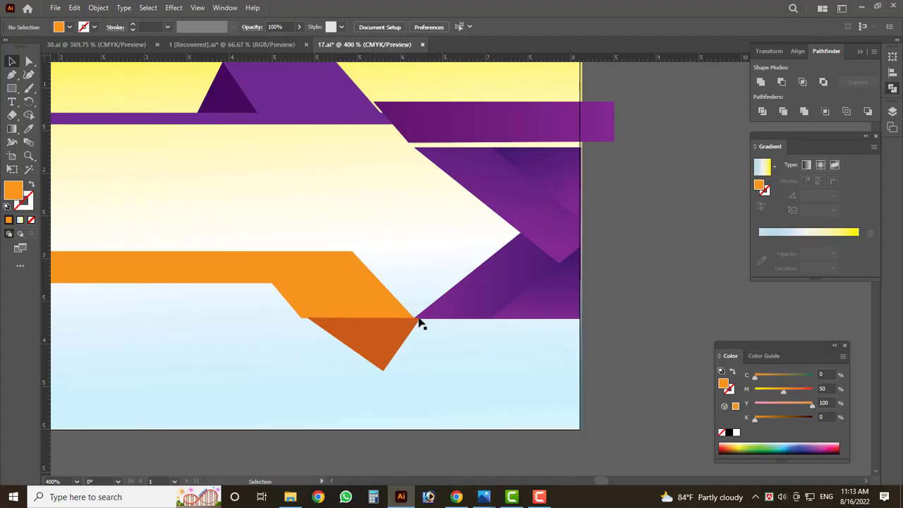
{"action": "scroll", "coordinate": [417, 319], "scroll_direction": "up", "scroll_amount": 3}
{"action": "left_click_drag", "start_coordinate": [364, 364], "coordinate": [508, 185]}
{"action": "scroll", "coordinate": [239, 313], "scroll_direction": "up", "scroll_amount": 2}
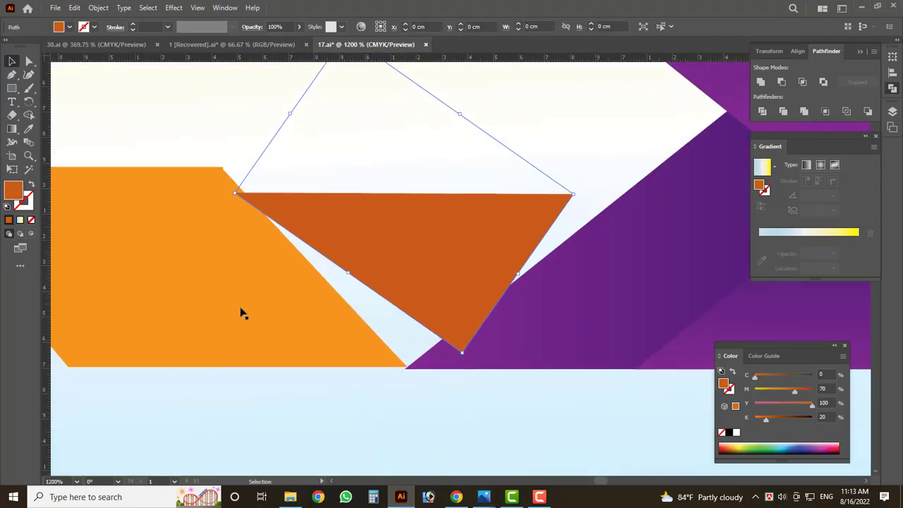
{"action": "left_click_drag", "start_coordinate": [215, 296], "coordinate": [231, 312]}
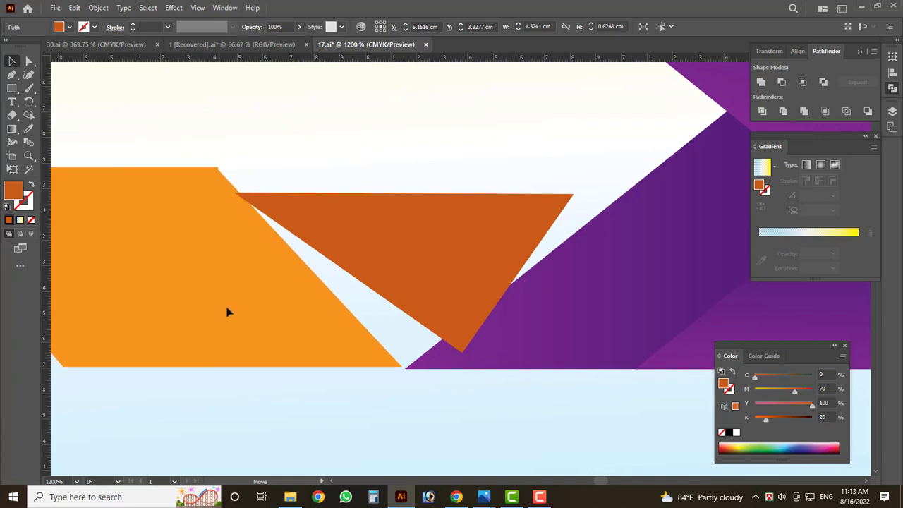
- Delete the dark-orange triangle and start a new path at the orange band's corner
{"action": "scroll", "coordinate": [231, 313], "scroll_direction": "down", "scroll_amount": 3}
{"action": "scroll", "coordinate": [374, 353], "scroll_direction": "up", "scroll_amount": 2}
{"action": "scroll", "coordinate": [395, 254], "scroll_direction": "up", "scroll_amount": 2}
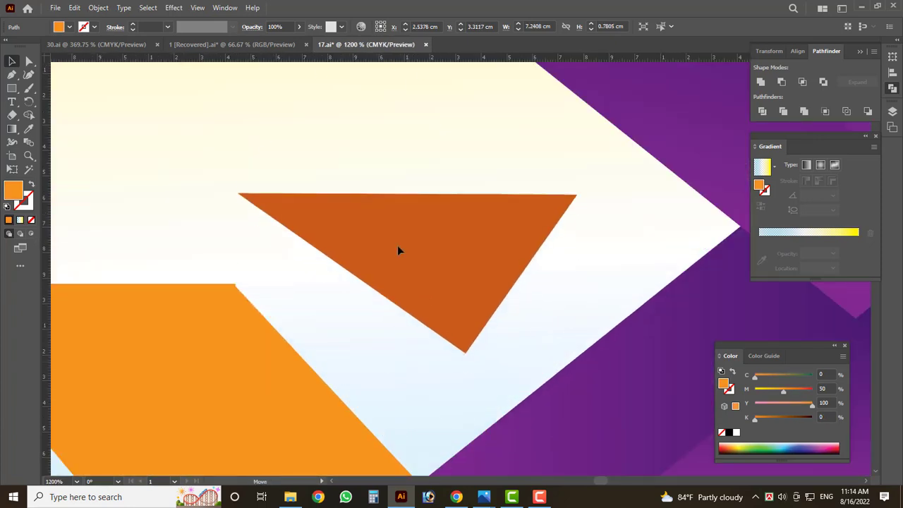
{"action": "key", "text": "Delete"}
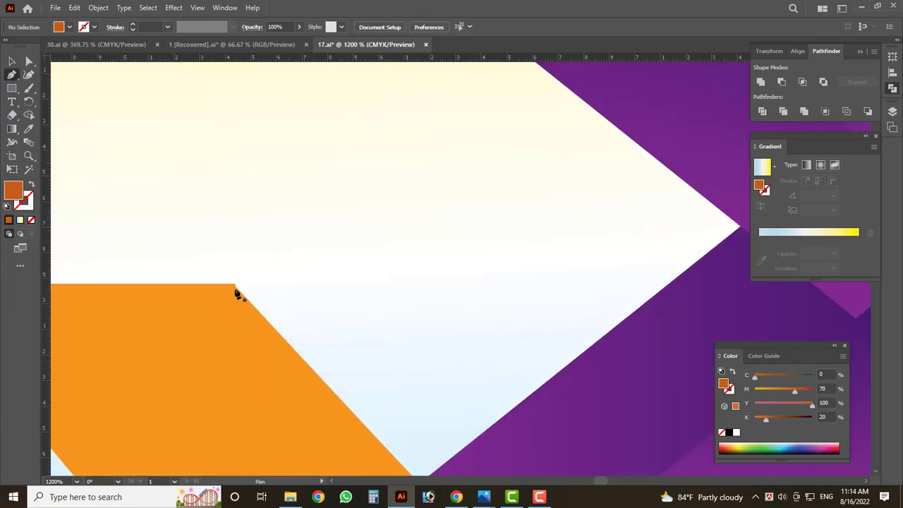
{"action": "left_click", "coordinate": [239, 286]}
{"action": "scroll", "coordinate": [465, 329], "scroll_direction": "down", "scroll_amount": 5}
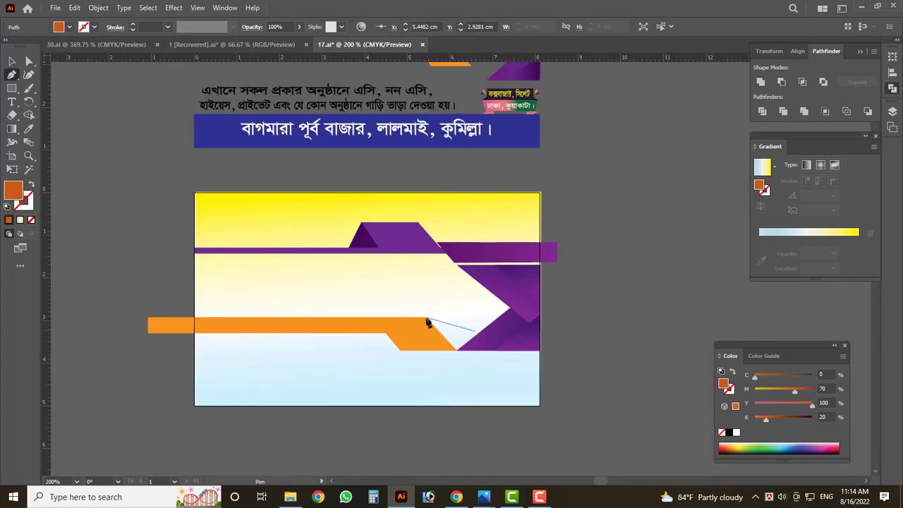
- Place 17.jpg on the canvas, scale it down, and move it below the artboard
{"action": "left_click", "coordinate": [290, 497]}
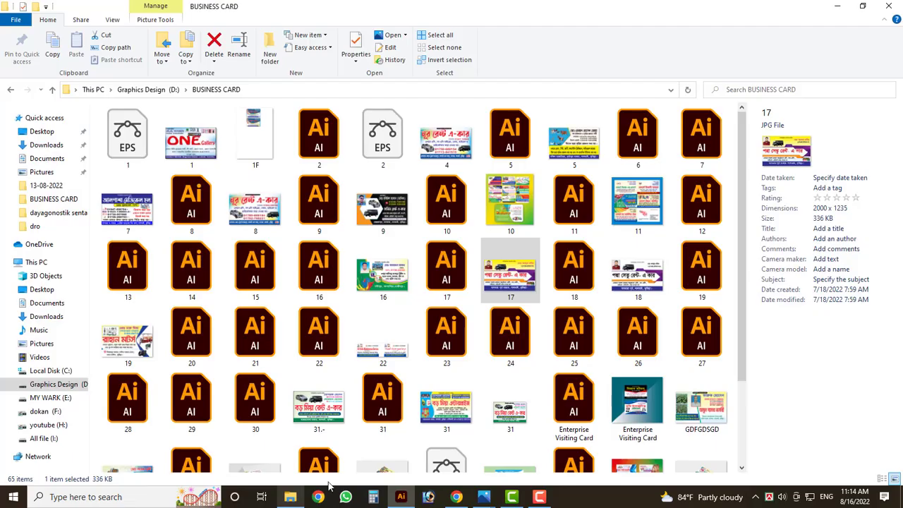
{"action": "mouse_move", "coordinate": [511, 275]}
{"action": "left_mouse_down"}
{"action": "mouse_move", "coordinate": [432, 478]}
{"action": "mouse_move", "coordinate": [417, 310]}
{"action": "left_mouse_up"}
{"action": "scroll", "coordinate": [417, 309], "scroll_direction": "down", "scroll_amount": 7}
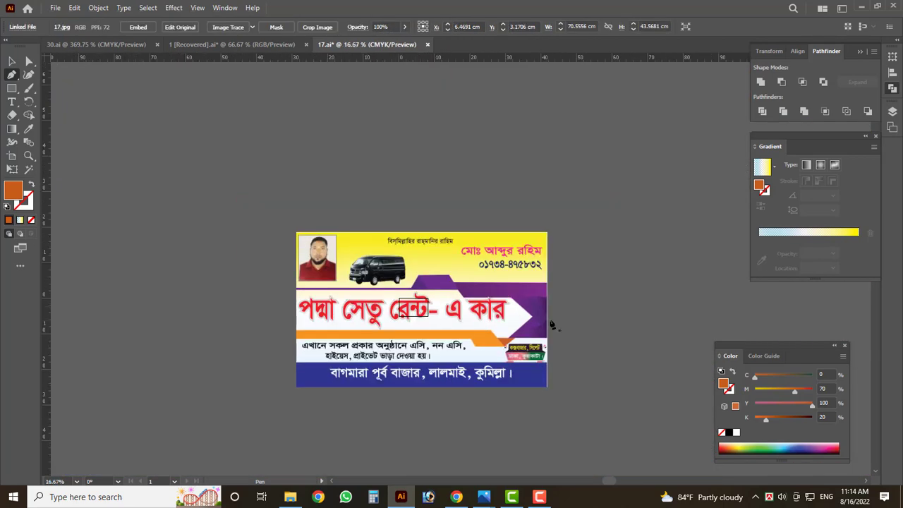
{"action": "left_click", "coordinate": [11, 61]}
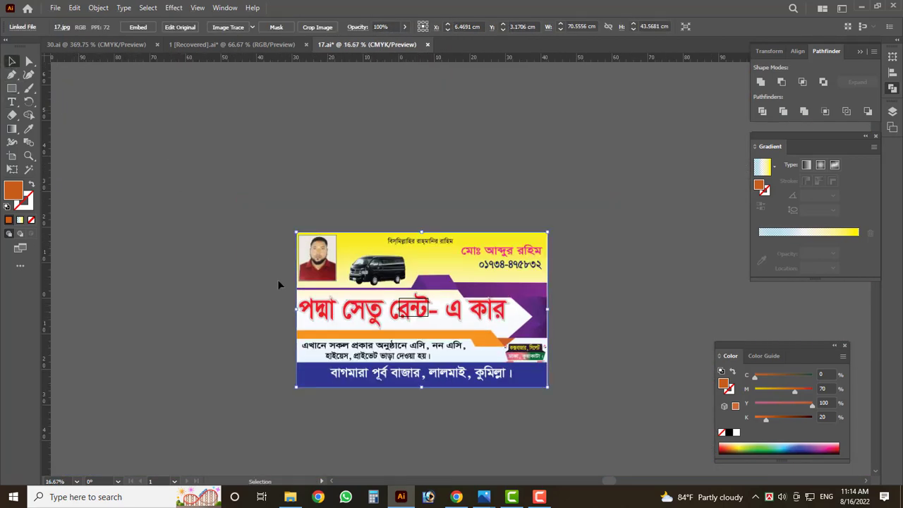
{"action": "left_click_drag", "start_coordinate": [297, 309], "coordinate": [422, 319]}
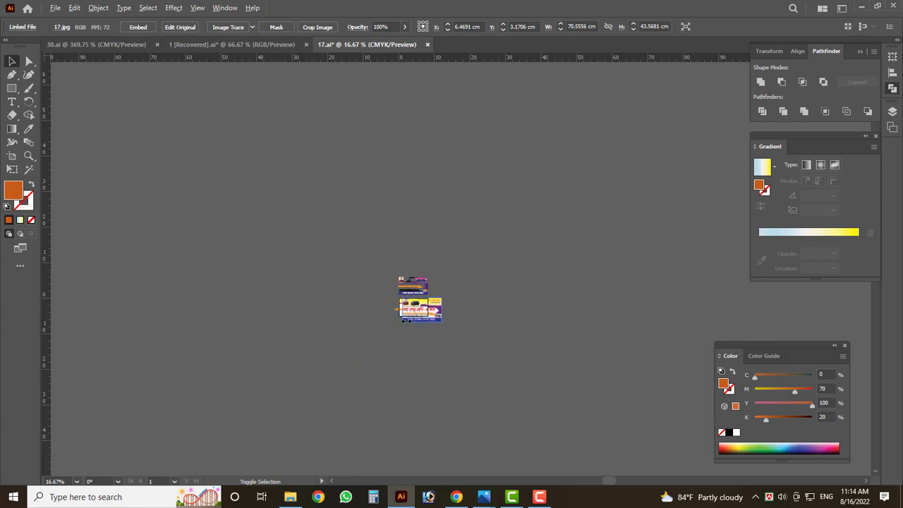
{"action": "scroll", "coordinate": [422, 318], "scroll_direction": "up", "scroll_amount": 7}
{"action": "left_click_drag", "start_coordinate": [393, 345], "coordinate": [316, 437]}
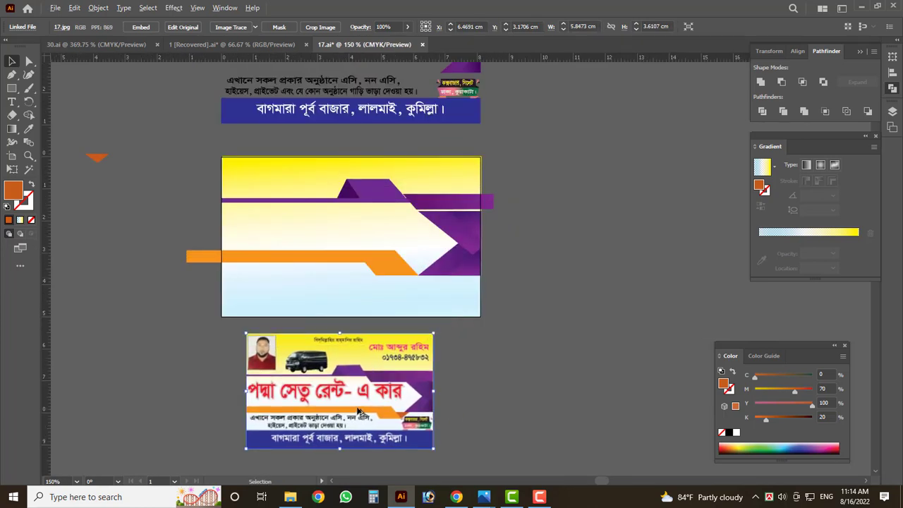
{"action": "scroll", "coordinate": [486, 294], "scroll_direction": "down", "scroll_amount": 3}
- Reposition the orange band within the banner artwork
{"action": "left_click", "coordinate": [501, 284]}
{"action": "scroll", "coordinate": [451, 225], "scroll_direction": "up", "scroll_amount": 2}
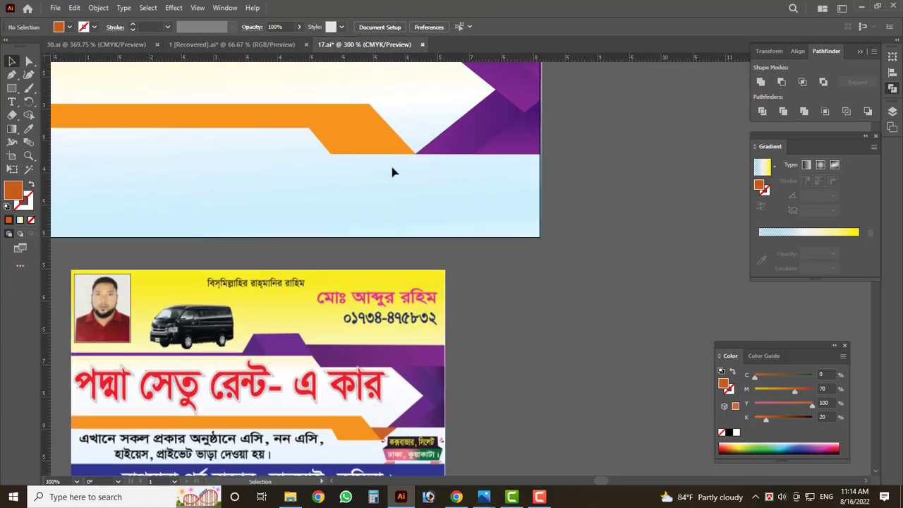
{"action": "left_click_drag", "start_coordinate": [375, 144], "coordinate": [363, 151]}
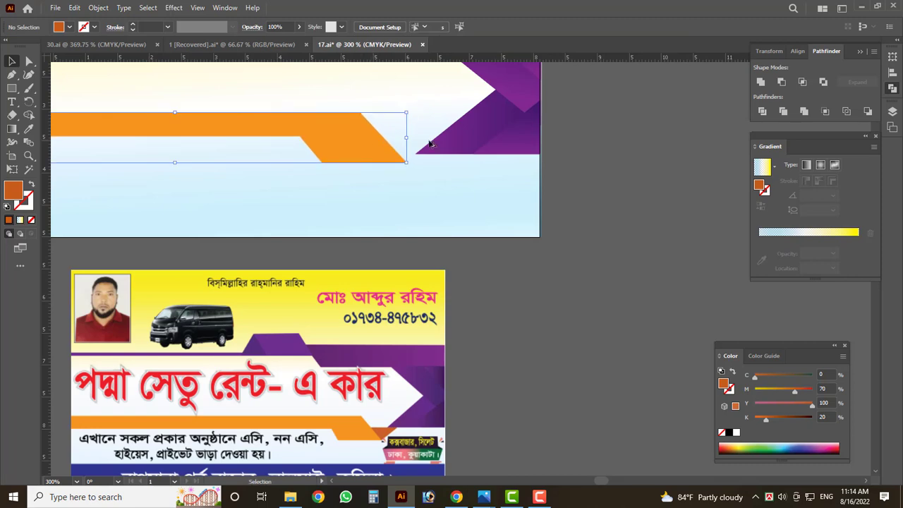
{"action": "scroll", "coordinate": [423, 141], "scroll_direction": "up", "scroll_amount": 2}
{"action": "left_click", "coordinate": [12, 75]}
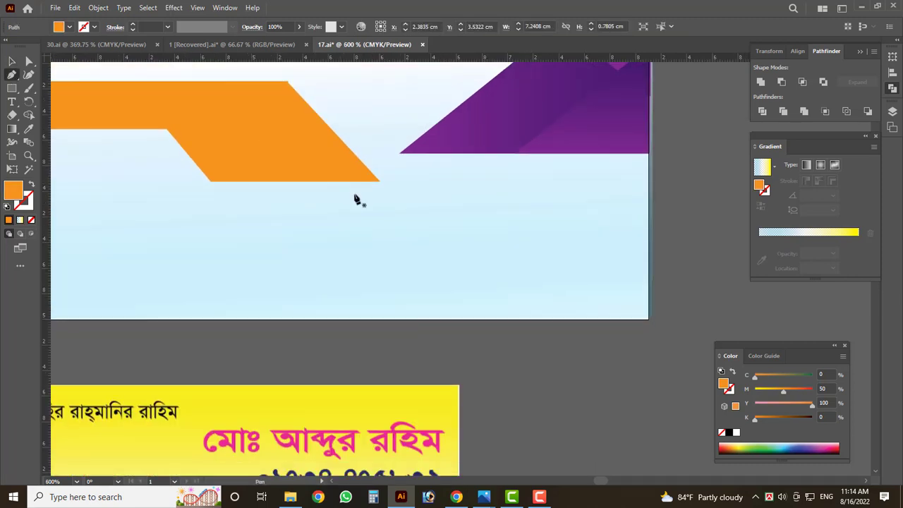
{"action": "scroll", "coordinate": [360, 199], "scroll_direction": "down", "scroll_amount": 2}
{"action": "scroll", "coordinate": [374, 196], "scroll_direction": "down", "scroll_amount": 1}
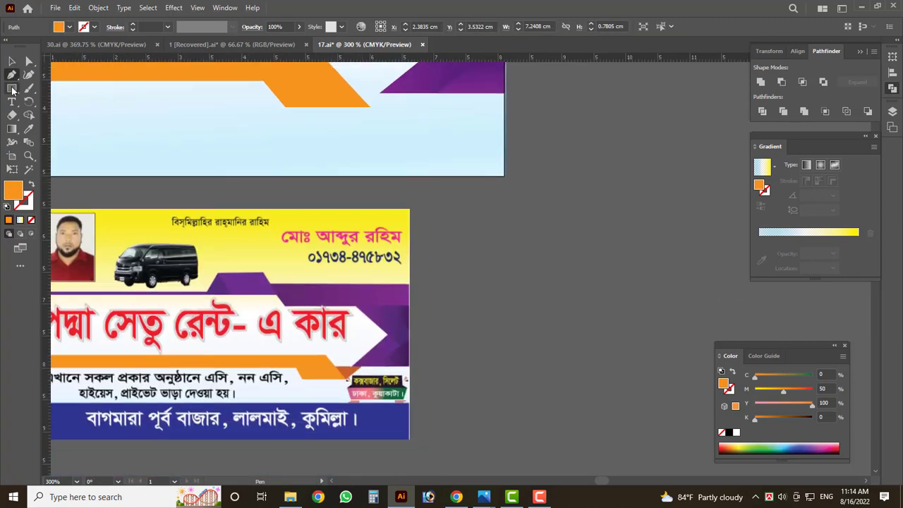
- Draw an orange square as a diamond and delete its top anchor to leave a half-diamond
{"action": "mouse_move", "coordinate": [356, 141]}
{"action": "left_mouse_down"}
{"action": "mouse_move", "coordinate": [376, 181]}
{"action": "mouse_move", "coordinate": [409, 187]}
{"action": "mouse_move", "coordinate": [387, 201]}
{"action": "left_mouse_up"}
{"action": "left_click", "coordinate": [14, 60]}
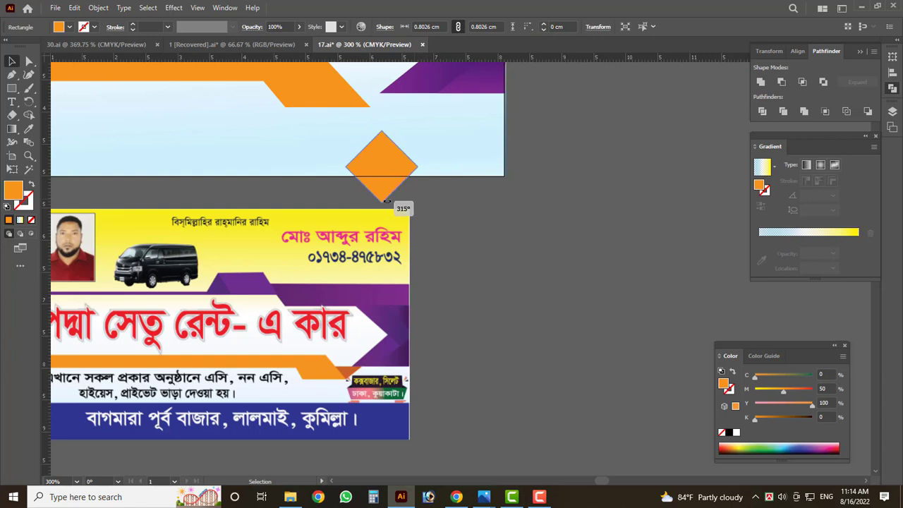
{"action": "left_click", "coordinate": [28, 62]}
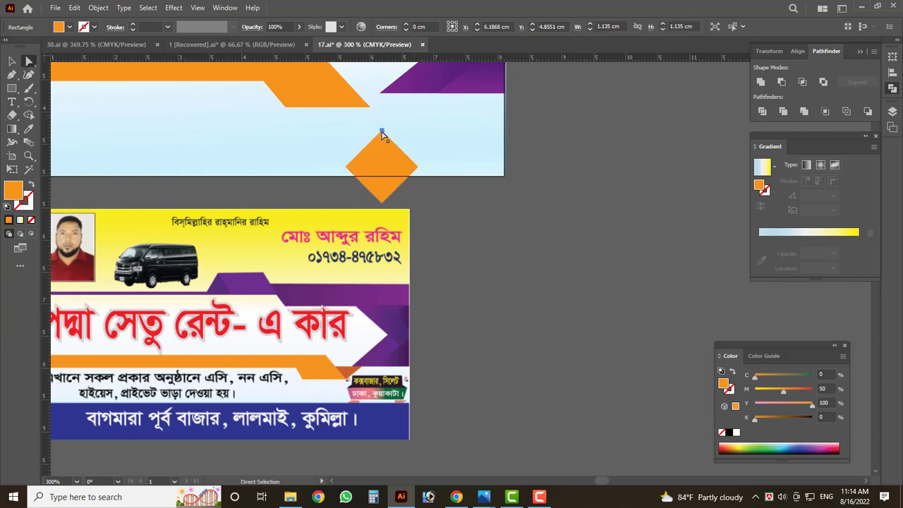
{"action": "left_click", "coordinate": [382, 132]}
{"action": "key", "text": "Delete"}
- Position the half-diamond at the orange band's end, beneath the purple band
{"action": "left_click", "coordinate": [10, 64]}
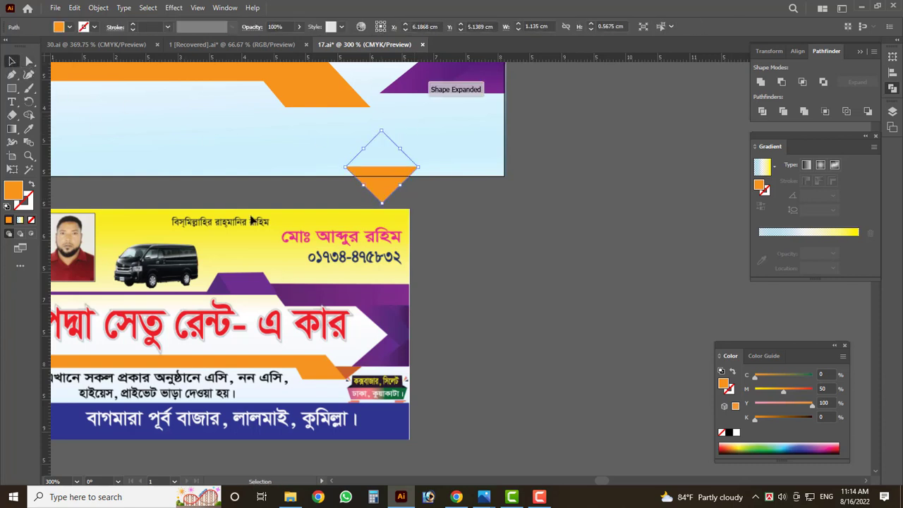
{"action": "scroll", "coordinate": [431, 288], "scroll_direction": "up", "scroll_amount": 1}
{"action": "mouse_move", "coordinate": [404, 230]}
{"action": "left_mouse_down"}
{"action": "mouse_move", "coordinate": [393, 179]}
{"action": "mouse_move", "coordinate": [396, 114]}
{"action": "left_mouse_up"}
{"action": "key", "text": "ctrl+z"}
{"action": "scroll", "coordinate": [387, 113], "scroll_direction": "up", "scroll_amount": 2}
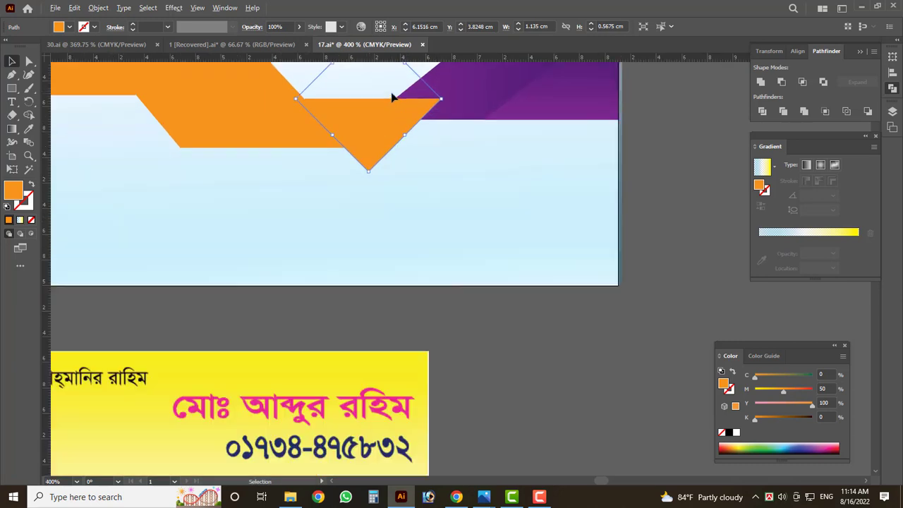
{"action": "scroll", "coordinate": [393, 94], "scroll_direction": "up", "scroll_amount": 2}
{"action": "left_click_drag", "start_coordinate": [363, 167], "coordinate": [306, 167]}
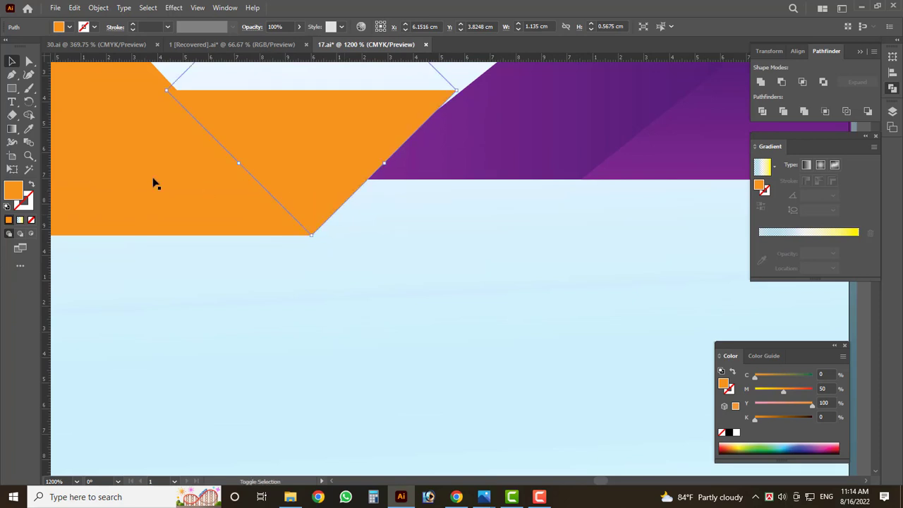
{"action": "scroll", "coordinate": [317, 218], "scroll_direction": "down", "scroll_amount": 1}
{"action": "left_click_drag", "start_coordinate": [316, 218], "coordinate": [329, 240]}
{"action": "scroll", "coordinate": [416, 252], "scroll_direction": "down", "scroll_amount": 3}
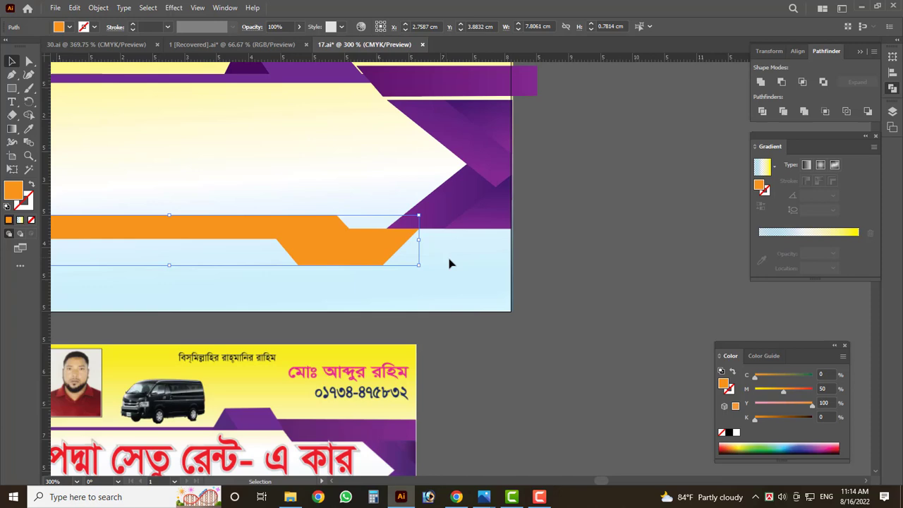
- Darken the half-diamond's fill to K 25% in the Color panel
{"action": "left_click", "coordinate": [379, 248]}
{"action": "left_click_drag", "start_coordinate": [795, 416], "coordinate": [769, 418]}
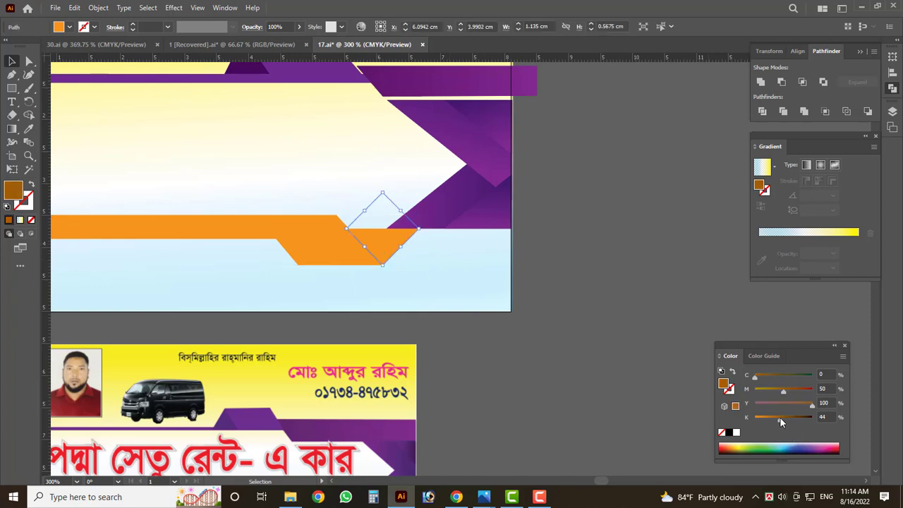
{"action": "left_click", "coordinate": [493, 328]}
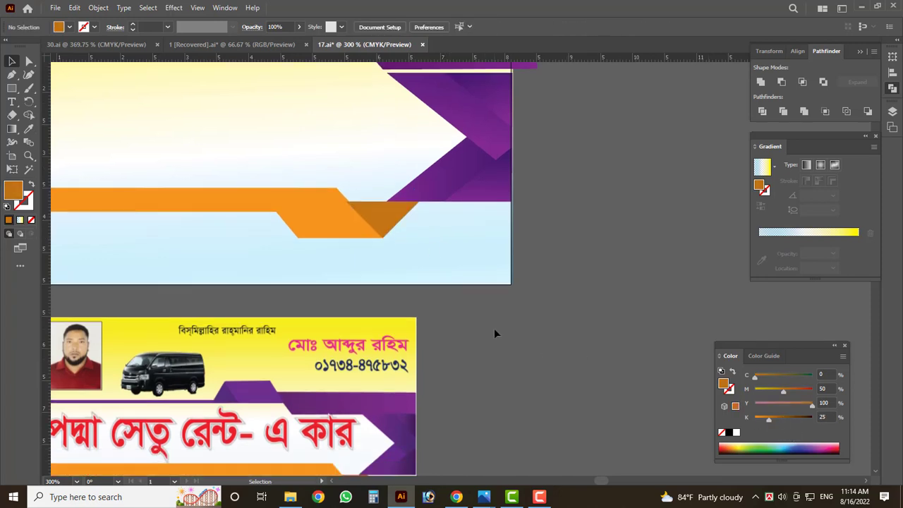
{"action": "scroll", "coordinate": [443, 296], "scroll_direction": "down", "scroll_amount": 2}
{"action": "scroll", "coordinate": [463, 313], "scroll_direction": "down", "scroll_amount": 1}
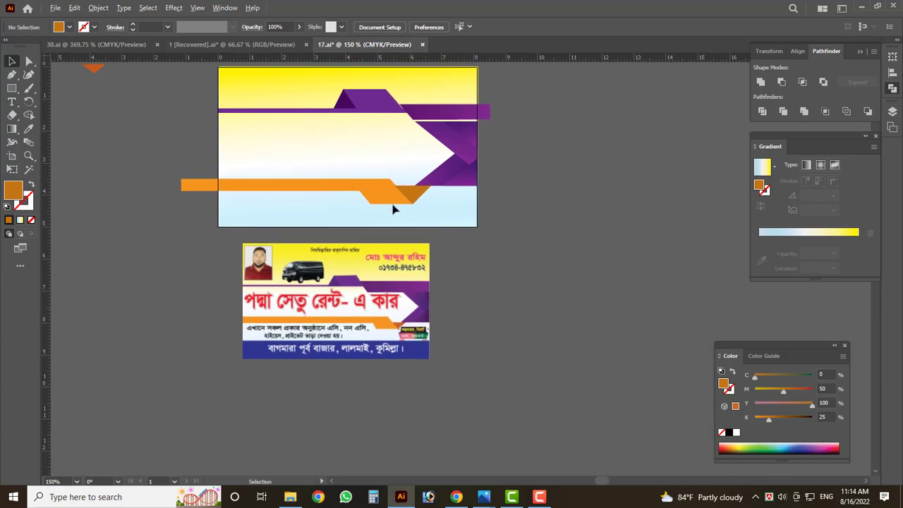
{"action": "scroll", "coordinate": [393, 205], "scroll_direction": "up", "scroll_amount": 2}
{"action": "left_click", "coordinate": [365, 189]}
{"action": "scroll", "coordinate": [438, 233], "scroll_direction": "down", "scroll_amount": 2}
{"action": "scroll", "coordinate": [510, 267], "scroll_direction": "down", "scroll_amount": 1}
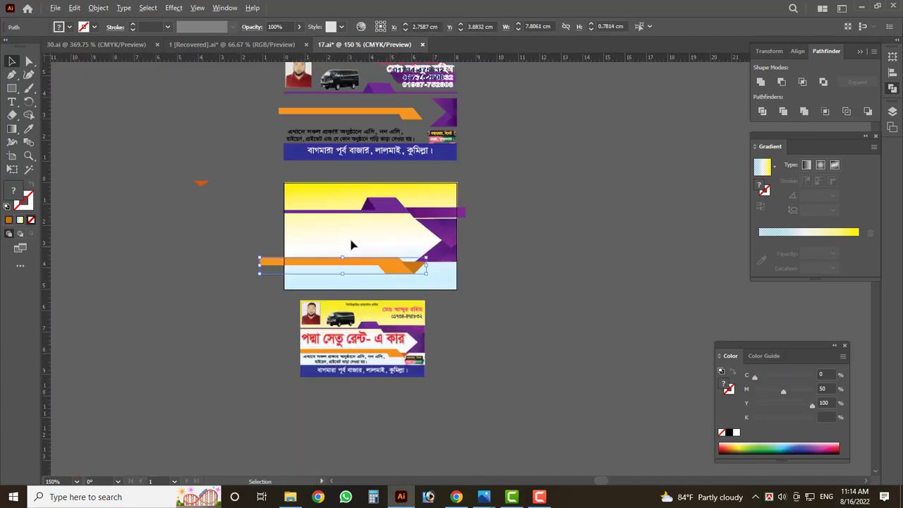
{"action": "scroll", "coordinate": [353, 244], "scroll_direction": "down", "scroll_amount": 3}
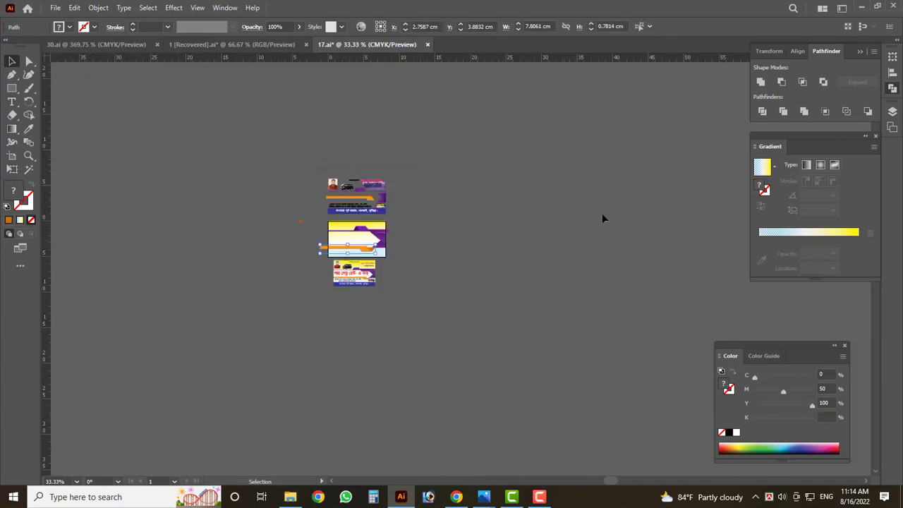
{"action": "left_click", "coordinate": [443, 270]}
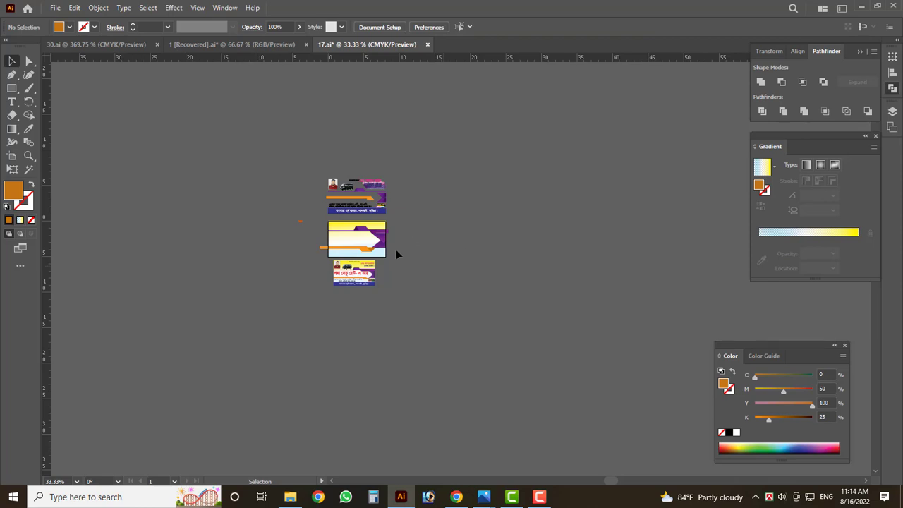
{"action": "scroll", "coordinate": [348, 277], "scroll_direction": "up", "scroll_amount": 4}
{"action": "scroll", "coordinate": [282, 254], "scroll_direction": "down", "scroll_amount": 1}
{"action": "scroll", "coordinate": [162, 238], "scroll_direction": "down", "scroll_amount": 1}
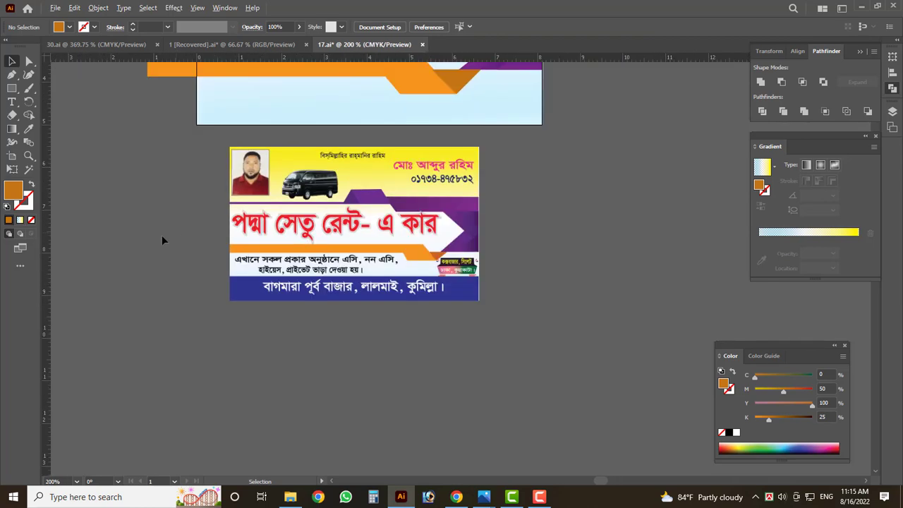
{"action": "scroll", "coordinate": [182, 246], "scroll_direction": "down", "scroll_amount": 1}
{"action": "scroll", "coordinate": [182, 246], "scroll_direction": "up", "scroll_amount": 3}
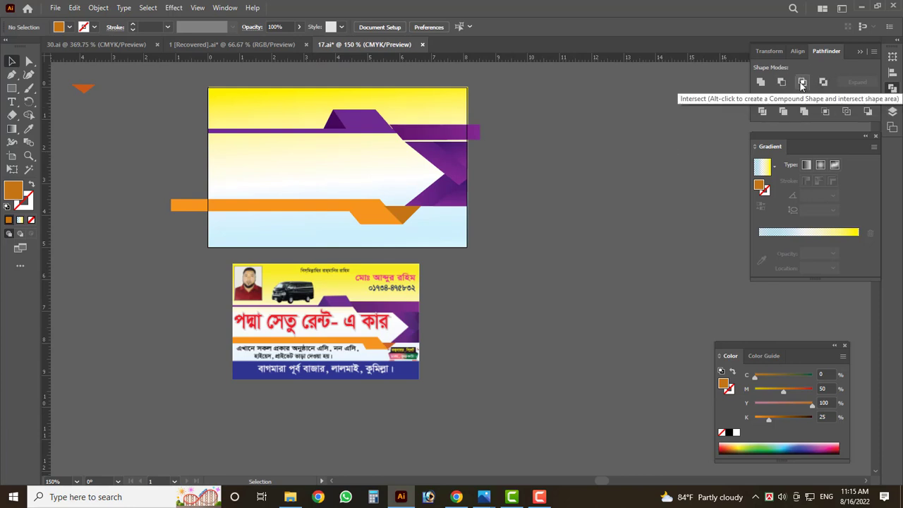
{"action": "scroll", "coordinate": [420, 222], "scroll_direction": "up", "scroll_amount": 2}
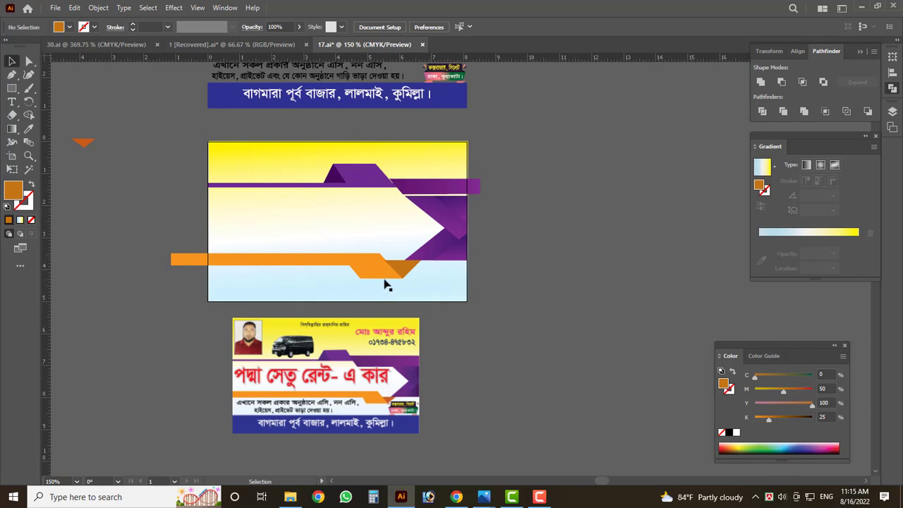
- Try merging the orange ribbon pieces with Unite, then undo the merge
{"action": "scroll", "coordinate": [387, 285], "scroll_direction": "up", "scroll_amount": 2}
{"action": "scroll", "coordinate": [423, 288], "scroll_direction": "up", "scroll_amount": 1}
{"action": "left_click", "coordinate": [295, 247]}
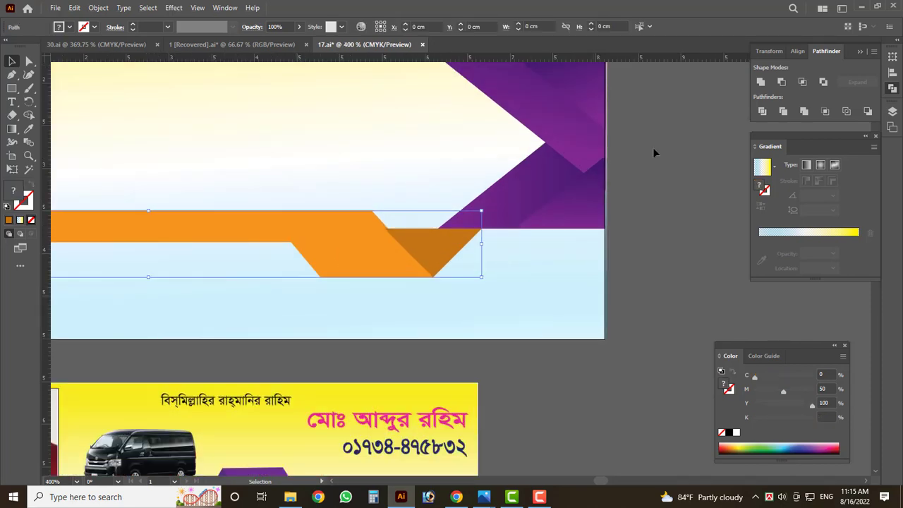
{"action": "left_click", "coordinate": [761, 81]}
{"action": "left_click", "coordinate": [656, 285]}
{"action": "key", "text": "ctrl+z"}
{"action": "left_click", "coordinate": [376, 256]}
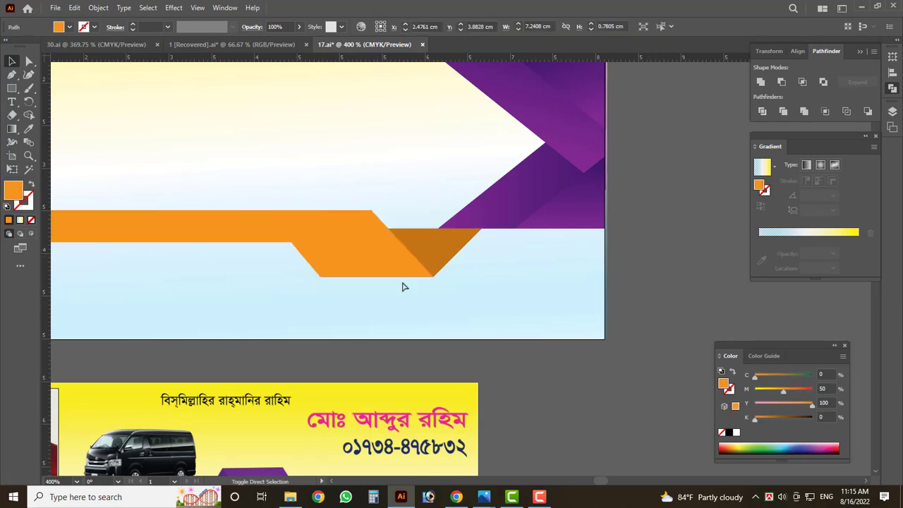
{"action": "left_click", "coordinate": [360, 283]}
{"action": "scroll", "coordinate": [361, 283], "scroll_direction": "down", "scroll_amount": 1}
{"action": "scroll", "coordinate": [345, 288], "scroll_direction": "down", "scroll_amount": 2}
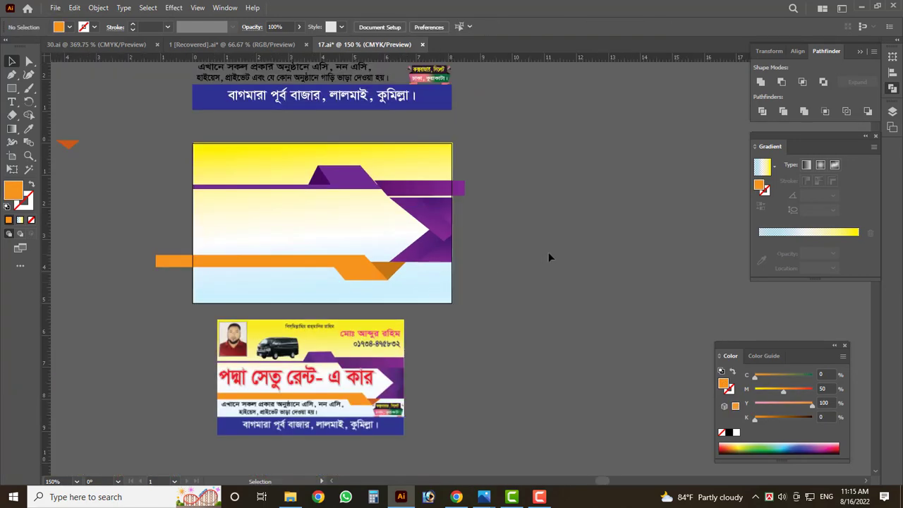
{"action": "scroll", "coordinate": [226, 161], "scroll_direction": "up", "scroll_amount": 1}
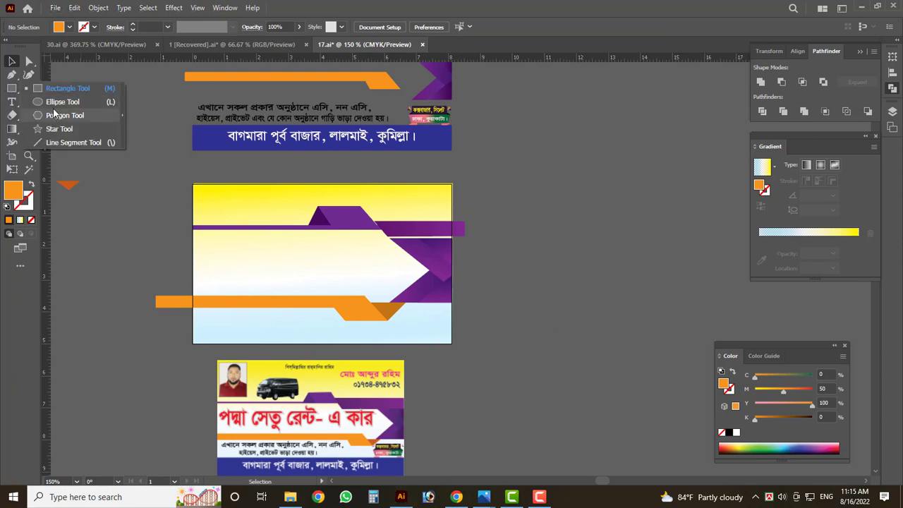
- Draw an orange circle beside the card and add an overlapping copy filled K 100 black
{"action": "left_click_drag", "start_coordinate": [12, 88], "coordinate": [70, 101]}
{"action": "scroll", "coordinate": [580, 176], "scroll_direction": "up", "scroll_amount": 1}
{"action": "left_click_drag", "start_coordinate": [450, 135], "coordinate": [630, 314]}
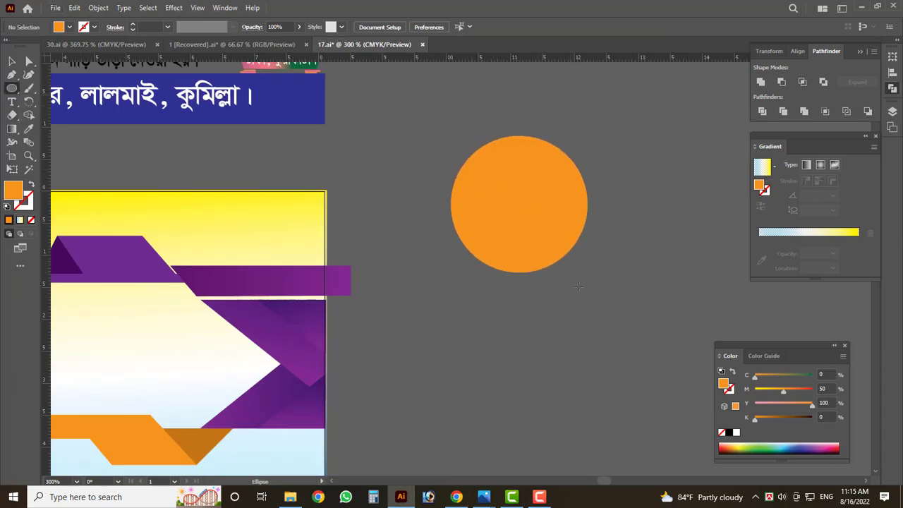
{"action": "left_click", "coordinate": [11, 62]}
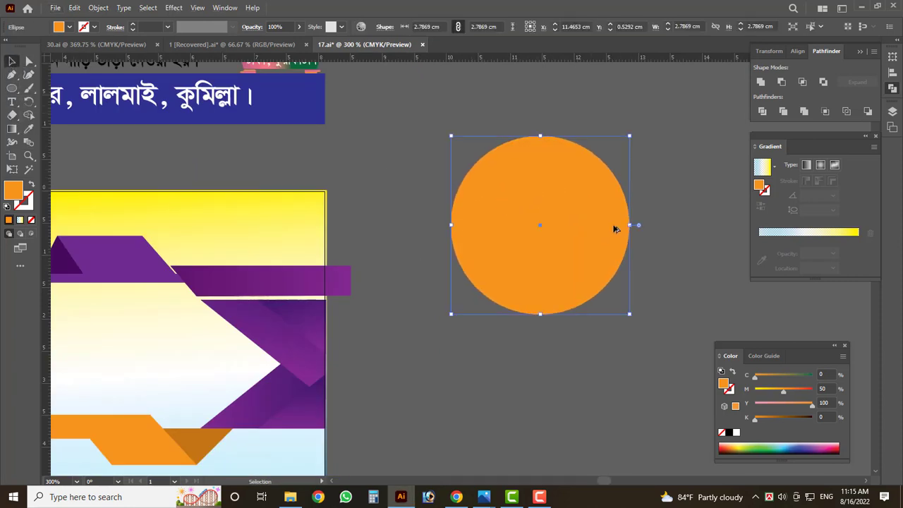
{"action": "scroll", "coordinate": [328, 246], "scroll_direction": "up", "scroll_amount": 3}
{"action": "scroll", "coordinate": [383, 286], "scroll_direction": "down", "scroll_amount": 2}
{"action": "mouse_move", "coordinate": [383, 286]}
{"action": "left_mouse_down"}
{"action": "mouse_move", "coordinate": [524, 234]}
{"action": "mouse_move", "coordinate": [328, 297]}
{"action": "mouse_move", "coordinate": [489, 246]}
{"action": "mouse_move", "coordinate": [465, 256]}
{"action": "left_mouse_up"}
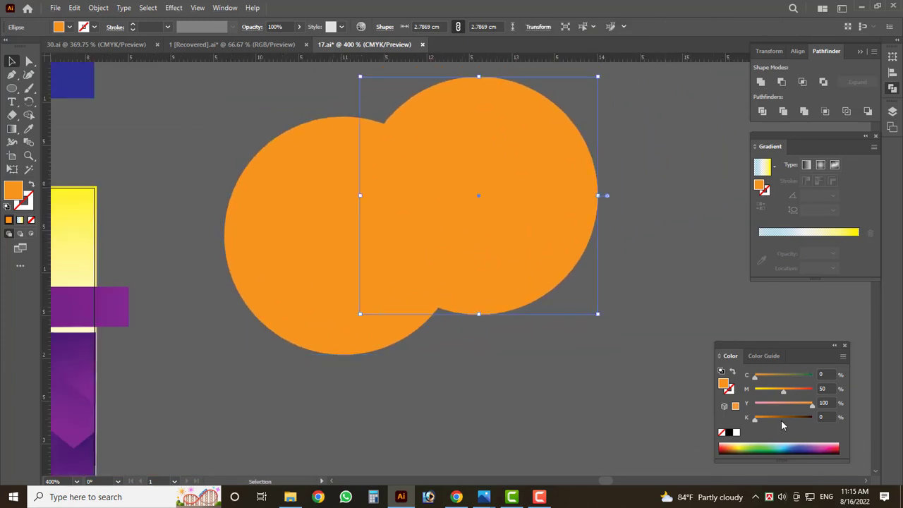
{"action": "left_click_drag", "start_coordinate": [782, 422], "coordinate": [813, 418]}
{"action": "left_click", "coordinate": [496, 403]}
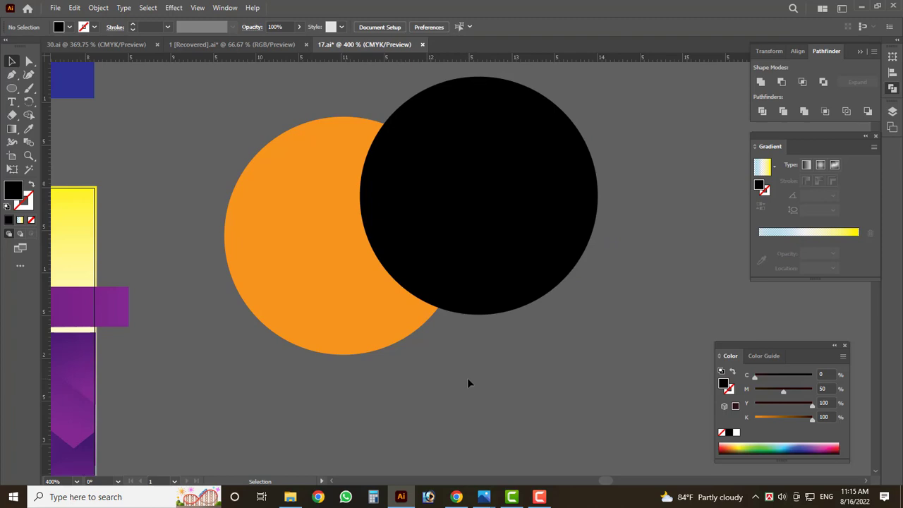
- Try uniting the orange and black circles, then undo the merge
{"action": "left_click_drag", "start_coordinate": [501, 312], "coordinate": [385, 116]}
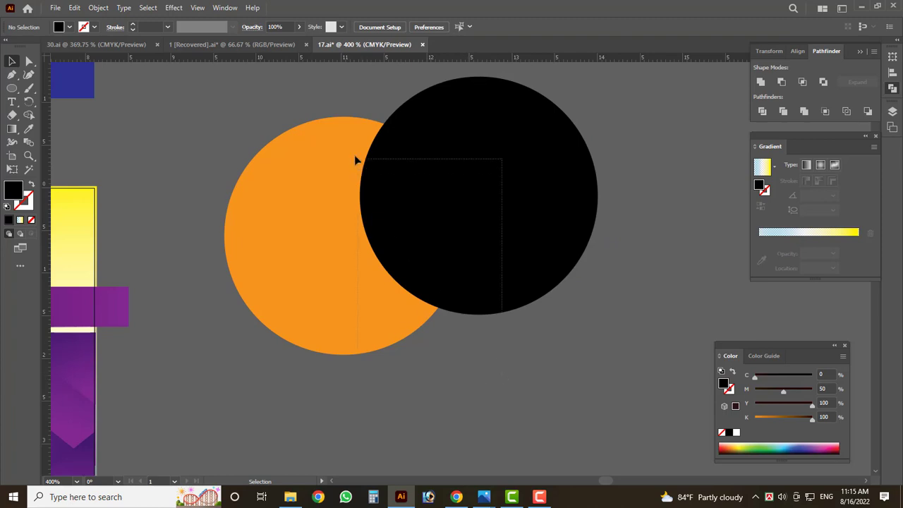
{"action": "left_click", "coordinate": [761, 83]}
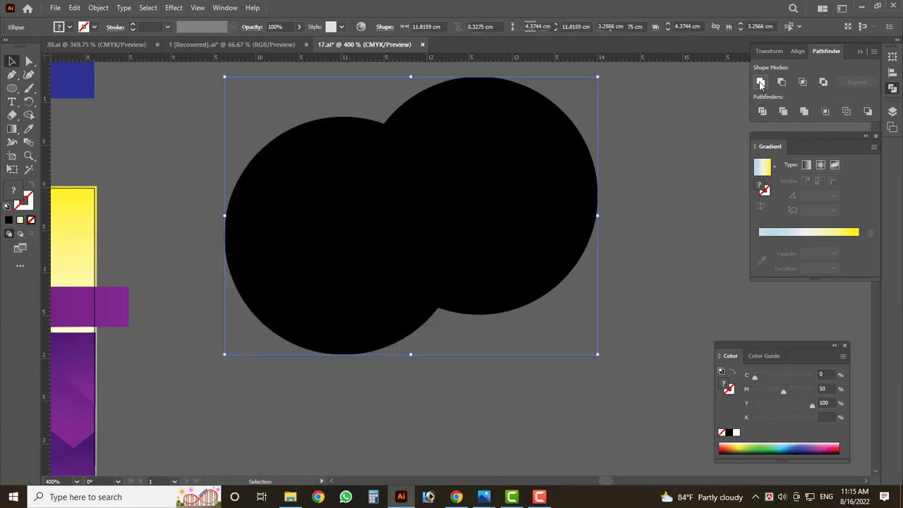
{"action": "left_click_drag", "start_coordinate": [420, 242], "coordinate": [450, 237]}
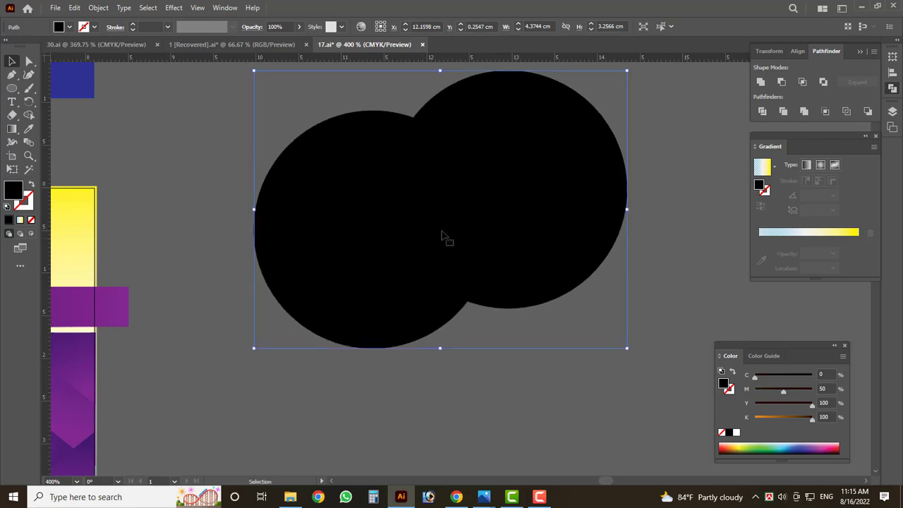
{"action": "key", "text": "ctrl+z"}
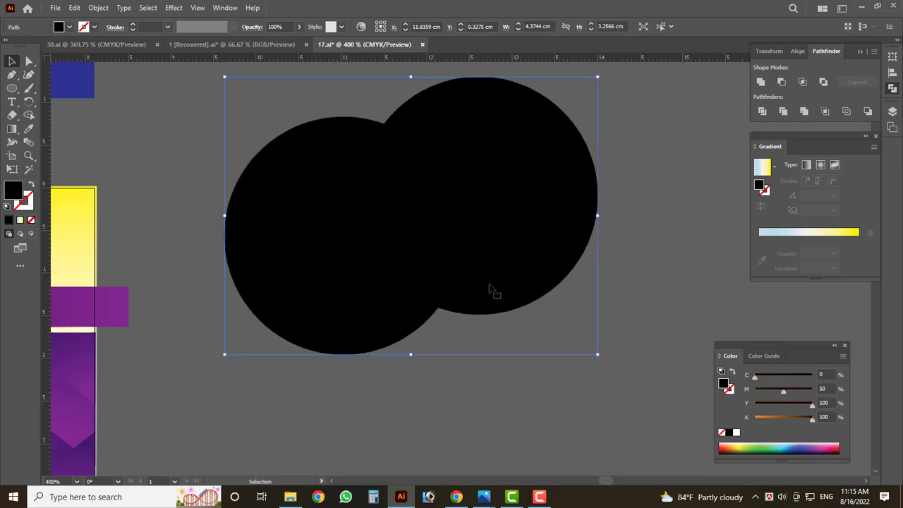
{"action": "key", "text": "ctrl+z"}
- Copy the black circle over the orange circle's left side and adjust the right one
{"action": "left_click", "coordinate": [629, 222]}
{"action": "mouse_move", "coordinate": [478, 228]}
{"action": "left_mouse_down"}
{"action": "mouse_move", "coordinate": [480, 281]}
{"action": "mouse_move", "coordinate": [513, 336]}
{"action": "mouse_move", "coordinate": [240, 322]}
{"action": "left_mouse_up"}
{"action": "left_click_drag", "start_coordinate": [412, 301], "coordinate": [398, 290]}
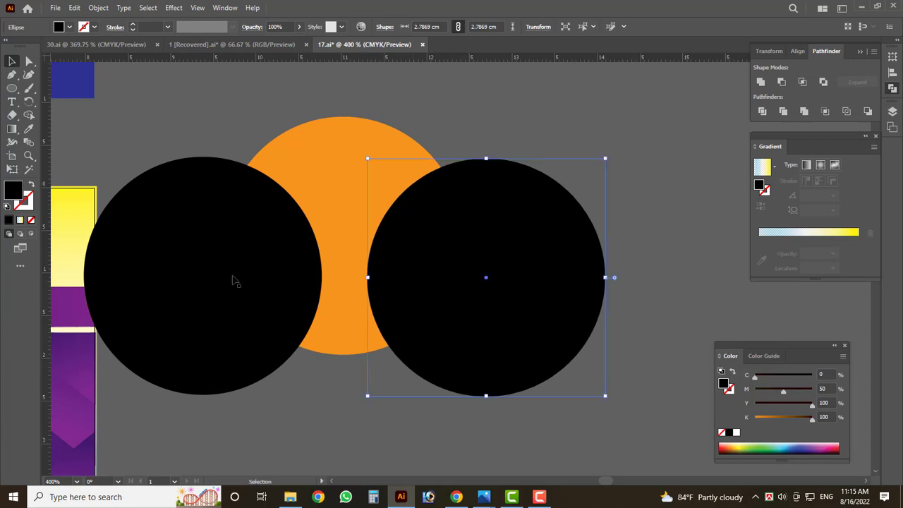
- Replace the right black circle with a straight Shift+Alt copy of the left one
{"action": "left_click_drag", "start_coordinate": [228, 278], "coordinate": [235, 272]}
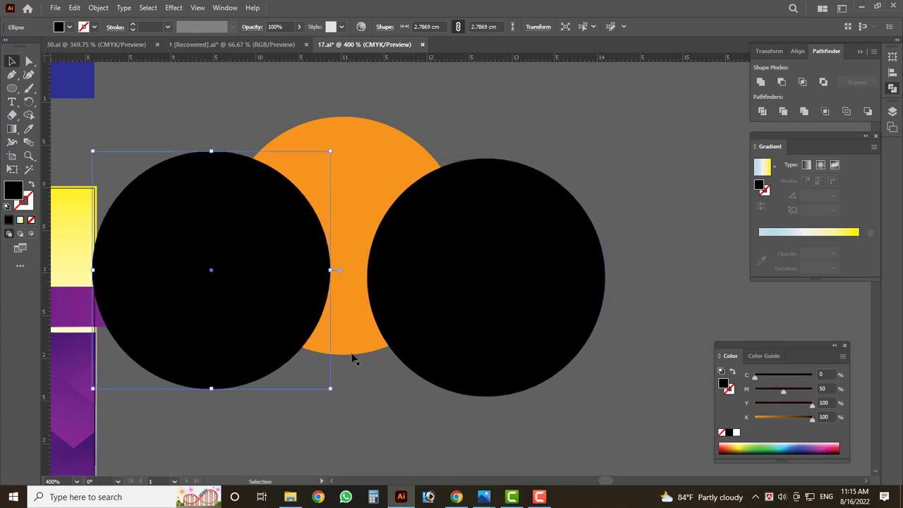
{"action": "left_click_drag", "start_coordinate": [394, 326], "coordinate": [396, 329]}
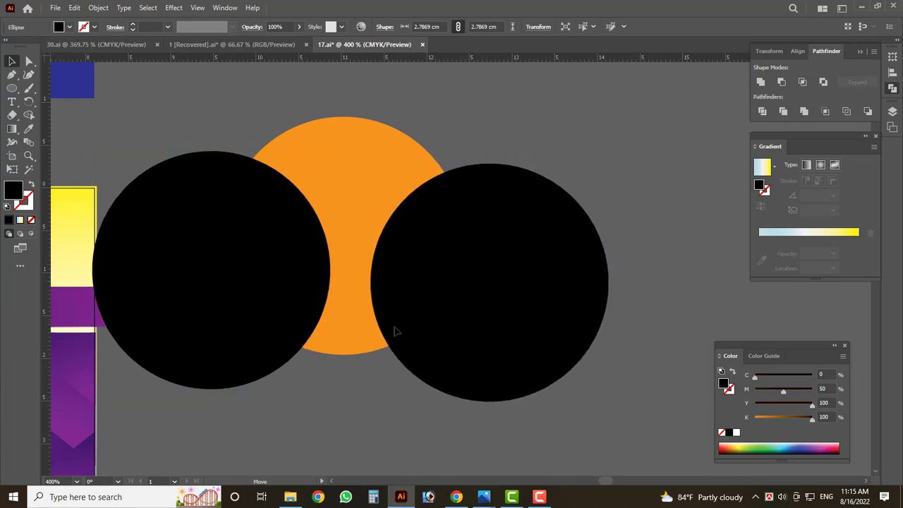
{"action": "key", "text": "Delete"}
{"action": "left_click", "coordinate": [186, 287]}
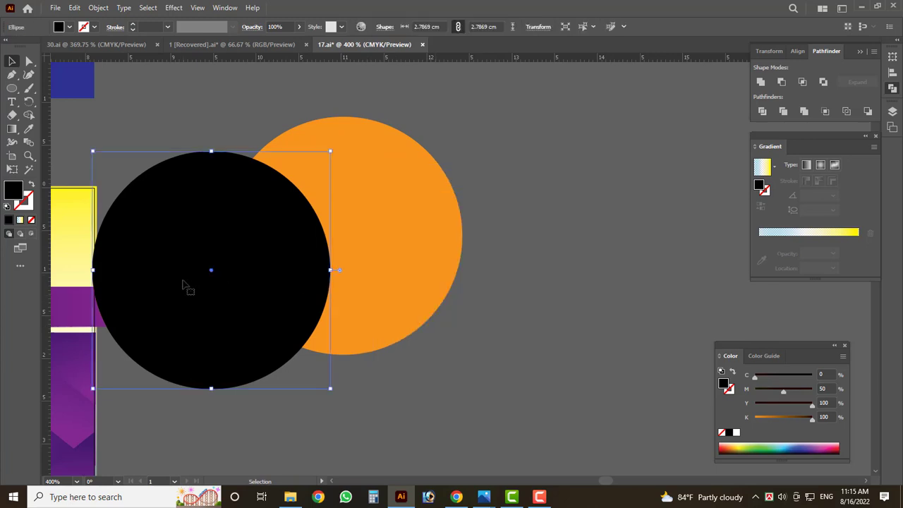
{"action": "mouse_move", "coordinate": [242, 280]}
{"action": "left_mouse_down"}
{"action": "mouse_move", "coordinate": [476, 280]}
{"action": "mouse_move", "coordinate": [465, 285]}
{"action": "left_mouse_up"}
{"action": "left_click_drag", "start_coordinate": [459, 435], "coordinate": [283, 271]}
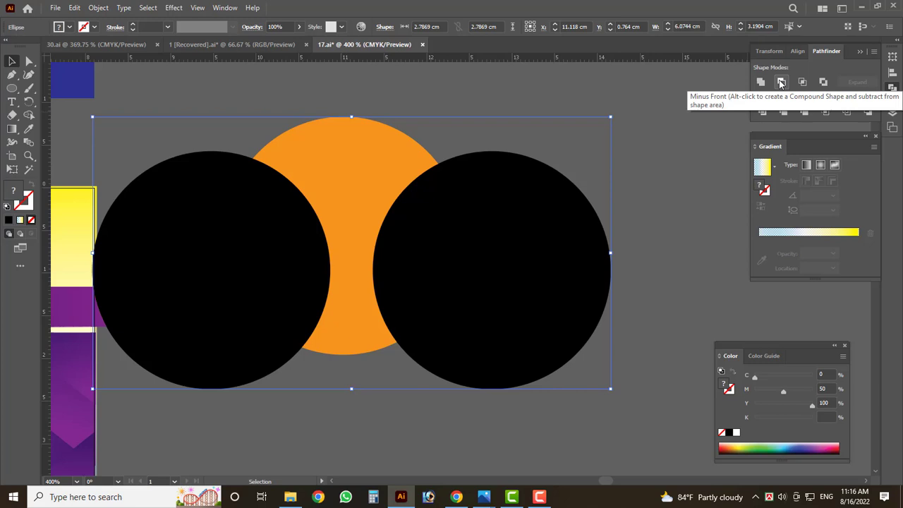
{"action": "left_click", "coordinate": [661, 301]}
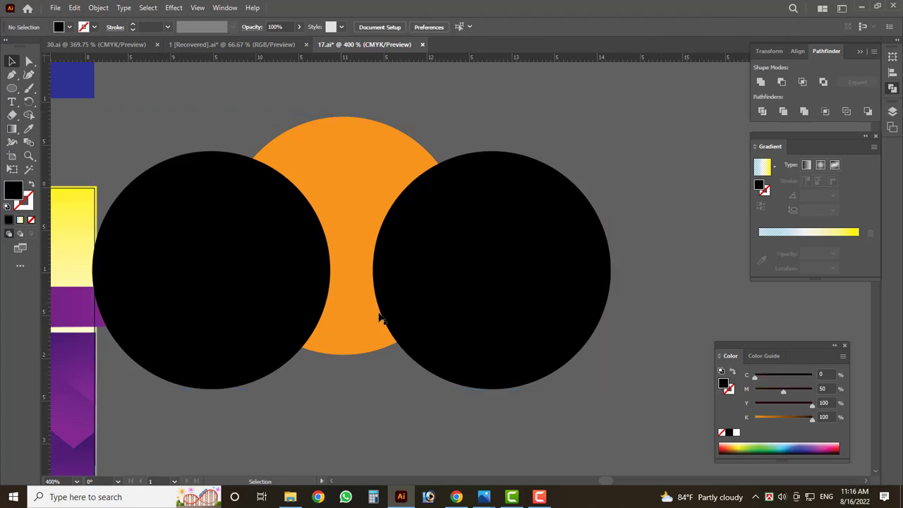
{"action": "scroll", "coordinate": [478, 409], "scroll_direction": "down", "scroll_amount": 2}
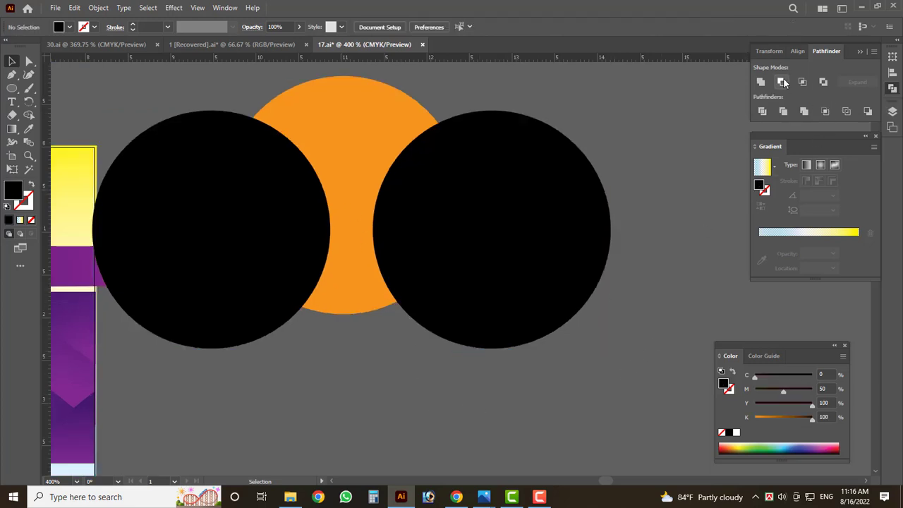
- Cut the black circles out of the orange circle with Minus Front, then undo it
{"action": "left_click", "coordinate": [550, 239]}
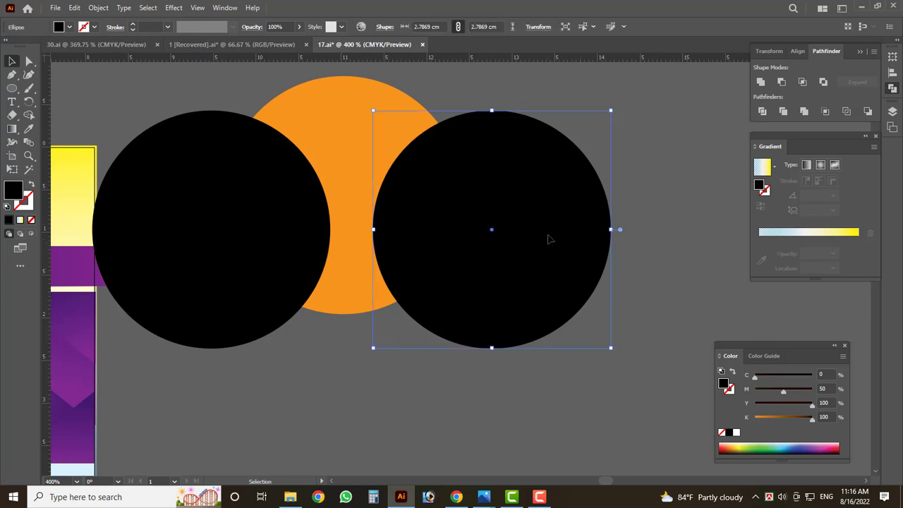
{"action": "left_click", "coordinate": [326, 274], "text": "shift"}
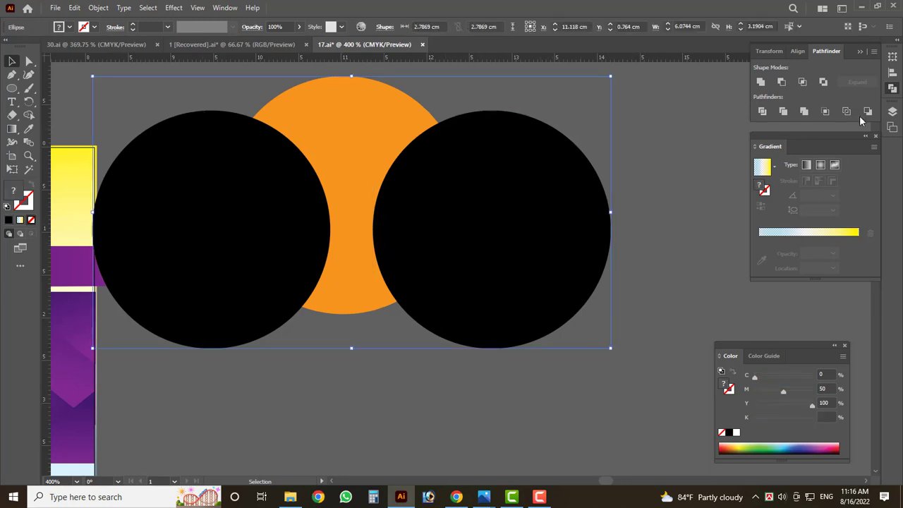
{"action": "left_click", "coordinate": [783, 82]}
{"action": "scroll", "coordinate": [460, 281], "scroll_direction": "up", "scroll_amount": 1}
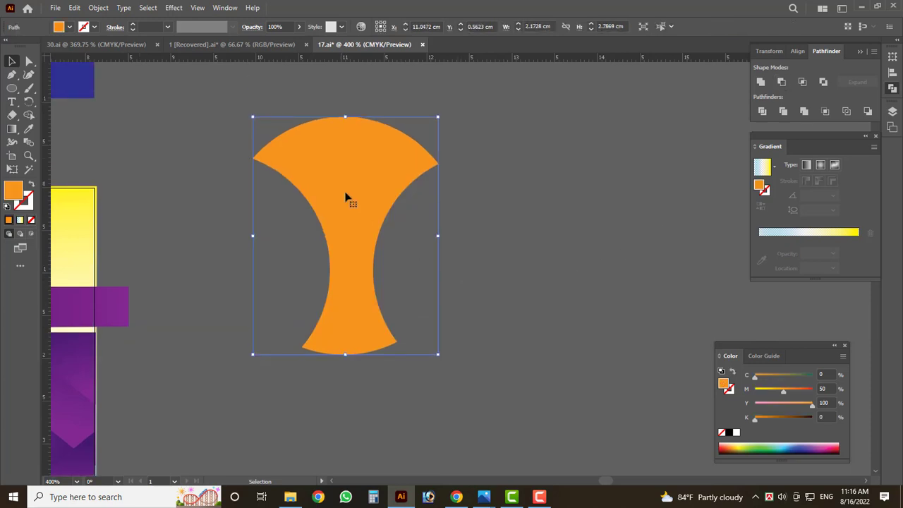
{"action": "left_click", "coordinate": [499, 262]}
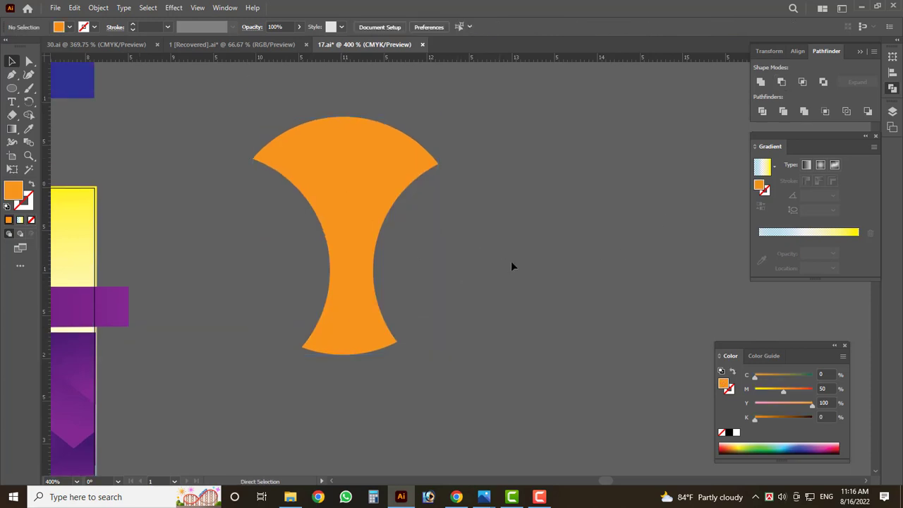
{"action": "key", "text": "ctrl+z"}
{"action": "scroll", "coordinate": [643, 285], "scroll_direction": "down", "scroll_amount": 1}
{"action": "left_click", "coordinate": [418, 393]}
- Slide the black circles inward to overlap and recolour the right one orange
{"action": "left_click_drag", "start_coordinate": [240, 256], "coordinate": [290, 247]}
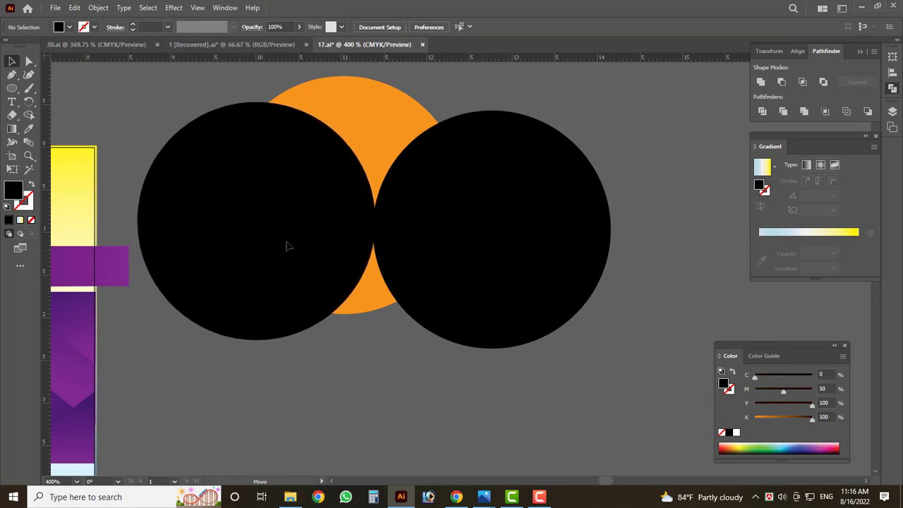
{"action": "left_click_drag", "start_coordinate": [538, 261], "coordinate": [472, 273]}
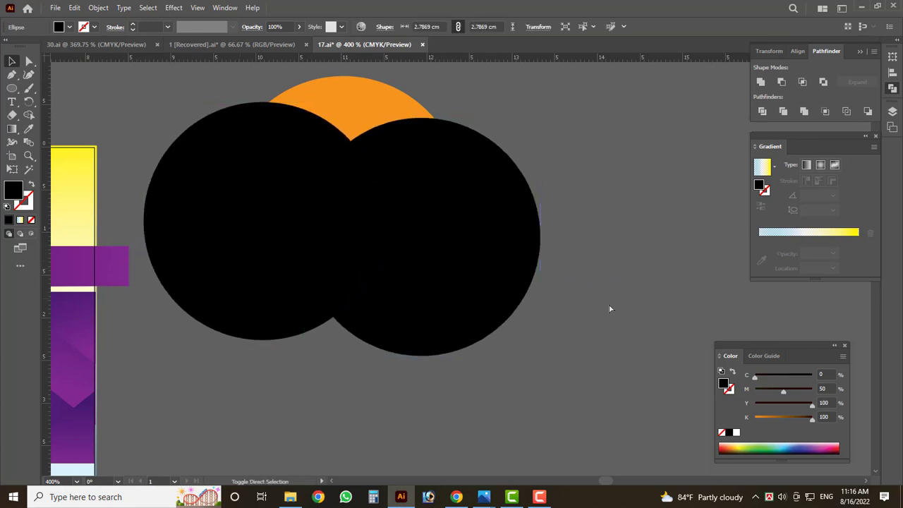
{"action": "left_click_drag", "start_coordinate": [789, 423], "coordinate": [687, 435]}
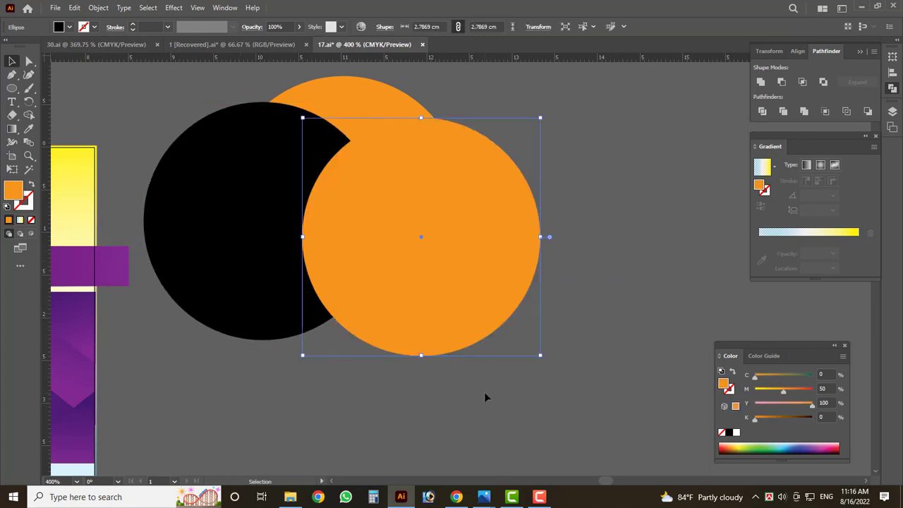
{"action": "left_click", "coordinate": [484, 392]}
- Subtract the front circles with Minus Front, then undo back to separate circles
{"action": "key", "text": "ctrl+a"}
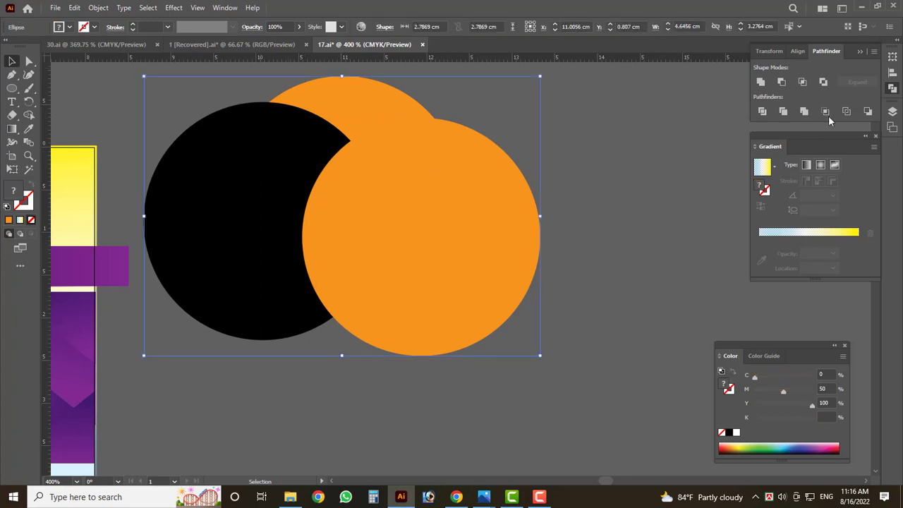
{"action": "left_click", "coordinate": [783, 83]}
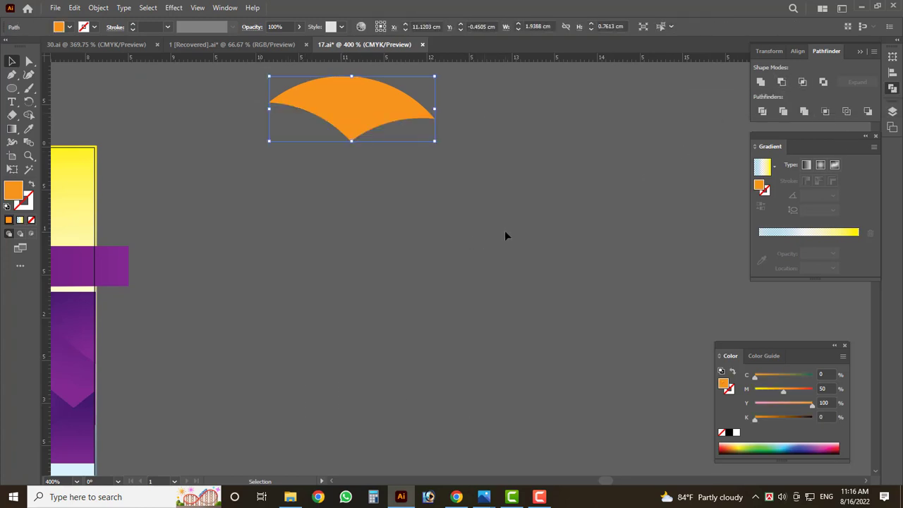
{"action": "scroll", "coordinate": [481, 229], "scroll_direction": "up", "scroll_amount": 2}
{"action": "left_click", "coordinate": [480, 234]}
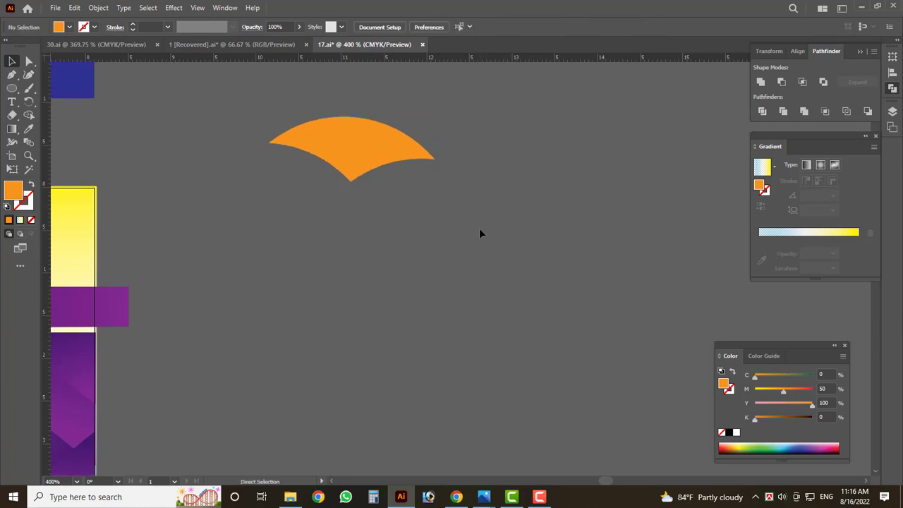
{"action": "key", "text": "ctrl+z"}
{"action": "key", "text": "ctrl+z"}
{"action": "scroll", "coordinate": [614, 244], "scroll_direction": "down", "scroll_amount": 2}
{"action": "key", "text": "ctrl+z"}
{"action": "key", "text": "ctrl+z"}
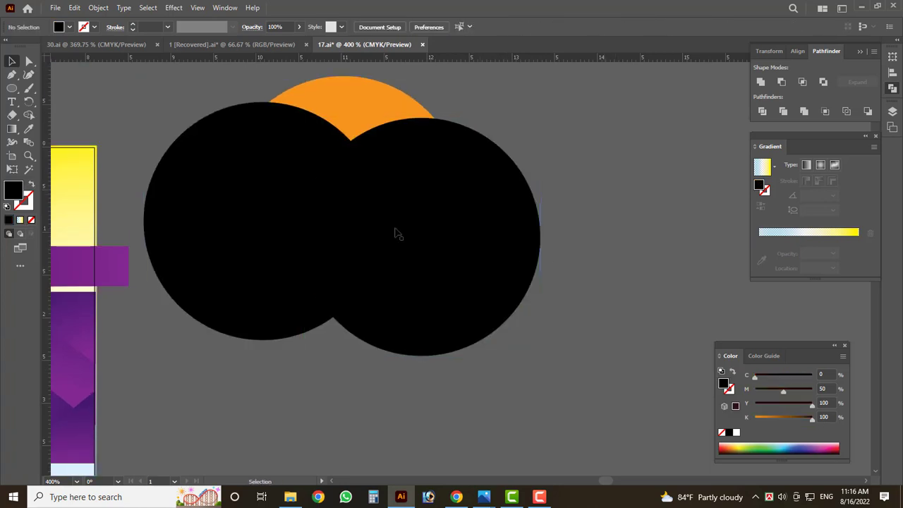
- Spread the two black circles out to the orange circle's left and right edges
{"action": "left_click", "coordinate": [395, 229]}
{"action": "left_click_drag", "start_coordinate": [501, 233], "coordinate": [573, 238]}
{"action": "left_click_drag", "start_coordinate": [360, 240], "coordinate": [310, 240]}
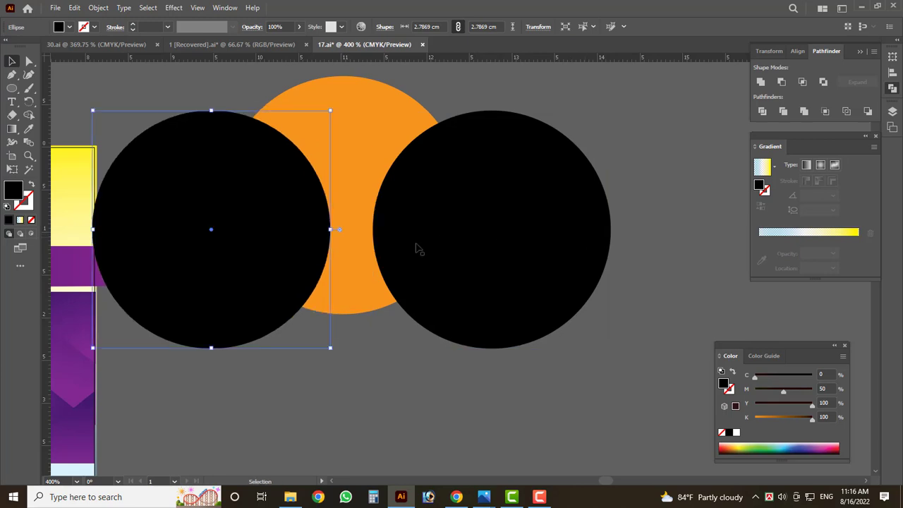
{"action": "key", "text": "ctrl+minus"}
{"action": "key", "text": "ctrl+minus"}
{"action": "left_click", "coordinate": [584, 282]}
{"action": "key", "text": "ctrl+minus"}
- Remove the spare lower black circle
{"action": "scroll", "coordinate": [491, 271], "scroll_direction": "up", "scroll_amount": 2}
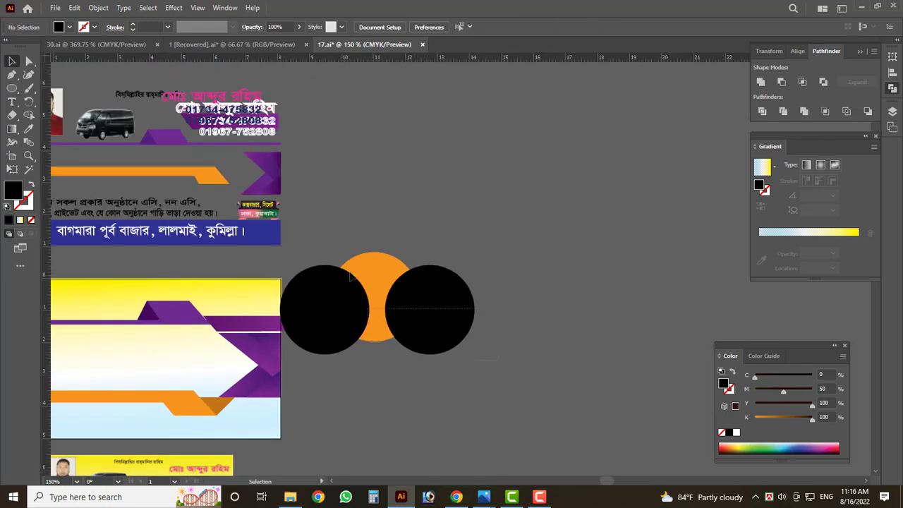
{"action": "mouse_move", "coordinate": [268, 367]}
{"action": "left_mouse_down"}
{"action": "mouse_move", "coordinate": [427, 323]}
{"action": "mouse_move", "coordinate": [533, 216]}
{"action": "left_mouse_up"}
{"action": "left_click", "coordinate": [558, 334]}
{"action": "key", "text": "ctrl+plus"}
{"action": "key", "text": "ctrl+plus"}
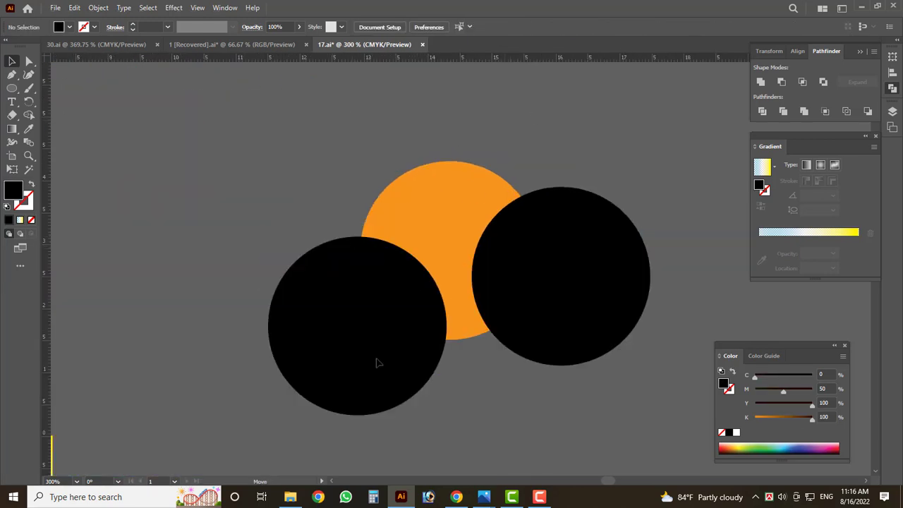
{"action": "left_click_drag", "start_coordinate": [377, 363], "coordinate": [399, 374]}
{"action": "key", "text": "ctrl+z"}
- Overlap the black circle on the orange one and subtract it into an orange crescent
{"action": "left_click_drag", "start_coordinate": [395, 226], "coordinate": [308, 237]}
{"action": "mouse_move", "coordinate": [559, 252]}
{"action": "left_mouse_down"}
{"action": "mouse_move", "coordinate": [458, 242]}
{"action": "mouse_move", "coordinate": [416, 227]}
{"action": "left_mouse_up"}
{"action": "key", "text": "ctrl+a"}
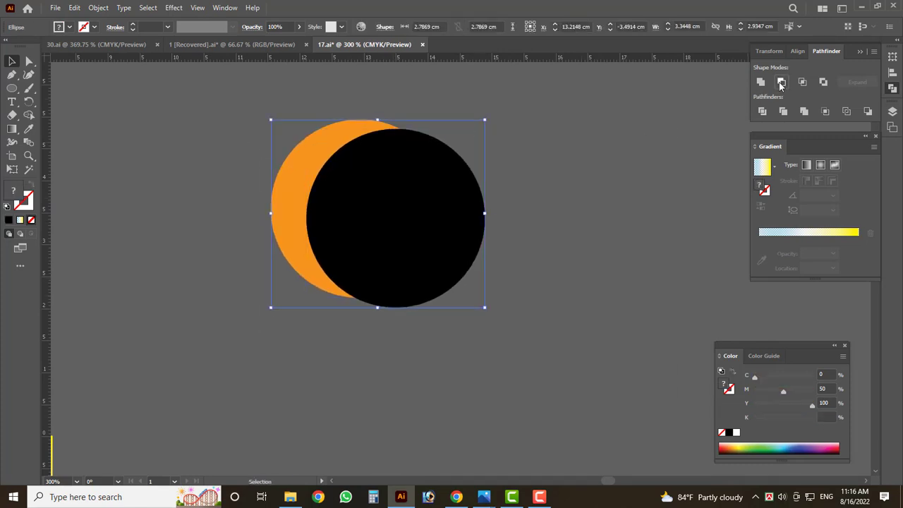
{"action": "left_click", "coordinate": [781, 82]}
{"action": "scroll", "coordinate": [531, 310], "scroll_direction": "up", "scroll_amount": 2}
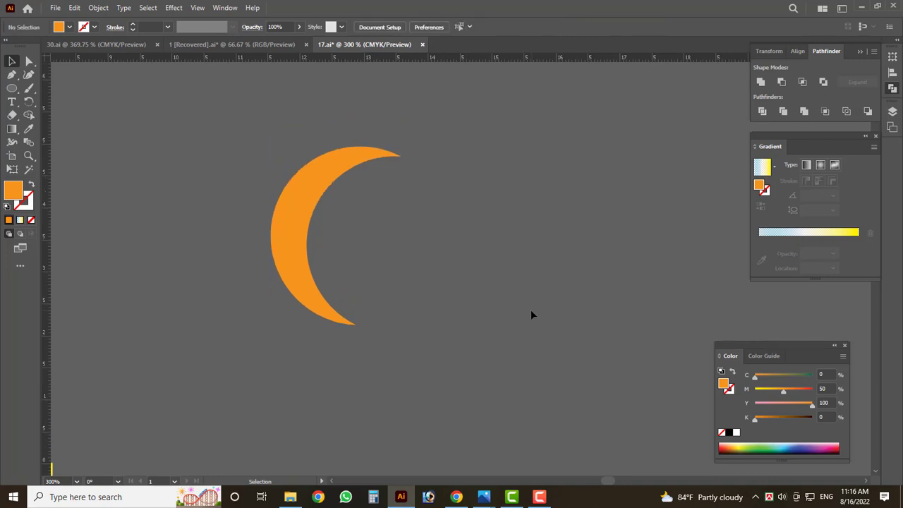
- Draw a trial star inside the crescent, shrink it, then delete it
{"action": "right_click", "coordinate": [12, 88]}
{"action": "left_click", "coordinate": [59, 129]}
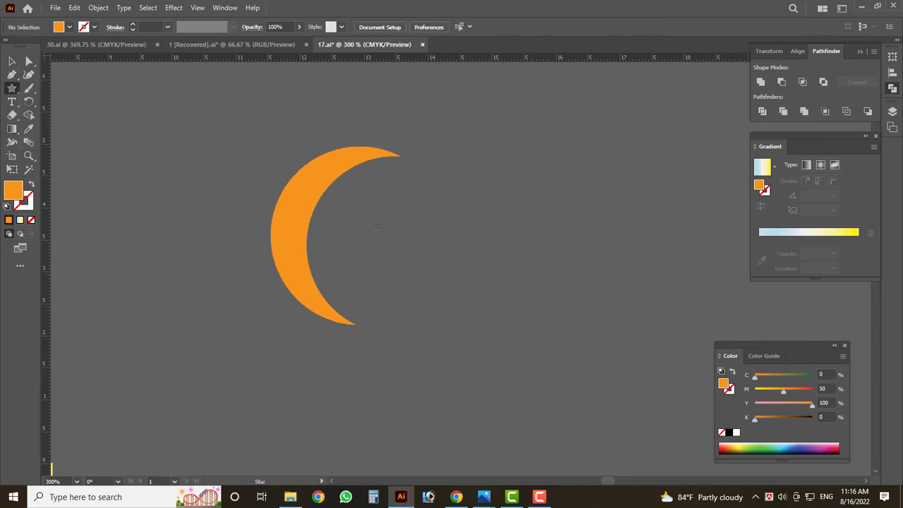
{"action": "left_click_drag", "start_coordinate": [387, 222], "coordinate": [409, 263]}
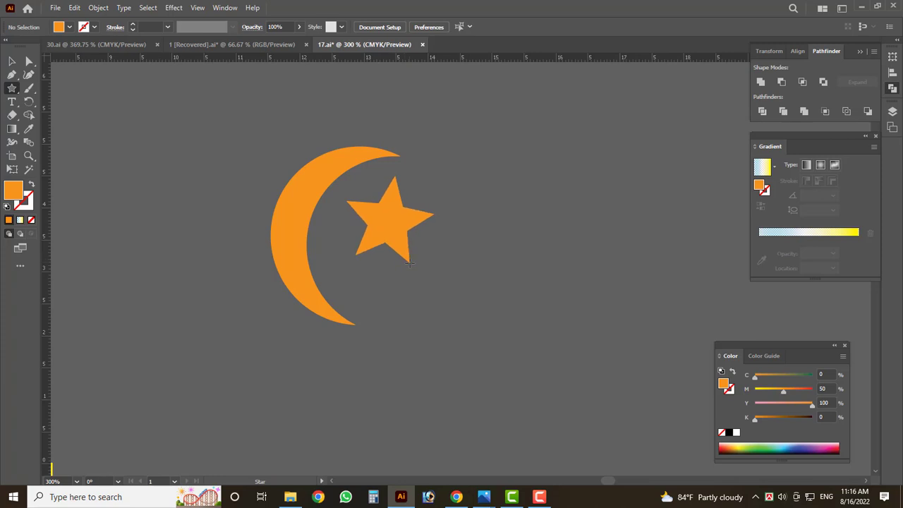
{"action": "key", "text": "v"}
{"action": "scroll", "coordinate": [431, 235], "scroll_direction": "up", "scroll_amount": 2}
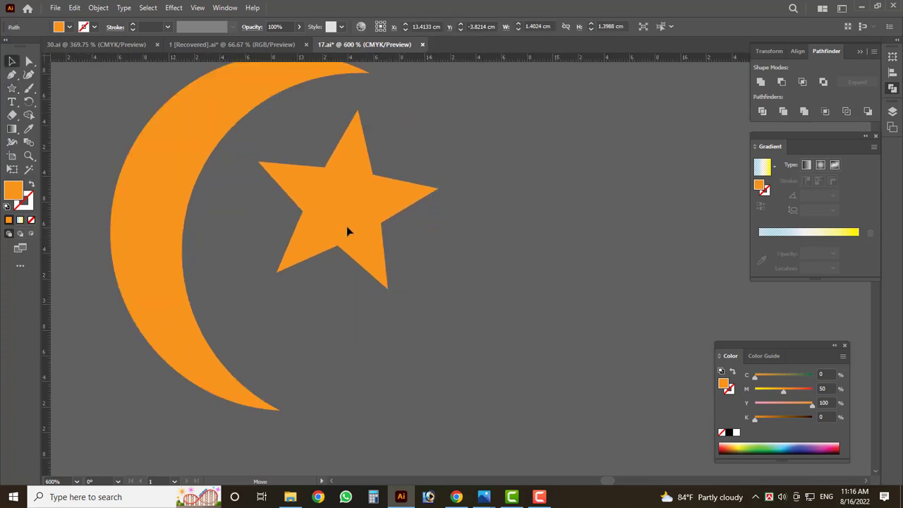
{"action": "left_click_drag", "start_coordinate": [429, 236], "coordinate": [389, 238]}
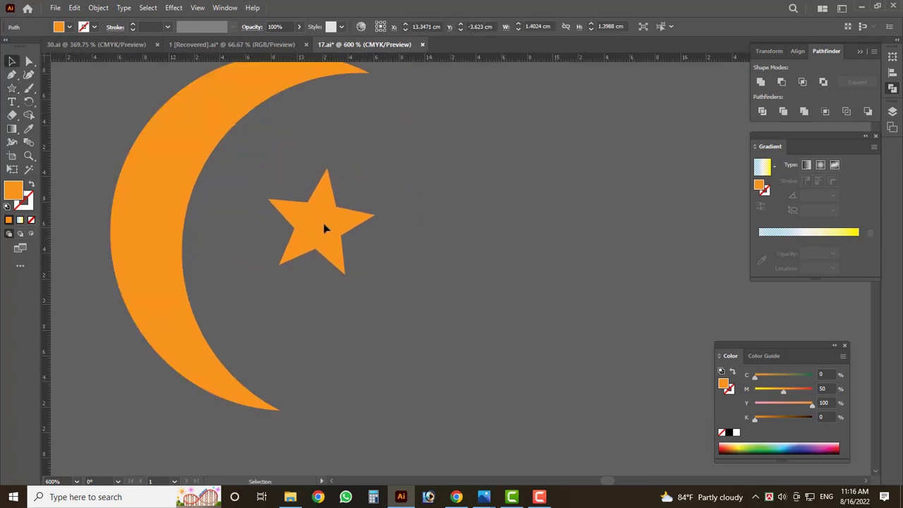
{"action": "scroll", "coordinate": [323, 227], "scroll_direction": "down", "scroll_amount": 3}
{"action": "left_click", "coordinate": [289, 253]}
{"action": "scroll", "coordinate": [288, 253], "scroll_direction": "up", "scroll_amount": 2}
{"action": "left_click", "coordinate": [302, 223]}
{"action": "key", "text": "Delete"}
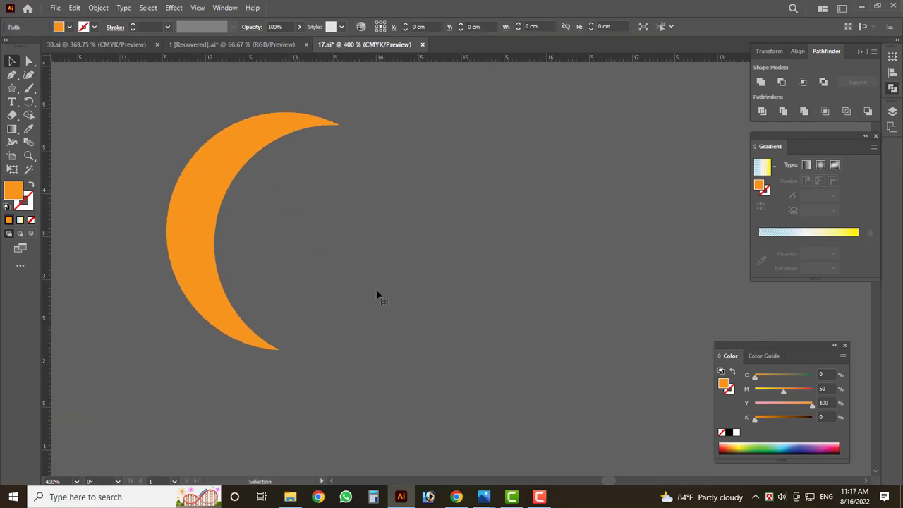
- Undo the crescent back to separate circles and overlap the black one on the orange
{"action": "left_click", "coordinate": [212, 204]}
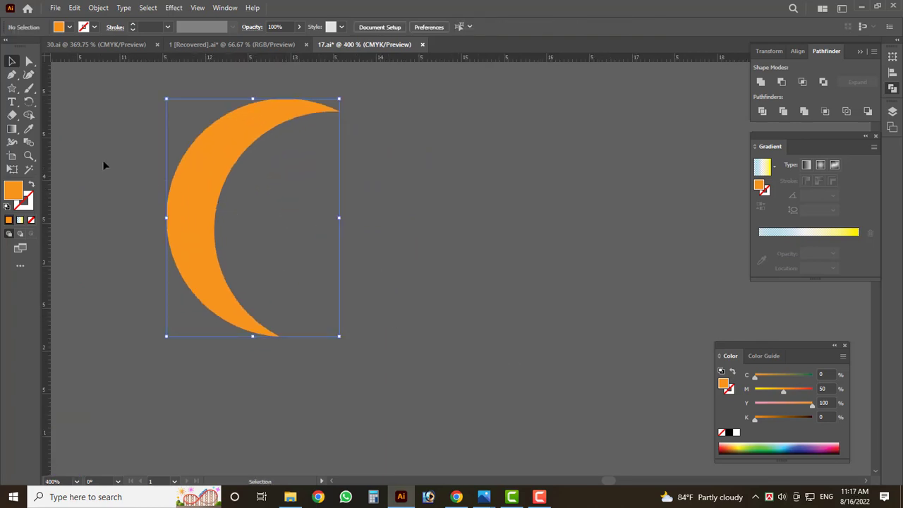
{"action": "key", "text": "ctrl+z"}
{"action": "key", "text": "ctrl+z"}
{"action": "key", "text": "ctrl+z"}
{"action": "key", "text": "ctrl+z"}
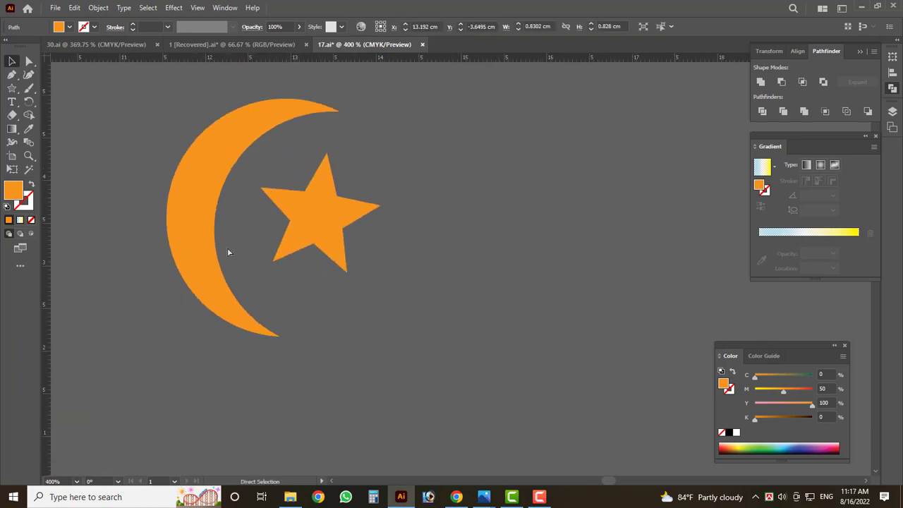
{"action": "key", "text": "ctrl+z"}
{"action": "key", "text": "ctrl+z"}
{"action": "key", "text": "ctrl+z"}
{"action": "key", "text": "ctrl+z"}
{"action": "left_click_drag", "start_coordinate": [525, 323], "coordinate": [371, 241]}
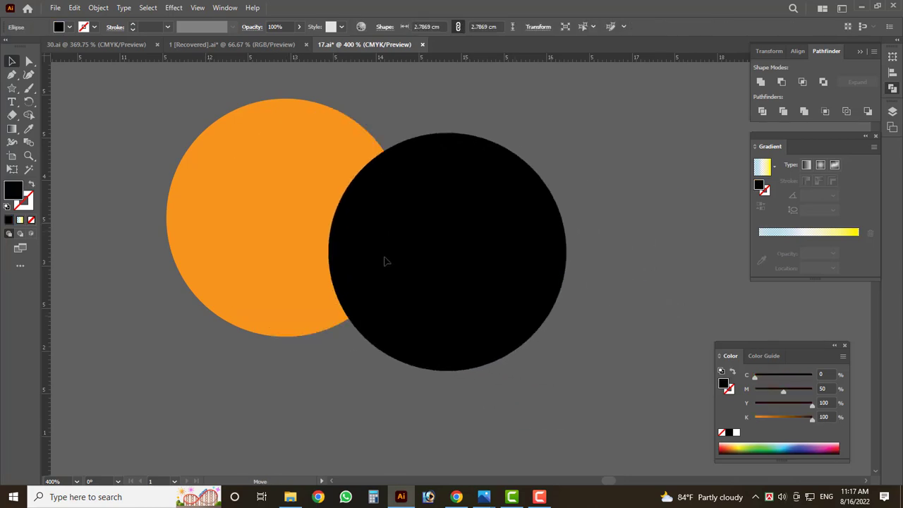
{"action": "left_click_drag", "start_coordinate": [418, 352], "coordinate": [242, 180]}
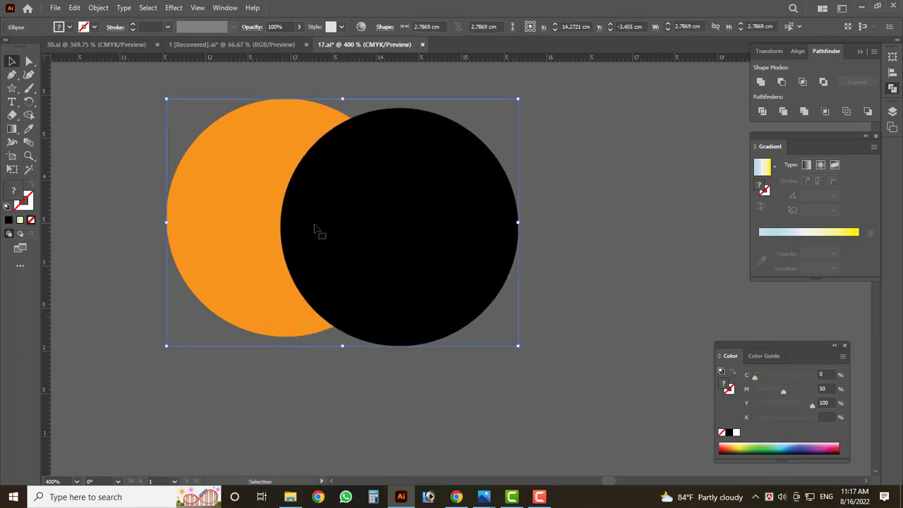
{"action": "left_click_drag", "start_coordinate": [419, 410], "coordinate": [205, 125]}
- Set both circles to 30% opacity, rotate them slightly, and try Intersect before undoing
{"action": "left_click", "coordinate": [299, 27]}
{"action": "left_click_drag", "start_coordinate": [261, 44], "coordinate": [271, 44]}
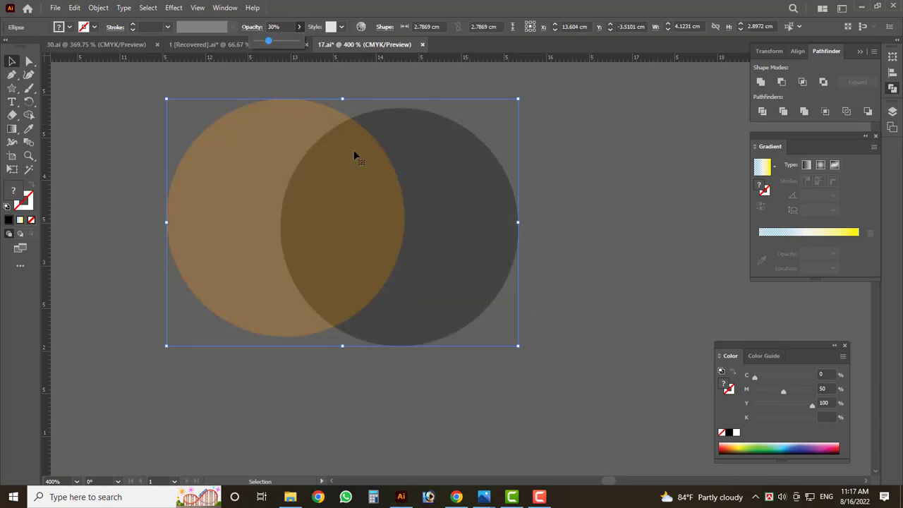
{"action": "left_click", "coordinate": [526, 261]}
{"action": "left_click_drag", "start_coordinate": [465, 416], "coordinate": [329, 159]}
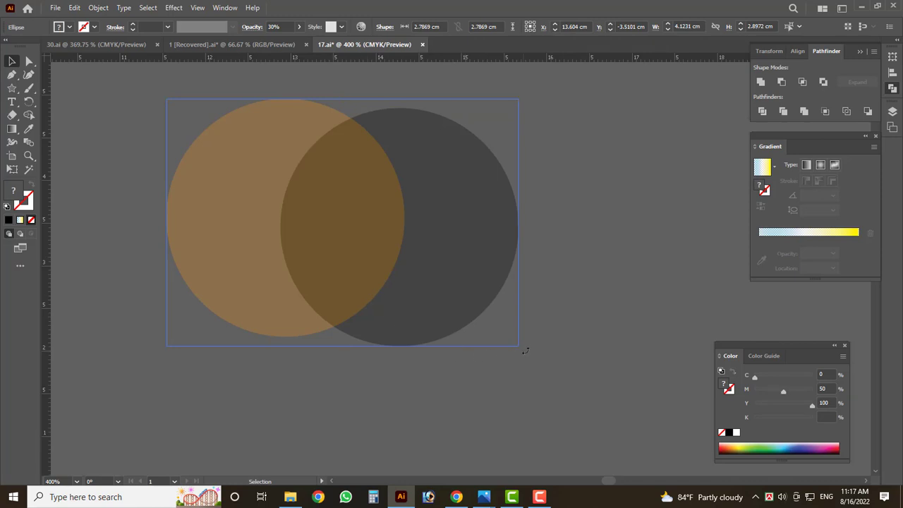
{"action": "mouse_move", "coordinate": [526, 350]}
{"action": "left_mouse_down"}
{"action": "mouse_move", "coordinate": [529, 331]}
{"action": "mouse_move", "coordinate": [526, 344]}
{"action": "left_mouse_up"}
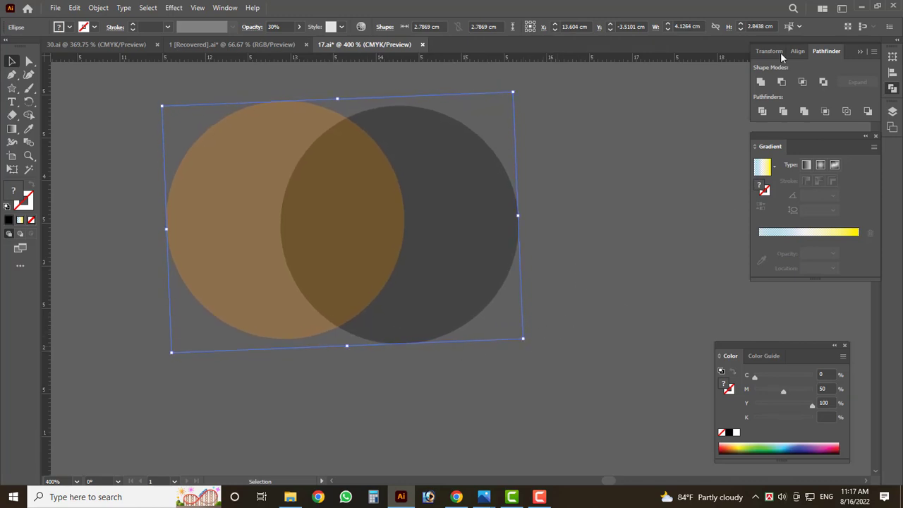
{"action": "left_click", "coordinate": [803, 82]}
{"action": "left_click", "coordinate": [525, 274]}
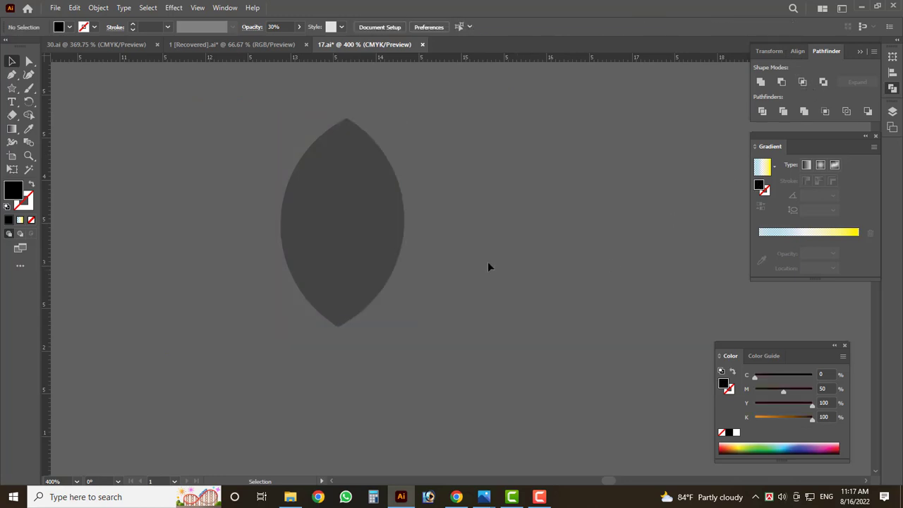
{"action": "key", "text": "ctrl+z"}
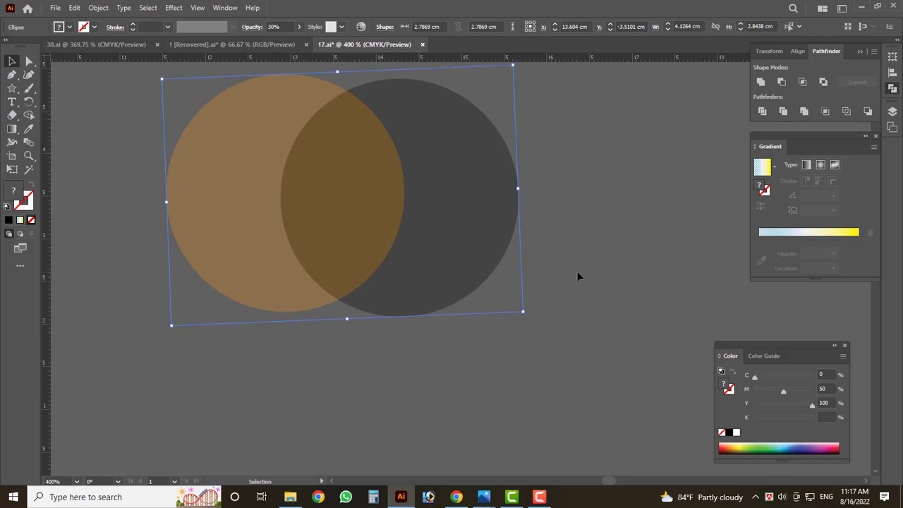
{"action": "left_click", "coordinate": [576, 271]}
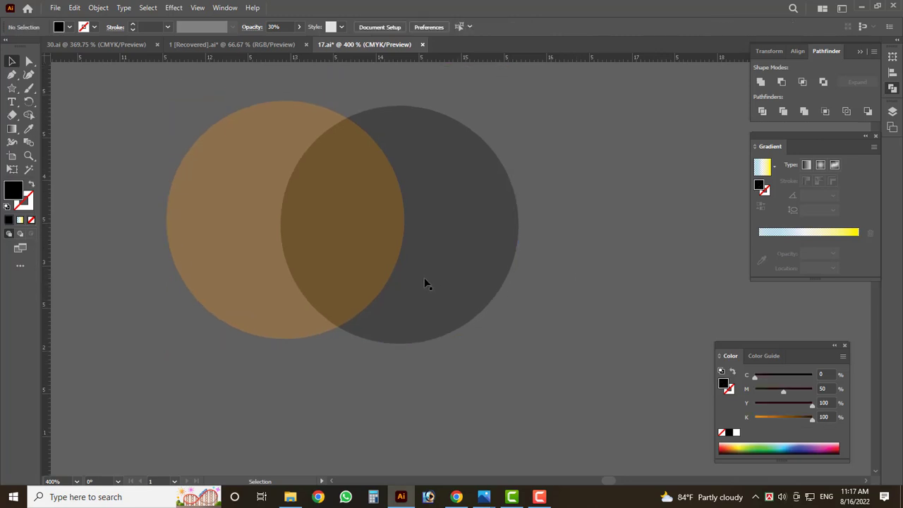
- Nudge the black circle right, restore both circles to 100% opacity, and apply Minus Front
{"action": "left_click_drag", "start_coordinate": [427, 283], "coordinate": [442, 282]}
{"action": "left_click", "coordinate": [550, 373]}
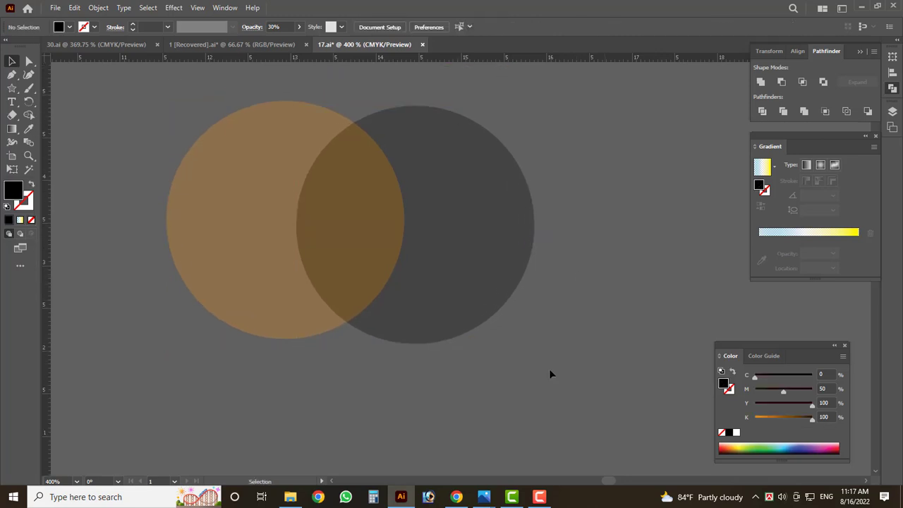
{"action": "key", "text": "ctrl+a"}
{"action": "left_click", "coordinate": [299, 26]}
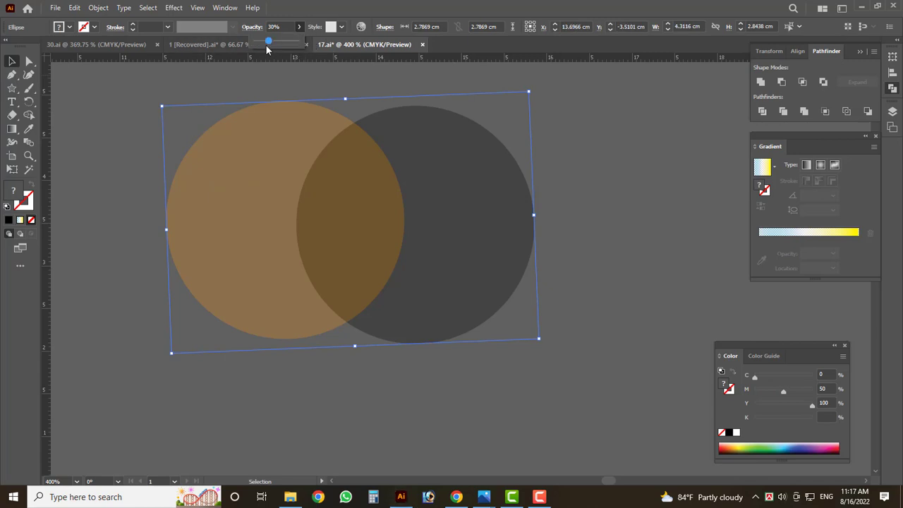
{"action": "left_click_drag", "start_coordinate": [312, 45], "coordinate": [577, 344]}
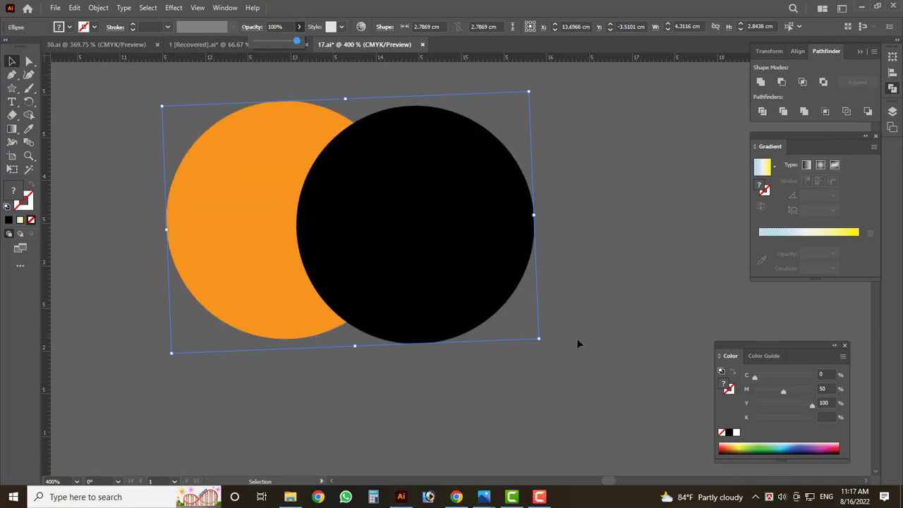
{"action": "left_click", "coordinate": [783, 85]}
- Intersect the two circles into a black lens-shaped leaf and nudge it up-right
{"action": "left_click", "coordinate": [592, 250]}
{"action": "key", "text": "ctrl+z"}
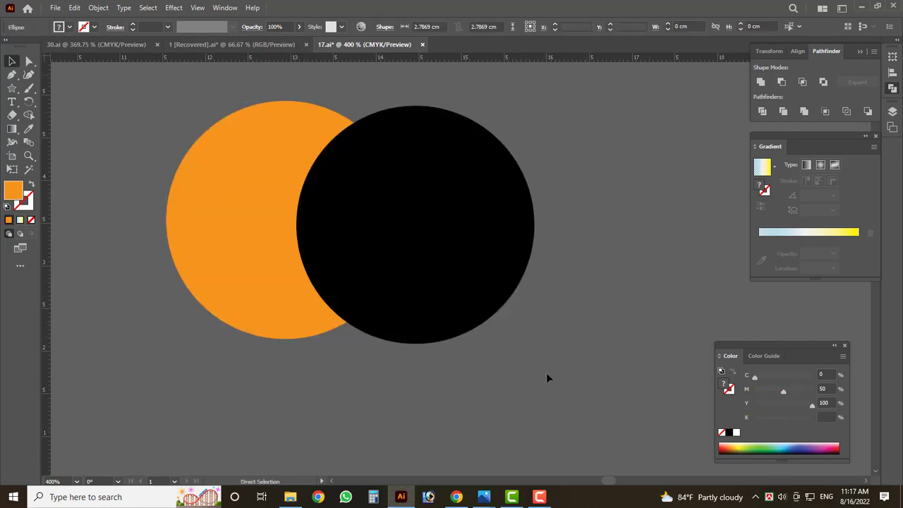
{"action": "key", "text": "ctrl+a"}
{"action": "left_click", "coordinate": [802, 82]}
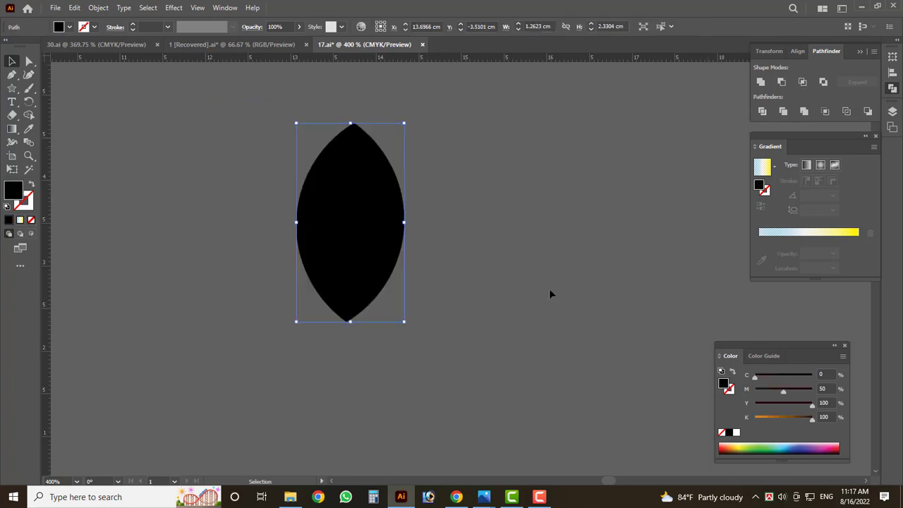
{"action": "left_click_drag", "start_coordinate": [349, 222], "coordinate": [364, 214]}
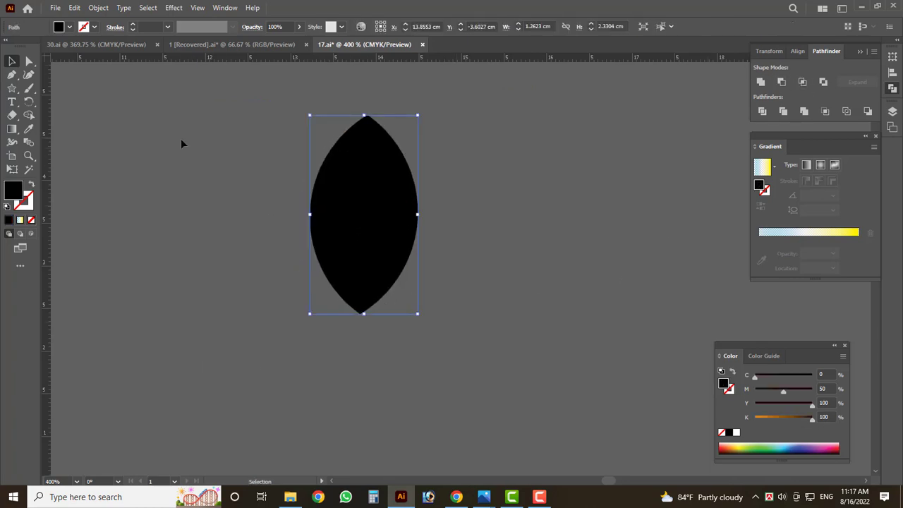
- Draw a thin vein path with the Pen tool inside the leaf
{"action": "left_click", "coordinate": [12, 74]}
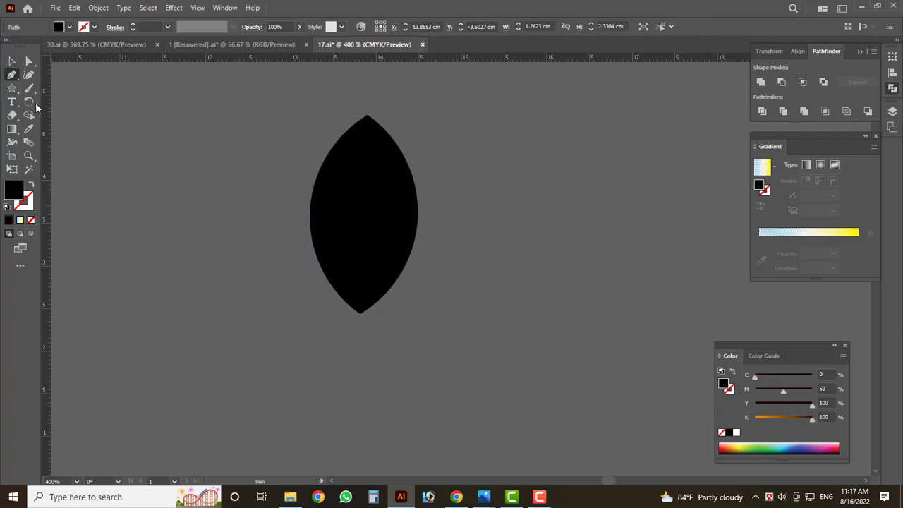
{"action": "left_click", "coordinate": [353, 311]}
{"action": "left_click", "coordinate": [360, 160]}
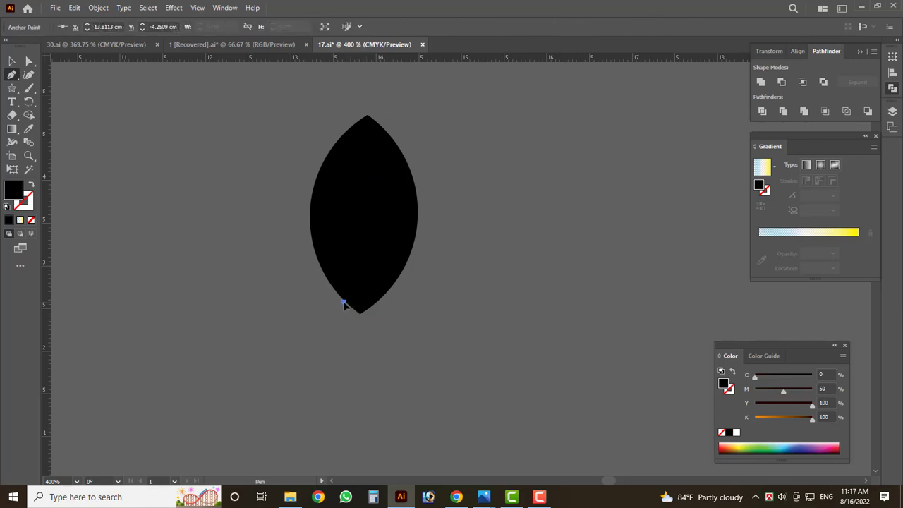
{"action": "scroll", "coordinate": [346, 308], "scroll_direction": "up", "scroll_amount": 1}
{"action": "scroll", "coordinate": [356, 316], "scroll_direction": "up", "scroll_amount": 2}
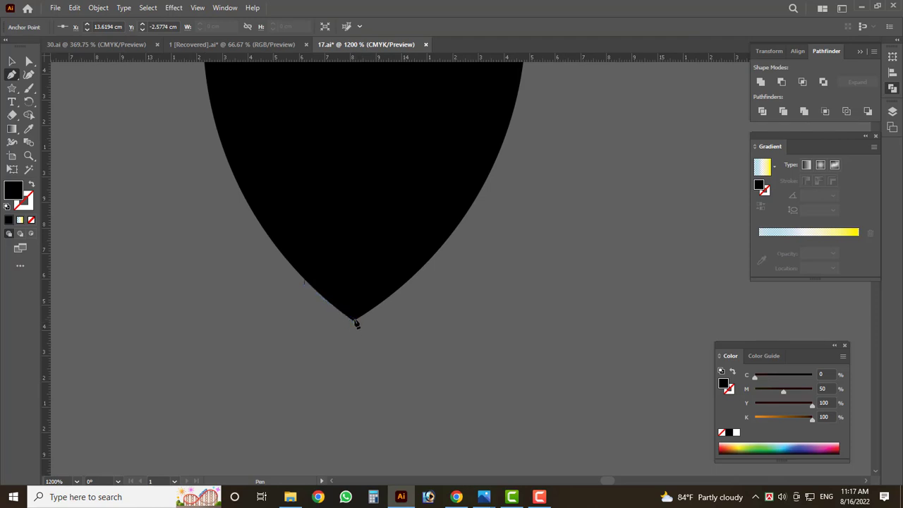
{"action": "scroll", "coordinate": [393, 300], "scroll_direction": "down", "scroll_amount": 1}
{"action": "scroll", "coordinate": [393, 300], "scroll_direction": "down", "scroll_amount": 2}
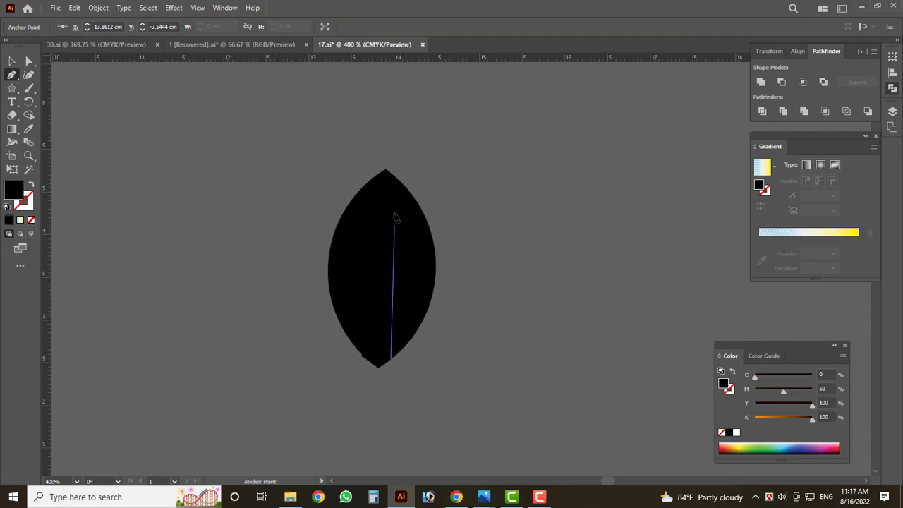
{"action": "left_click", "coordinate": [385, 200]}
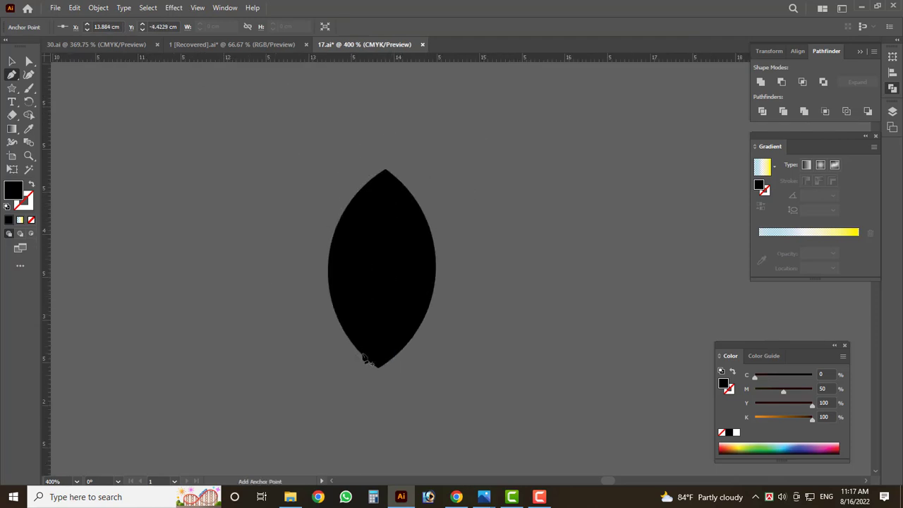
{"action": "left_click", "coordinate": [12, 62]}
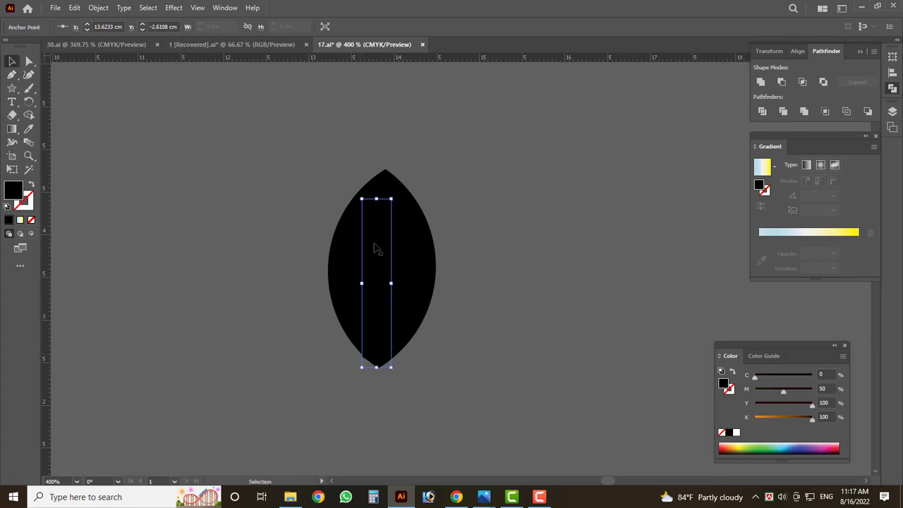
{"action": "left_click_drag", "start_coordinate": [376, 248], "coordinate": [157, 202]}
{"action": "key", "text": "ctrl+z"}
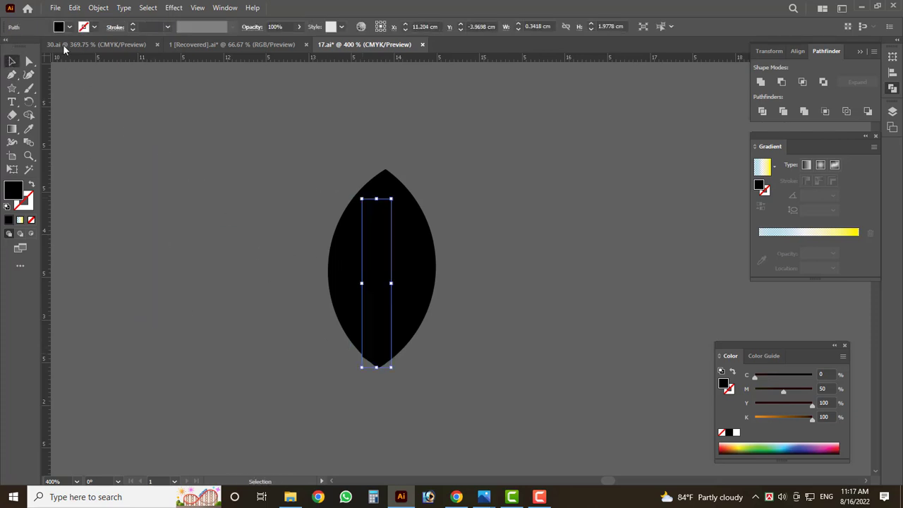
- Fill the vein white and pull its anchor up into a sharp tip
{"action": "left_click", "coordinate": [69, 27]}
{"action": "left_click", "coordinate": [25, 47]}
{"action": "scroll", "coordinate": [381, 216], "scroll_direction": "up", "scroll_amount": 3}
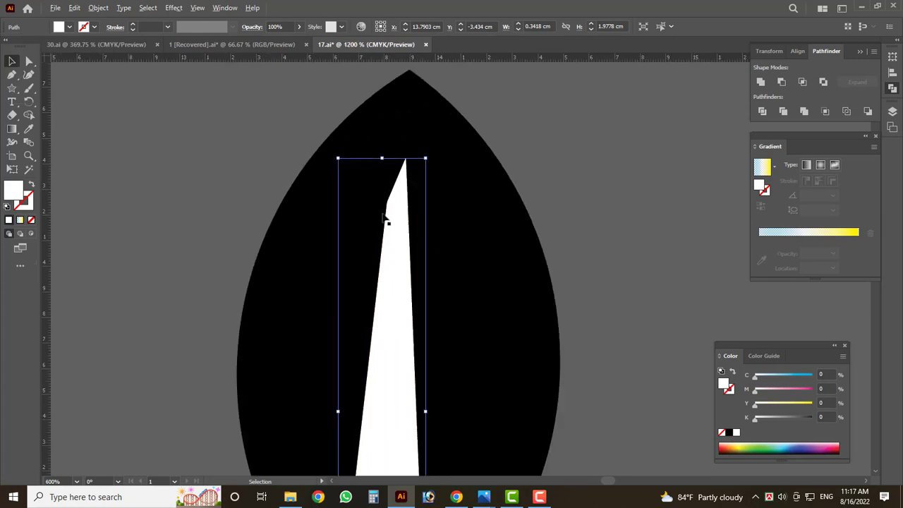
{"action": "key", "text": "a"}
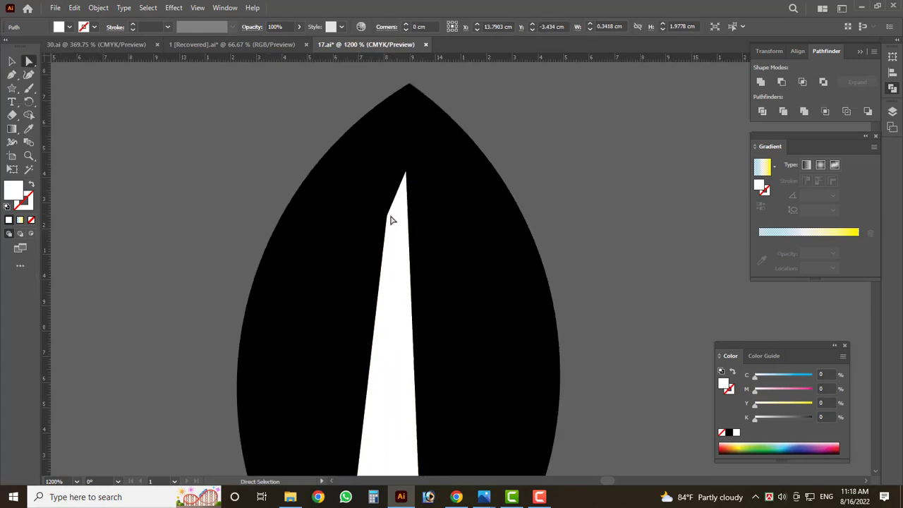
{"action": "left_click_drag", "start_coordinate": [387, 217], "coordinate": [405, 174]}
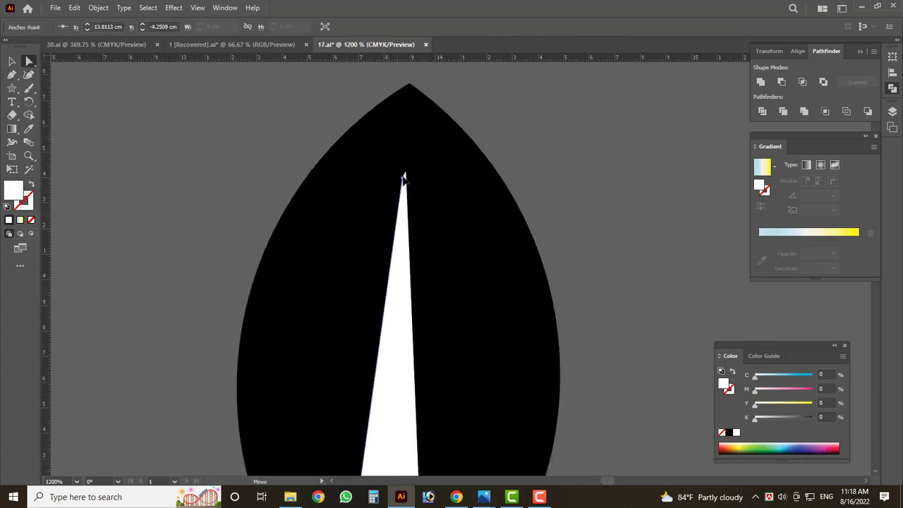
{"action": "scroll", "coordinate": [406, 174], "scroll_direction": "down", "scroll_amount": 5}
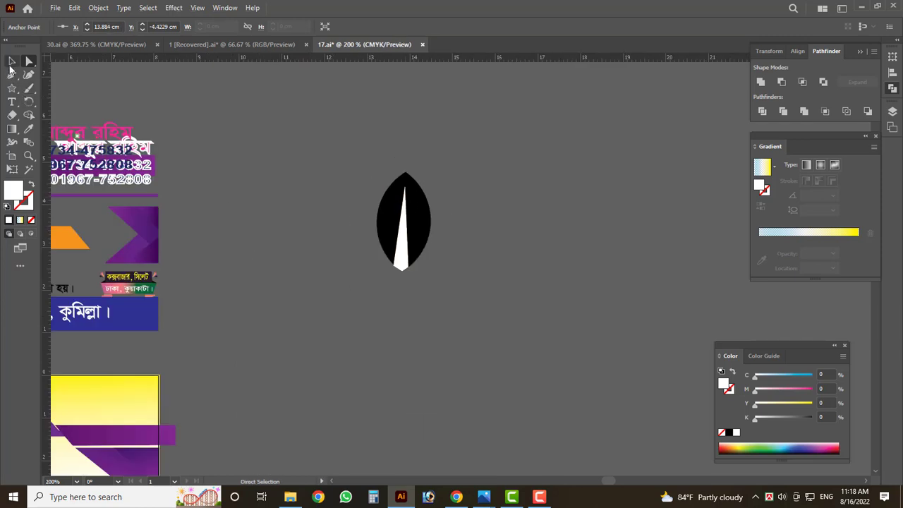
{"action": "left_click", "coordinate": [11, 62]}
{"action": "scroll", "coordinate": [423, 231], "scroll_direction": "up", "scroll_amount": 2}
{"action": "left_click", "coordinate": [374, 244]}
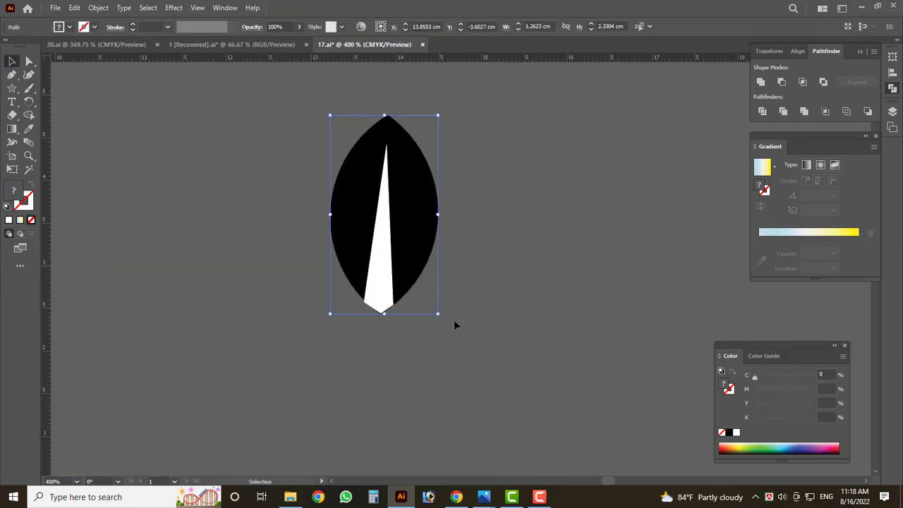
- Rotate the leaf about 50° clockwise and draw a curved side vein up from the midrib
{"action": "left_click_drag", "start_coordinate": [439, 319], "coordinate": [345, 321]}
{"action": "key", "text": "p"}
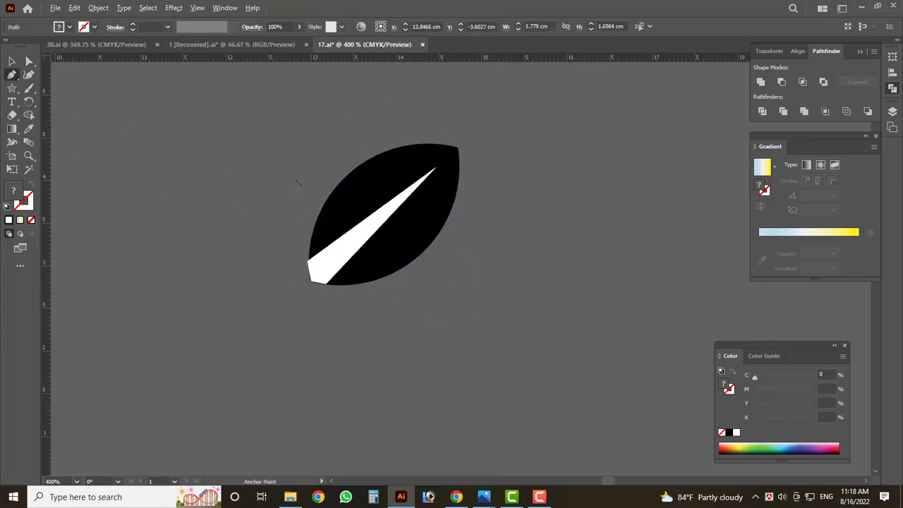
{"action": "scroll", "coordinate": [379, 305], "scroll_direction": "up", "scroll_amount": 2}
{"action": "left_click_drag", "start_coordinate": [376, 248], "coordinate": [394, 196]}
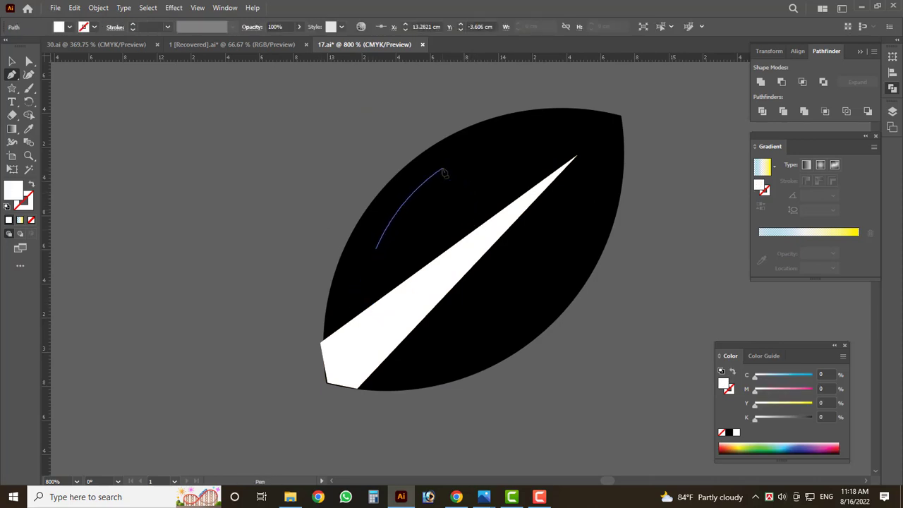
{"action": "key", "text": "ctrl+z"}
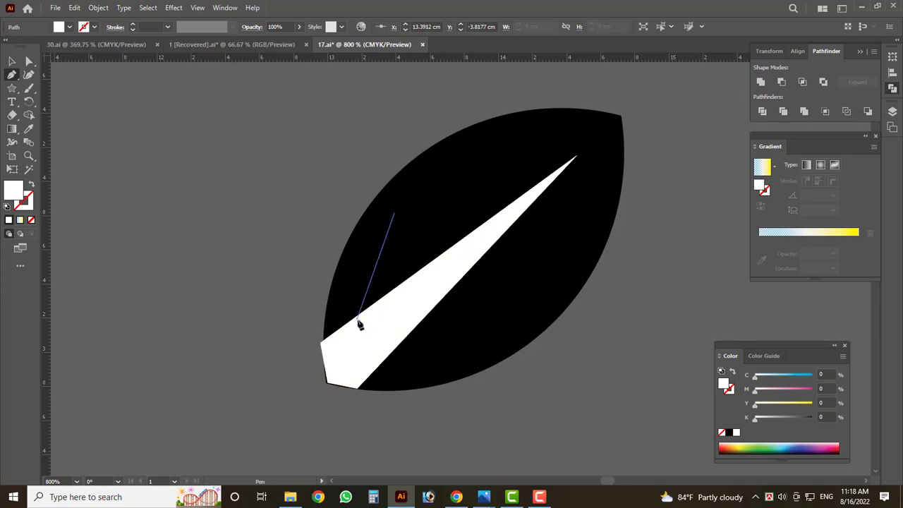
{"action": "mouse_move", "coordinate": [359, 313]}
{"action": "left_mouse_down"}
{"action": "mouse_move", "coordinate": [365, 375]}
{"action": "mouse_move", "coordinate": [362, 313]}
{"action": "left_mouse_up"}
{"action": "left_click", "coordinate": [13, 62]}
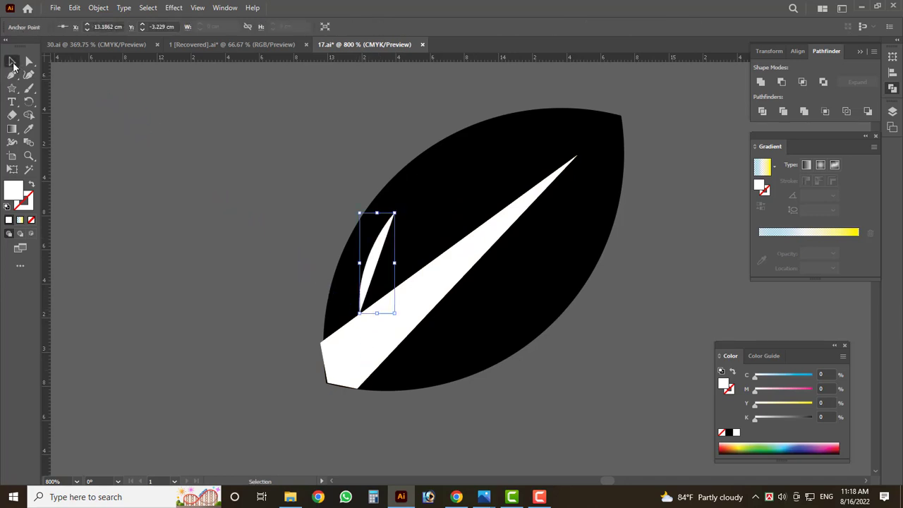
- Delete the duplicated vein copy and turn the remaining vein's white fill into a stroke
{"action": "scroll", "coordinate": [359, 282], "scroll_direction": "up", "scroll_amount": 2}
{"action": "scroll", "coordinate": [365, 281], "scroll_direction": "down", "scroll_amount": 2}
{"action": "left_click_drag", "start_coordinate": [366, 276], "coordinate": [444, 222]}
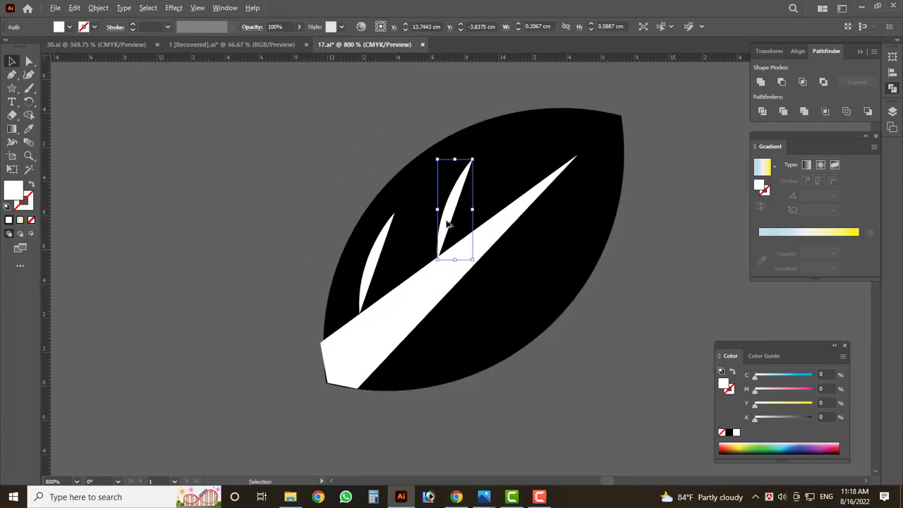
{"action": "scroll", "coordinate": [446, 229], "scroll_direction": "up", "scroll_amount": 1}
{"action": "scroll", "coordinate": [343, 296], "scroll_direction": "up", "scroll_amount": 1}
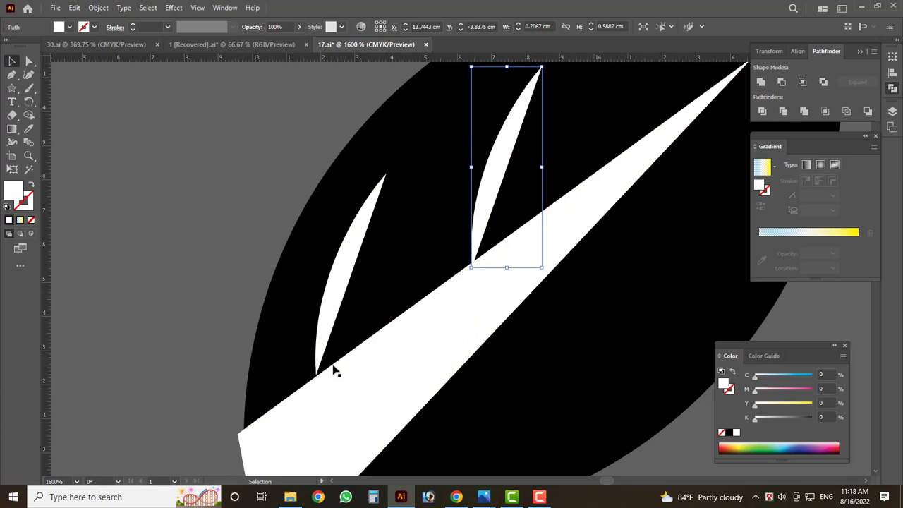
{"action": "key", "text": "Delete"}
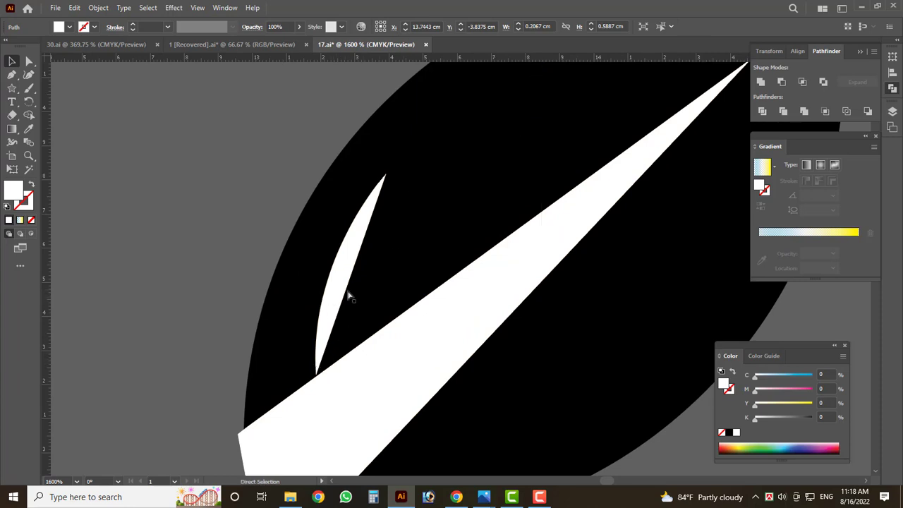
{"action": "left_click", "coordinate": [338, 288]}
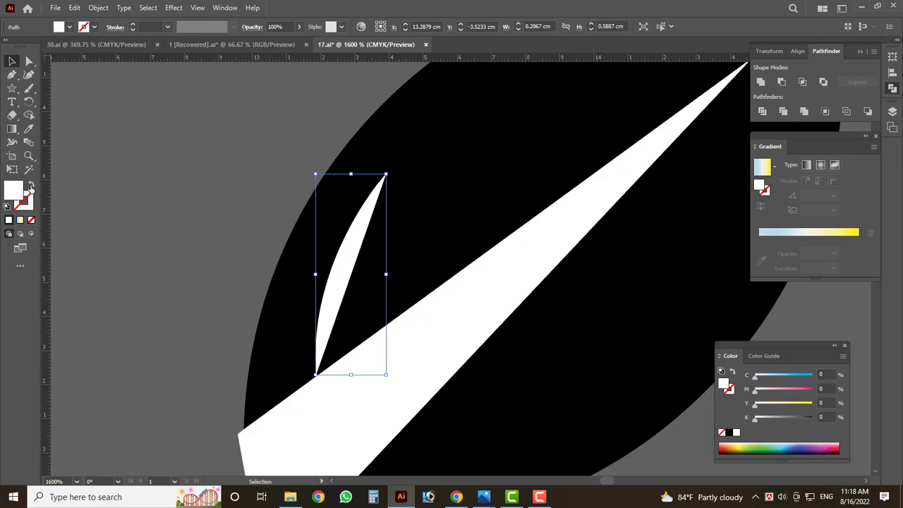
{"action": "left_click", "coordinate": [31, 187]}
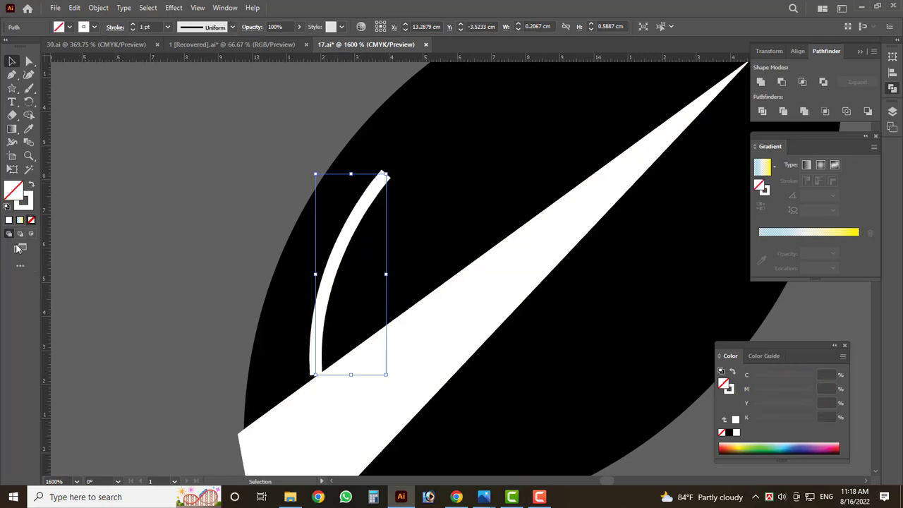
- Give the curved side vein no fill and a white stroke
{"action": "left_click", "coordinate": [68, 27]}
{"action": "left_click", "coordinate": [31, 186]}
{"action": "left_click", "coordinate": [69, 27]}
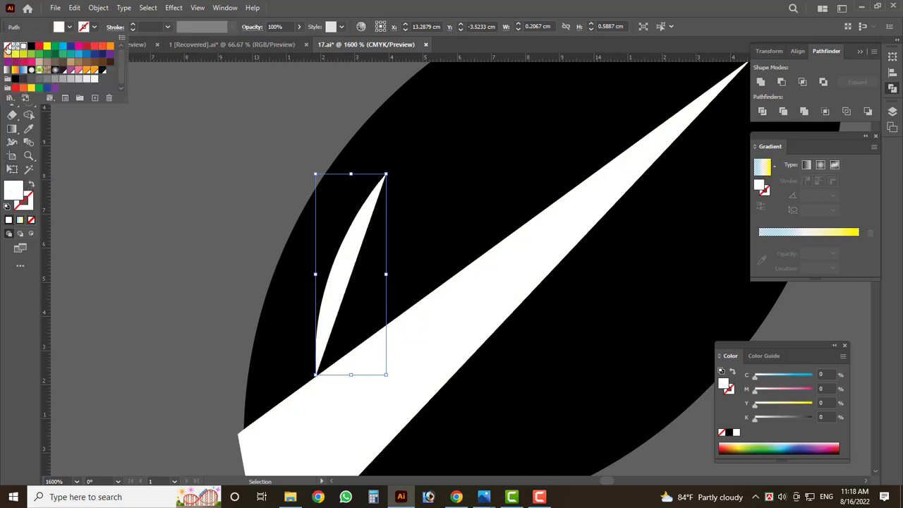
{"action": "left_click", "coordinate": [8, 45]}
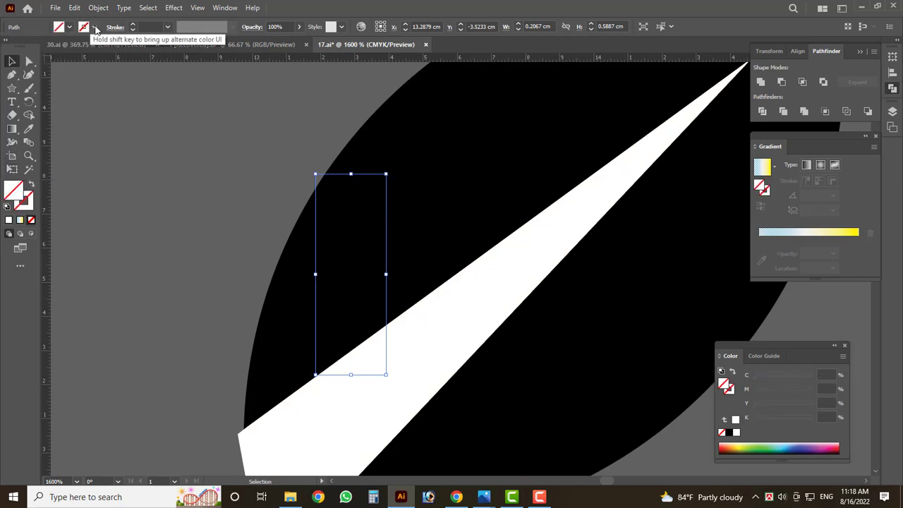
{"action": "left_click", "coordinate": [95, 27]}
{"action": "left_click", "coordinate": [24, 46]}
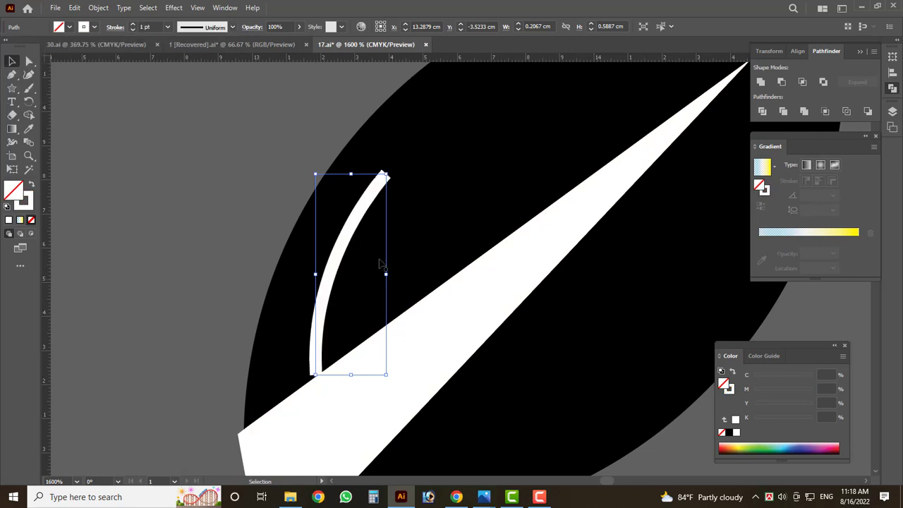
{"action": "left_click", "coordinate": [124, 245]}
{"action": "left_click", "coordinate": [327, 295]}
- Apply a tapering stroke profile to the vein, rotate it, and add a smaller copy up the midrib
{"action": "left_click", "coordinate": [232, 27]}
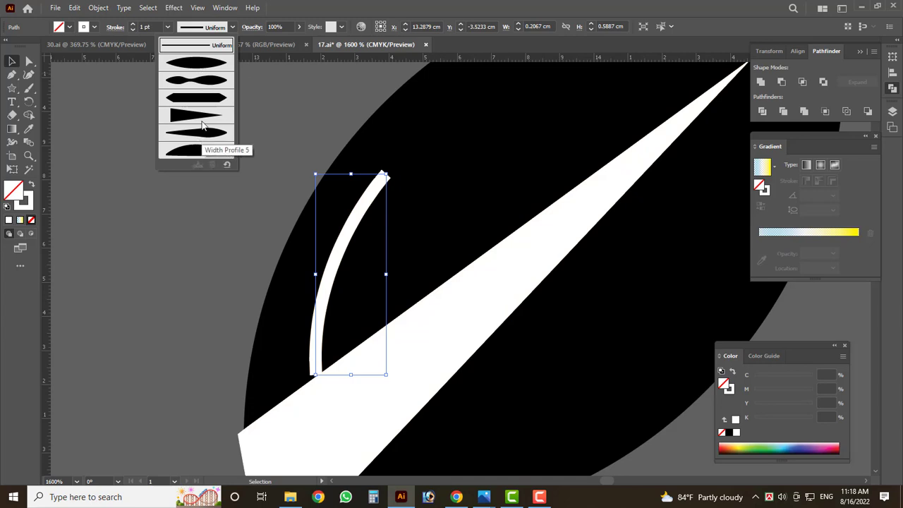
{"action": "left_click", "coordinate": [196, 117]}
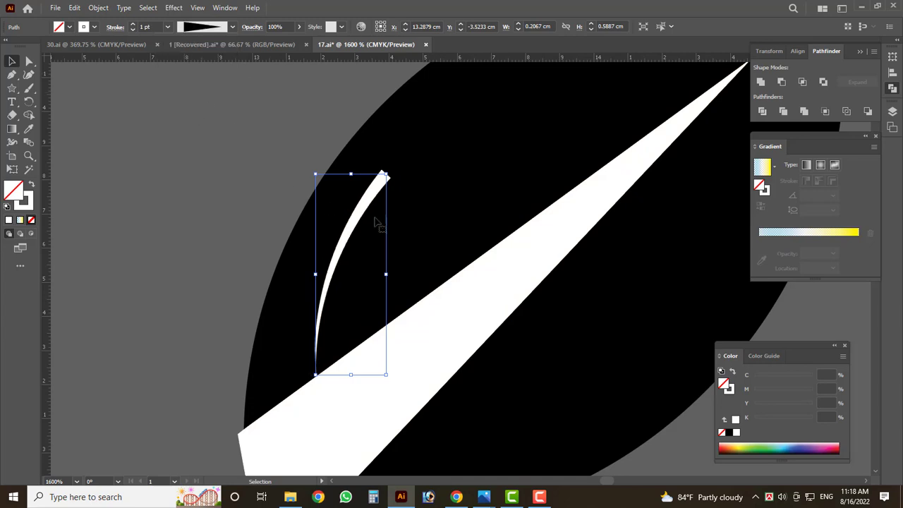
{"action": "left_click_drag", "start_coordinate": [392, 276], "coordinate": [194, 301]}
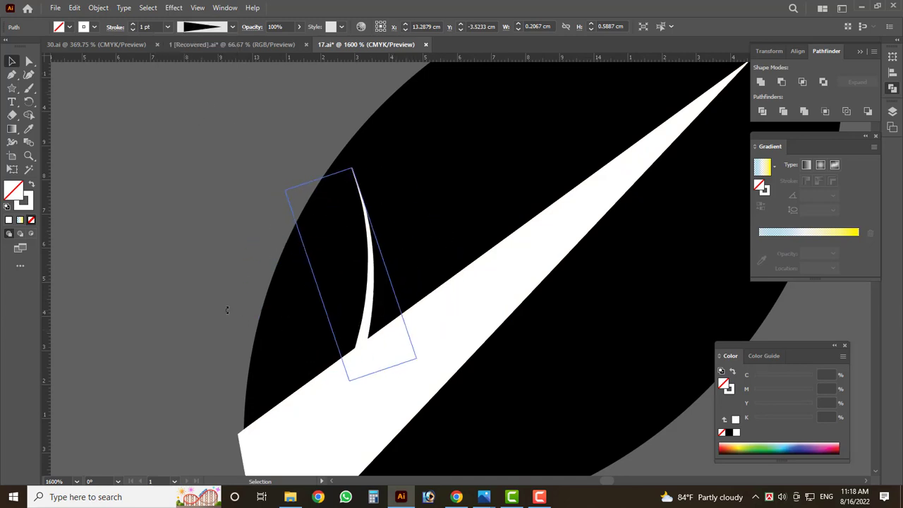
{"action": "scroll", "coordinate": [195, 301], "scroll_direction": "down", "scroll_amount": 1}
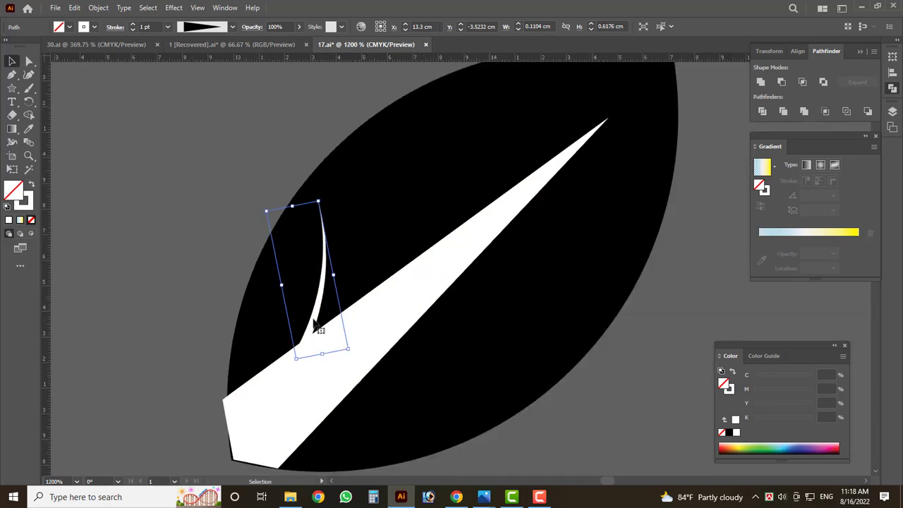
{"action": "mouse_move", "coordinate": [317, 328]}
{"action": "left_mouse_down"}
{"action": "mouse_move", "coordinate": [434, 217]}
{"action": "mouse_move", "coordinate": [417, 239]}
{"action": "mouse_move", "coordinate": [520, 174]}
{"action": "mouse_move", "coordinate": [513, 180]}
{"action": "left_mouse_up"}
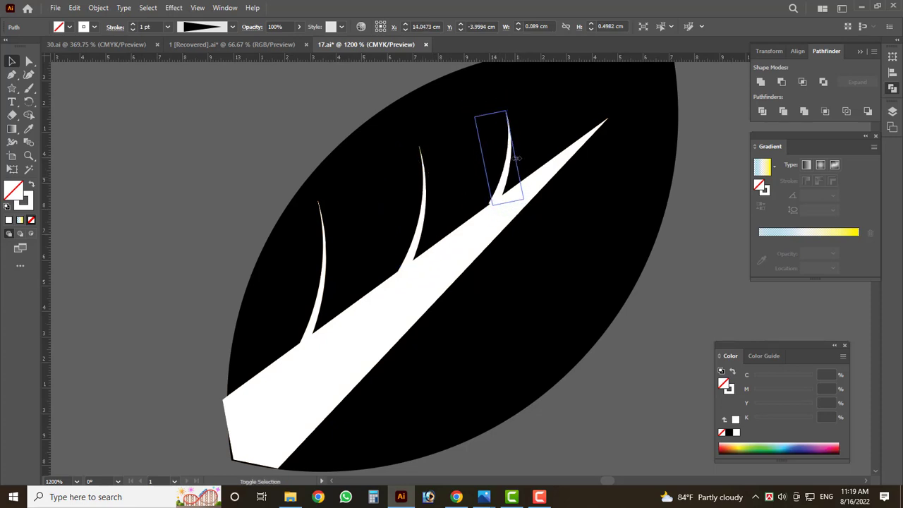
{"action": "left_click", "coordinate": [505, 190]}
{"action": "left_click", "coordinate": [505, 191]}
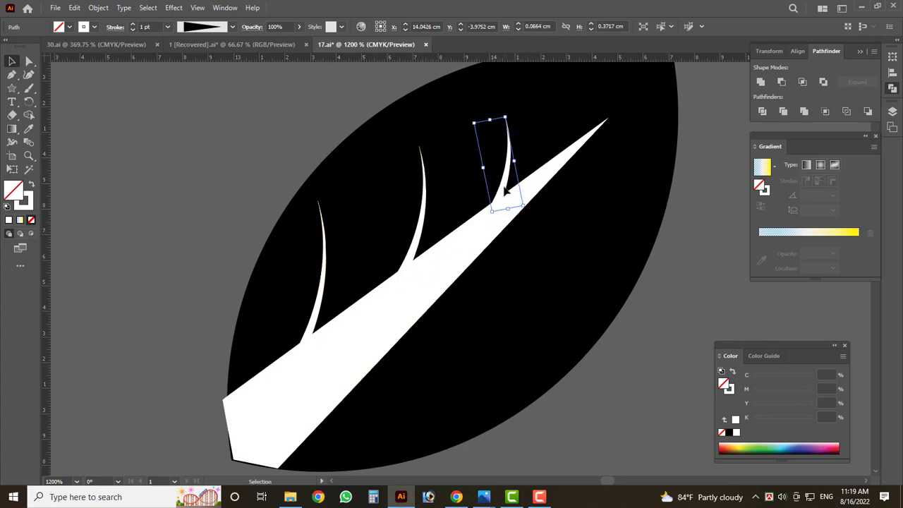
- Reflect the left thin vein vertically with Transform > Reflect
{"action": "scroll", "coordinate": [381, 381], "scroll_direction": "down", "scroll_amount": 1}
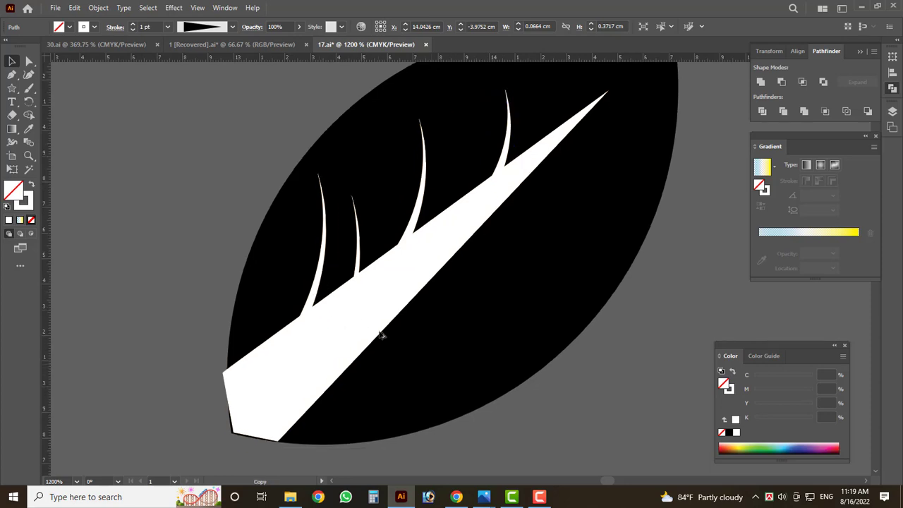
{"action": "mouse_move", "coordinate": [383, 333]}
{"action": "left_mouse_down"}
{"action": "mouse_move", "coordinate": [471, 407]}
{"action": "mouse_move", "coordinate": [375, 396]}
{"action": "left_mouse_up"}
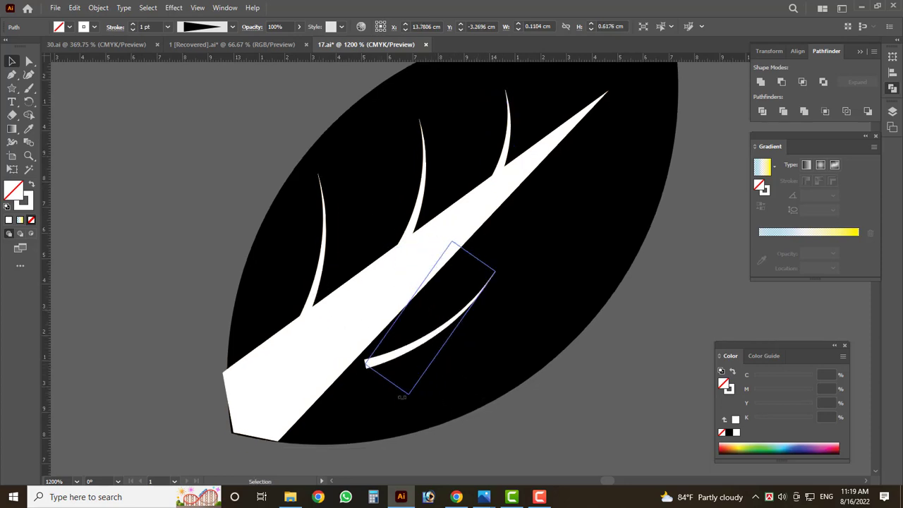
{"action": "left_click", "coordinate": [321, 280]}
{"action": "right_click", "coordinate": [317, 275]}
{"action": "mouse_move", "coordinate": [352, 203]}
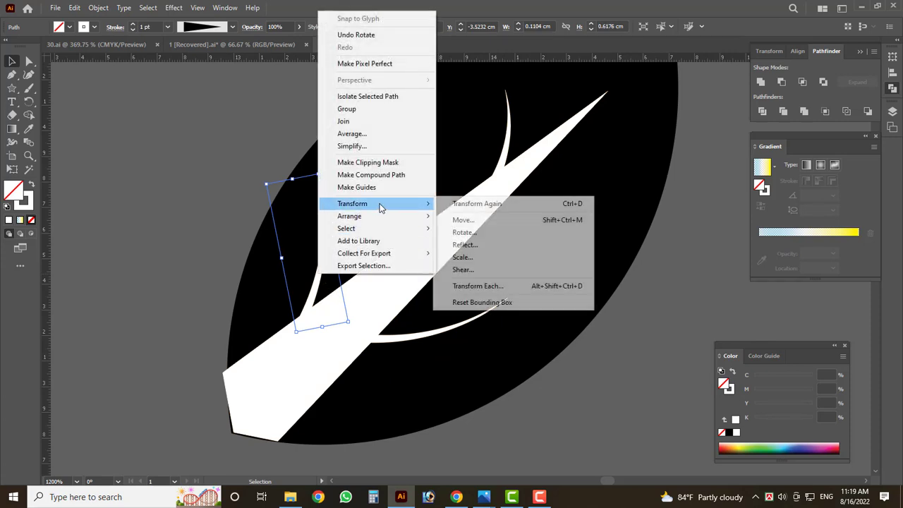
{"action": "left_click", "coordinate": [484, 243]}
{"action": "left_click", "coordinate": [363, 268]}
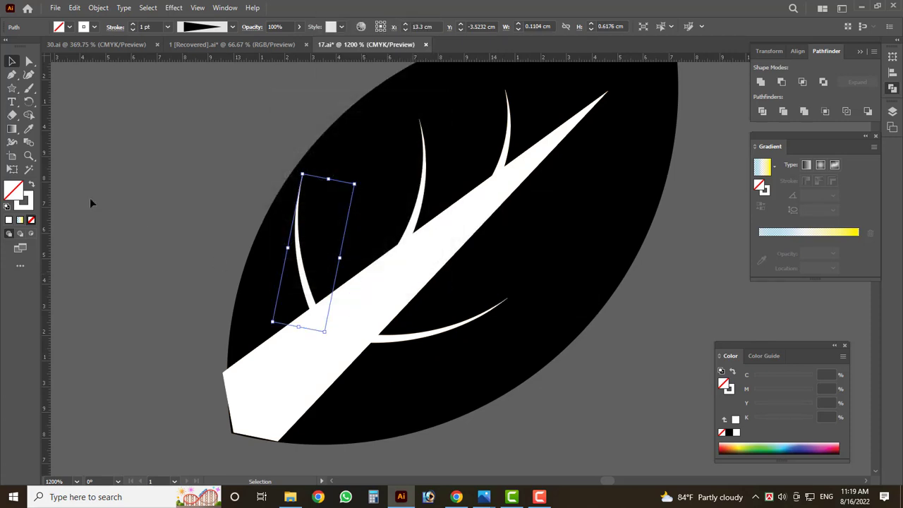
{"action": "left_click", "coordinate": [177, 228]}
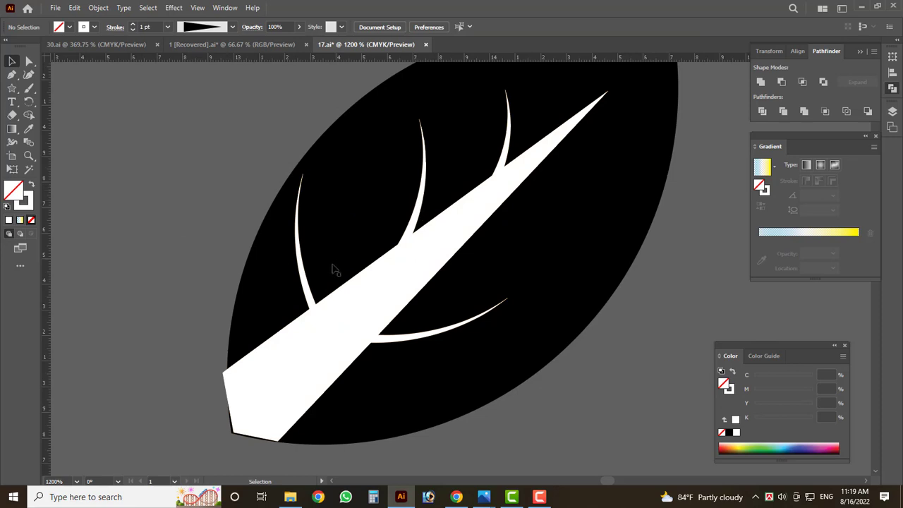
- Delete the two upper and one lower extra curved veins, and copy the left vein upward
{"action": "left_click", "coordinate": [408, 235]}
{"action": "key", "text": "Delete"}
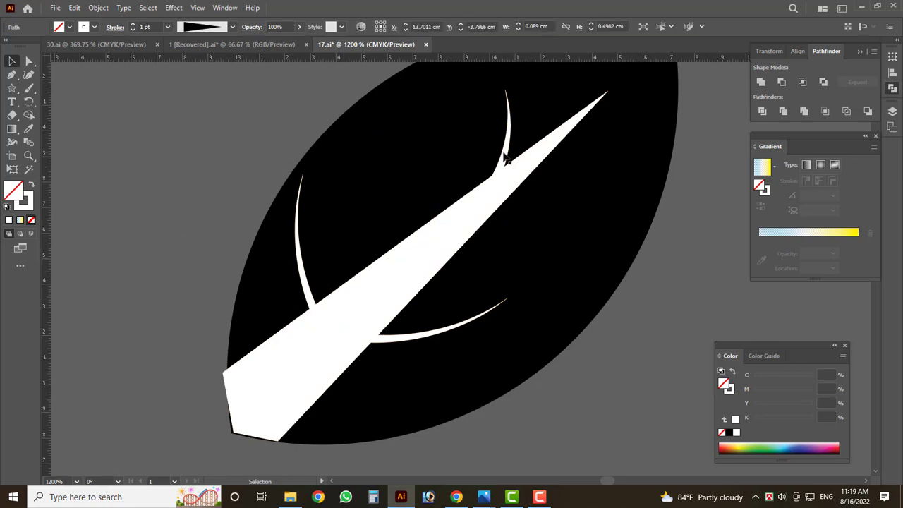
{"action": "left_click", "coordinate": [502, 159]}
{"action": "key", "text": "Delete"}
{"action": "left_click", "coordinate": [444, 341]}
{"action": "key", "text": "Delete"}
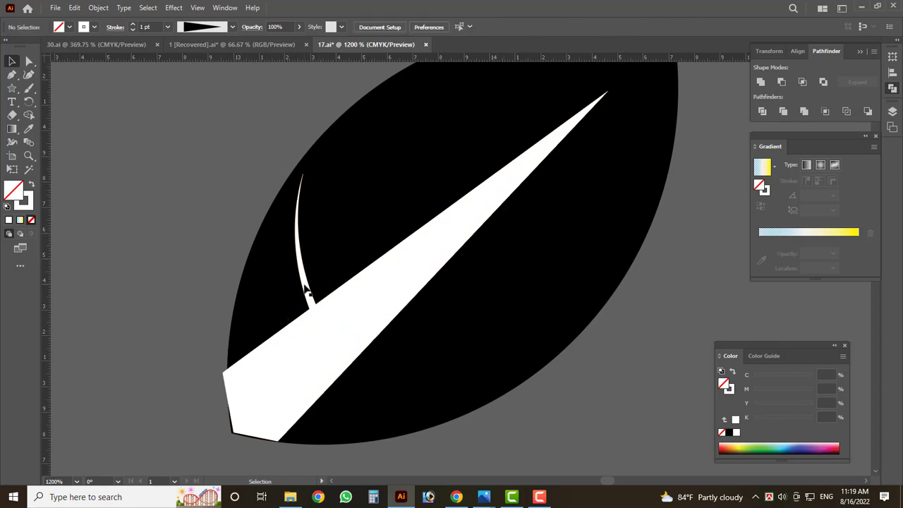
{"action": "left_click_drag", "start_coordinate": [303, 289], "coordinate": [423, 204]}
- Resize the copied vein and add a smaller, tilted fourth vein near the leaf tip
{"action": "mouse_move", "coordinate": [444, 272]}
{"action": "left_mouse_down"}
{"action": "mouse_move", "coordinate": [439, 230]}
{"action": "mouse_move", "coordinate": [400, 231]}
{"action": "left_mouse_up"}
{"action": "left_click_drag", "start_coordinate": [401, 247], "coordinate": [408, 306]}
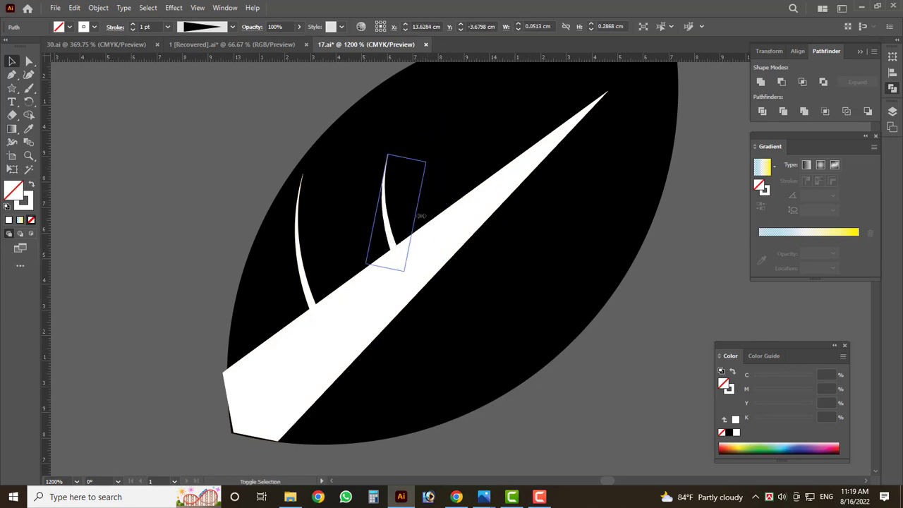
{"action": "left_click_drag", "start_coordinate": [430, 221], "coordinate": [413, 231]}
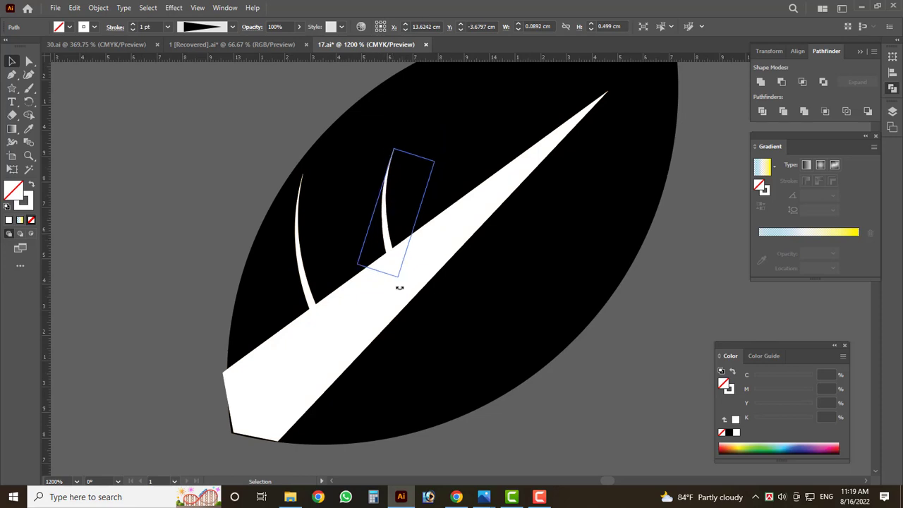
{"action": "mouse_move", "coordinate": [413, 285]}
{"action": "left_mouse_down"}
{"action": "mouse_move", "coordinate": [384, 259]}
{"action": "mouse_move", "coordinate": [474, 173]}
{"action": "mouse_move", "coordinate": [587, 101]}
{"action": "left_mouse_up"}
{"action": "key", "text": "ctrl+shift+a"}
{"action": "scroll", "coordinate": [585, 141], "scroll_direction": "up", "scroll_amount": 1}
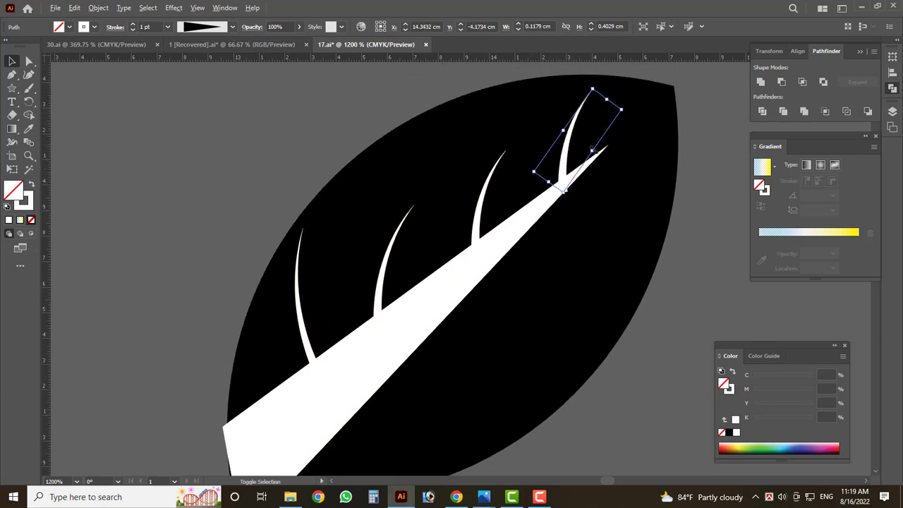
{"action": "left_click_drag", "start_coordinate": [592, 148], "coordinate": [561, 171]}
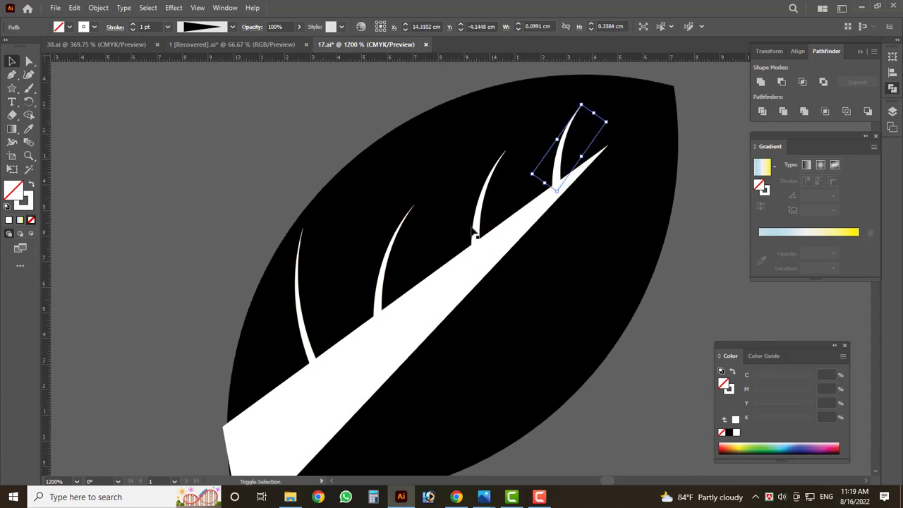
- Select all four upper veins and group them with Ctrl+G
{"action": "left_click", "coordinate": [479, 235], "text": "shift"}
{"action": "left_click", "coordinate": [383, 293], "text": "shift"}
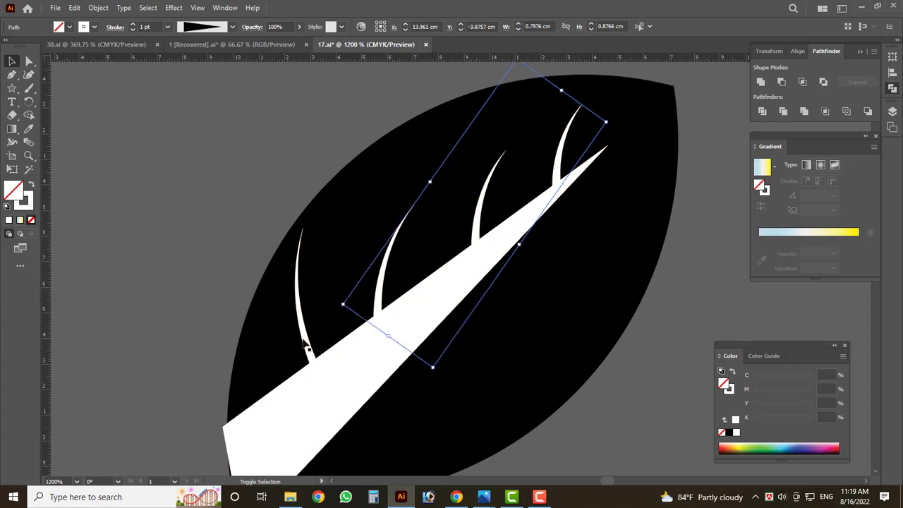
{"action": "left_click", "coordinate": [306, 346], "text": "shift"}
{"action": "key", "text": "ctrl+g"}
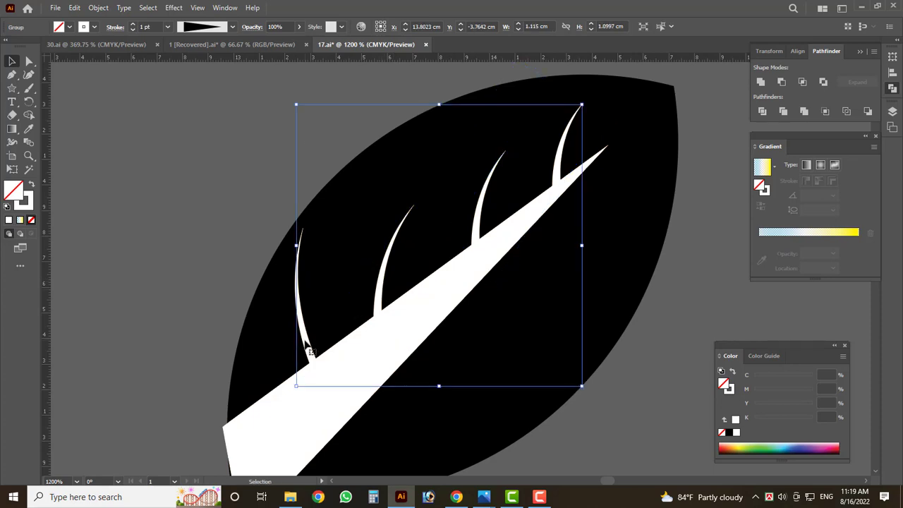
- Reflect a copy of the four-vein group and rotate it into place below the midrib
{"action": "right_click", "coordinate": [308, 350]}
{"action": "left_click", "coordinate": [476, 311]}
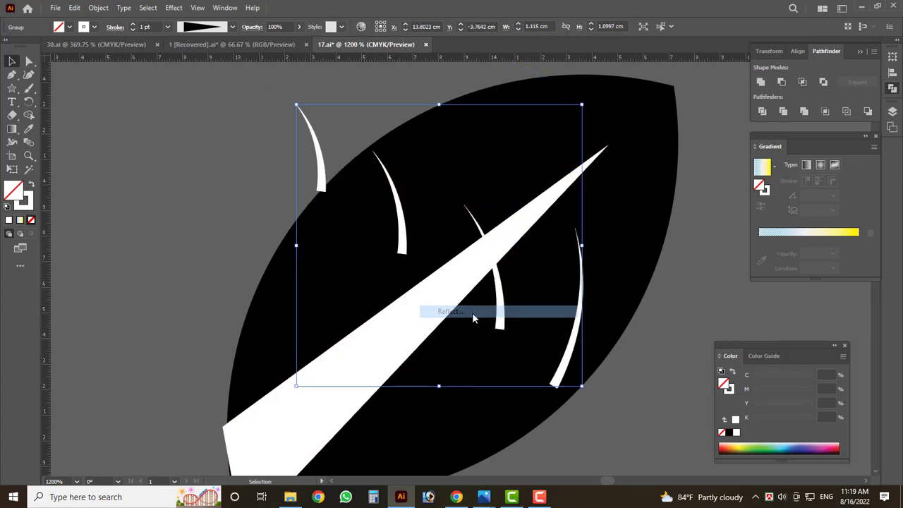
{"action": "left_click", "coordinate": [303, 268]}
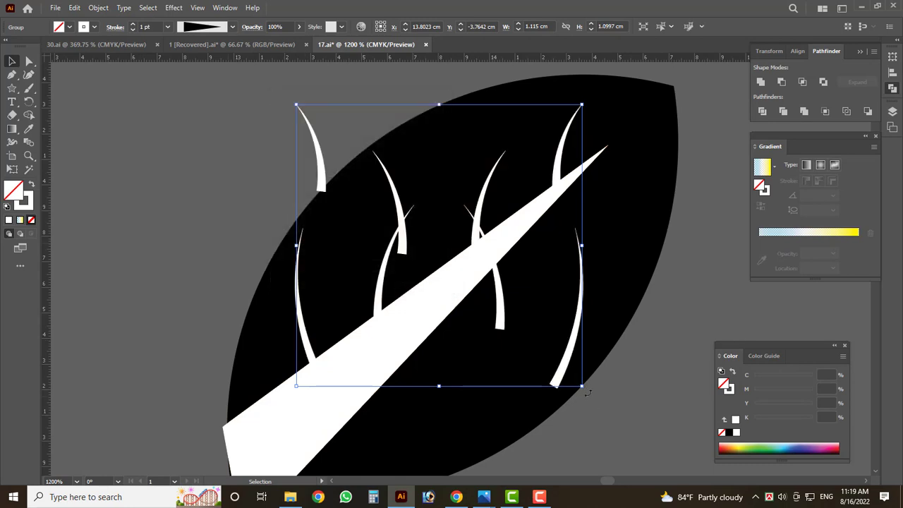
{"action": "left_click_drag", "start_coordinate": [397, 432], "coordinate": [195, 365]}
{"action": "mouse_move", "coordinate": [290, 332]}
{"action": "left_mouse_down"}
{"action": "mouse_move", "coordinate": [322, 384]}
{"action": "mouse_move", "coordinate": [300, 400]}
{"action": "left_mouse_up"}
{"action": "left_click_drag", "start_coordinate": [645, 344], "coordinate": [644, 319]}
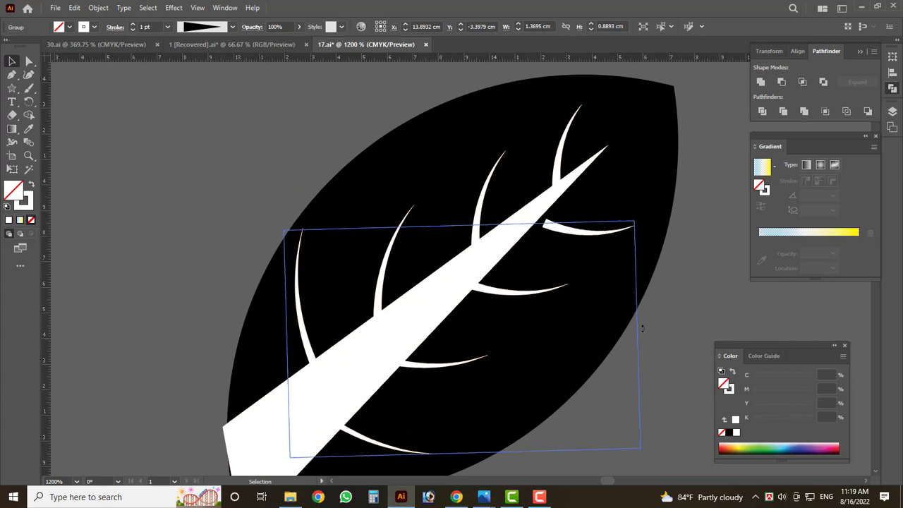
{"action": "left_click", "coordinate": [703, 286]}
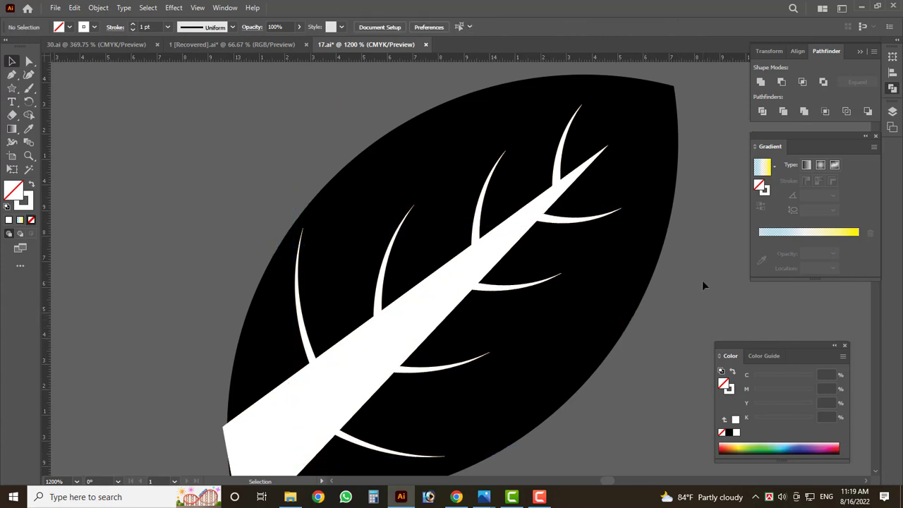
{"action": "key", "text": "ctrl+minus"}
{"action": "key", "text": "ctrl+minus"}
- Fill the black leaf shape with green
{"action": "left_click", "coordinate": [563, 282]}
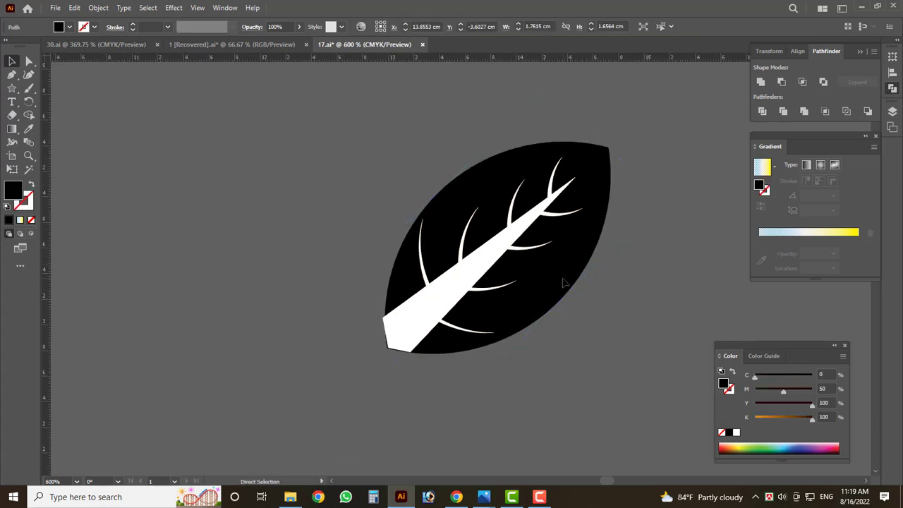
{"action": "key", "text": "v"}
{"action": "left_click", "coordinate": [762, 447]}
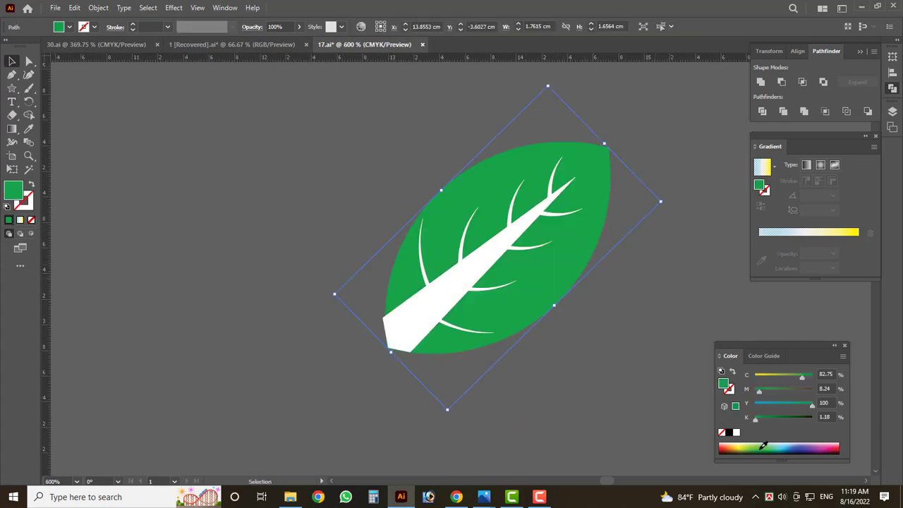
{"action": "left_click", "coordinate": [565, 423]}
- Drag the white midrib's edge anchors toward the tip to slim it, then nudge the vein group down
{"action": "left_click", "coordinate": [389, 333]}
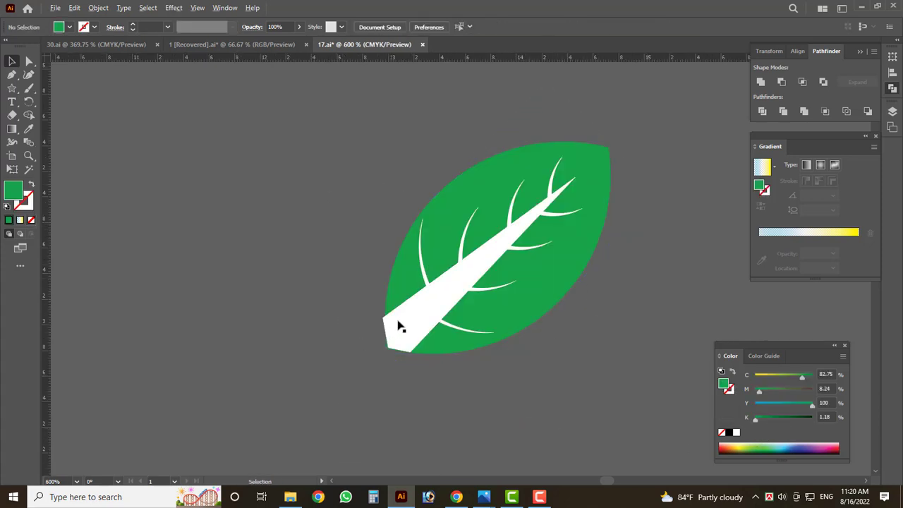
{"action": "scroll", "coordinate": [397, 322], "scroll_direction": "up", "scroll_amount": 2}
{"action": "key", "text": "a"}
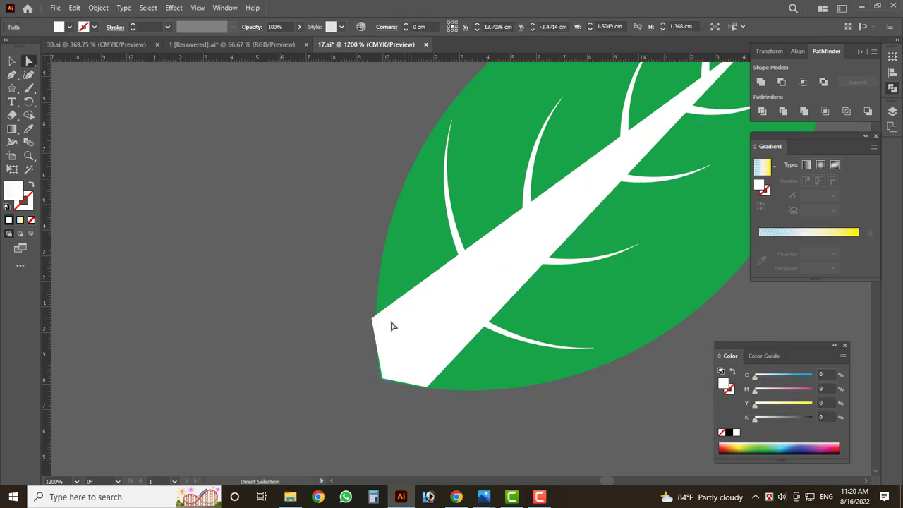
{"action": "left_click_drag", "start_coordinate": [374, 322], "coordinate": [372, 350]}
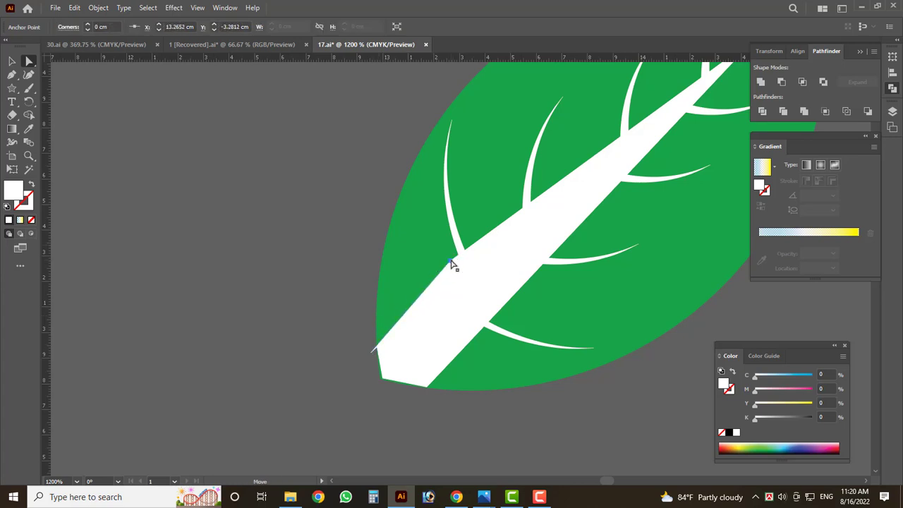
{"action": "left_click_drag", "start_coordinate": [454, 266], "coordinate": [376, 348]}
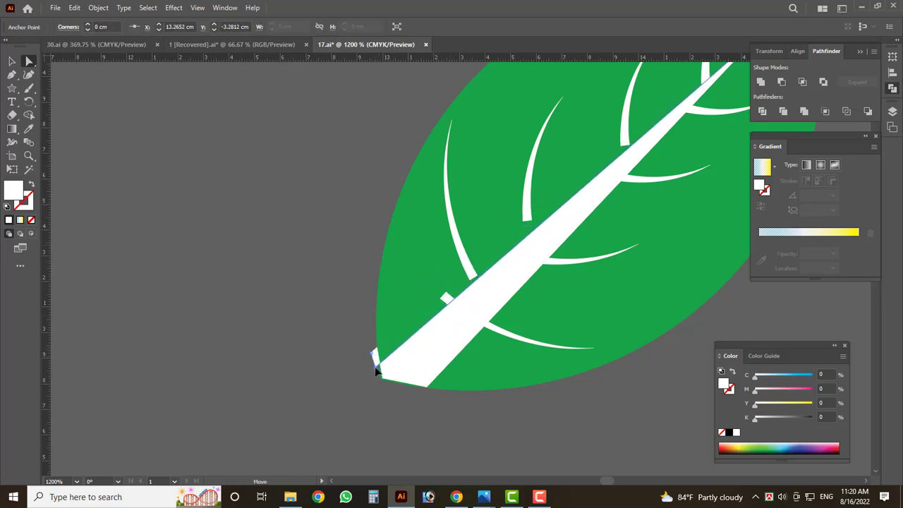
{"action": "left_click", "coordinate": [375, 365]}
{"action": "left_click_drag", "start_coordinate": [427, 389], "coordinate": [384, 385]}
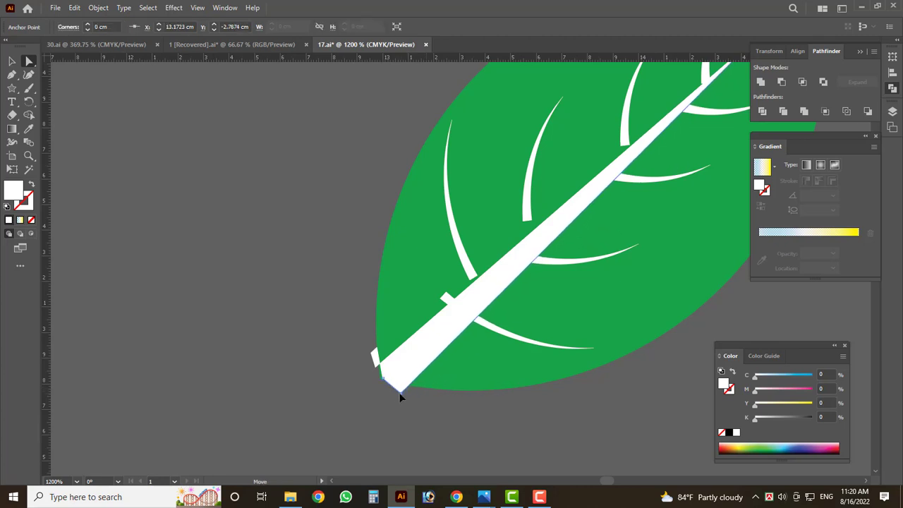
{"action": "scroll", "coordinate": [383, 384], "scroll_direction": "up", "scroll_amount": 1}
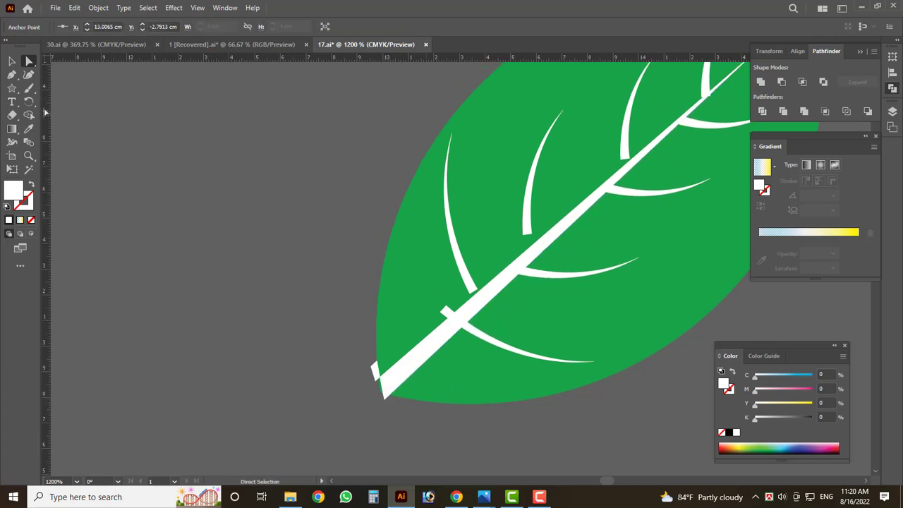
{"action": "left_click", "coordinate": [12, 61]}
{"action": "scroll", "coordinate": [476, 337], "scroll_direction": "up", "scroll_amount": 2}
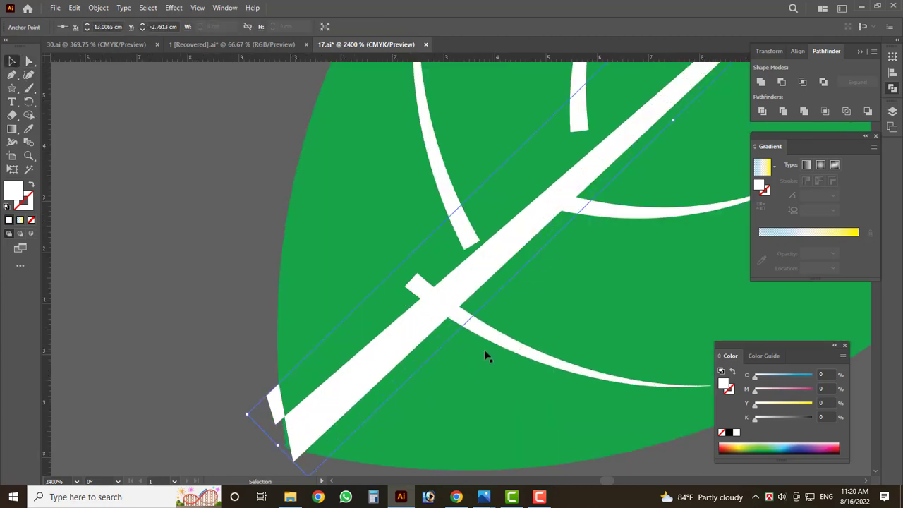
{"action": "left_click_drag", "start_coordinate": [492, 341], "coordinate": [484, 372]}
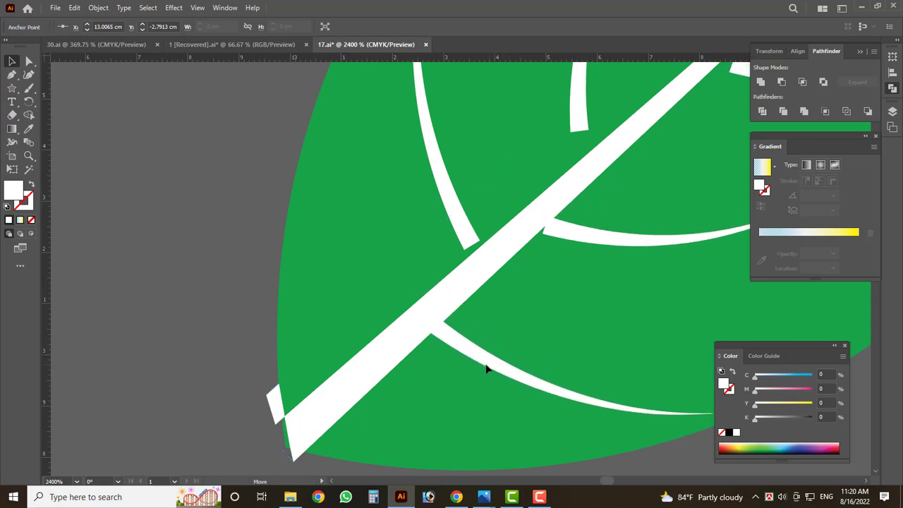
- Group the selected veins and shift three side veins against the midrib
{"action": "right_click", "coordinate": [483, 370]}
{"action": "left_click", "coordinate": [522, 279]}
{"action": "left_click", "coordinate": [141, 276]}
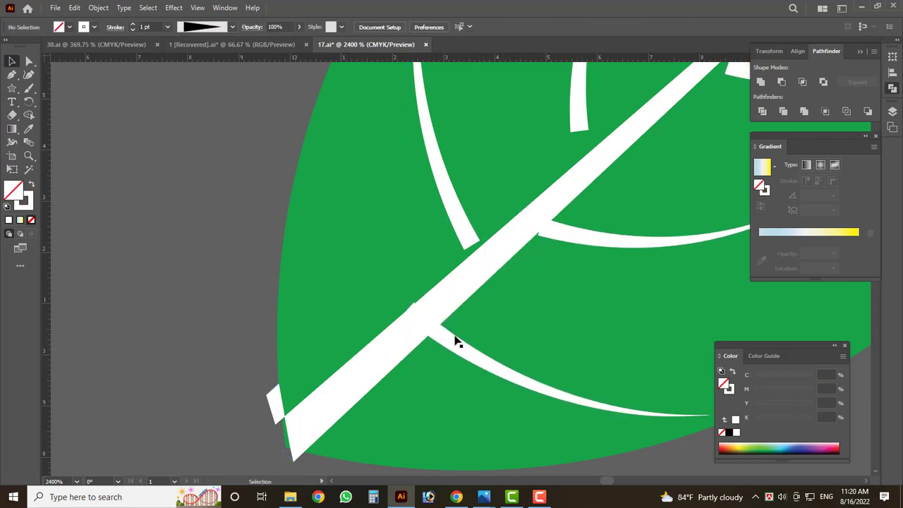
{"action": "left_click_drag", "start_coordinate": [456, 350], "coordinate": [456, 359]}
{"action": "left_click_drag", "start_coordinate": [576, 236], "coordinate": [578, 224]}
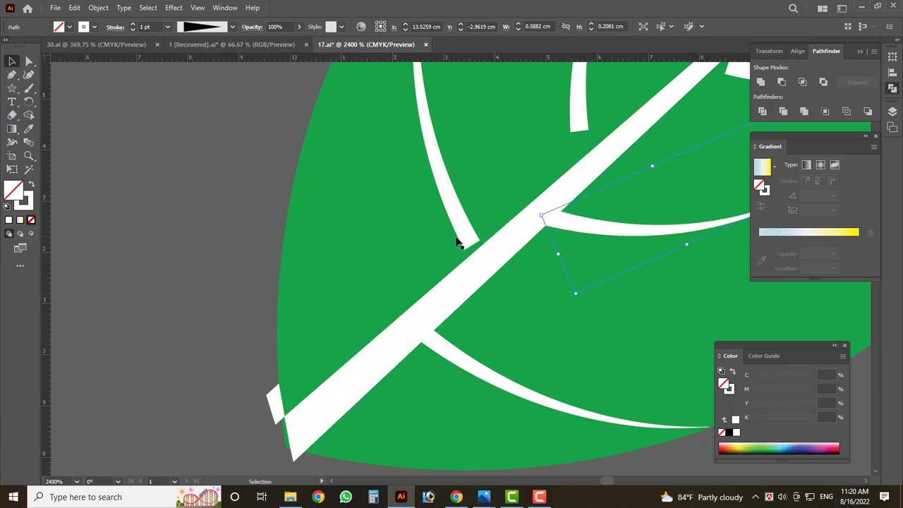
{"action": "left_click_drag", "start_coordinate": [459, 244], "coordinate": [459, 258]}
{"action": "key", "text": "ctrl+minus"}
{"action": "key", "text": "ctrl+minus"}
- Ungroup the leaf's veins and slide the top vein left onto the midrib
{"action": "left_click", "coordinate": [443, 246]}
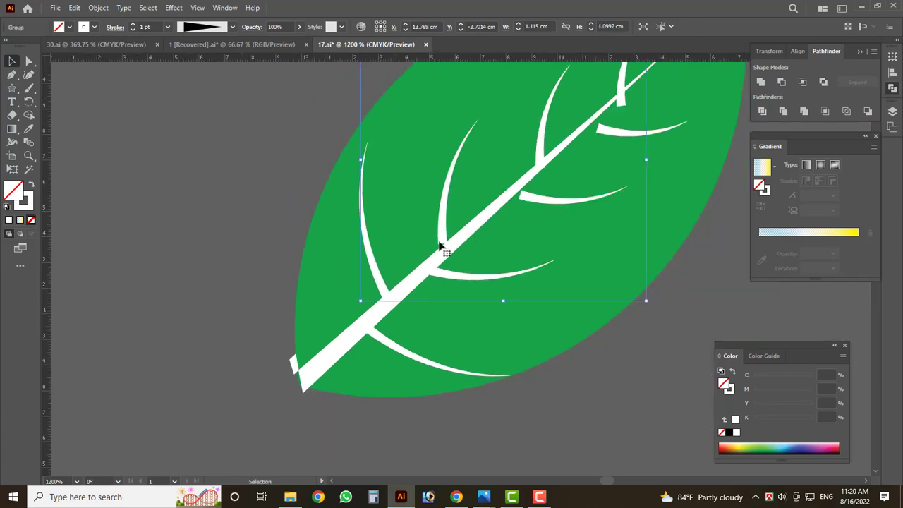
{"action": "right_click", "coordinate": [443, 231]}
{"action": "left_click", "coordinate": [475, 324]}
{"action": "key", "text": "ctrl+plus"}
{"action": "key", "text": "ctrl+plus"}
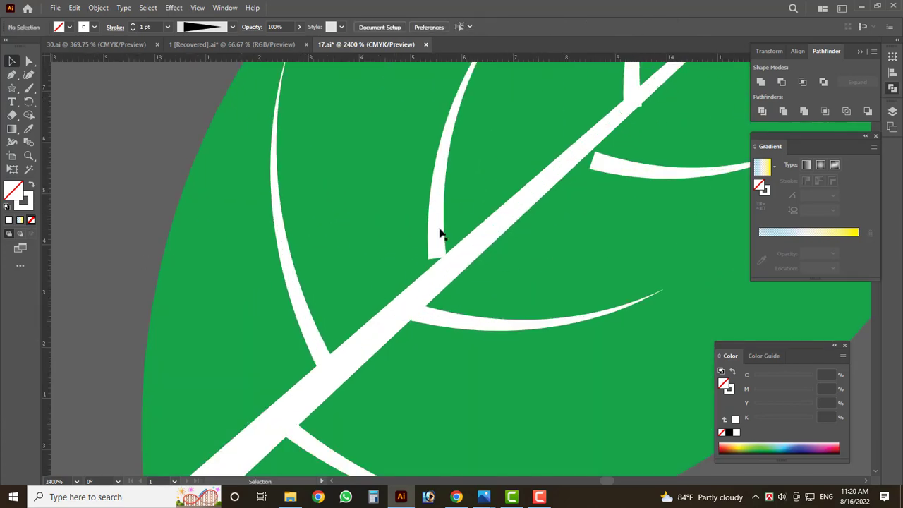
{"action": "left_click", "coordinate": [430, 254]}
{"action": "key", "text": "ctrl+minus"}
{"action": "key", "text": "ctrl+minus"}
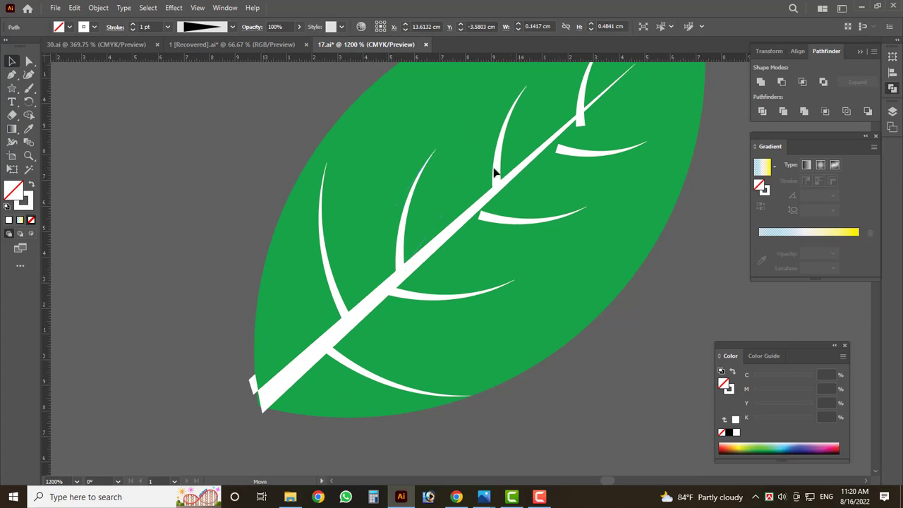
{"action": "left_click", "coordinate": [495, 171]}
{"action": "left_click_drag", "start_coordinate": [583, 120], "coordinate": [557, 127]}
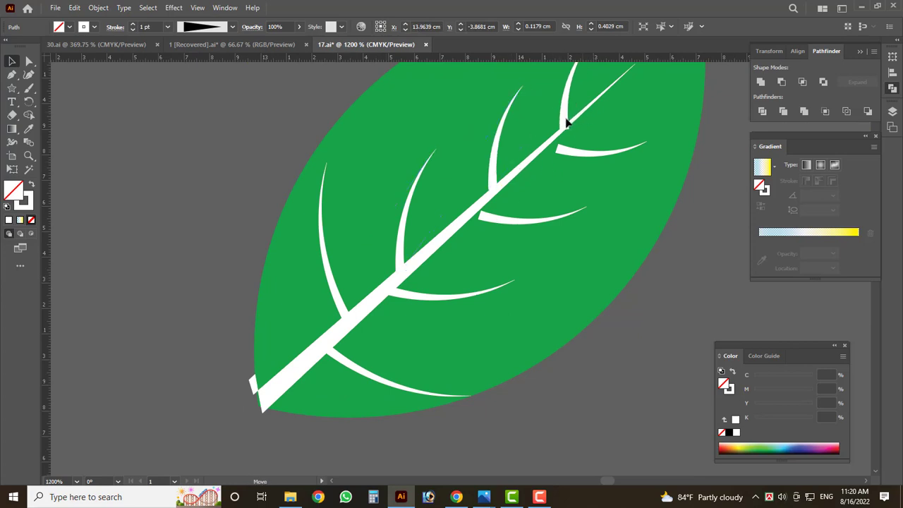
- Move the top, right-hand and lower veins so their bases touch the midrib
{"action": "scroll", "coordinate": [558, 127], "scroll_direction": "up", "scroll_amount": 1}
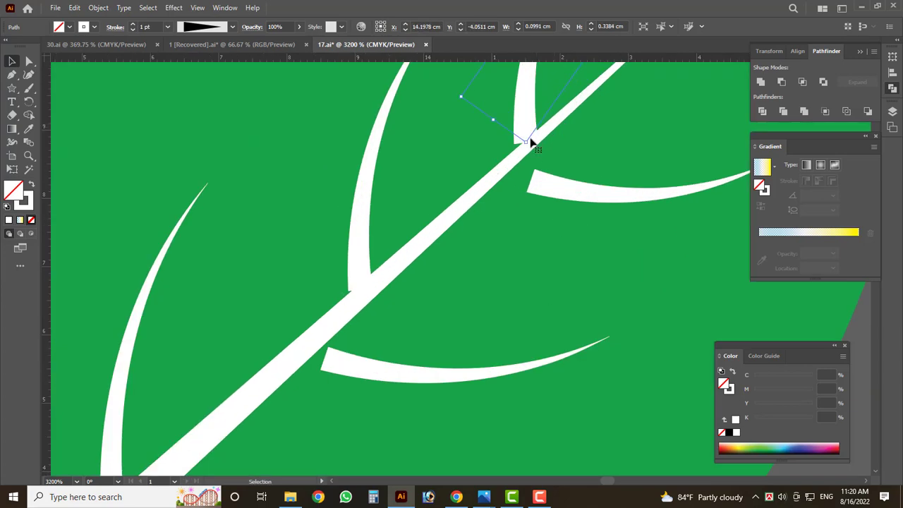
{"action": "scroll", "coordinate": [544, 120], "scroll_direction": "up", "scroll_amount": 2}
{"action": "left_click_drag", "start_coordinate": [529, 90], "coordinate": [515, 131]}
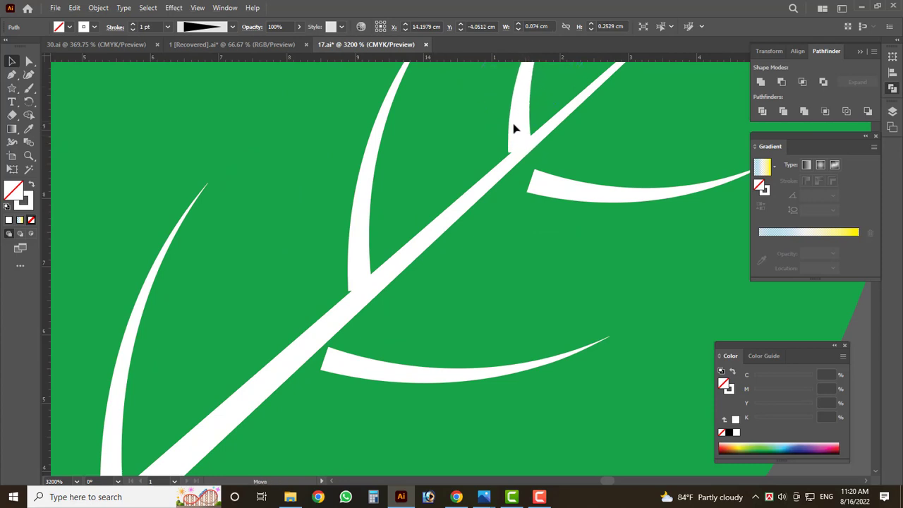
{"action": "left_click_drag", "start_coordinate": [558, 197], "coordinate": [516, 186]}
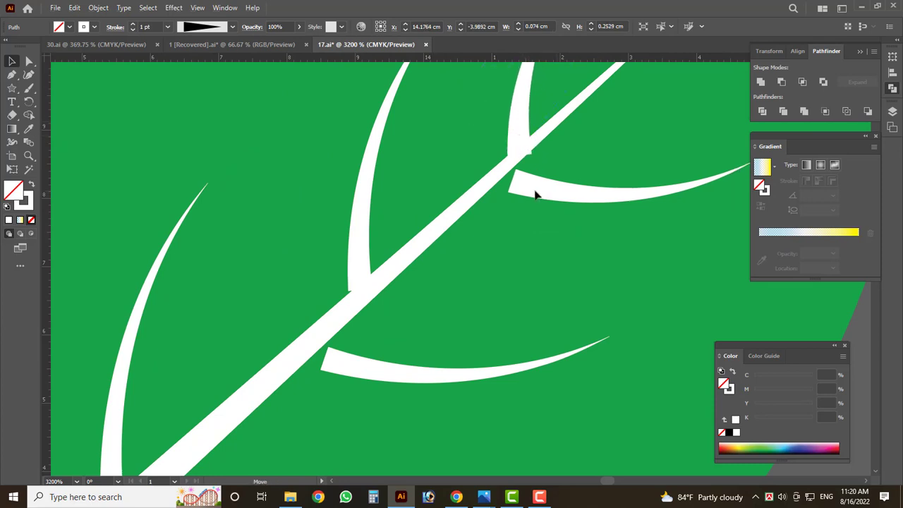
{"action": "left_click_drag", "start_coordinate": [376, 374], "coordinate": [337, 365]}
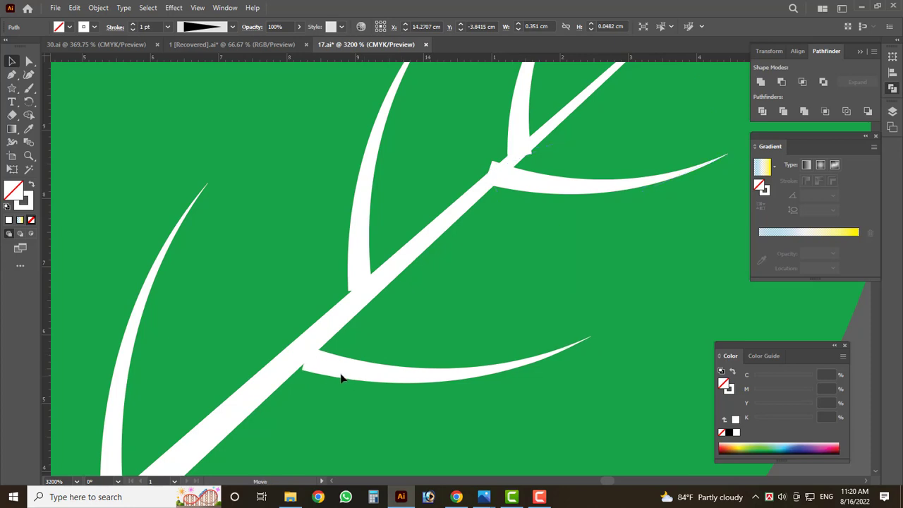
{"action": "scroll", "coordinate": [446, 317], "scroll_direction": "down", "scroll_amount": 4}
{"action": "scroll", "coordinate": [484, 298], "scroll_direction": "up", "scroll_amount": 3}
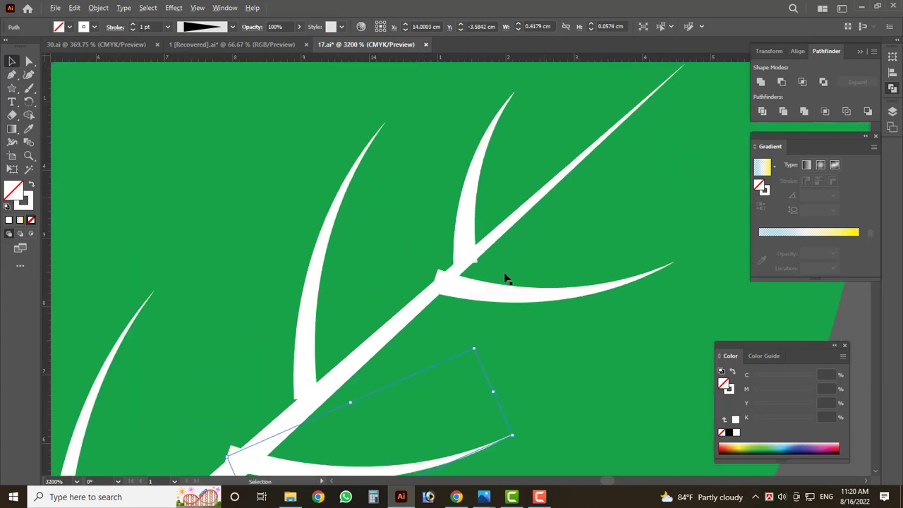
{"action": "scroll", "coordinate": [508, 278], "scroll_direction": "up", "scroll_amount": 3}
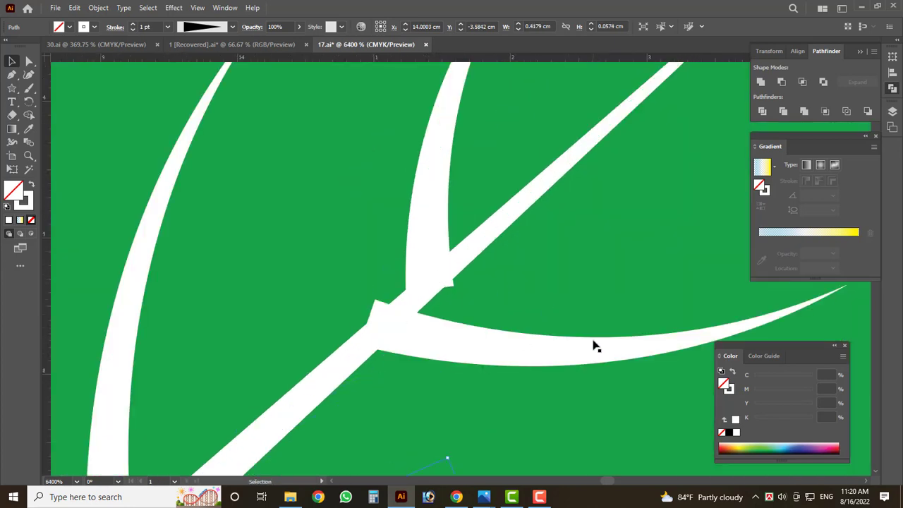
{"action": "mouse_move", "coordinate": [433, 343]}
{"action": "left_mouse_down"}
{"action": "mouse_move", "coordinate": [477, 347]}
{"action": "mouse_move", "coordinate": [429, 346]}
{"action": "left_mouse_up"}
- Deselect the veins and select the whole finished leaf with Ctrl+A
{"action": "scroll", "coordinate": [465, 293], "scroll_direction": "down", "scroll_amount": 3}
{"action": "scroll", "coordinate": [465, 290], "scroll_direction": "down", "scroll_amount": 1}
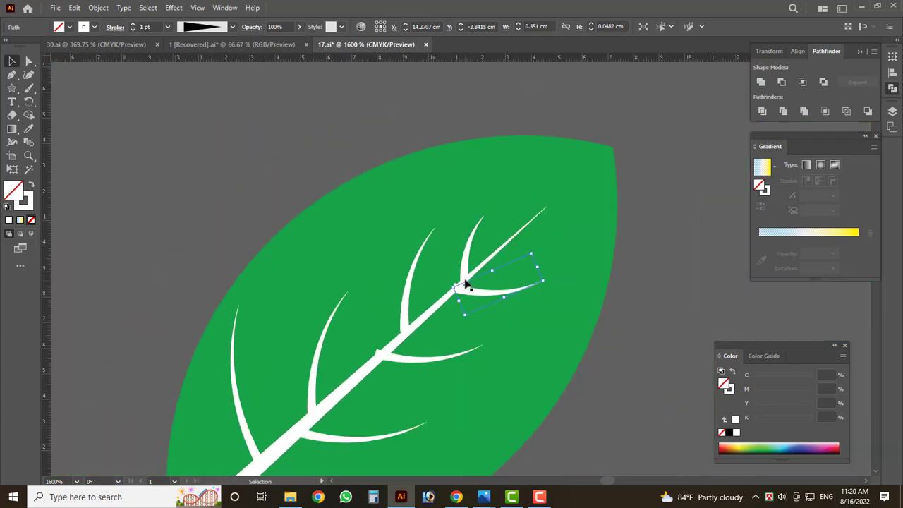
{"action": "scroll", "coordinate": [480, 310], "scroll_direction": "down", "scroll_amount": 1}
{"action": "left_click", "coordinate": [542, 360]}
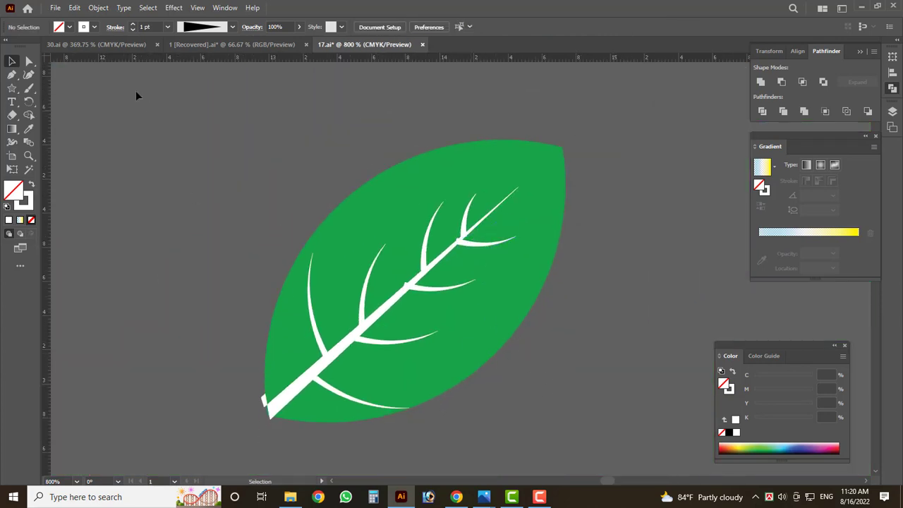
{"action": "scroll", "coordinate": [487, 261], "scroll_direction": "up", "scroll_amount": 1}
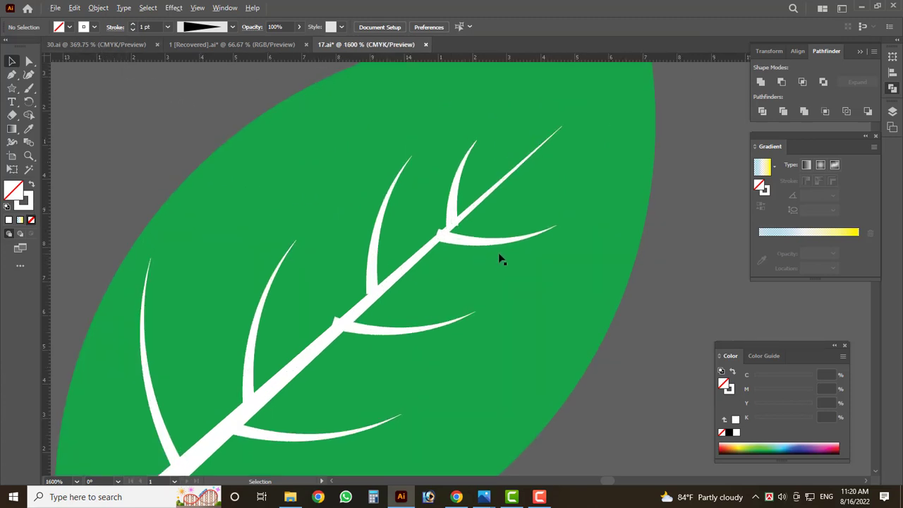
{"action": "scroll", "coordinate": [522, 332], "scroll_direction": "down", "scroll_amount": 3}
{"action": "key", "text": "ctrl+a"}
- Expand the leaf's appearance into plain shapes and select one vein shape
{"action": "left_click", "coordinate": [98, 8]}
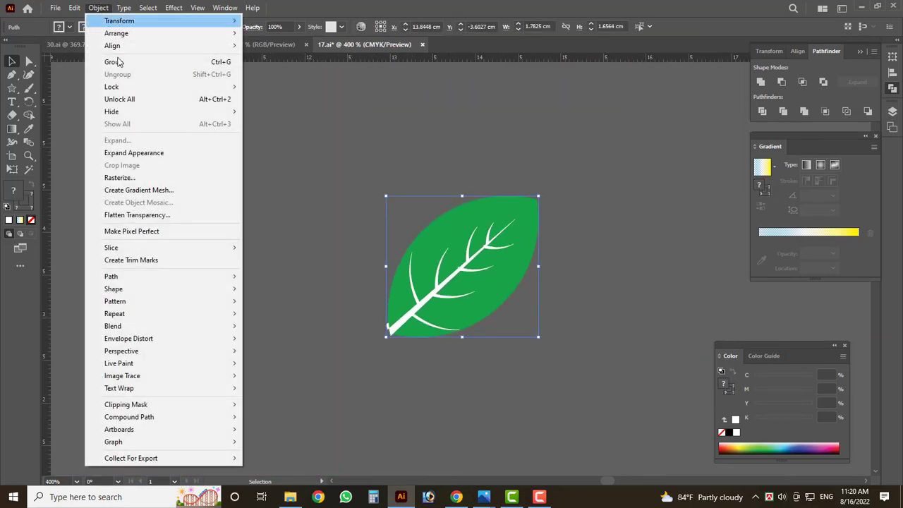
{"action": "left_click", "coordinate": [148, 154]}
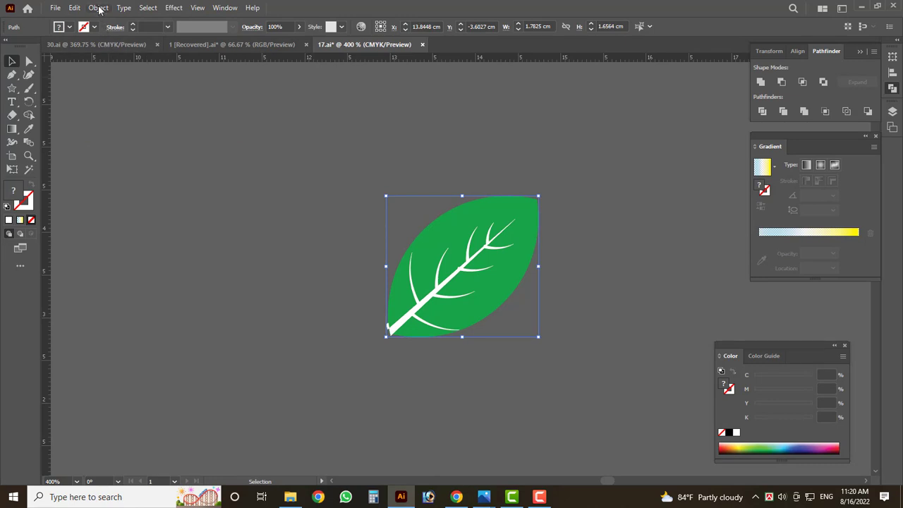
{"action": "left_click", "coordinate": [99, 8]}
{"action": "left_click", "coordinate": [124, 141]}
{"action": "left_click", "coordinate": [360, 359]}
{"action": "scroll", "coordinate": [484, 268], "scroll_direction": "up", "scroll_amount": 7}
{"action": "left_click", "coordinate": [376, 293]}
{"action": "scroll", "coordinate": [384, 288], "scroll_direction": "up", "scroll_amount": 3}
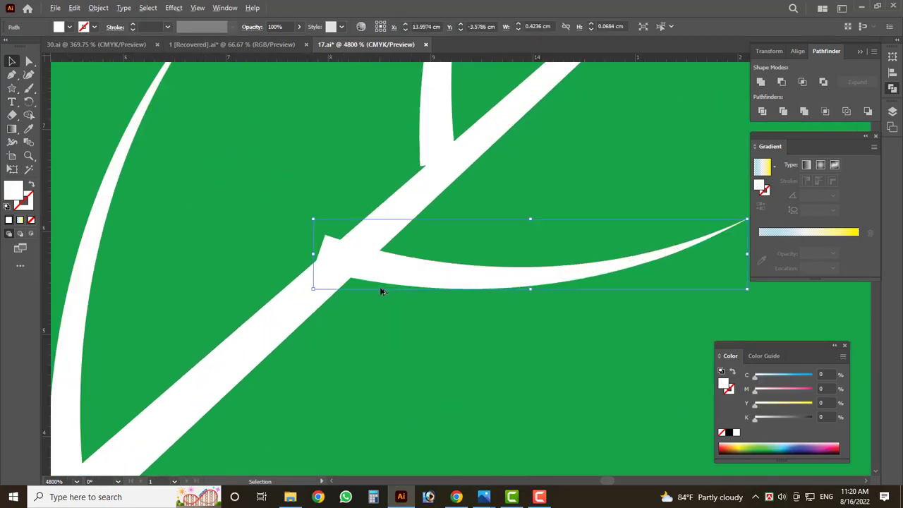
- Move the vein's top corner anchor and close the notch where it meets the midrib
{"action": "left_click", "coordinate": [28, 62]}
{"action": "scroll", "coordinate": [297, 247], "scroll_direction": "up", "scroll_amount": 3}
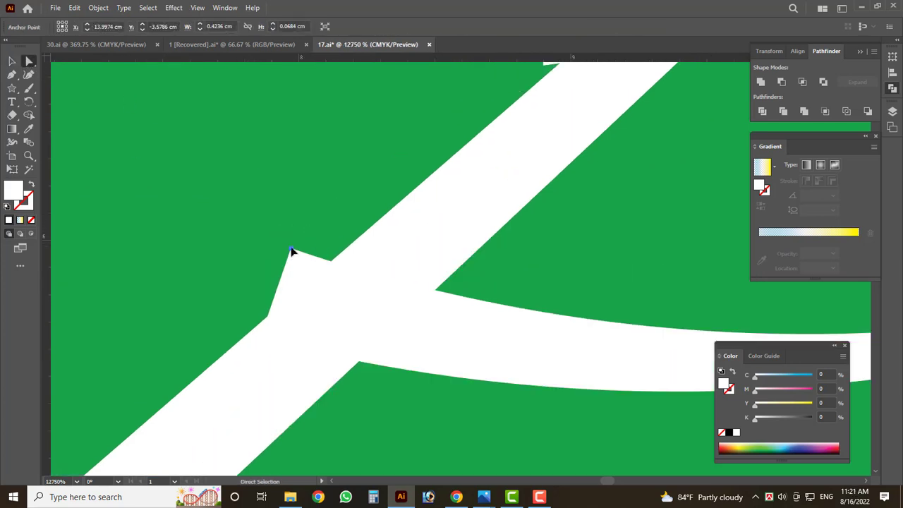
{"action": "mouse_move", "coordinate": [293, 255]}
{"action": "left_mouse_down"}
{"action": "mouse_move", "coordinate": [394, 263]}
{"action": "mouse_move", "coordinate": [403, 250]}
{"action": "left_mouse_up"}
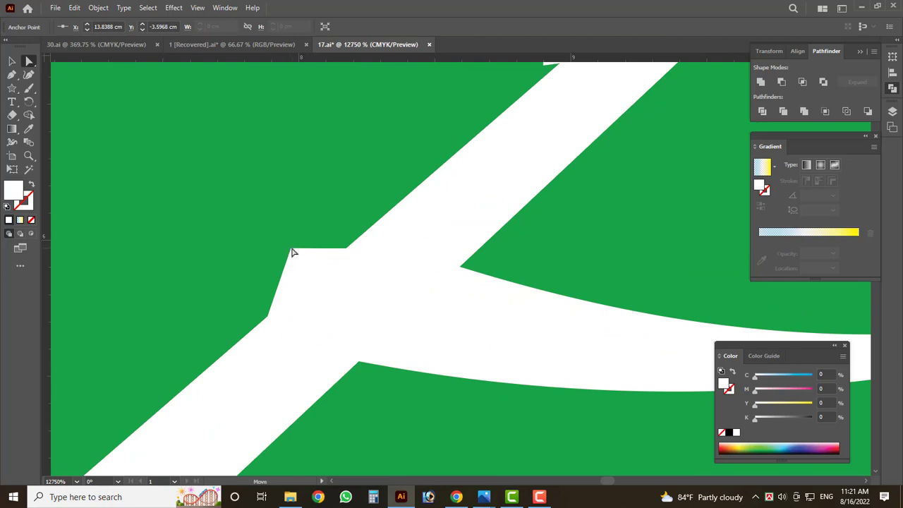
{"action": "left_click_drag", "start_coordinate": [305, 265], "coordinate": [337, 300]}
{"action": "scroll", "coordinate": [460, 303], "scroll_direction": "down", "scroll_amount": 5}
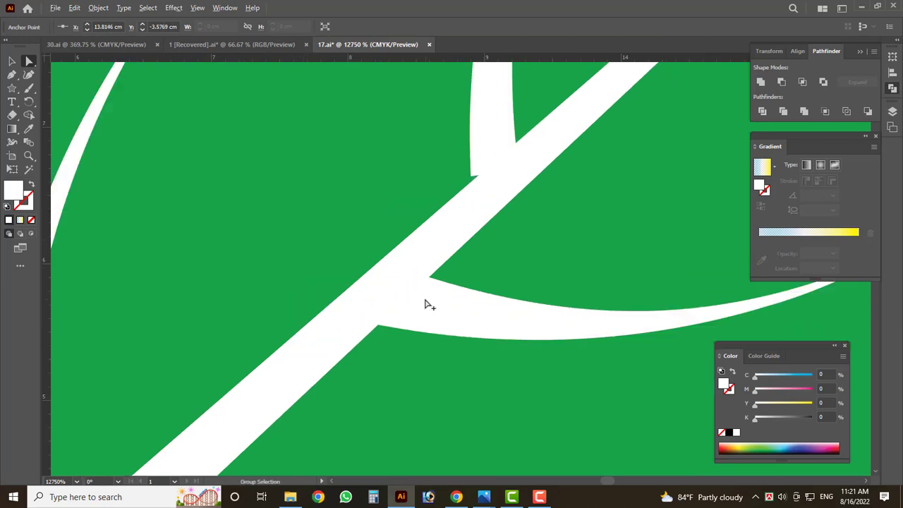
- Nudge the lower-right vein toward the midrib, comparing before and after with undo and redo
{"action": "left_click", "coordinate": [406, 296]}
{"action": "key", "text": "Right"}
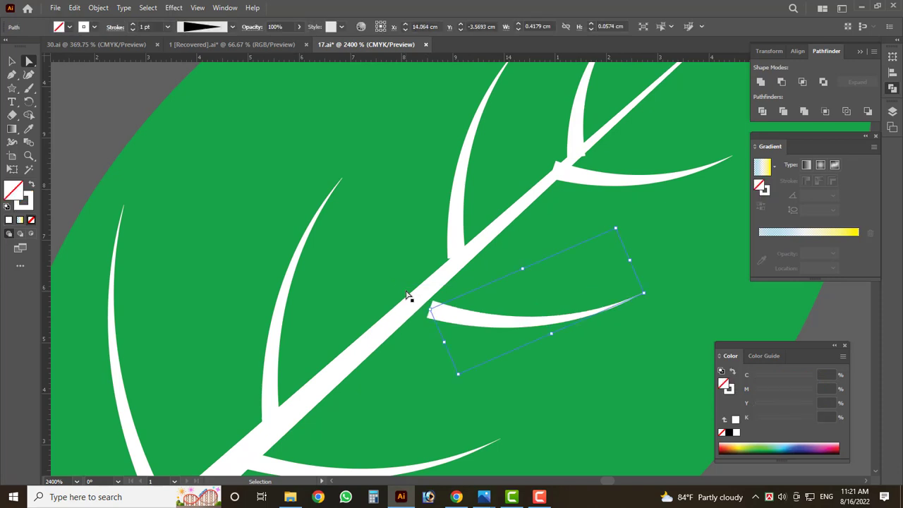
{"action": "key", "text": "ctrl+z"}
{"action": "key", "text": "ctrl+z"}
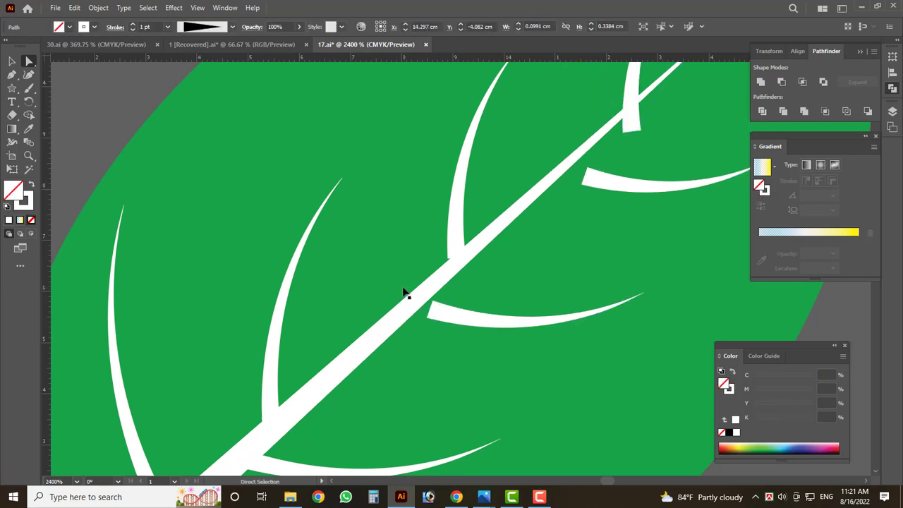
{"action": "key", "text": "ctrl+shift+z"}
{"action": "key", "text": "ctrl+z"}
{"action": "key", "text": "ctrl+z"}
{"action": "key", "text": "ctrl+z"}
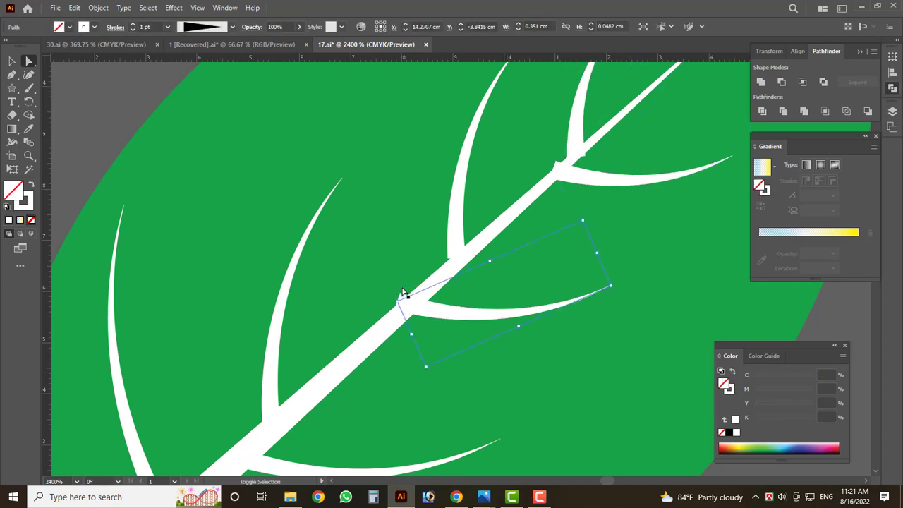
{"action": "key", "text": "ctrl+z"}
{"action": "key", "text": "ctrl+plus"}
{"action": "key", "text": "ctrl+plus"}
{"action": "key", "text": "ctrl+plus"}
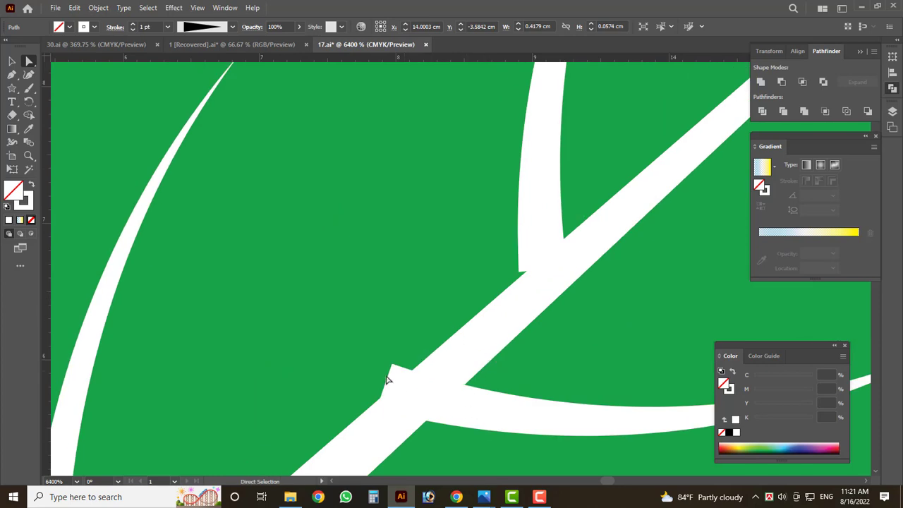
{"action": "key", "text": "ctrl+minus"}
{"action": "key", "text": "ctrl+minus"}
{"action": "key", "text": "ctrl+minus"}
- Select another vein for anchor editing, zoomed in on its base
{"action": "key", "text": "v"}
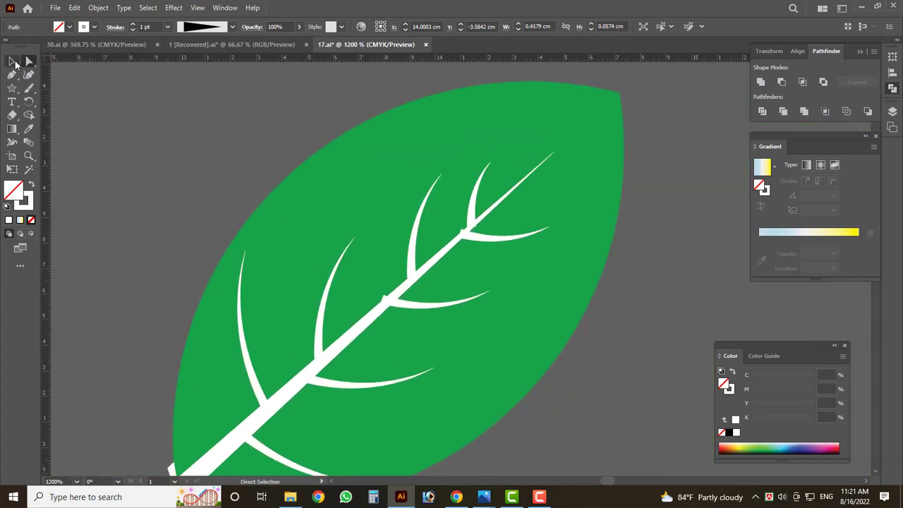
{"action": "left_click", "coordinate": [242, 195]}
{"action": "left_click", "coordinate": [410, 252]}
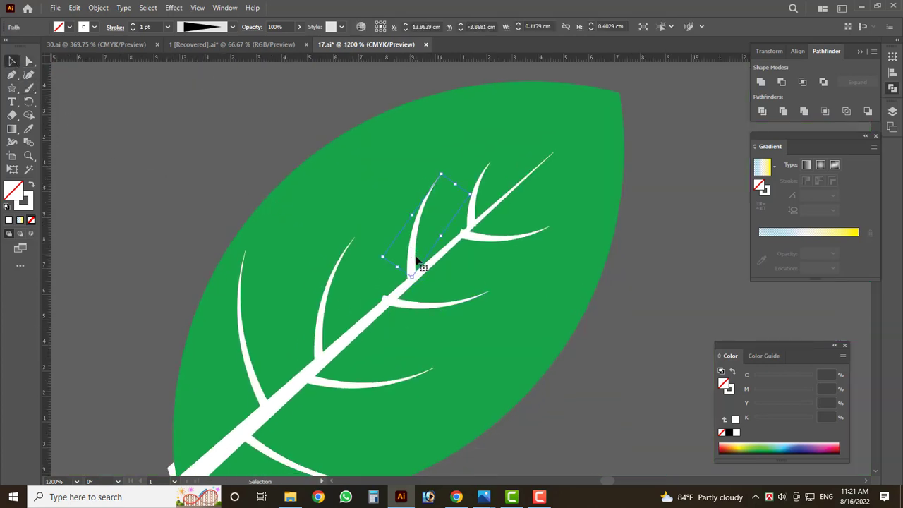
{"action": "key", "text": "ctrl+plus"}
{"action": "key", "text": "ctrl+plus"}
{"action": "key", "text": "ctrl+plus"}
{"action": "key", "text": "a"}
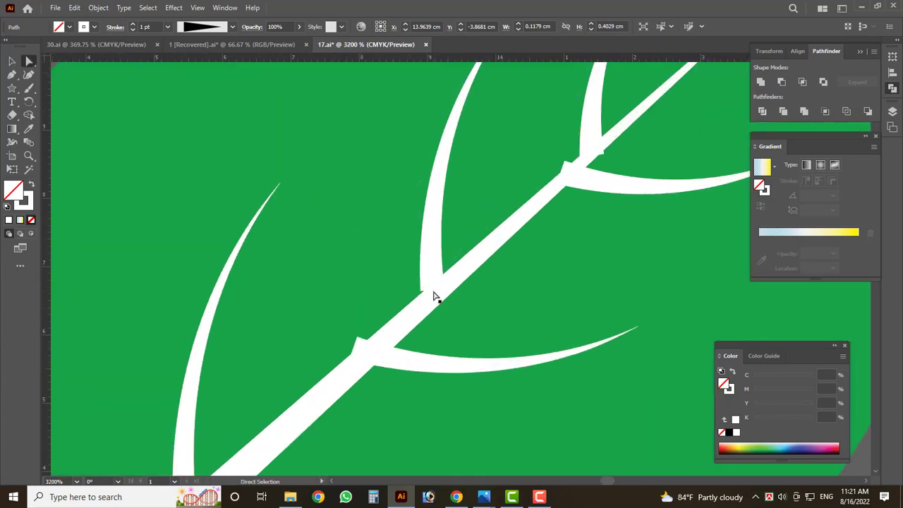
- Drag the vein's lower and curved branches down and left to meet the midrib
{"action": "scroll", "coordinate": [396, 364], "scroll_direction": "up", "scroll_amount": 5}
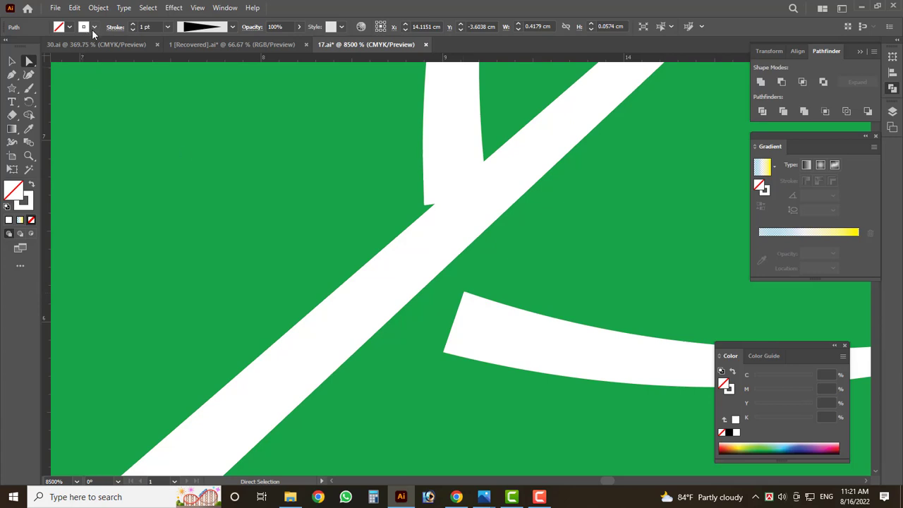
{"action": "scroll", "coordinate": [360, 183], "scroll_direction": "down", "scroll_amount": 2}
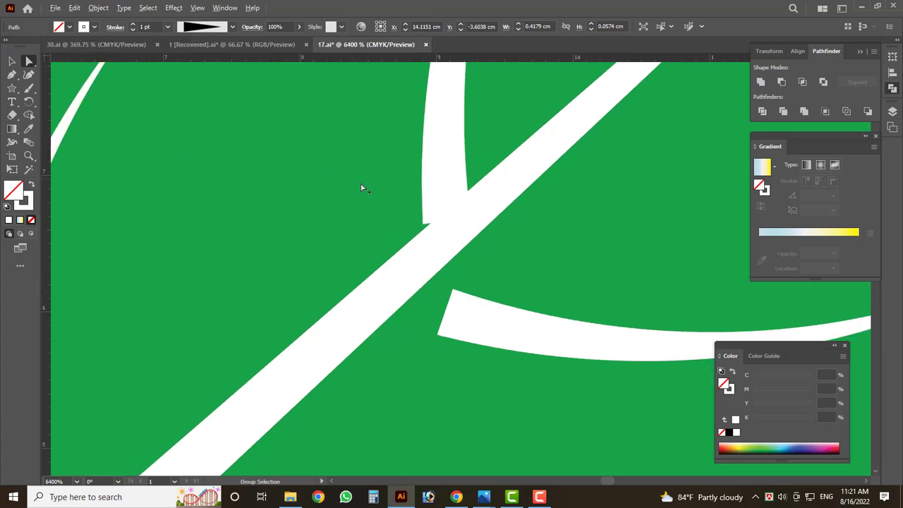
{"action": "scroll", "coordinate": [388, 205], "scroll_direction": "down", "scroll_amount": 2}
{"action": "scroll", "coordinate": [415, 222], "scroll_direction": "down", "scroll_amount": 2}
{"action": "left_click_drag", "start_coordinate": [372, 203], "coordinate": [341, 244]}
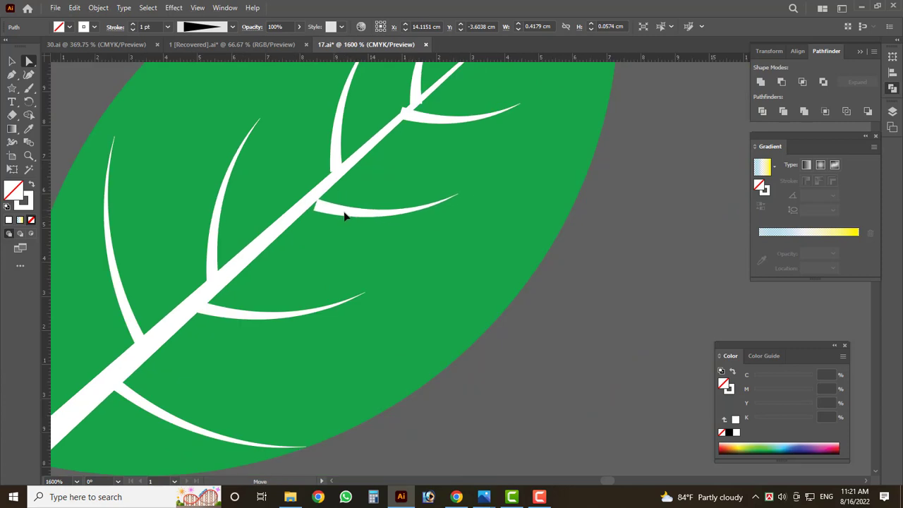
{"action": "scroll", "coordinate": [342, 243], "scroll_direction": "up", "scroll_amount": 3}
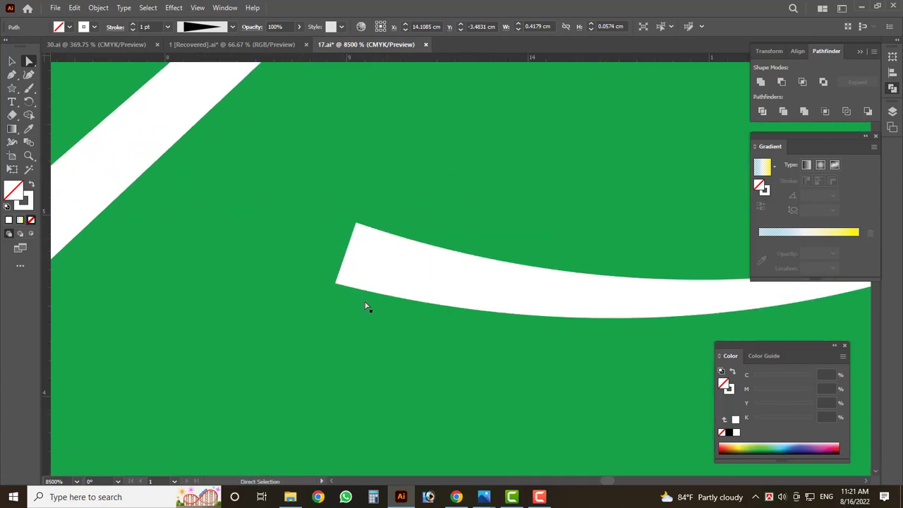
{"action": "scroll", "coordinate": [377, 242], "scroll_direction": "down", "scroll_amount": 1}
{"action": "left_click_drag", "start_coordinate": [421, 285], "coordinate": [301, 284]}
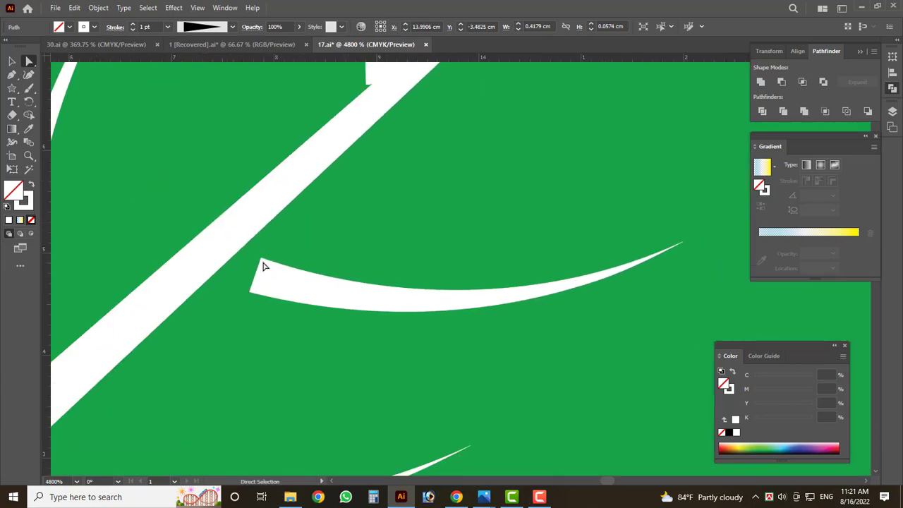
- Expand the branch into a filled shape and taper its left end to join the stem
{"action": "left_click", "coordinate": [99, 8]}
{"action": "left_click", "coordinate": [137, 153]}
{"action": "left_click", "coordinate": [99, 8]}
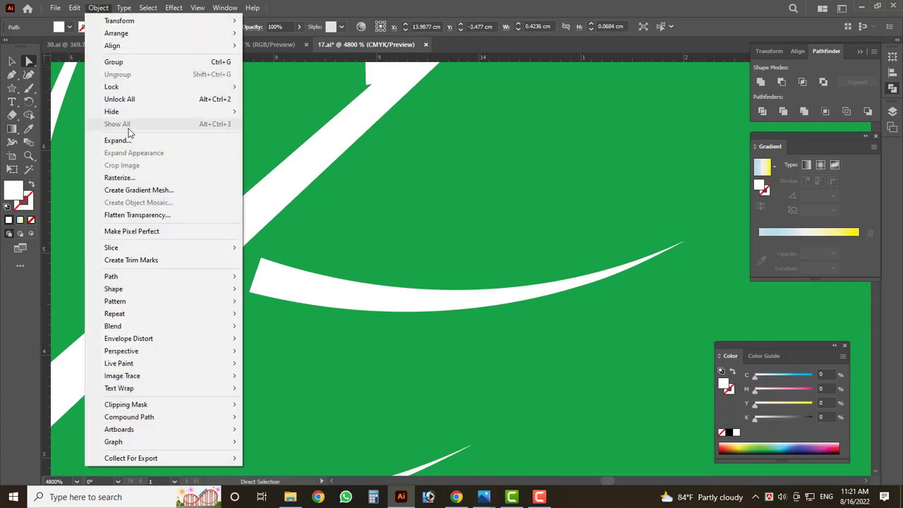
{"action": "left_click", "coordinate": [268, 301]}
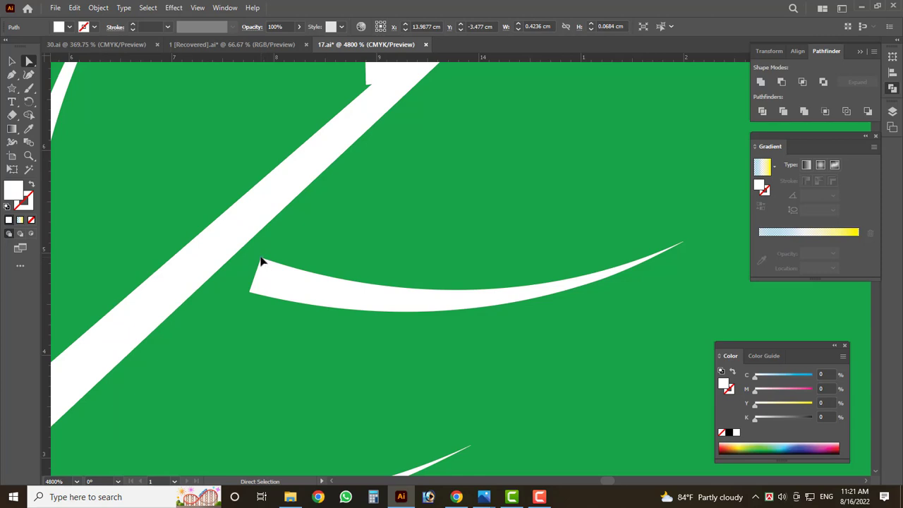
{"action": "left_click_drag", "start_coordinate": [261, 262], "coordinate": [226, 247]}
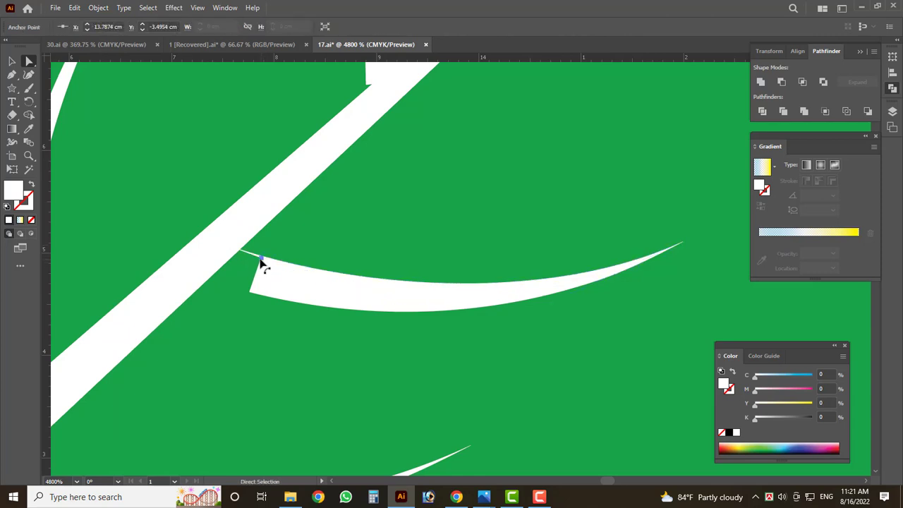
{"action": "left_click_drag", "start_coordinate": [246, 264], "coordinate": [198, 258]}
{"action": "scroll", "coordinate": [222, 268], "scroll_direction": "down", "scroll_amount": 1}
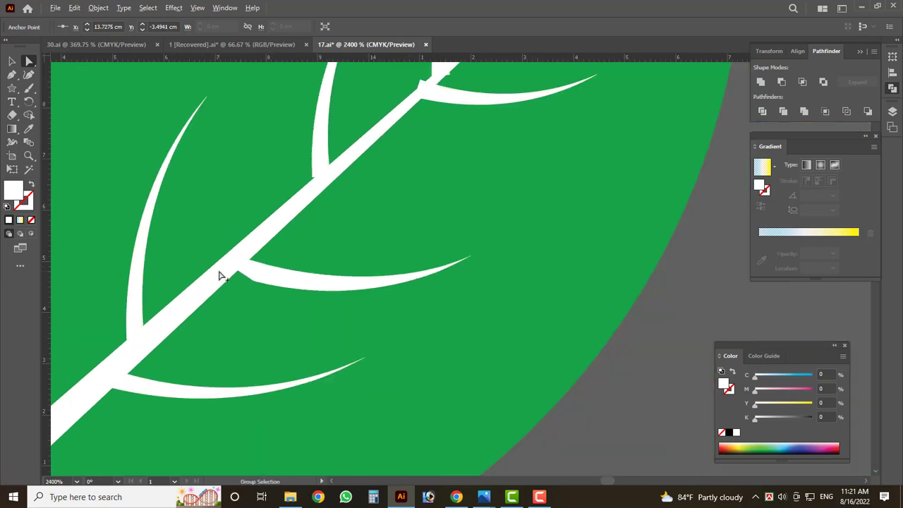
{"action": "scroll", "coordinate": [252, 277], "scroll_direction": "down", "scroll_amount": 1}
- Draw a straight diagonal line beside the leaf with the Pen tool
{"action": "key", "text": "v"}
{"action": "scroll", "coordinate": [226, 161], "scroll_direction": "down", "scroll_amount": 5}
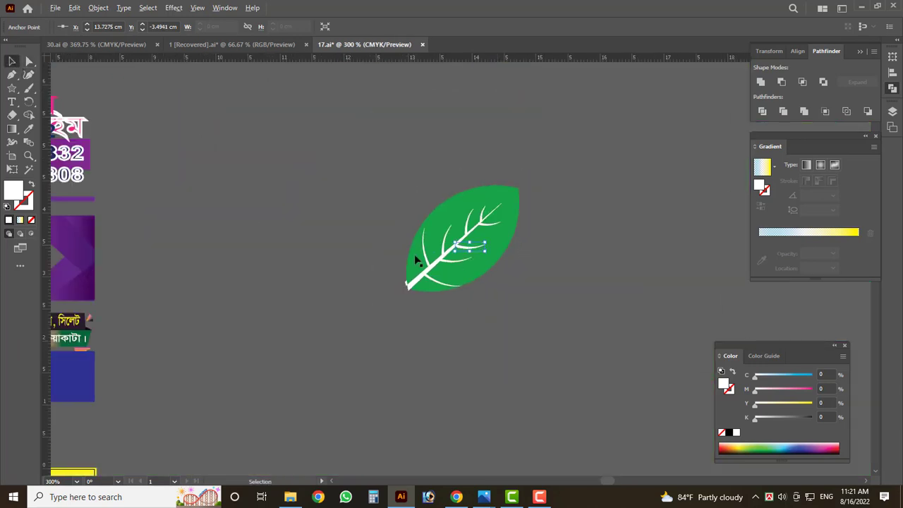
{"action": "scroll", "coordinate": [232, 206], "scroll_direction": "up", "scroll_amount": 1}
{"action": "left_click", "coordinate": [232, 206]}
{"action": "left_click", "coordinate": [11, 76]}
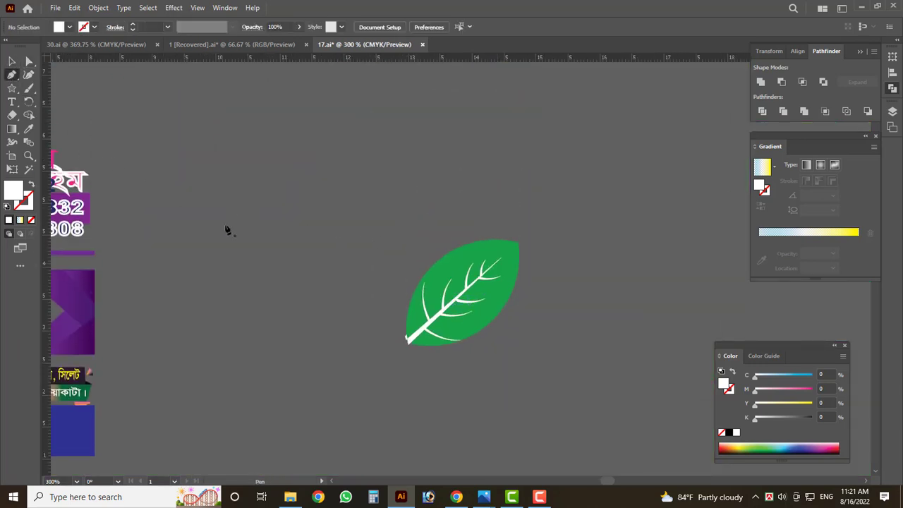
{"action": "left_click", "coordinate": [227, 220]}
{"action": "left_click", "coordinate": [309, 140]}
{"action": "key", "text": "v"}
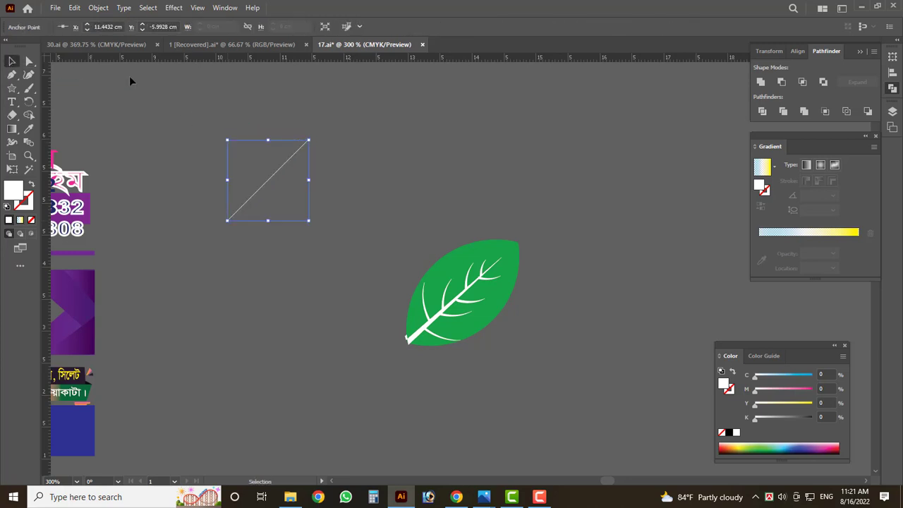
- Give the line no fill and a white 4 pt stroke
{"action": "scroll", "coordinate": [130, 81], "scroll_direction": "up", "scroll_amount": 2}
{"action": "left_click", "coordinate": [365, 342]}
{"action": "left_click_drag", "start_coordinate": [365, 343], "coordinate": [348, 302]}
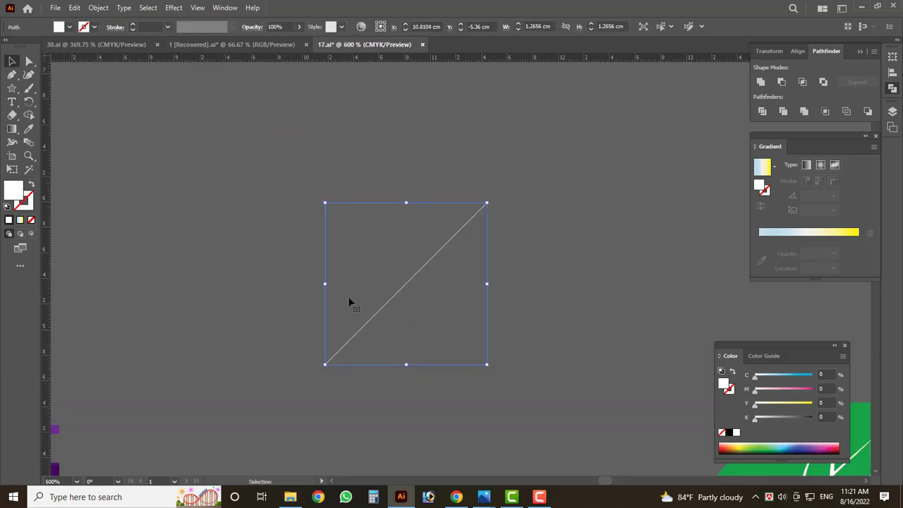
{"action": "left_click", "coordinate": [133, 24]}
{"action": "left_click", "coordinate": [70, 26]}
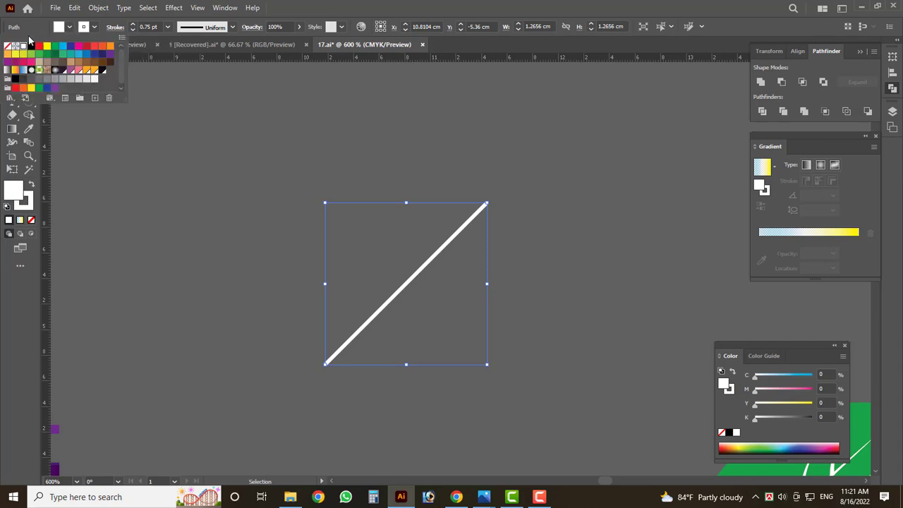
{"action": "left_click", "coordinate": [7, 47]}
{"action": "scroll", "coordinate": [474, 325], "scroll_direction": "up", "scroll_amount": 2}
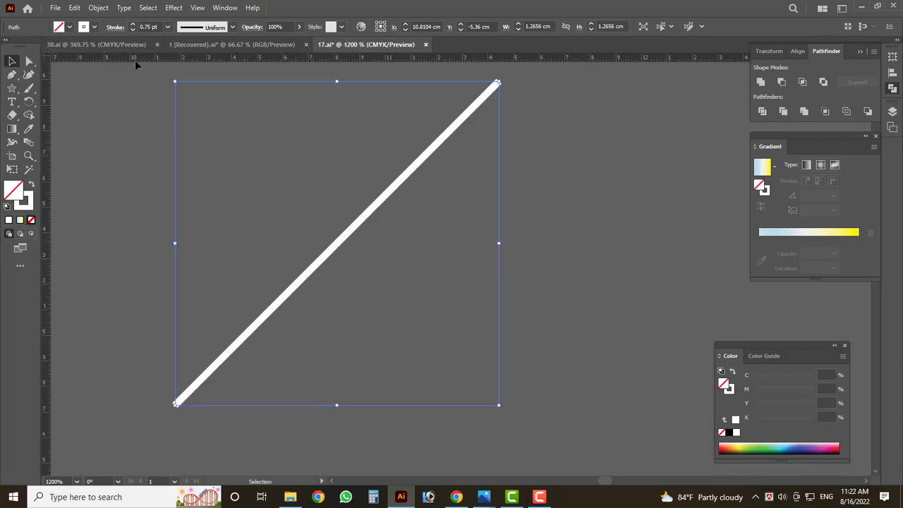
{"action": "left_click", "coordinate": [133, 23]}
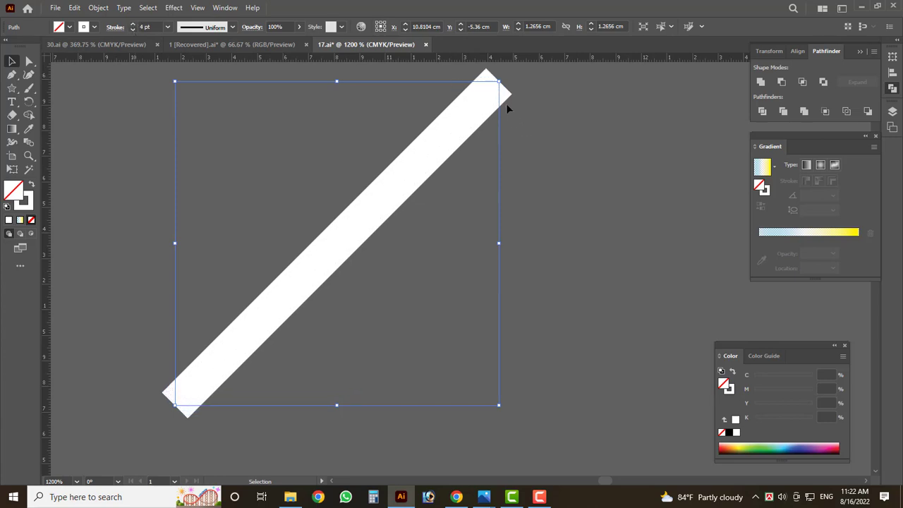
{"action": "left_click", "coordinate": [513, 93]}
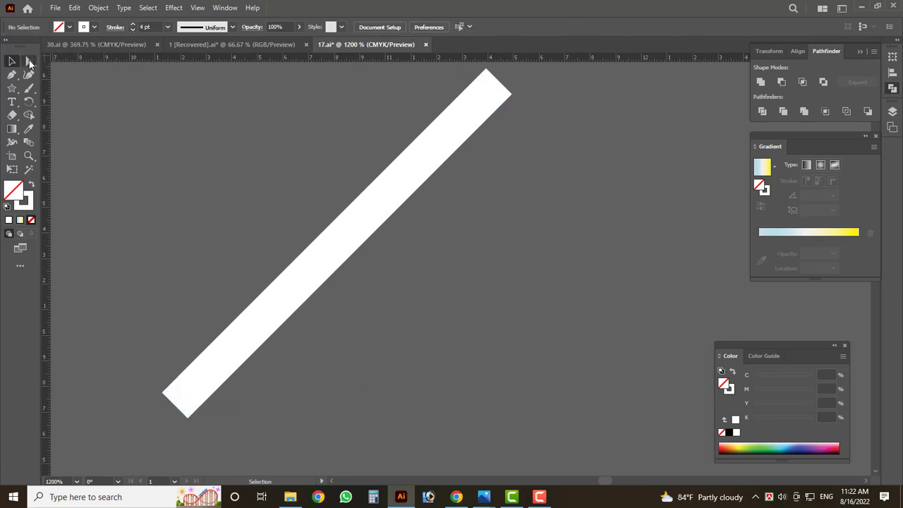
- Expand the line's fill and stroke into a solid shape with Object > Expand
{"action": "left_click", "coordinate": [28, 61]}
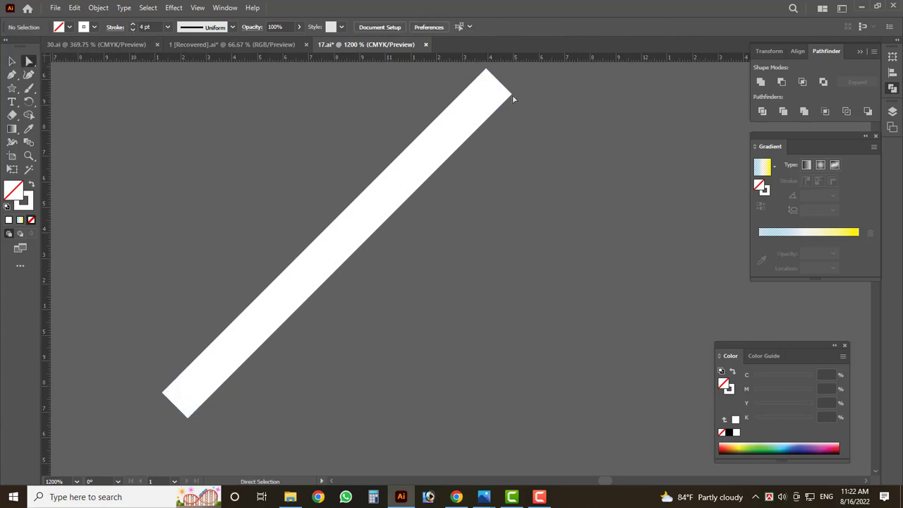
{"action": "key", "text": "ctrl+a"}
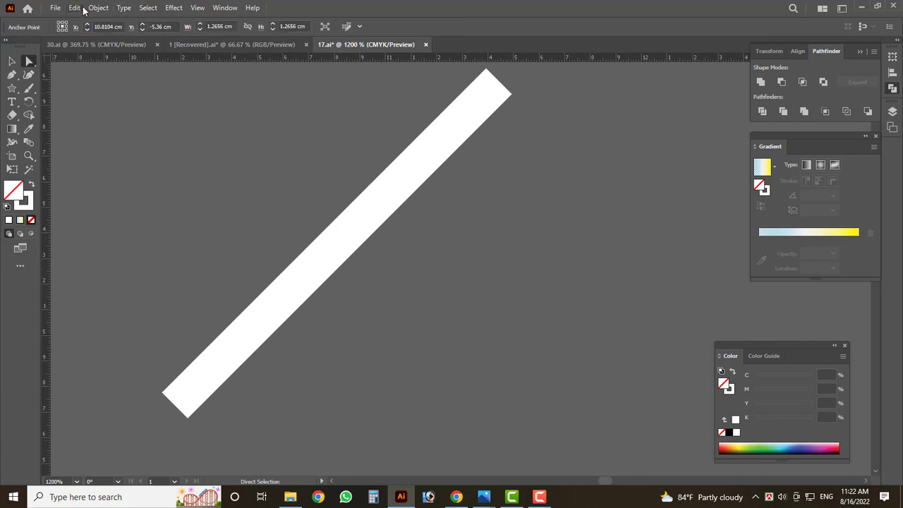
{"action": "left_click", "coordinate": [98, 8]}
{"action": "left_click", "coordinate": [121, 141]}
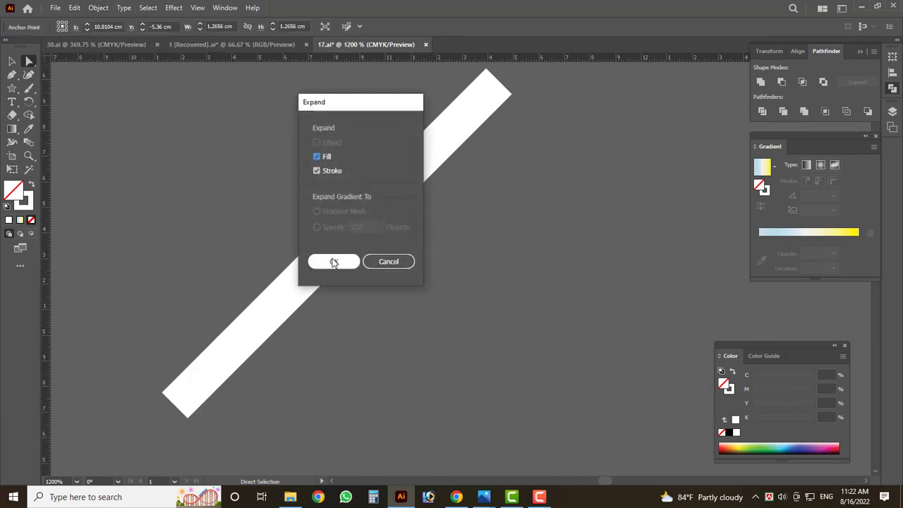
{"action": "left_click", "coordinate": [335, 258]}
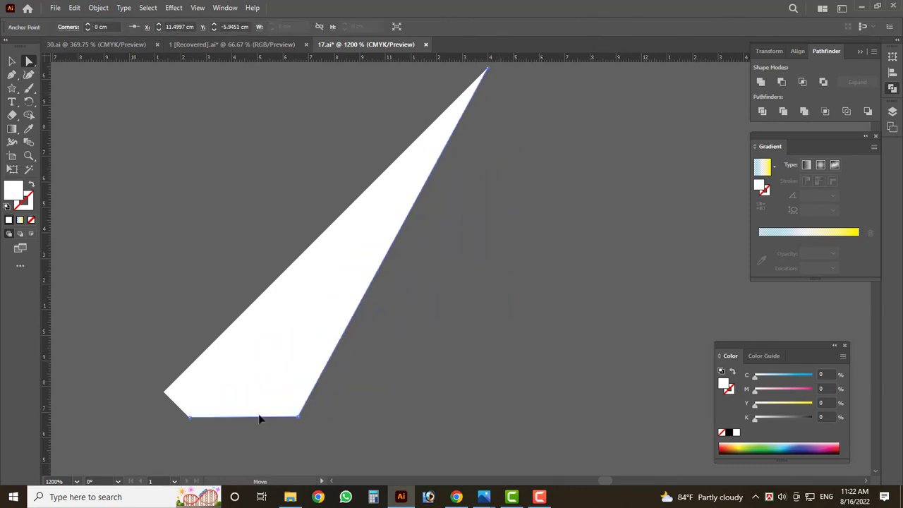
- Reshape the bar toward a triangle, then undo the last reshape
{"action": "left_click_drag", "start_coordinate": [513, 94], "coordinate": [658, 360]}
{"action": "left_click_drag", "start_coordinate": [681, 311], "coordinate": [462, 381]}
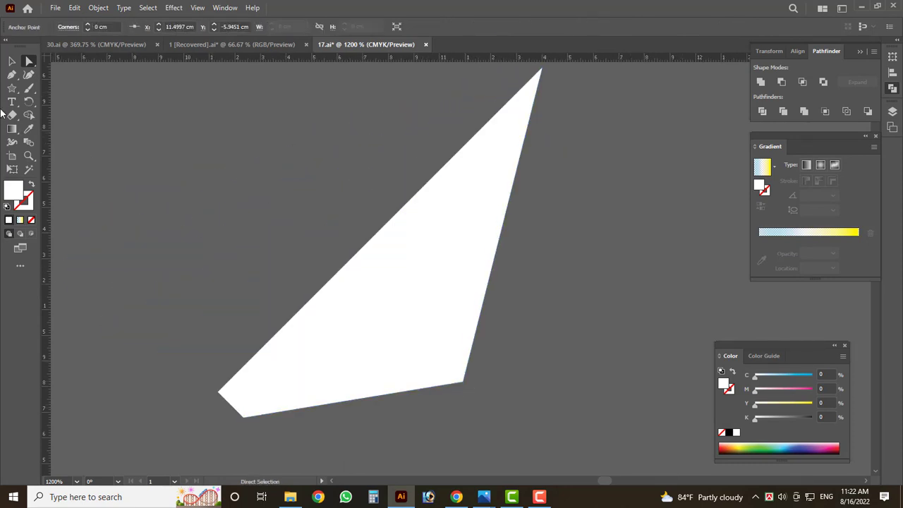
{"action": "left_click", "coordinate": [12, 61]}
{"action": "key", "text": "ctrl+z"}
{"action": "key", "text": "ctrl+z"}
- Undo the remaining reshape and delete the leaf and line
{"action": "key", "text": "ctrl+1"}
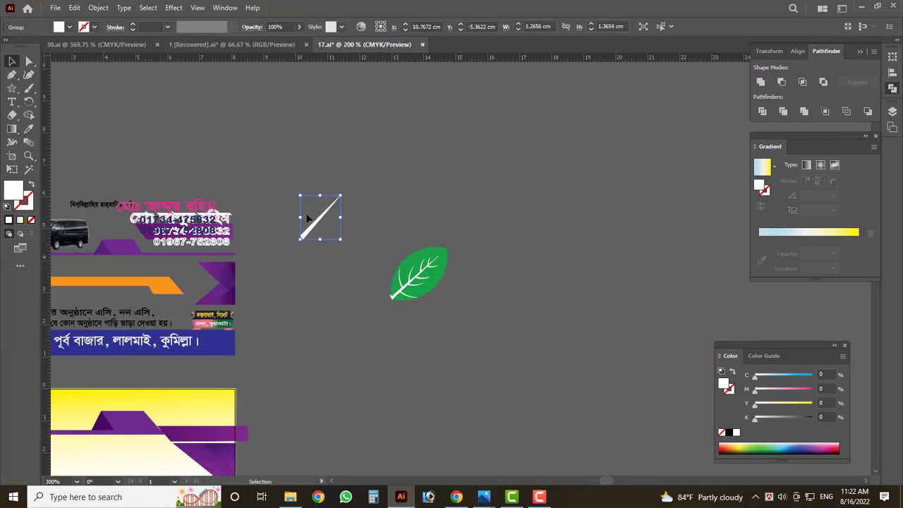
{"action": "key", "text": "Delete"}
{"action": "scroll", "coordinate": [399, 340], "scroll_direction": "down", "scroll_amount": 2}
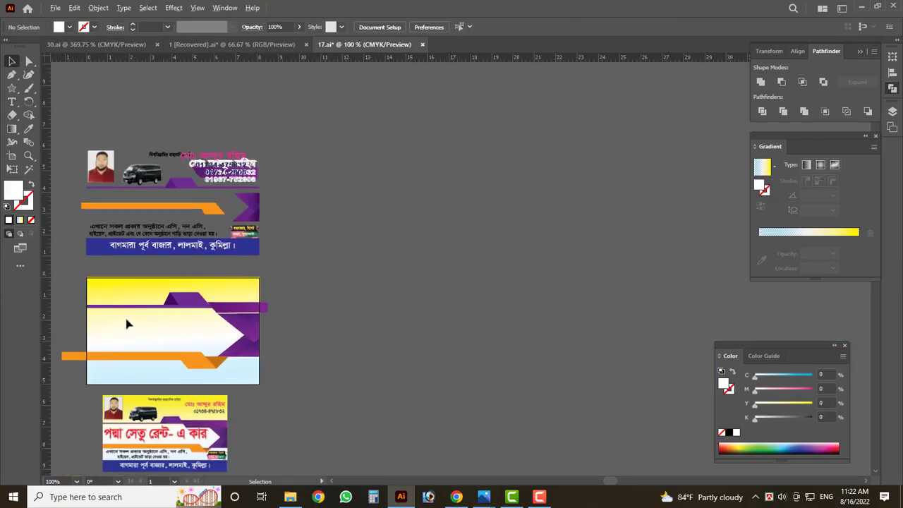
{"action": "scroll", "coordinate": [311, 262], "scroll_direction": "up", "scroll_amount": 3}
{"action": "scroll", "coordinate": [353, 276], "scroll_direction": "down", "scroll_amount": 2}
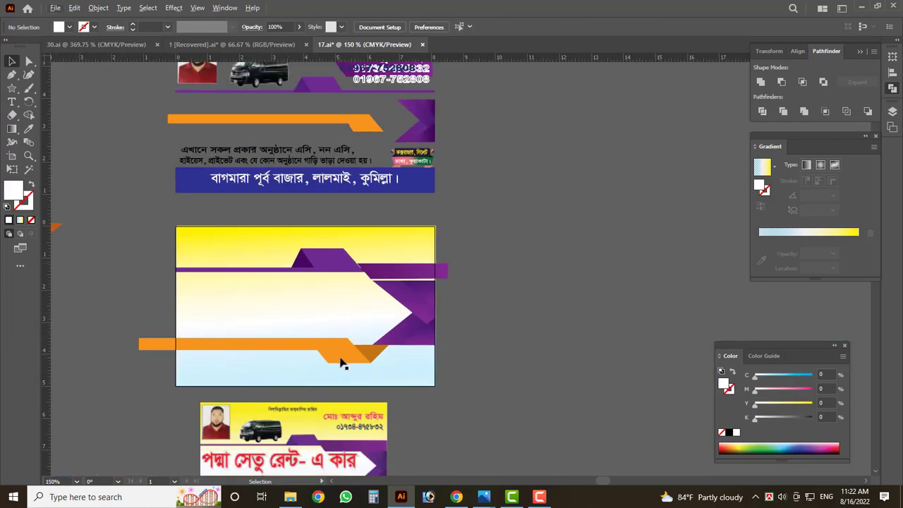
{"action": "scroll", "coordinate": [361, 363], "scroll_direction": "up", "scroll_amount": 1}
- Enlarge the purple arrow shape slightly to the right and down
{"action": "left_click", "coordinate": [363, 357]}
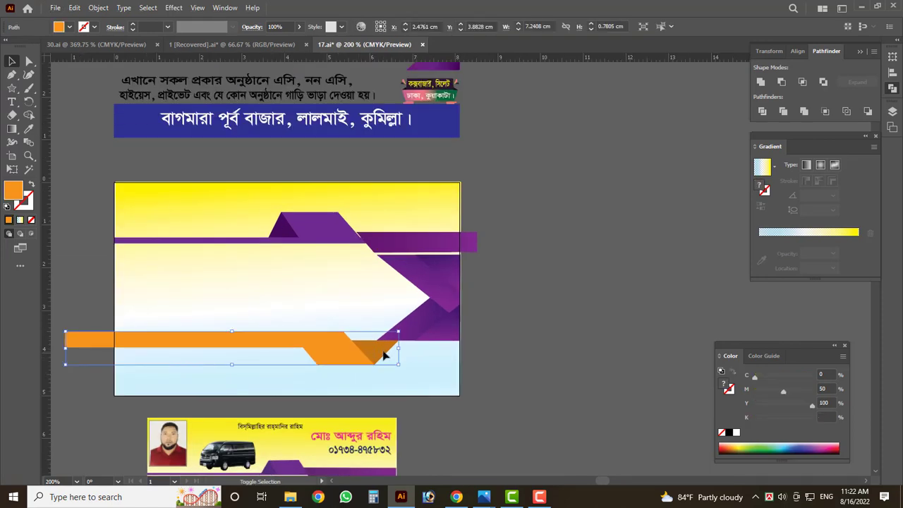
{"action": "left_click", "coordinate": [434, 330]}
{"action": "scroll", "coordinate": [445, 325], "scroll_direction": "up", "scroll_amount": 2}
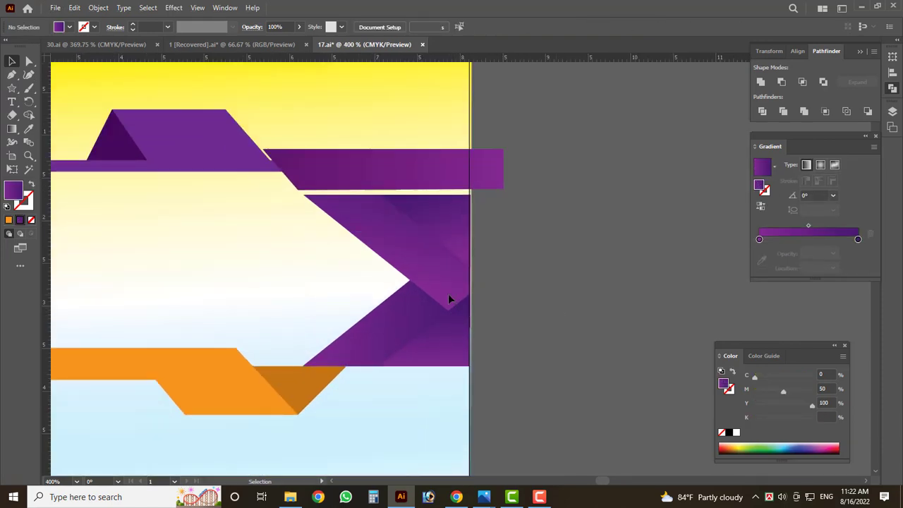
{"action": "scroll", "coordinate": [455, 310], "scroll_direction": "up", "scroll_amount": 2}
{"action": "left_click_drag", "start_coordinate": [488, 351], "coordinate": [492, 357]}
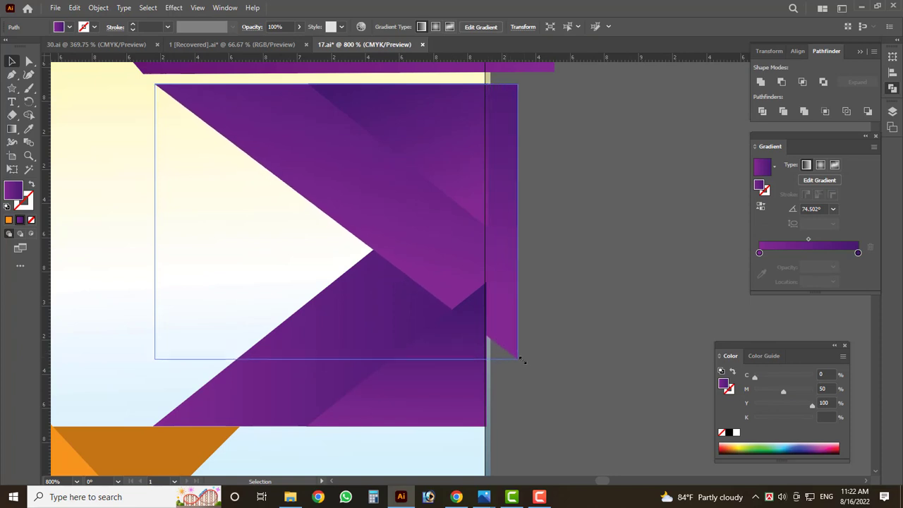
{"action": "scroll", "coordinate": [490, 356], "scroll_direction": "down", "scroll_amount": 3}
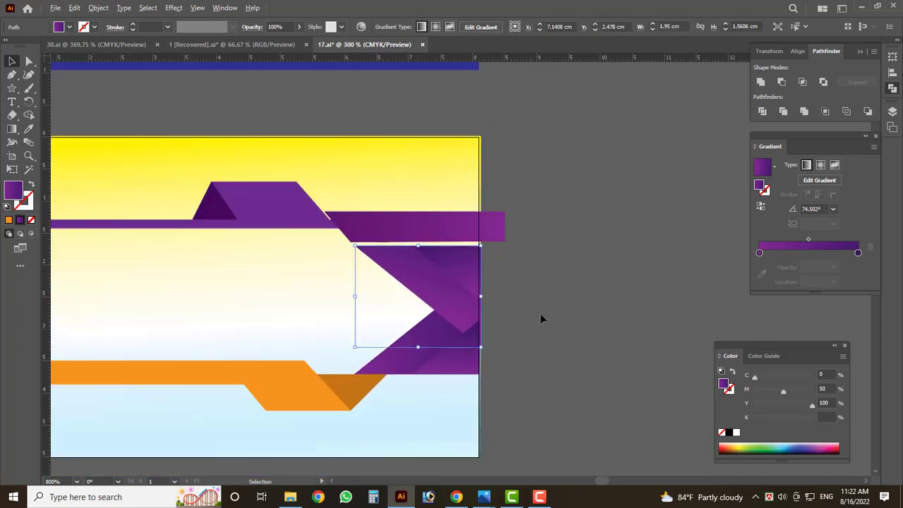
{"action": "scroll", "coordinate": [395, 375], "scroll_direction": "down", "scroll_amount": 2}
- Marquee-select the ribbons and shrink them vertically, lifting the orange ribbon
{"action": "left_click", "coordinate": [334, 342]}
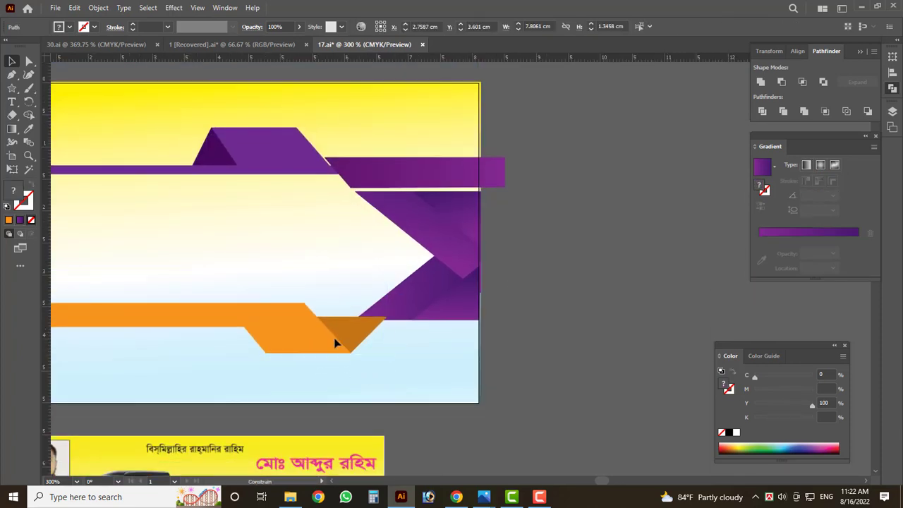
{"action": "left_click_drag", "start_coordinate": [471, 376], "coordinate": [228, 224]}
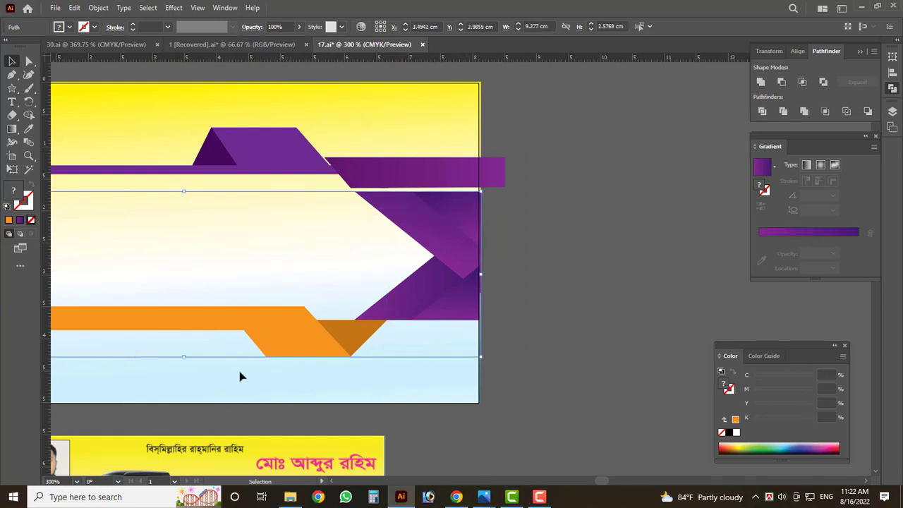
{"action": "left_click_drag", "start_coordinate": [184, 360], "coordinate": [190, 313]}
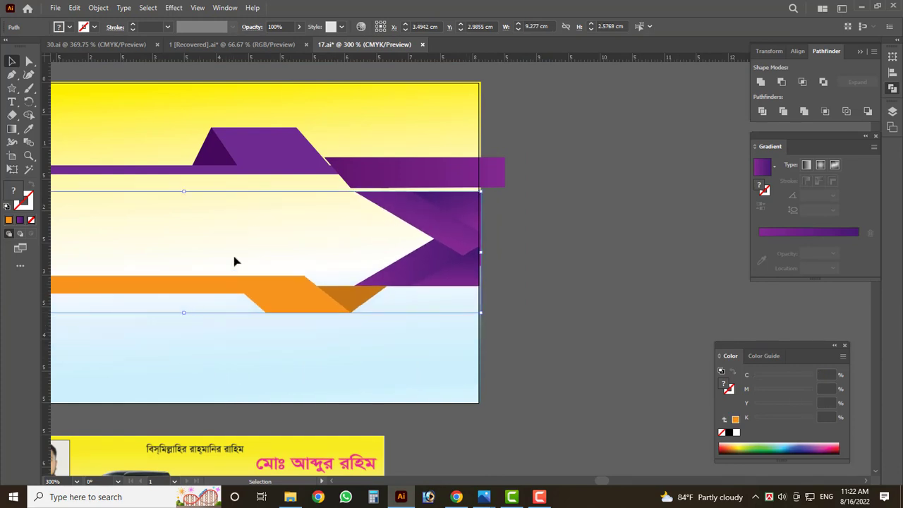
{"action": "left_click", "coordinate": [339, 213]}
- Narrow the purple arrow by dragging its left side inward
{"action": "left_click_drag", "start_coordinate": [443, 264], "coordinate": [442, 262]}
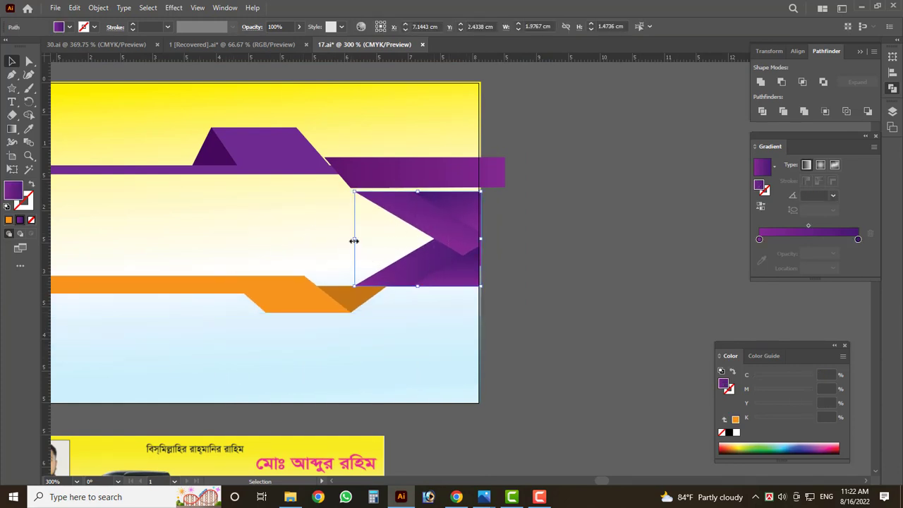
{"action": "left_click_drag", "start_coordinate": [354, 241], "coordinate": [381, 241]}
{"action": "scroll", "coordinate": [494, 233], "scroll_direction": "down", "scroll_amount": 2}
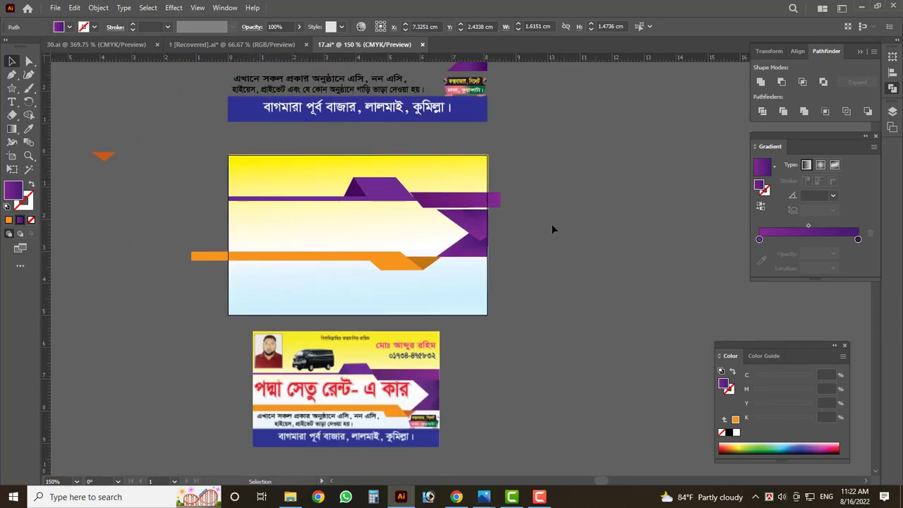
{"action": "scroll", "coordinate": [540, 233], "scroll_direction": "up", "scroll_amount": 3}
{"action": "scroll", "coordinate": [541, 238], "scroll_direction": "up", "scroll_amount": 2}
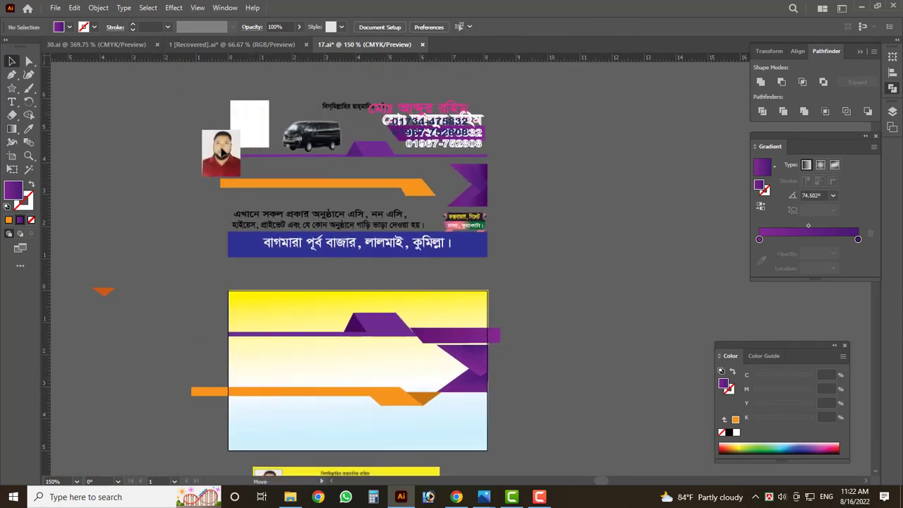
- Release the photo's clipping mask and move the full photo off the card to the left
{"action": "left_click", "coordinate": [221, 152]}
{"action": "scroll", "coordinate": [221, 151], "scroll_direction": "up", "scroll_amount": 3}
{"action": "left_click", "coordinate": [273, 241]}
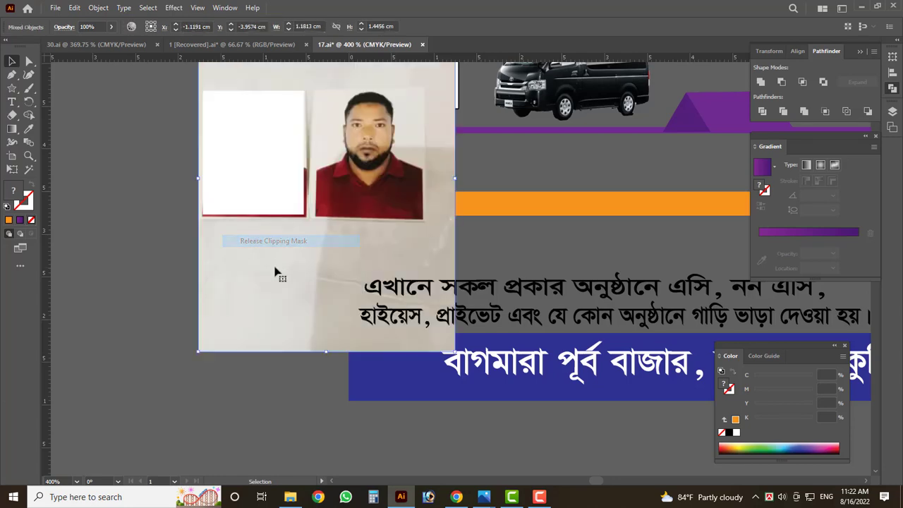
{"action": "key", "text": "ctrl+minus"}
{"action": "left_click", "coordinate": [149, 262]}
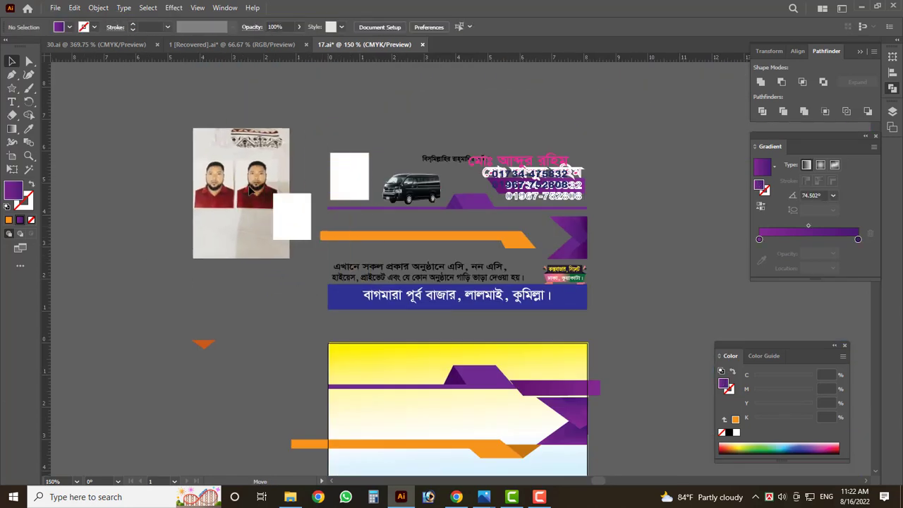
{"action": "left_click_drag", "start_coordinate": [307, 250], "coordinate": [143, 172]}
- Move the white rectangle and spare artwork off left, and the blue phone numbers upper right
{"action": "left_click_drag", "start_coordinate": [296, 226], "coordinate": [147, 262]}
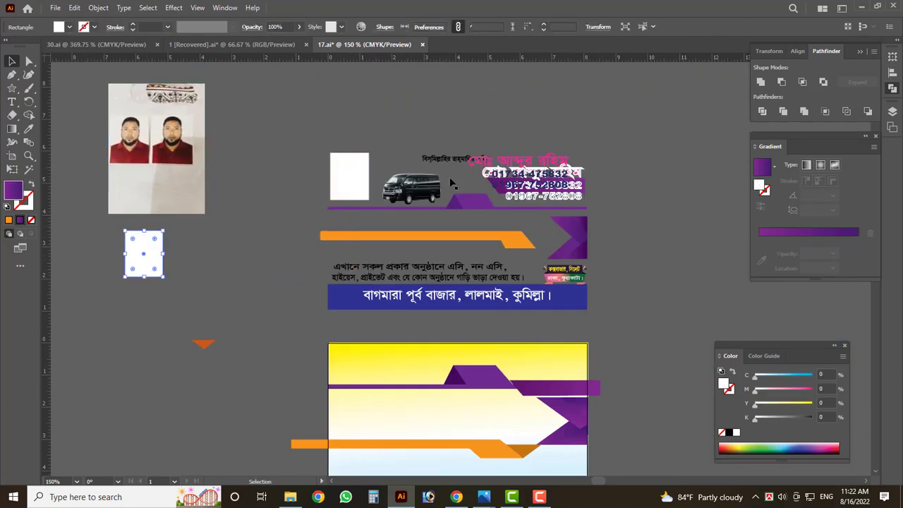
{"action": "left_click_drag", "start_coordinate": [412, 189], "coordinate": [225, 223]}
{"action": "left_click_drag", "start_coordinate": [536, 145], "coordinate": [601, 80]}
{"action": "scroll", "coordinate": [448, 143], "scroll_direction": "down", "scroll_amount": 1}
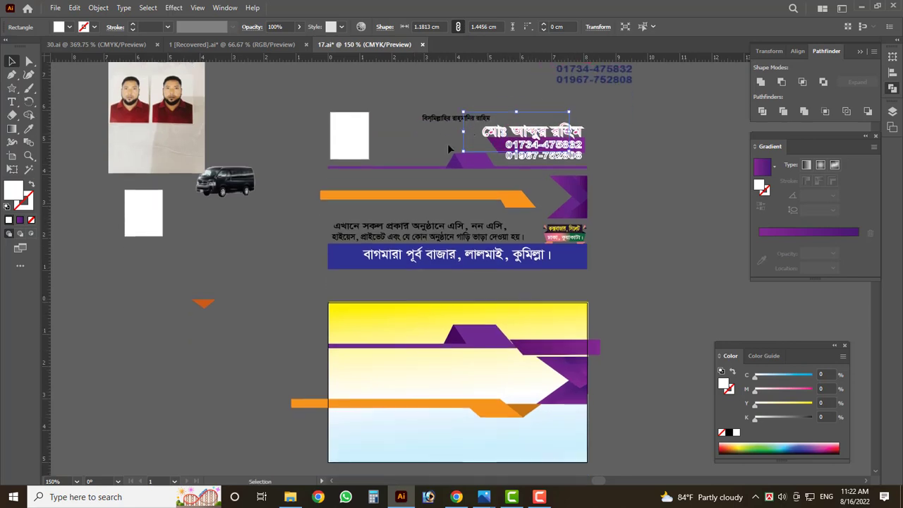
{"action": "left_click_drag", "start_coordinate": [460, 120], "coordinate": [462, 316]}
{"action": "scroll", "coordinate": [462, 316], "scroll_direction": "up", "scroll_amount": 4}
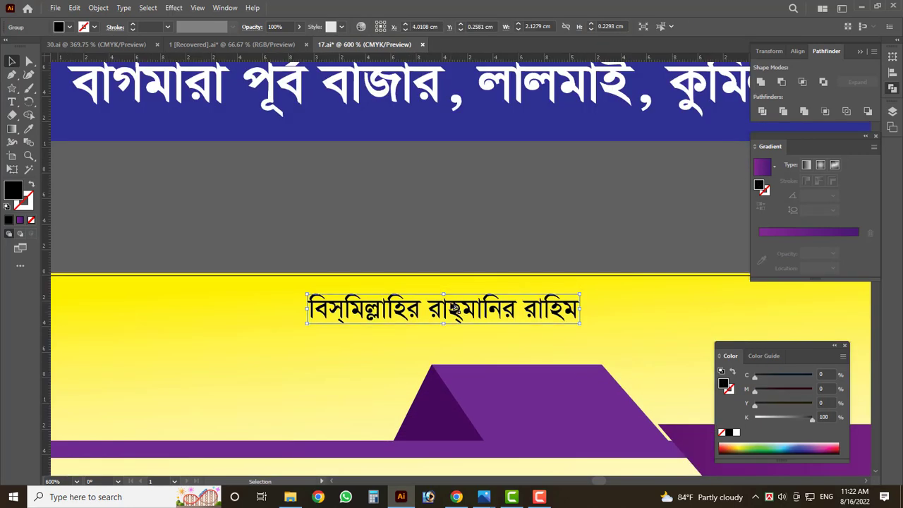
{"action": "scroll", "coordinate": [279, 289], "scroll_direction": "down", "scroll_amount": 4}
- Bring the name and phone group beside the card and ungroup it
{"action": "mouse_move", "coordinate": [407, 126]}
{"action": "left_mouse_down"}
{"action": "mouse_move", "coordinate": [459, 213]}
{"action": "mouse_move", "coordinate": [539, 248]}
{"action": "left_mouse_up"}
{"action": "scroll", "coordinate": [500, 179], "scroll_direction": "right", "scroll_amount": 1}
{"action": "scroll", "coordinate": [486, 151], "scroll_direction": "up", "scroll_amount": 1}
{"action": "scroll", "coordinate": [477, 127], "scroll_direction": "up", "scroll_amount": 1}
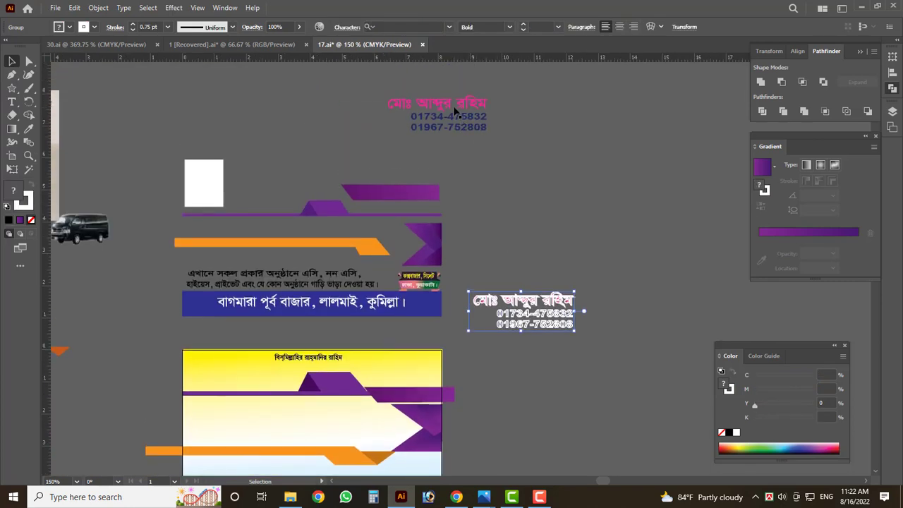
{"action": "mouse_move", "coordinate": [476, 127]}
{"action": "left_mouse_down"}
{"action": "mouse_move", "coordinate": [630, 283]}
{"action": "mouse_move", "coordinate": [410, 368]}
{"action": "left_mouse_up"}
{"action": "right_click", "coordinate": [609, 262]}
{"action": "left_click", "coordinate": [654, 357]}
{"action": "scroll", "coordinate": [409, 368], "scroll_direction": "up", "scroll_amount": 2}
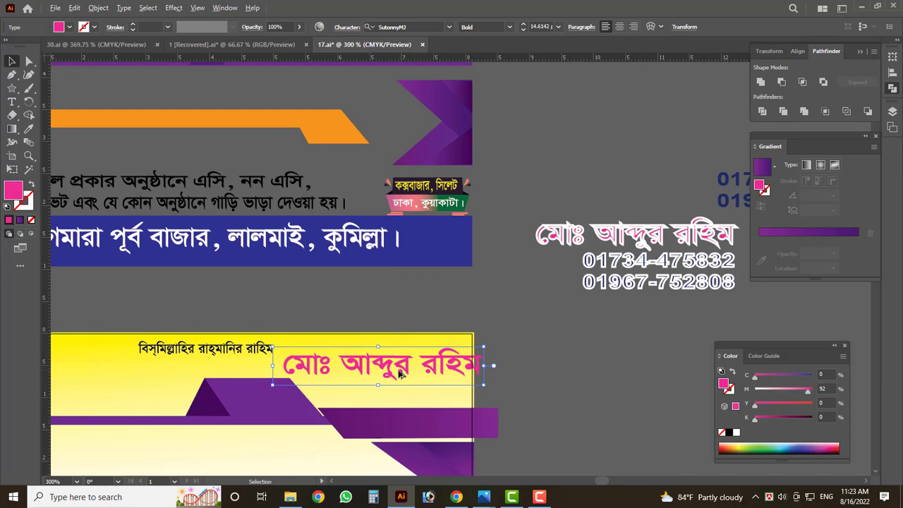
{"action": "scroll", "coordinate": [416, 368], "scroll_direction": "up", "scroll_amount": 2}
{"action": "scroll", "coordinate": [480, 353], "scroll_direction": "up", "scroll_amount": 2}
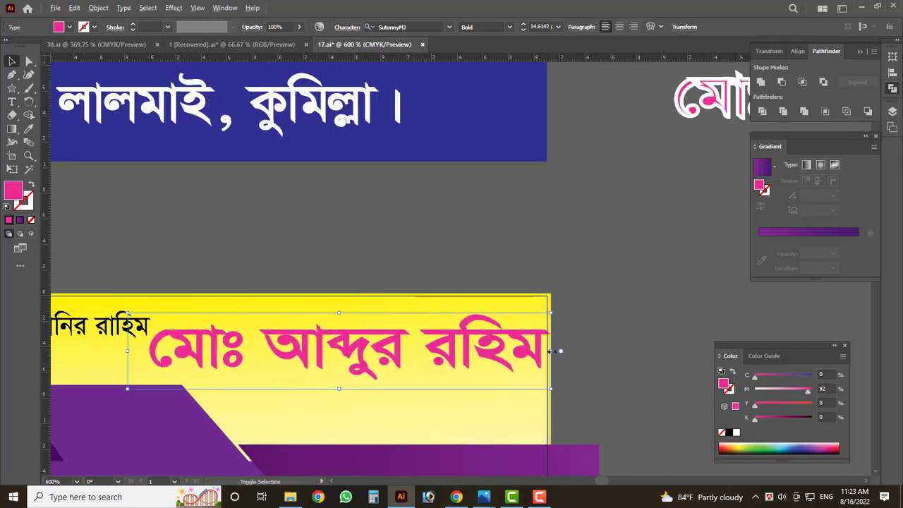
- Shrink the pink name to fit the card and make the purple trapezoid smaller and lower
{"action": "left_click_drag", "start_coordinate": [554, 351], "coordinate": [534, 350]}
{"action": "scroll", "coordinate": [470, 350], "scroll_direction": "down", "scroll_amount": 2}
{"action": "scroll", "coordinate": [469, 350], "scroll_direction": "down", "scroll_amount": 1}
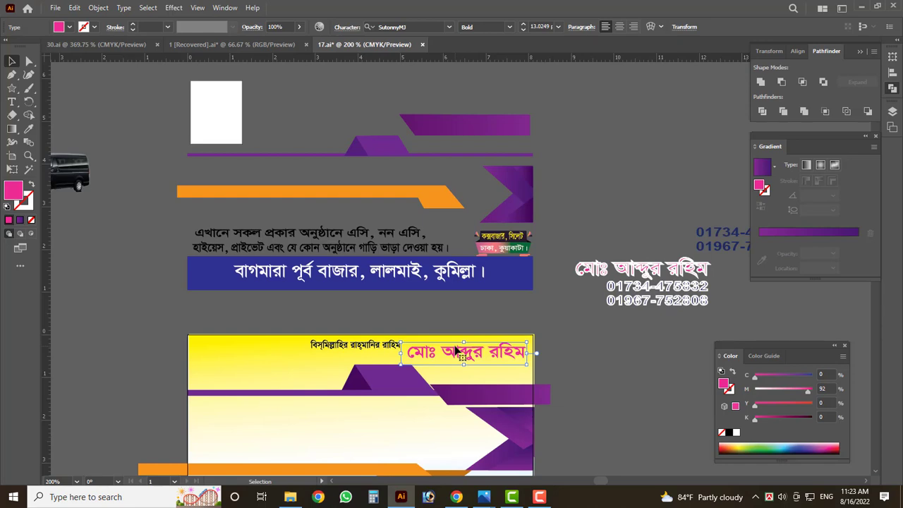
{"action": "scroll", "coordinate": [455, 351], "scroll_direction": "down", "scroll_amount": 2}
{"action": "scroll", "coordinate": [427, 363], "scroll_direction": "up", "scroll_amount": 2}
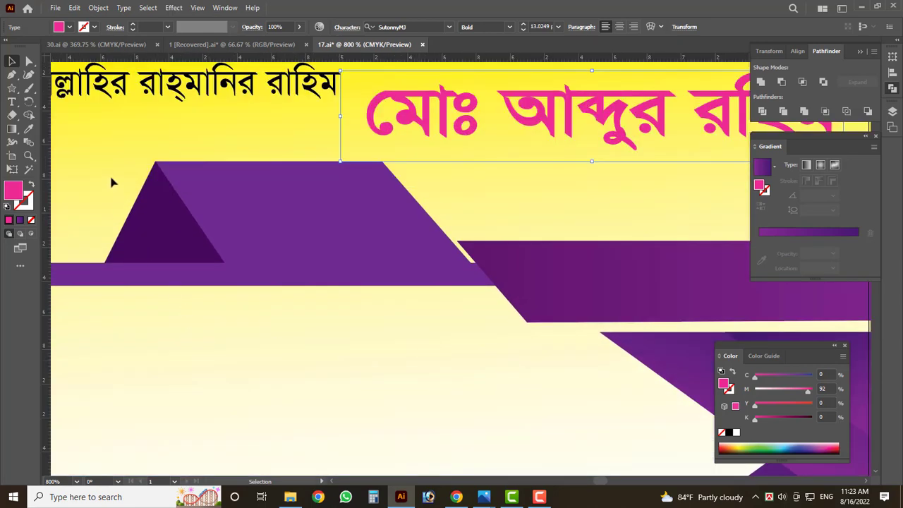
{"action": "left_click", "coordinate": [206, 252]}
{"action": "scroll", "coordinate": [344, 222], "scroll_direction": "down", "scroll_amount": 1}
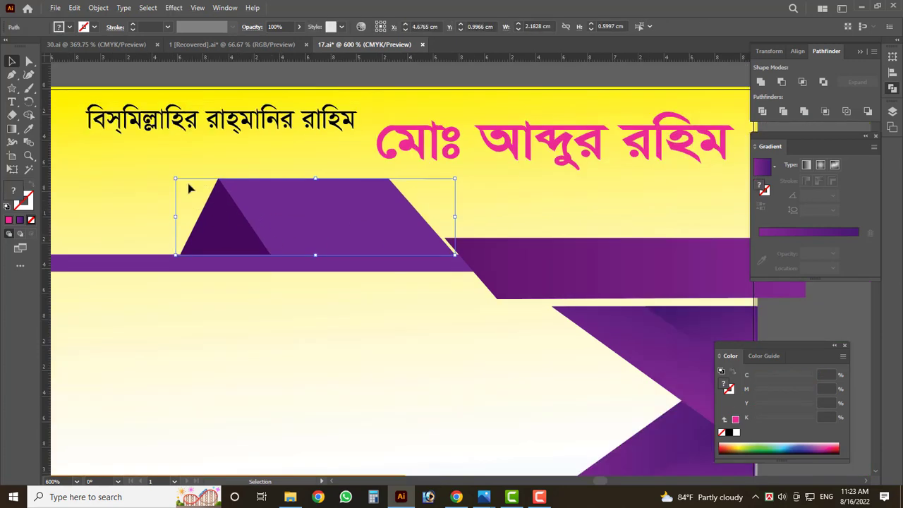
{"action": "mouse_move", "coordinate": [175, 180]}
{"action": "left_mouse_down"}
{"action": "mouse_move", "coordinate": [200, 209]}
{"action": "mouse_move", "coordinate": [252, 220]}
{"action": "left_mouse_up"}
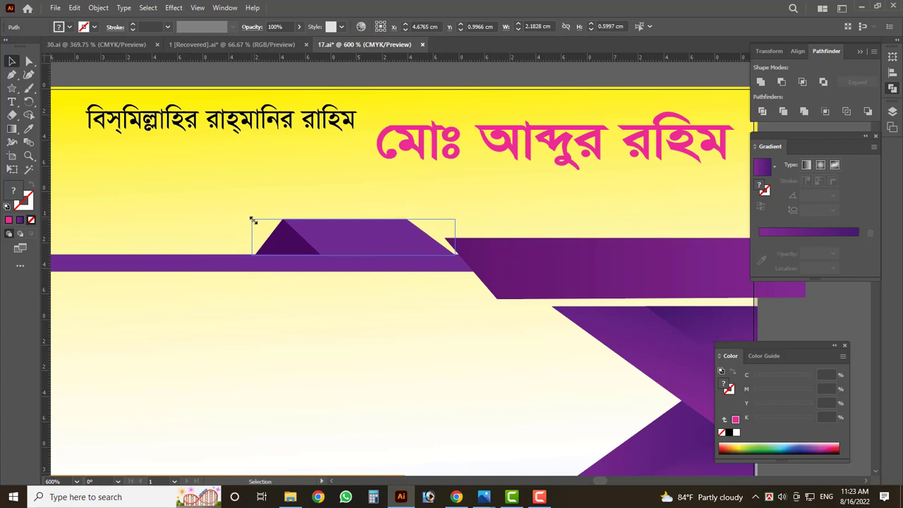
- Scale down the right purple band
{"action": "left_click", "coordinate": [508, 253]}
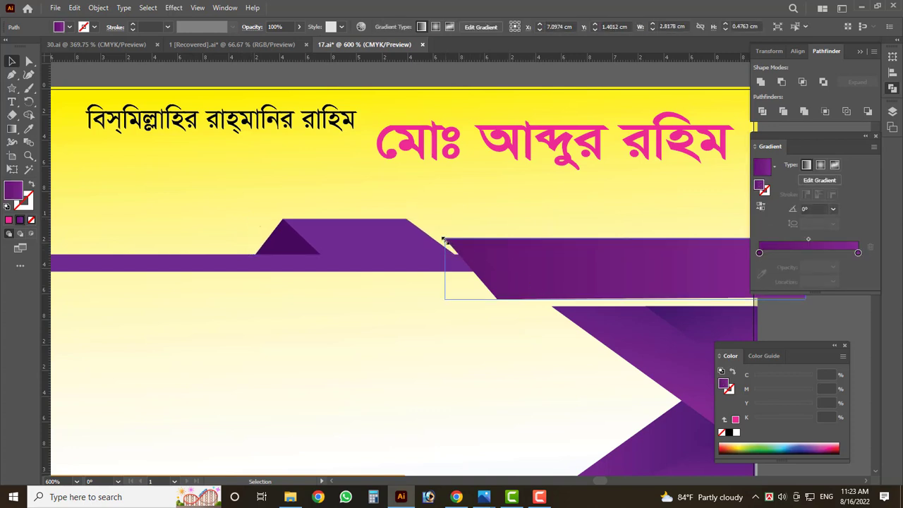
{"action": "mouse_move", "coordinate": [445, 239]}
{"action": "left_mouse_down"}
{"action": "mouse_move", "coordinate": [452, 253]}
{"action": "mouse_move", "coordinate": [572, 260]}
{"action": "mouse_move", "coordinate": [530, 283]}
{"action": "mouse_move", "coordinate": [478, 285]}
{"action": "mouse_move", "coordinate": [494, 268]}
{"action": "left_mouse_up"}
{"action": "scroll", "coordinate": [494, 268], "scroll_direction": "down", "scroll_amount": 3}
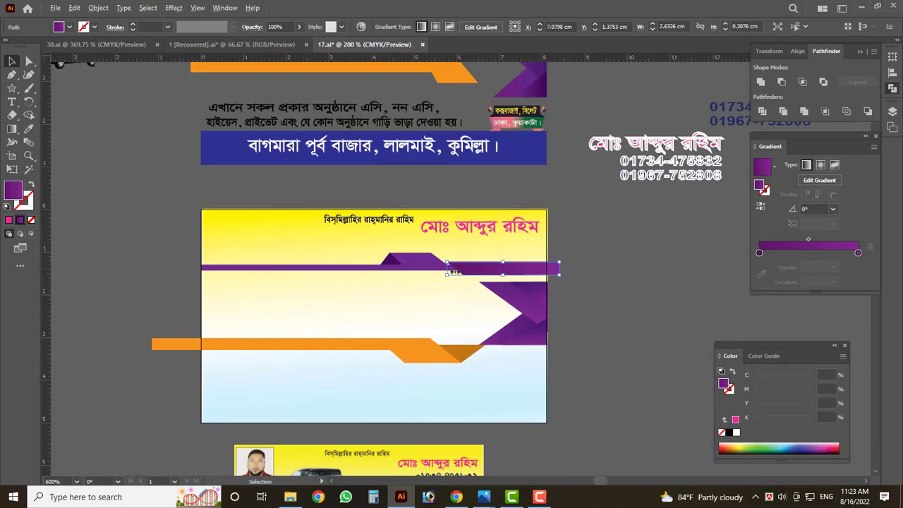
{"action": "scroll", "coordinate": [493, 282], "scroll_direction": "down", "scroll_amount": 1}
{"action": "scroll", "coordinate": [490, 282], "scroll_direction": "up", "scroll_amount": 1}
- Move the purple arrow up to meet the top band and raise the orange band slightly
{"action": "left_click_drag", "start_coordinate": [565, 314], "coordinate": [562, 287]}
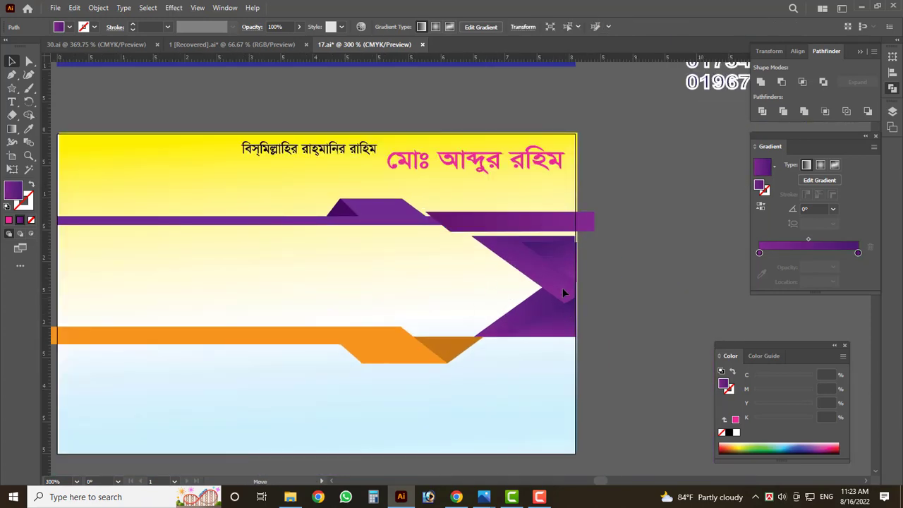
{"action": "left_click", "coordinate": [562, 285]}
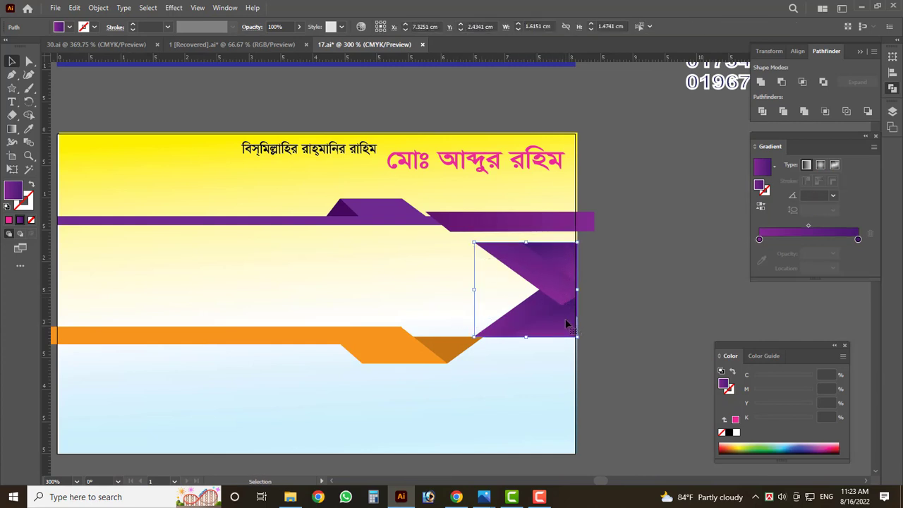
{"action": "left_click_drag", "start_coordinate": [566, 332], "coordinate": [565, 309]}
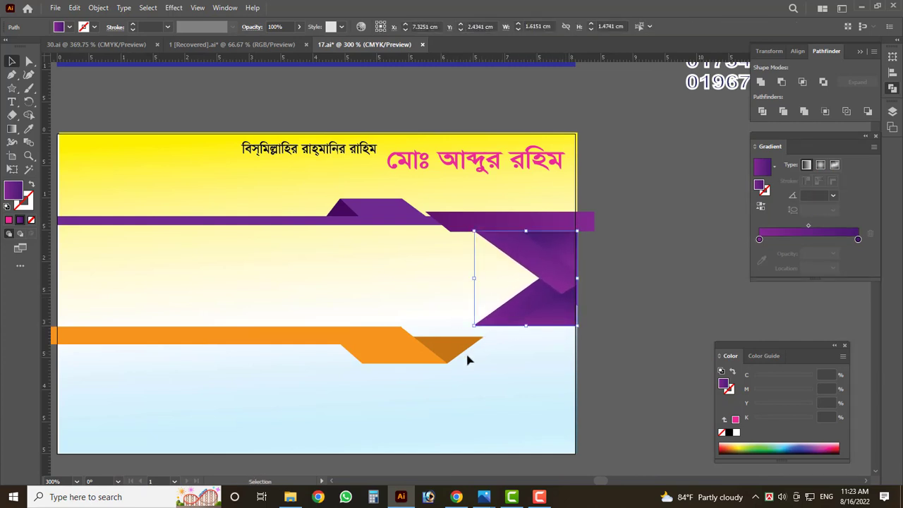
{"action": "left_click_drag", "start_coordinate": [416, 349], "coordinate": [407, 343]}
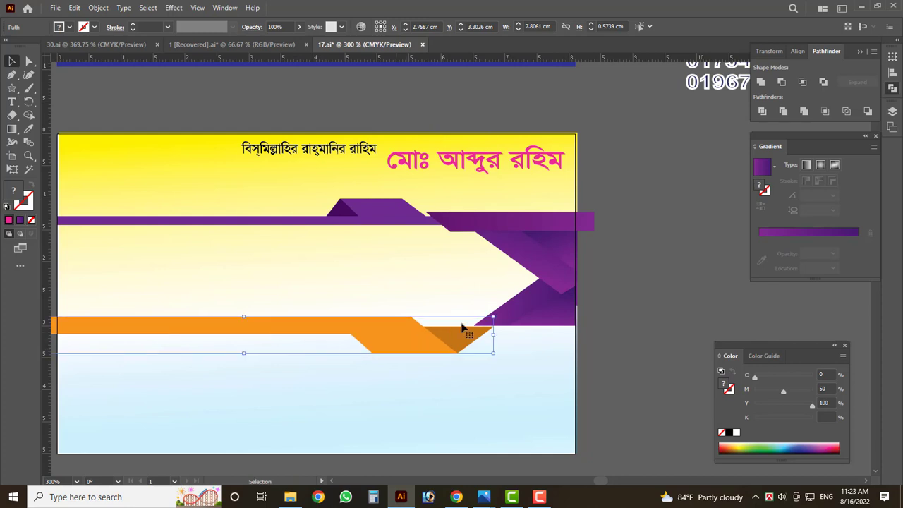
{"action": "scroll", "coordinate": [614, 218], "scroll_direction": "up", "scroll_amount": 2}
{"action": "scroll", "coordinate": [508, 203], "scroll_direction": "right", "scroll_amount": 1}
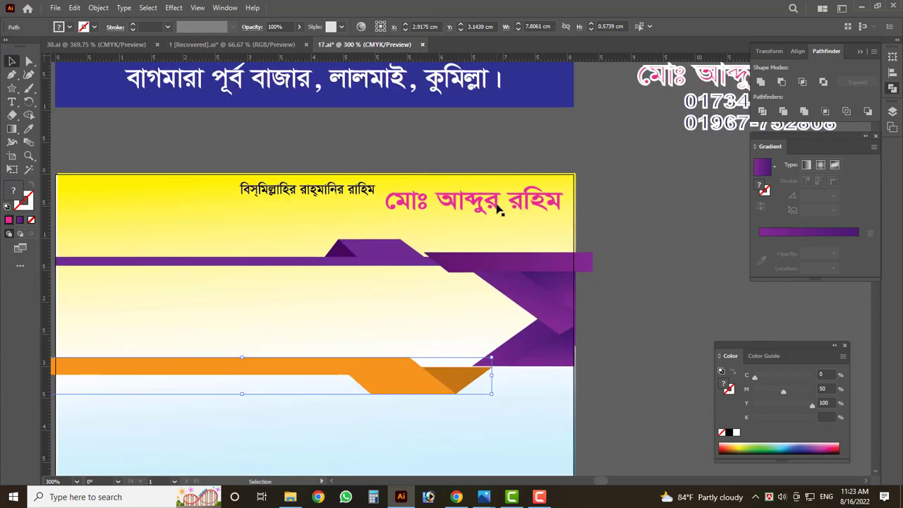
- Set the view magnification to 100%
{"action": "left_click", "coordinate": [44, 481]}
{"action": "type", "text": "100"}
{"action": "key", "text": "Return"}
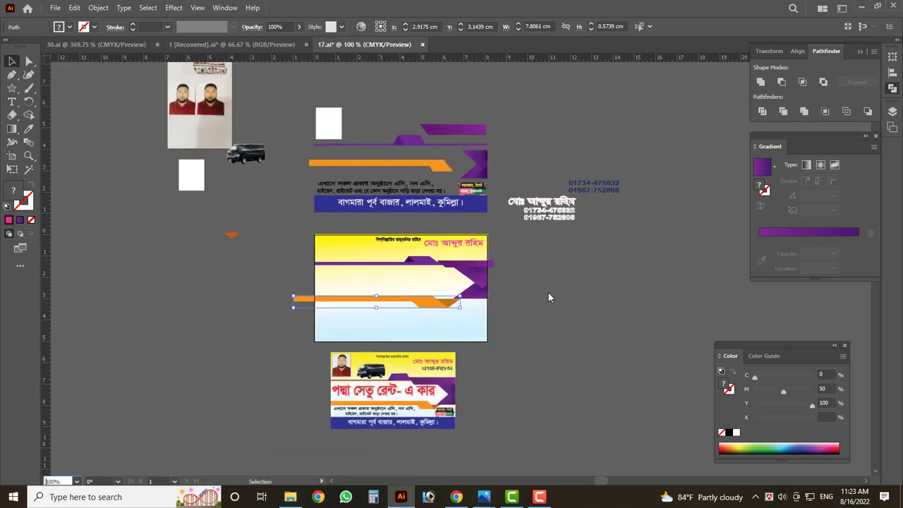
{"action": "left_click", "coordinate": [549, 296]}
{"action": "scroll", "coordinate": [536, 300], "scroll_direction": "down", "scroll_amount": 3}
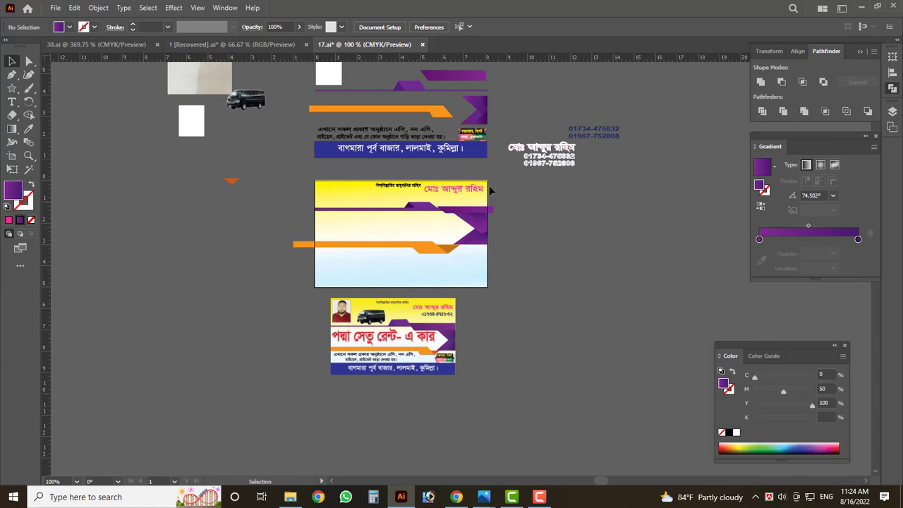
{"action": "scroll", "coordinate": [490, 190], "scroll_direction": "up", "scroll_amount": 5}
{"action": "scroll", "coordinate": [508, 191], "scroll_direction": "down", "scroll_amount": 2}
- Place the navy phone number below the pink name and duplicate it just beneath
{"action": "left_click_drag", "start_coordinate": [712, 79], "coordinate": [305, 264]}
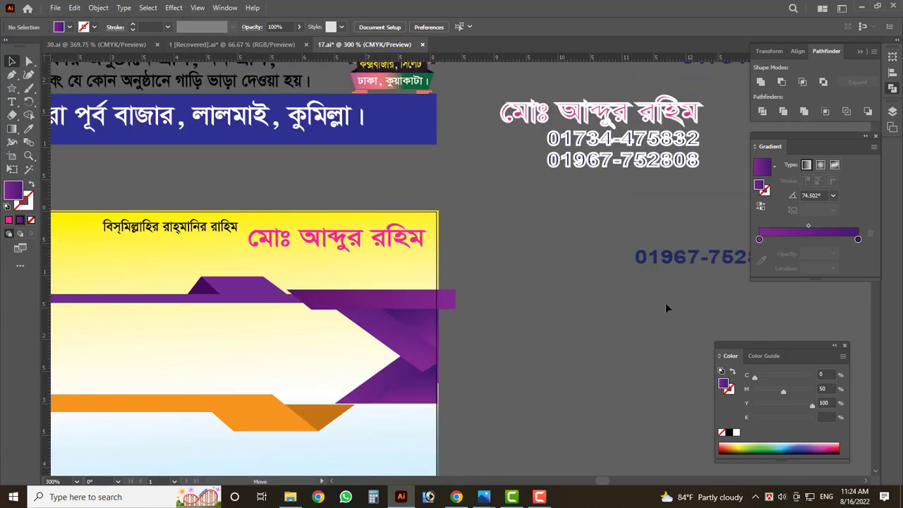
{"action": "scroll", "coordinate": [247, 274], "scroll_direction": "up", "scroll_amount": 1}
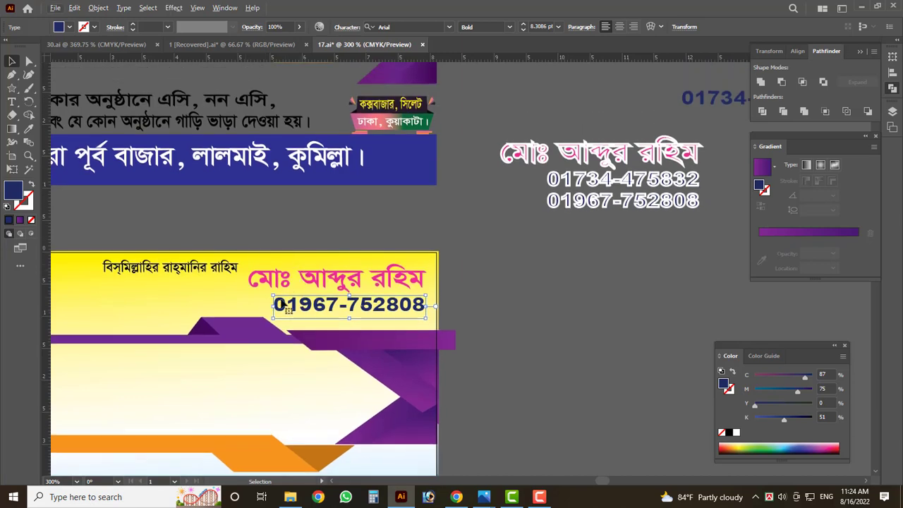
{"action": "left_click", "coordinate": [303, 310]}
{"action": "scroll", "coordinate": [303, 307], "scroll_direction": "up", "scroll_amount": 2}
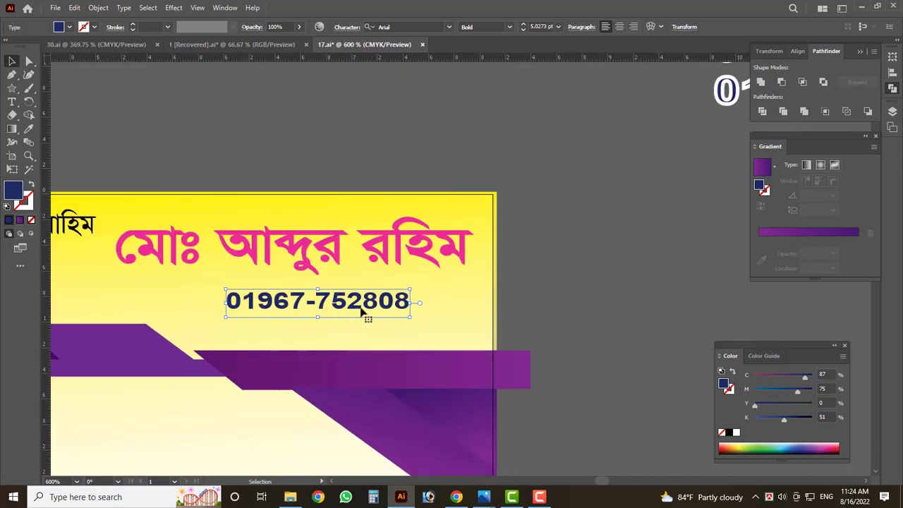
{"action": "left_click", "coordinate": [420, 297]}
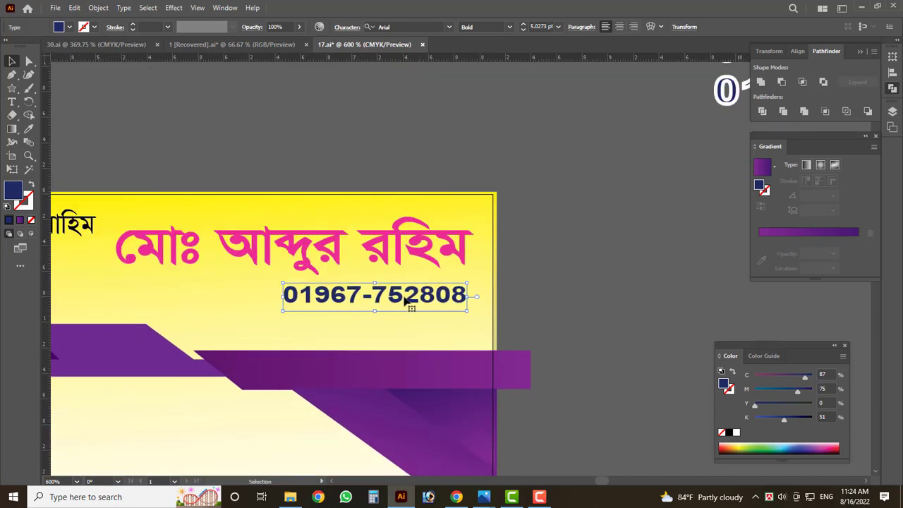
{"action": "left_click_drag", "start_coordinate": [413, 298], "coordinate": [413, 322], "text": "alt"}
- Move the extra phone copy off the card and enlarge the phone number on the card
{"action": "scroll", "coordinate": [416, 318], "scroll_direction": "down", "scroll_amount": 3}
{"action": "scroll", "coordinate": [534, 296], "scroll_direction": "down", "scroll_amount": 3}
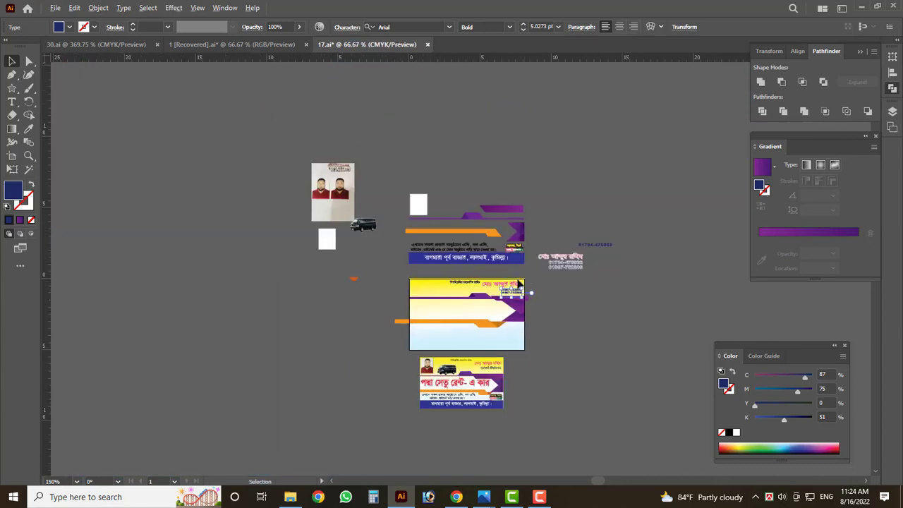
{"action": "scroll", "coordinate": [473, 302], "scroll_direction": "up", "scroll_amount": 1}
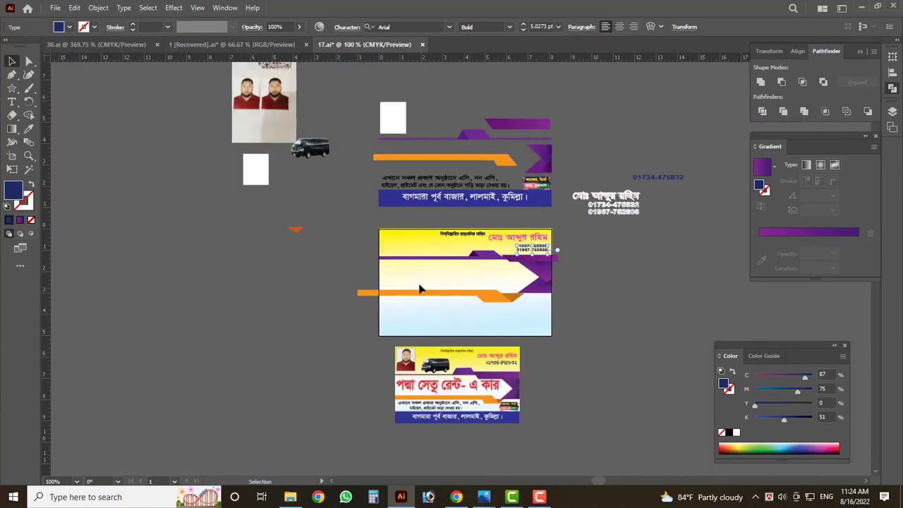
{"action": "left_click", "coordinate": [595, 278]}
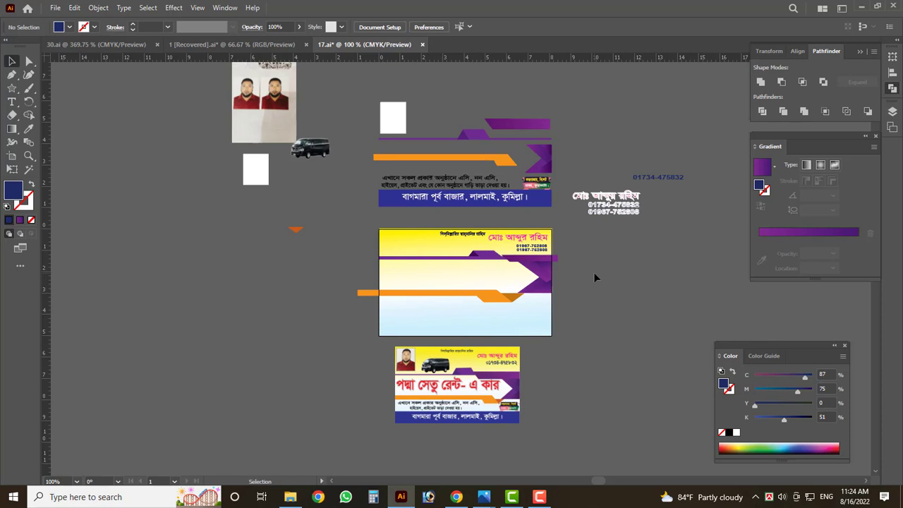
{"action": "scroll", "coordinate": [595, 278], "scroll_direction": "up", "scroll_amount": 3}
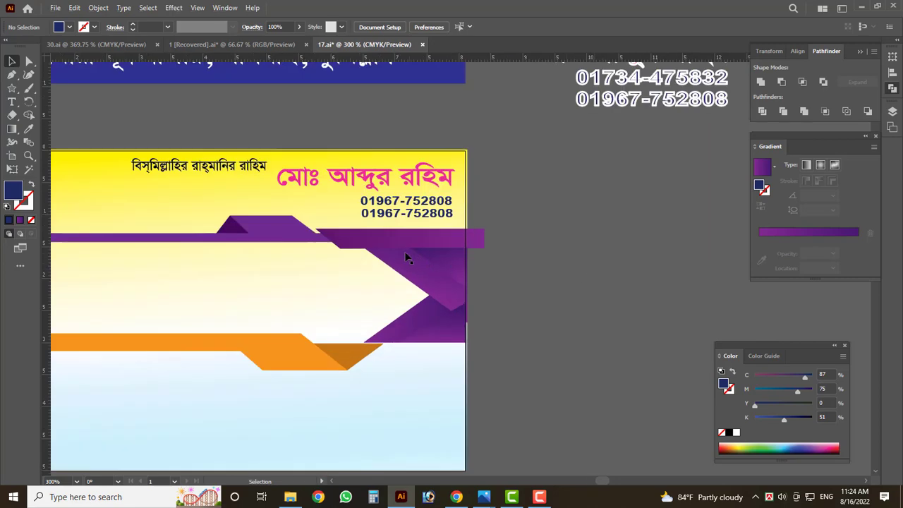
{"action": "left_click_drag", "start_coordinate": [406, 218], "coordinate": [601, 259]}
{"action": "left_click", "coordinate": [406, 204]}
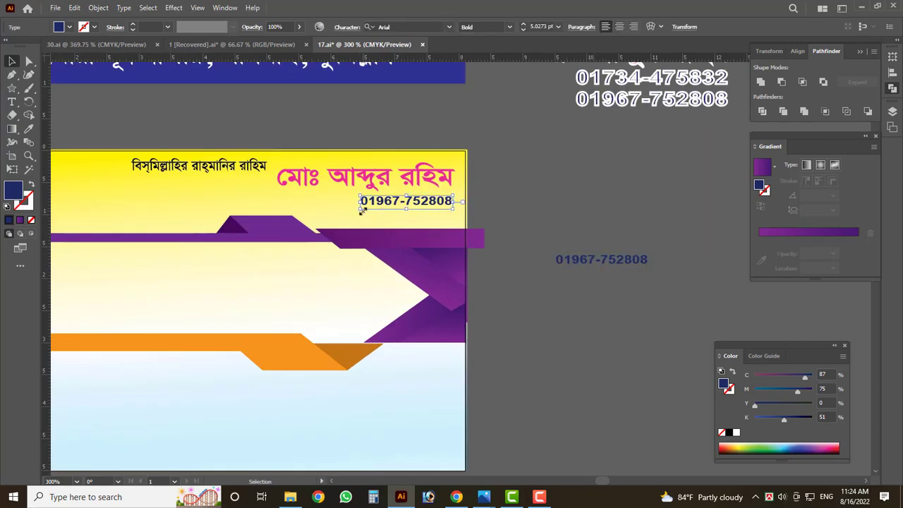
{"action": "left_click_drag", "start_coordinate": [361, 210], "coordinate": [291, 224]}
- Resize the pink name and nudge the purple and orange bands down slightly
{"action": "scroll", "coordinate": [333, 177], "scroll_direction": "up", "scroll_amount": 1}
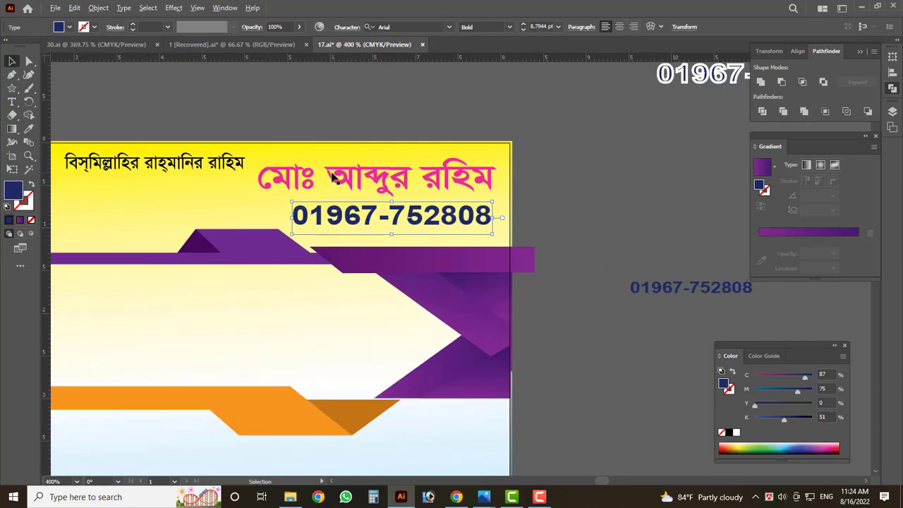
{"action": "scroll", "coordinate": [333, 176], "scroll_direction": "up", "scroll_amount": 2}
{"action": "left_click", "coordinate": [274, 215]}
{"action": "left_click_drag", "start_coordinate": [182, 227], "coordinate": [168, 236]}
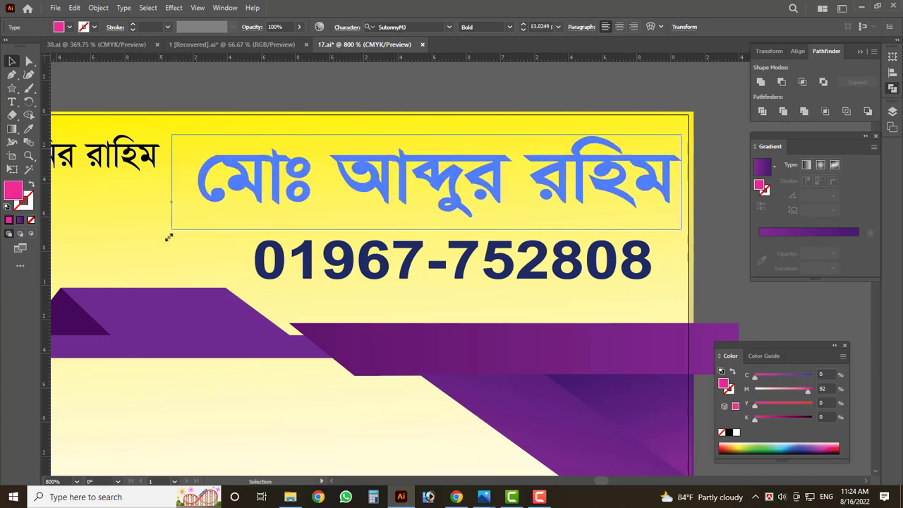
{"action": "scroll", "coordinate": [167, 235], "scroll_direction": "down", "scroll_amount": 3}
{"action": "left_click_drag", "start_coordinate": [441, 389], "coordinate": [305, 304]}
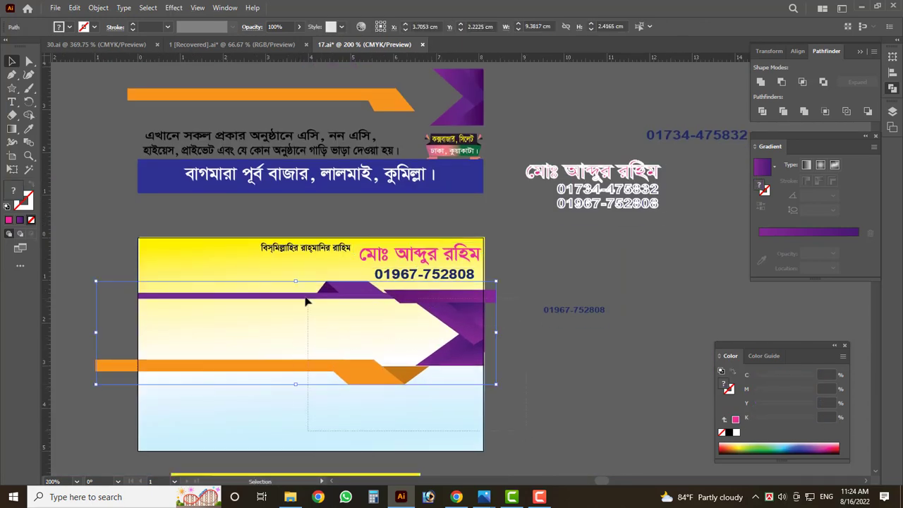
{"action": "key", "text": "Down"}
{"action": "key", "text": "Down"}
{"action": "key", "text": "Down"}
{"action": "key", "text": "Down"}
{"action": "key", "text": "Down"}
{"action": "key", "text": "Down"}
- Duplicate the phone number directly below it and shrink both lines slightly
{"action": "scroll", "coordinate": [413, 281], "scroll_direction": "up", "scroll_amount": 3}
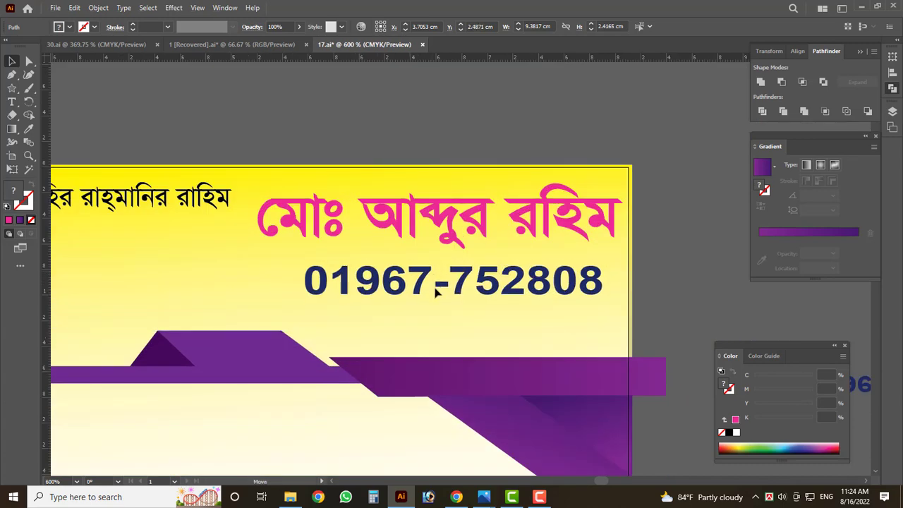
{"action": "left_click", "coordinate": [423, 226]}
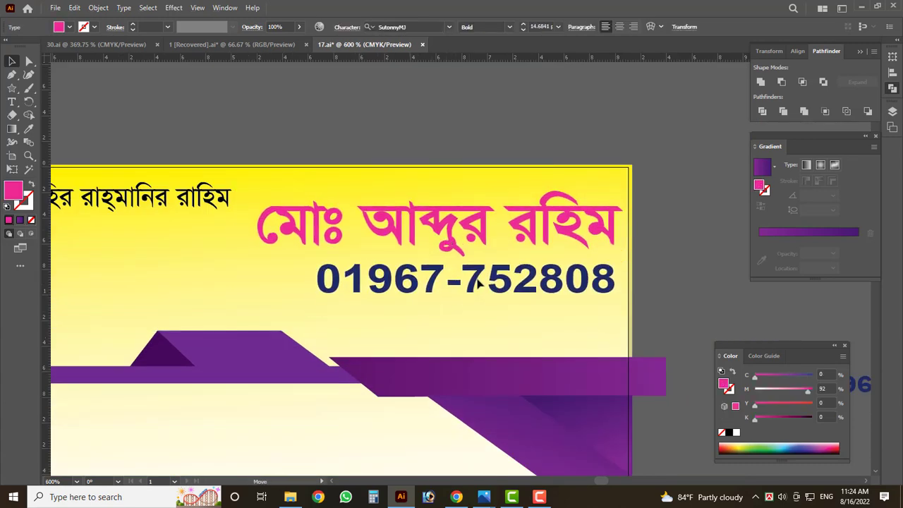
{"action": "left_click", "coordinate": [330, 296]}
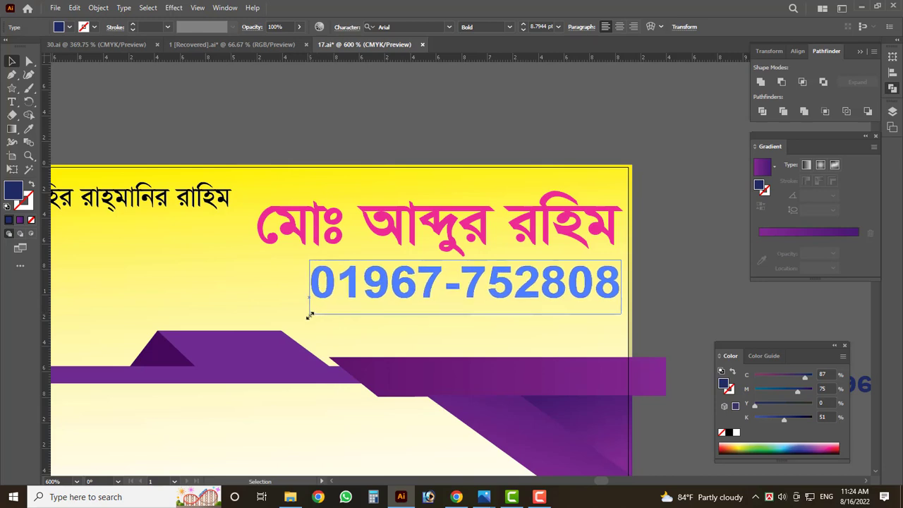
{"action": "scroll", "coordinate": [316, 312], "scroll_direction": "down", "scroll_amount": 1}
{"action": "left_click_drag", "start_coordinate": [339, 294], "coordinate": [402, 326]}
{"action": "left_click", "coordinate": [415, 284], "text": "shift"}
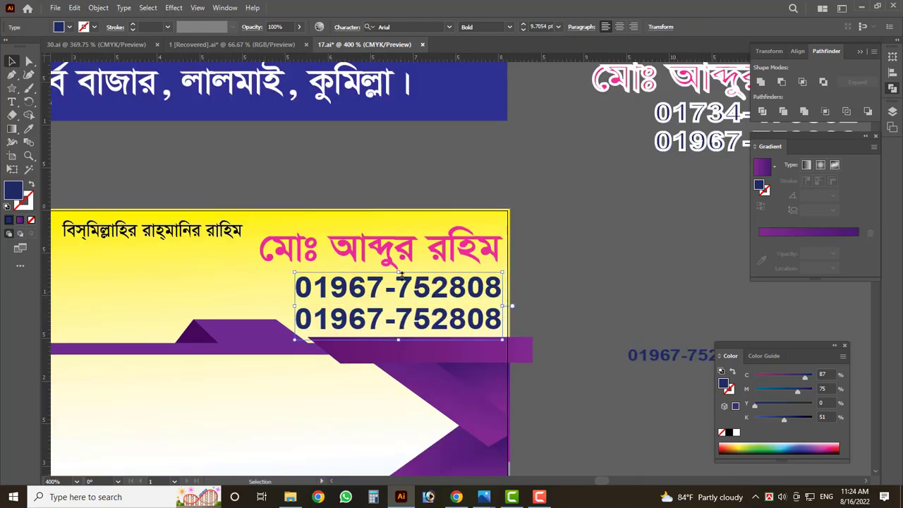
{"action": "left_click_drag", "start_coordinate": [402, 275], "coordinate": [401, 281]}
{"action": "scroll", "coordinate": [580, 290], "scroll_direction": "down", "scroll_amount": 1}
{"action": "scroll", "coordinate": [580, 289], "scroll_direction": "down", "scroll_amount": 3}
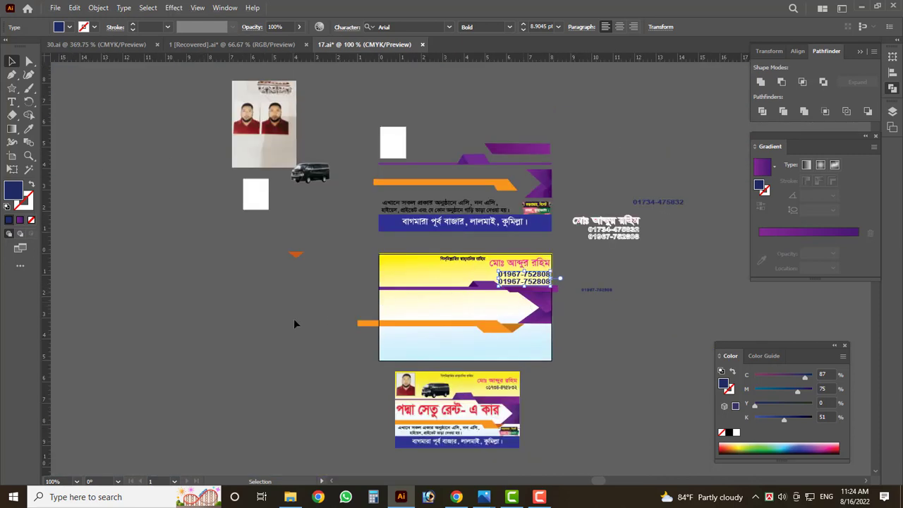
{"action": "scroll", "coordinate": [292, 314], "scroll_direction": "down", "scroll_amount": 2}
- Shrink the two phone lines slightly and enlarge the pink name a little
{"action": "left_click", "coordinate": [271, 310]}
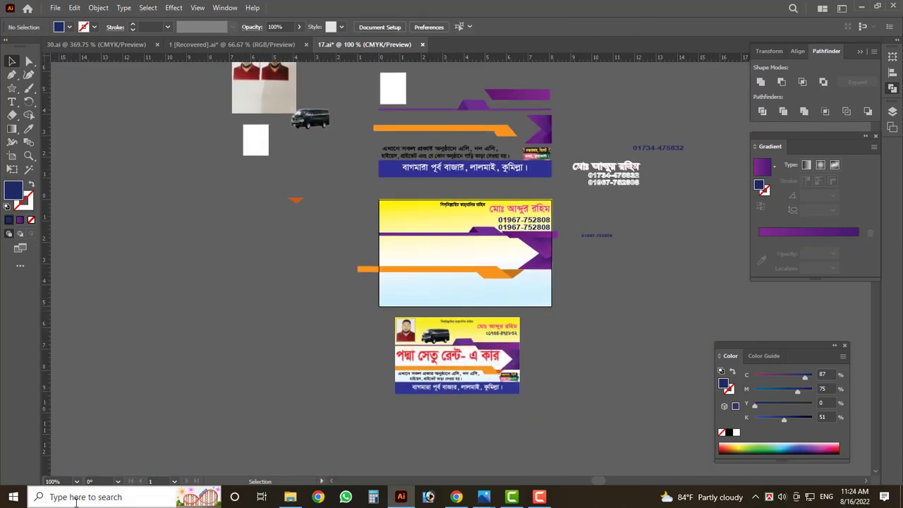
{"action": "left_click", "coordinate": [57, 481]}
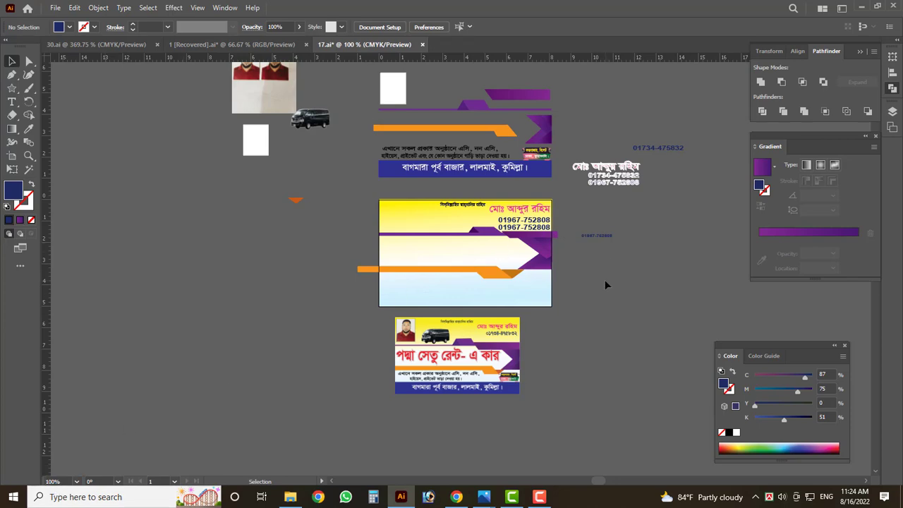
{"action": "scroll", "coordinate": [536, 224], "scroll_direction": "up", "scroll_amount": 4}
{"action": "left_click", "coordinate": [537, 224]}
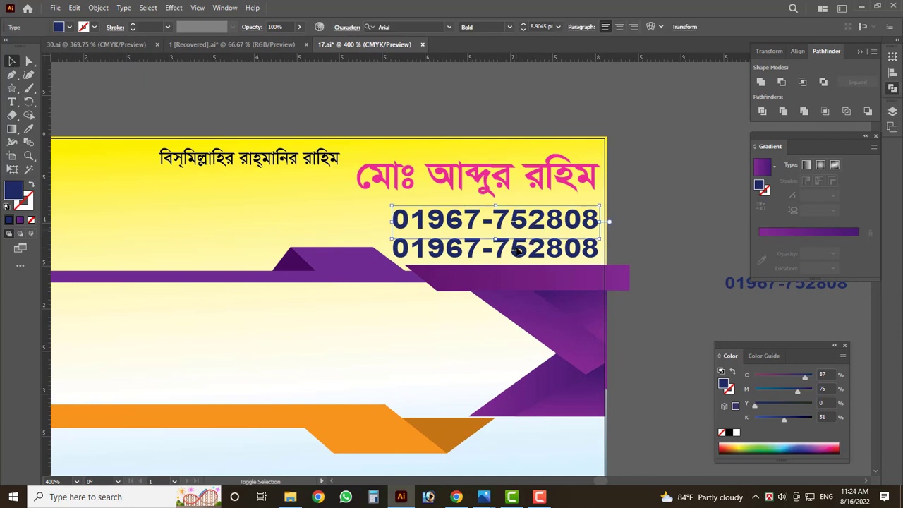
{"action": "left_click_drag", "start_coordinate": [393, 268], "coordinate": [396, 262]}
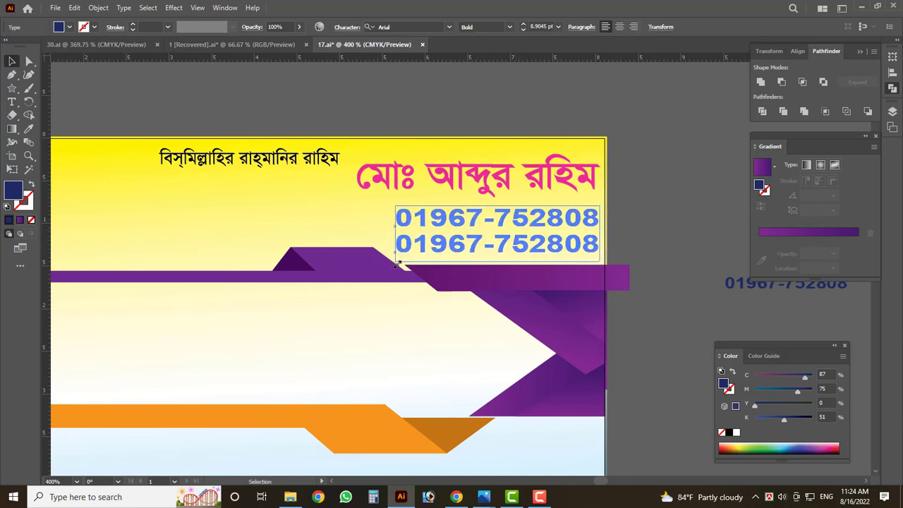
{"action": "left_click", "coordinate": [368, 197]}
{"action": "left_click_drag", "start_coordinate": [346, 203], "coordinate": [330, 209]}
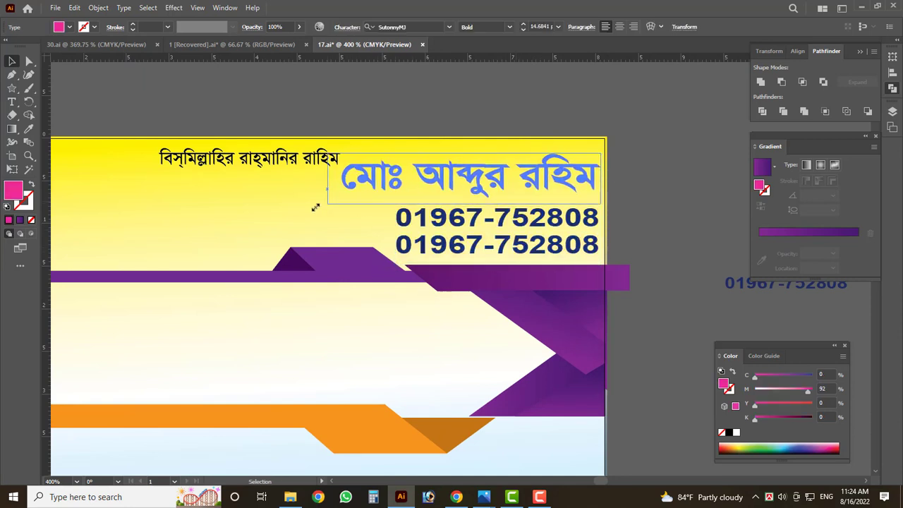
- Copy the pink name down into the white band and scale the copy up
{"action": "scroll", "coordinate": [575, 281], "scroll_direction": "down", "scroll_amount": 3}
{"action": "scroll", "coordinate": [494, 268], "scroll_direction": "up", "scroll_amount": 2}
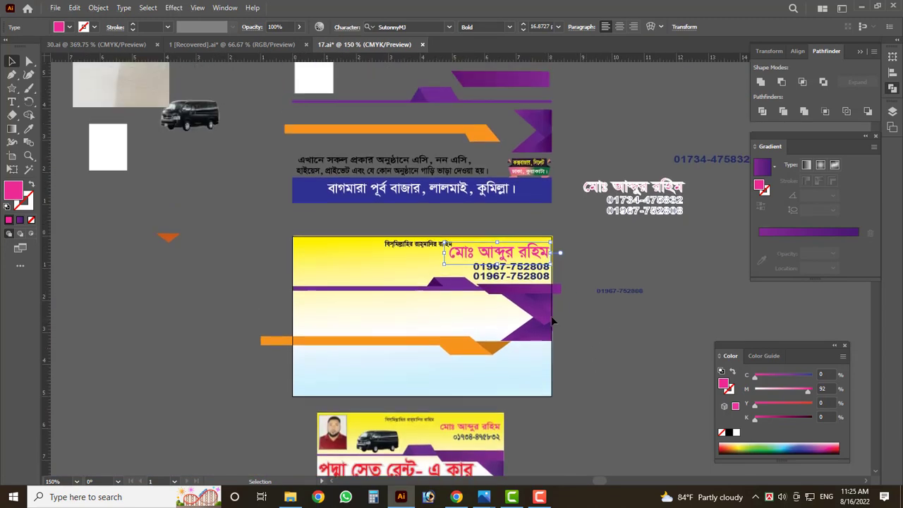
{"action": "scroll", "coordinate": [356, 245], "scroll_direction": "up", "scroll_amount": 1}
{"action": "scroll", "coordinate": [357, 244], "scroll_direction": "down", "scroll_amount": 2}
{"action": "scroll", "coordinate": [356, 294], "scroll_direction": "up", "scroll_amount": 2}
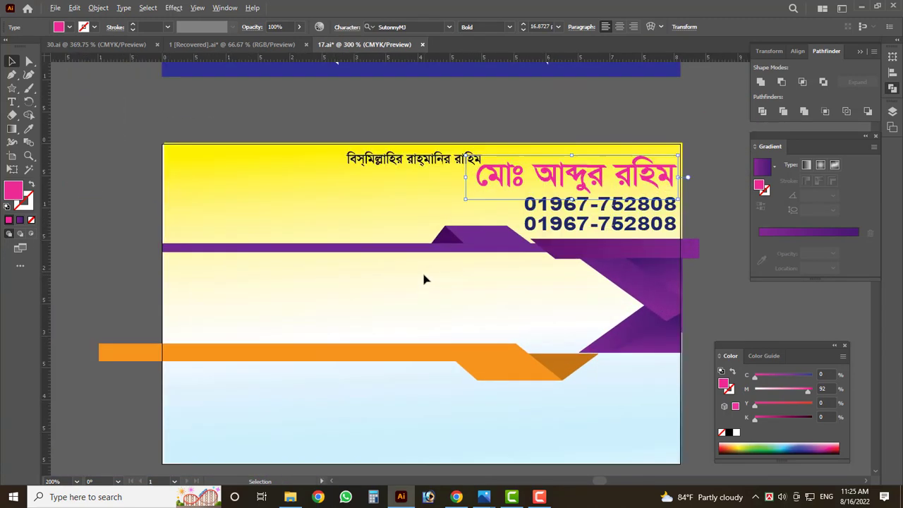
{"action": "scroll", "coordinate": [425, 278], "scroll_direction": "down", "scroll_amount": 1}
{"action": "scroll", "coordinate": [339, 317], "scroll_direction": "down", "scroll_amount": 1}
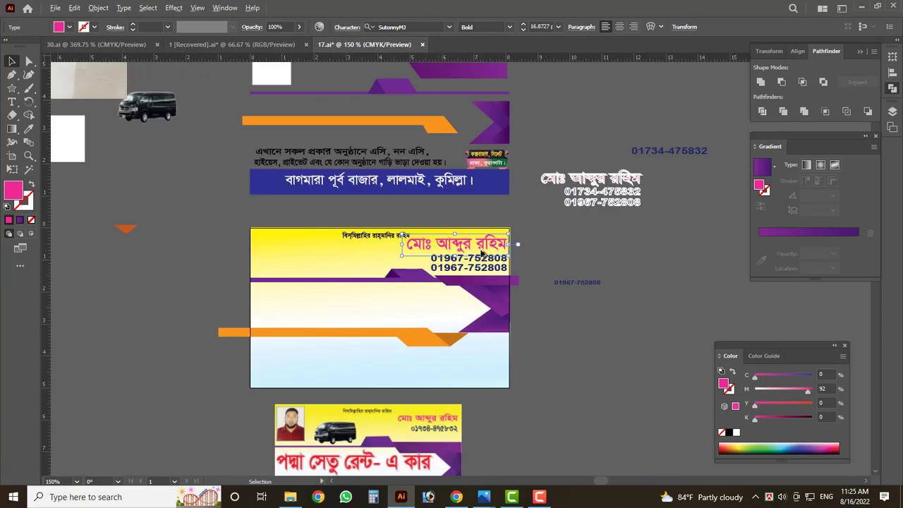
{"action": "mouse_move", "coordinate": [482, 254]}
{"action": "left_mouse_down"}
{"action": "mouse_move", "coordinate": [356, 308]}
{"action": "mouse_move", "coordinate": [264, 289]}
{"action": "left_mouse_up"}
{"action": "scroll", "coordinate": [356, 308], "scroll_direction": "up", "scroll_amount": 2}
{"action": "left_click_drag", "start_coordinate": [380, 307], "coordinate": [574, 354]}
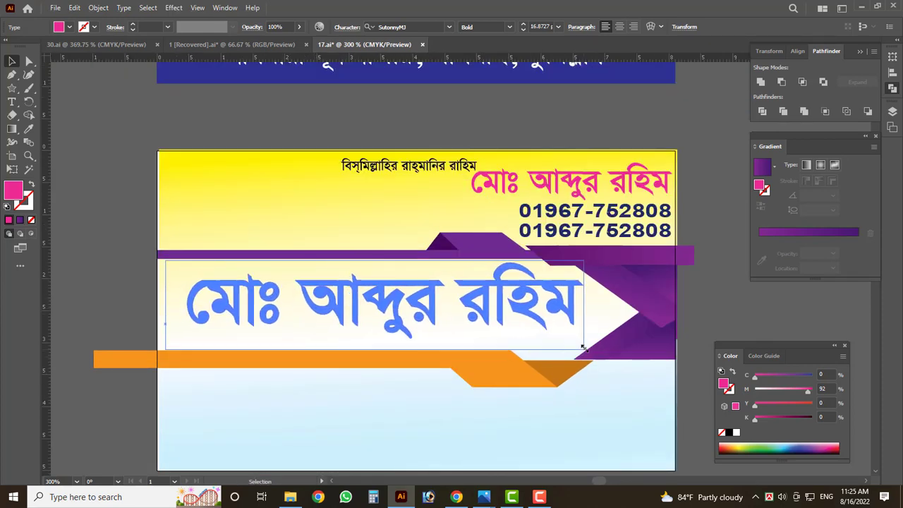
- Remove the leading honorific from the copied name text
{"action": "double_click", "coordinate": [486, 309]}
{"action": "key", "text": "ctrl+a"}
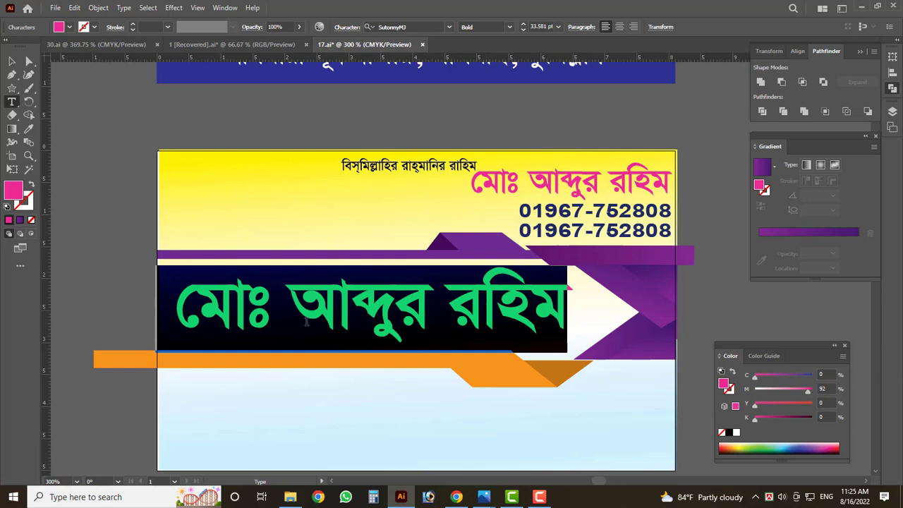
{"action": "left_click", "coordinate": [290, 319]}
{"action": "key", "text": "BackSpace"}
{"action": "key", "text": "BackSpace"}
{"action": "key", "text": "BackSpace"}
- Append 'রেন্ট এ-কার' to the title and narrow it to fit before the purple chevron
{"action": "key", "text": "End"}
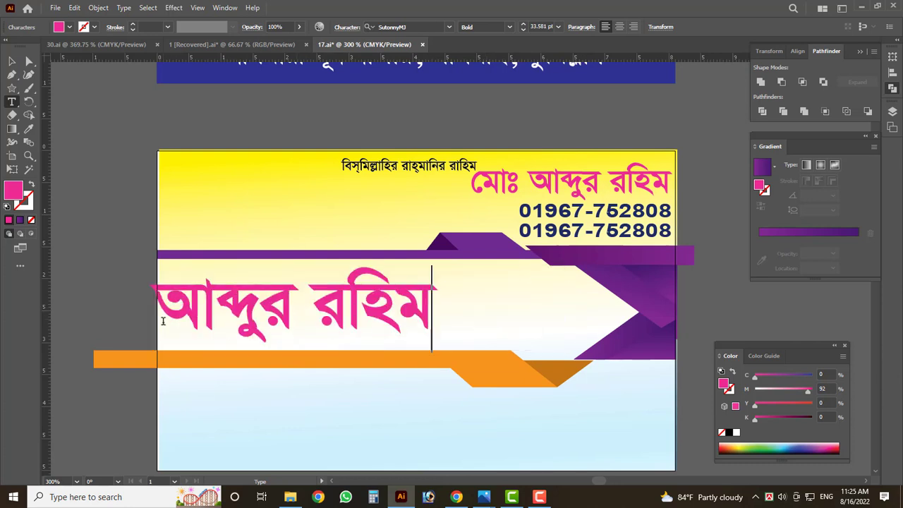
{"action": "type", "text": "পানমঃ"}
{"action": "key", "text": "BackSpace"}
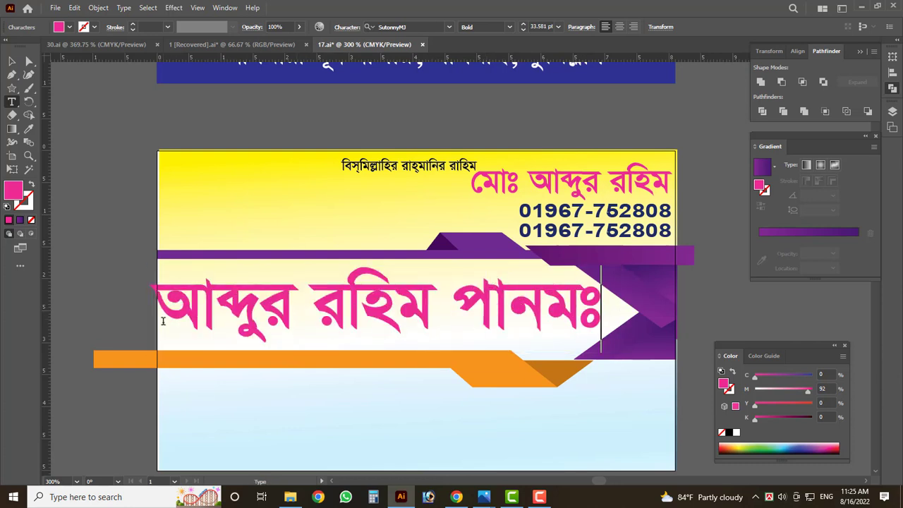
{"action": "key", "text": "BackSpace"}
{"action": "key", "text": "BackSpace"}
{"action": "key", "text": "BackSpace"}
{"action": "key", "text": "BackSpace"}
{"action": "key", "text": "BackSpace"}
{"action": "key", "text": "BackSpace"}
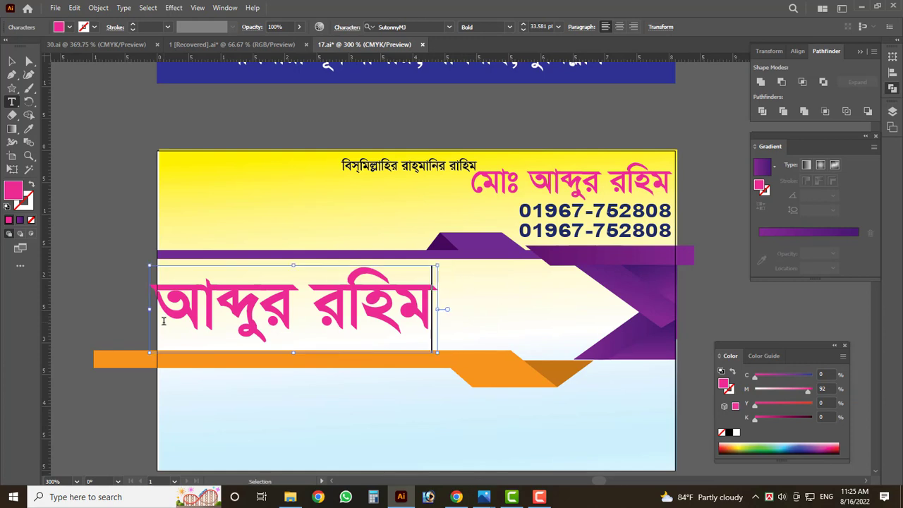
{"action": "type", "text": "্"}
{"action": "type", "text": "নে"}
{"action": "key", "text": "BackSpace"}
{"action": "key", "text": "BackSpace"}
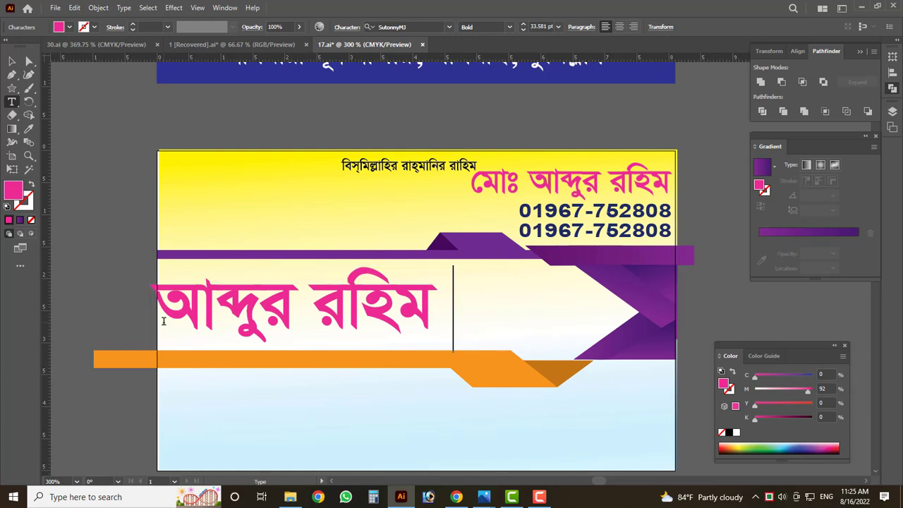
{"action": "key", "text": "BackSpace"}
{"action": "type", "text": "েরন্ট"}
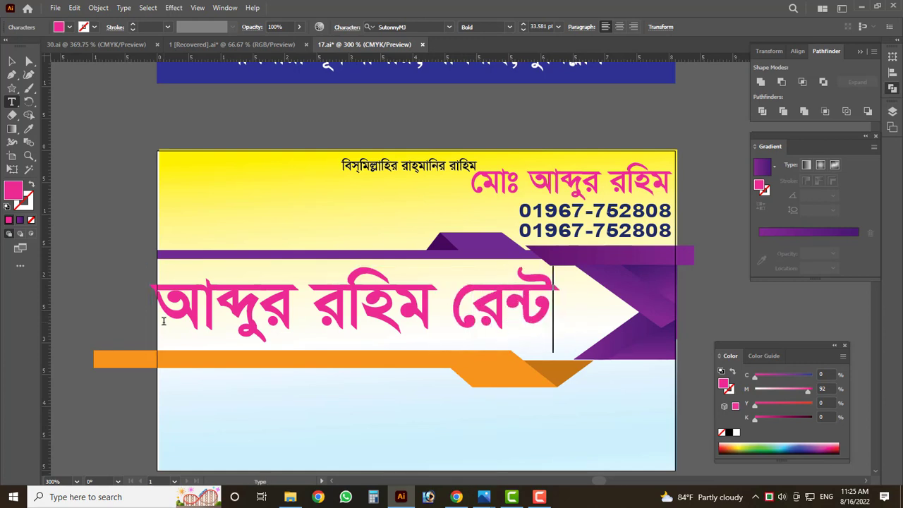
{"action": "type", "text": " এ-"}
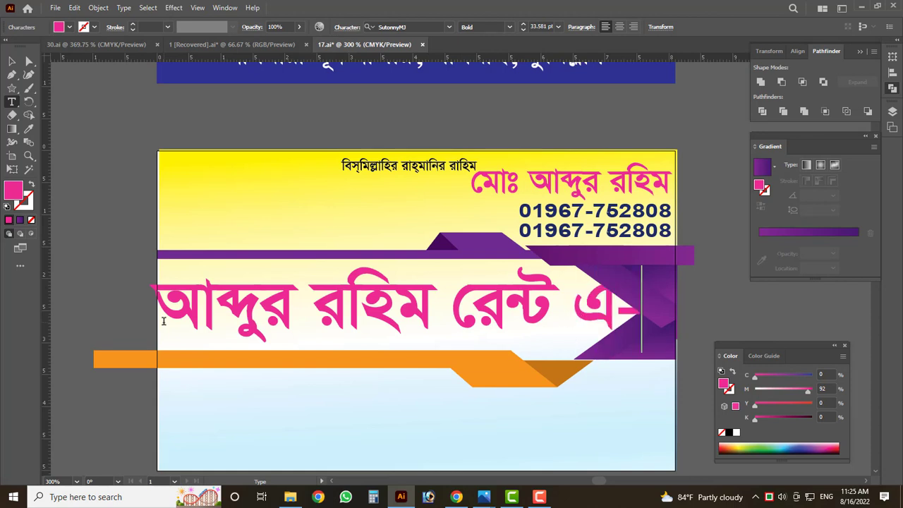
{"action": "type", "text": "কার"}
{"action": "key", "text": "Escape"}
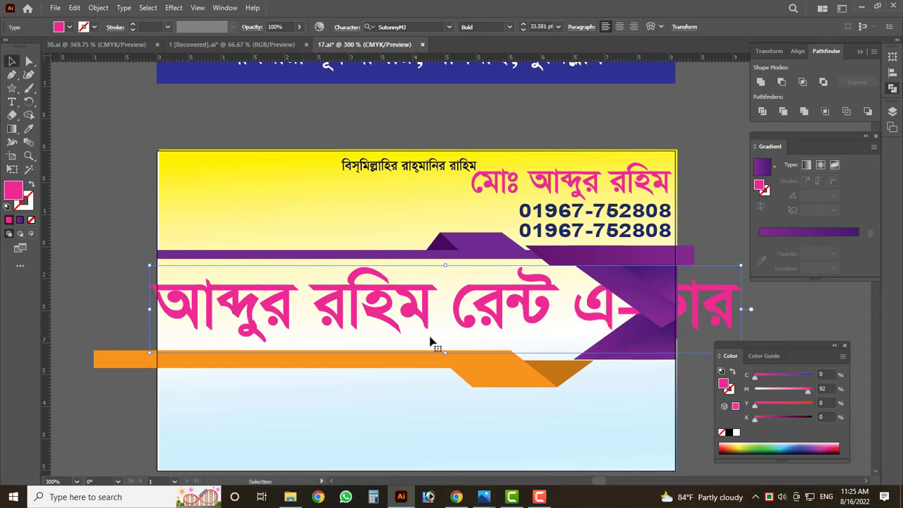
{"action": "left_click_drag", "start_coordinate": [741, 266], "coordinate": [595, 266]}
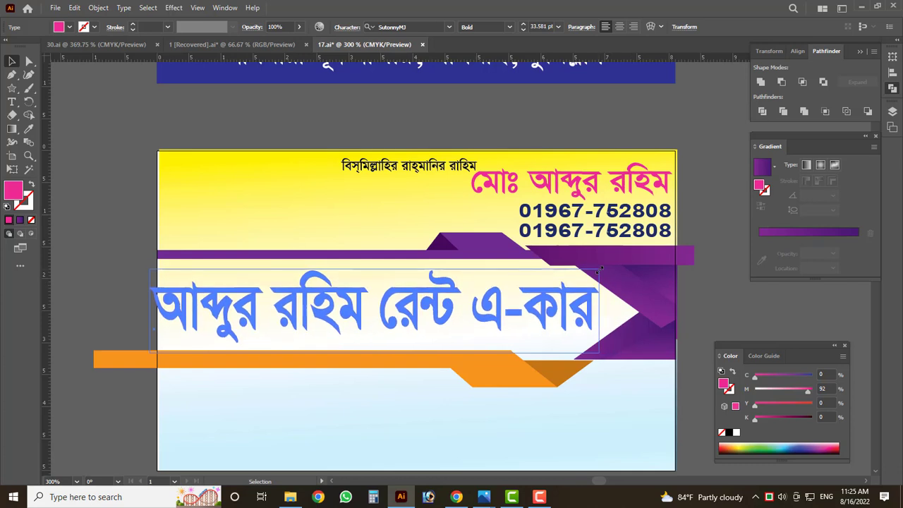
{"action": "left_click_drag", "start_coordinate": [149, 309], "coordinate": [173, 311]}
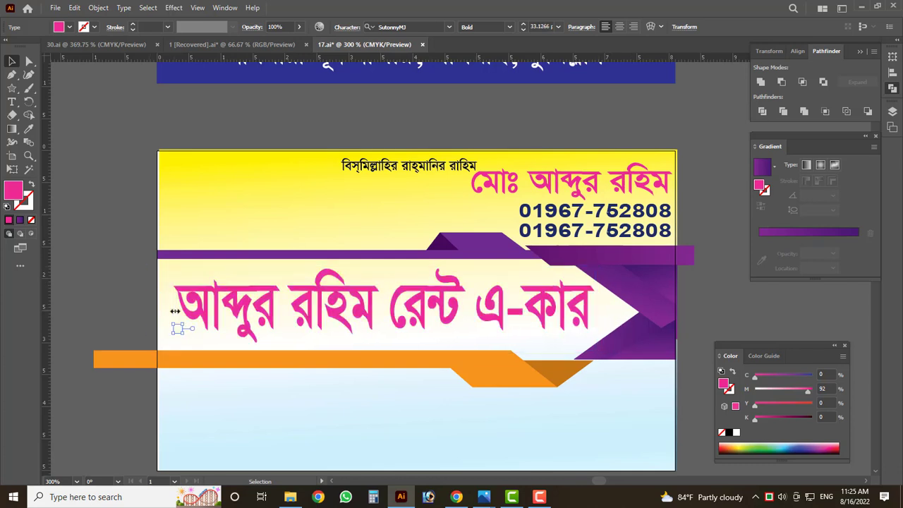
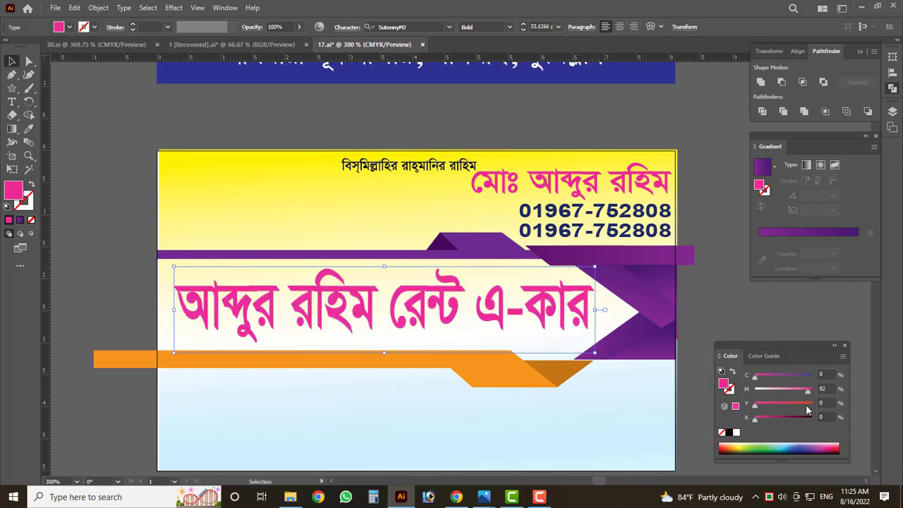
- Redraw the purple arrow-tip piece's gradient with the Gradient tool, angled about 29.9°
{"action": "left_click", "coordinate": [740, 311]}
{"action": "scroll", "coordinate": [673, 302], "scroll_direction": "down", "scroll_amount": 1}
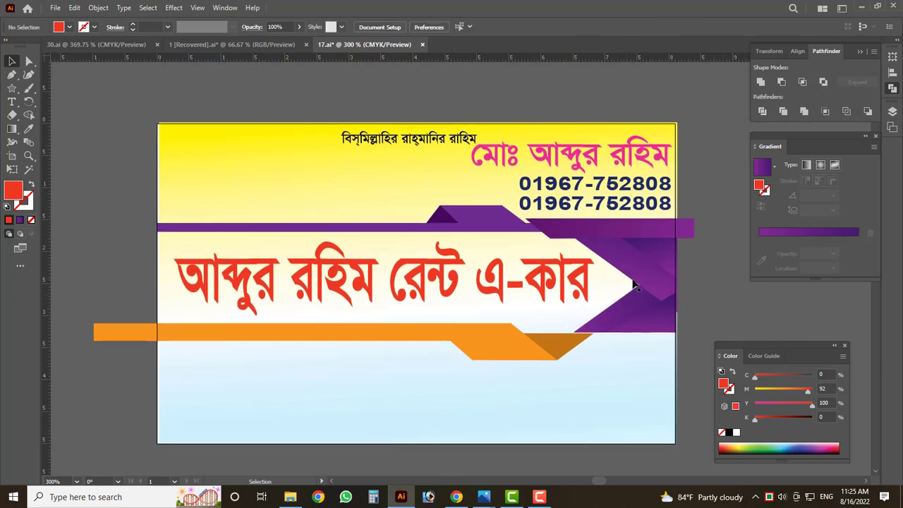
{"action": "scroll", "coordinate": [671, 310], "scroll_direction": "down", "scroll_amount": 2}
{"action": "scroll", "coordinate": [604, 314], "scroll_direction": "up", "scroll_amount": 1}
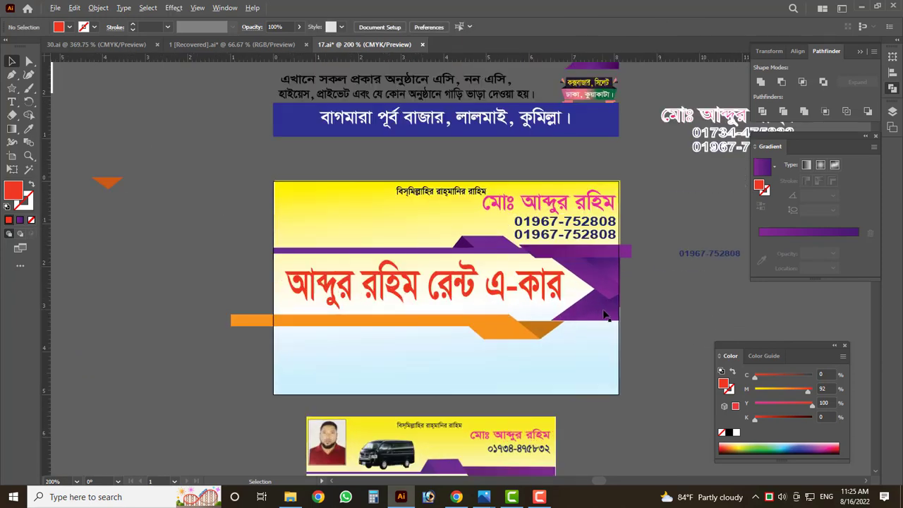
{"action": "scroll", "coordinate": [620, 312], "scroll_direction": "up", "scroll_amount": 2}
{"action": "left_click", "coordinate": [592, 306]}
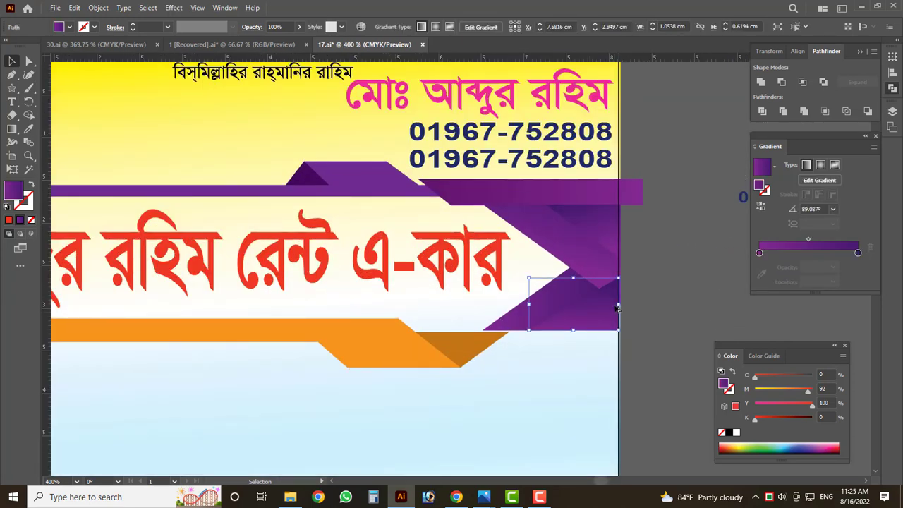
{"action": "scroll", "coordinate": [614, 311], "scroll_direction": "up", "scroll_amount": 1}
{"action": "scroll", "coordinate": [606, 316], "scroll_direction": "down", "scroll_amount": 1}
{"action": "left_click", "coordinate": [578, 265]}
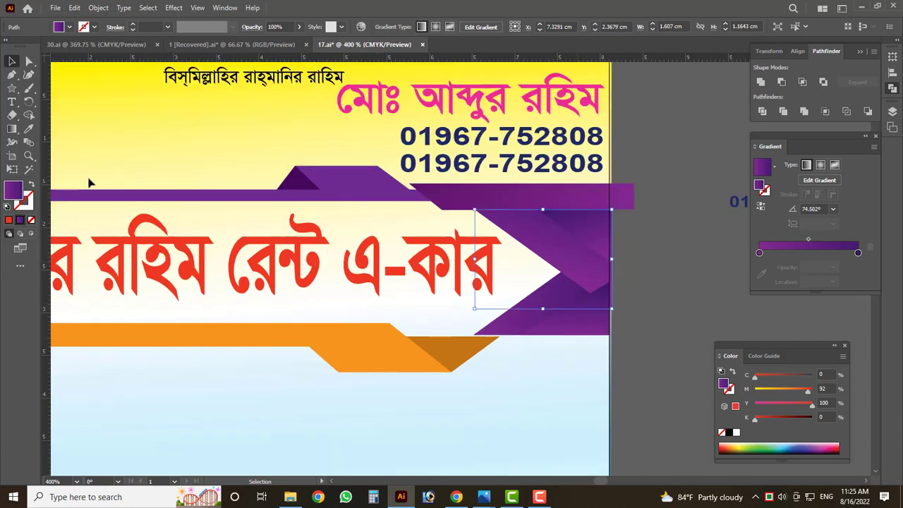
{"action": "left_click", "coordinate": [11, 129]}
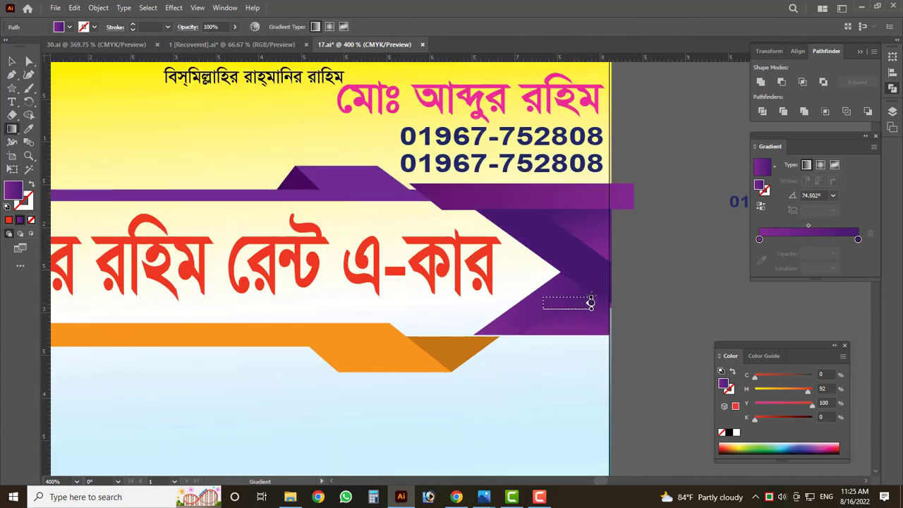
{"action": "mouse_move", "coordinate": [558, 249]}
{"action": "left_mouse_down"}
{"action": "mouse_move", "coordinate": [582, 237]}
{"action": "mouse_move", "coordinate": [598, 272]}
{"action": "mouse_move", "coordinate": [603, 265]}
{"action": "left_mouse_up"}
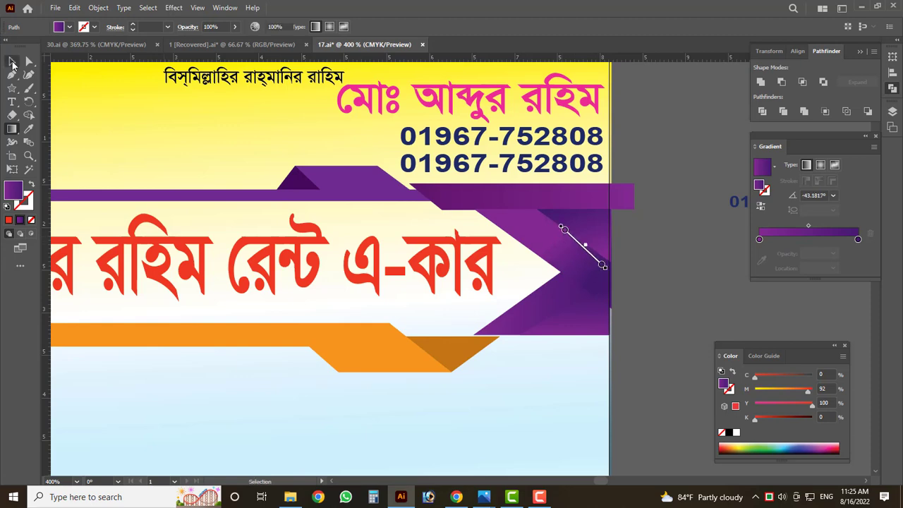
{"action": "left_click", "coordinate": [12, 62]}
- Zoom out to review the whole card and undo the last gradient change
{"action": "key", "text": "ctrl+minus"}
{"action": "key", "text": "ctrl+minus"}
{"action": "left_click", "coordinate": [630, 300]}
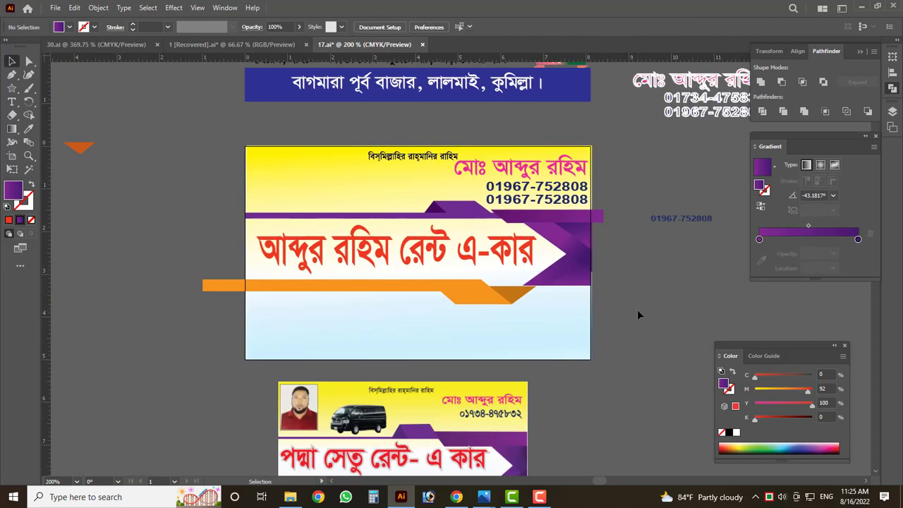
{"action": "scroll", "coordinate": [458, 282], "scroll_direction": "up", "scroll_amount": 2}
{"action": "scroll", "coordinate": [298, 228], "scroll_direction": "up", "scroll_amount": 2}
{"action": "scroll", "coordinate": [307, 264], "scroll_direction": "up", "scroll_amount": 2}
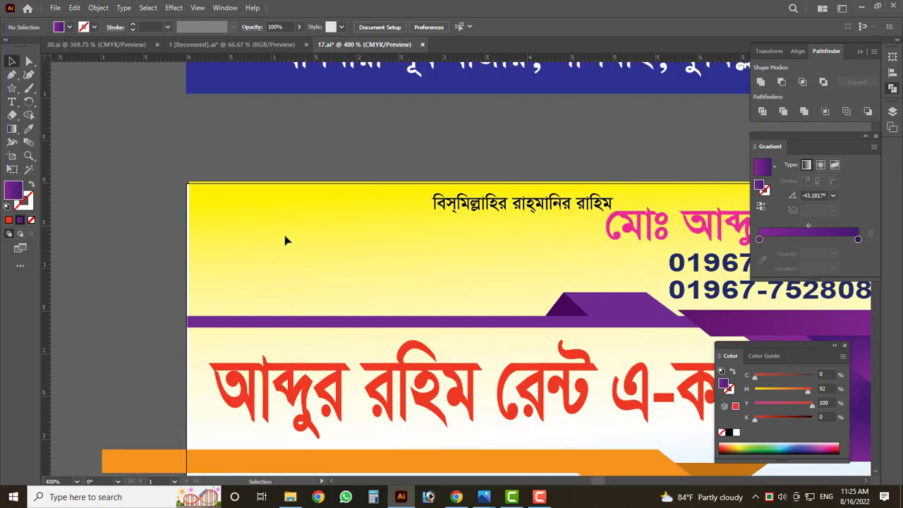
{"action": "key", "text": "ctrl+z"}
{"action": "key", "text": "ctrl+z"}
{"action": "key", "text": "ctrl+minus"}
{"action": "key", "text": "ctrl+minus"}
{"action": "key", "text": "ctrl+minus"}
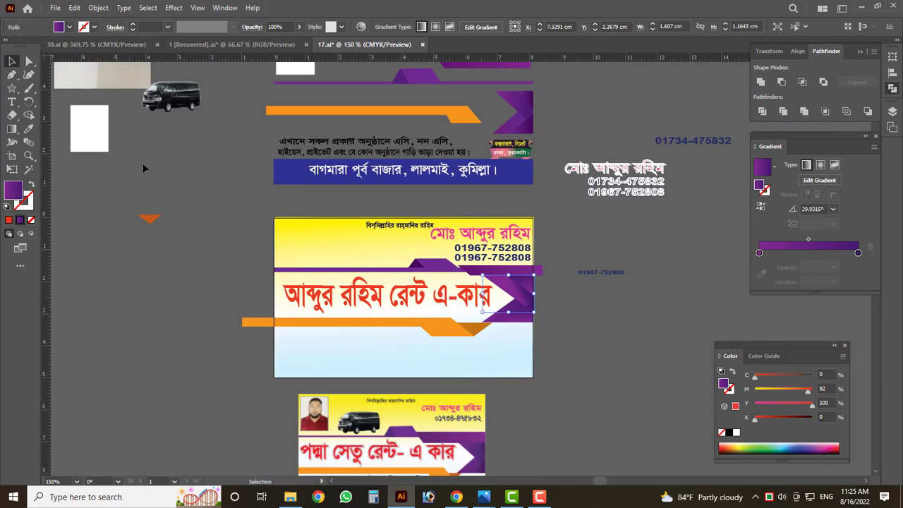
- Replace the misplaced white rectangle with a new white box at the card's top-left
{"action": "left_click_drag", "start_coordinate": [98, 199], "coordinate": [291, 299]}
{"action": "key", "text": "ctrl+plus"}
{"action": "key", "text": "ctrl+plus"}
{"action": "key", "text": "ctrl+plus"}
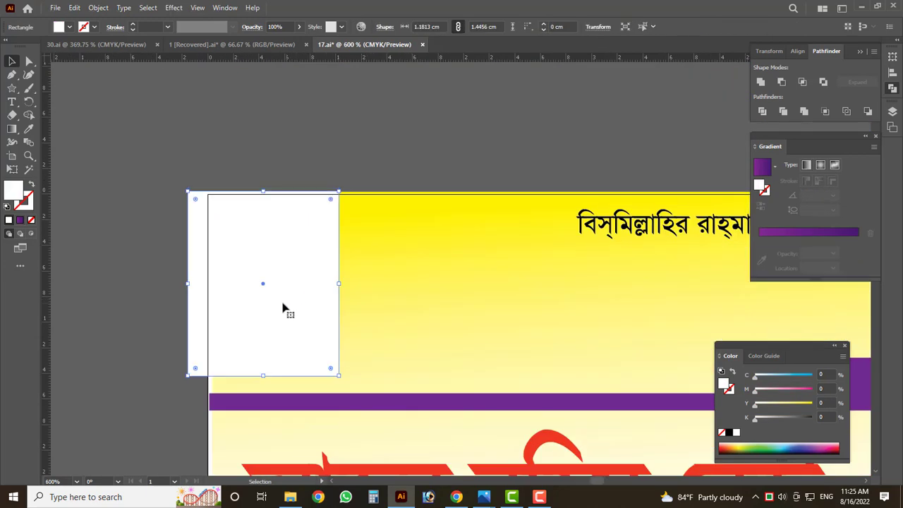
{"action": "key", "text": "Delete"}
{"action": "left_click", "coordinate": [12, 88]}
{"action": "left_click", "coordinate": [70, 87]}
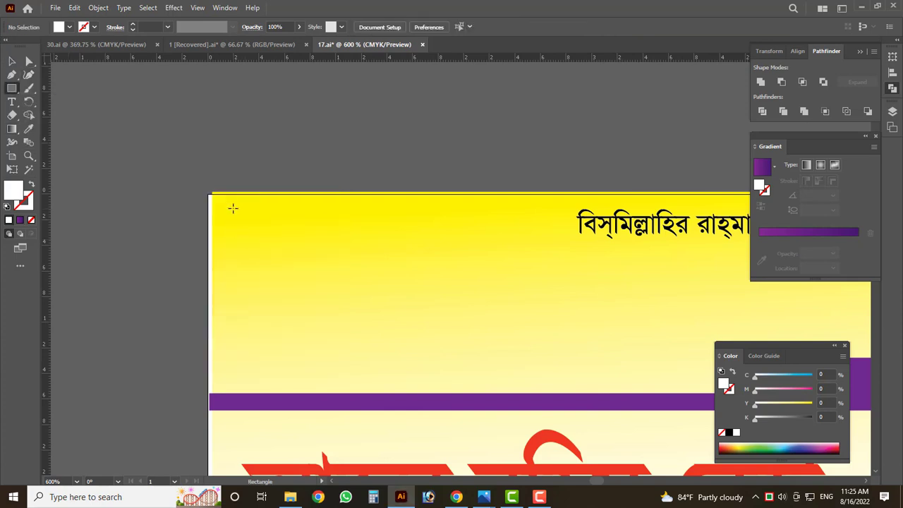
{"action": "left_click_drag", "start_coordinate": [233, 208], "coordinate": [379, 385]}
{"action": "left_click", "coordinate": [14, 62]}
{"action": "key", "text": "ctrl+minus"}
{"action": "key", "text": "ctrl+minus"}
{"action": "key", "text": "ctrl+minus"}
{"action": "key", "text": "ctrl+minus"}
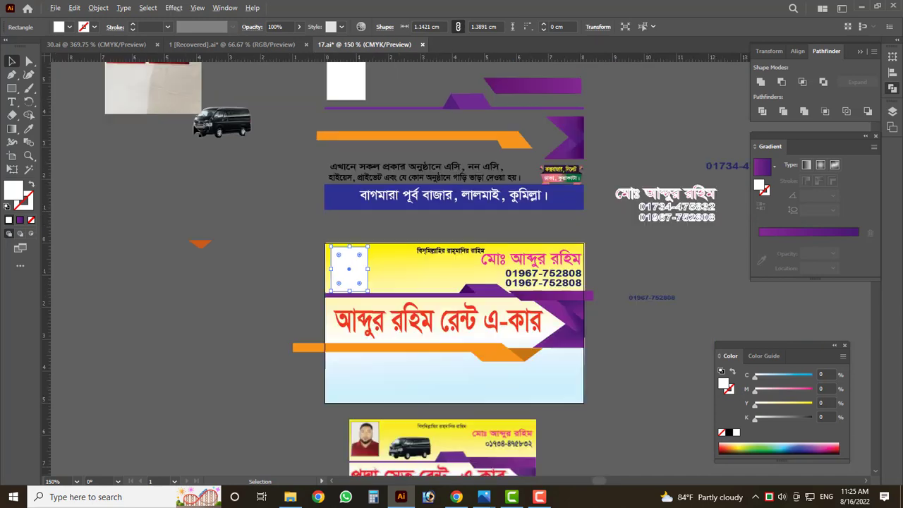
- Move the passport photo beside the card and lay a copy of the white box over the portrait
{"action": "left_click_drag", "start_coordinate": [162, 99], "coordinate": [236, 352]}
{"action": "key", "text": "ctrl+plus"}
{"action": "key", "text": "ctrl+plus"}
{"action": "key", "text": "ctrl+plus"}
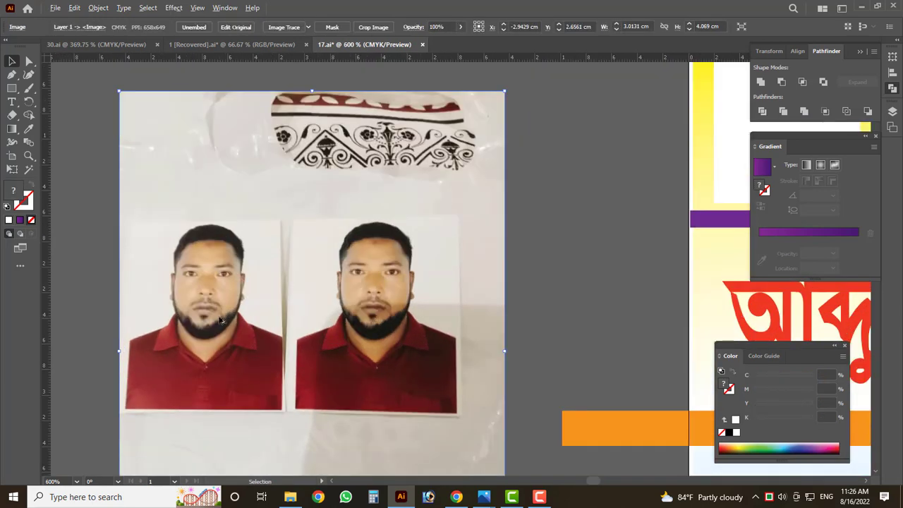
{"action": "scroll", "coordinate": [220, 321], "scroll_direction": "up", "scroll_amount": 2}
{"action": "scroll", "coordinate": [202, 313], "scroll_direction": "down", "scroll_amount": 5}
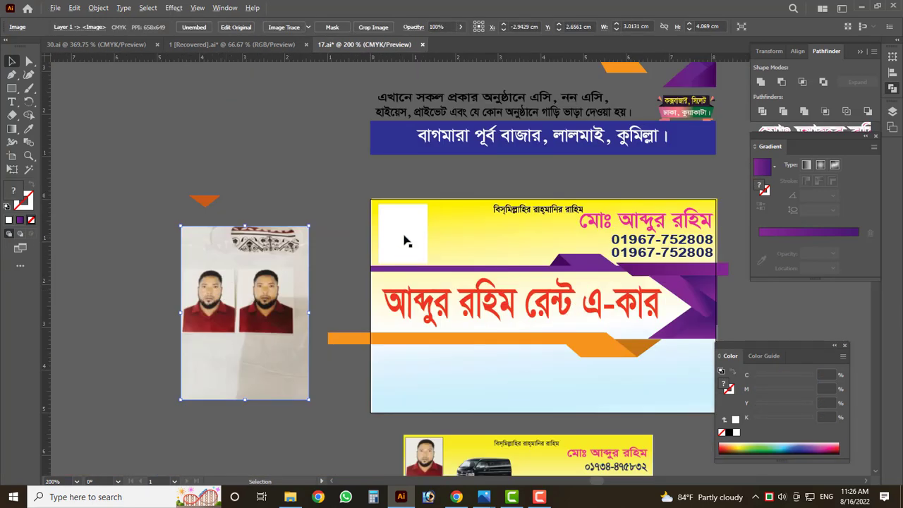
{"action": "left_click_drag", "start_coordinate": [405, 241], "coordinate": [211, 304]}
{"action": "scroll", "coordinate": [210, 304], "scroll_direction": "up", "scroll_amount": 2}
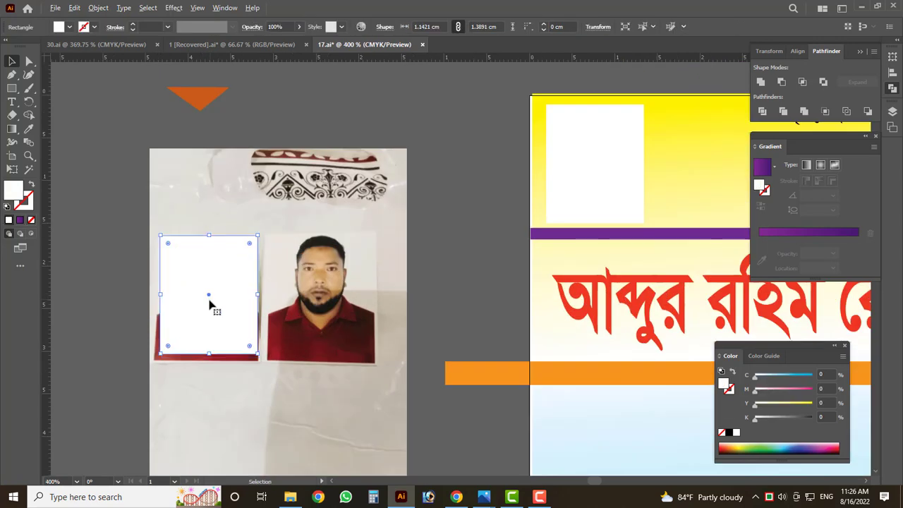
{"action": "scroll", "coordinate": [209, 305], "scroll_direction": "up", "scroll_amount": 1}
- Crop the photo to the box with Make Clipping Mask and bring it onto the card
{"action": "right_click", "coordinate": [165, 220]}
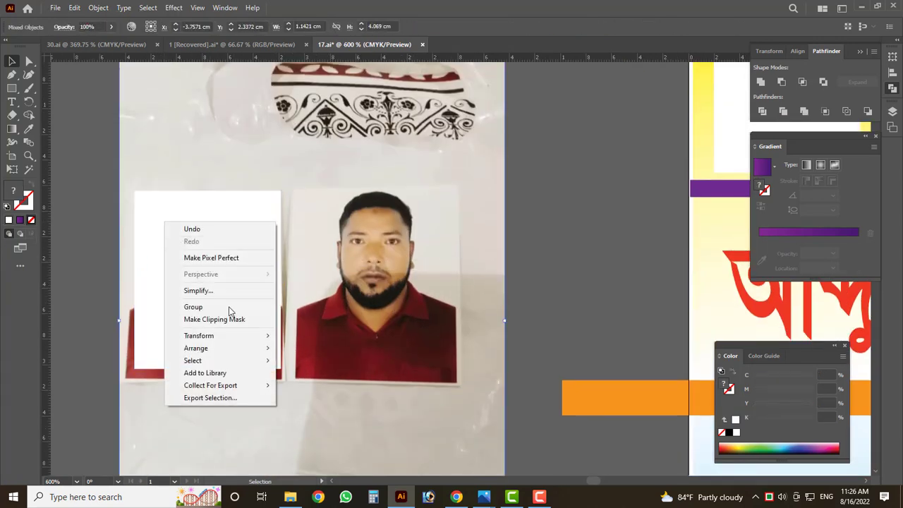
{"action": "left_click", "coordinate": [232, 318]}
{"action": "scroll", "coordinate": [134, 291], "scroll_direction": "down", "scroll_amount": 3}
{"action": "left_click_drag", "start_coordinate": [138, 297], "coordinate": [264, 240]}
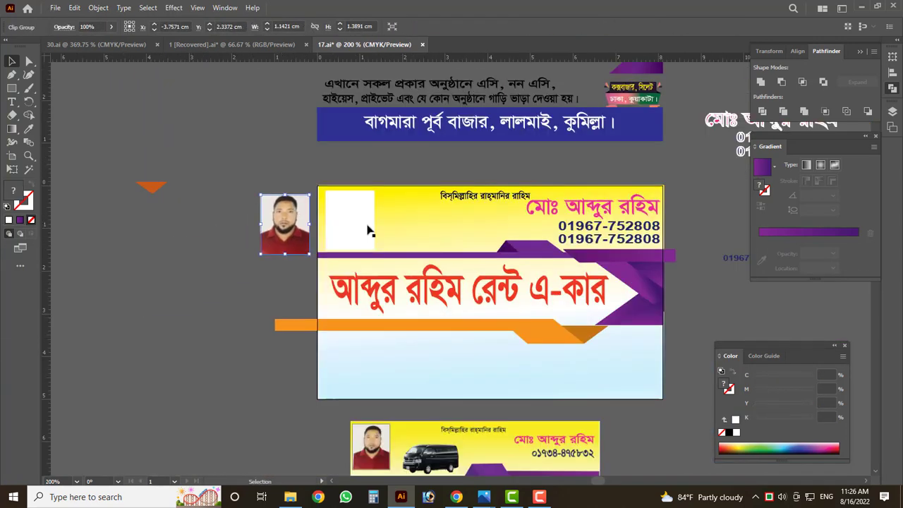
{"action": "scroll", "coordinate": [369, 229], "scroll_direction": "up", "scroll_amount": 4}
{"action": "mouse_move", "coordinate": [183, 227]}
{"action": "left_mouse_down"}
{"action": "mouse_move", "coordinate": [337, 204]}
{"action": "mouse_move", "coordinate": [342, 211]}
{"action": "left_mouse_up"}
{"action": "scroll", "coordinate": [339, 219], "scroll_direction": "up", "scroll_amount": 2}
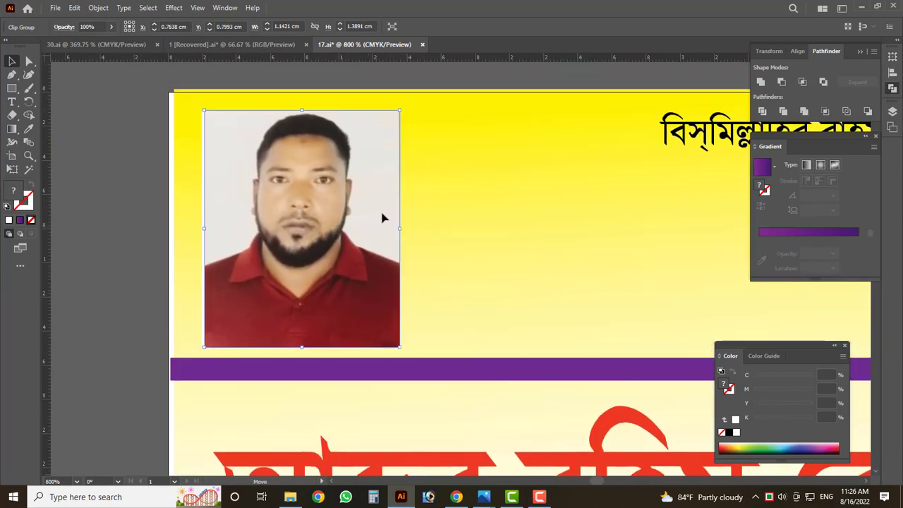
{"action": "key", "text": "ctrl+z"}
- Give the white box a 0.75 pt cyan outline
{"action": "left_click", "coordinate": [299, 163]}
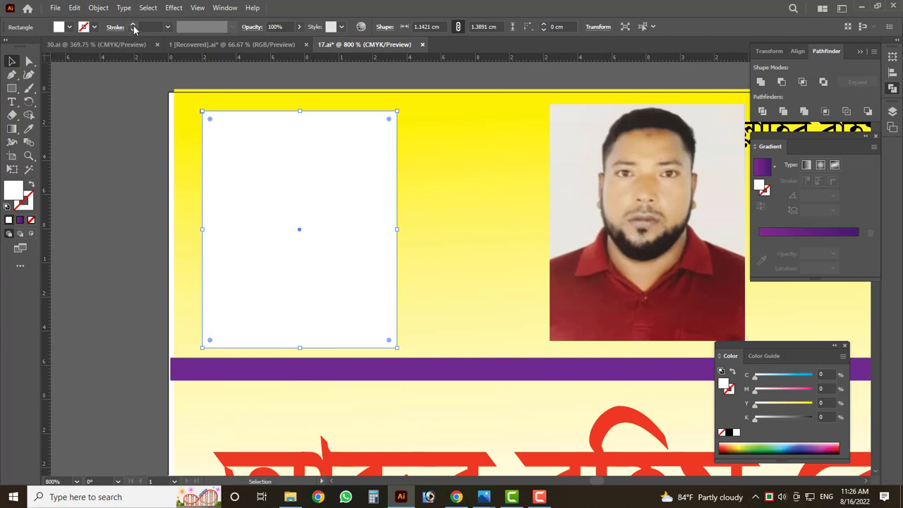
{"action": "left_click", "coordinate": [133, 26]}
{"action": "left_click", "coordinate": [133, 26]}
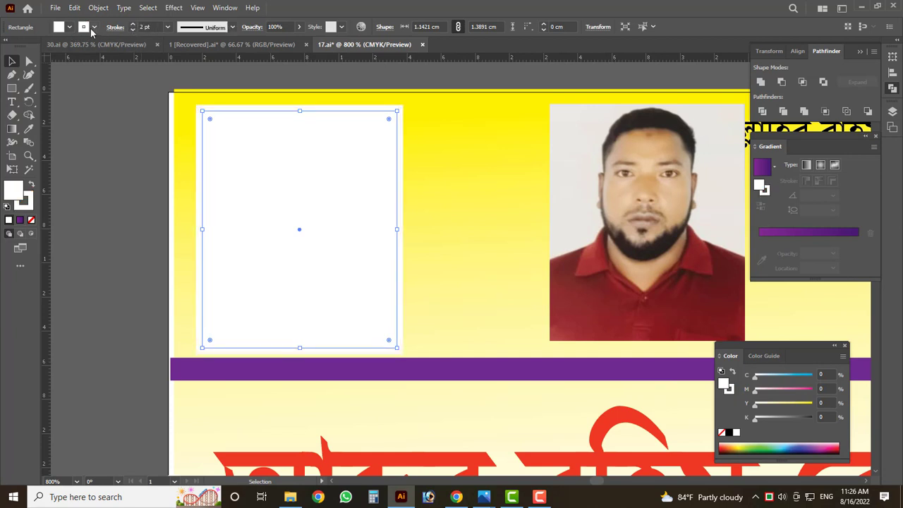
{"action": "left_click", "coordinate": [92, 30]}
{"action": "left_click", "coordinate": [31, 47]}
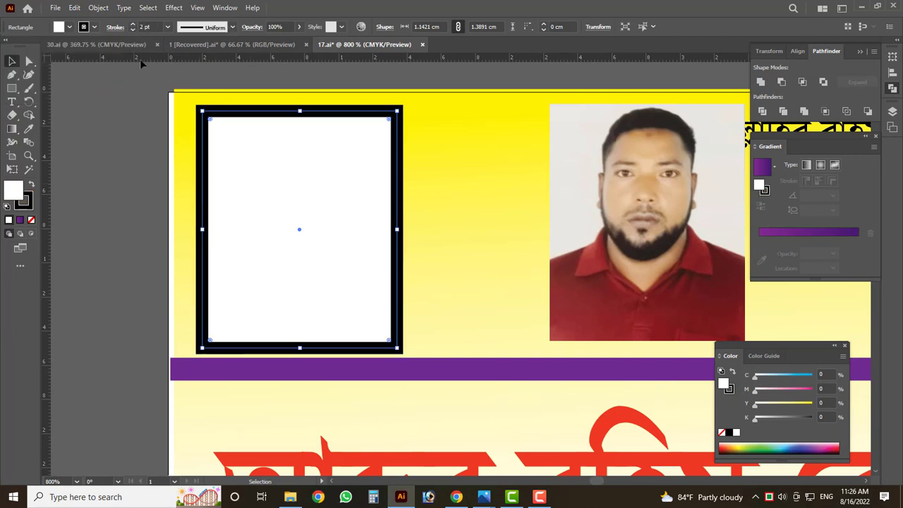
{"action": "left_click", "coordinate": [131, 31]}
{"action": "left_click", "coordinate": [132, 30]}
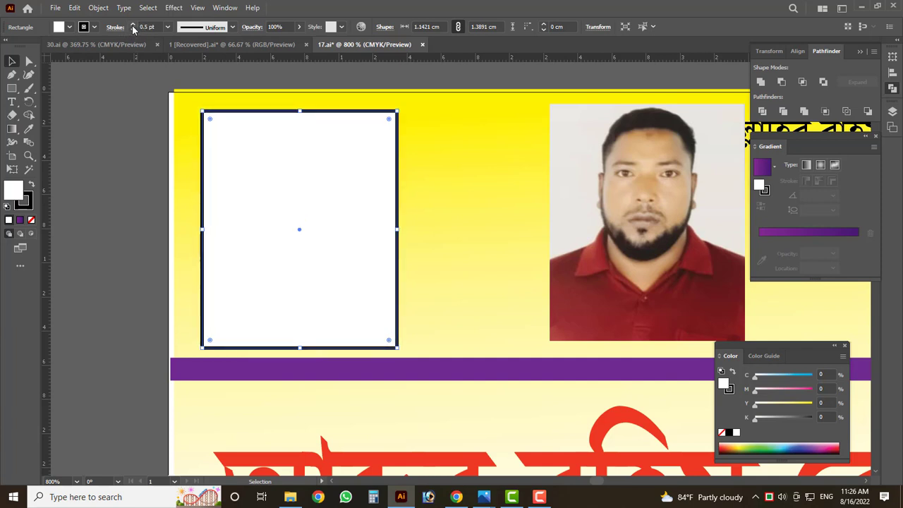
{"action": "left_click", "coordinate": [132, 27]}
{"action": "left_click", "coordinate": [93, 29]}
{"action": "left_click", "coordinate": [62, 47]}
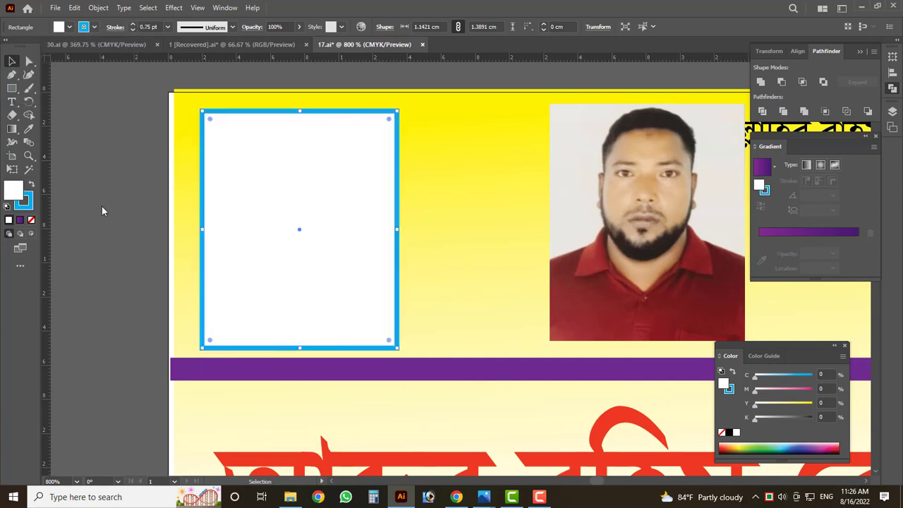
{"action": "left_click", "coordinate": [102, 206]}
- Move the cropped photo into the cyan-bordered frame and nudge it into place
{"action": "left_click_drag", "start_coordinate": [640, 221], "coordinate": [386, 230]}
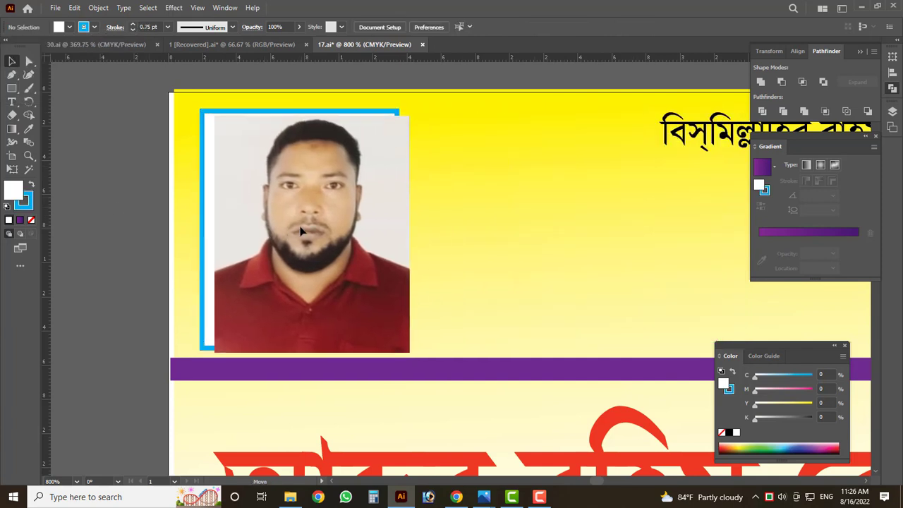
{"action": "key", "text": "ctrl+7"}
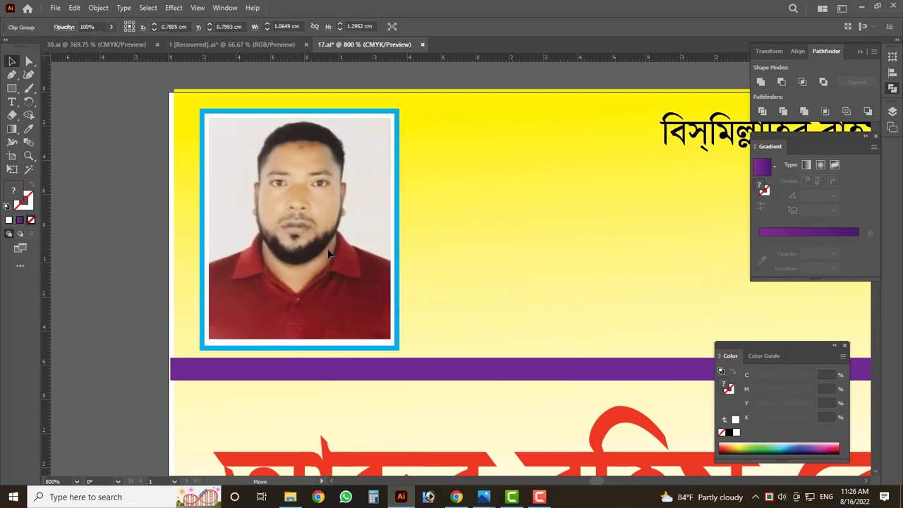
{"action": "left_click_drag", "start_coordinate": [331, 254], "coordinate": [328, 254]}
{"action": "left_click", "coordinate": [120, 221]}
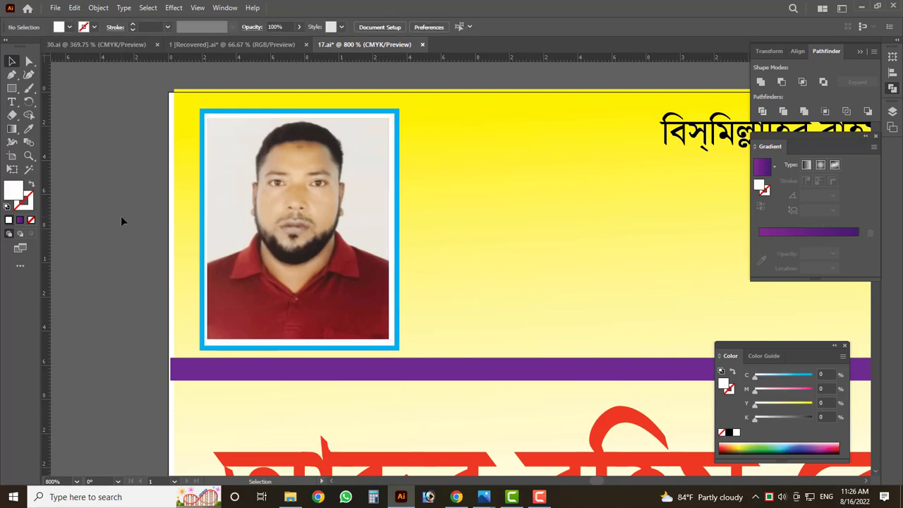
{"action": "left_click", "coordinate": [321, 312]}
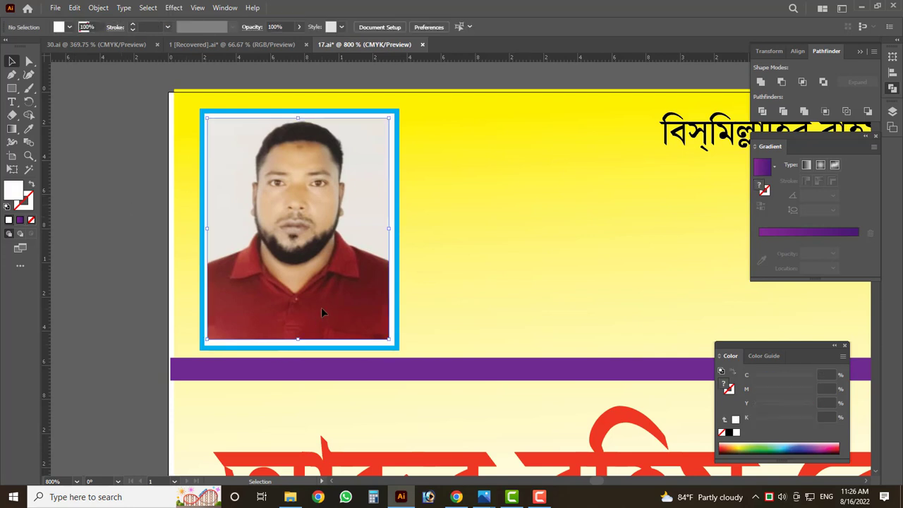
{"action": "key", "text": "Right"}
- Enlarge the photo slightly to about 1.07 × 1.31 cm so it fills the frame
{"action": "scroll", "coordinate": [389, 350], "scroll_direction": "up", "scroll_amount": 3}
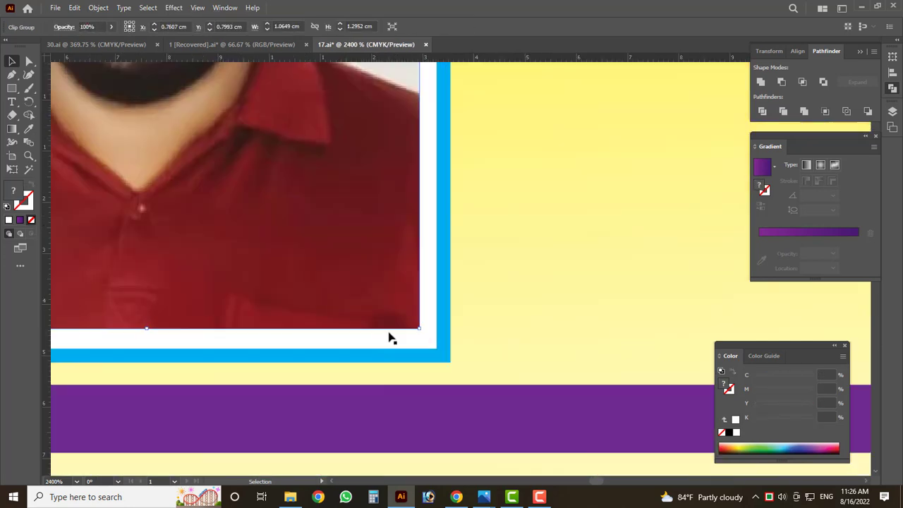
{"action": "left_click_drag", "start_coordinate": [420, 336], "coordinate": [423, 346]}
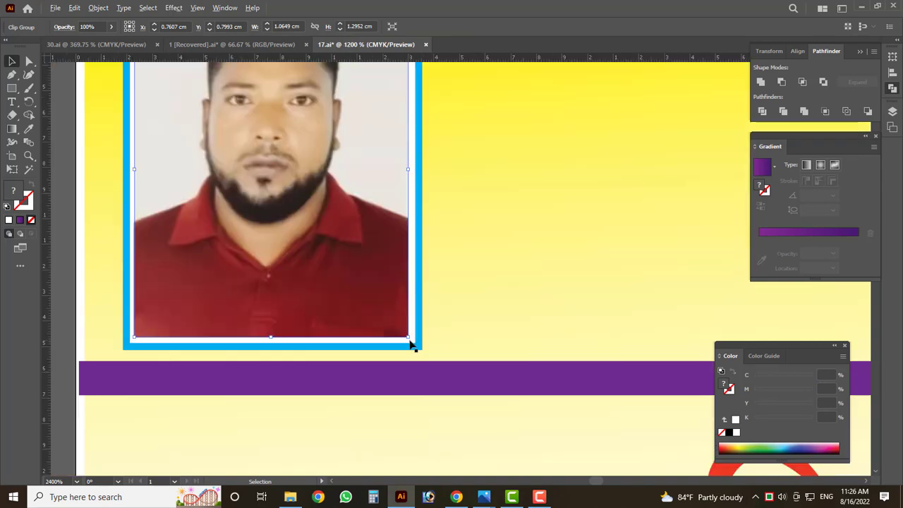
{"action": "scroll", "coordinate": [411, 343], "scroll_direction": "down", "scroll_amount": 3}
{"action": "scroll", "coordinate": [261, 164], "scroll_direction": "up", "scroll_amount": 3}
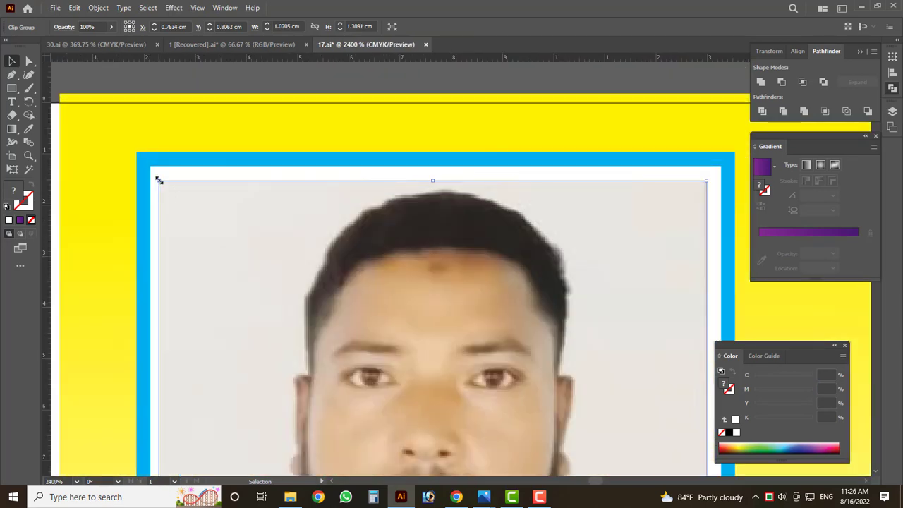
{"action": "scroll", "coordinate": [157, 176], "scroll_direction": "down", "scroll_amount": 2}
{"action": "scroll", "coordinate": [186, 198], "scroll_direction": "down", "scroll_amount": 2}
{"action": "left_click", "coordinate": [105, 210]}
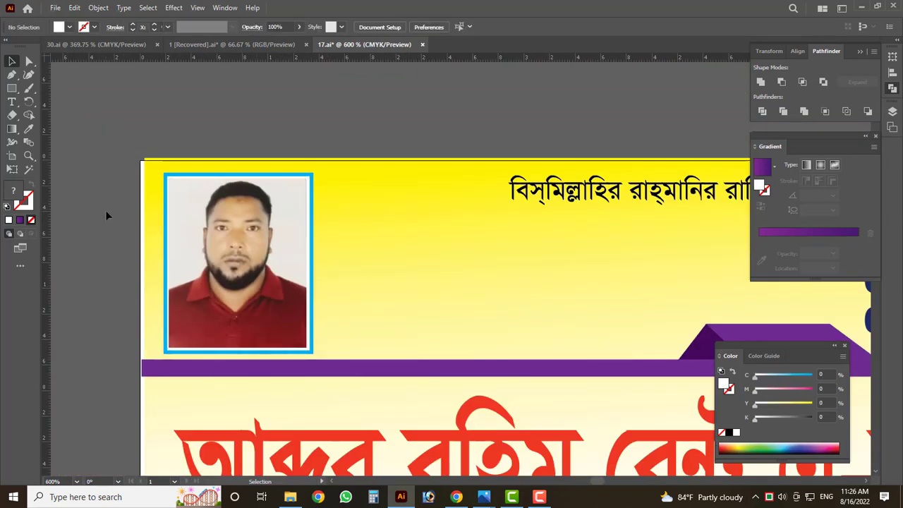
{"action": "scroll", "coordinate": [105, 211], "scroll_direction": "down", "scroll_amount": 2}
{"action": "scroll", "coordinate": [212, 219], "scroll_direction": "down", "scroll_amount": 2}
{"action": "scroll", "coordinate": [141, 143], "scroll_direction": "up", "scroll_amount": 2}
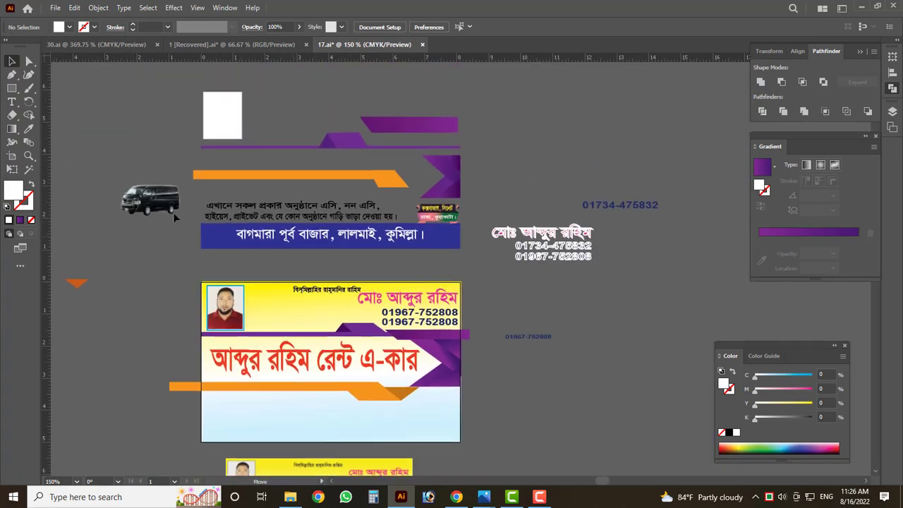
- Move the van beside the photo, shrink it, and duplicate it to the right
{"action": "left_click_drag", "start_coordinate": [175, 219], "coordinate": [283, 328]}
{"action": "scroll", "coordinate": [282, 328], "scroll_direction": "up", "scroll_amount": 2}
{"action": "scroll", "coordinate": [282, 328], "scroll_direction": "up", "scroll_amount": 2}
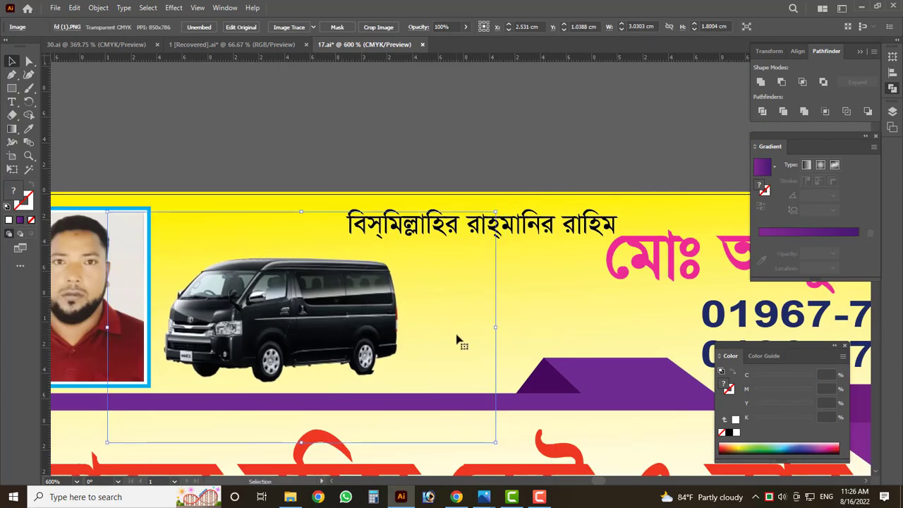
{"action": "left_click_drag", "start_coordinate": [493, 327], "coordinate": [453, 327]}
{"action": "right_click", "coordinate": [292, 313]}
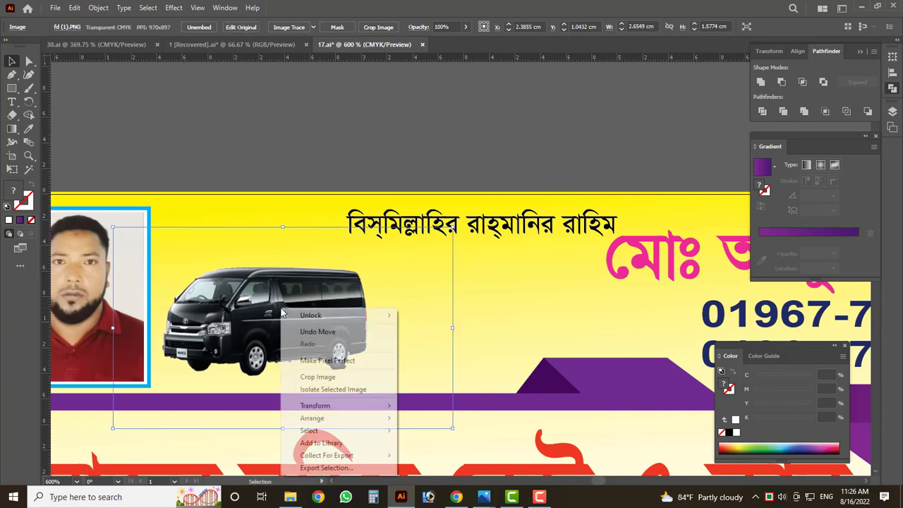
{"action": "left_click", "coordinate": [235, 316]}
{"action": "left_click_drag", "start_coordinate": [235, 316], "coordinate": [470, 308]}
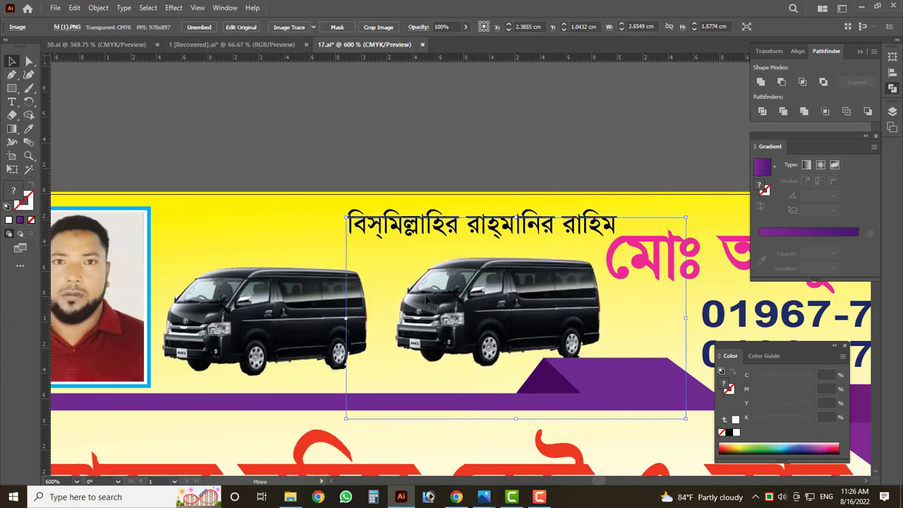
- Mirror the copied van horizontally, then delete the flipped copy
{"action": "right_click", "coordinate": [427, 297]}
{"action": "mouse_move", "coordinate": [459, 393]}
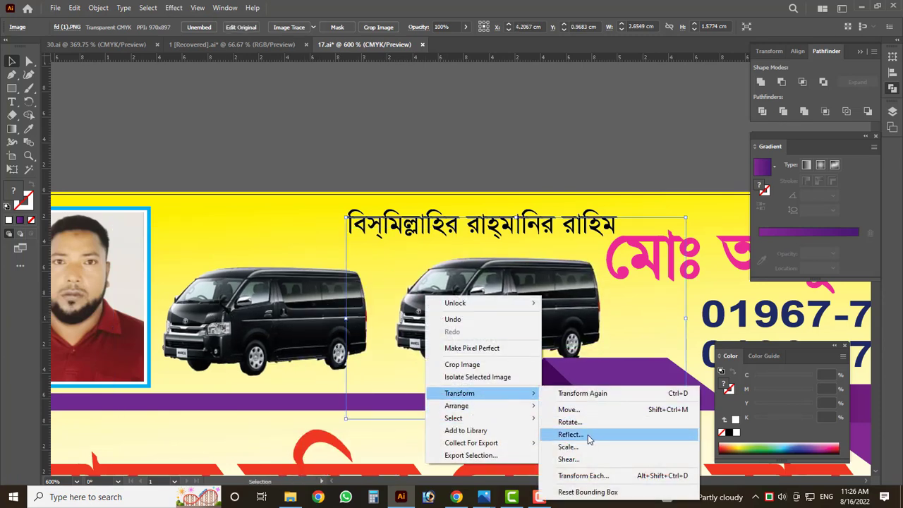
{"action": "left_click", "coordinate": [588, 432]}
{"action": "left_click", "coordinate": [344, 267]}
{"action": "mouse_move", "coordinate": [572, 321]}
{"action": "left_mouse_down"}
{"action": "mouse_move", "coordinate": [535, 313]}
{"action": "mouse_move", "coordinate": [530, 323]}
{"action": "left_mouse_up"}
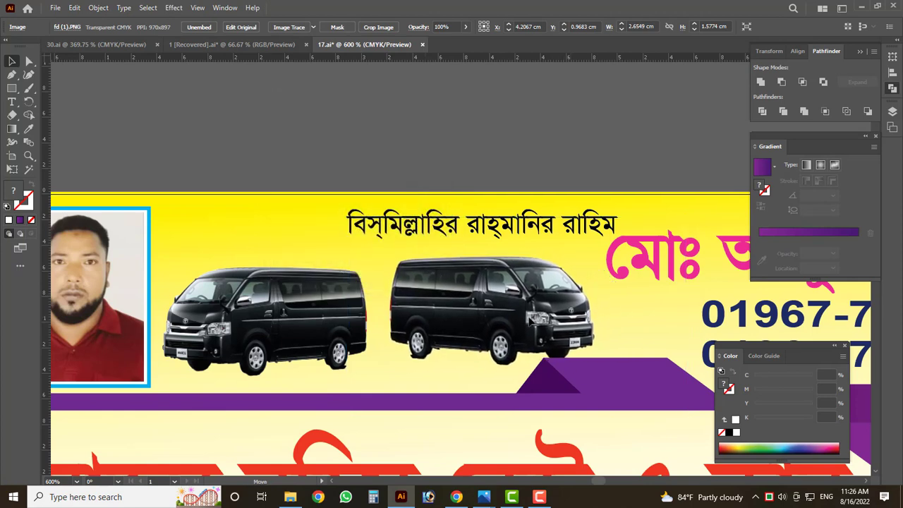
{"action": "left_click", "coordinate": [530, 323]}
{"action": "scroll", "coordinate": [504, 345], "scroll_direction": "up", "scroll_amount": 1}
{"action": "key", "text": "Delete"}
- Delete the original van image from the card
{"action": "scroll", "coordinate": [340, 309], "scroll_direction": "down", "scroll_amount": 3}
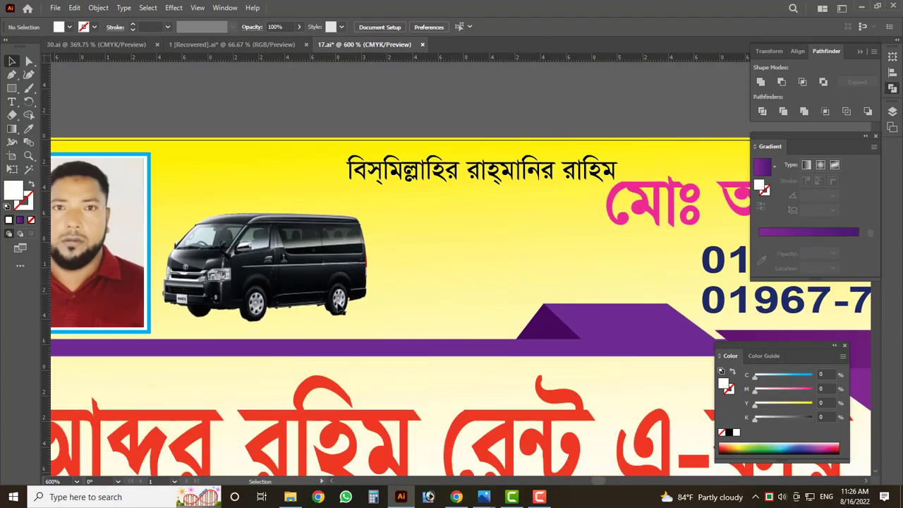
{"action": "scroll", "coordinate": [229, 323], "scroll_direction": "up", "scroll_amount": 5}
{"action": "scroll", "coordinate": [229, 324], "scroll_direction": "down", "scroll_amount": 4}
{"action": "left_click", "coordinate": [351, 220]}
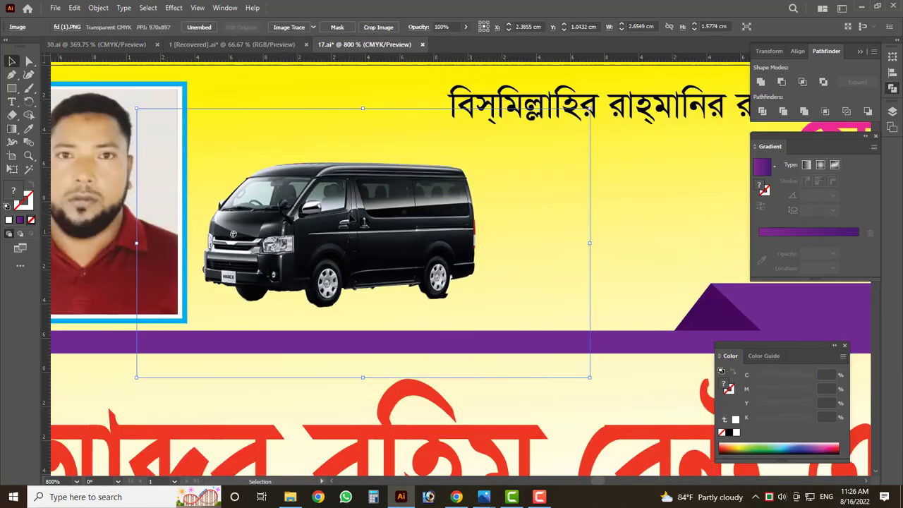
{"action": "key", "text": "Delete"}
- Drag the removebg silver car PNG from Downloads into the document
{"action": "left_click", "coordinate": [290, 497]}
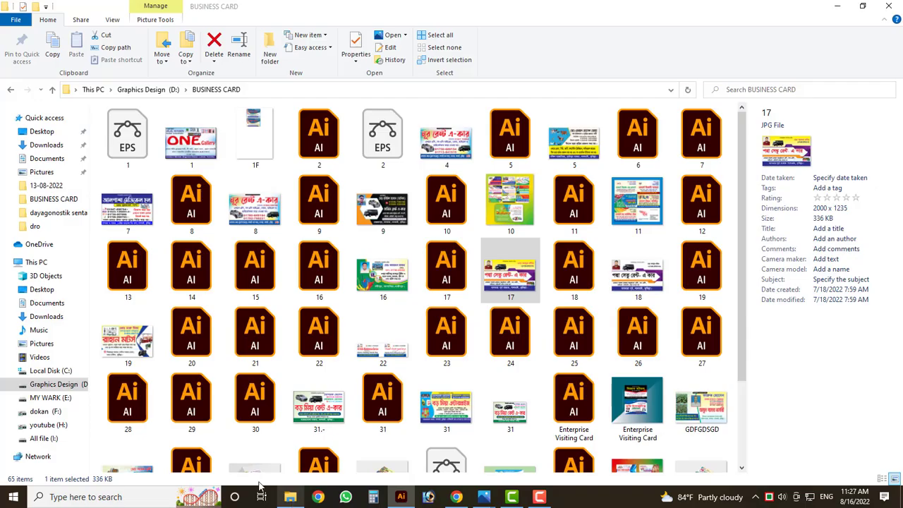
{"action": "left_click", "coordinate": [32, 319]}
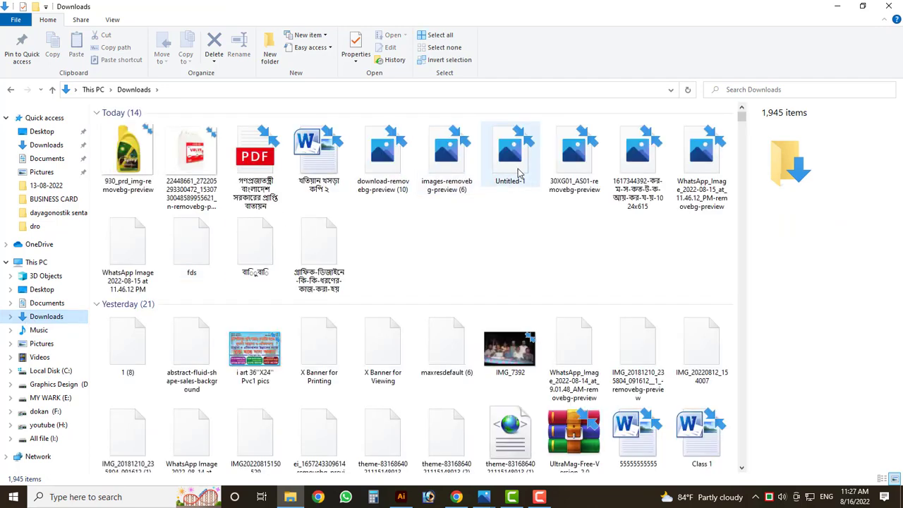
{"action": "left_click_drag", "start_coordinate": [399, 182], "coordinate": [360, 262]}
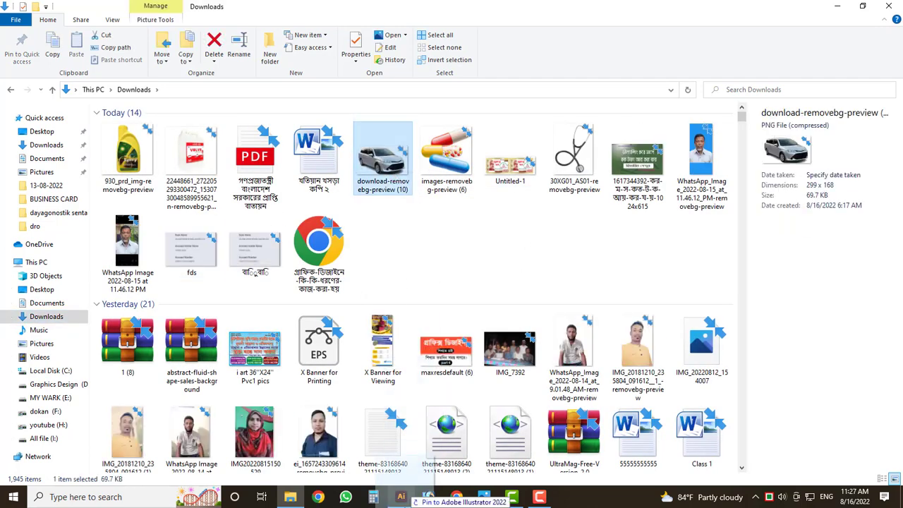
{"action": "key", "text": "ctrl+minus"}
{"action": "key", "text": "ctrl+minus"}
{"action": "key", "text": "ctrl+minus"}
{"action": "key", "text": "ctrl+minus"}
{"action": "key", "text": "ctrl+minus"}
{"action": "key", "text": "ctrl+minus"}
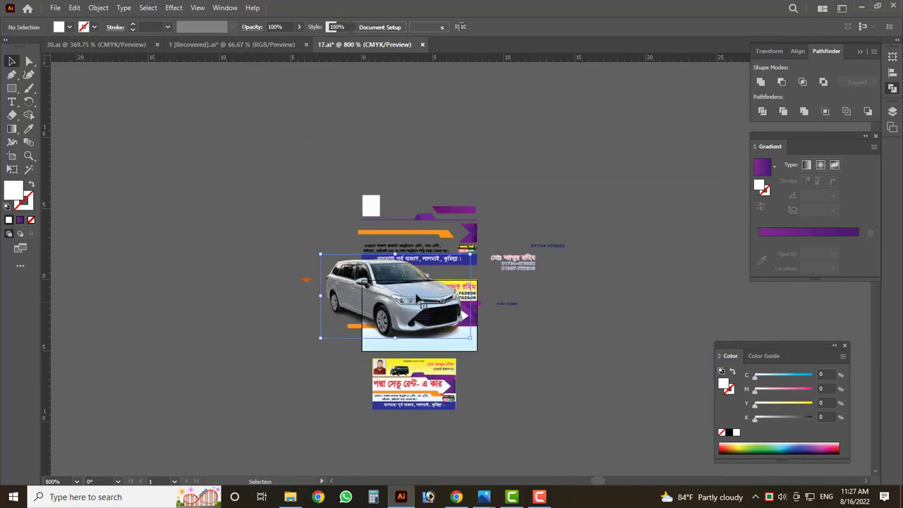
- Scale the silver car down to fit beside the photo
{"action": "left_click_drag", "start_coordinate": [442, 321], "coordinate": [376, 283]}
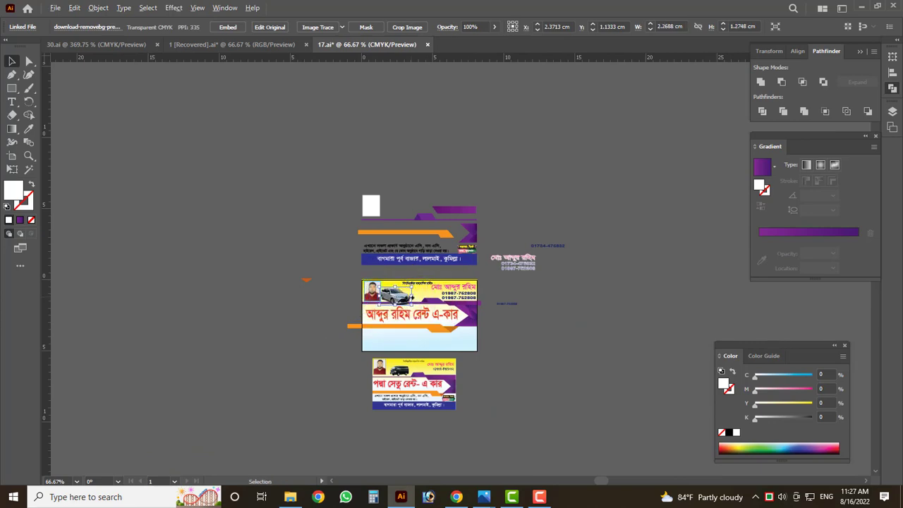
{"action": "scroll", "coordinate": [376, 280], "scroll_direction": "up", "scroll_amount": 6}
{"action": "scroll", "coordinate": [380, 321], "scroll_direction": "up", "scroll_amount": 2}
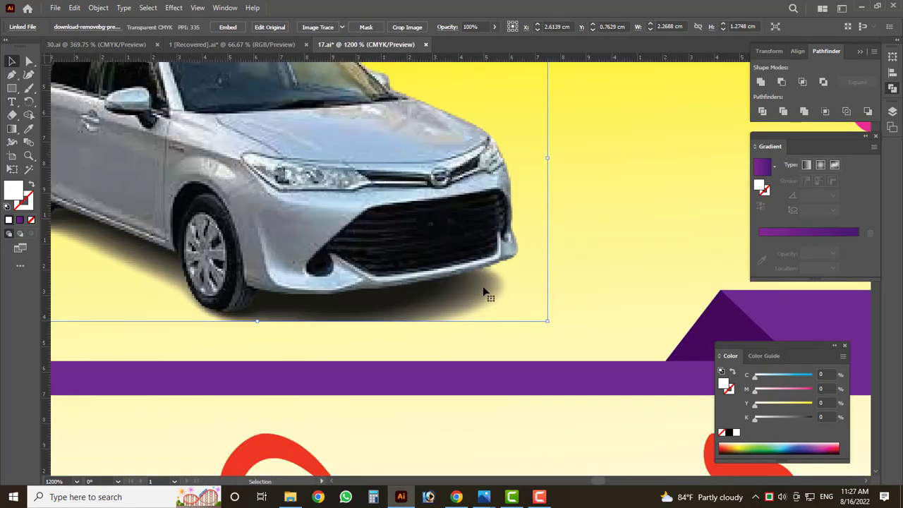
{"action": "scroll", "coordinate": [426, 290], "scroll_direction": "down", "scroll_amount": 2}
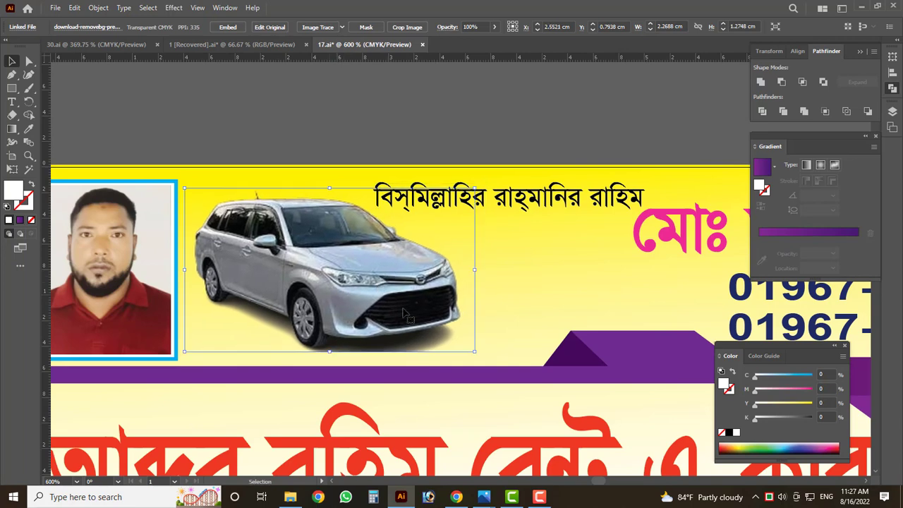
{"action": "scroll", "coordinate": [379, 285], "scroll_direction": "down", "scroll_amount": 2}
{"action": "scroll", "coordinate": [388, 339], "scroll_direction": "up", "scroll_amount": 2}
- Undo back to the black van and enlarge it to about 2.85 × 1.69 cm
{"action": "key", "text": "ctrl+z"}
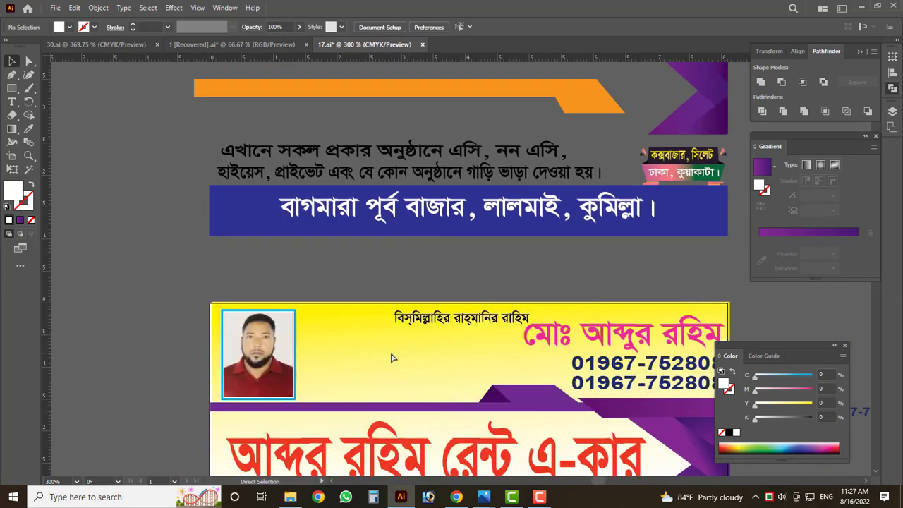
{"action": "scroll", "coordinate": [374, 346], "scroll_direction": "up", "scroll_amount": 3}
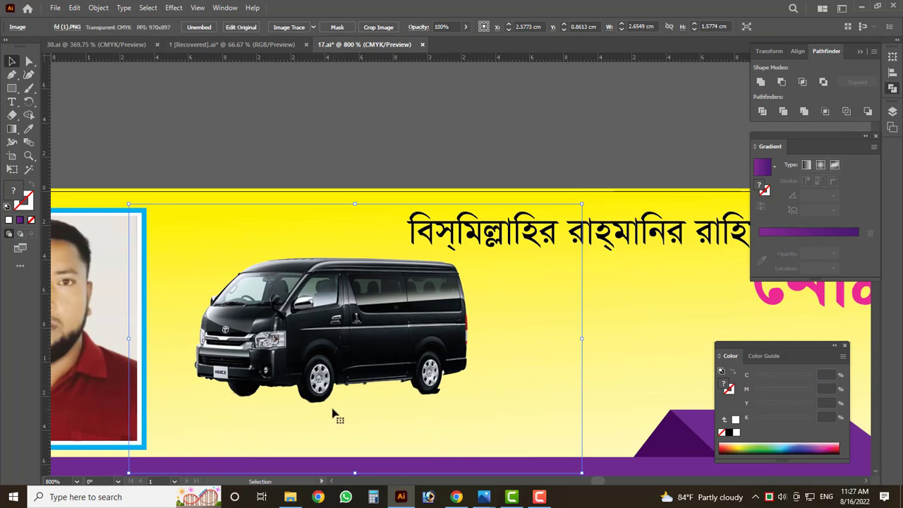
{"action": "left_click_drag", "start_coordinate": [595, 339], "coordinate": [610, 349]}
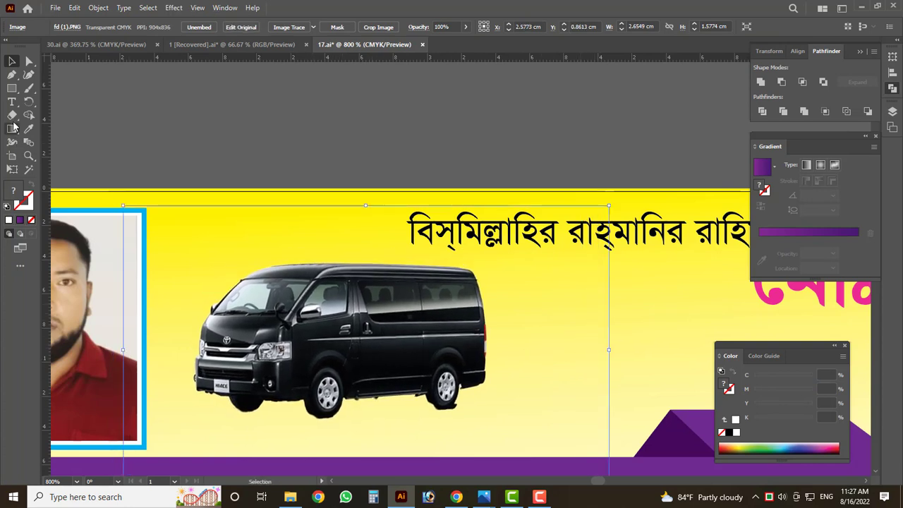
{"action": "left_click_drag", "start_coordinate": [12, 89], "coordinate": [48, 104]}
- Draw an ellipse under the van's wheels and fill it black
{"action": "left_click", "coordinate": [50, 103]}
{"action": "scroll", "coordinate": [335, 381], "scroll_direction": "down", "scroll_amount": 2}
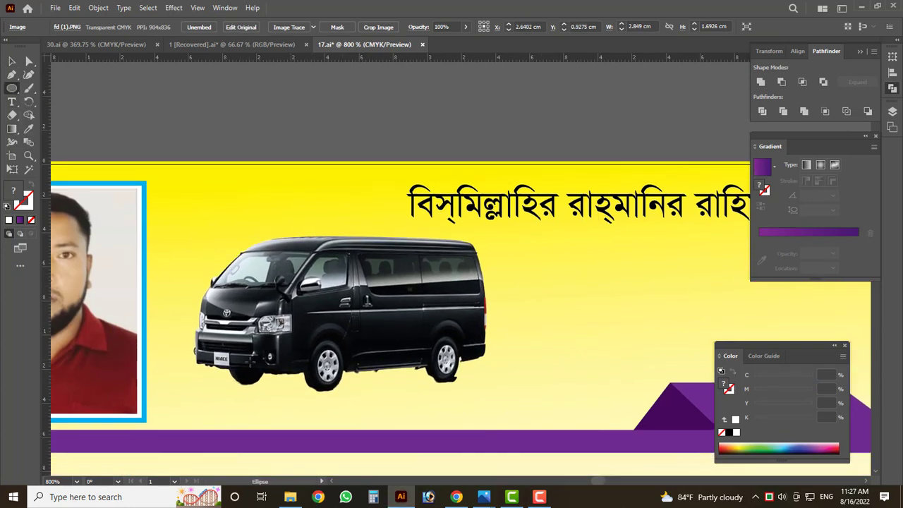
{"action": "scroll", "coordinate": [323, 381], "scroll_direction": "up", "scroll_amount": 3}
{"action": "left_click_drag", "start_coordinate": [177, 318], "coordinate": [452, 372]}
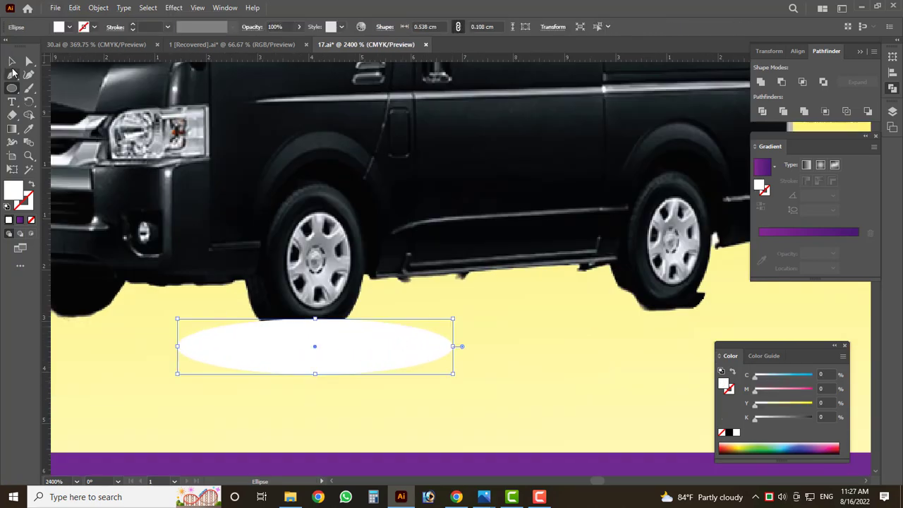
{"action": "left_click", "coordinate": [12, 63]}
{"action": "scroll", "coordinate": [146, 333], "scroll_direction": "down", "scroll_amount": 2}
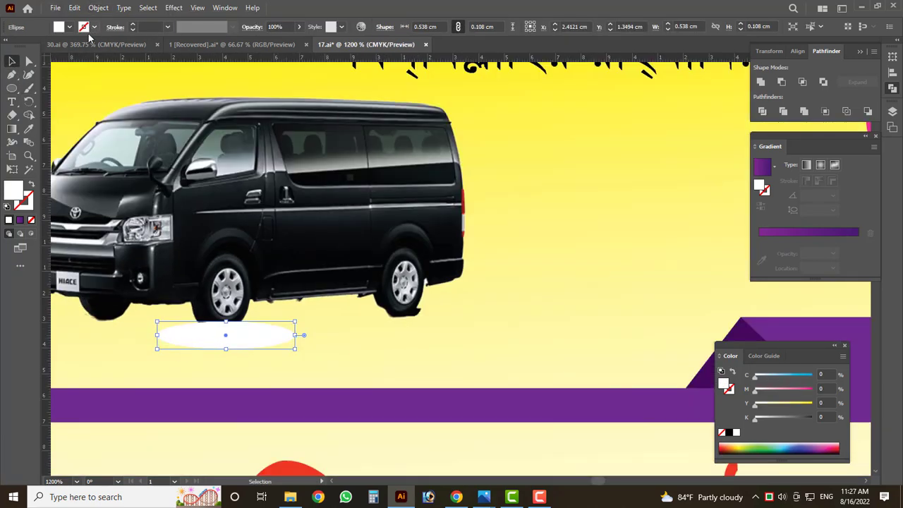
{"action": "left_click", "coordinate": [70, 27]}
{"action": "left_click", "coordinate": [31, 47]}
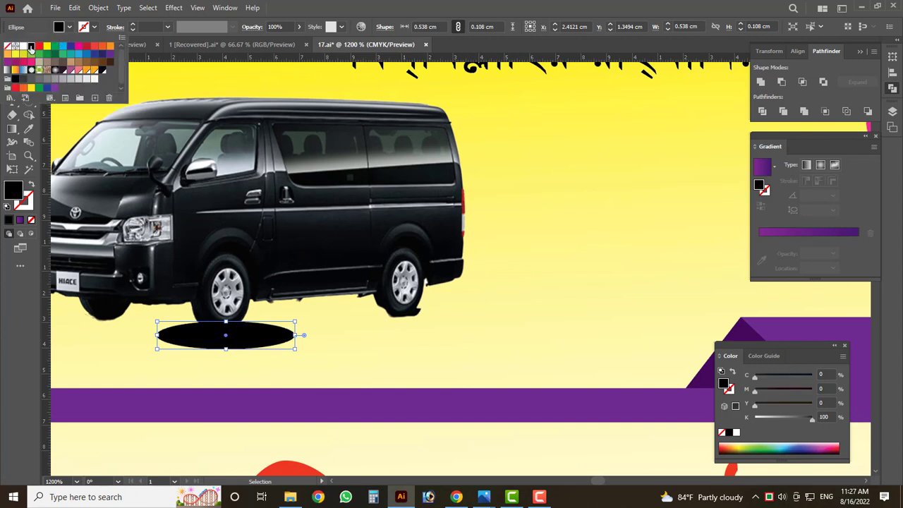
{"action": "left_click", "coordinate": [204, 217]}
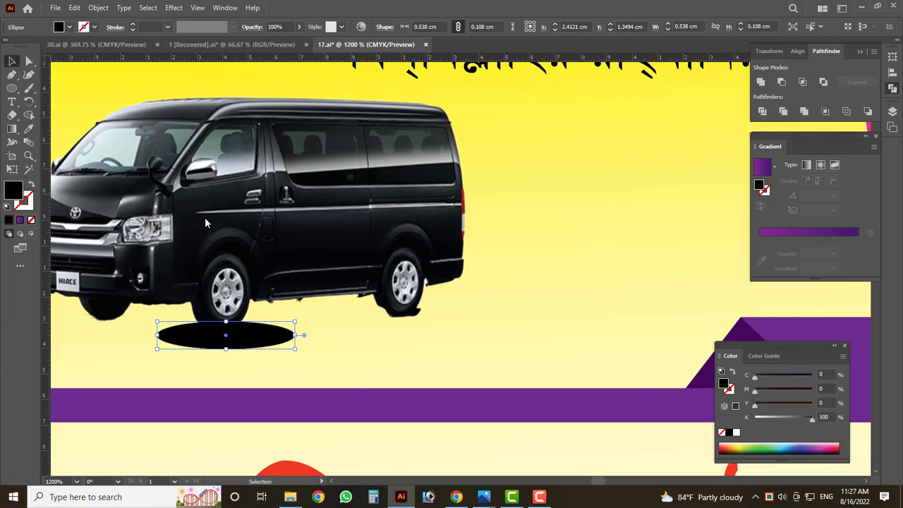
- Position the van above its oval shadow and lock it with Object > Lock > Selection
{"action": "scroll", "coordinate": [205, 218], "scroll_direction": "up", "scroll_amount": 3}
{"action": "left_click", "coordinate": [238, 227]}
{"action": "key", "text": "ctrl+z"}
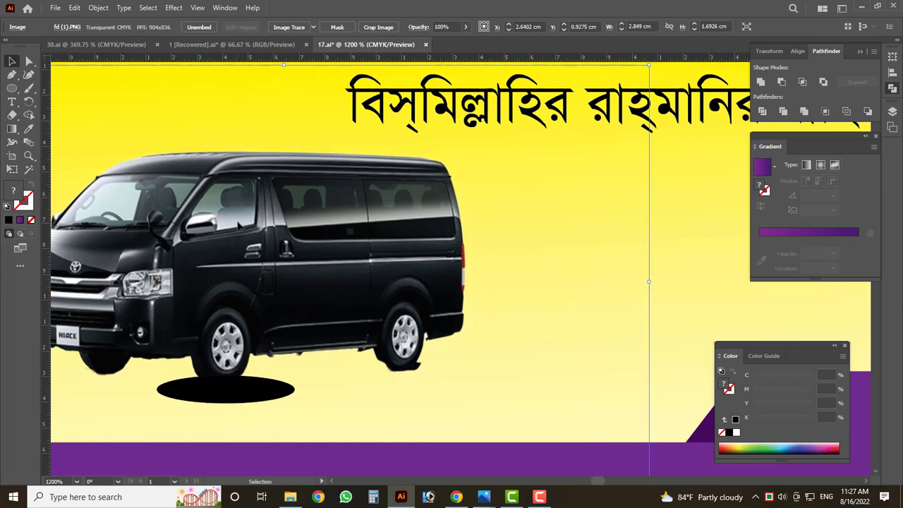
{"action": "key", "text": "a"}
{"action": "scroll", "coordinate": [216, 353], "scroll_direction": "up", "scroll_amount": 3}
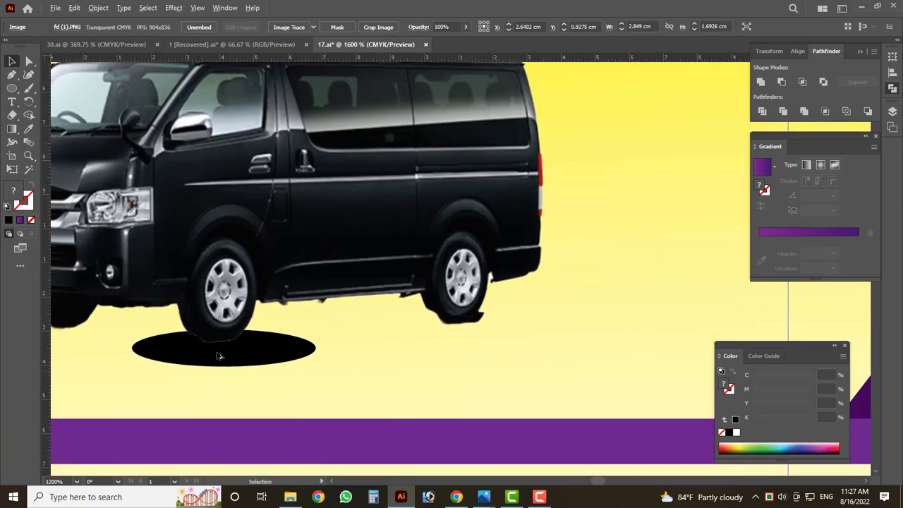
{"action": "scroll", "coordinate": [263, 338], "scroll_direction": "up", "scroll_amount": 3}
{"action": "scroll", "coordinate": [264, 337], "scroll_direction": "down", "scroll_amount": 1}
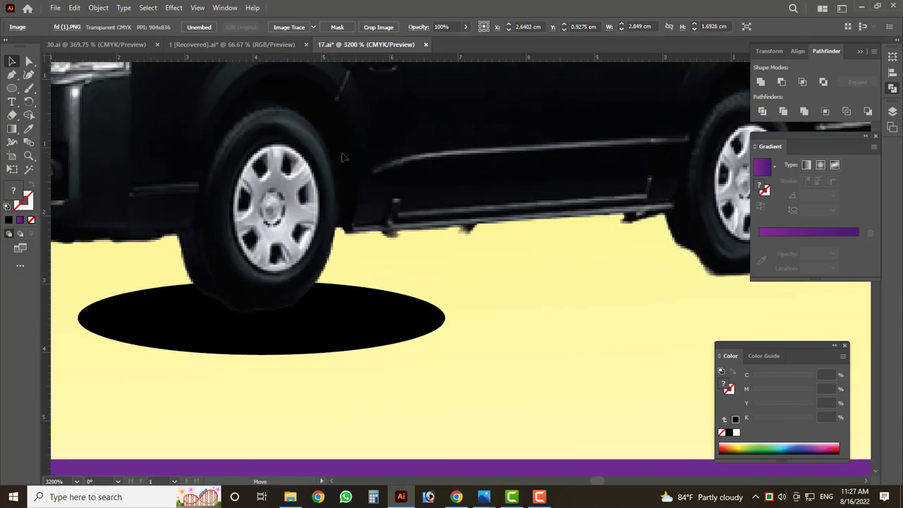
{"action": "scroll", "coordinate": [260, 327], "scroll_direction": "down", "scroll_amount": 4}
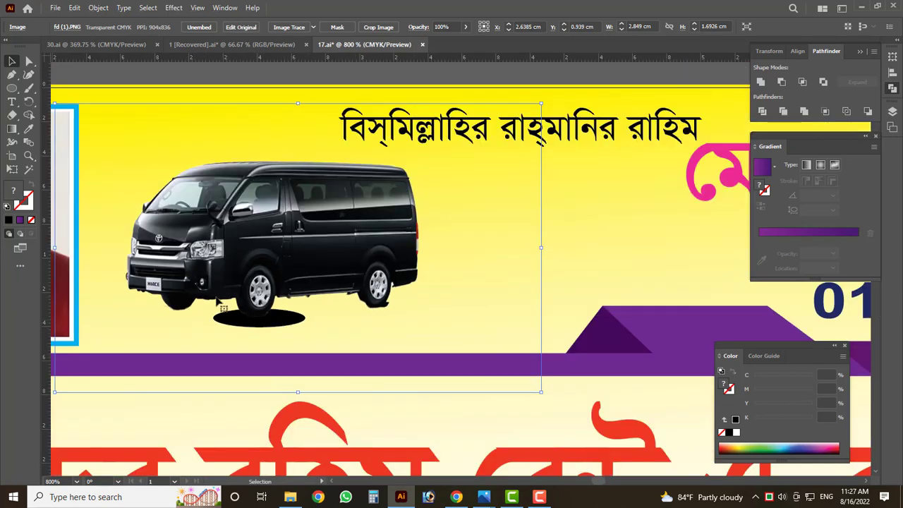
{"action": "left_click_drag", "start_coordinate": [222, 304], "coordinate": [302, 339]}
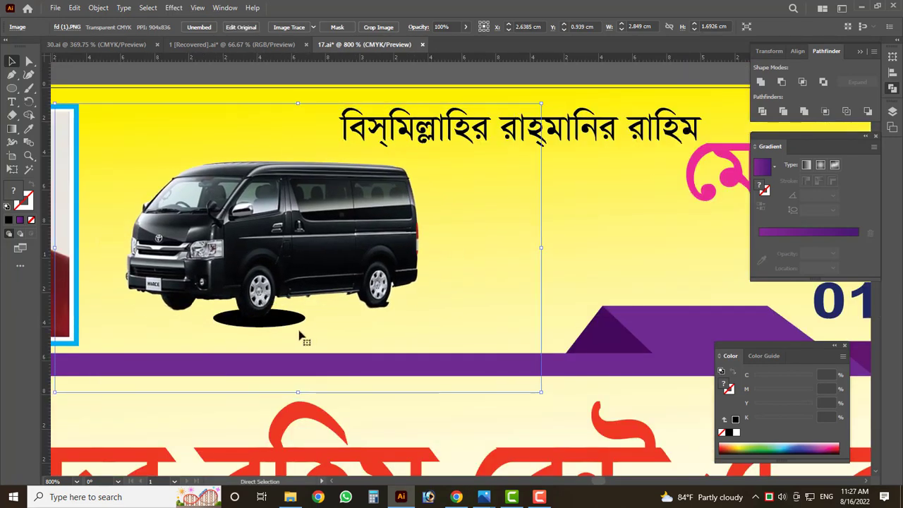
{"action": "key", "text": "v"}
{"action": "left_click", "coordinate": [98, 8]}
{"action": "mouse_move", "coordinate": [111, 87]}
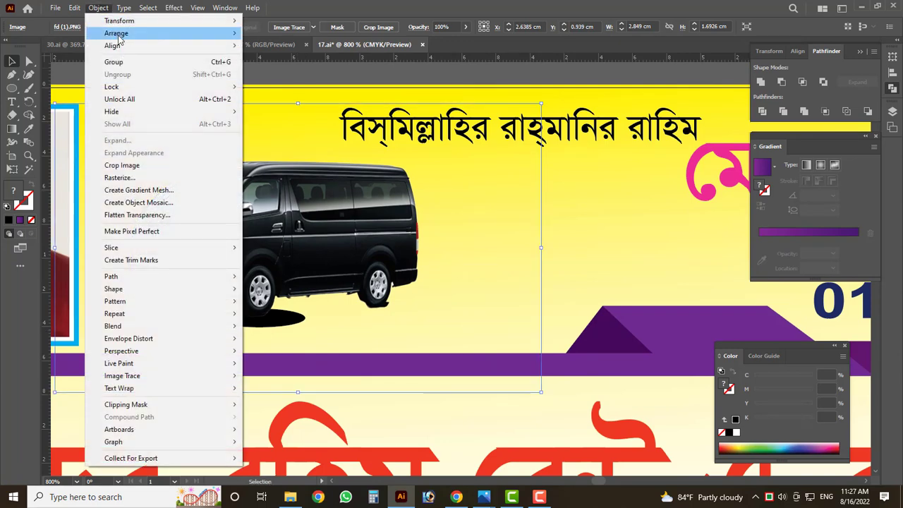
{"action": "left_click", "coordinate": [268, 88]}
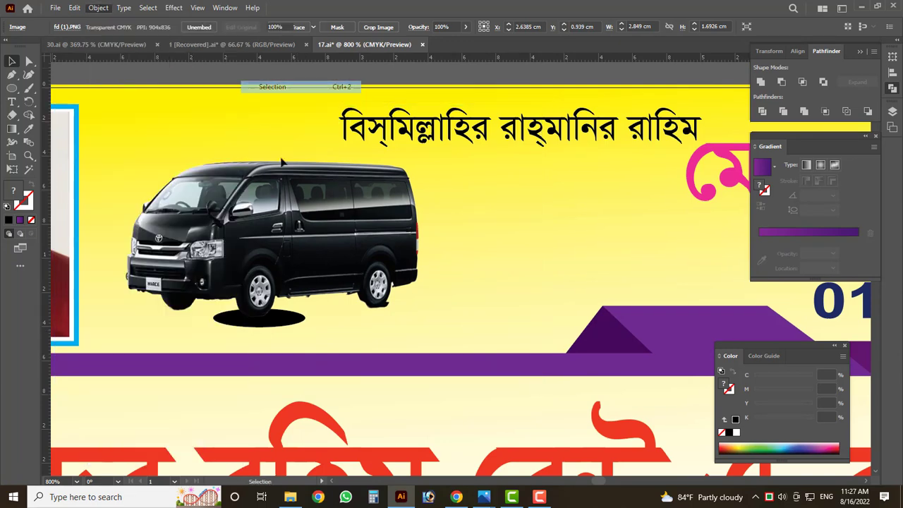
{"action": "left_click", "coordinate": [262, 329]}
- Lower the shadow oval's opacity to about 38%
{"action": "scroll", "coordinate": [264, 323], "scroll_direction": "up", "scroll_amount": 4}
{"action": "scroll", "coordinate": [264, 322], "scroll_direction": "up", "scroll_amount": 2}
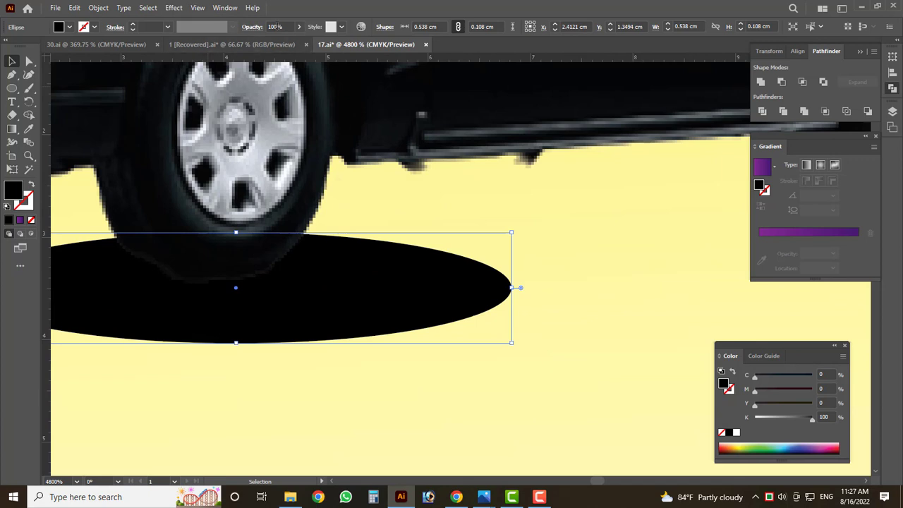
{"action": "left_click", "coordinate": [299, 27]}
{"action": "left_click_drag", "start_coordinate": [289, 43], "coordinate": [272, 45]}
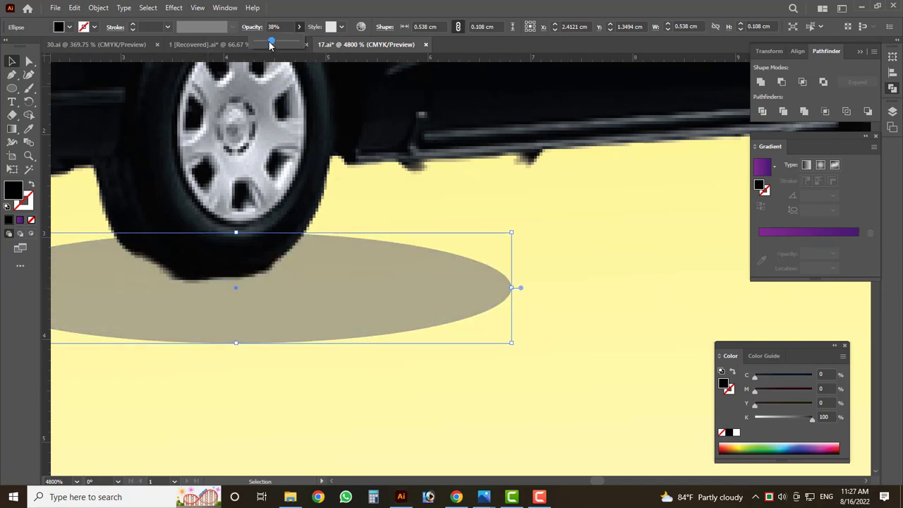
- Apply a Gaussian Blur of about 2.49 pixels to the shadow oval
{"action": "left_click", "coordinate": [174, 7]}
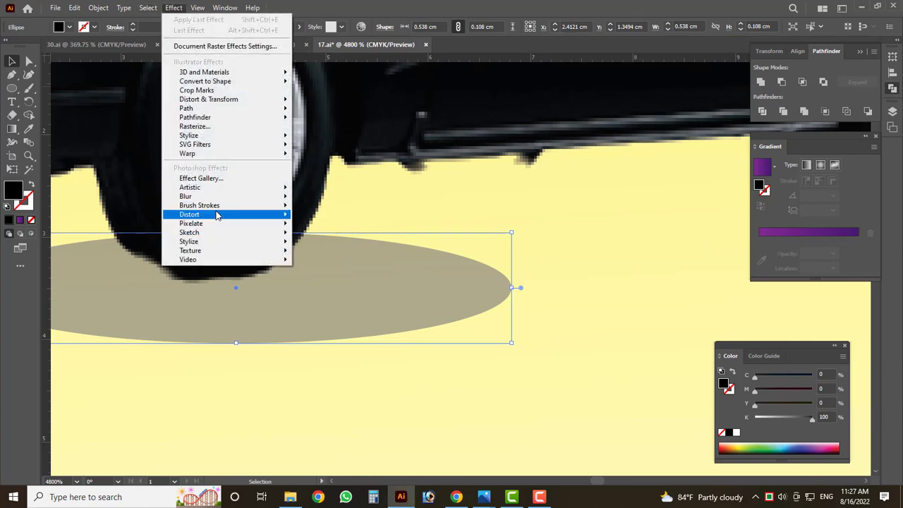
{"action": "left_click", "coordinate": [326, 196]}
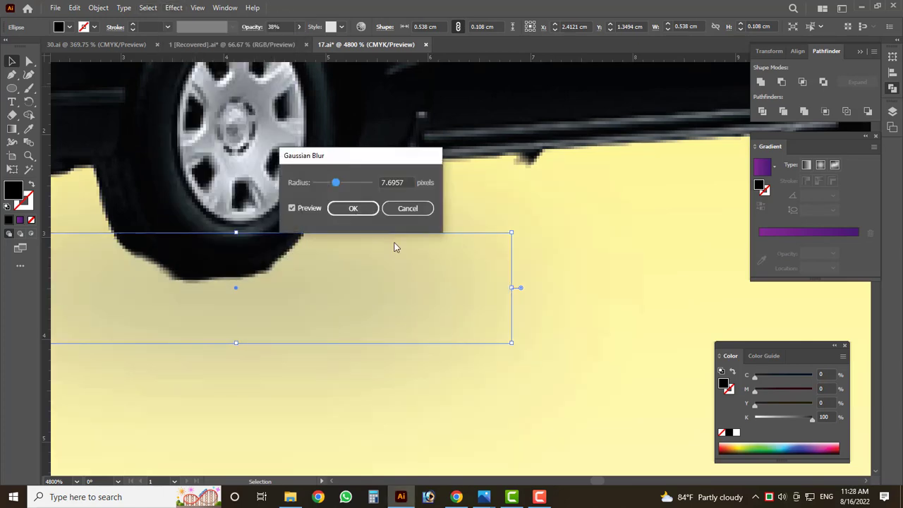
{"action": "left_click_drag", "start_coordinate": [326, 185], "coordinate": [325, 185]}
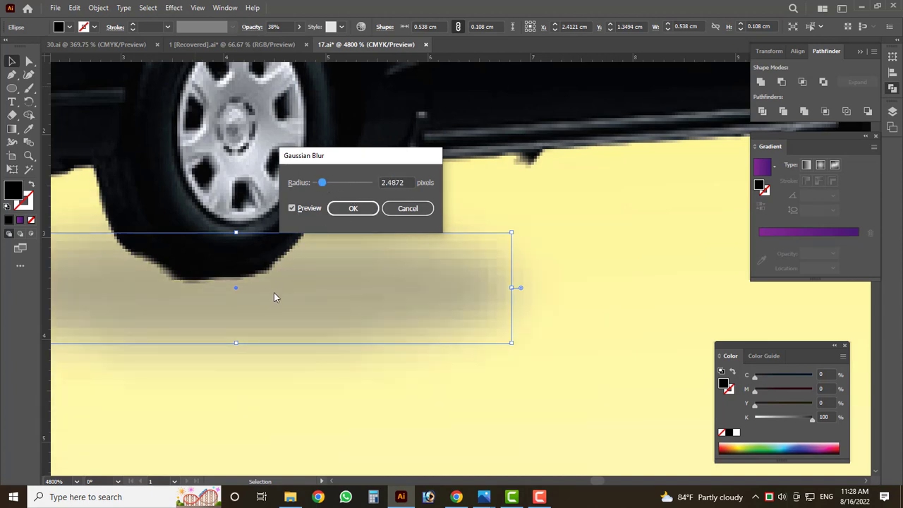
{"action": "left_click", "coordinate": [351, 209]}
{"action": "scroll", "coordinate": [198, 332], "scroll_direction": "down", "scroll_amount": 4}
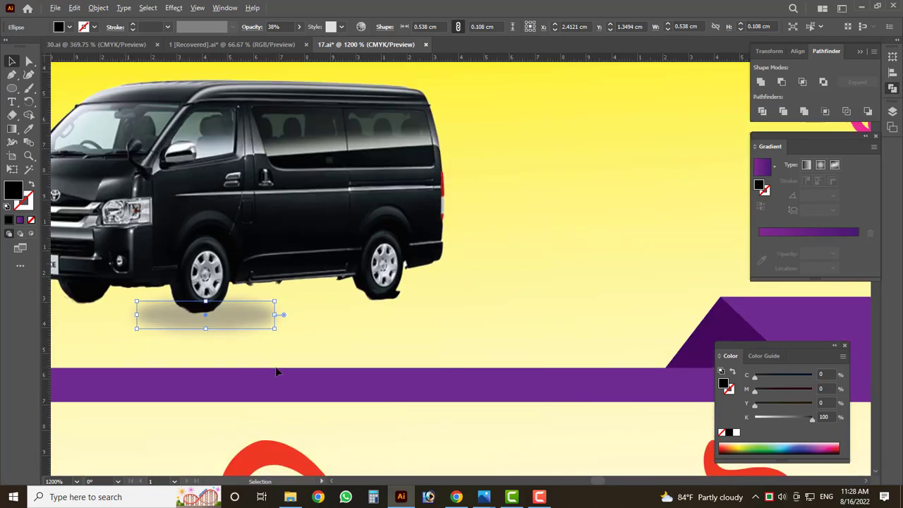
{"action": "left_click", "coordinate": [417, 312]}
{"action": "scroll", "coordinate": [423, 308], "scroll_direction": "down", "scroll_amount": 2}
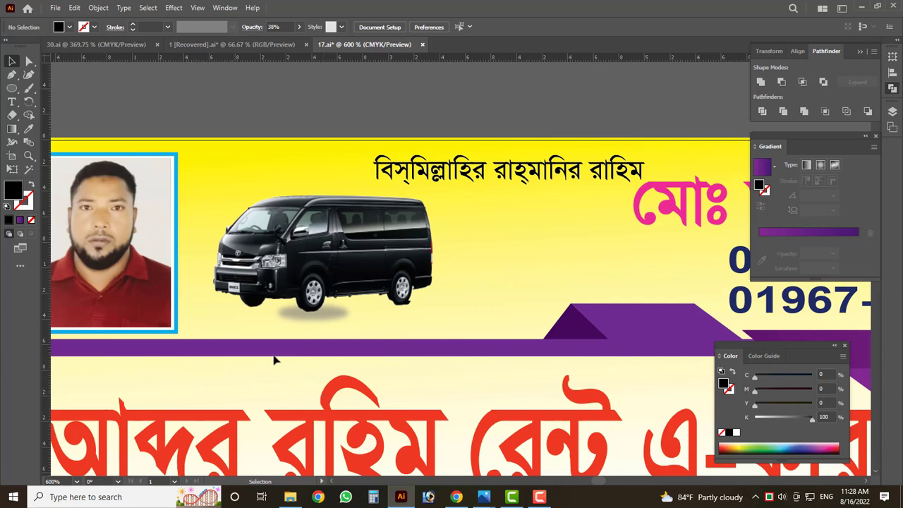
- Alt-drag a copy of the blurred shadow oval under the van's rear wheel
{"action": "mouse_move", "coordinate": [326, 320]}
{"action": "left_mouse_down"}
{"action": "mouse_move", "coordinate": [258, 314]}
{"action": "mouse_move", "coordinate": [404, 313]}
{"action": "left_mouse_up"}
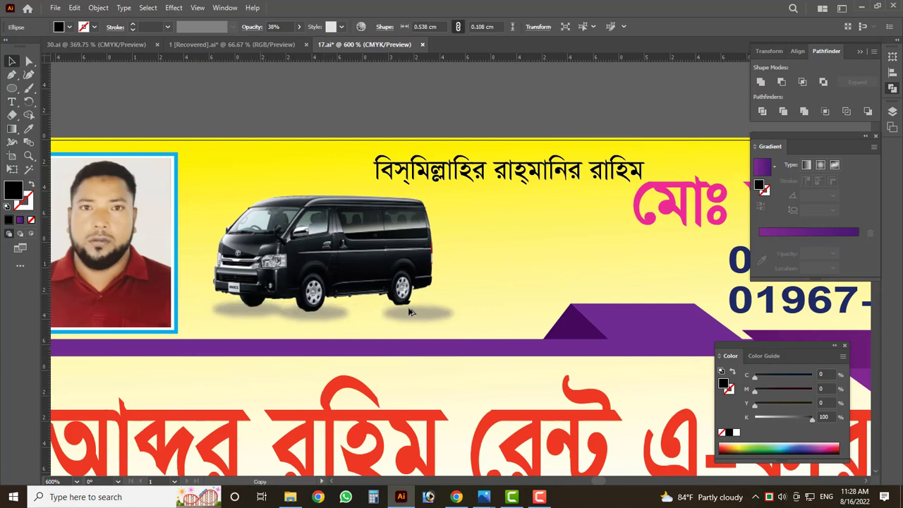
{"action": "left_click_drag", "start_coordinate": [404, 313], "coordinate": [391, 310]}
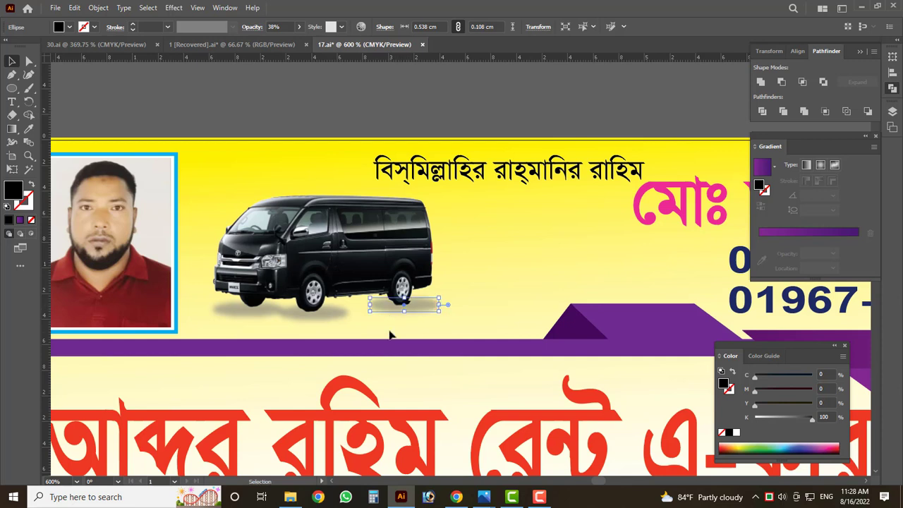
{"action": "left_click", "coordinate": [390, 333]}
{"action": "scroll", "coordinate": [390, 333], "scroll_direction": "up", "scroll_amount": 2}
- Delete the shadow ovals under the rear and front wheels, leaving the van without a shadow
{"action": "left_click", "coordinate": [385, 336]}
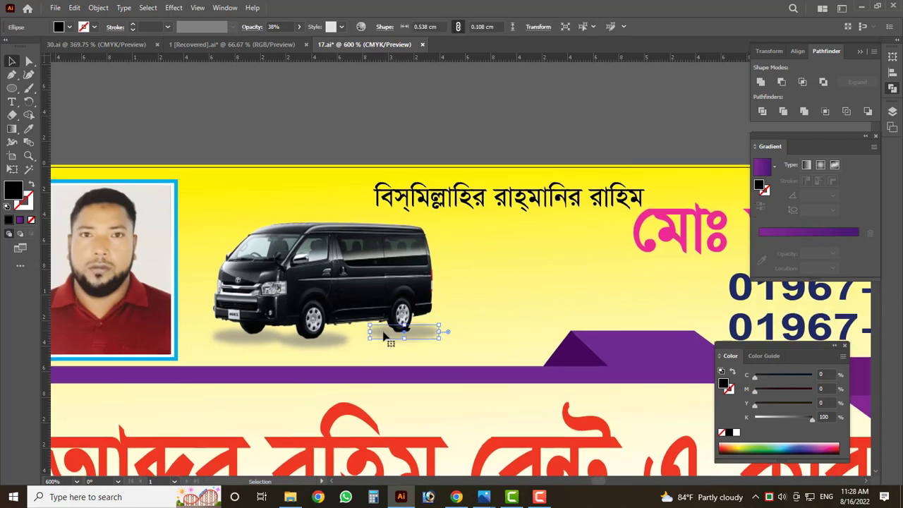
{"action": "key", "text": "Delete"}
{"action": "left_click", "coordinate": [338, 349]}
{"action": "key", "text": "Delete"}
{"action": "left_click", "coordinate": [242, 346]}
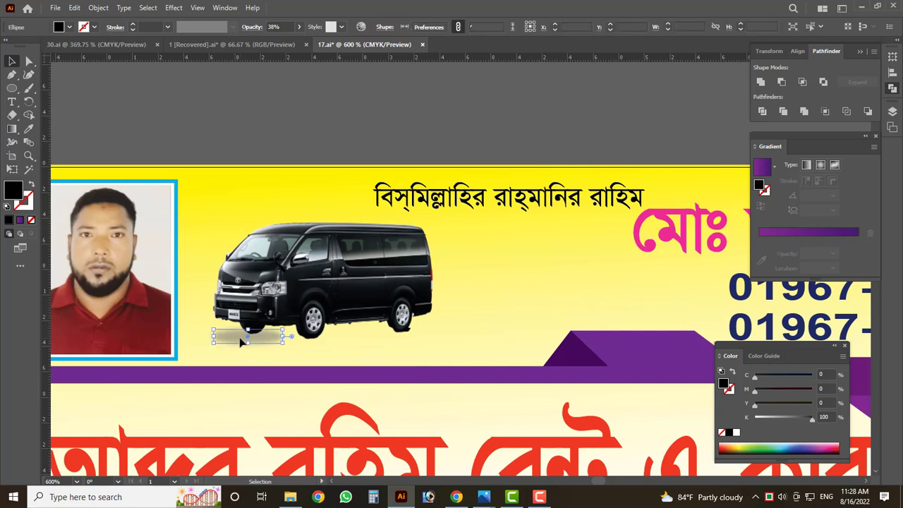
{"action": "key", "text": "Delete"}
{"action": "left_click_drag", "start_coordinate": [12, 89], "coordinate": [70, 88]}
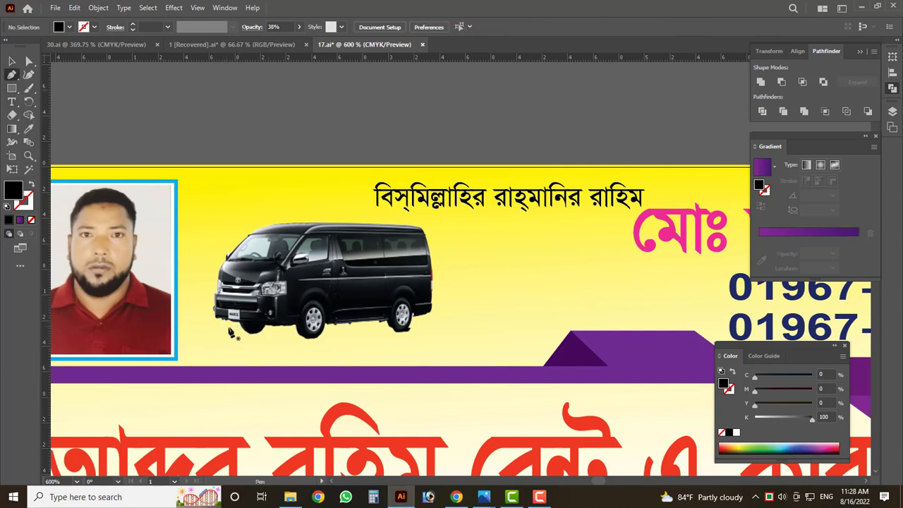
- Draw a slanted three-point shadow shape with the Pen tool and send it behind the van
{"action": "left_click", "coordinate": [410, 300]}
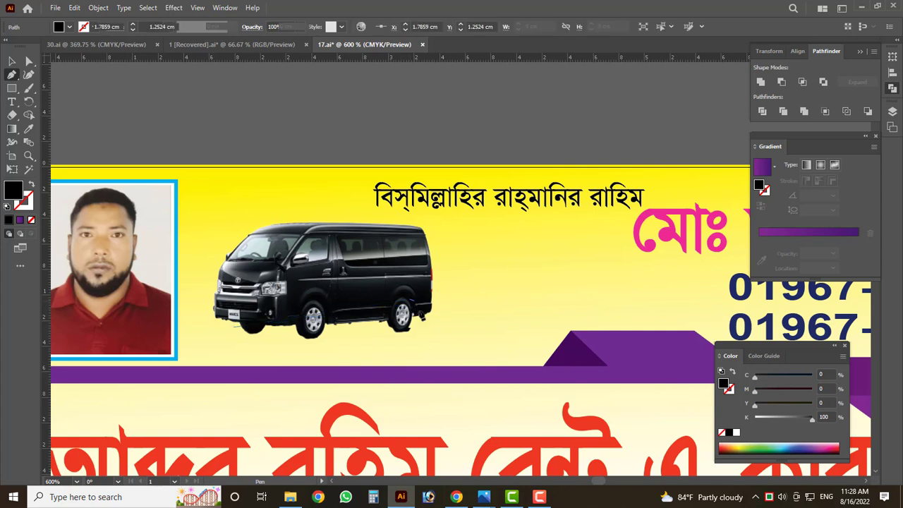
{"action": "left_click", "coordinate": [429, 328]}
{"action": "left_click", "coordinate": [265, 353]}
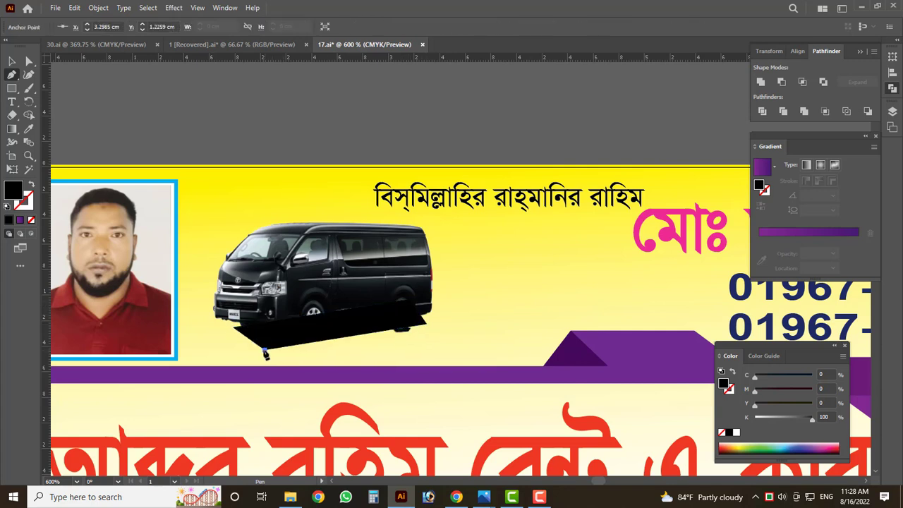
{"action": "left_click", "coordinate": [12, 63]}
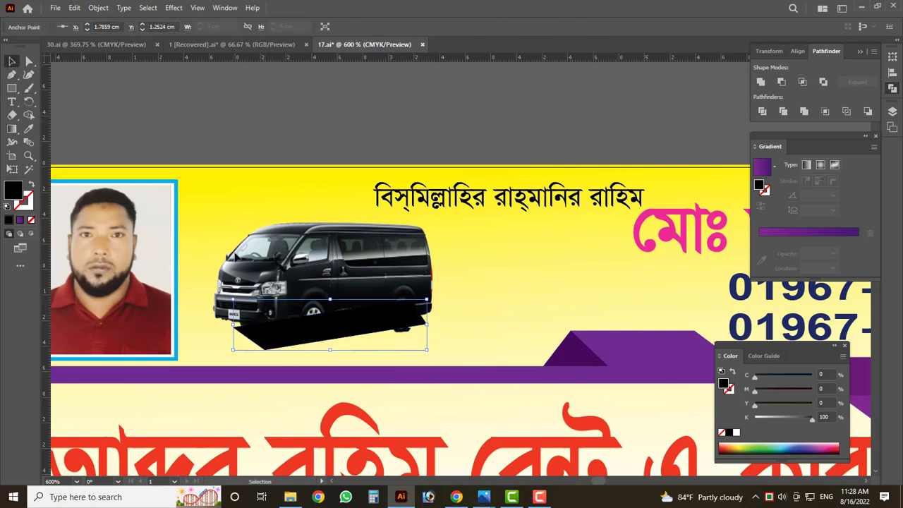
{"action": "scroll", "coordinate": [240, 260], "scroll_direction": "up", "scroll_amount": 2}
{"action": "key", "text": "ctrl+shift+bracketleft"}
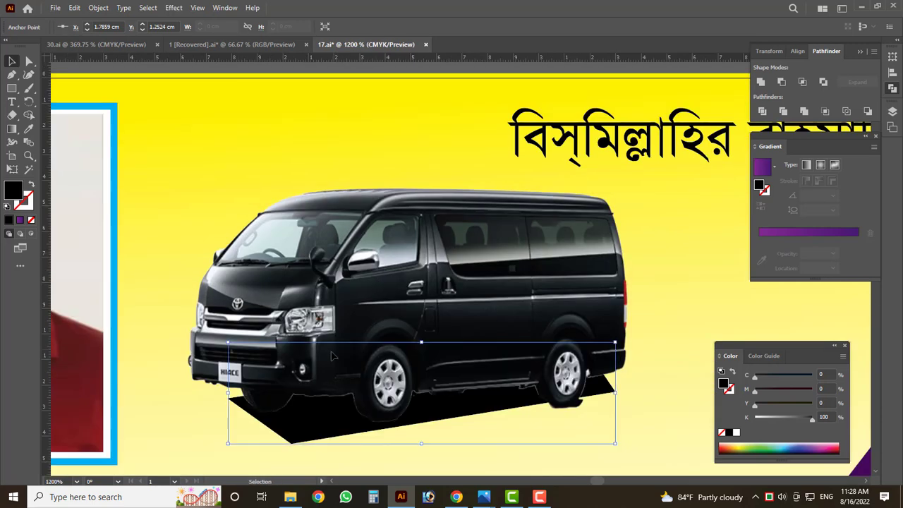
{"action": "scroll", "coordinate": [271, 362], "scroll_direction": "down", "scroll_amount": 1}
{"action": "scroll", "coordinate": [331, 435], "scroll_direction": "up", "scroll_amount": 2}
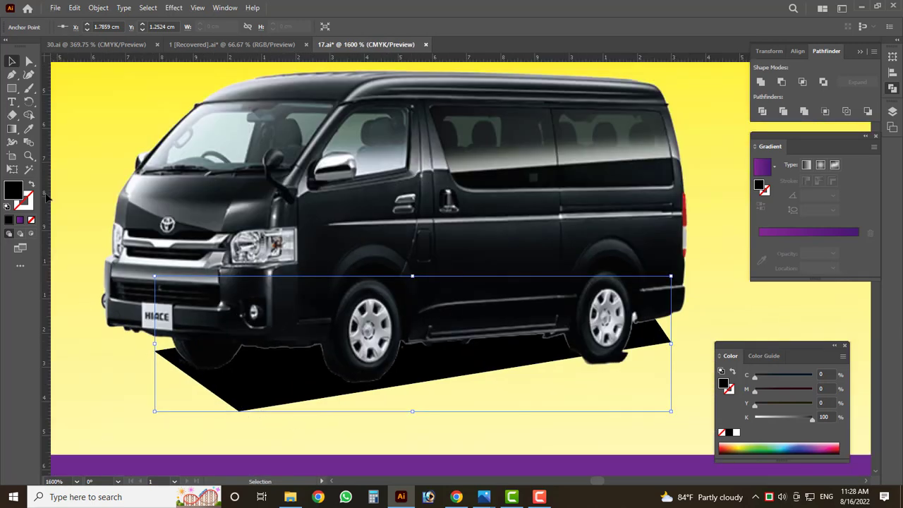
- Lower the shadow's opacity to 32% and pull its right anchor point downward
{"action": "left_click", "coordinate": [28, 67]}
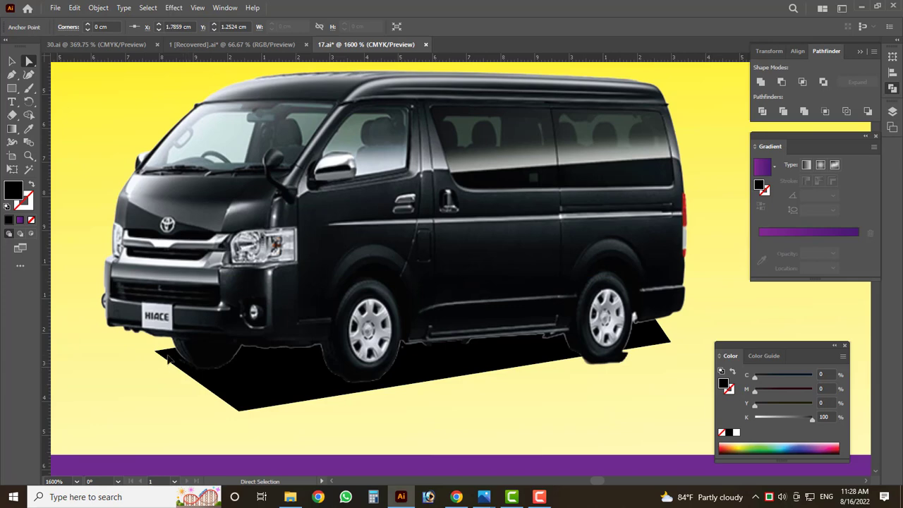
{"action": "left_click", "coordinate": [168, 359]}
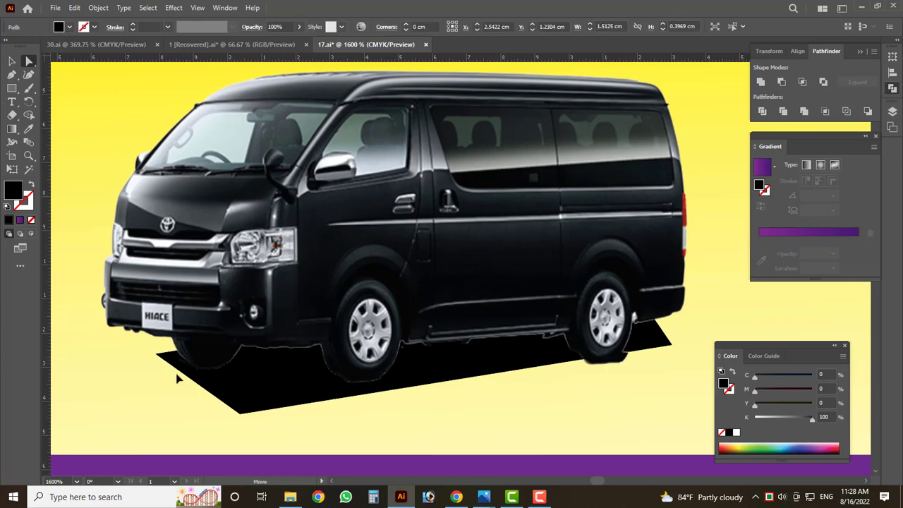
{"action": "left_click", "coordinate": [12, 63]}
{"action": "scroll", "coordinate": [247, 253], "scroll_direction": "down", "scroll_amount": 2}
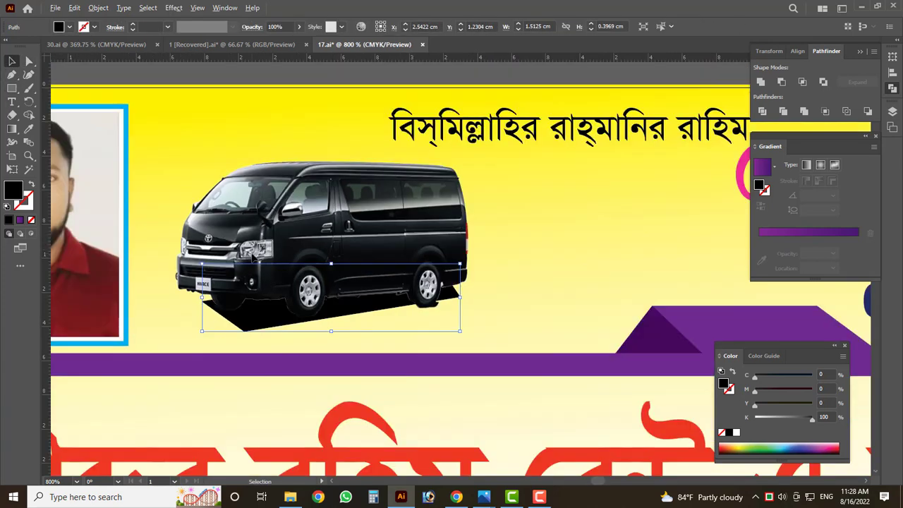
{"action": "left_click", "coordinate": [299, 27]}
{"action": "left_click_drag", "start_coordinate": [275, 45], "coordinate": [271, 55]}
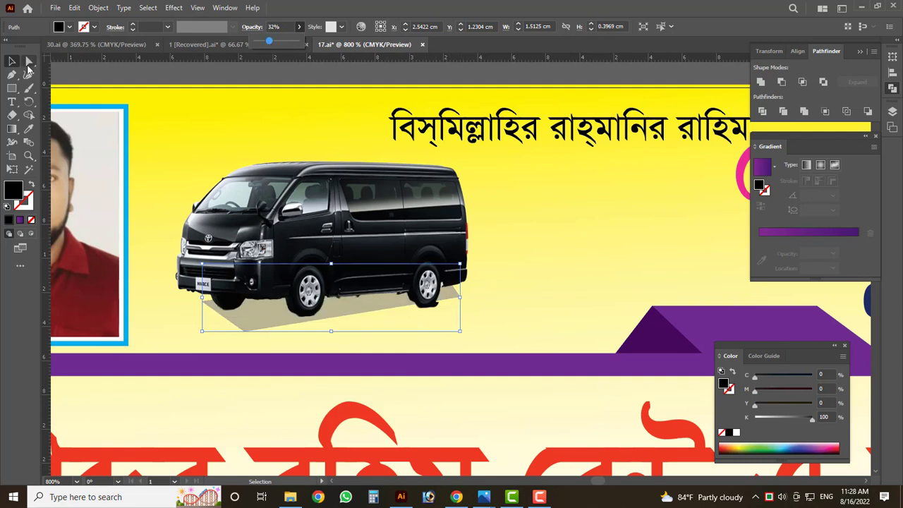
{"action": "left_click", "coordinate": [28, 64]}
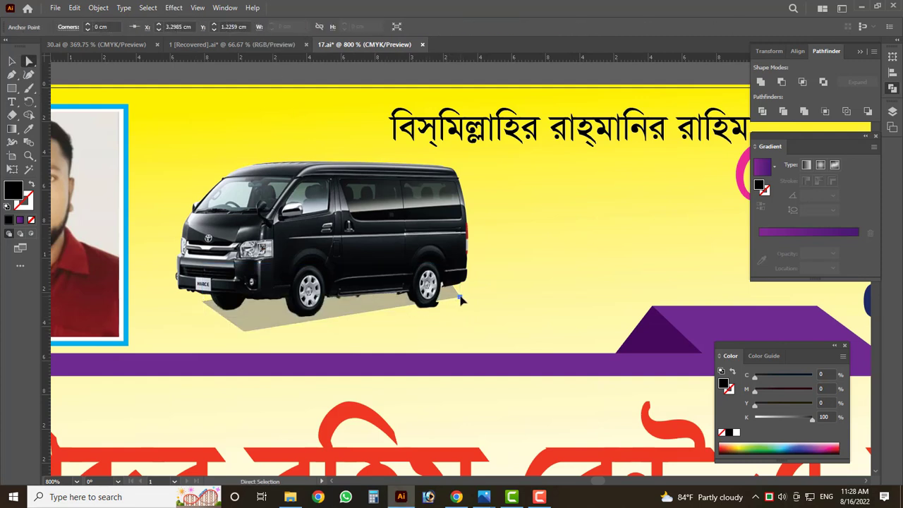
{"action": "left_click_drag", "start_coordinate": [459, 297], "coordinate": [459, 313]}
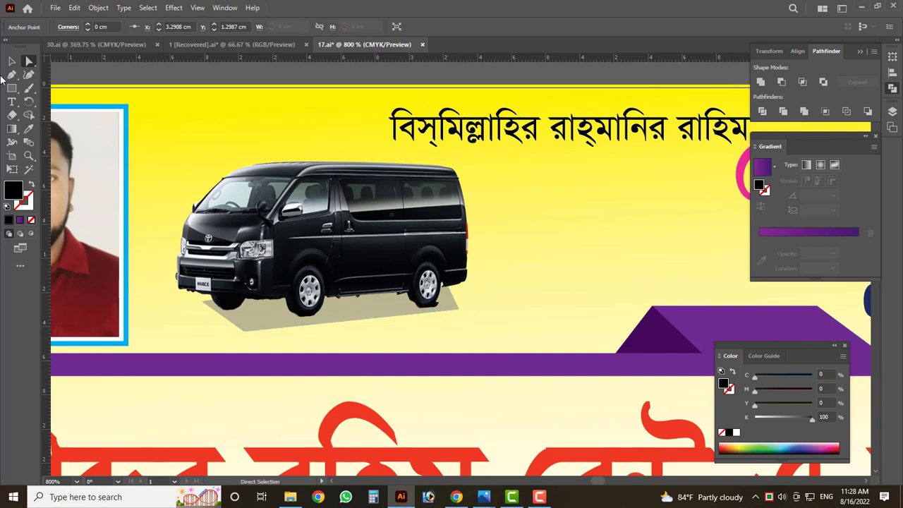
- Apply a Gaussian Blur to the van's new shadow
{"action": "key", "text": "v"}
{"action": "left_click", "coordinate": [169, 9]}
{"action": "mouse_move", "coordinate": [185, 196]}
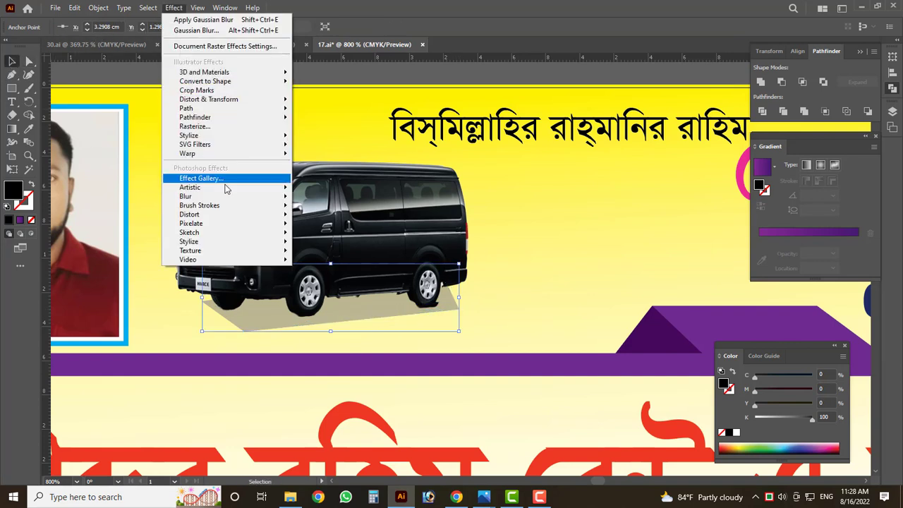
{"action": "left_click", "coordinate": [374, 199]}
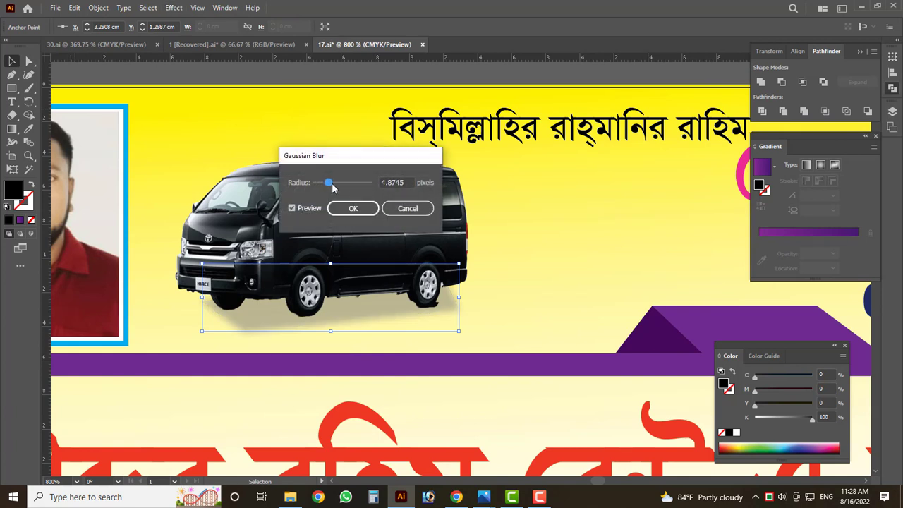
{"action": "left_click", "coordinate": [346, 207]}
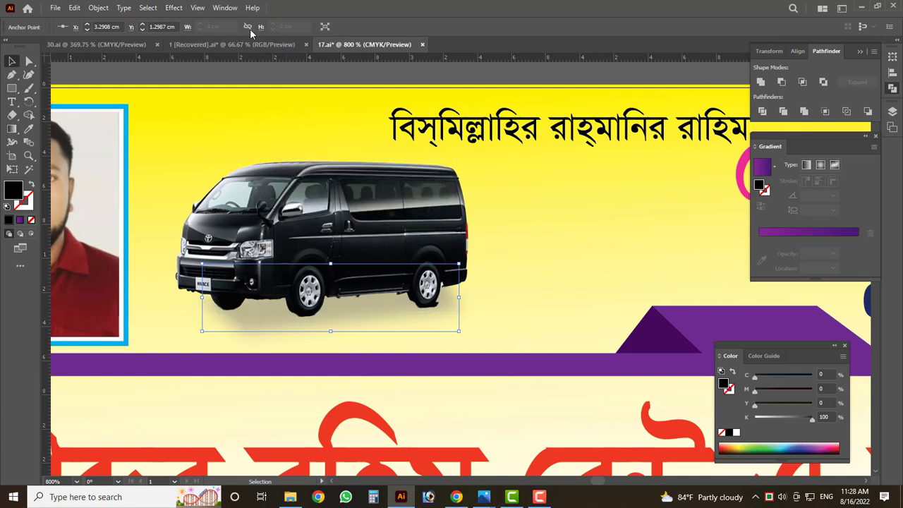
- Raise the blurred shadow's opacity to 56%
{"action": "left_click", "coordinate": [362, 321]}
{"action": "left_click", "coordinate": [300, 29]}
{"action": "left_click_drag", "start_coordinate": [270, 44], "coordinate": [280, 45]}
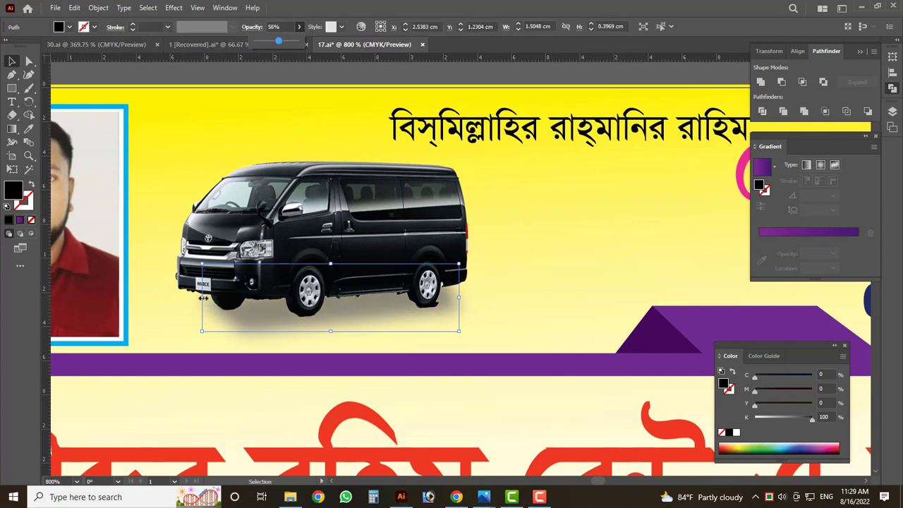
{"action": "scroll", "coordinate": [203, 298], "scroll_direction": "down", "scroll_amount": 4}
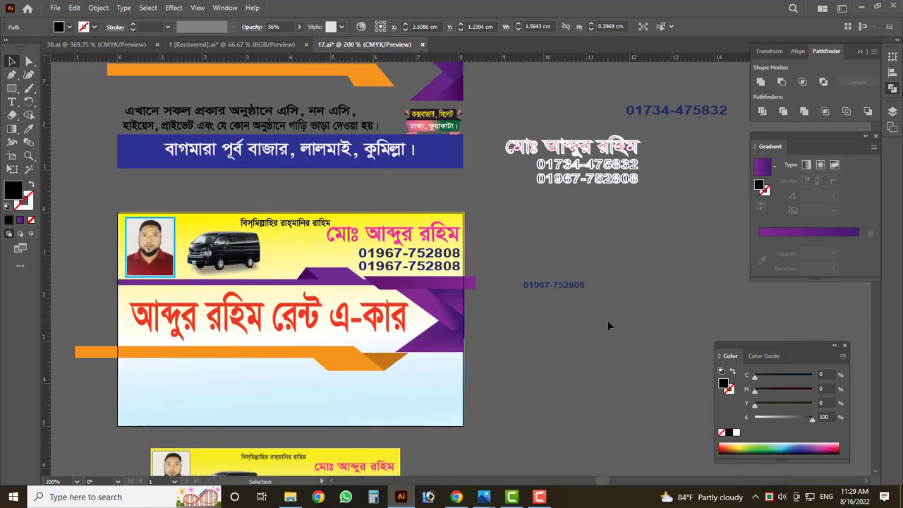
{"action": "left_click", "coordinate": [608, 321]}
{"action": "scroll", "coordinate": [605, 341], "scroll_direction": "down", "scroll_amount": 2}
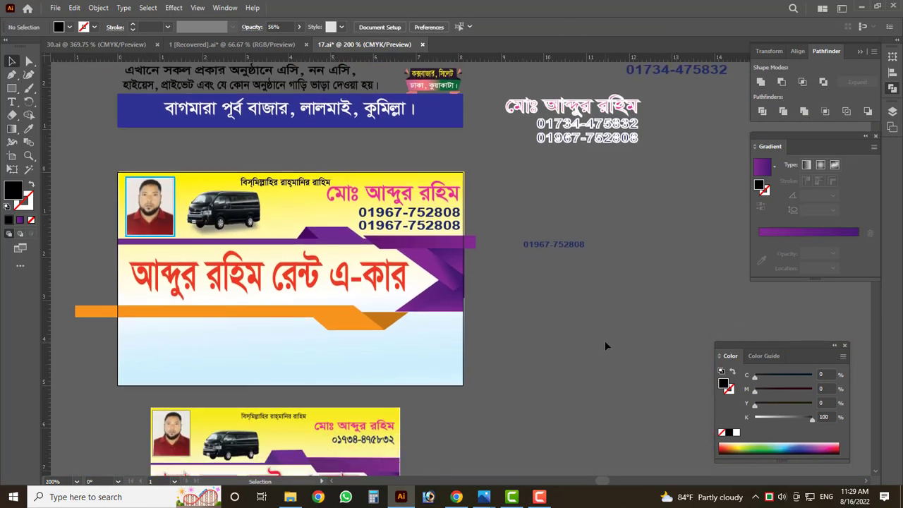
- Select and deselect the shadow and the van image to check the result
{"action": "left_click", "coordinate": [251, 233]}
{"action": "key", "text": "ctrl+shift+a"}
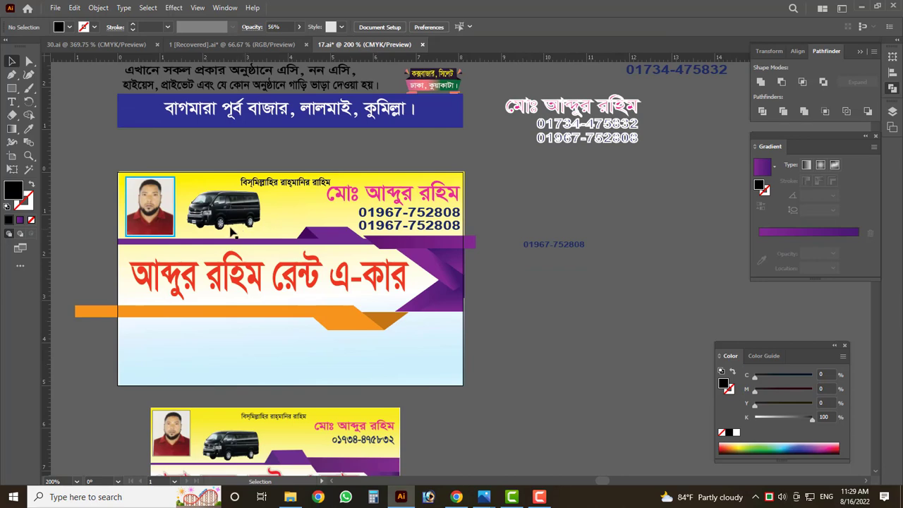
{"action": "scroll", "coordinate": [233, 233], "scroll_direction": "up", "scroll_amount": 1}
{"action": "scroll", "coordinate": [240, 219], "scroll_direction": "up", "scroll_amount": 2}
{"action": "scroll", "coordinate": [249, 206], "scroll_direction": "down", "scroll_amount": 2}
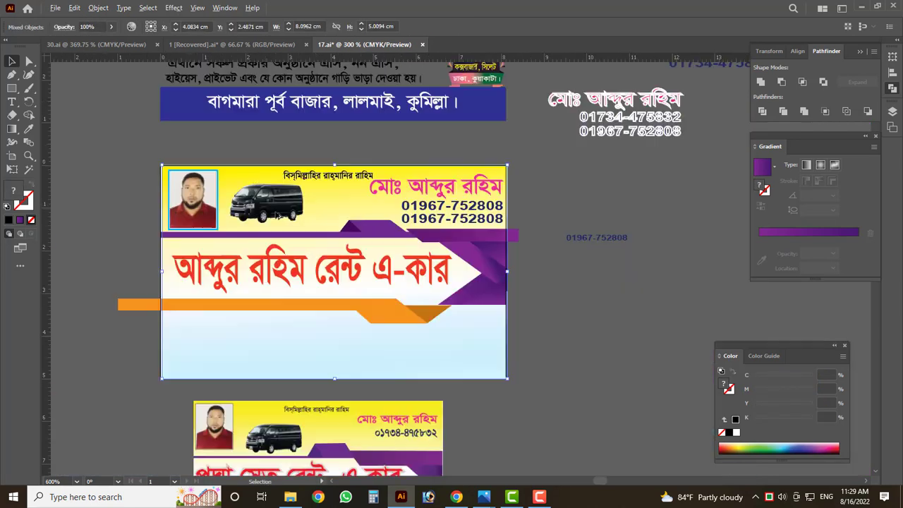
{"action": "scroll", "coordinate": [248, 206], "scroll_direction": "down", "scroll_amount": 1}
{"action": "scroll", "coordinate": [261, 212], "scroll_direction": "up", "scroll_amount": 2}
{"action": "left_click", "coordinate": [272, 217]}
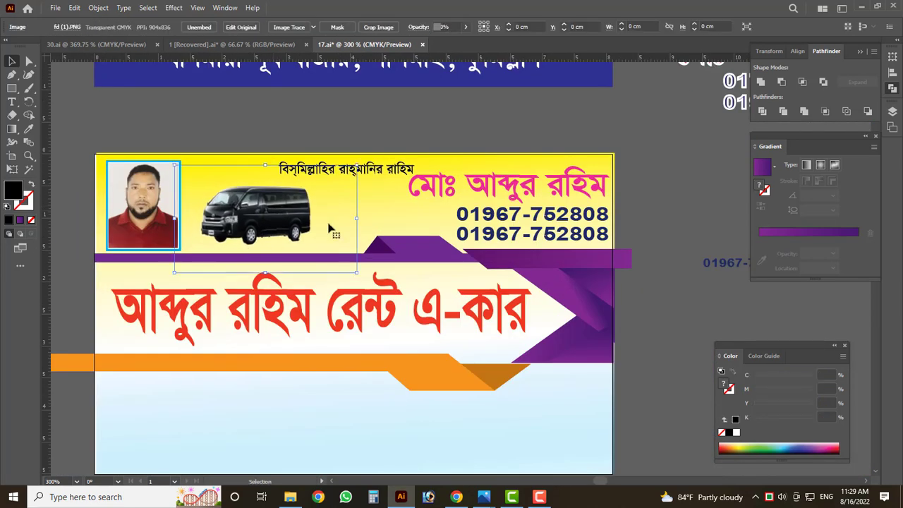
{"action": "scroll", "coordinate": [333, 228], "scroll_direction": "down", "scroll_amount": 1}
{"action": "scroll", "coordinate": [522, 289], "scroll_direction": "up", "scroll_amount": 2}
{"action": "left_click", "coordinate": [534, 288]}
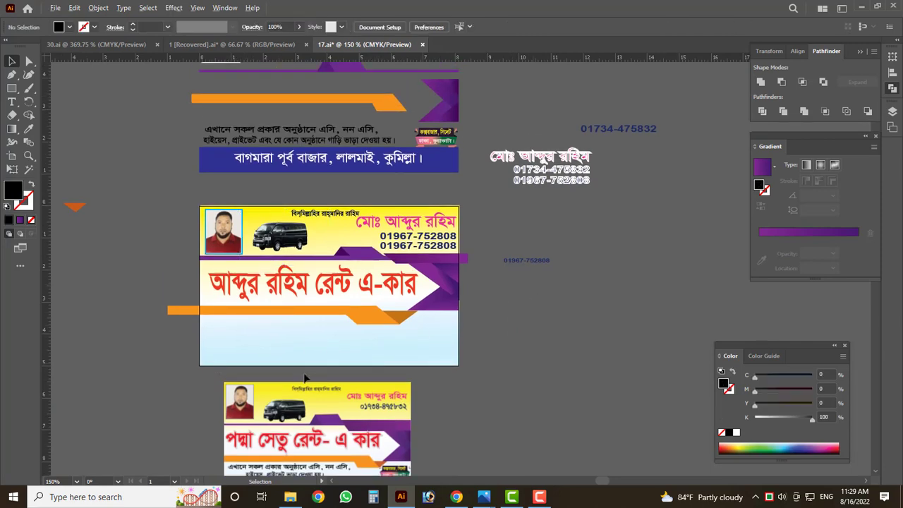
{"action": "scroll", "coordinate": [317, 360], "scroll_direction": "up", "scroll_amount": 3}
{"action": "scroll", "coordinate": [514, 311], "scroll_direction": "down", "scroll_amount": 2}
- Draw a thin rectangle strip along the card's bottom edge
{"action": "left_click", "coordinate": [600, 310]}
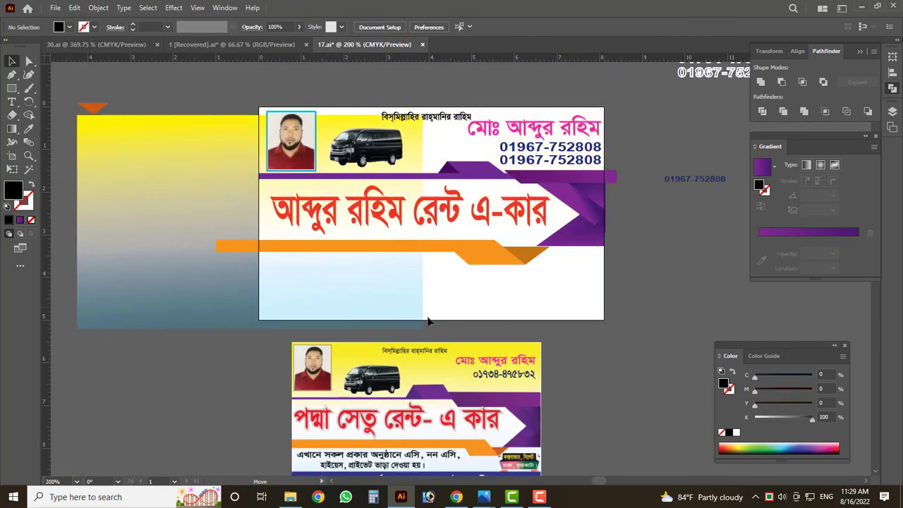
{"action": "left_click", "coordinate": [12, 89]}
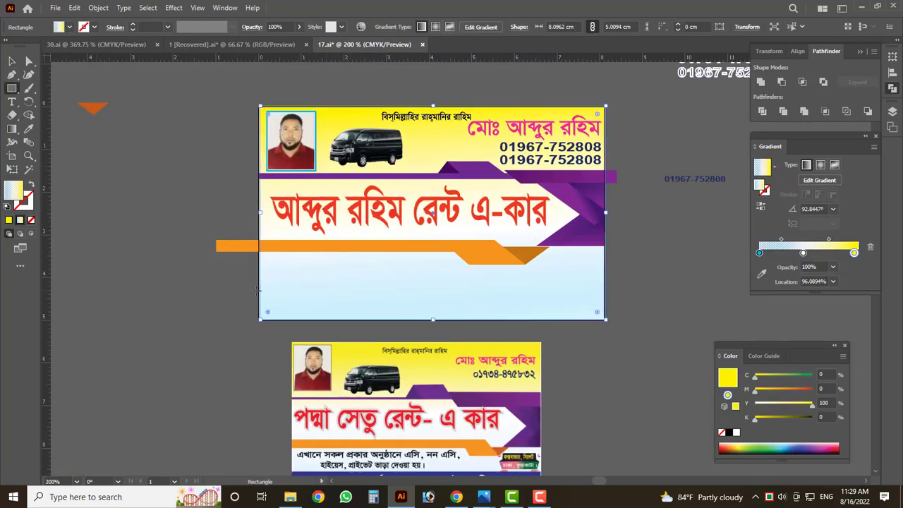
{"action": "left_click_drag", "start_coordinate": [261, 298], "coordinate": [605, 319]}
{"action": "left_click", "coordinate": [11, 62]}
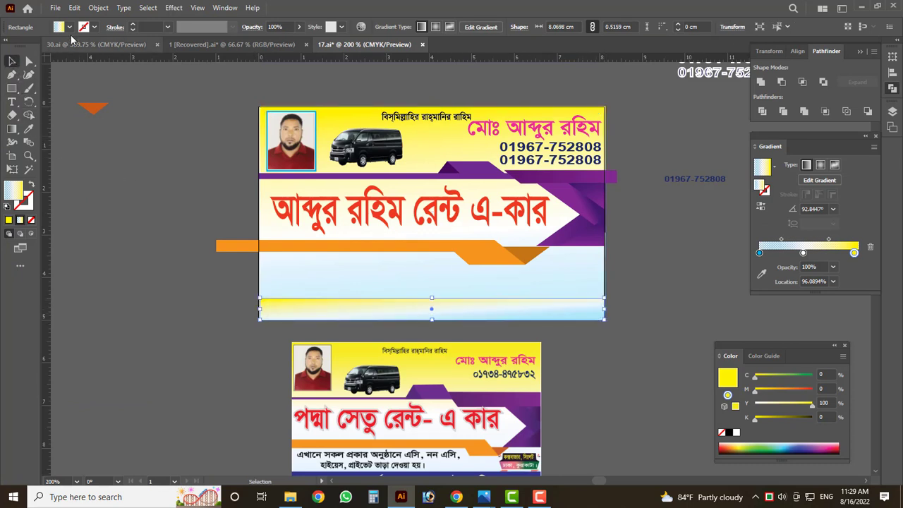
- Reduce the strip's gradient to two opaque stops: dark blue on the left, purple on the right
{"action": "left_click", "coordinate": [870, 247]}
{"action": "left_click", "coordinate": [759, 252]}
{"action": "left_click", "coordinate": [833, 266]}
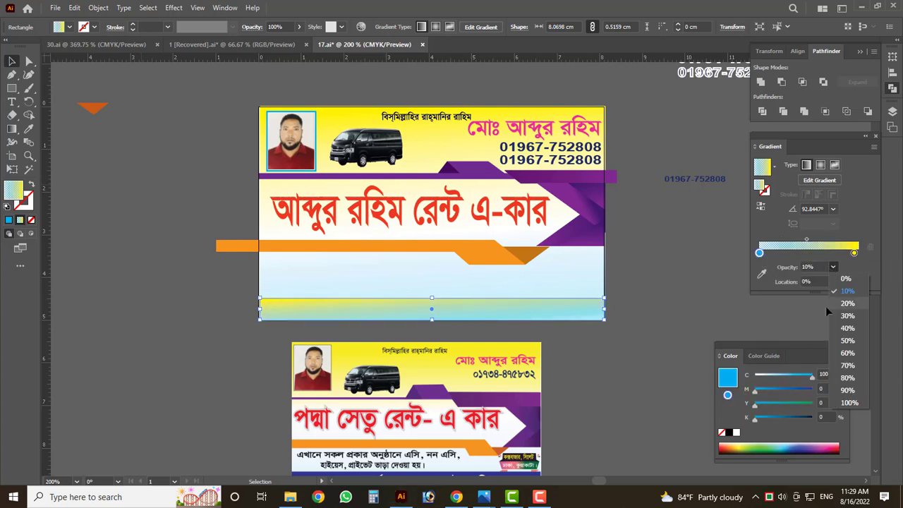
{"action": "left_click", "coordinate": [850, 403]}
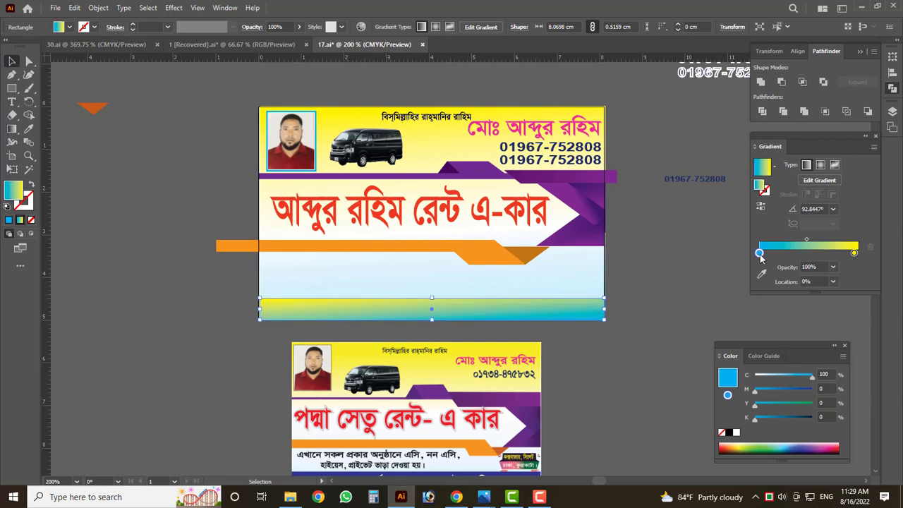
{"action": "double_click", "coordinate": [759, 254]}
{"action": "left_click", "coordinate": [776, 289]}
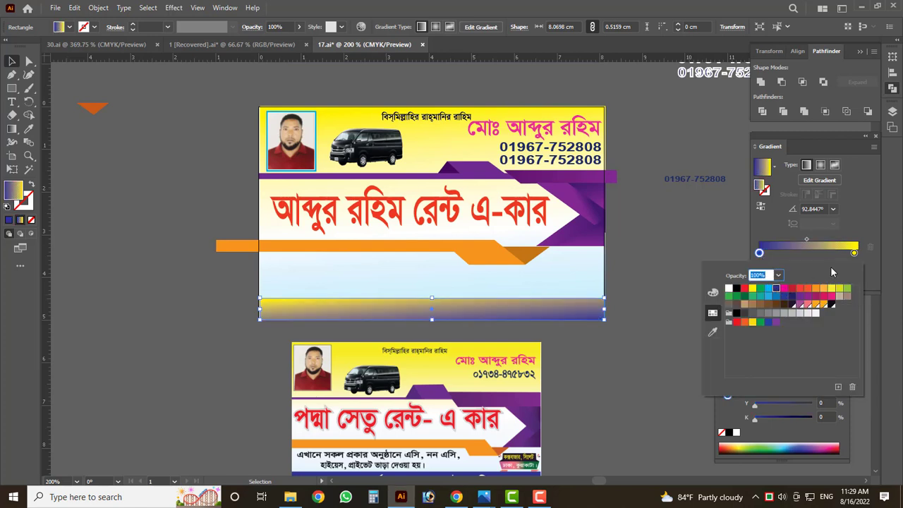
{"action": "double_click", "coordinate": [853, 252]}
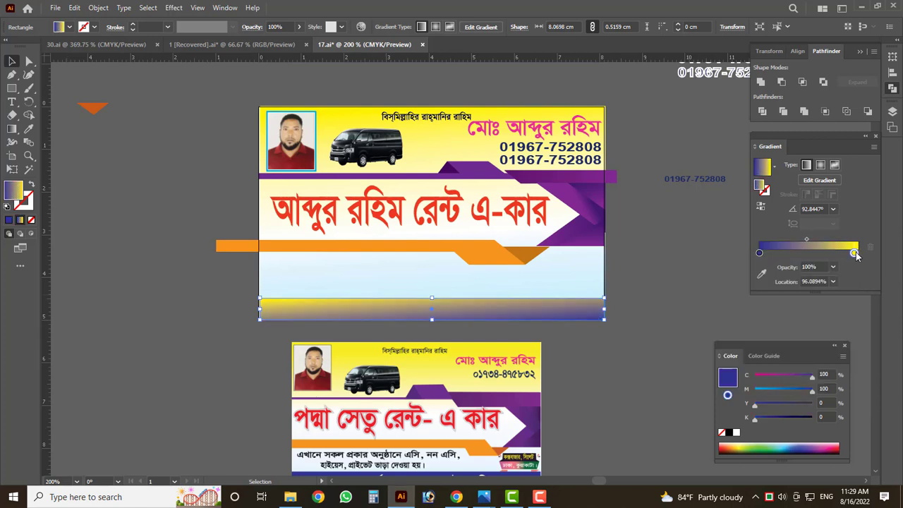
{"action": "left_click", "coordinate": [785, 300]}
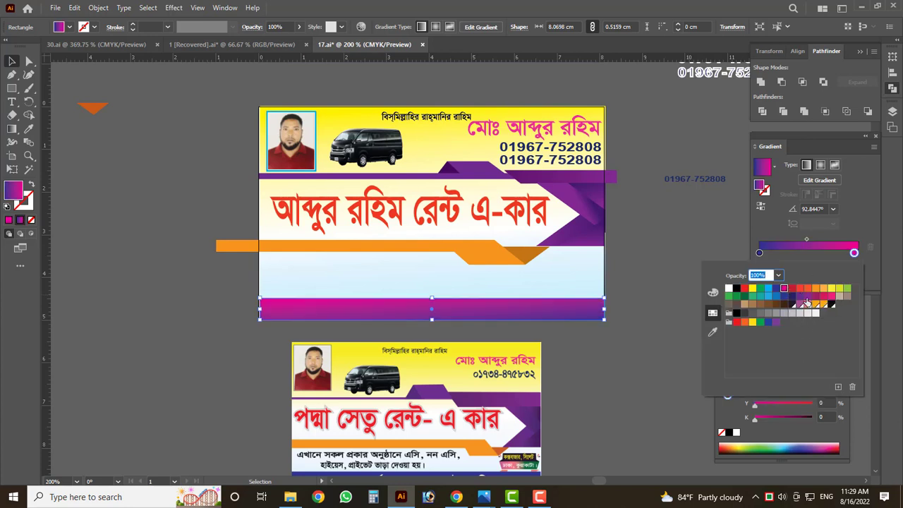
{"action": "left_click", "coordinate": [808, 297]}
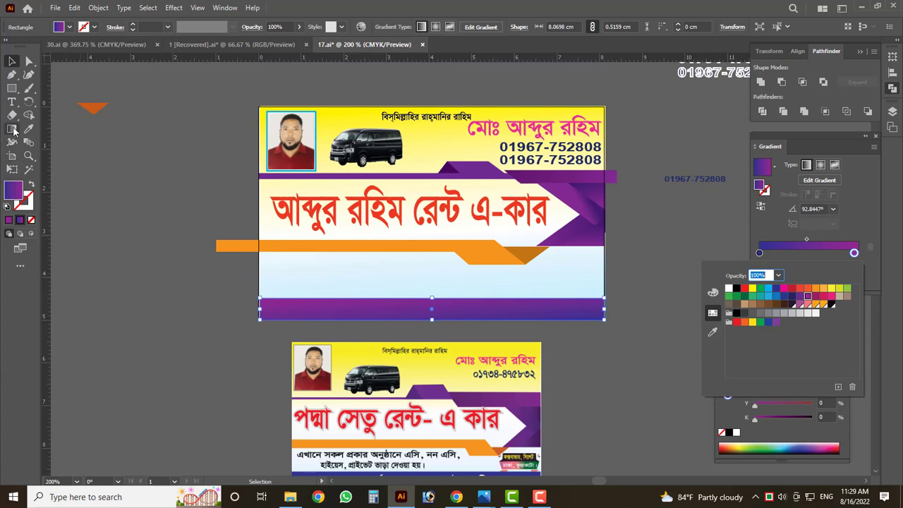
- Run the strip's gradient vertically with the Gradient tool, then view the whole artboard
{"action": "scroll", "coordinate": [414, 345], "scroll_direction": "up", "scroll_amount": 4}
{"action": "left_click_drag", "start_coordinate": [499, 182], "coordinate": [498, 193]}
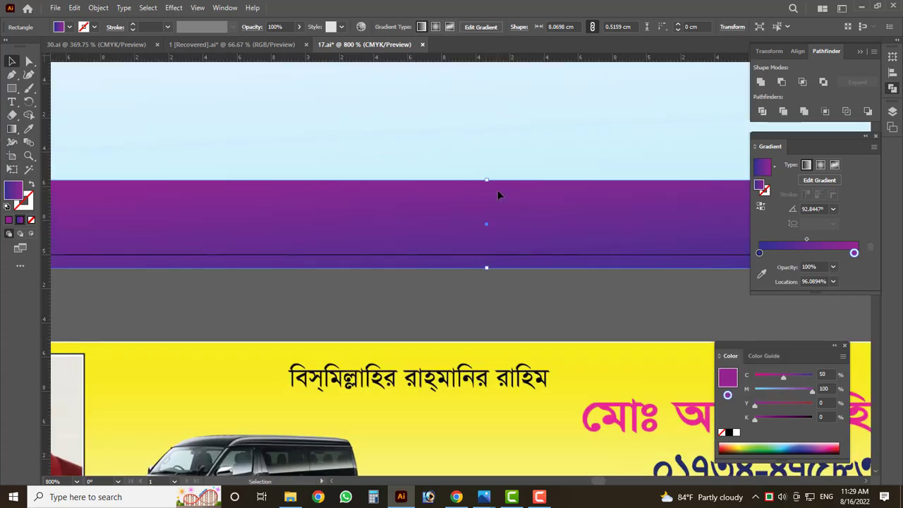
{"action": "key", "text": "ctrl+z"}
{"action": "key", "text": "g"}
{"action": "left_click_drag", "start_coordinate": [441, 166], "coordinate": [446, 253]}
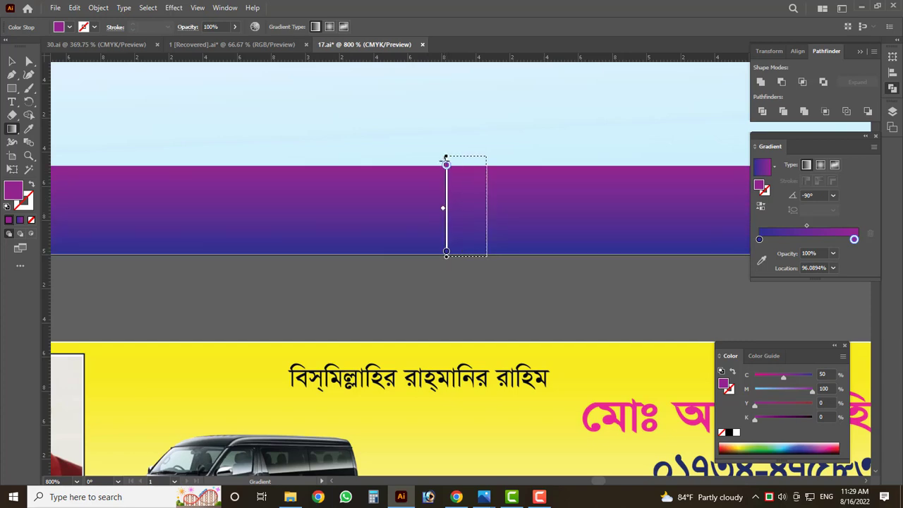
{"action": "left_click_drag", "start_coordinate": [446, 172], "coordinate": [486, 139]}
{"action": "left_click", "coordinate": [11, 61]}
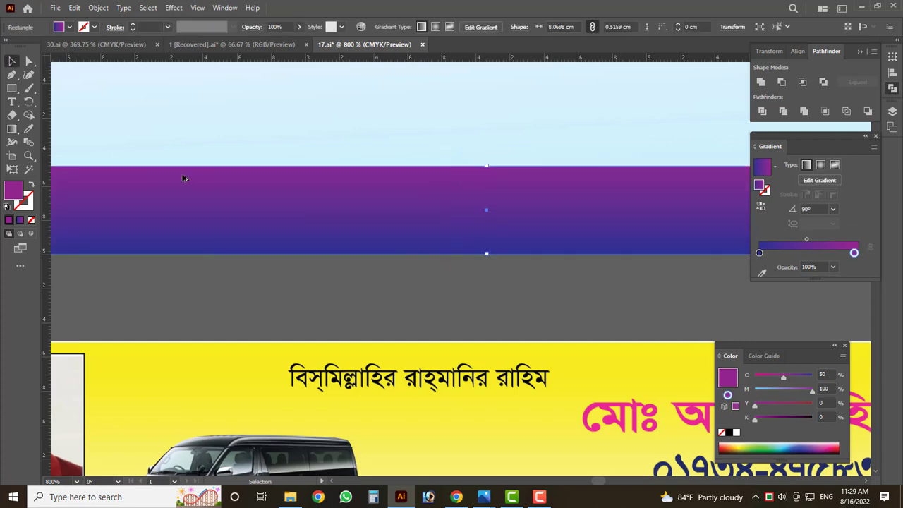
{"action": "key", "text": "ctrl+1"}
{"action": "left_click", "coordinate": [391, 249]}
{"action": "scroll", "coordinate": [239, 189], "scroll_direction": "up", "scroll_amount": 2}
- Place the address text on the footer strip and resize it to fit
{"action": "scroll", "coordinate": [237, 190], "scroll_direction": "up", "scroll_amount": 1}
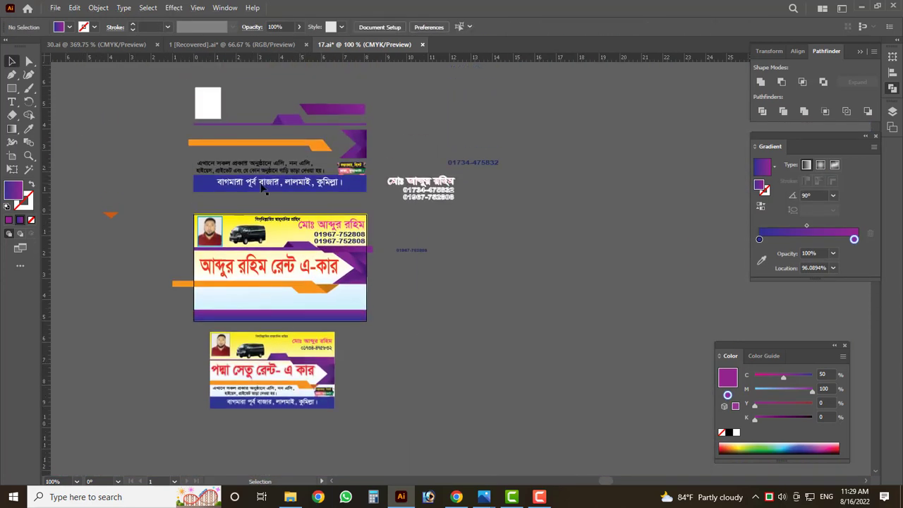
{"action": "left_click", "coordinate": [271, 184]}
{"action": "key", "text": "ctrl+equal"}
{"action": "key", "text": "ctrl+equal"}
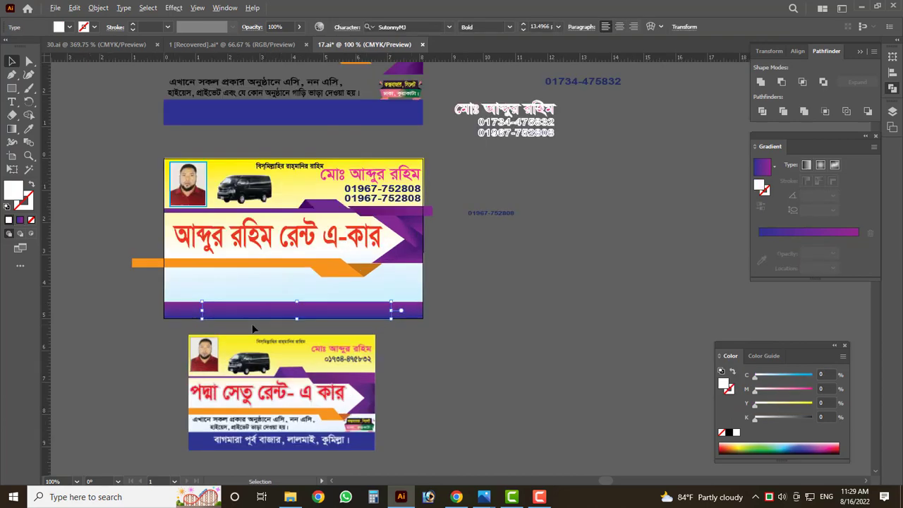
{"action": "key", "text": "ctrl+equal"}
{"action": "left_click", "coordinate": [252, 326]}
{"action": "scroll", "coordinate": [296, 328], "scroll_direction": "up", "scroll_amount": 1}
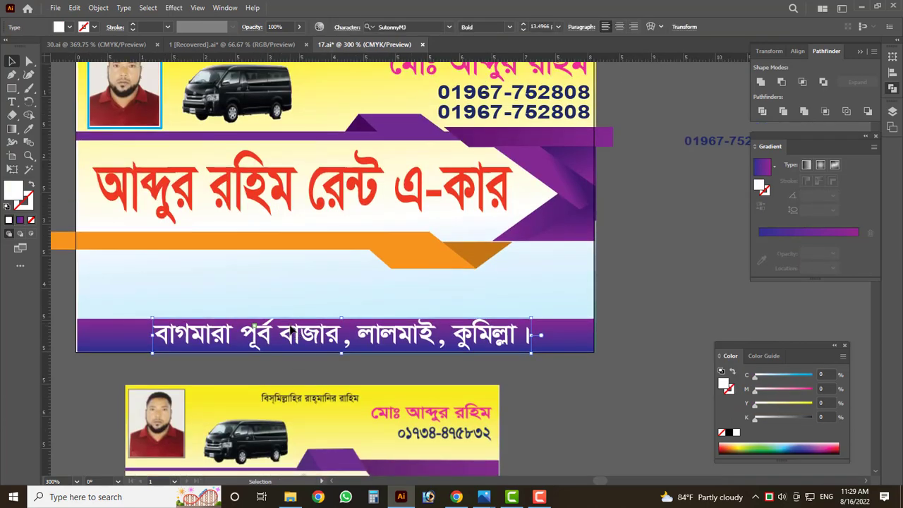
{"action": "key", "text": "ctrl+equal"}
{"action": "key", "text": "ctrl+equal"}
{"action": "key", "text": "ctrl+minus"}
{"action": "key", "text": "ctrl+minus"}
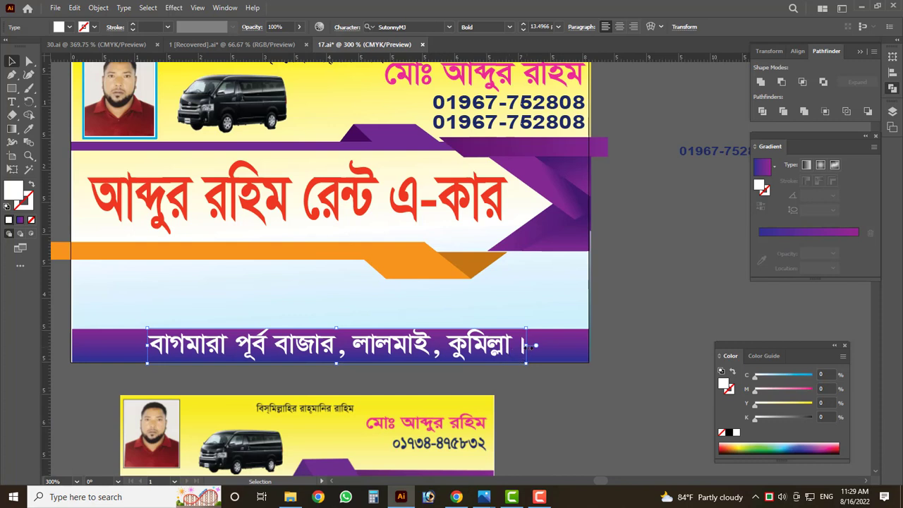
{"action": "left_click_drag", "start_coordinate": [530, 345], "coordinate": [676, 345]}
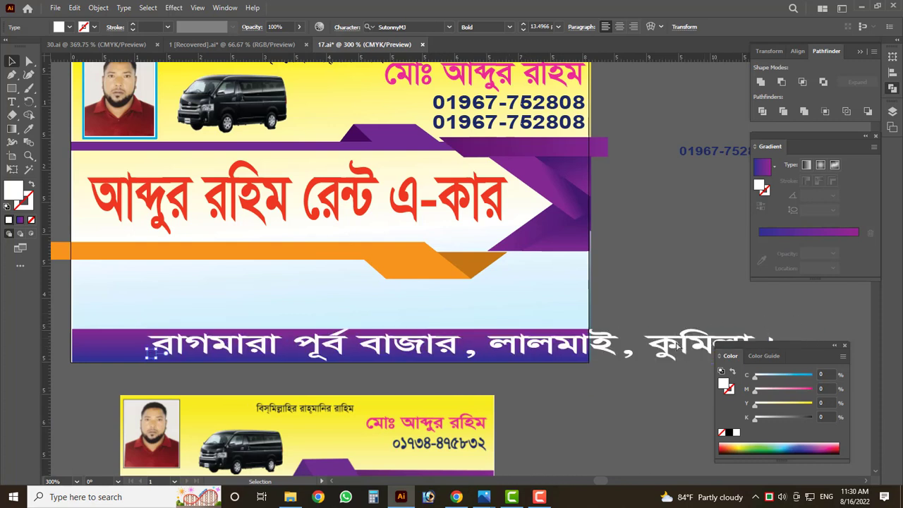
{"action": "key", "text": "ctrl+z"}
{"action": "left_click_drag", "start_coordinate": [333, 331], "coordinate": [341, 330]}
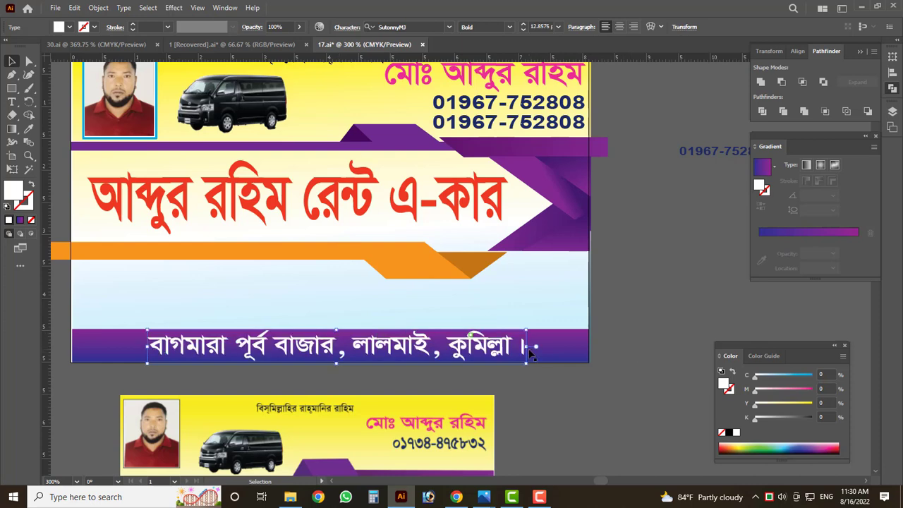
{"action": "left_click_drag", "start_coordinate": [531, 355], "coordinate": [485, 355]}
- Widen the footer address line toward the card's left edge
{"action": "scroll", "coordinate": [346, 356], "scroll_direction": "up", "scroll_amount": 1}
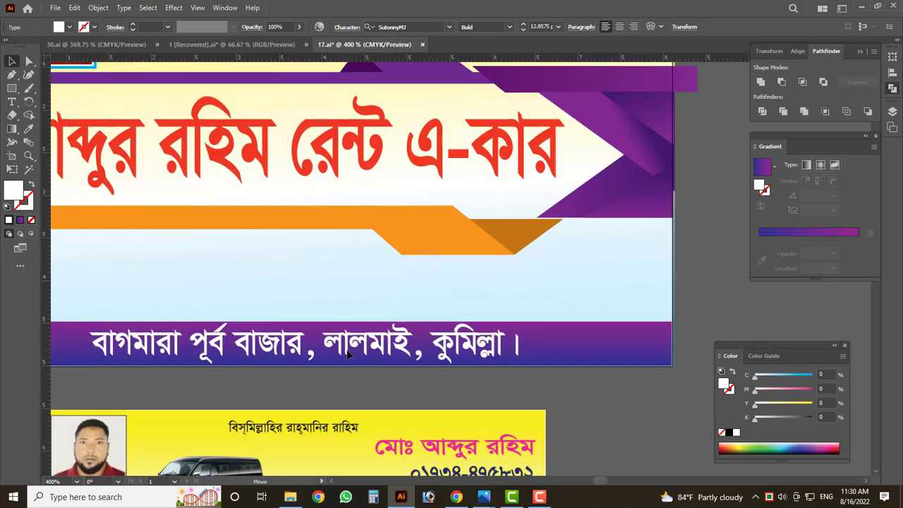
{"action": "scroll", "coordinate": [328, 353], "scroll_direction": "up", "scroll_amount": 1}
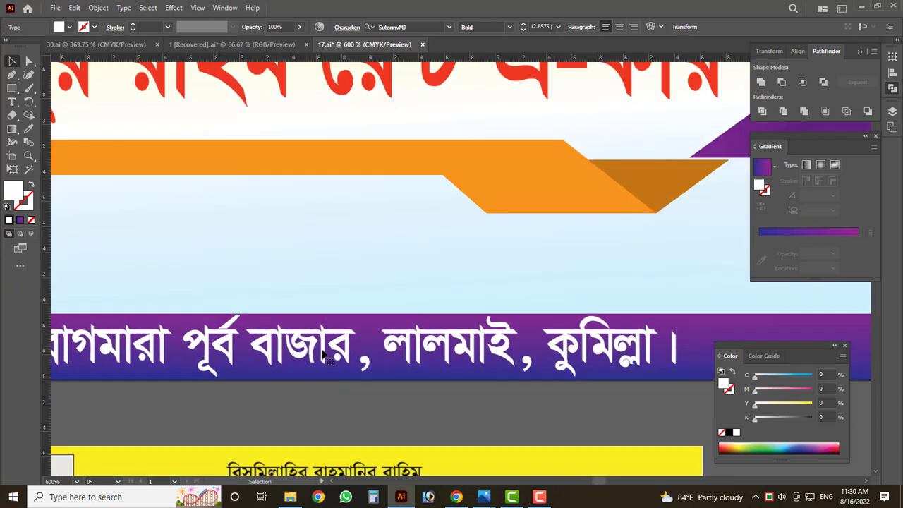
{"action": "scroll", "coordinate": [325, 355], "scroll_direction": "down", "scroll_amount": 3}
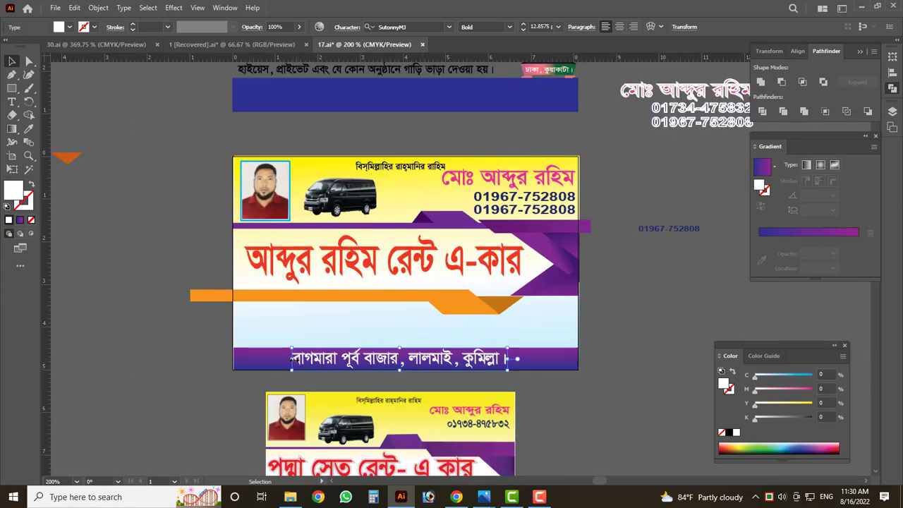
{"action": "left_click_drag", "start_coordinate": [291, 359], "coordinate": [242, 358]}
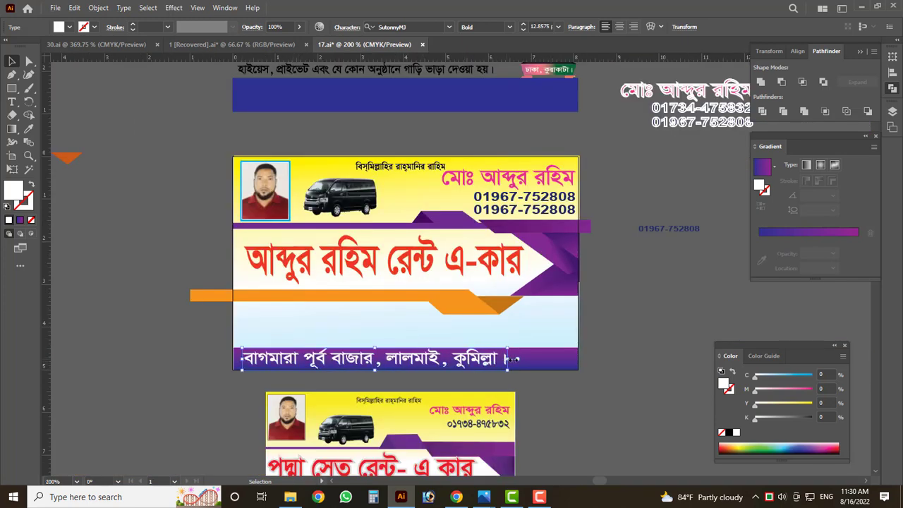
{"action": "scroll", "coordinate": [449, 356], "scroll_direction": "up", "scroll_amount": 2}
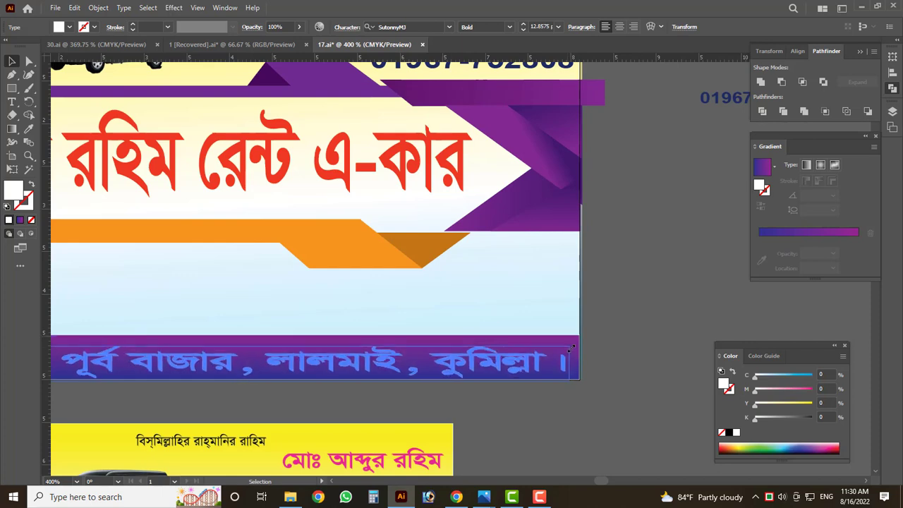
{"action": "key", "text": "Escape"}
{"action": "key", "text": "ctrl+1"}
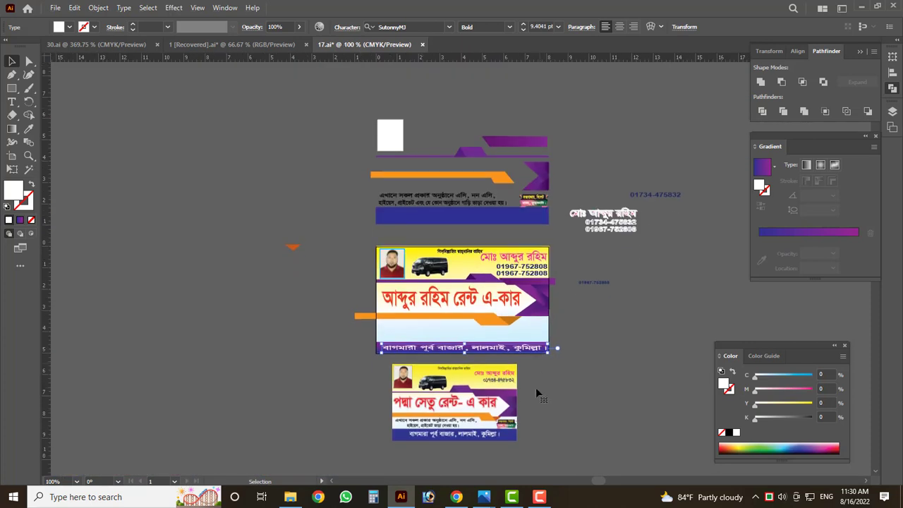
{"action": "key", "text": "ctrl+z"}
{"action": "scroll", "coordinate": [494, 295], "scroll_direction": "up", "scroll_amount": 1}
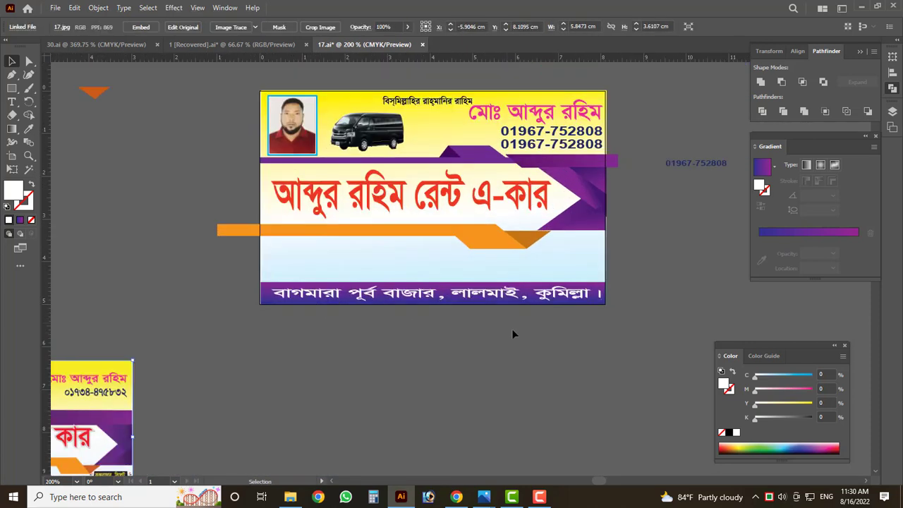
- Duplicate the purple address bar below the card, narrowing, centring and repositioning its text
{"action": "left_click_drag", "start_coordinate": [440, 291], "coordinate": [443, 370]}
{"action": "left_click", "coordinate": [443, 300]}
{"action": "scroll", "coordinate": [462, 388], "scroll_direction": "up", "scroll_amount": 2}
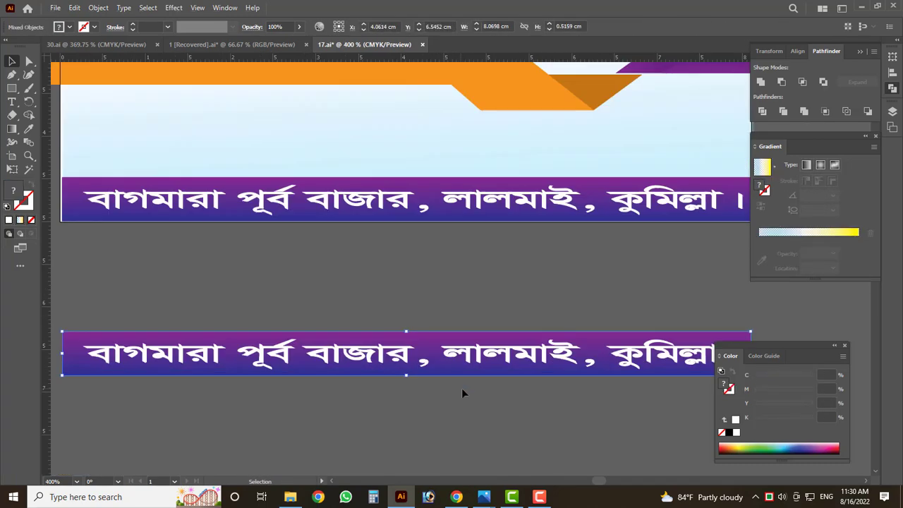
{"action": "left_click", "coordinate": [484, 341]}
{"action": "scroll", "coordinate": [484, 342], "scroll_direction": "down", "scroll_amount": 1}
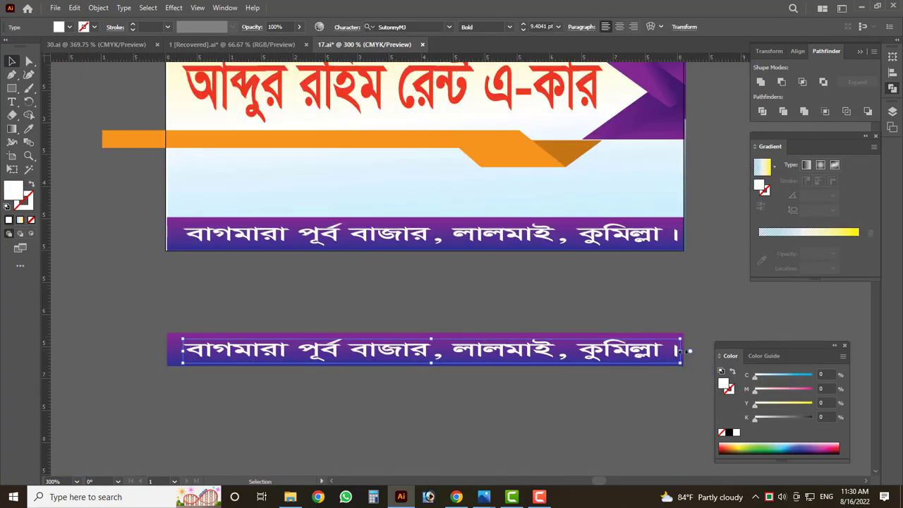
{"action": "left_click_drag", "start_coordinate": [681, 350], "coordinate": [504, 350]}
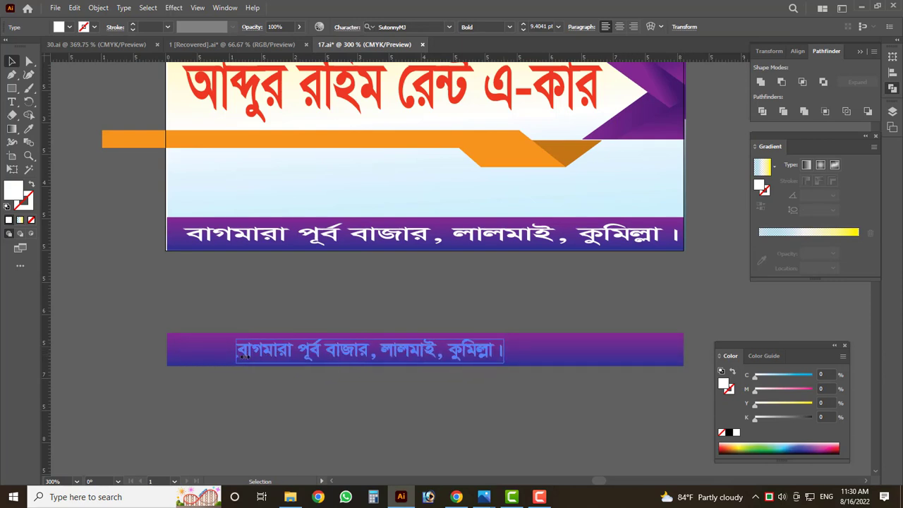
{"action": "left_click_drag", "start_coordinate": [183, 351], "coordinate": [434, 351]}
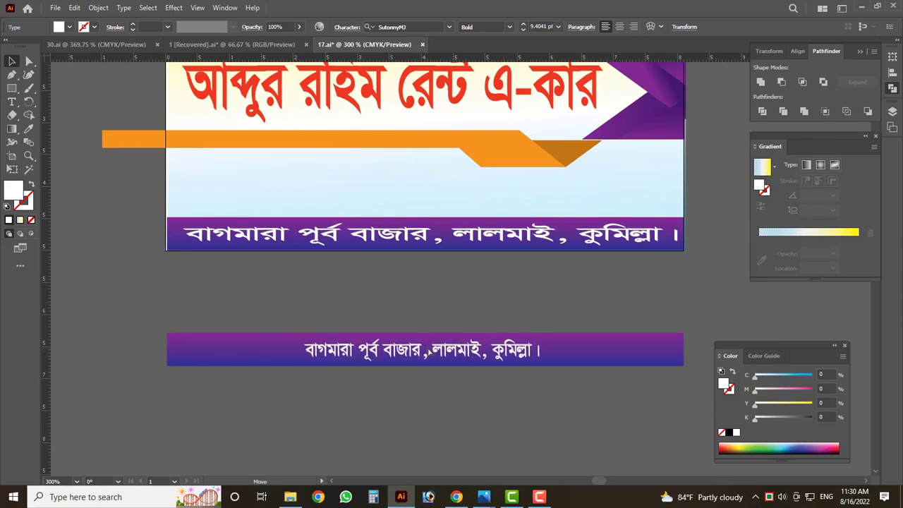
{"action": "mouse_move", "coordinate": [480, 374]}
{"action": "left_mouse_down"}
{"action": "mouse_move", "coordinate": [436, 349]}
{"action": "mouse_move", "coordinate": [449, 273]}
{"action": "left_mouse_up"}
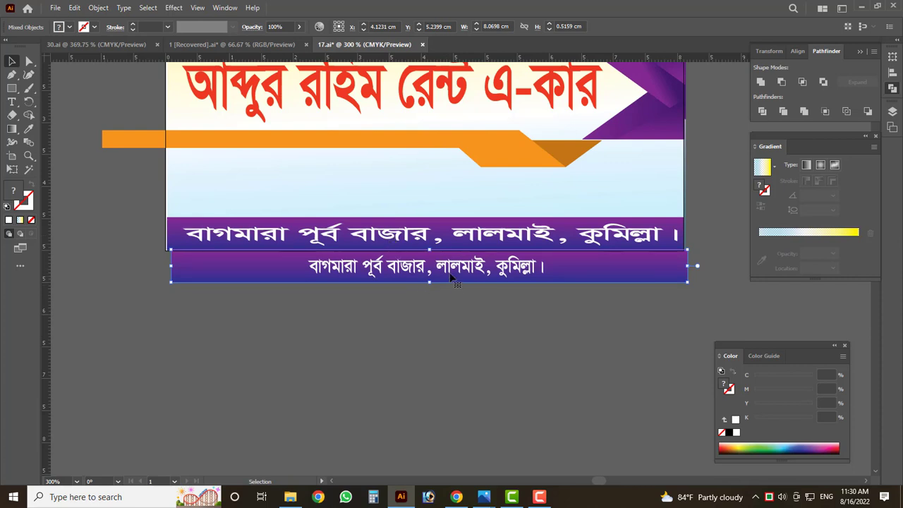
{"action": "left_click_drag", "start_coordinate": [450, 277], "coordinate": [463, 355]}
{"action": "left_click", "coordinate": [430, 311]}
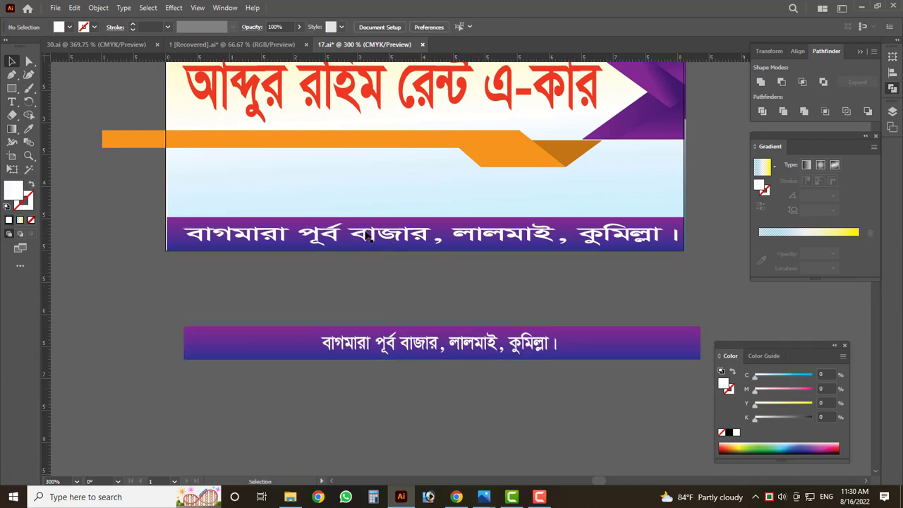
- Eyedrop the copy's smaller text style onto the card's address text
{"action": "left_click", "coordinate": [369, 239]}
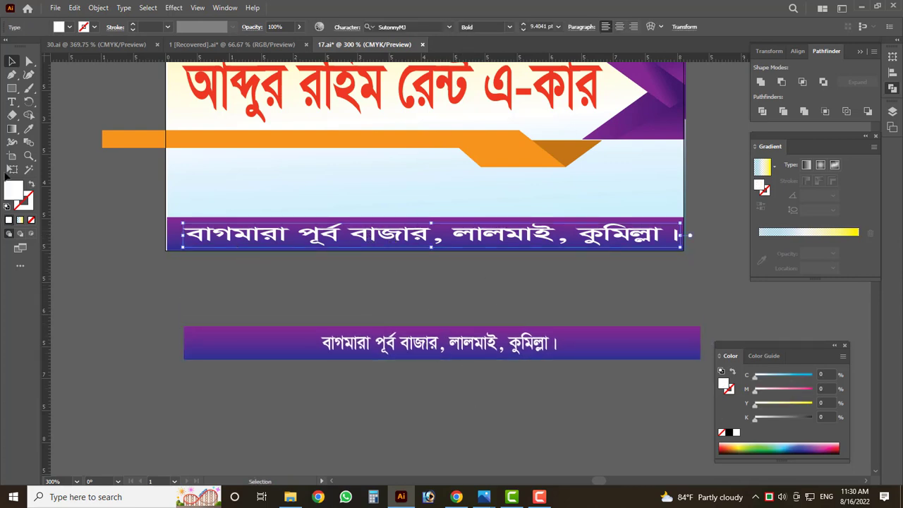
{"action": "left_click", "coordinate": [28, 128]}
{"action": "left_click", "coordinate": [450, 335]}
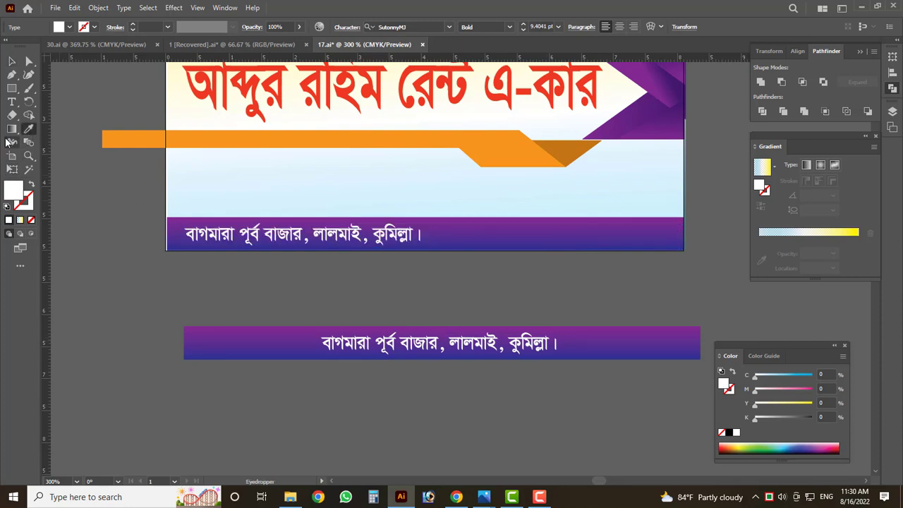
{"action": "left_click", "coordinate": [10, 64]}
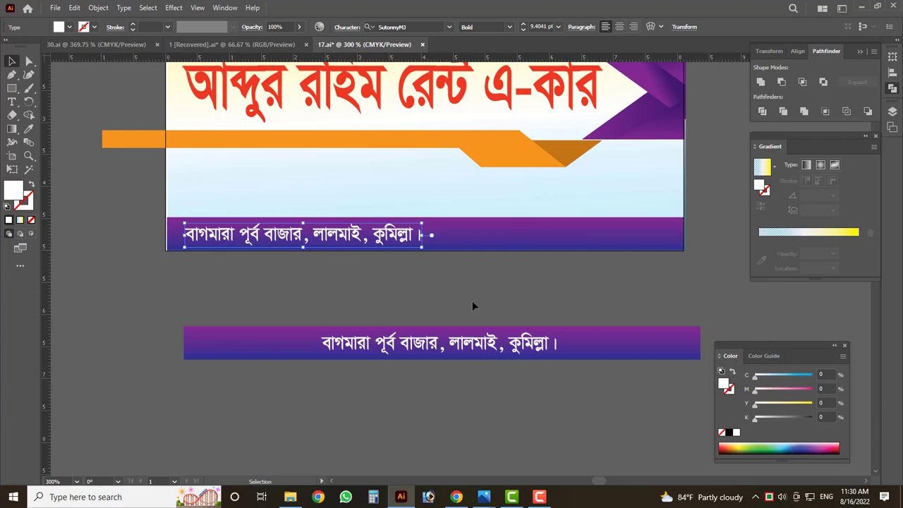
{"action": "scroll", "coordinate": [472, 304], "scroll_direction": "up", "scroll_amount": 2}
{"action": "scroll", "coordinate": [423, 314], "scroll_direction": "up", "scroll_amount": 1}
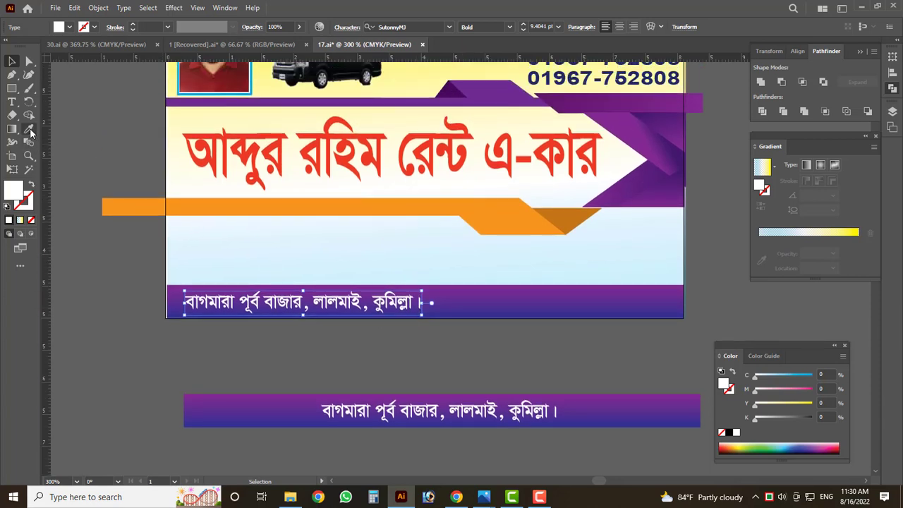
- Try several styles on the address, finally sampling the lower banner's white address style
{"action": "left_click", "coordinate": [29, 130]}
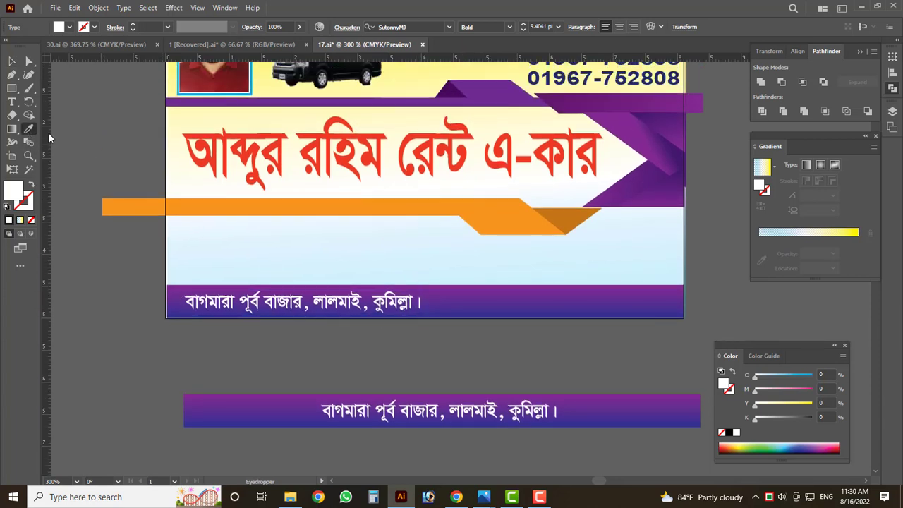
{"action": "left_click", "coordinate": [317, 147]}
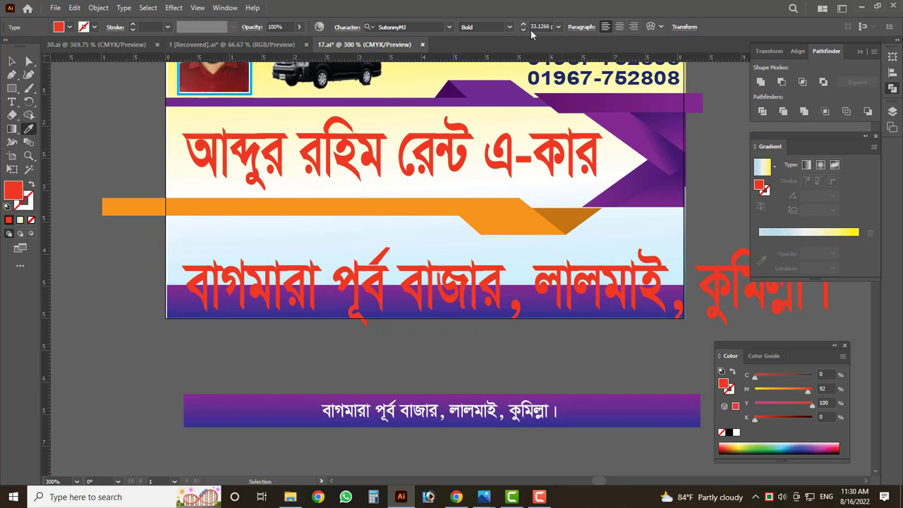
{"action": "scroll", "coordinate": [443, 116], "scroll_direction": "up", "scroll_amount": 2}
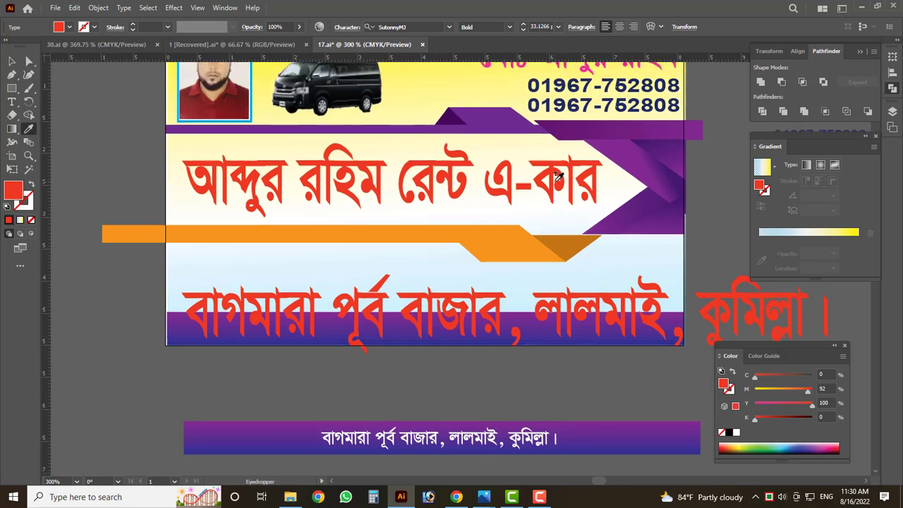
{"action": "scroll", "coordinate": [565, 141], "scroll_direction": "up", "scroll_amount": 2}
{"action": "left_click", "coordinate": [577, 132]}
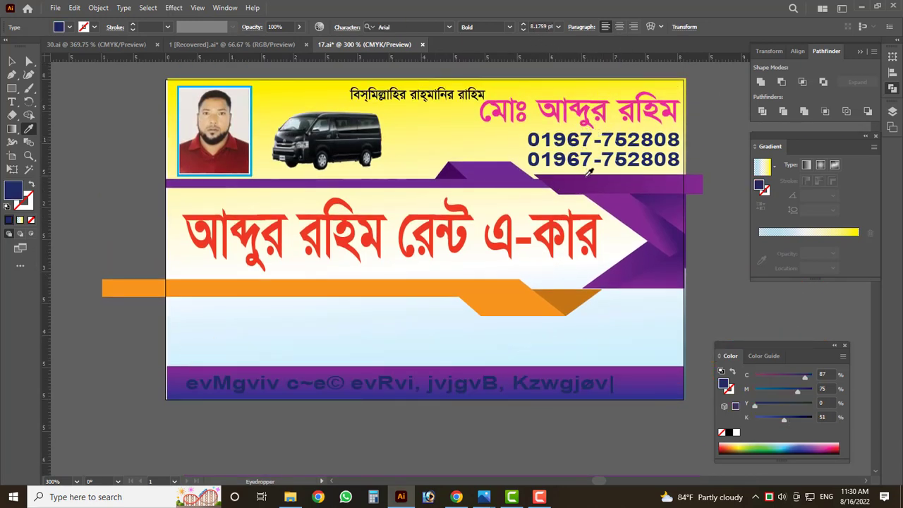
{"action": "left_click", "coordinate": [596, 115]}
{"action": "left_click", "coordinate": [422, 91]}
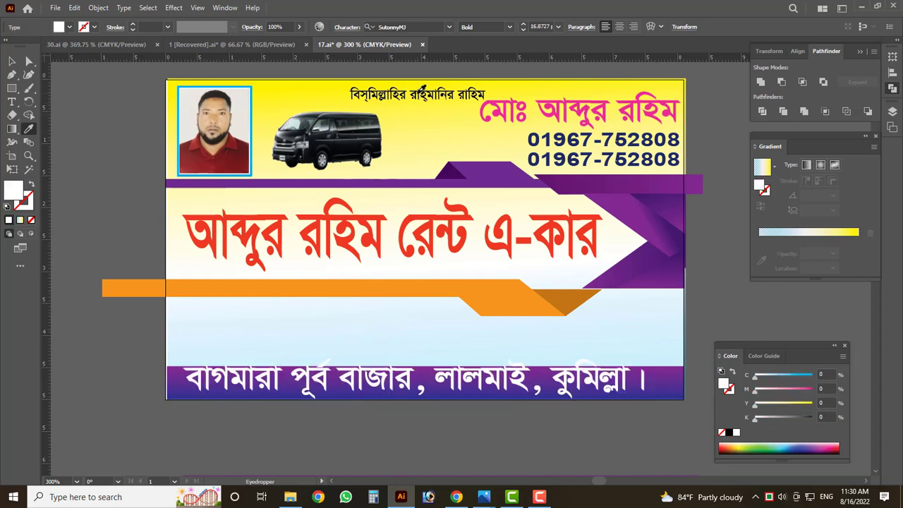
{"action": "left_click", "coordinate": [436, 91]}
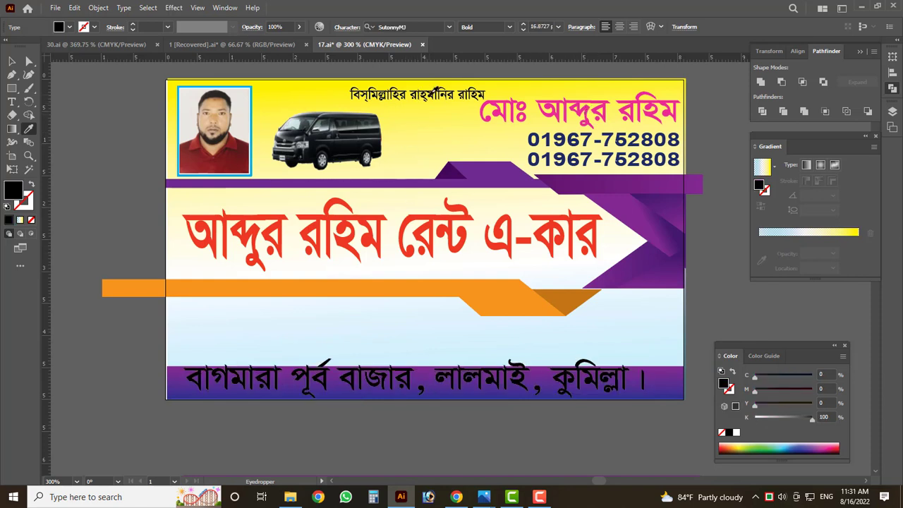
{"action": "left_click", "coordinate": [369, 223]}
{"action": "scroll", "coordinate": [451, 424], "scroll_direction": "down", "scroll_amount": 3}
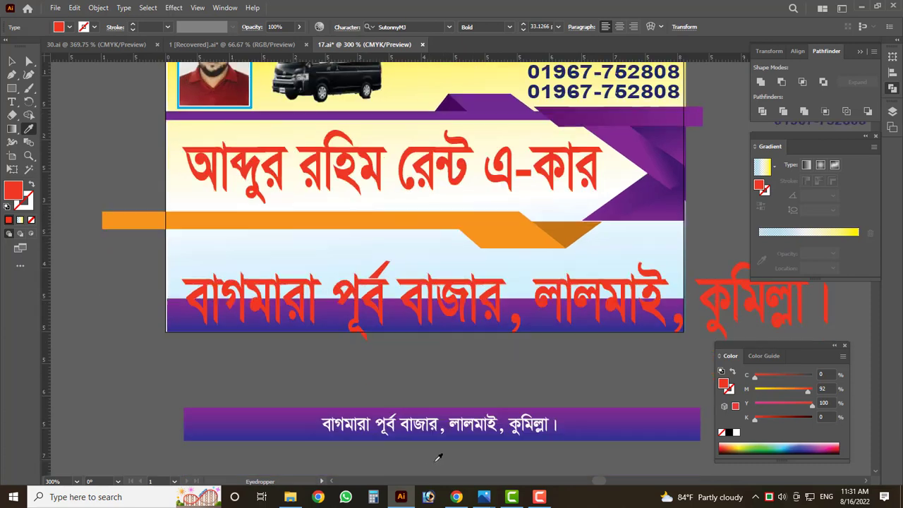
{"action": "scroll", "coordinate": [424, 414], "scroll_direction": "down", "scroll_amount": 1}
{"action": "left_click", "coordinate": [423, 412]}
{"action": "left_click", "coordinate": [11, 62]}
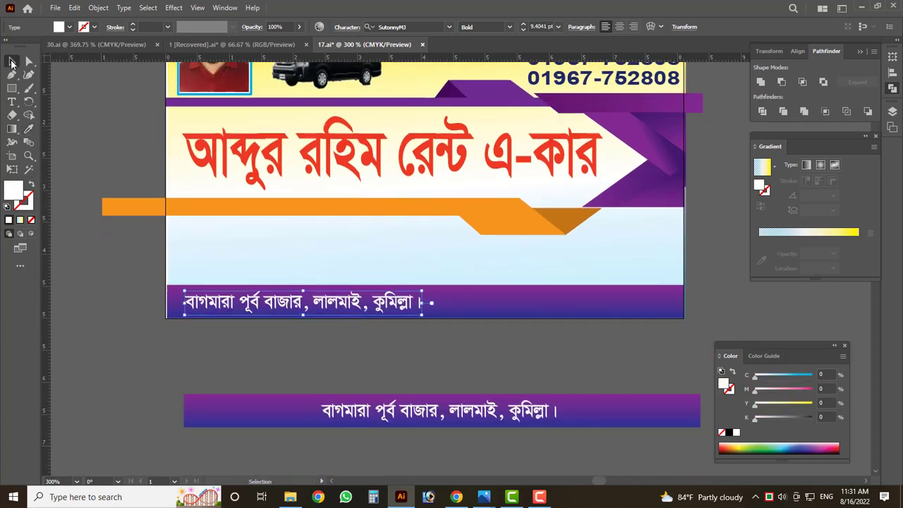
- Centre the address text in the purple footer
{"action": "scroll", "coordinate": [409, 305], "scroll_direction": "up", "scroll_amount": 1}
{"action": "left_click_drag", "start_coordinate": [409, 304], "coordinate": [554, 298]}
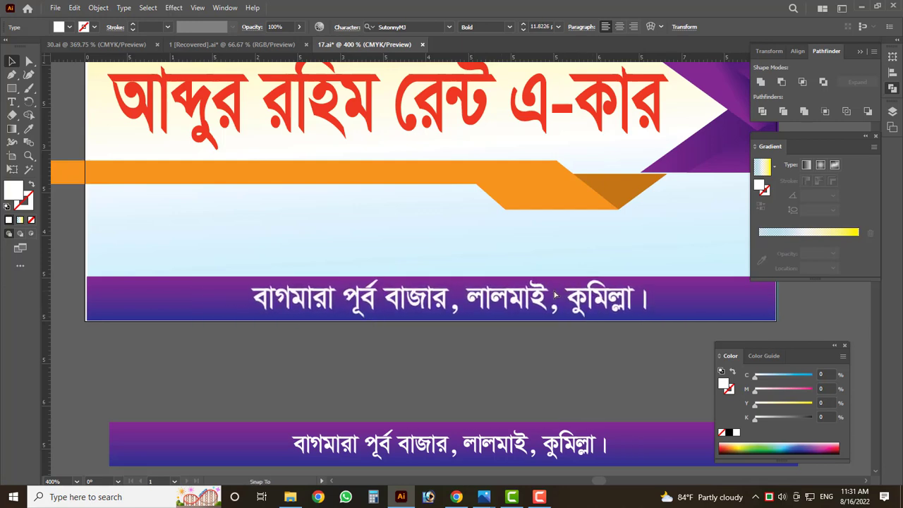
{"action": "left_click_drag", "start_coordinate": [554, 299], "coordinate": [542, 298]}
- Move the two-line rental note down onto the card's light-blue area
{"action": "key", "text": "ctrl+minus"}
{"action": "key", "text": "ctrl+minus"}
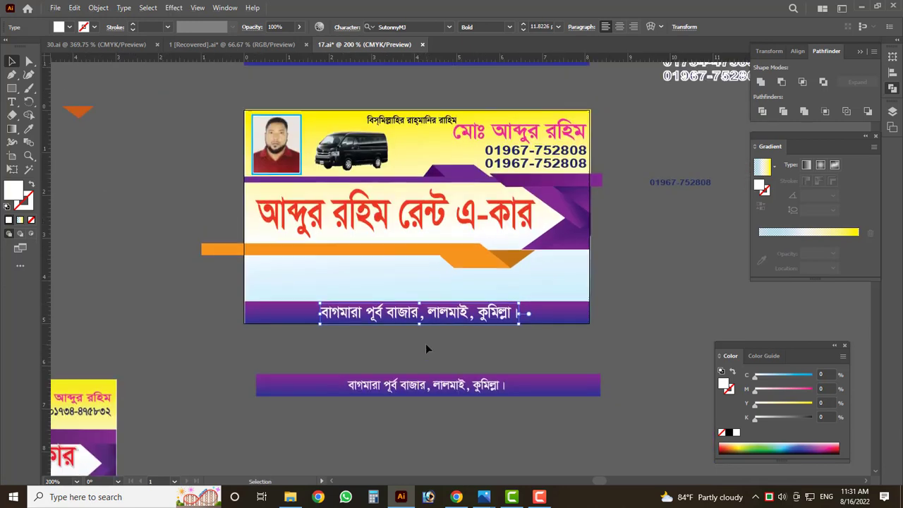
{"action": "scroll", "coordinate": [316, 328], "scroll_direction": "up", "scroll_amount": 2}
{"action": "scroll", "coordinate": [485, 311], "scroll_direction": "up", "scroll_amount": 2}
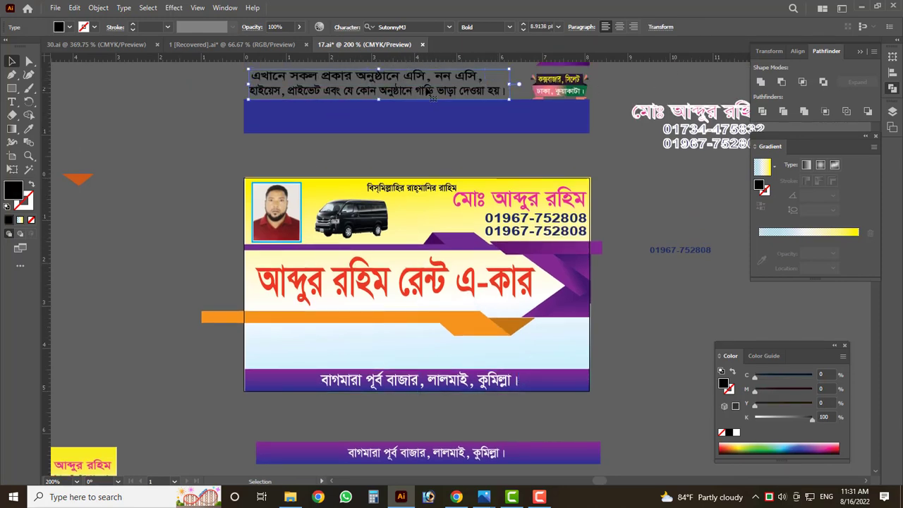
{"action": "left_click_drag", "start_coordinate": [429, 95], "coordinate": [455, 384]}
{"action": "key", "text": "ctrl+plus"}
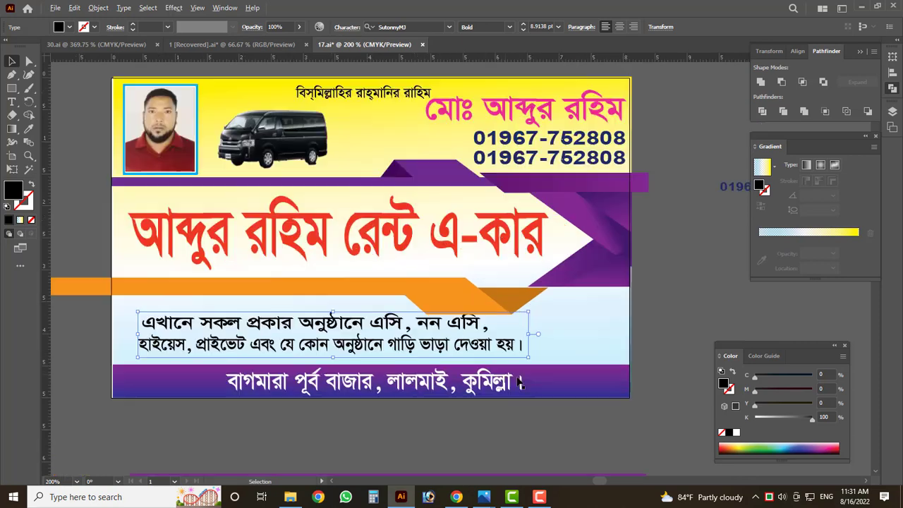
{"action": "key", "text": "ctrl+plus"}
- Resize and position the two-line note to fit above the footer
{"action": "left_click_drag", "start_coordinate": [532, 355], "coordinate": [436, 353]}
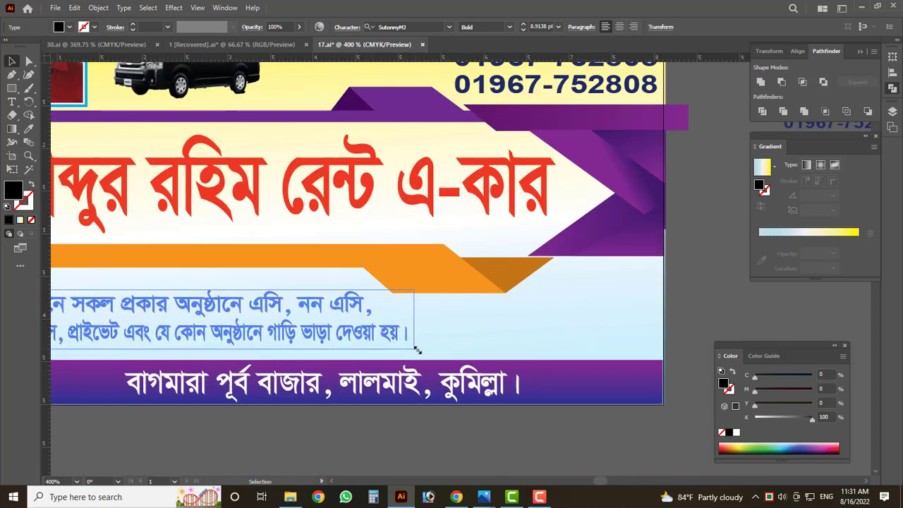
{"action": "key", "text": "ctrl+minus"}
{"action": "key", "text": "ctrl+plus"}
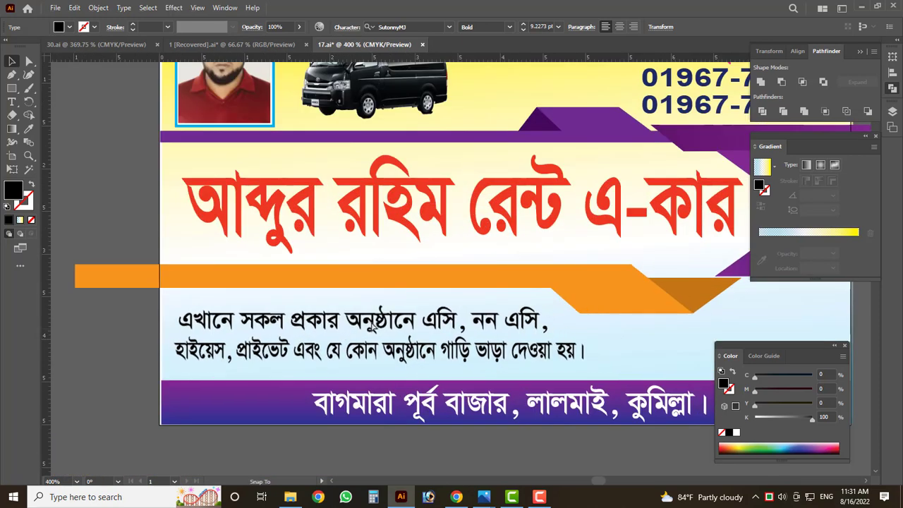
{"action": "left_click_drag", "start_coordinate": [393, 324], "coordinate": [376, 323]}
{"action": "left_click_drag", "start_coordinate": [598, 369], "coordinate": [610, 376]}
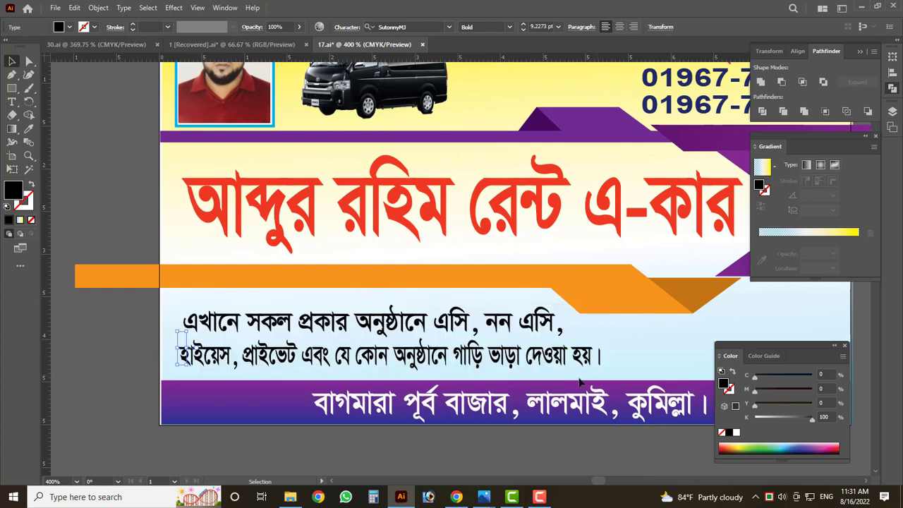
{"action": "scroll", "coordinate": [522, 367], "scroll_direction": "down", "scroll_amount": 3}
{"action": "scroll", "coordinate": [547, 364], "scroll_direction": "up", "scroll_amount": 6}
{"action": "scroll", "coordinate": [341, 283], "scroll_direction": "down", "scroll_amount": 2}
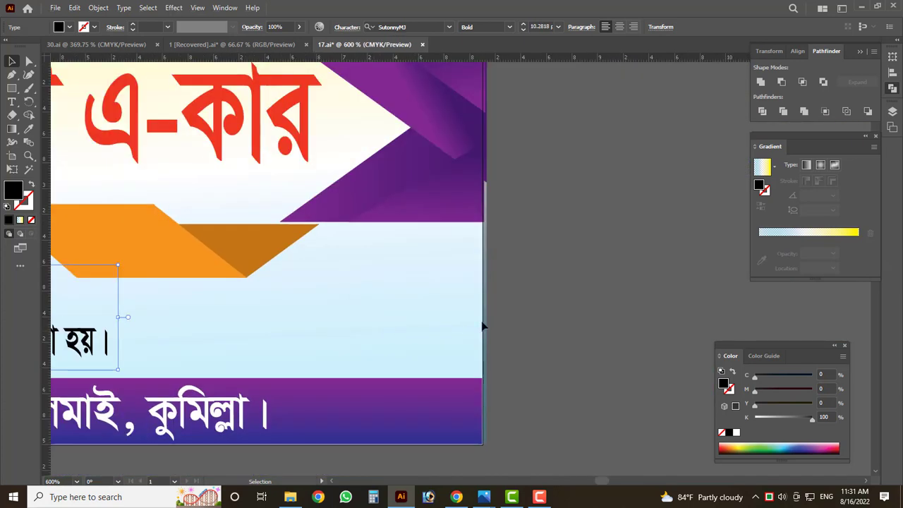
{"action": "left_click", "coordinate": [580, 303]}
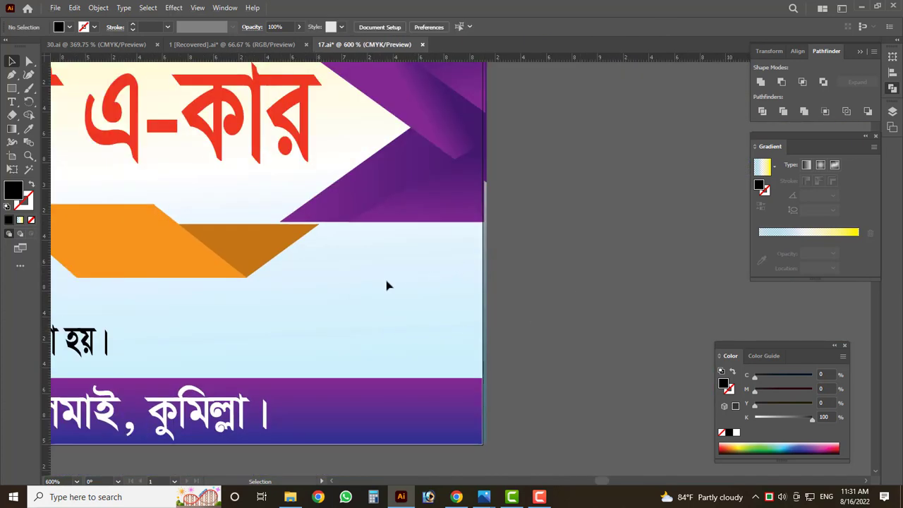
- Draw a small black rectangle below the orange band and round it into a capsule
{"action": "right_click", "coordinate": [12, 88]}
{"action": "left_click", "coordinate": [64, 87]}
{"action": "scroll", "coordinate": [334, 251], "scroll_direction": "up", "scroll_amount": 1}
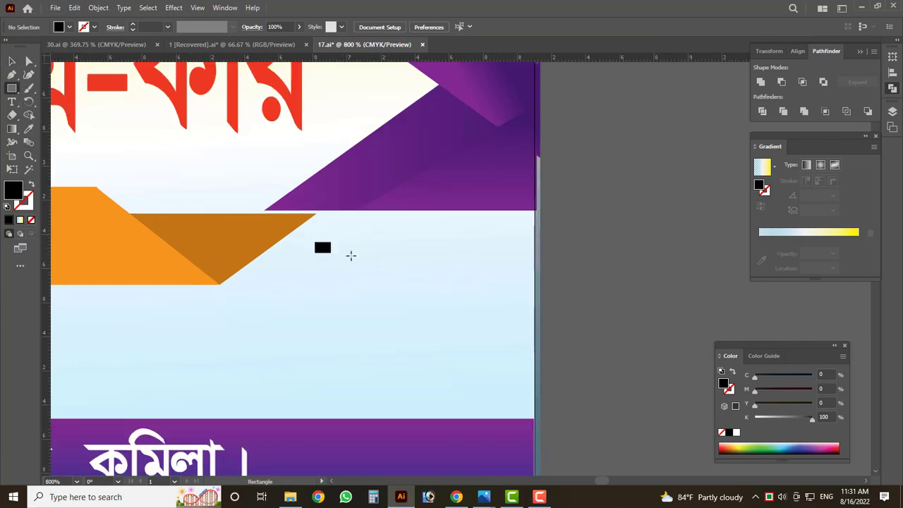
{"action": "left_click_drag", "start_coordinate": [351, 256], "coordinate": [449, 273]}
{"action": "left_click", "coordinate": [12, 62]}
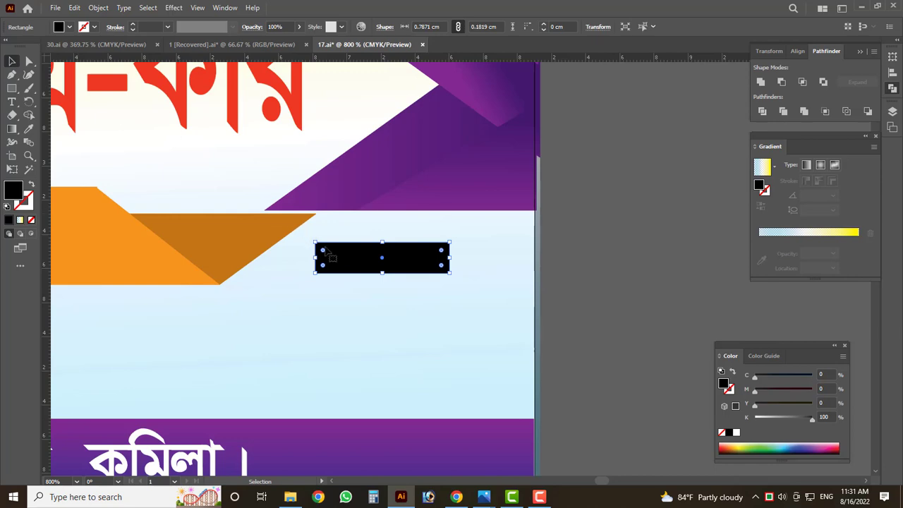
{"action": "left_click_drag", "start_coordinate": [323, 251], "coordinate": [355, 258]}
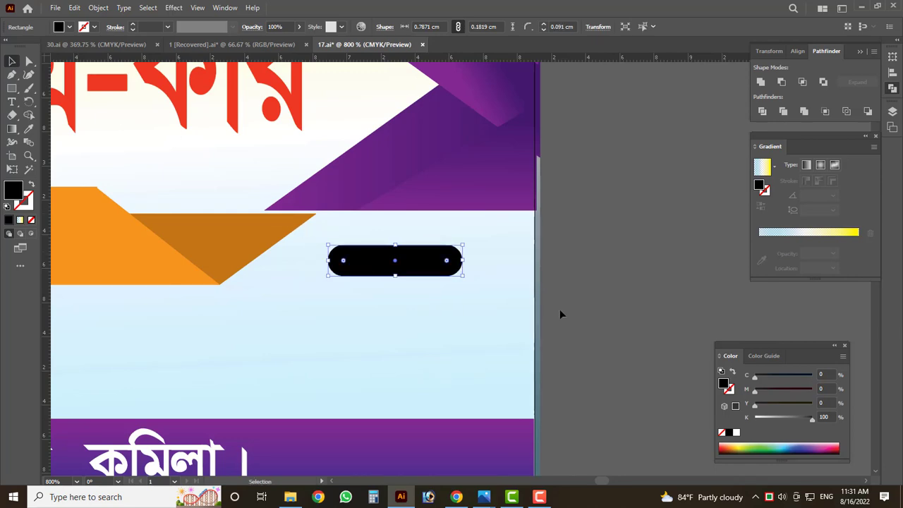
- Duplicate a note line and retype the copy as বিঃ দ্রঃ
{"action": "scroll", "coordinate": [560, 312], "scroll_direction": "down", "scroll_amount": 2}
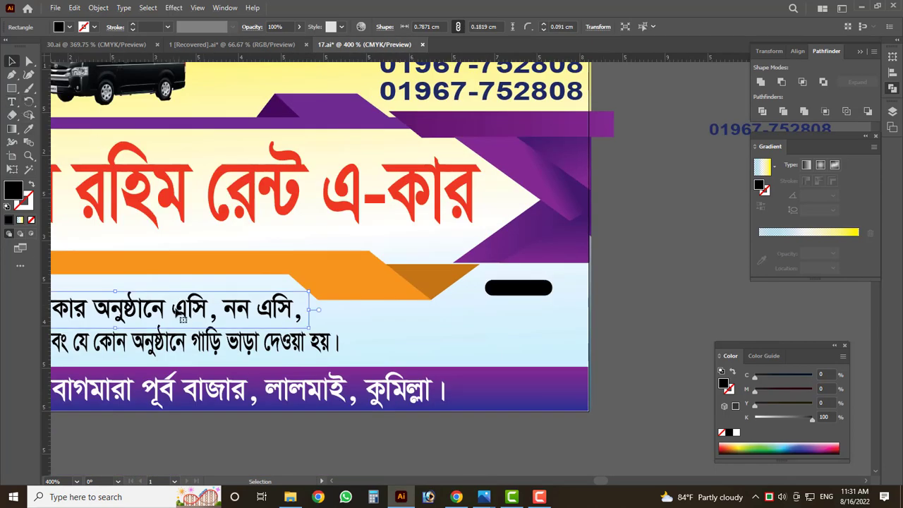
{"action": "left_click_drag", "start_coordinate": [162, 309], "coordinate": [636, 324]}
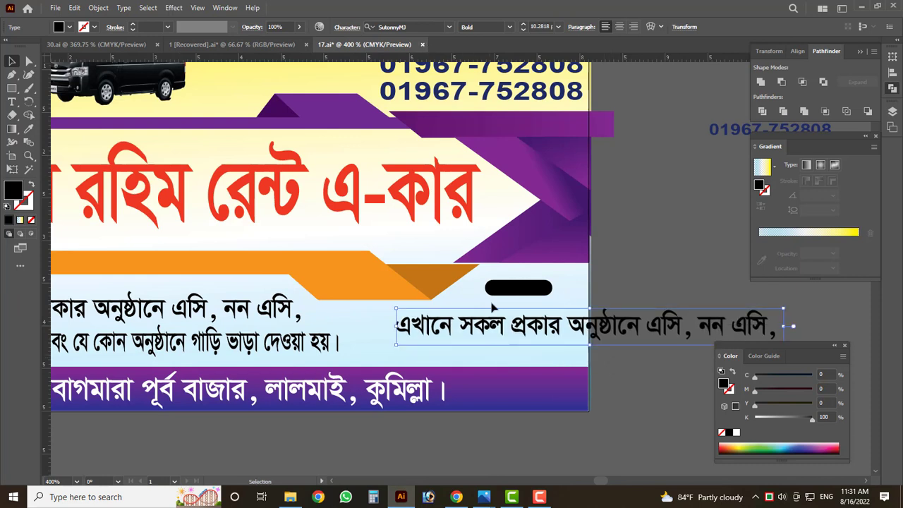
{"action": "double_click", "coordinate": [502, 335]}
{"action": "key", "text": "ctrl+a"}
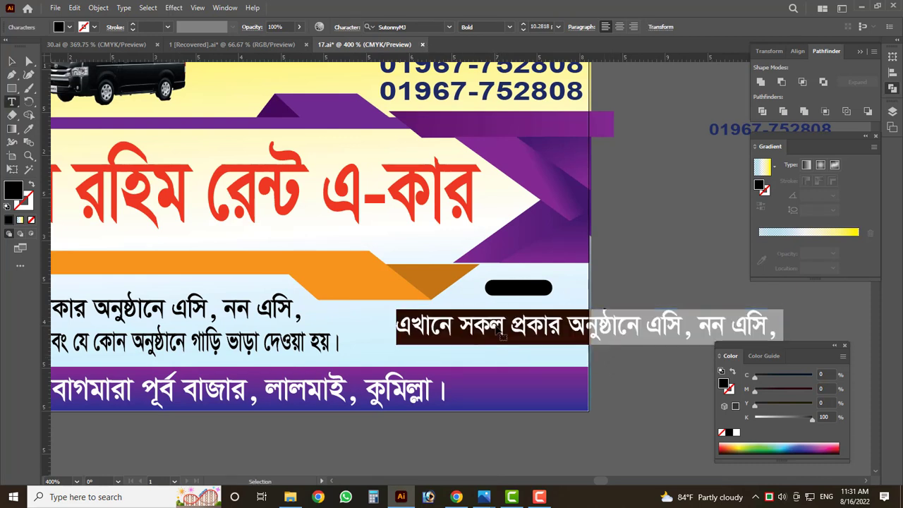
{"action": "type", "text": "ফয"}
{"action": "key", "text": "BackSpace"}
{"action": "key", "text": "BackSpace"}
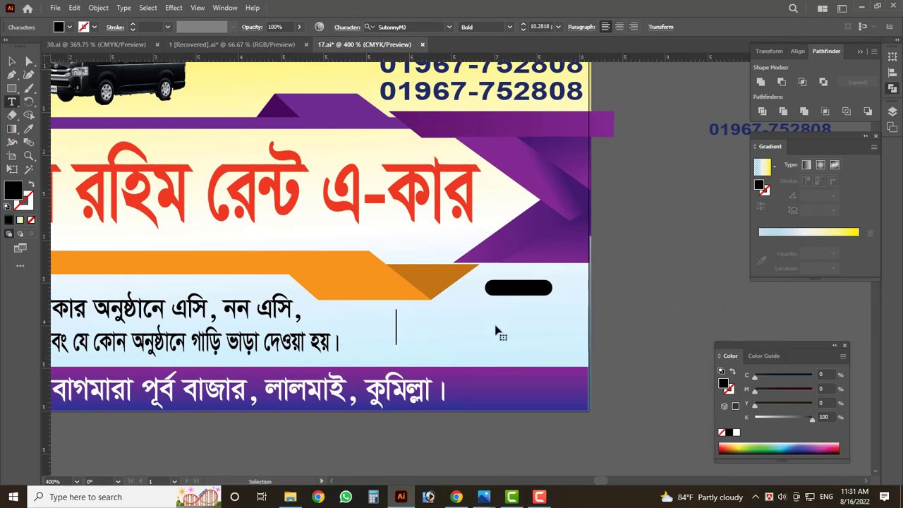
{"action": "type", "text": "বিঃ দ্রঃ দ;"}
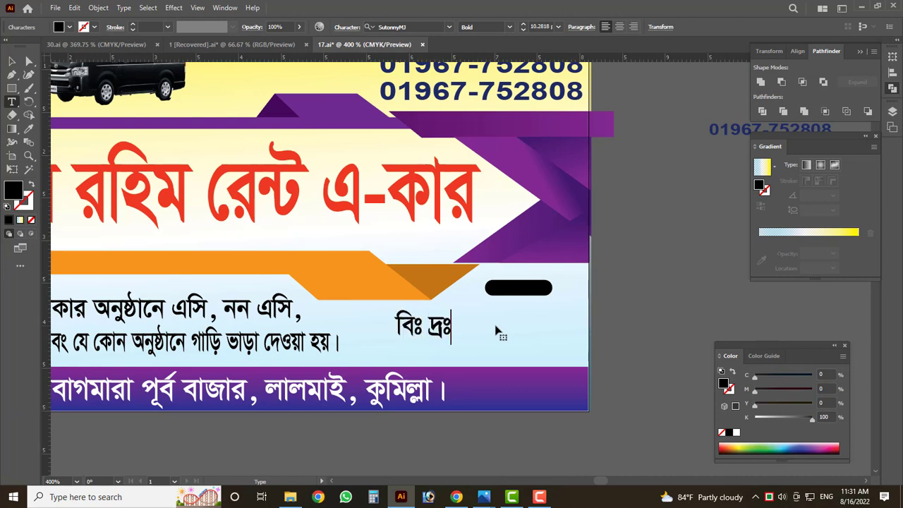
{"action": "key", "text": "Escape"}
- Move the বিঃ দ্রঃ label toward the black capsule and select the capsule
{"action": "mouse_move", "coordinate": [426, 326]}
{"action": "left_mouse_down"}
{"action": "mouse_move", "coordinate": [551, 297]}
{"action": "mouse_move", "coordinate": [535, 413]}
{"action": "left_mouse_up"}
{"action": "scroll", "coordinate": [552, 297], "scroll_direction": "up", "scroll_amount": 5, "text": "alt"}
{"action": "left_click", "coordinate": [505, 270]}
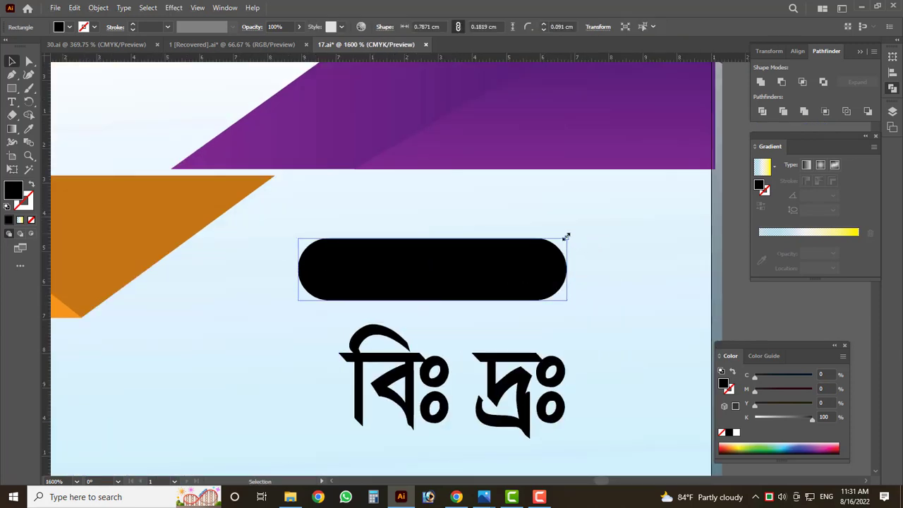
- Make the capsule taller and narrower and move the বিঃ দ্রঃ label onto it
{"action": "mouse_move", "coordinate": [566, 237]}
{"action": "left_mouse_down"}
{"action": "mouse_move", "coordinate": [576, 215]}
{"action": "mouse_move", "coordinate": [553, 209]}
{"action": "left_mouse_up"}
{"action": "left_click_drag", "start_coordinate": [487, 260], "coordinate": [508, 253]}
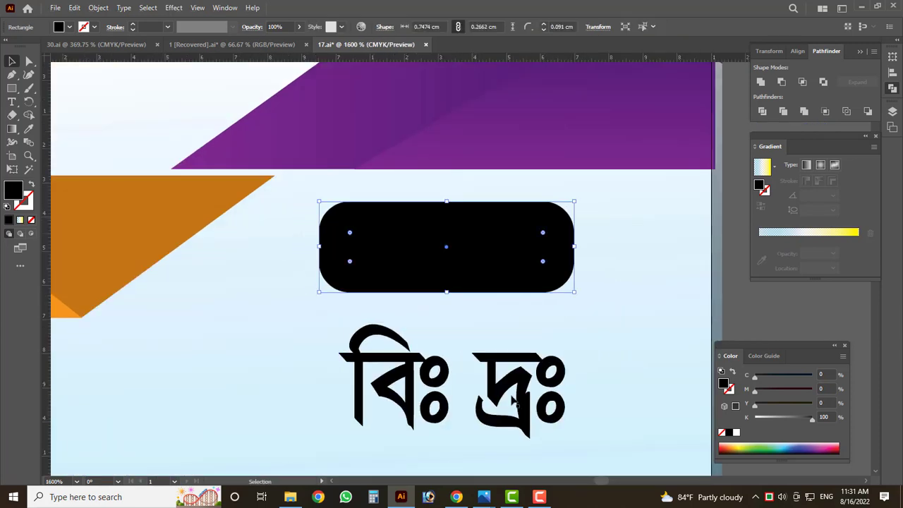
{"action": "left_click_drag", "start_coordinate": [513, 400], "coordinate": [506, 290]}
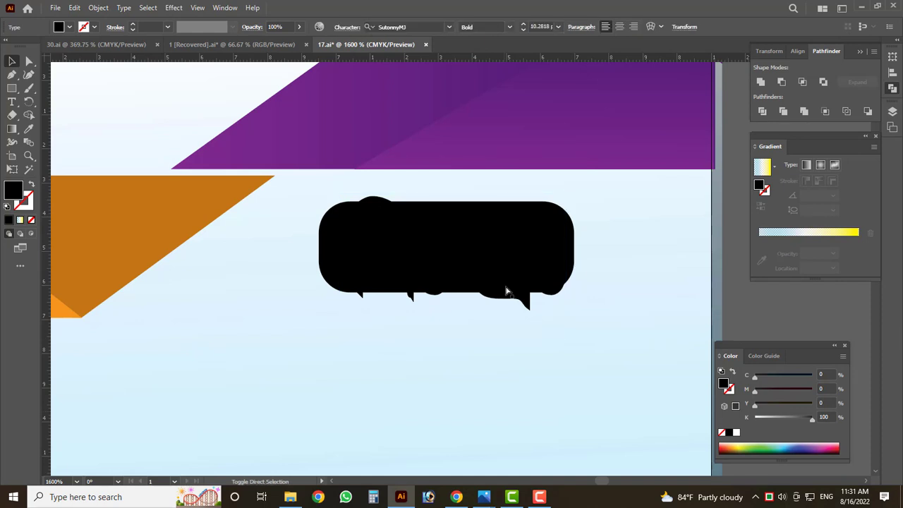
- Shrink the বিঃ দ্রঃ label to fit inside the capsule and colour it yellow
{"action": "left_click_drag", "start_coordinate": [564, 336], "coordinate": [490, 275]}
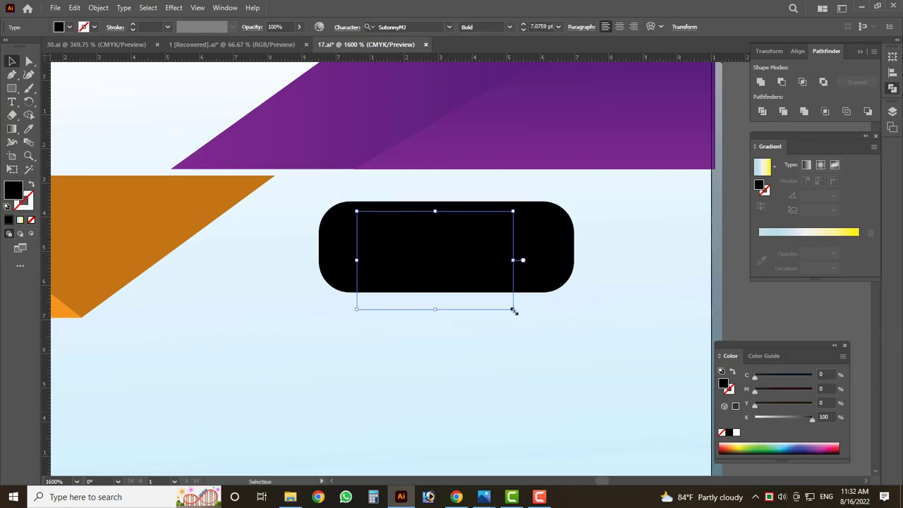
{"action": "left_click_drag", "start_coordinate": [514, 311], "coordinate": [549, 294]}
{"action": "left_click", "coordinate": [736, 432]}
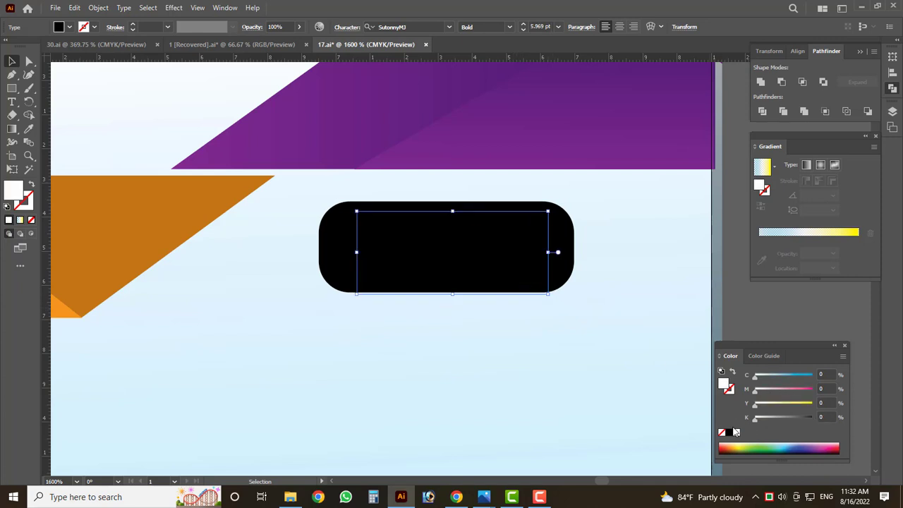
{"action": "mouse_move", "coordinate": [755, 405]}
{"action": "left_mouse_down"}
{"action": "mouse_move", "coordinate": [828, 406]}
{"action": "mouse_move", "coordinate": [753, 403]}
{"action": "mouse_move", "coordinate": [813, 403]}
{"action": "left_mouse_up"}
- Zoom out to review how the finished note badge sits on the card
{"action": "key", "text": "ctrl+minus"}
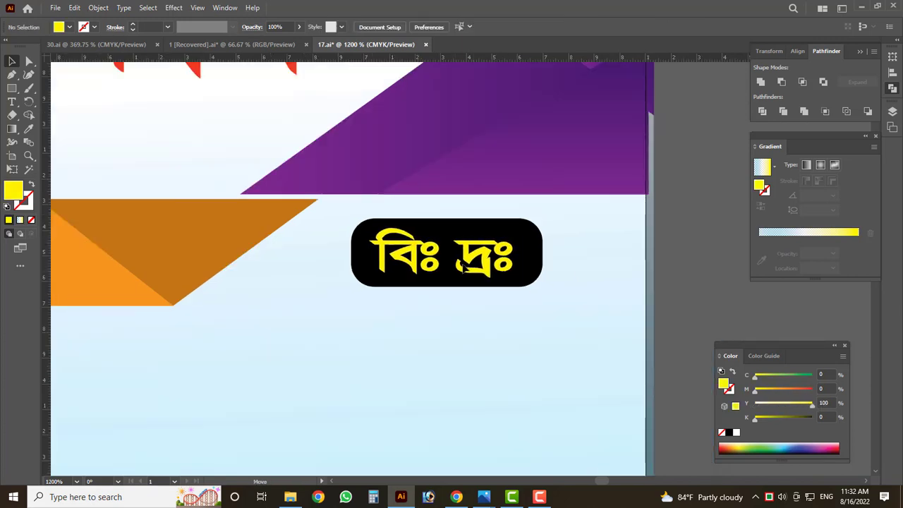
{"action": "left_click", "coordinate": [456, 315]}
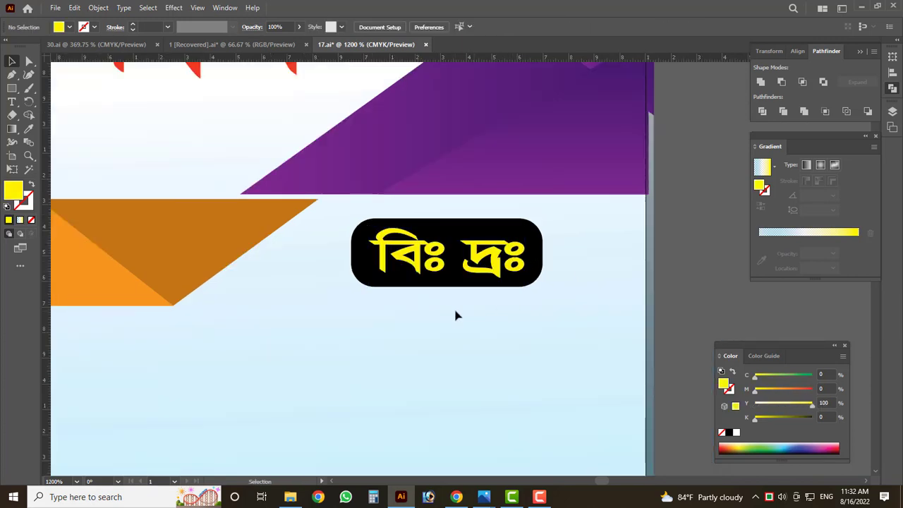
{"action": "scroll", "coordinate": [424, 308], "scroll_direction": "down", "scroll_amount": 2}
{"action": "key", "text": "ctrl+minus"}
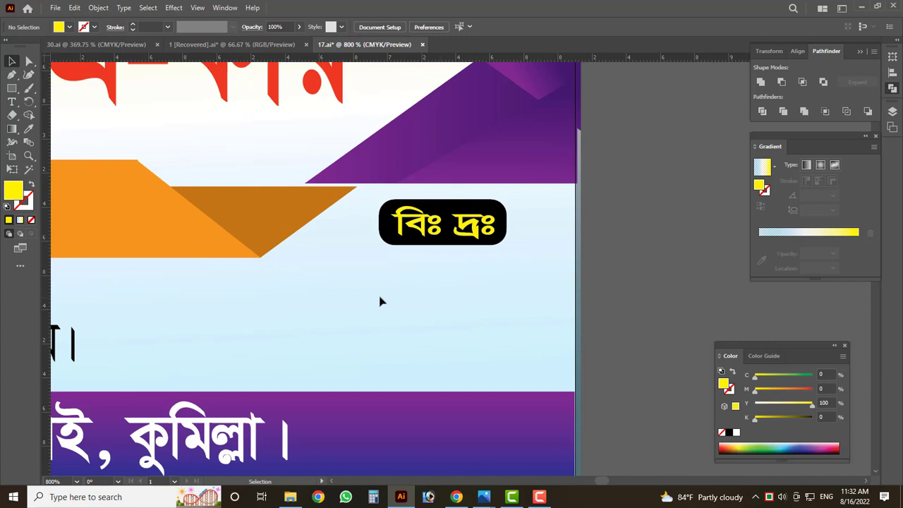
{"action": "left_click_drag", "start_coordinate": [379, 272], "coordinate": [503, 351]}
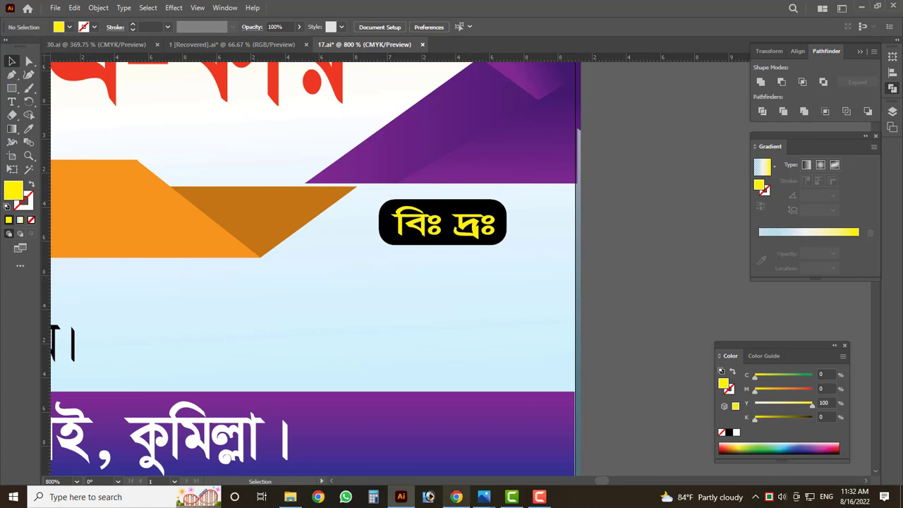
{"action": "left_click", "coordinate": [456, 497]}
- Open Freepik in a new browser tab from the bookmarks
{"action": "left_click", "coordinate": [610, 9]}
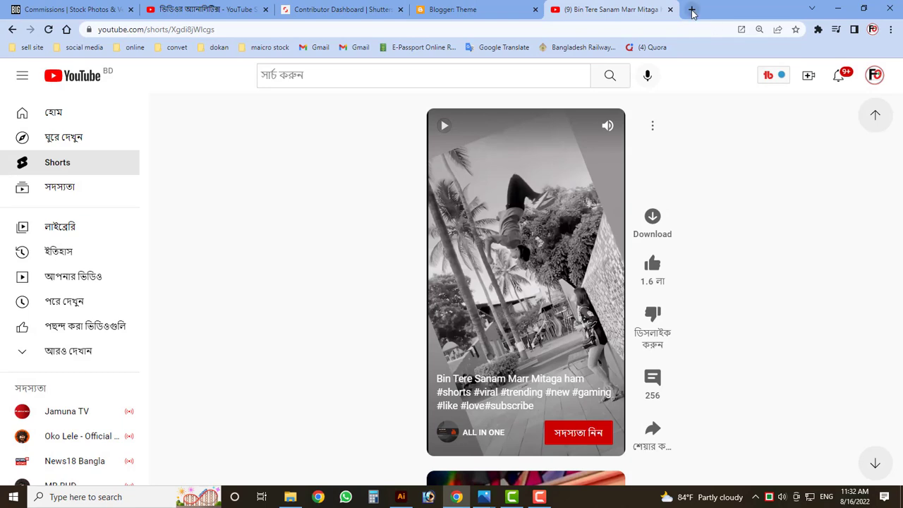
{"action": "left_click", "coordinate": [692, 9]}
{"action": "left_click", "coordinate": [28, 47]}
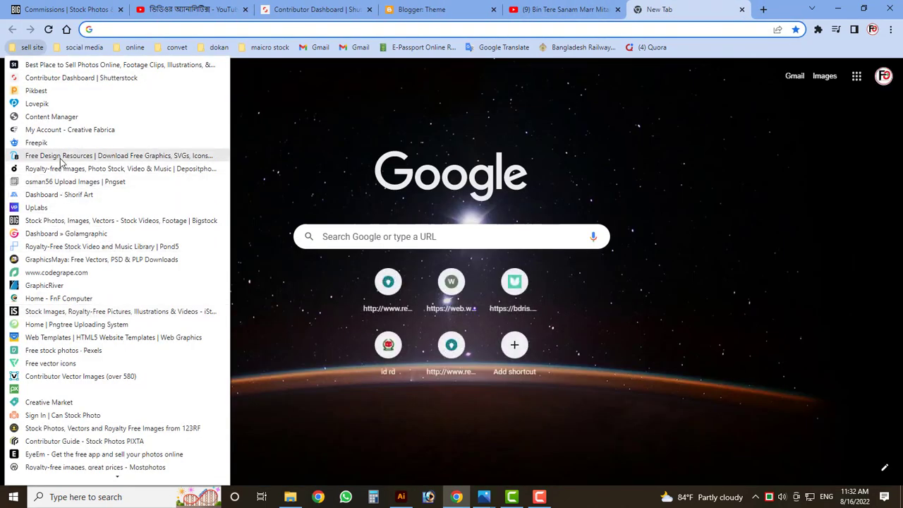
{"action": "left_click", "coordinate": [65, 142]}
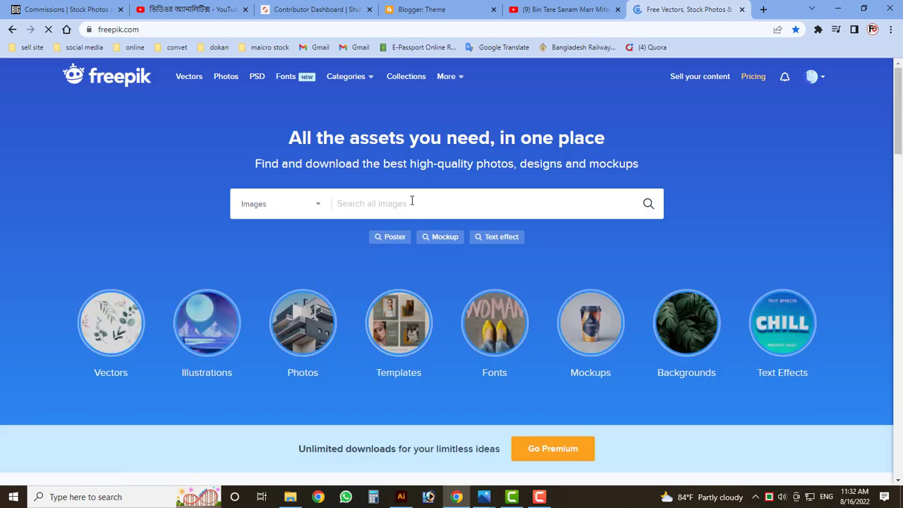
- Search Freepik for ribbon designs and browse the results
{"action": "type", "text": "c"}
{"action": "type", "text": "ri"}
{"action": "type", "text": "bb"}
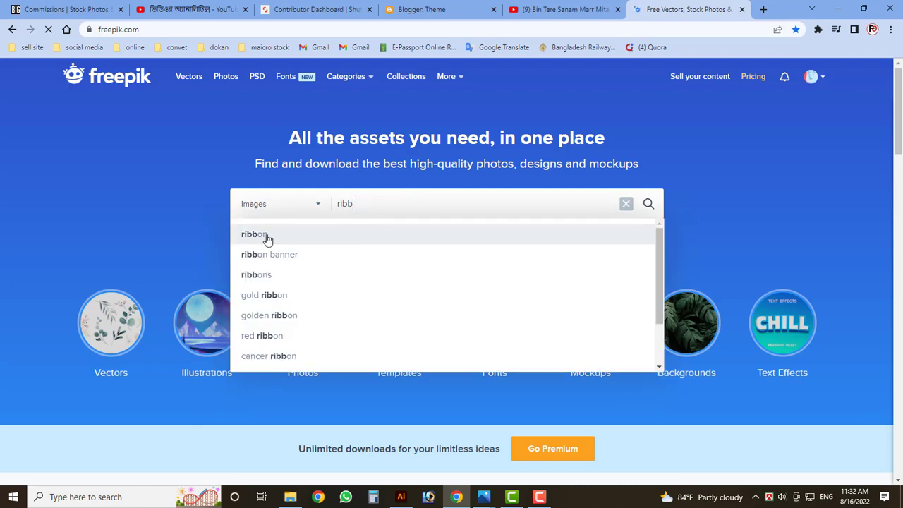
{"action": "left_click", "coordinate": [267, 235]}
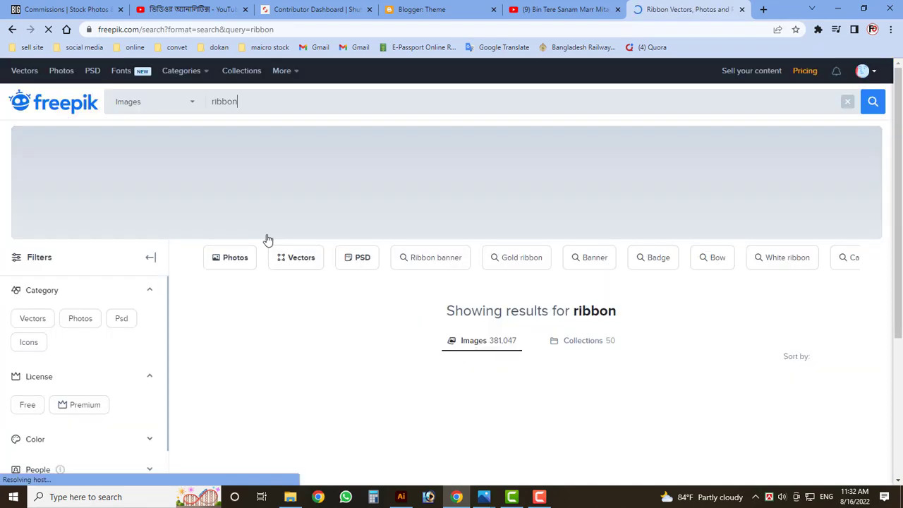
{"action": "scroll", "coordinate": [411, 319], "scroll_direction": "down", "scroll_amount": 2}
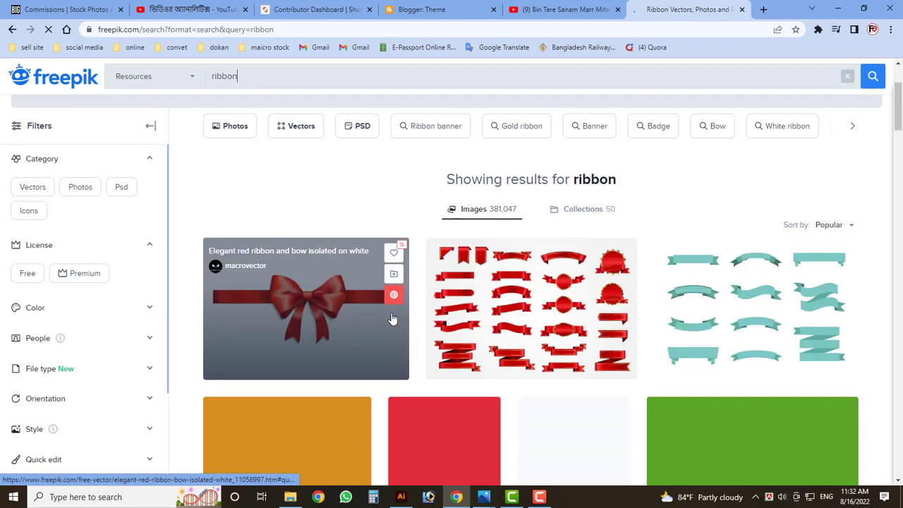
{"action": "scroll", "coordinate": [351, 397], "scroll_direction": "down", "scroll_amount": 2}
{"action": "scroll", "coordinate": [628, 339], "scroll_direction": "down", "scroll_amount": 1}
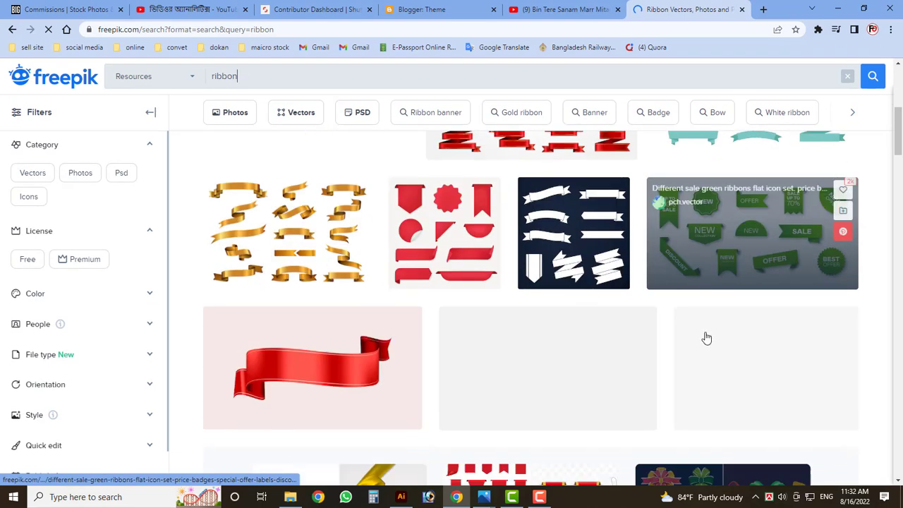
{"action": "scroll", "coordinate": [703, 336], "scroll_direction": "down", "scroll_amount": 1}
{"action": "scroll", "coordinate": [460, 379], "scroll_direction": "down", "scroll_amount": 2}
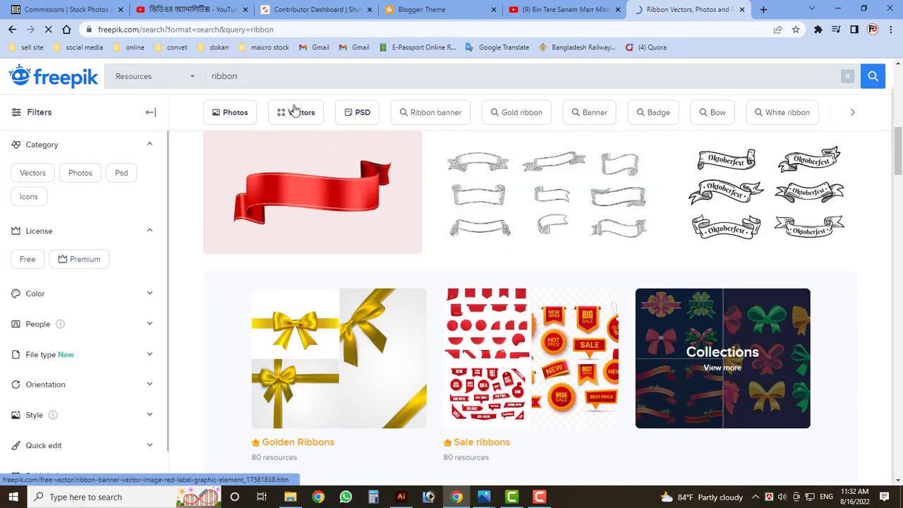
- Change the search to 'ribbon banner' and scroll through the results
{"action": "left_click", "coordinate": [257, 73]}
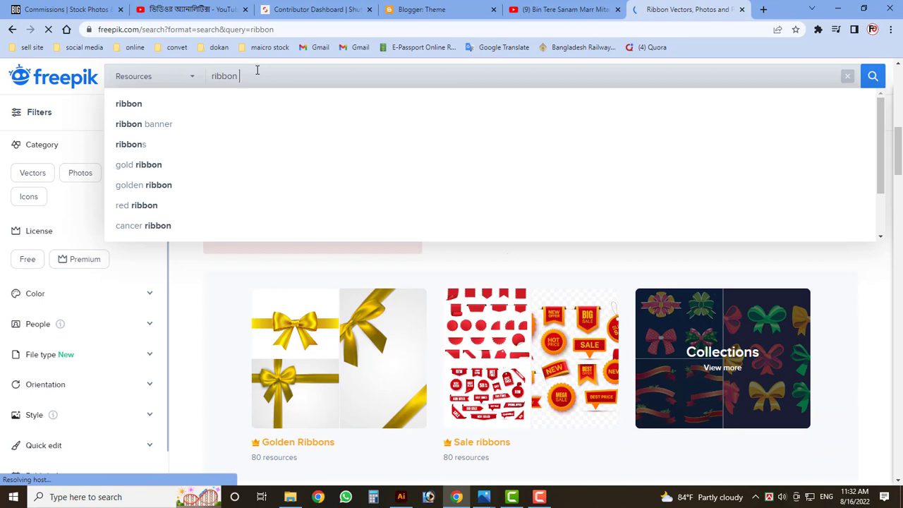
{"action": "left_click", "coordinate": [147, 125]}
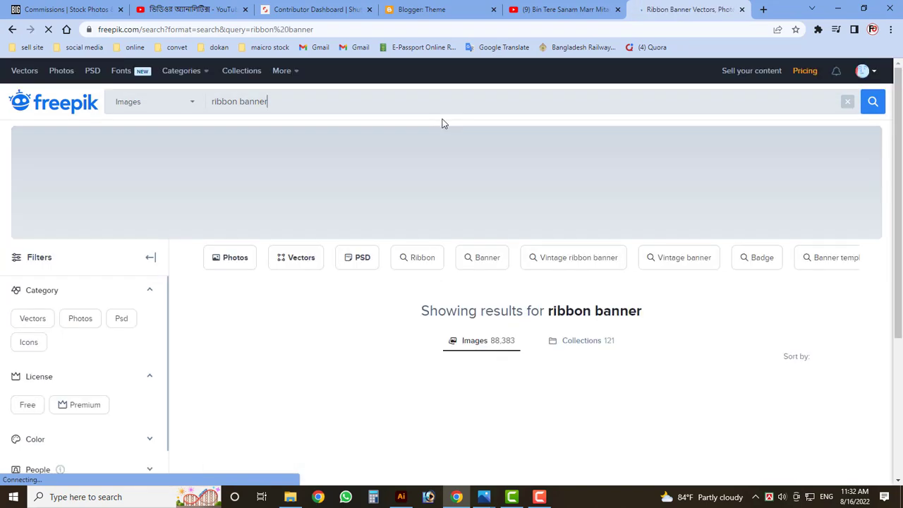
{"action": "scroll", "coordinate": [494, 232], "scroll_direction": "down", "scroll_amount": 2}
{"action": "scroll", "coordinate": [406, 295], "scroll_direction": "down", "scroll_amount": 1}
{"action": "scroll", "coordinate": [406, 295], "scroll_direction": "down", "scroll_amount": 1}
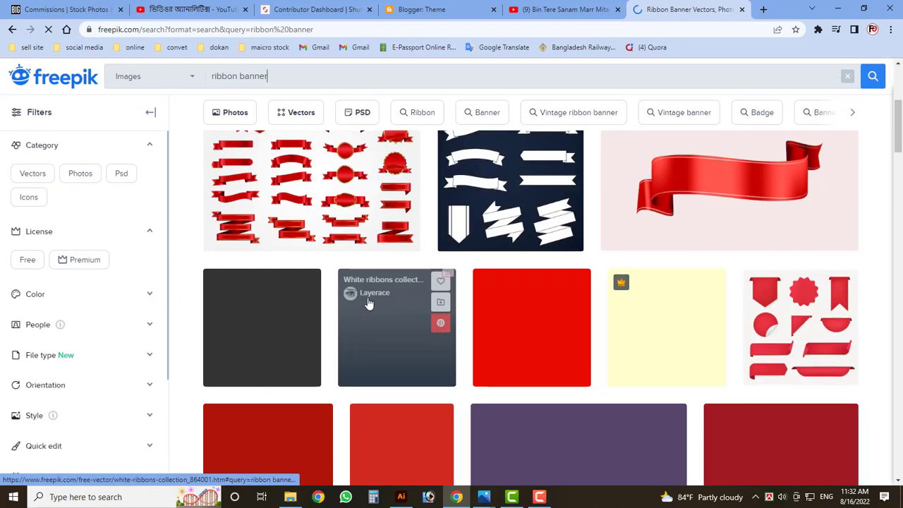
{"action": "scroll", "coordinate": [414, 282], "scroll_direction": "down", "scroll_amount": 3}
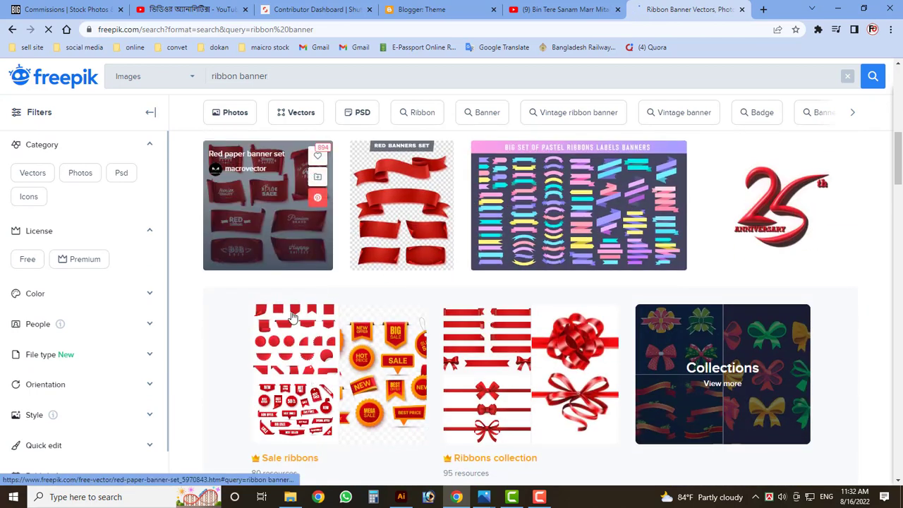
{"action": "scroll", "coordinate": [383, 332], "scroll_direction": "down", "scroll_amount": 3}
{"action": "scroll", "coordinate": [399, 333], "scroll_direction": "down", "scroll_amount": 2}
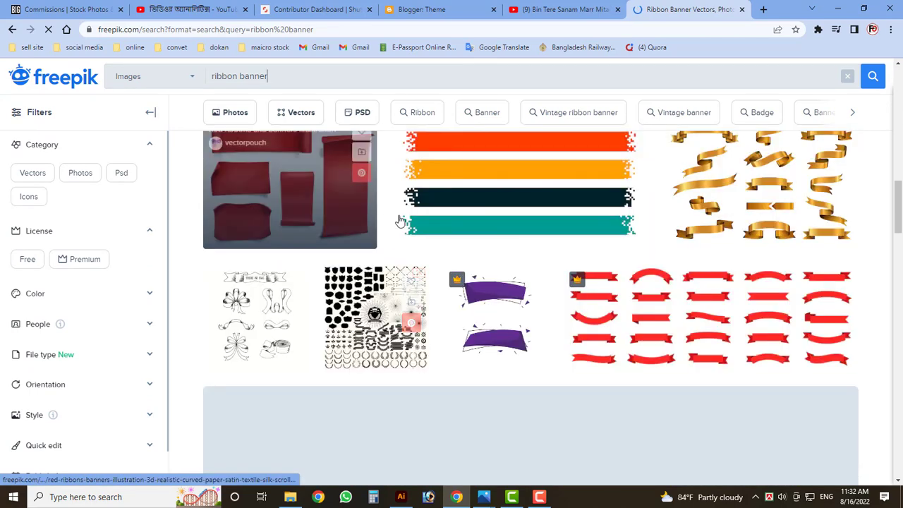
{"action": "scroll", "coordinate": [452, 310], "scroll_direction": "down", "scroll_amount": 4}
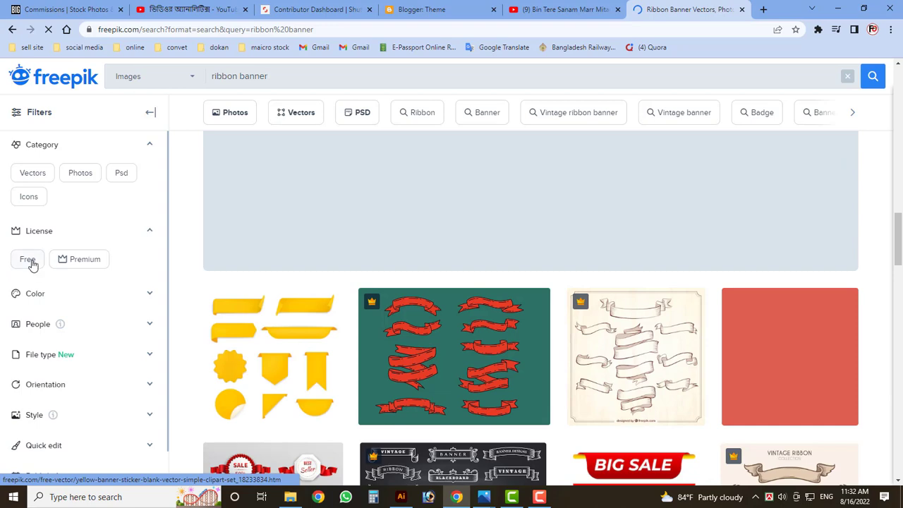
- Filter the ribbon banner results to Free resources only
{"action": "left_click", "coordinate": [30, 261]}
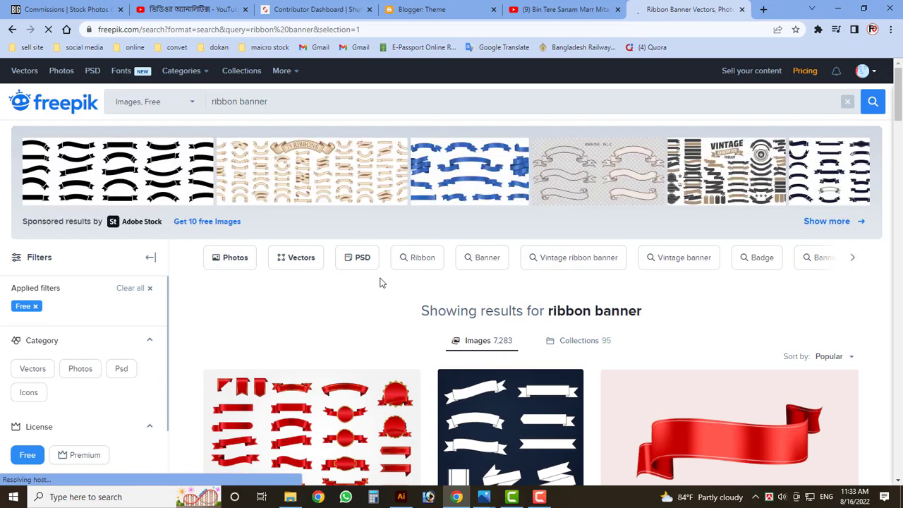
{"action": "scroll", "coordinate": [437, 314], "scroll_direction": "down", "scroll_amount": 4}
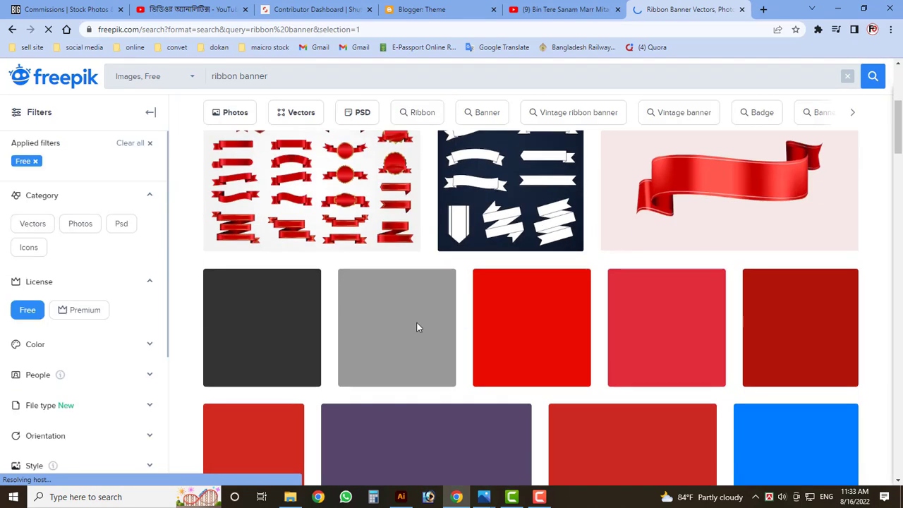
{"action": "scroll", "coordinate": [396, 336], "scroll_direction": "down", "scroll_amount": 2}
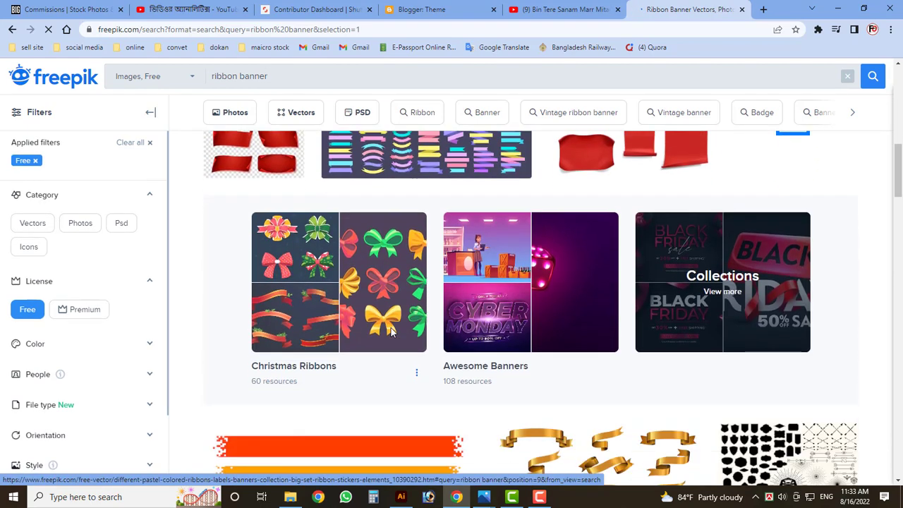
{"action": "scroll", "coordinate": [392, 332], "scroll_direction": "down", "scroll_amount": 4}
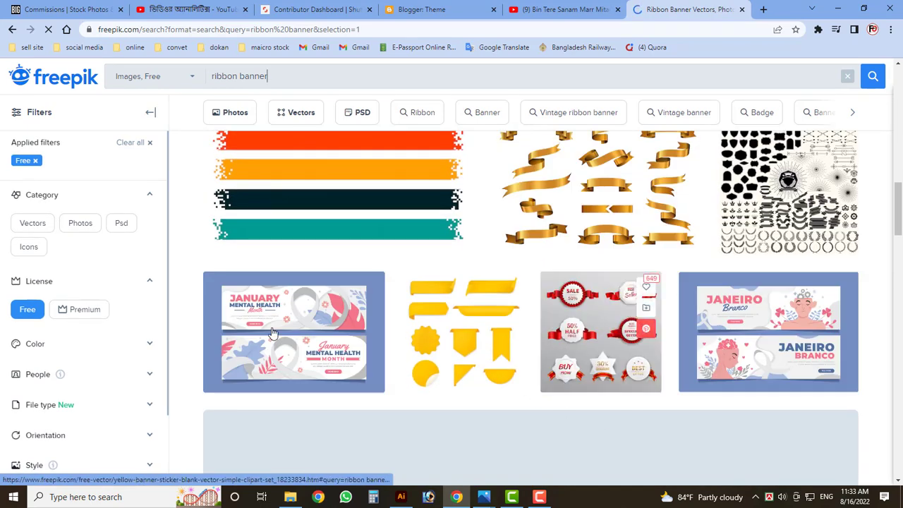
{"action": "scroll", "coordinate": [448, 364], "scroll_direction": "down", "scroll_amount": 4}
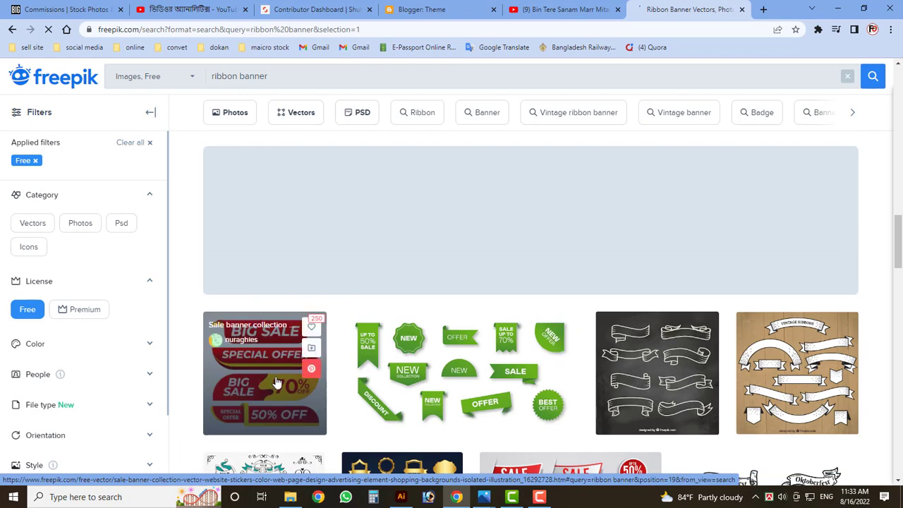
- Preview the sale banner collection's details, then close the preview and keep browsing
{"action": "left_click", "coordinate": [276, 382]}
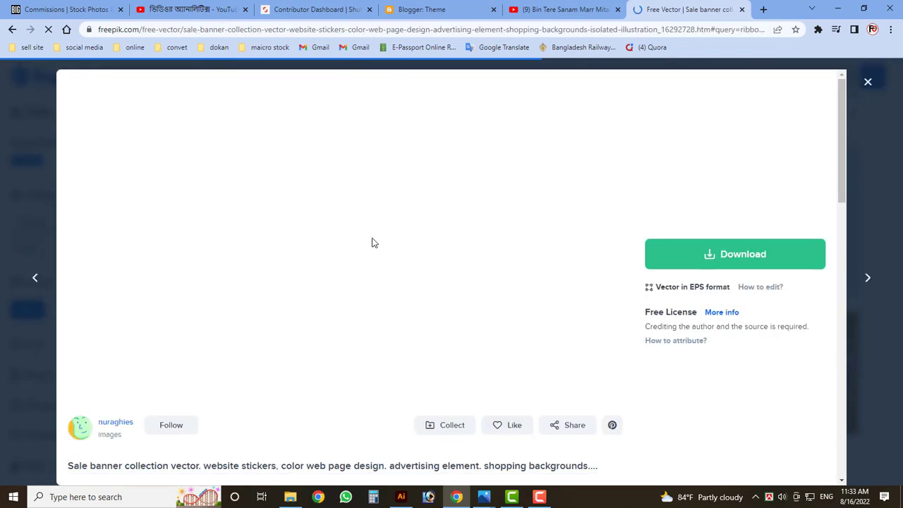
{"action": "scroll", "coordinate": [401, 367], "scroll_direction": "down", "scroll_amount": 2}
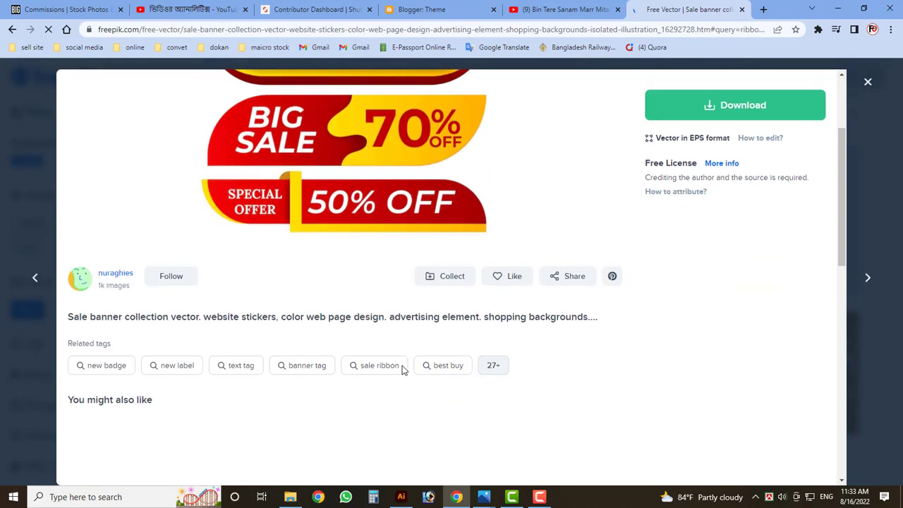
{"action": "scroll", "coordinate": [347, 306], "scroll_direction": "down", "scroll_amount": 4}
{"action": "scroll", "coordinate": [333, 333], "scroll_direction": "down", "scroll_amount": 1}
{"action": "scroll", "coordinate": [316, 346], "scroll_direction": "down", "scroll_amount": 2}
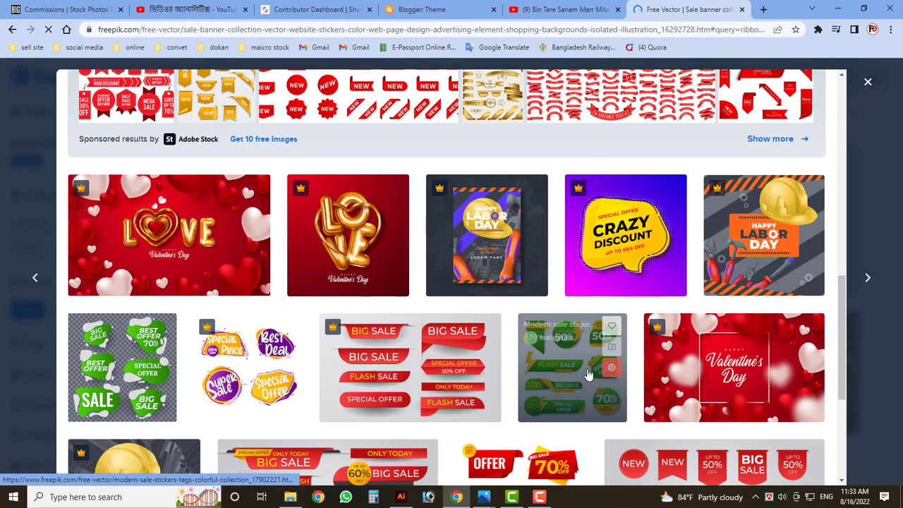
{"action": "mouse_move", "coordinate": [410, 368]}
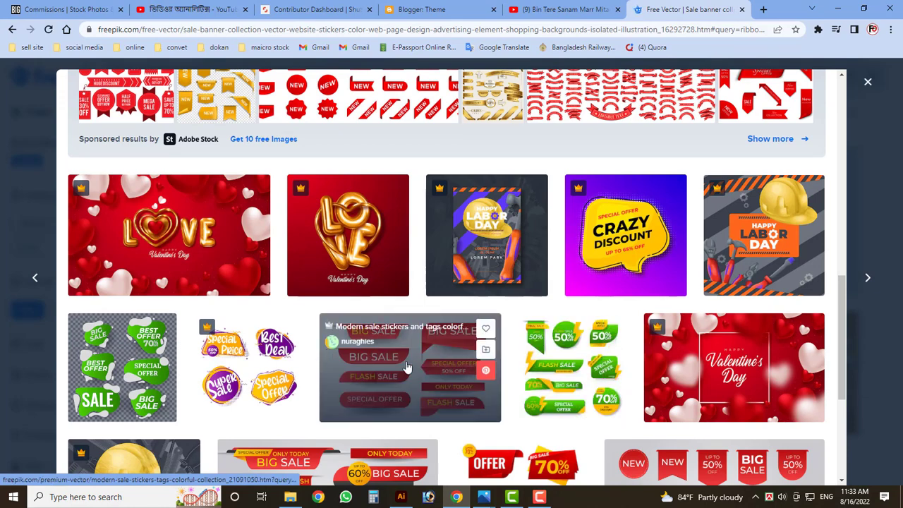
{"action": "key", "text": "Escape"}
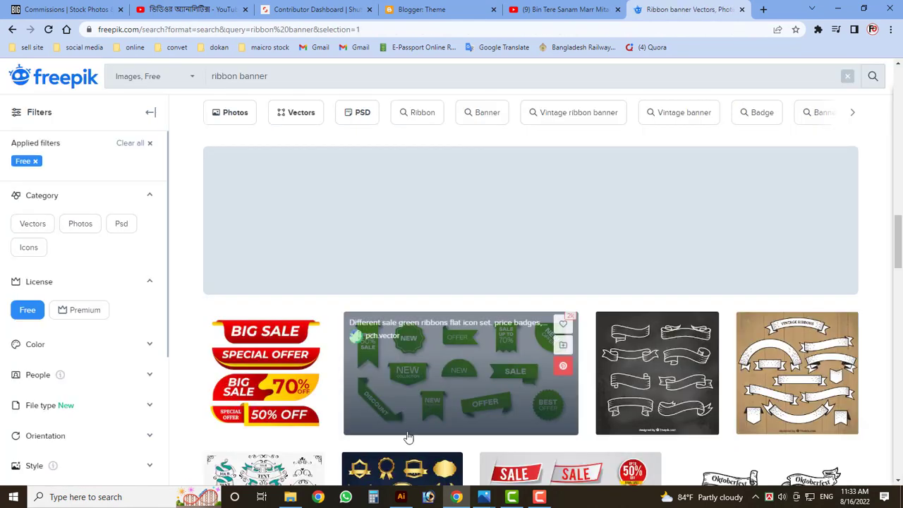
{"action": "scroll", "coordinate": [483, 379], "scroll_direction": "down", "scroll_amount": 5}
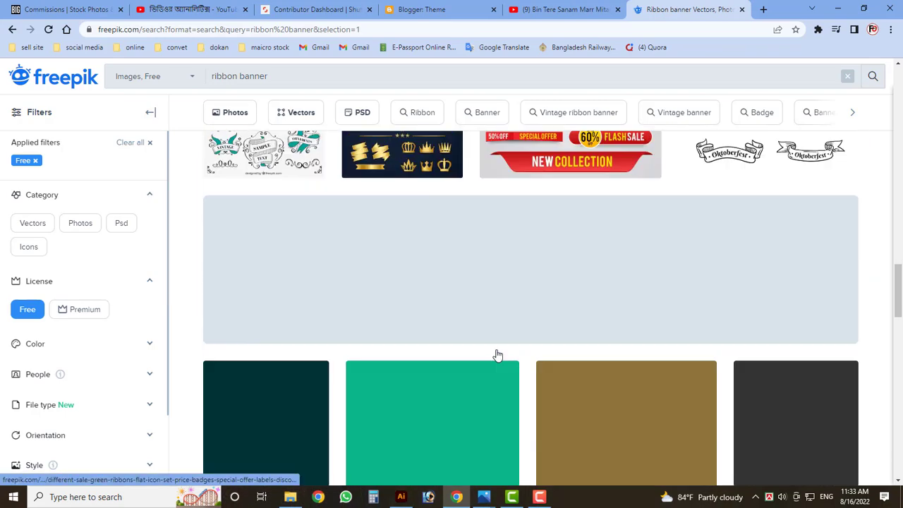
{"action": "scroll", "coordinate": [541, 195], "scroll_direction": "up", "scroll_amount": 4}
{"action": "scroll", "coordinate": [440, 311], "scroll_direction": "down", "scroll_amount": 5}
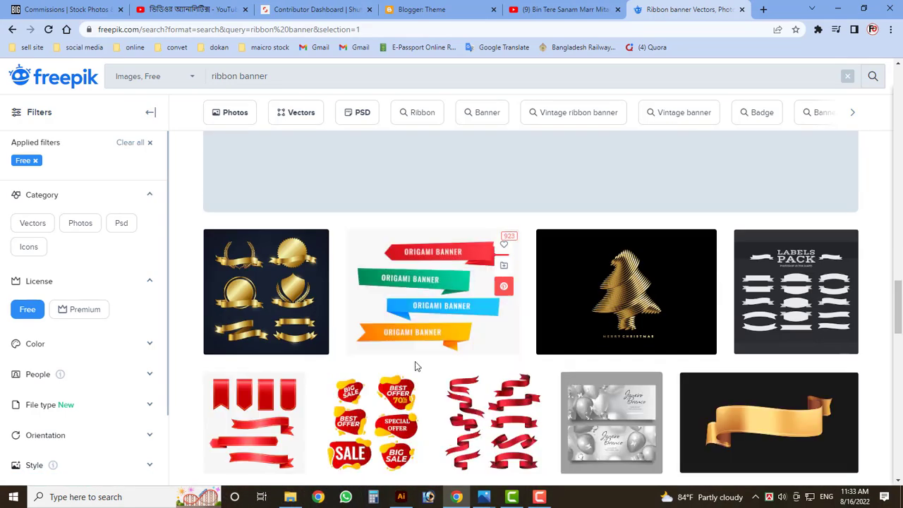
{"action": "scroll", "coordinate": [415, 361], "scroll_direction": "down", "scroll_amount": 2}
{"action": "scroll", "coordinate": [488, 339], "scroll_direction": "down", "scroll_amount": 4}
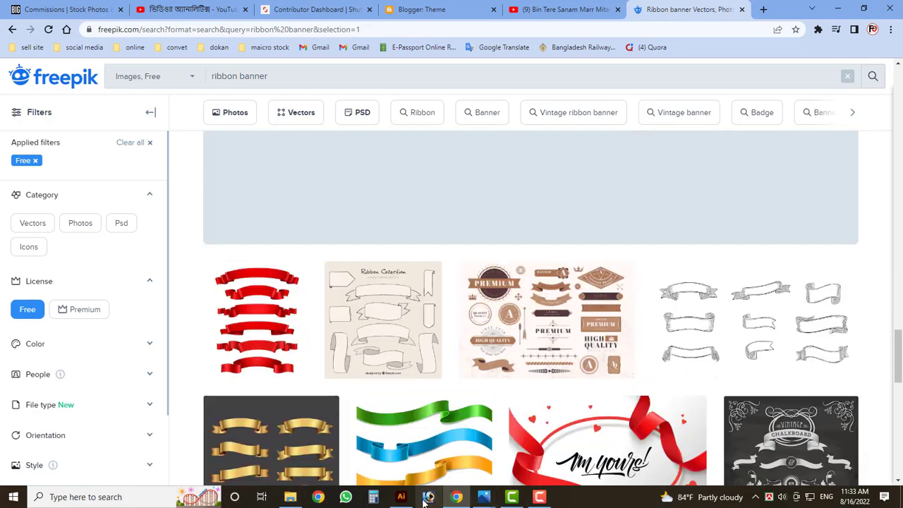
- Open 5579249.eps from the rebon folder on Graphics Design (D:)
{"action": "left_click", "coordinate": [484, 496]}
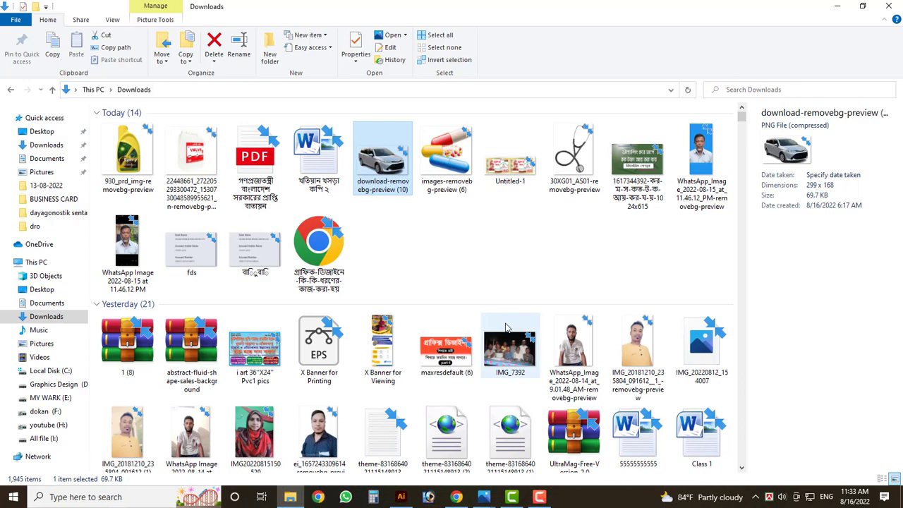
{"action": "left_click", "coordinate": [401, 497]}
{"action": "scroll", "coordinate": [457, 354], "scroll_direction": "up", "scroll_amount": 3}
{"action": "scroll", "coordinate": [458, 354], "scroll_direction": "down", "scroll_amount": 2}
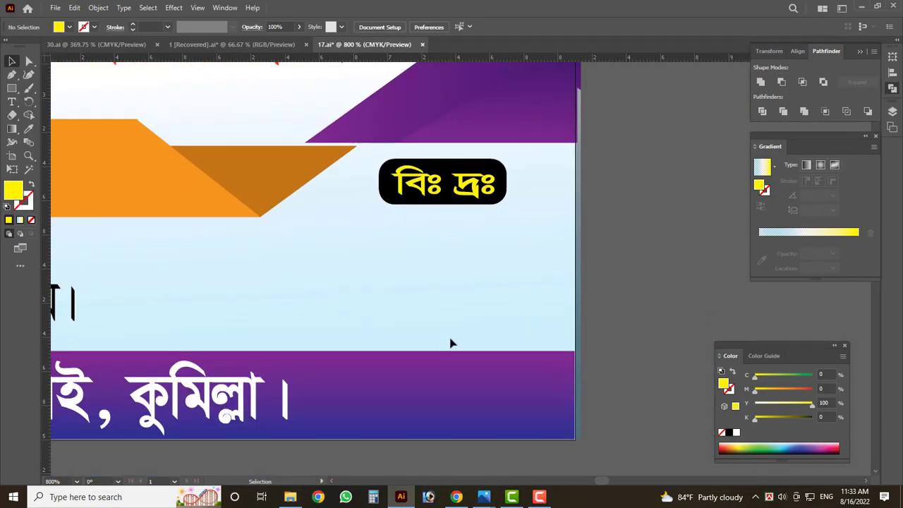
{"action": "key", "text": "ctrl+o"}
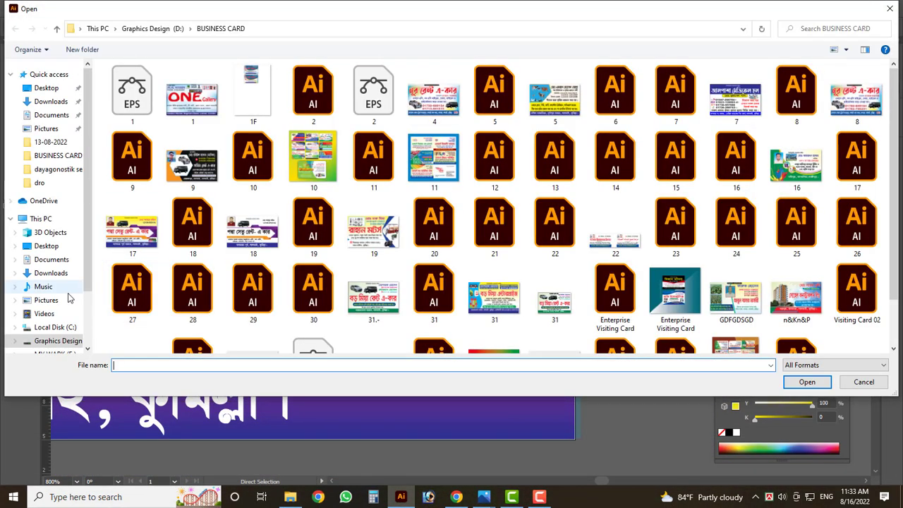
{"action": "left_click", "coordinate": [62, 341]}
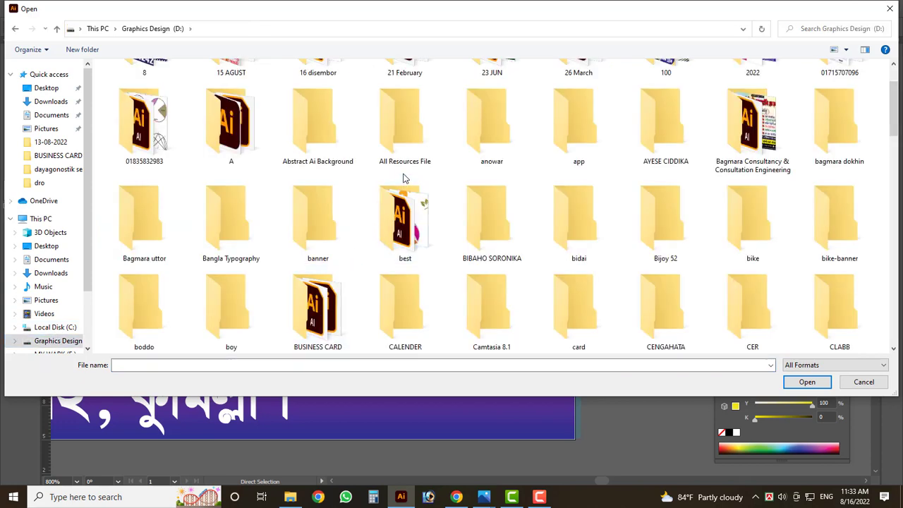
{"action": "key", "text": "r"}
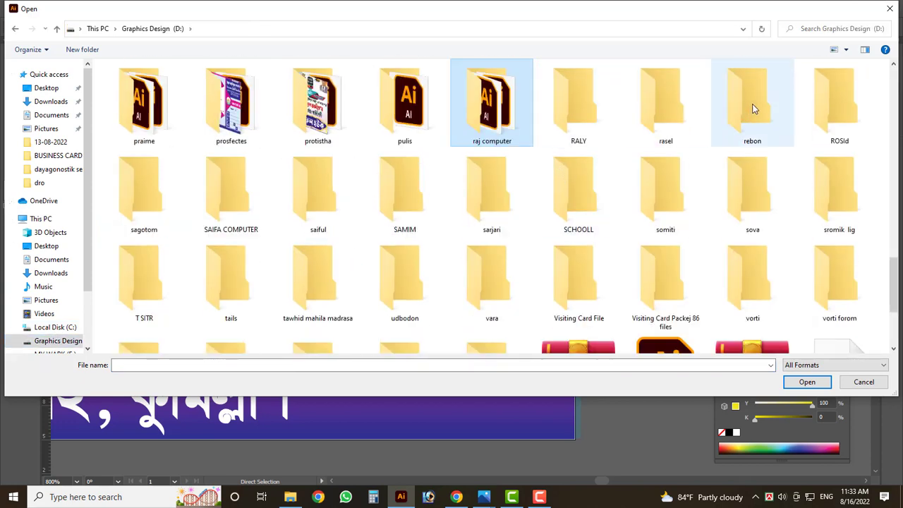
{"action": "double_click", "coordinate": [752, 110]}
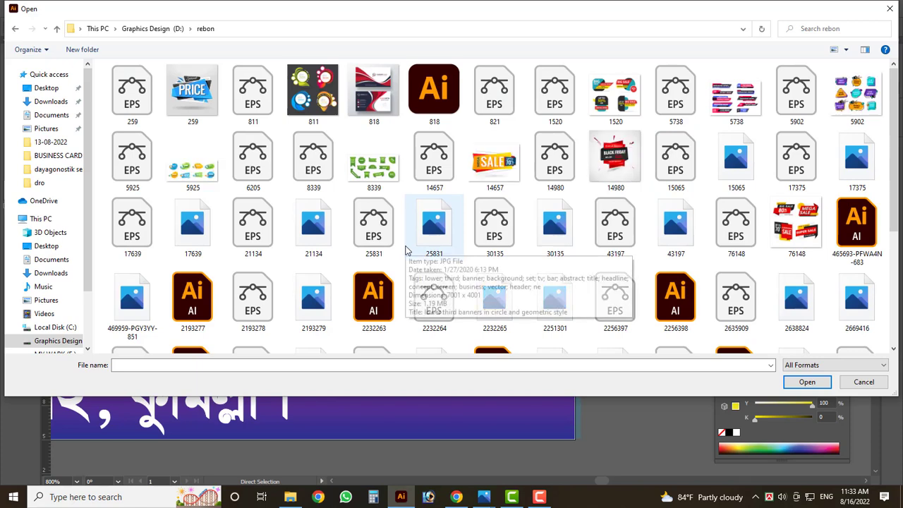
{"action": "scroll", "coordinate": [552, 290], "scroll_direction": "down", "scroll_amount": 2}
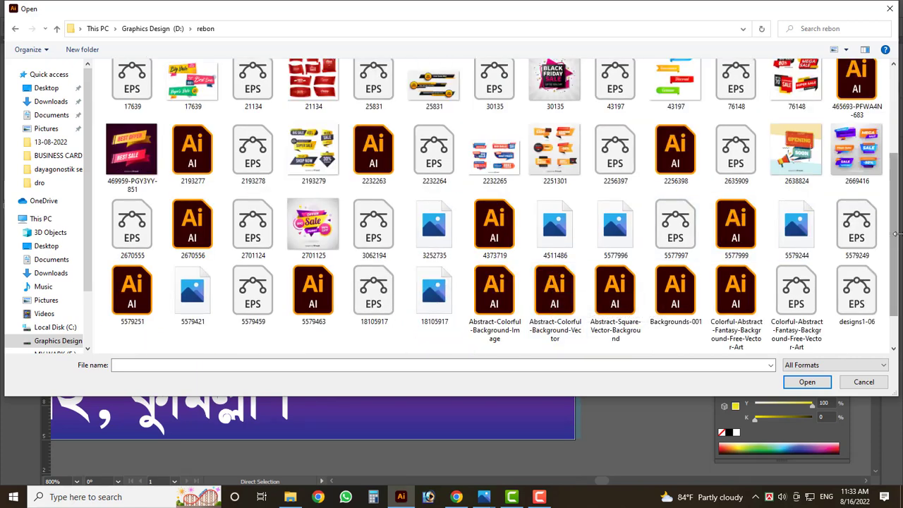
{"action": "left_click_drag", "start_coordinate": [895, 212], "coordinate": [896, 253]}
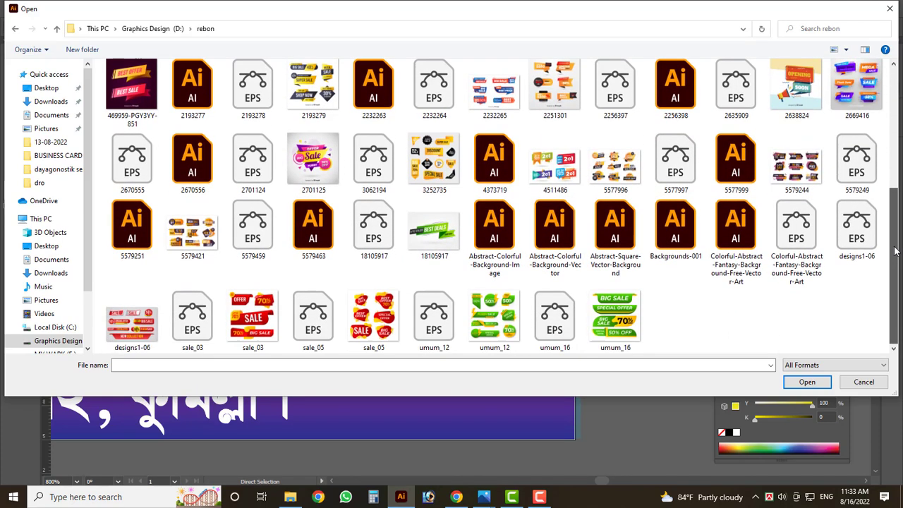
{"action": "double_click", "coordinate": [860, 166]}
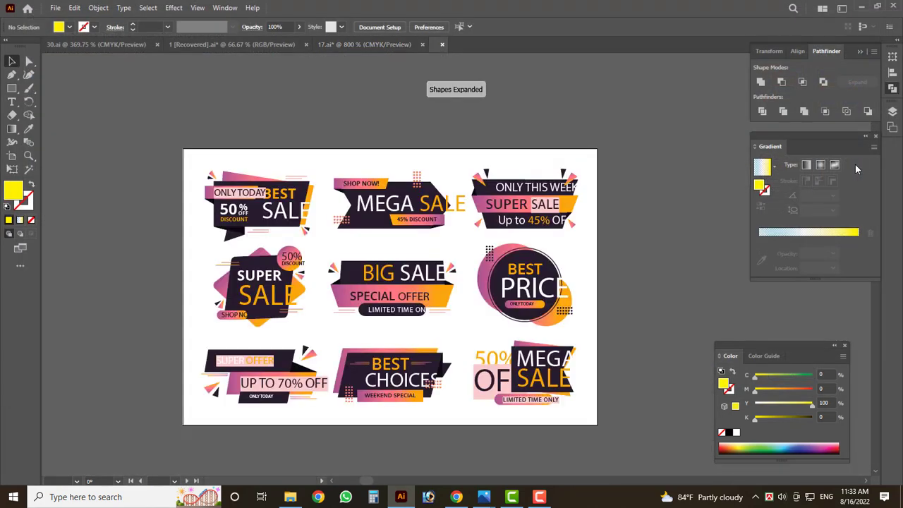
- Drag the BIG SALE banner group from the banner file into the business card document
{"action": "scroll", "coordinate": [369, 262], "scroll_direction": "up", "scroll_amount": 2}
{"action": "scroll", "coordinate": [395, 275], "scroll_direction": "down", "scroll_amount": 2}
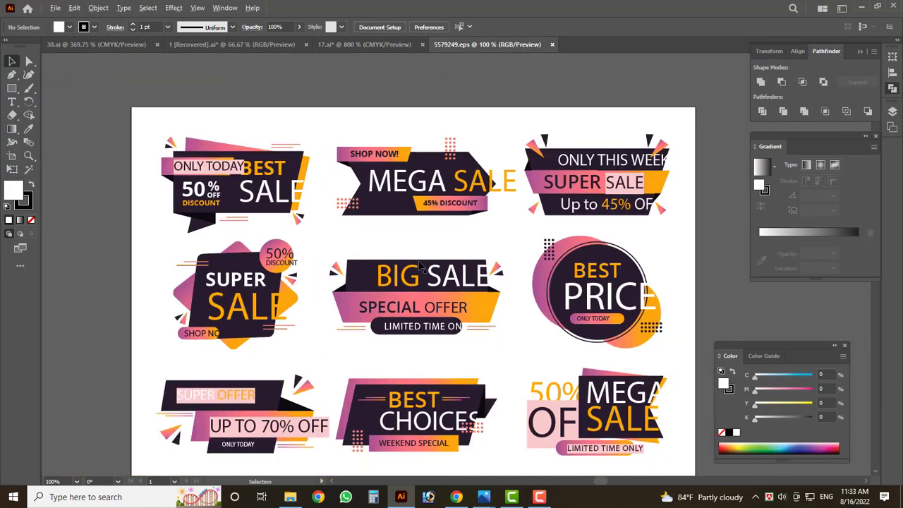
{"action": "scroll", "coordinate": [424, 286], "scroll_direction": "down", "scroll_amount": 2}
{"action": "left_click", "coordinate": [439, 294]}
{"action": "left_click_drag", "start_coordinate": [439, 293], "coordinate": [297, 22]}
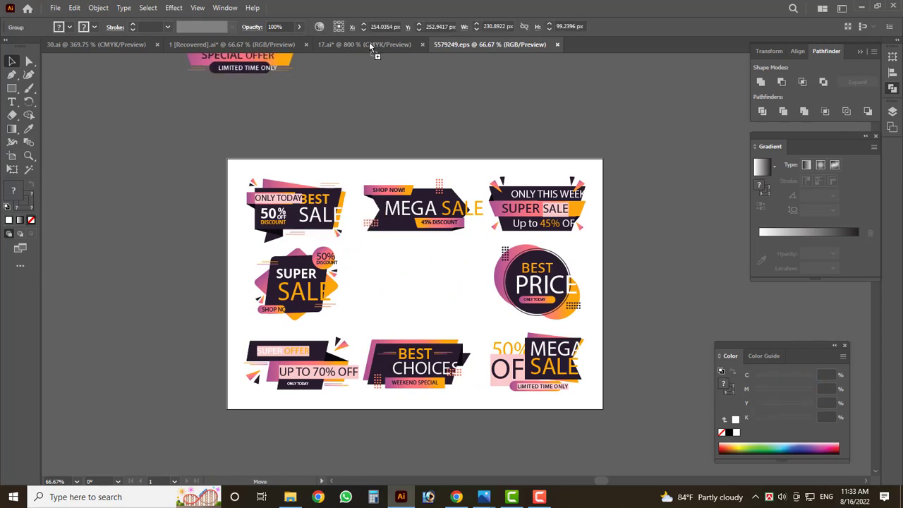
{"action": "left_click_drag", "start_coordinate": [369, 43], "coordinate": [376, 44]}
{"action": "left_click_drag", "start_coordinate": [491, 270], "coordinate": [486, 269]}
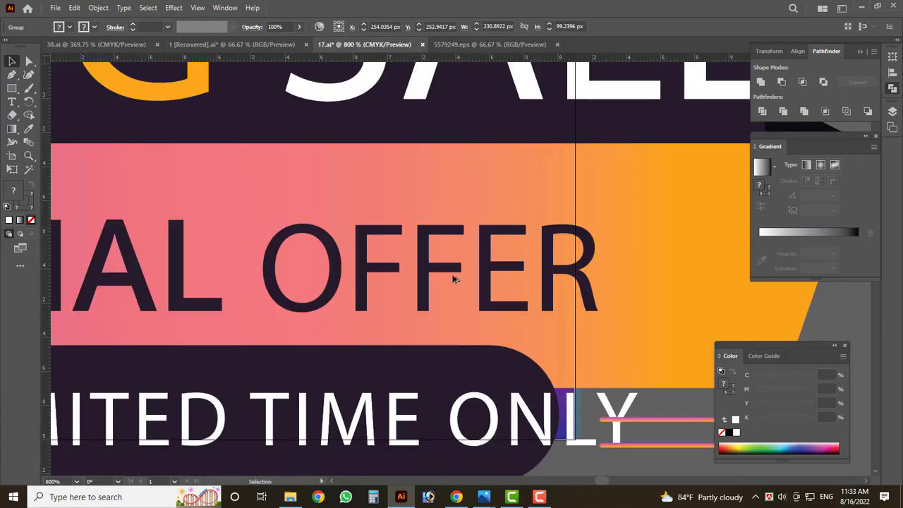
- Scale the BIG SALE banner down and place it beside the বিঃ দ্রঃ badge
{"action": "scroll", "coordinate": [455, 279], "scroll_direction": "down", "scroll_amount": 4}
{"action": "left_click_drag", "start_coordinate": [568, 255], "coordinate": [450, 264]}
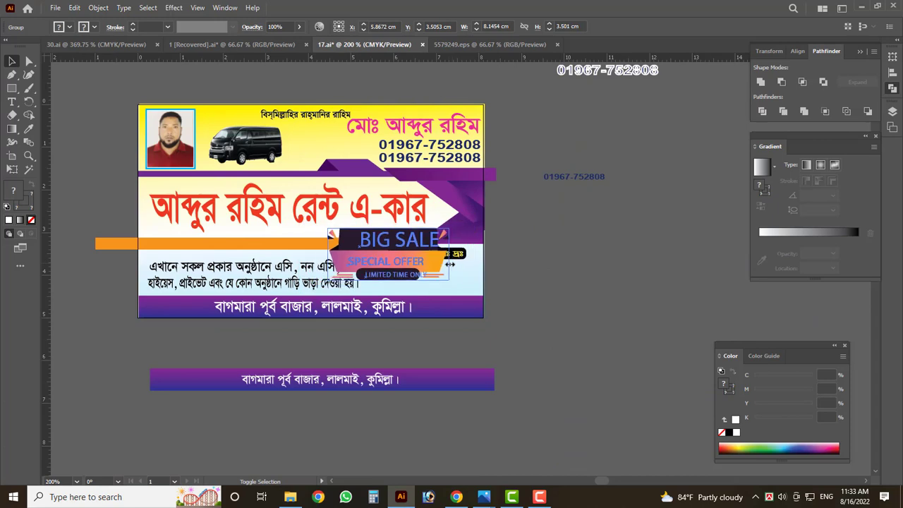
{"action": "scroll", "coordinate": [449, 264], "scroll_direction": "up", "scroll_amount": 3}
{"action": "left_click_drag", "start_coordinate": [630, 289], "coordinate": [480, 289]}
{"action": "scroll", "coordinate": [544, 286], "scroll_direction": "up", "scroll_amount": 3}
{"action": "mouse_move", "coordinate": [375, 320]}
{"action": "left_mouse_down"}
{"action": "mouse_move", "coordinate": [508, 320]}
{"action": "mouse_move", "coordinate": [518, 310]}
{"action": "left_mouse_up"}
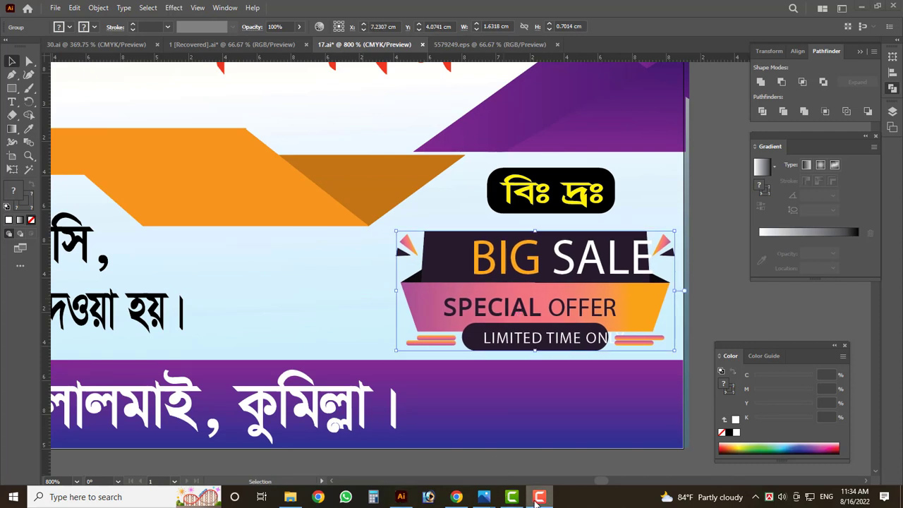
- Ungroup the banner and delete BIG SALE, SPECIAL OFFER and LIMITED TIME ON
{"action": "right_click", "coordinate": [508, 314]}
{"action": "left_click", "coordinate": [553, 185]}
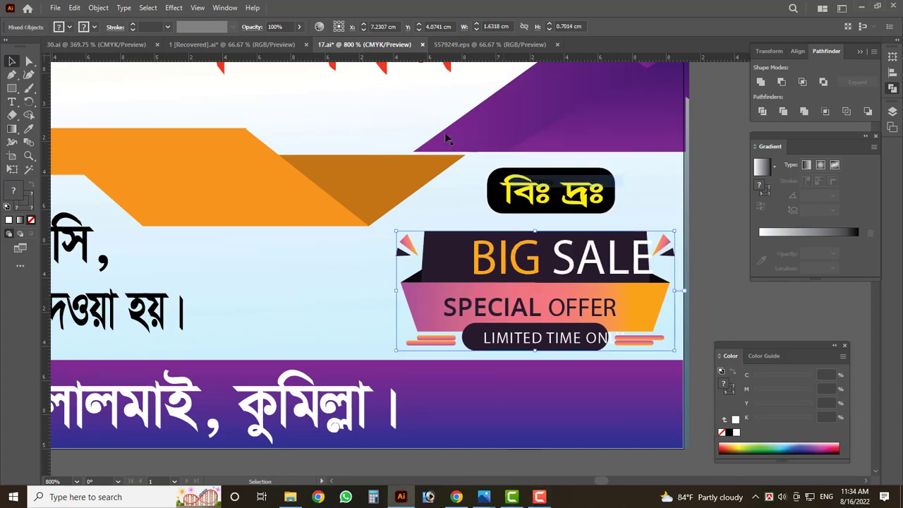
{"action": "left_click", "coordinate": [553, 203]}
{"action": "key", "text": "Delete"}
{"action": "left_click", "coordinate": [540, 305]}
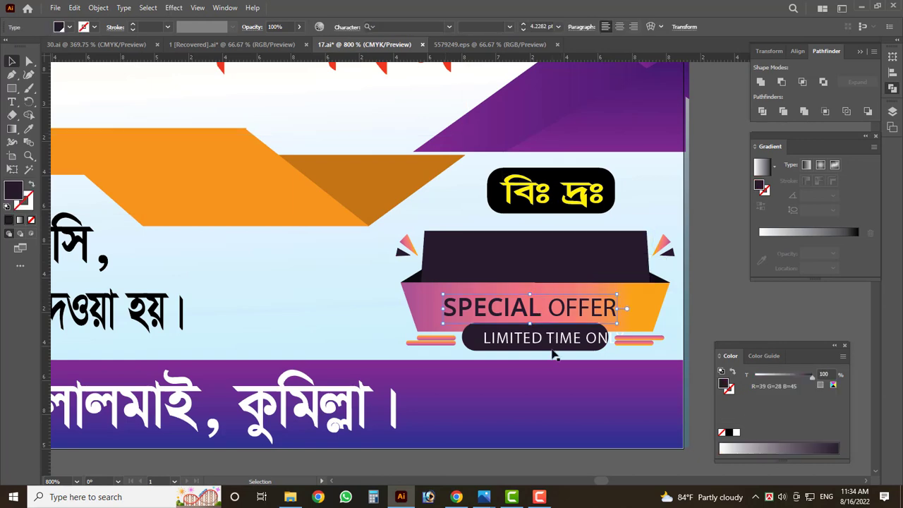
{"action": "key", "text": "Delete"}
{"action": "left_click", "coordinate": [547, 342]}
{"action": "key", "text": "Delete"}
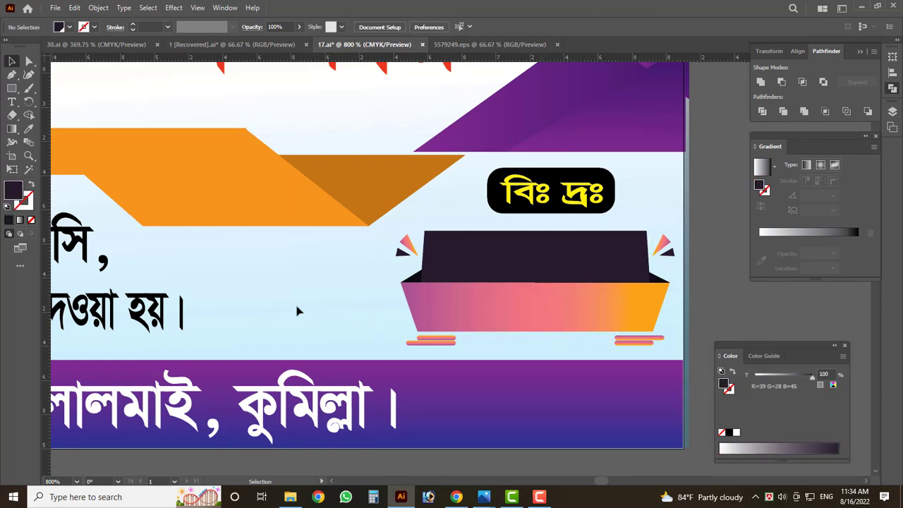
- Bring the off-card place-name text group near the ribbon and ungroup it
{"action": "scroll", "coordinate": [219, 304], "scroll_direction": "down", "scroll_amount": 2, "text": "alt"}
{"action": "scroll", "coordinate": [502, 279], "scroll_direction": "down", "scroll_amount": 1, "text": "alt"}
{"action": "scroll", "coordinate": [501, 279], "scroll_direction": "down", "scroll_amount": 2, "text": "alt"}
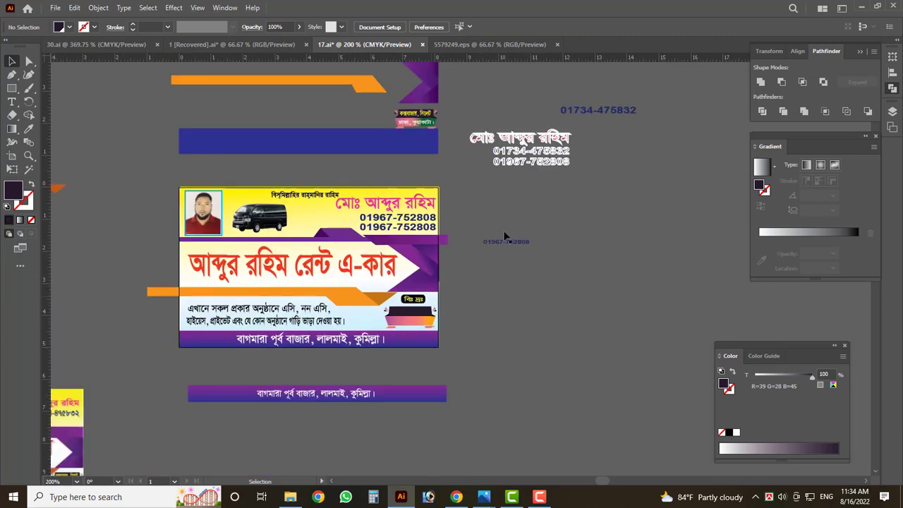
{"action": "left_click", "coordinate": [428, 127]}
{"action": "left_click_drag", "start_coordinate": [420, 120], "coordinate": [477, 332]}
{"action": "scroll", "coordinate": [477, 331], "scroll_direction": "up", "scroll_amount": 4, "text": "alt"}
{"action": "left_click_drag", "start_coordinate": [512, 302], "coordinate": [642, 232]}
{"action": "right_click", "coordinate": [586, 248]}
{"action": "left_click", "coordinate": [620, 344]}
- Place the ঢাকা, কুয়াকাটা। line on the ribbon's dark band, in front of the ribbon
{"action": "scroll", "coordinate": [649, 272], "scroll_direction": "down", "scroll_amount": 1, "text": "alt"}
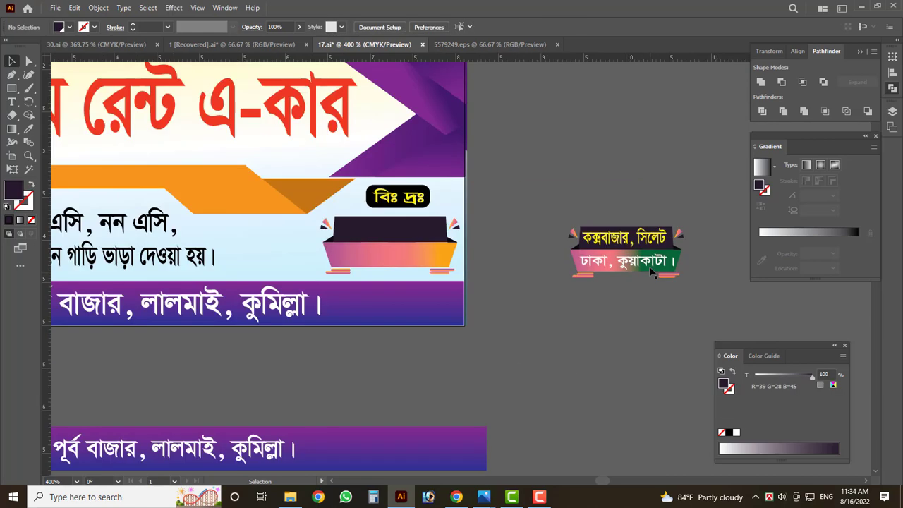
{"action": "mouse_move", "coordinate": [650, 272]}
{"action": "left_mouse_down"}
{"action": "mouse_move", "coordinate": [585, 347]}
{"action": "mouse_move", "coordinate": [437, 275]}
{"action": "left_mouse_up"}
{"action": "left_click", "coordinate": [387, 262]}
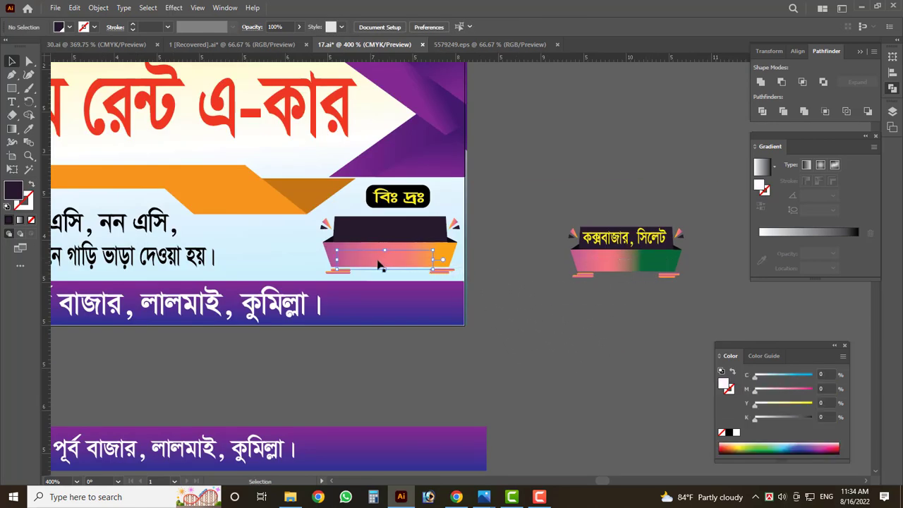
{"action": "key", "text": "ctrl+shift+bracketright"}
{"action": "scroll", "coordinate": [381, 304], "scroll_direction": "up", "scroll_amount": 1, "text": "alt"}
- Move the ribbon text up onto the dark band and select all of it for editing
{"action": "scroll", "coordinate": [374, 305], "scroll_direction": "up", "scroll_amount": 1, "text": "alt"}
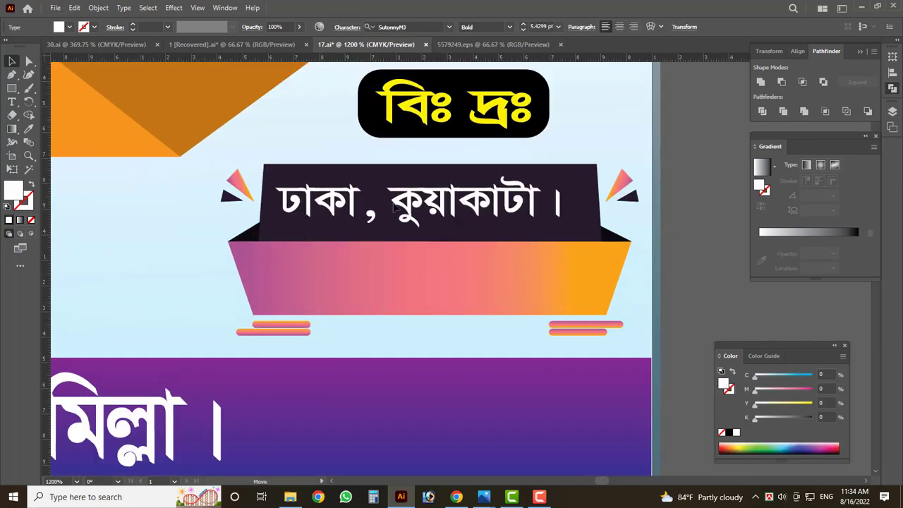
{"action": "left_click_drag", "start_coordinate": [375, 305], "coordinate": [398, 209]}
{"action": "key", "text": "t"}
{"action": "left_click", "coordinate": [398, 209]}
{"action": "key", "text": "ctrl+a"}
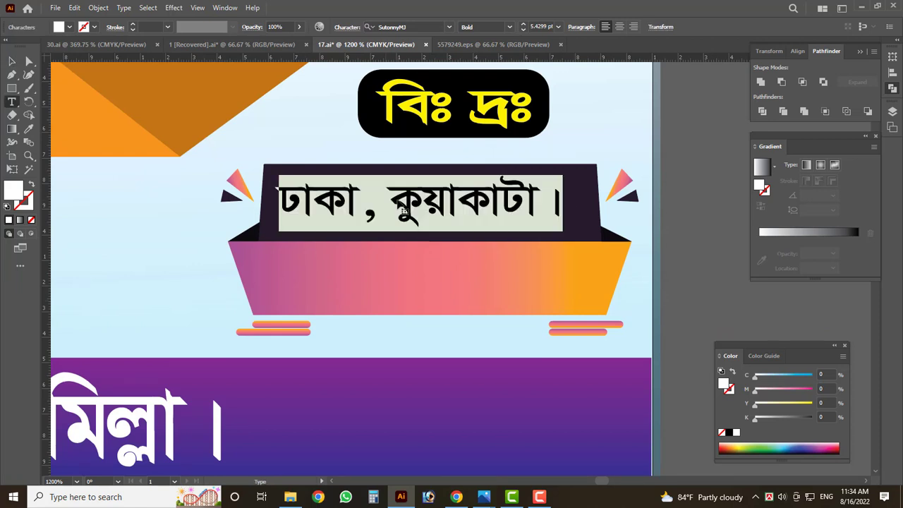
- Replace the dark band's text with the Bengali words 'বিদেশী যাত্রী'
{"action": "type", "text": "ফয"}
{"action": "key", "text": "BackSpace"}
{"action": "key", "text": "BackSpace"}
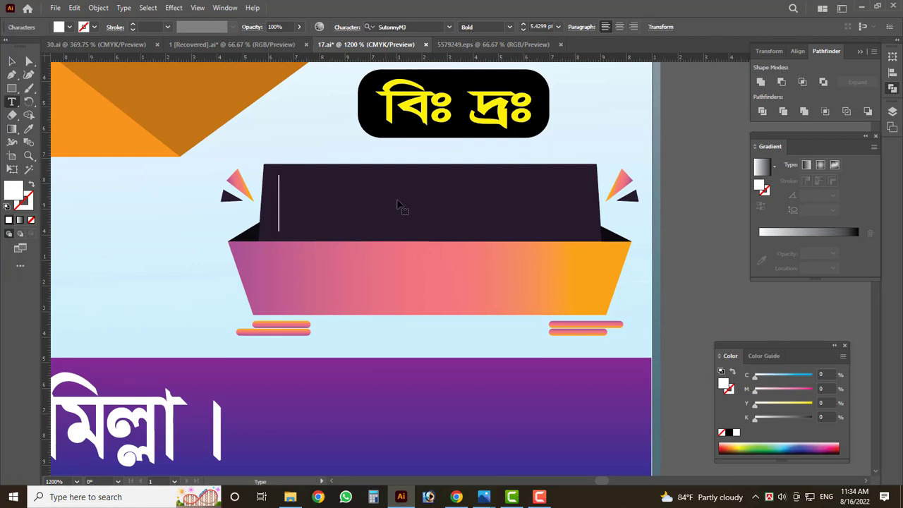
{"action": "type", "text": "ফযপ"}
{"action": "key", "text": "BackSpace"}
{"action": "key", "text": "BackSpace"}
{"action": "key", "text": "BackSpace"}
{"action": "type", "text": "বিতেশ"}
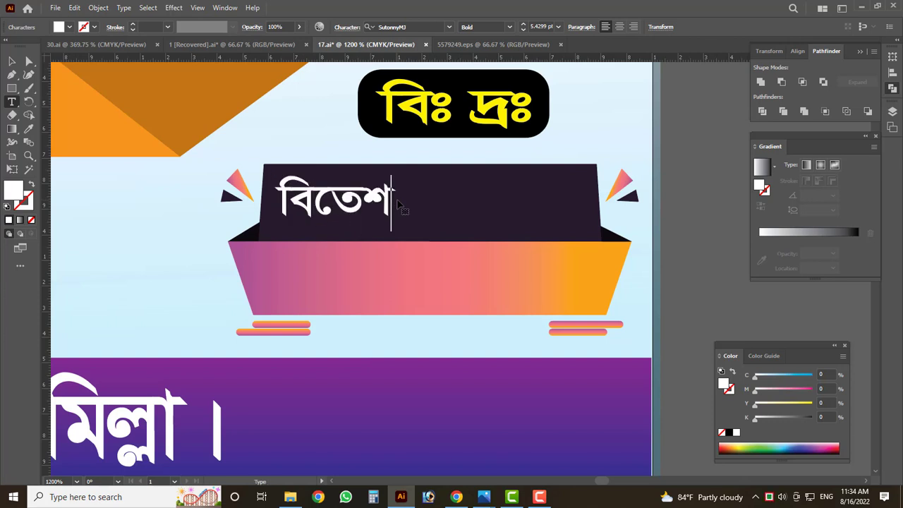
{"action": "key", "text": "BackSpace"}
{"action": "key", "text": "BackSpace"}
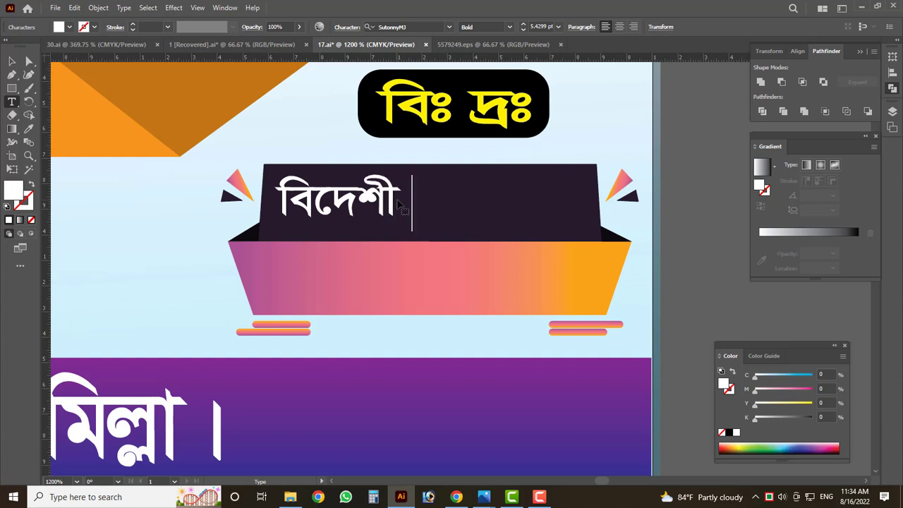
{"action": "type", "text": "যাত্রি"}
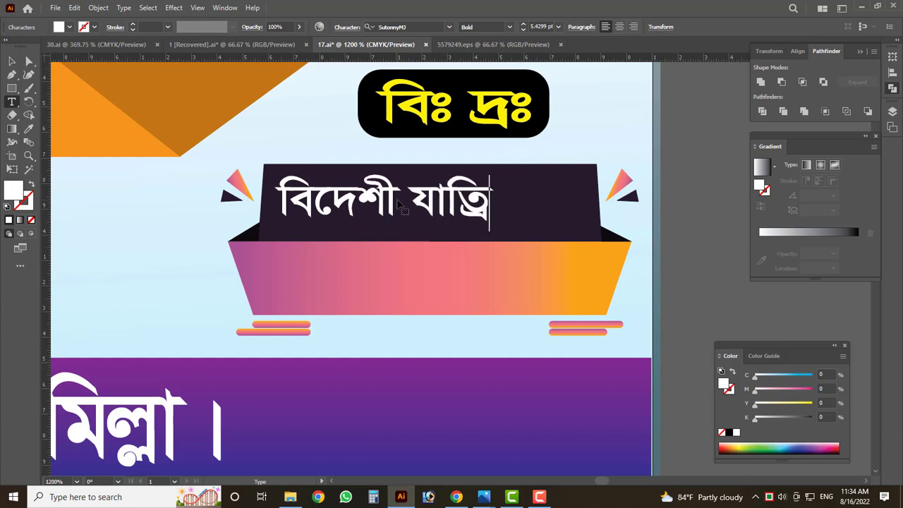
{"action": "key", "text": "BackSpace"}
{"action": "key", "text": "BackSpace"}
{"action": "key", "text": "BackSpace"}
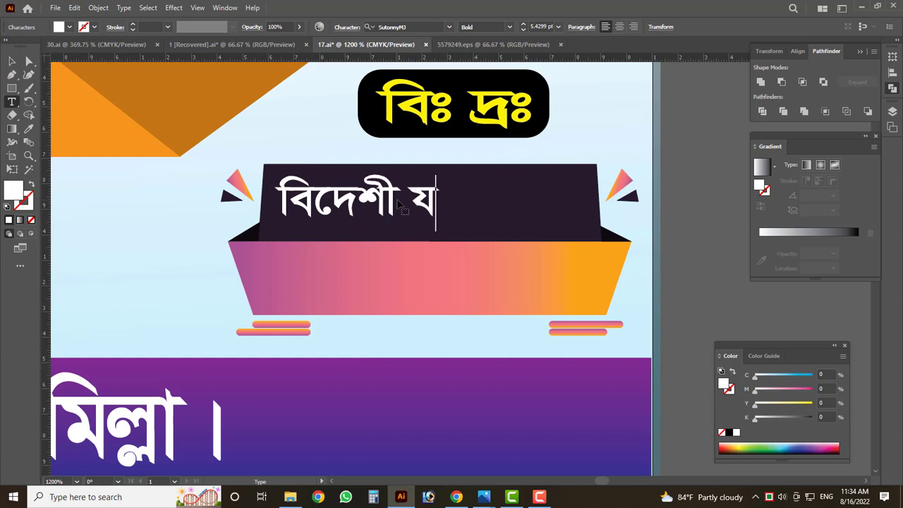
{"action": "type", "text": "াত্রী "}
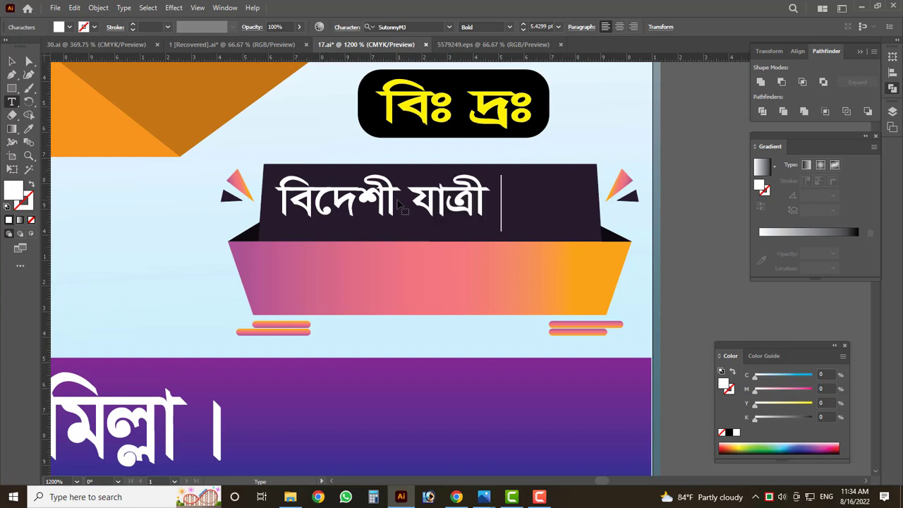
{"action": "type", "text": "আ"}
{"action": "key", "text": "BackSpace"}
{"action": "key", "text": "Escape"}
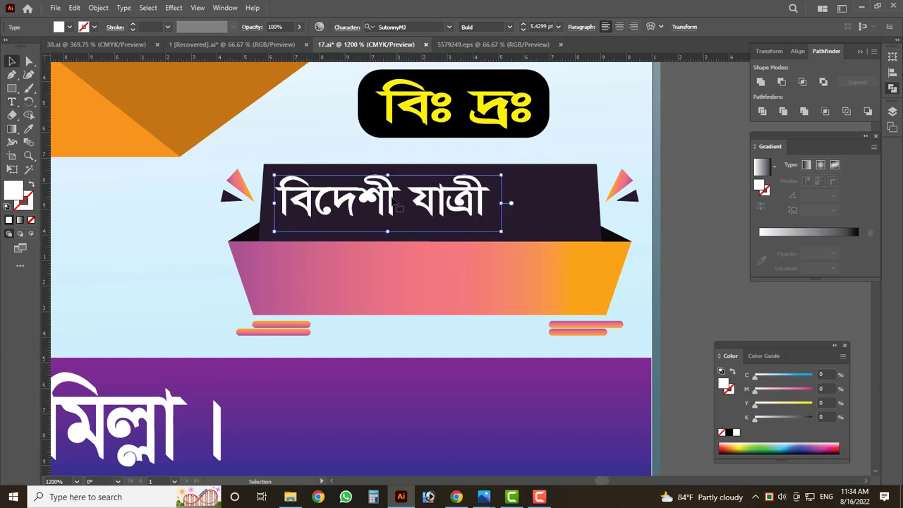
- Duplicate the text onto the lower band as 'আনা নেওয়া করা হয়' and enlarge both lines to fill their bands
{"action": "mouse_move", "coordinate": [395, 203]}
{"action": "left_mouse_down"}
{"action": "mouse_move", "coordinate": [438, 205]}
{"action": "mouse_move", "coordinate": [437, 281]}
{"action": "left_mouse_up"}
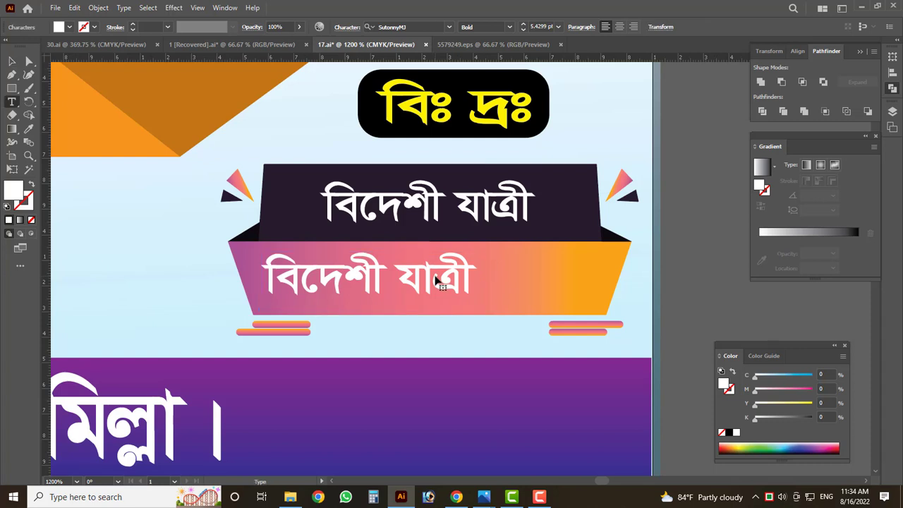
{"action": "key", "text": "ctrl+a"}
{"action": "type", "text": "আ"}
{"action": "type", "text": " ে"}
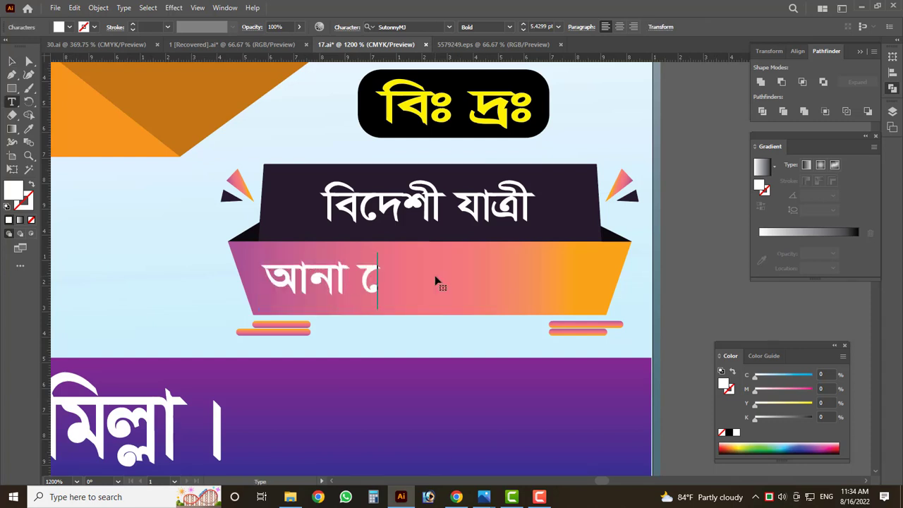
{"action": "type", "text": "নওয়া"}
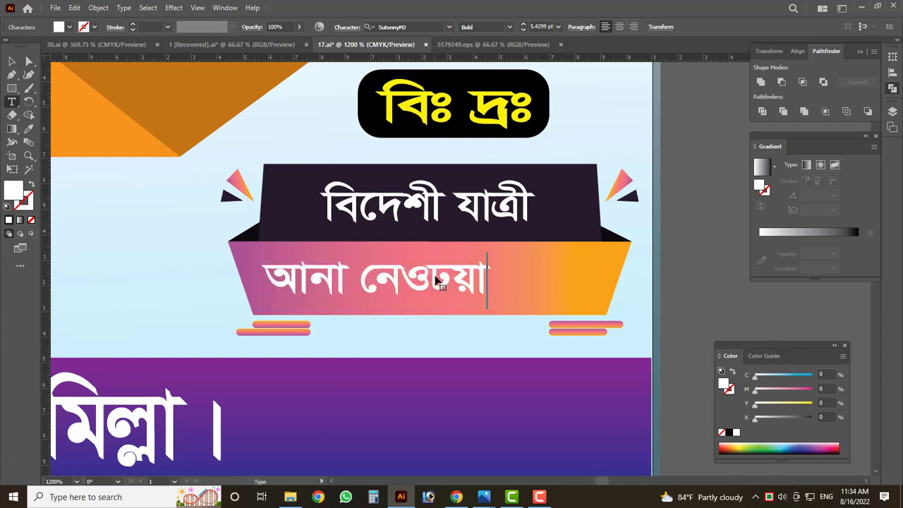
{"action": "key", "text": "BackSpace"}
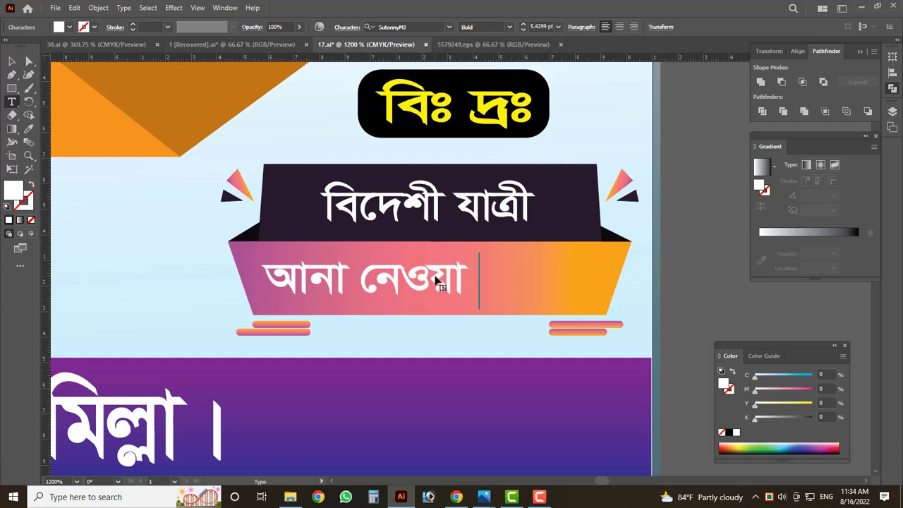
{"action": "type", "text": "করা হয়"}
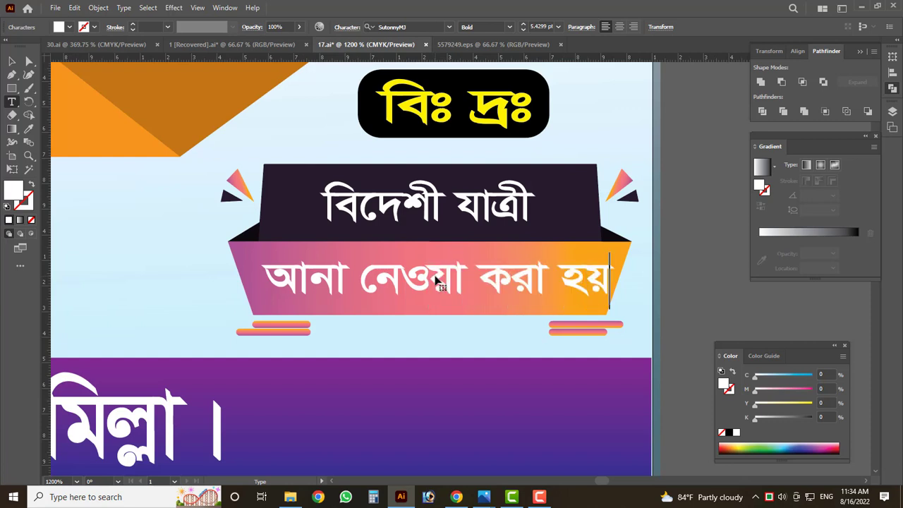
{"action": "key", "text": "Escape"}
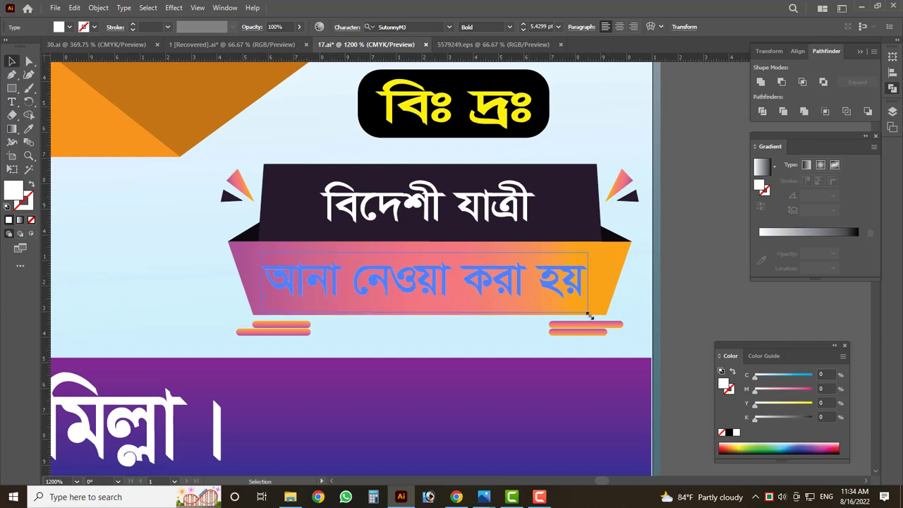
{"action": "left_click_drag", "start_coordinate": [611, 309], "coordinate": [598, 321]}
{"action": "mouse_move", "coordinate": [536, 235]}
{"action": "left_mouse_down"}
{"action": "mouse_move", "coordinate": [528, 239]}
{"action": "mouse_move", "coordinate": [579, 242]}
{"action": "left_mouse_up"}
{"action": "scroll", "coordinate": [389, 203], "scroll_direction": "down", "scroll_amount": 2}
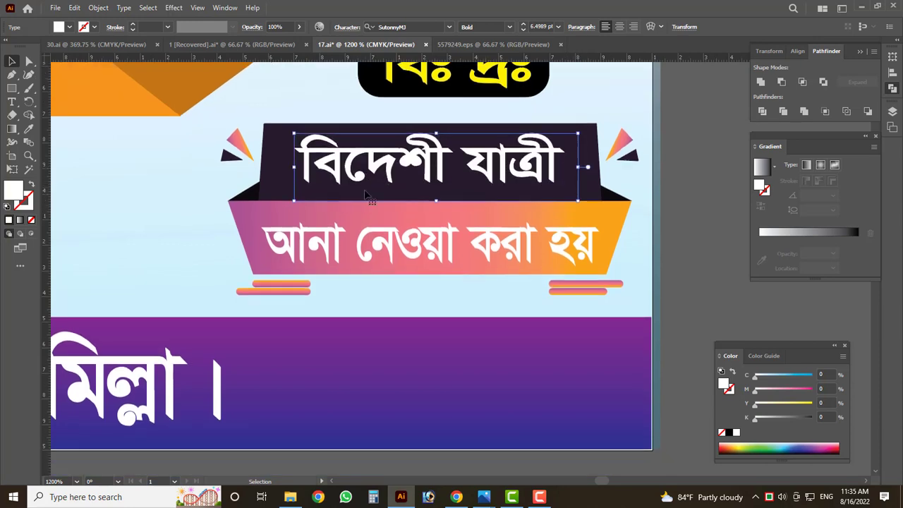
{"action": "scroll", "coordinate": [503, 273], "scroll_direction": "up", "scroll_amount": 2}
{"action": "scroll", "coordinate": [496, 236], "scroll_direction": "down", "scroll_amount": 2}
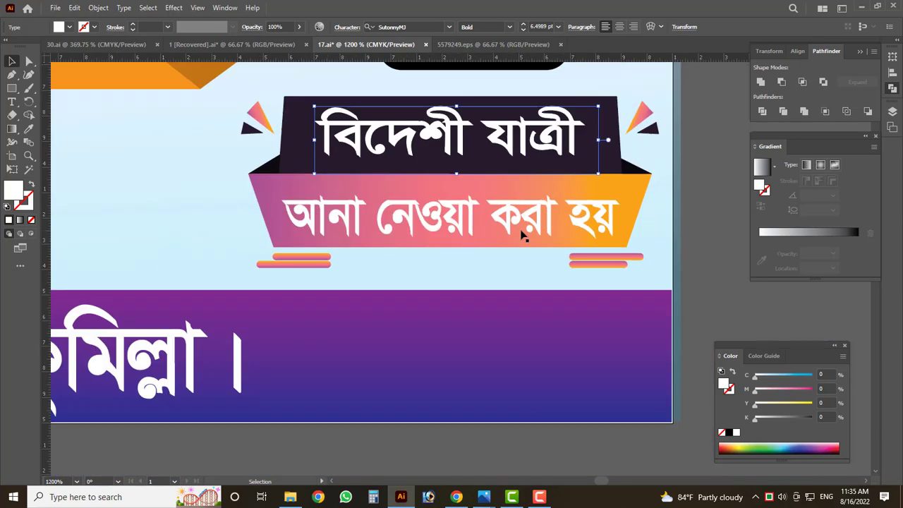
{"action": "left_click", "coordinate": [428, 214]}
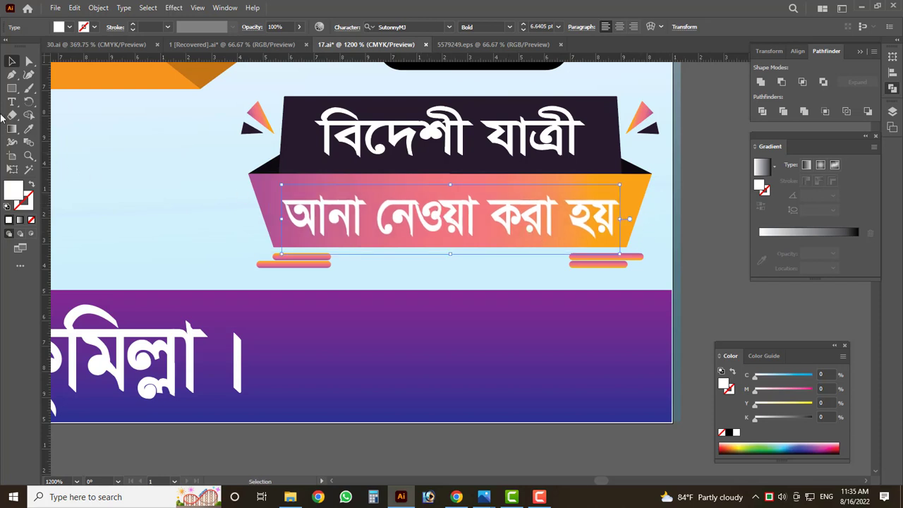
{"action": "left_click", "coordinate": [266, 187]}
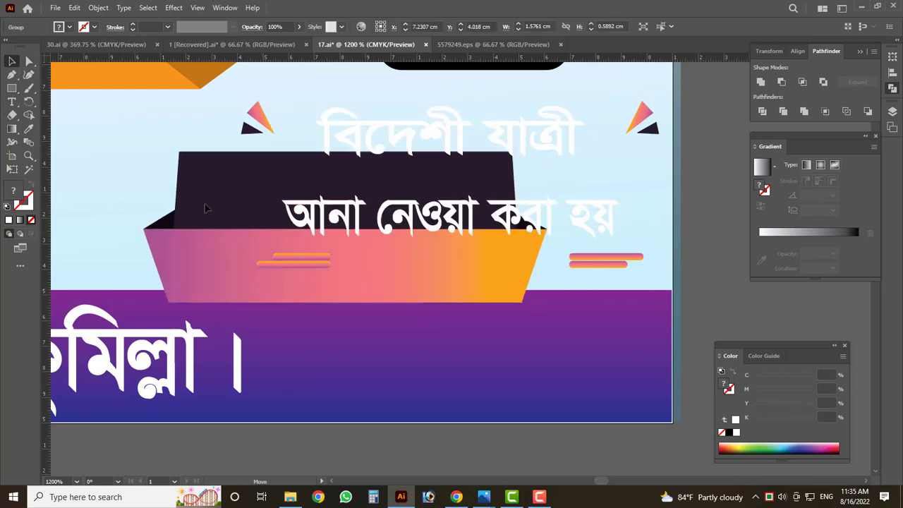
{"action": "key", "text": "v"}
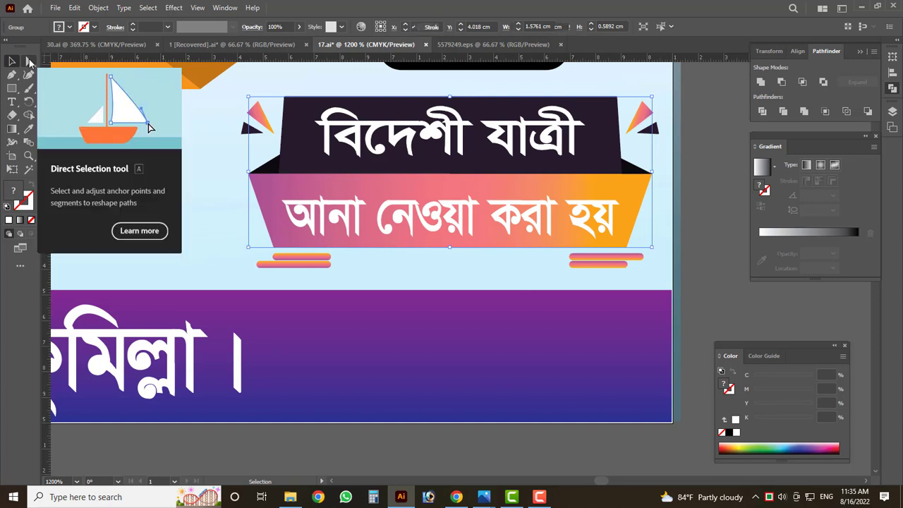
{"action": "left_click", "coordinate": [28, 62]}
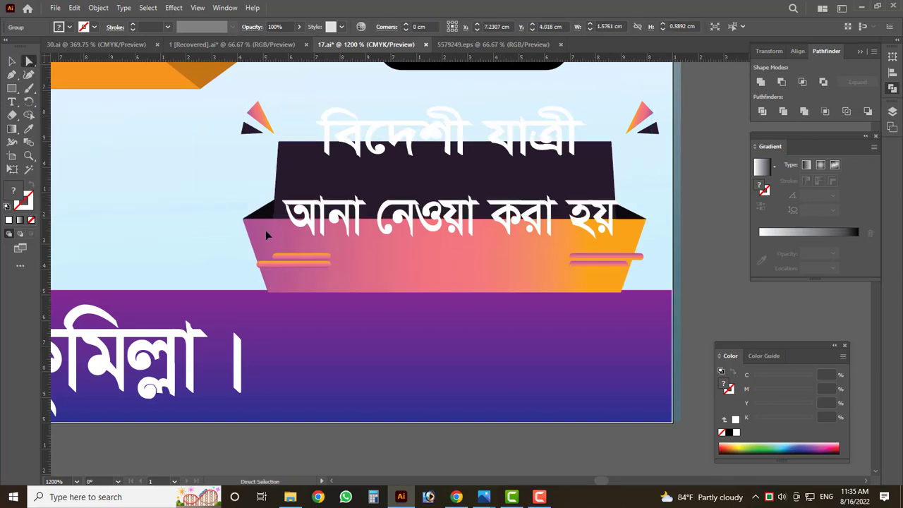
{"action": "left_click", "coordinate": [261, 230]}
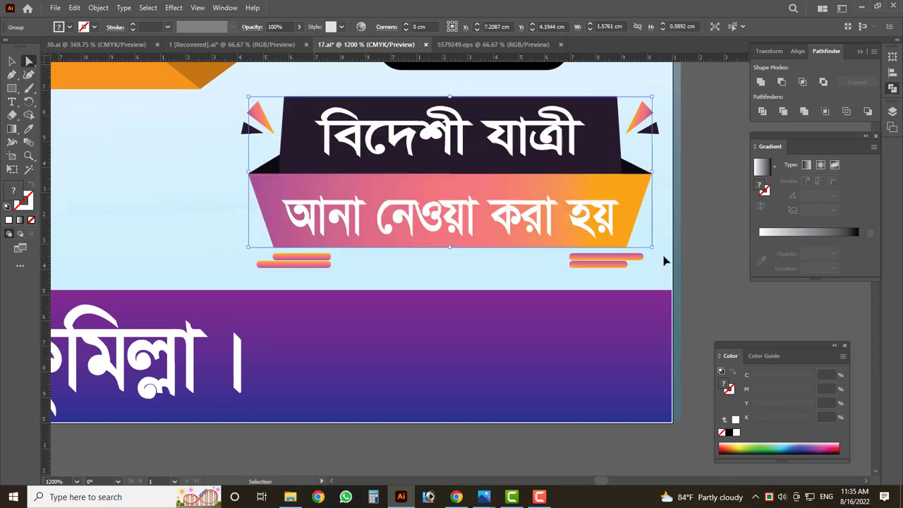
{"action": "left_click", "coordinate": [643, 189]}
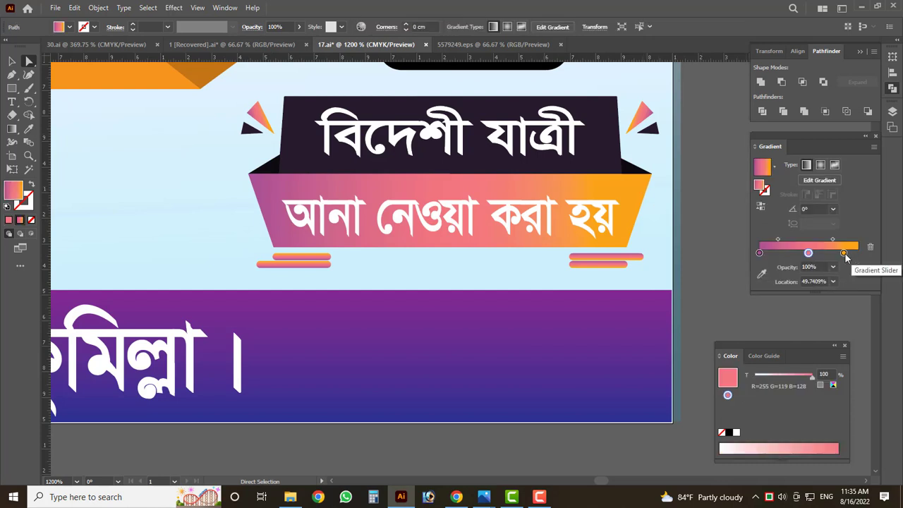
- Change the gradient's right (orange) stop to green
{"action": "left_click", "coordinate": [844, 253]}
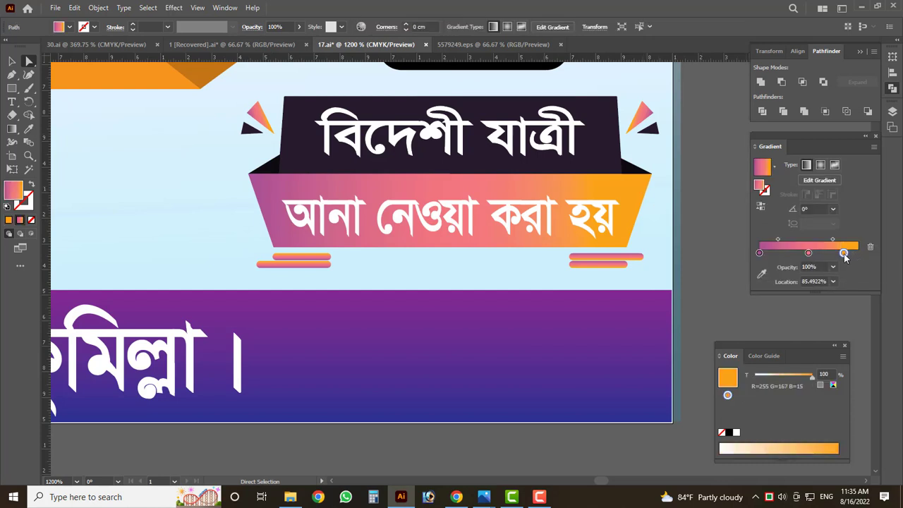
{"action": "double_click", "coordinate": [844, 254]}
{"action": "left_click", "coordinate": [761, 289]}
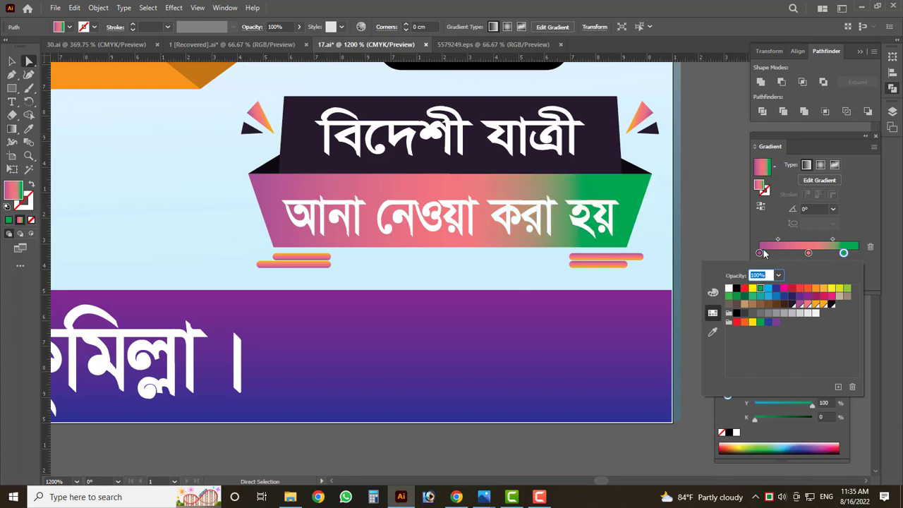
{"action": "left_click", "coordinate": [867, 254]}
{"action": "left_click", "coordinate": [875, 249]}
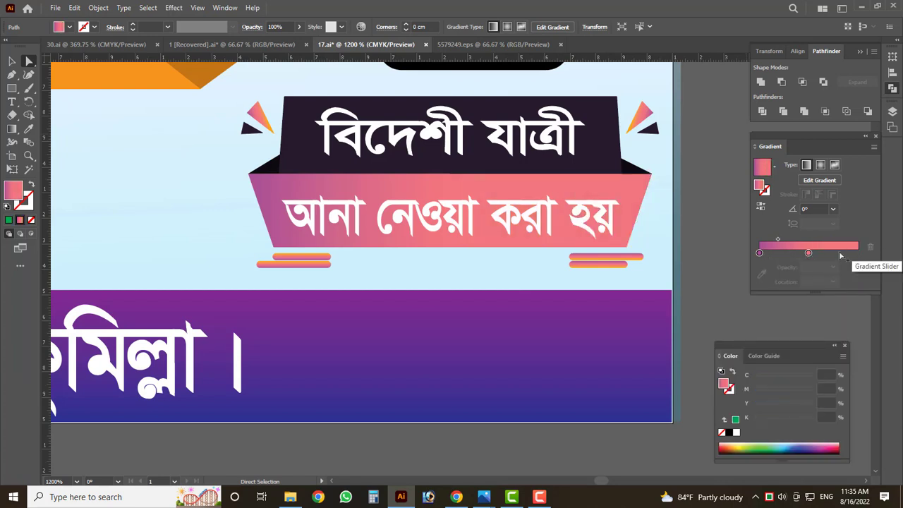
{"action": "left_click", "coordinate": [843, 253]}
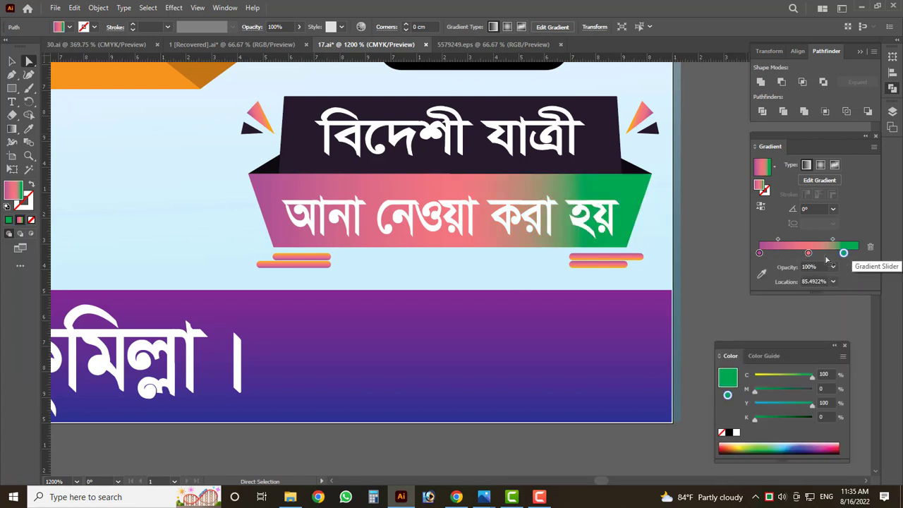
- Delete the middle pink gradient stop and make the left stop dark blue
{"action": "left_click", "coordinate": [809, 253]}
{"action": "left_click", "coordinate": [872, 248]}
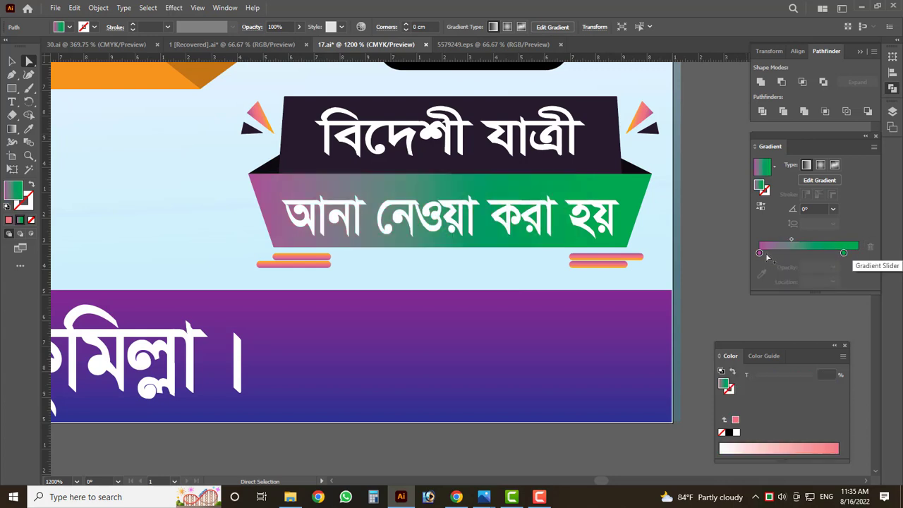
{"action": "left_click", "coordinate": [759, 253]}
{"action": "double_click", "coordinate": [759, 254]}
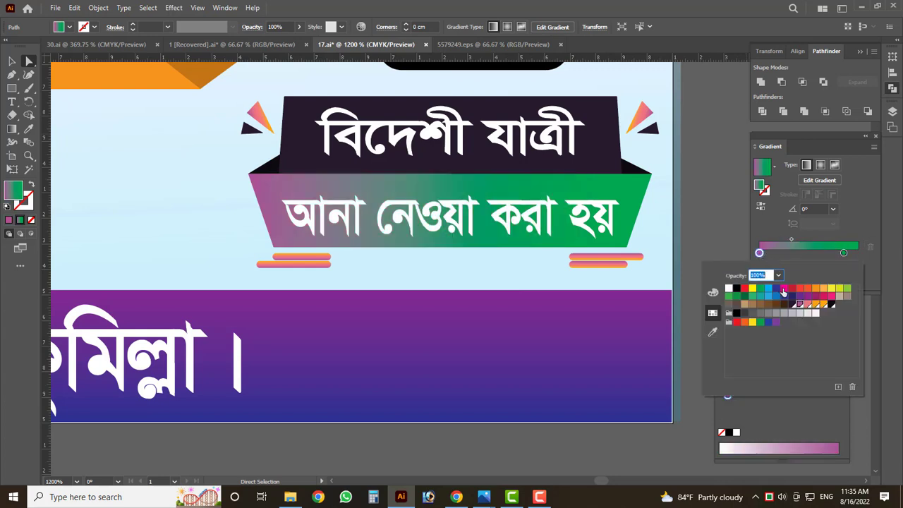
{"action": "left_click", "coordinate": [784, 288]}
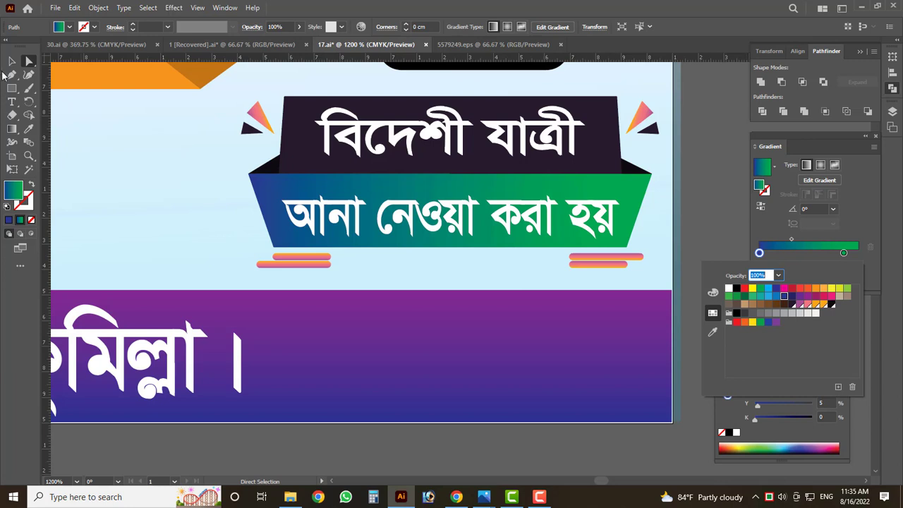
{"action": "left_click", "coordinate": [10, 63]}
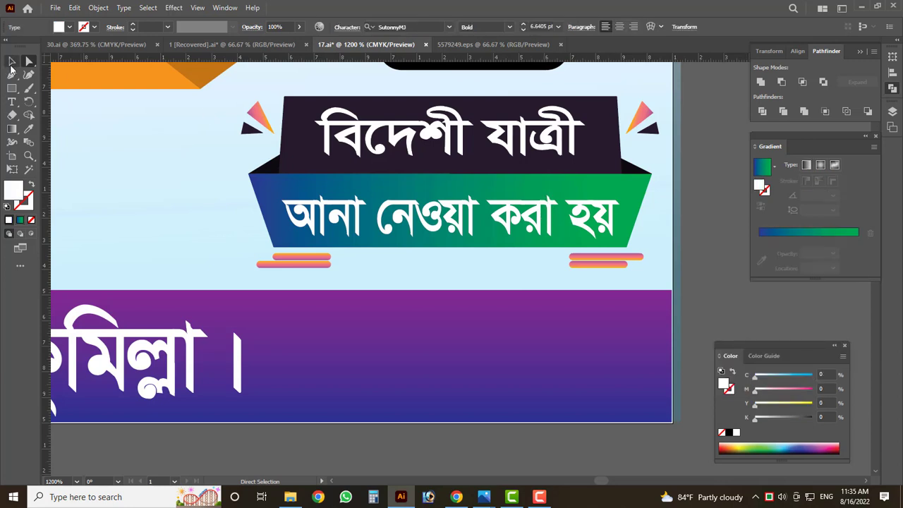
- Nudge the 'আনা নেওয়া করা হয়' text slightly up and left on the band
{"action": "left_click", "coordinate": [421, 258]}
{"action": "left_click_drag", "start_coordinate": [464, 230], "coordinate": [459, 226]}
{"action": "left_click", "coordinate": [459, 226]}
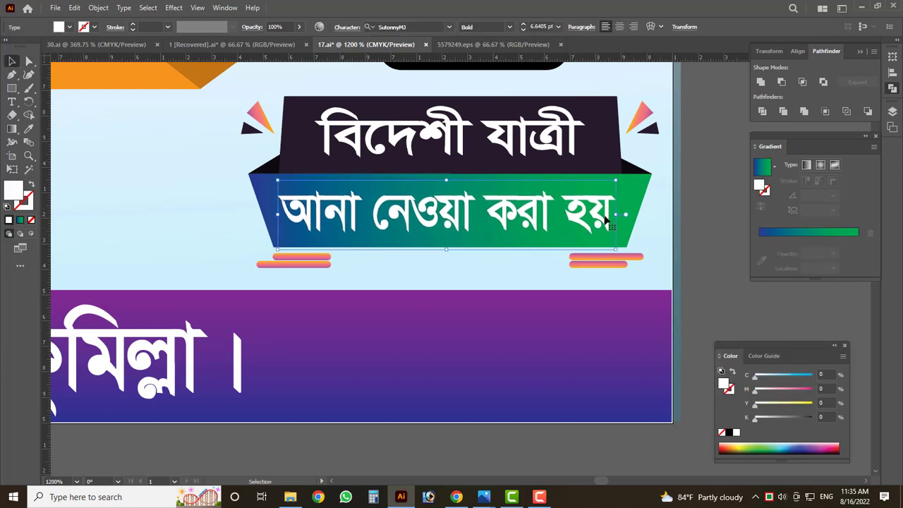
{"action": "key", "text": "ctrl+minus"}
{"action": "key", "text": "ctrl+minus"}
{"action": "key", "text": "ctrl+minus"}
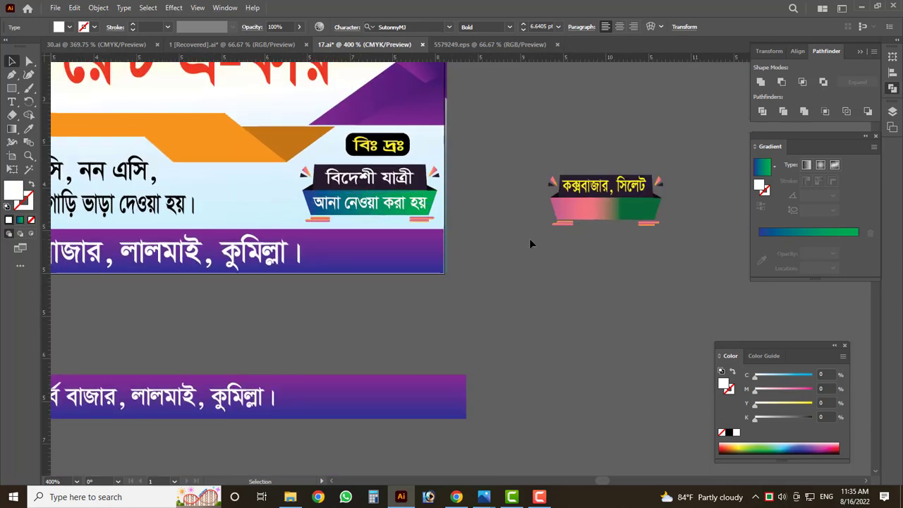
- Deselect everything, zoom out and hide the panels to view the whole card
{"action": "left_click", "coordinate": [530, 239]}
{"action": "key", "text": "ctrl+minus"}
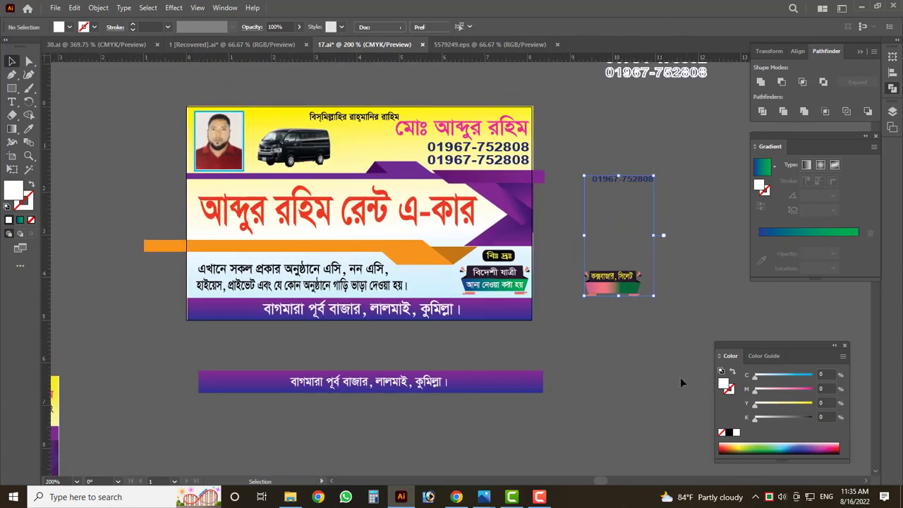
{"action": "scroll", "coordinate": [675, 369], "scroll_direction": "up", "scroll_amount": 2}
{"action": "scroll", "coordinate": [376, 270], "scroll_direction": "up", "scroll_amount": 2}
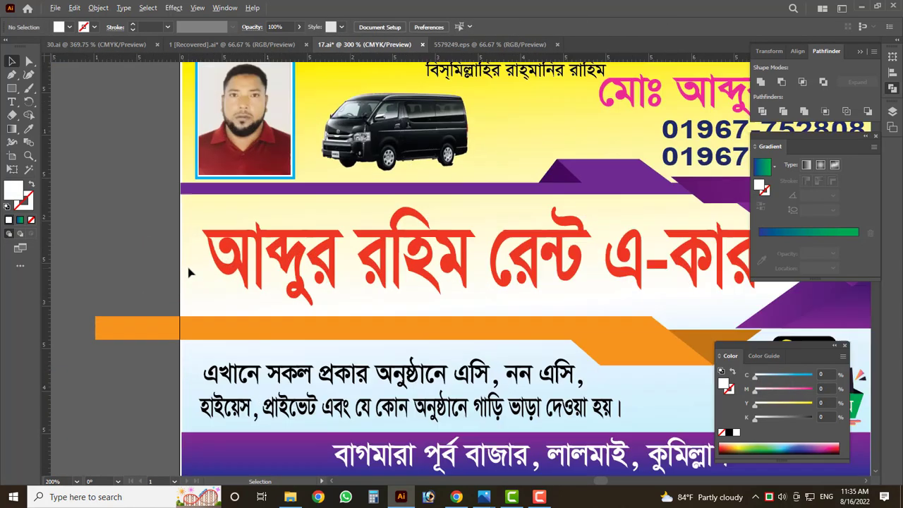
{"action": "scroll", "coordinate": [299, 256], "scroll_direction": "up", "scroll_amount": 2}
{"action": "scroll", "coordinate": [299, 256], "scroll_direction": "down", "scroll_amount": 3}
{"action": "key", "text": "Tab"}
{"action": "scroll", "coordinate": [409, 250], "scroll_direction": "up", "scroll_amount": 3}
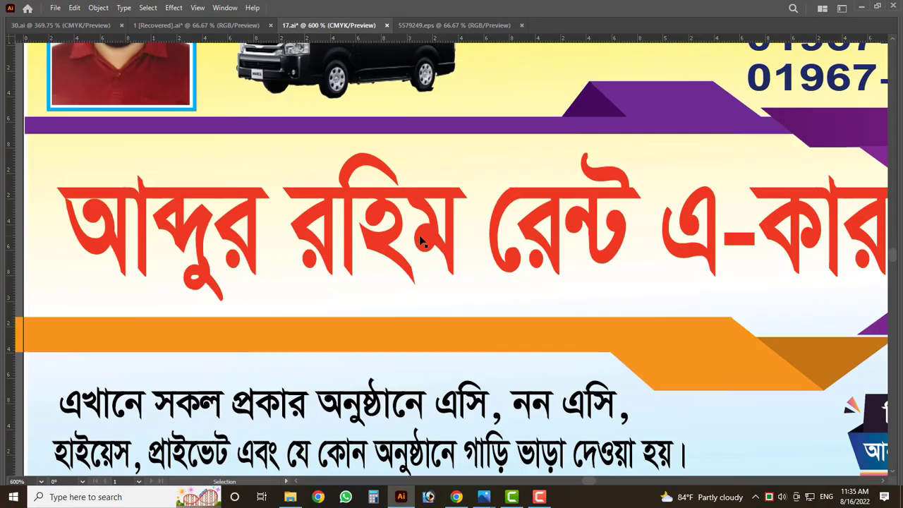
- Select the large red business-name title and copy it to the clipboard
{"action": "left_click", "coordinate": [303, 240]}
{"action": "scroll", "coordinate": [304, 240], "scroll_direction": "down", "scroll_amount": 1}
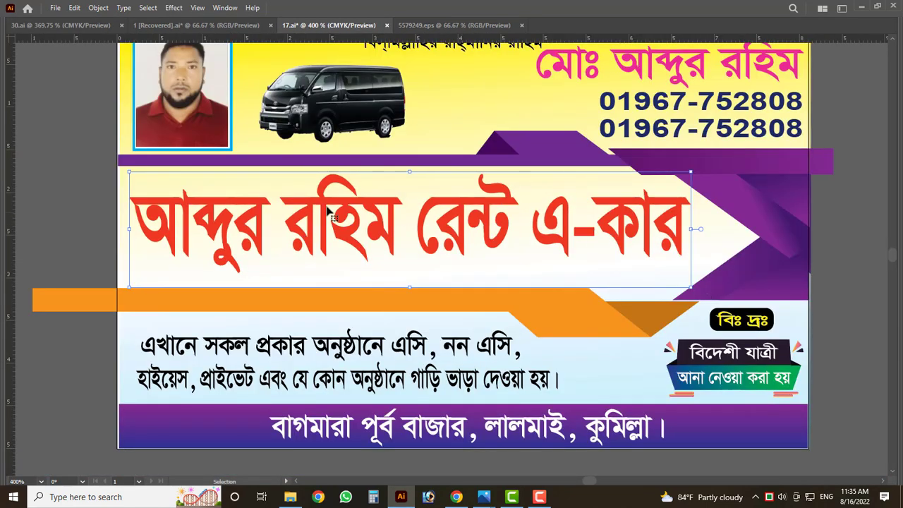
{"action": "left_click", "coordinate": [77, 7]}
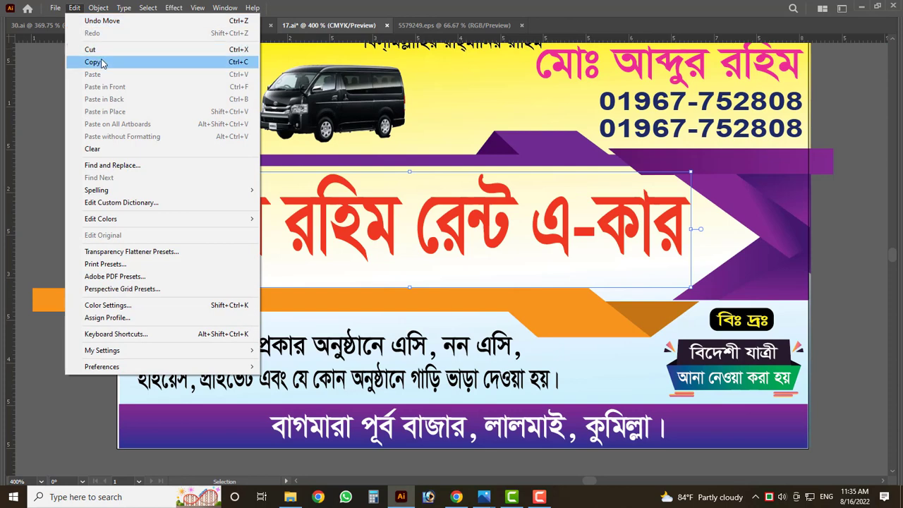
{"action": "left_click", "coordinate": [77, 62]}
{"action": "left_click", "coordinate": [74, 7]}
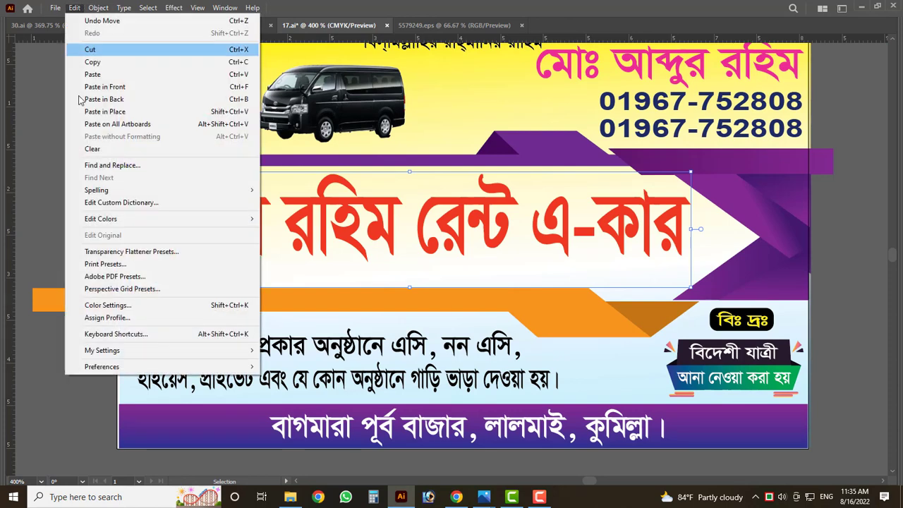
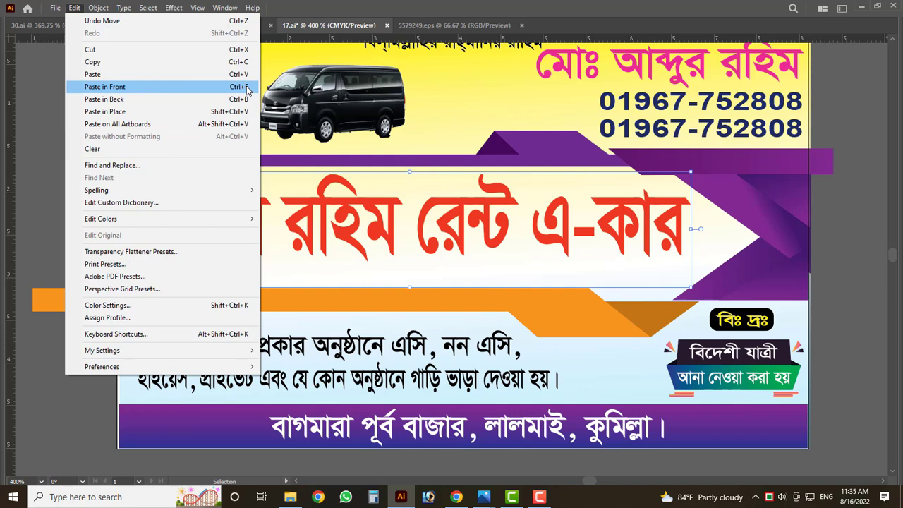
- Try moving a title copy over the orange band, undo it, and lock the title
{"action": "left_click", "coordinate": [247, 87]}
{"action": "left_click_drag", "start_coordinate": [453, 256], "coordinate": [570, 334]}
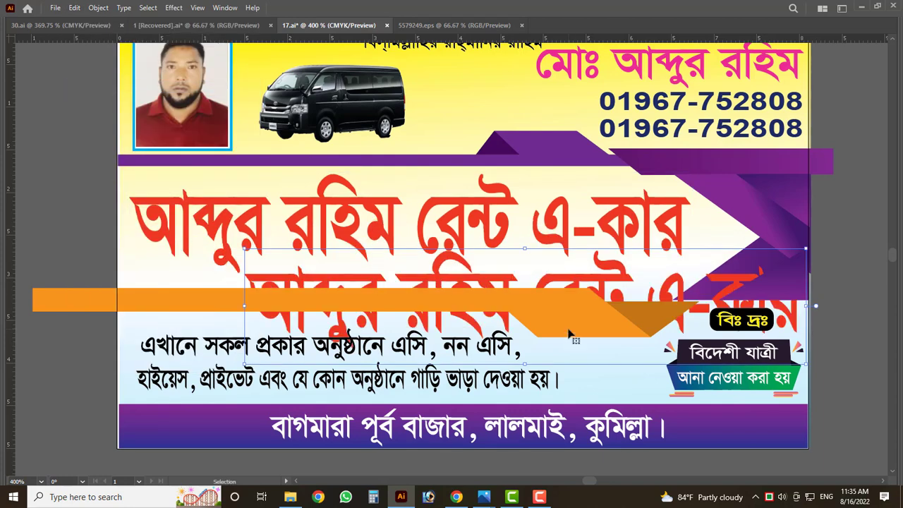
{"action": "key", "text": "ctrl+z"}
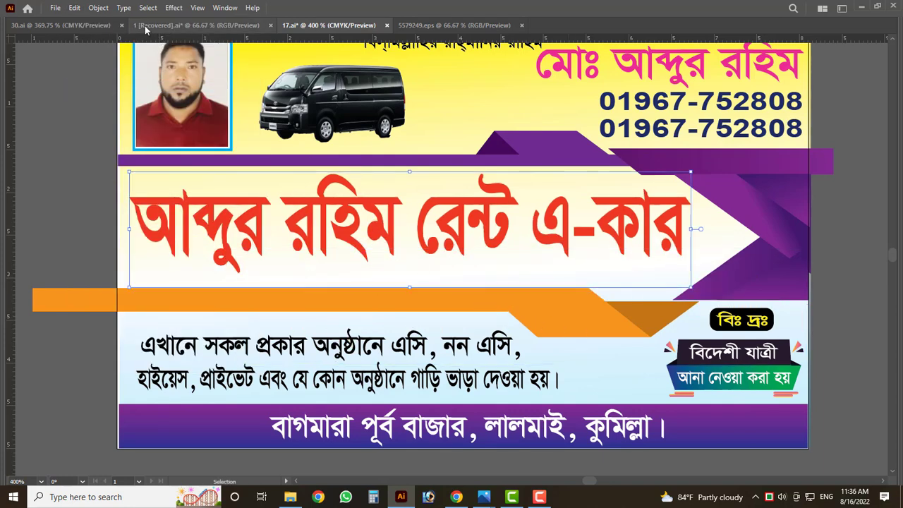
{"action": "left_click", "coordinate": [98, 8]}
{"action": "mouse_move", "coordinate": [112, 87]}
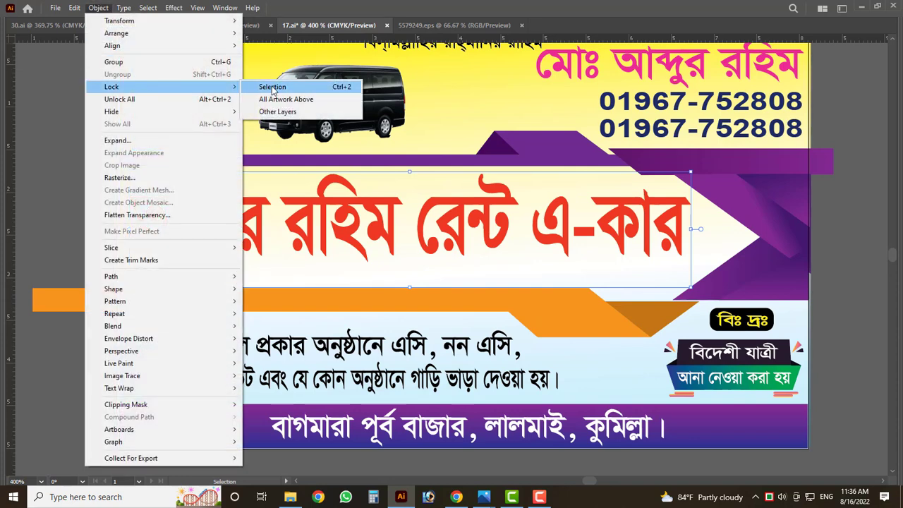
{"action": "left_click", "coordinate": [275, 87]}
{"action": "left_click_drag", "start_coordinate": [248, 219], "coordinate": [314, 277]}
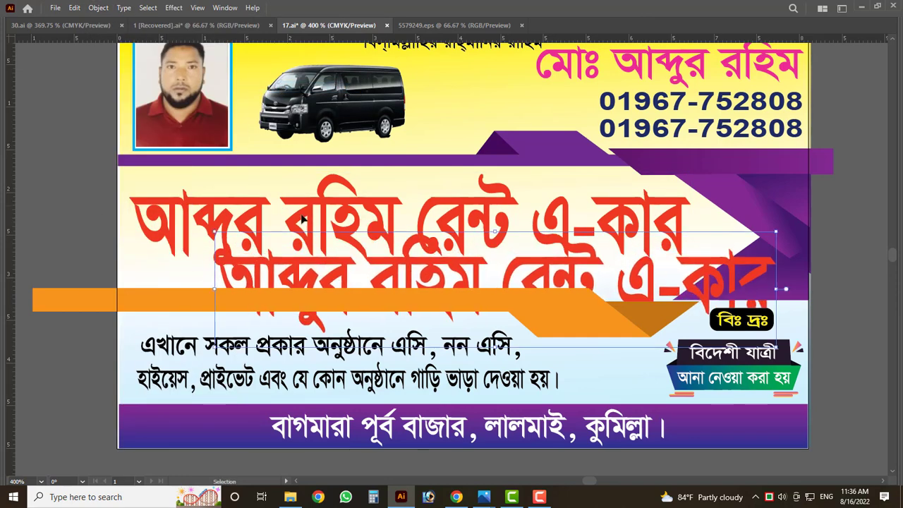
{"action": "key", "text": "Delete"}
{"action": "key", "text": "Tab"}
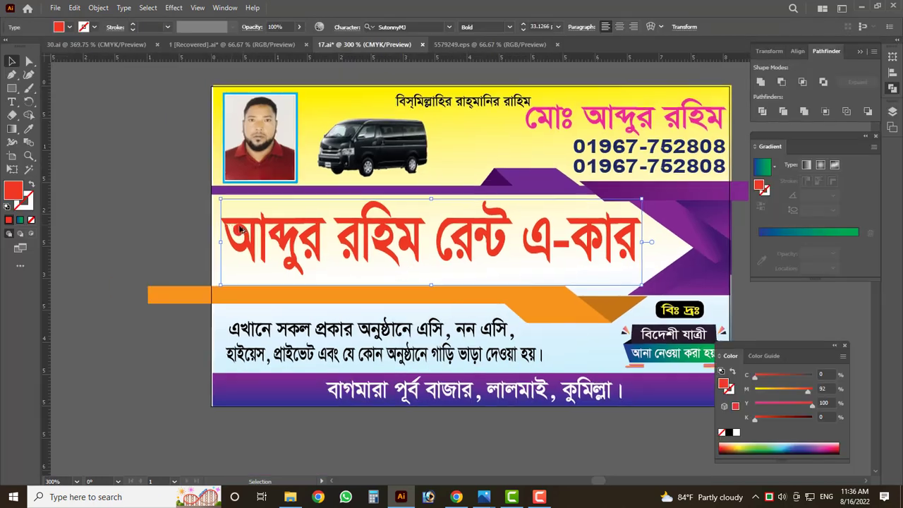
{"action": "scroll", "coordinate": [228, 228], "scroll_direction": "up", "scroll_amount": 2}
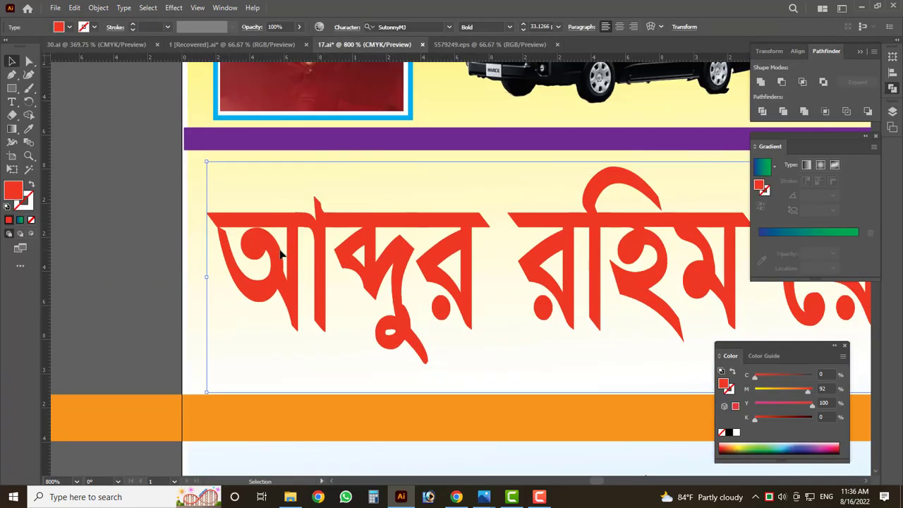
- Give the red headline a 1 pt white outline
{"action": "left_click", "coordinate": [133, 24]}
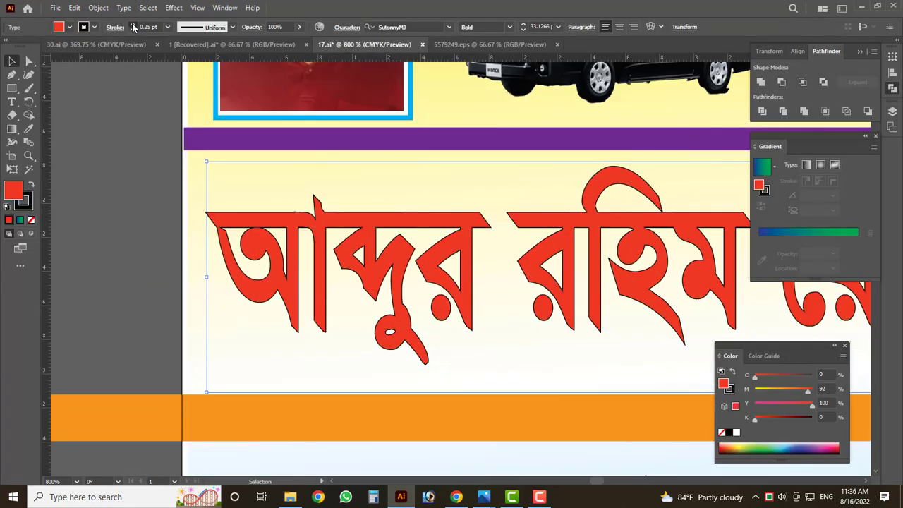
{"action": "left_click", "coordinate": [133, 24]}
{"action": "left_click", "coordinate": [132, 24]}
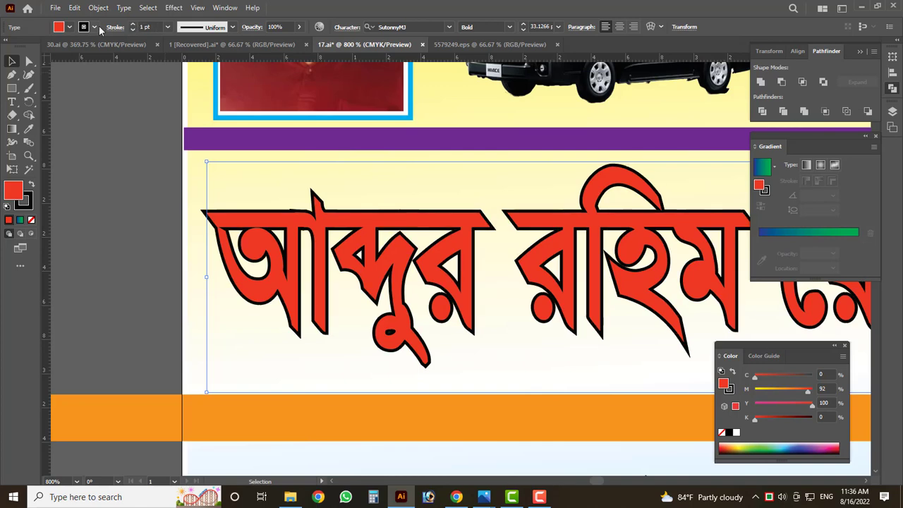
{"action": "left_click", "coordinate": [94, 27]}
{"action": "left_click", "coordinate": [22, 47]}
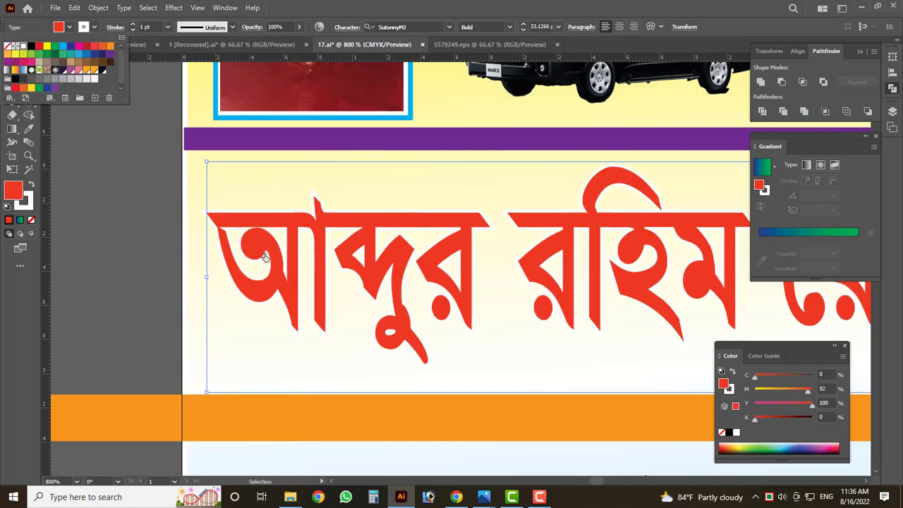
- Add a Stylize drop shadow with lowered opacity to the headline
{"action": "left_click", "coordinate": [174, 7]}
{"action": "mouse_move", "coordinate": [189, 135]}
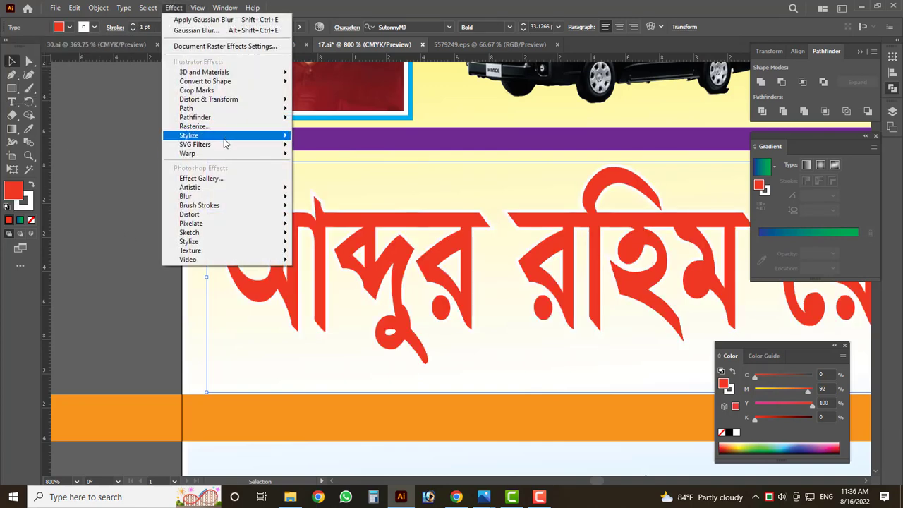
{"action": "left_click", "coordinate": [329, 137]}
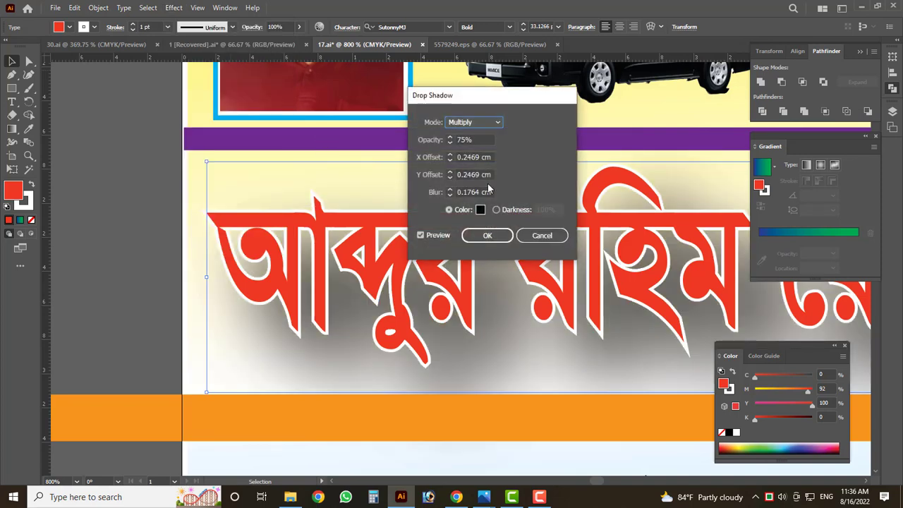
{"action": "left_click", "coordinate": [464, 140]}
{"action": "type", "text": "20"}
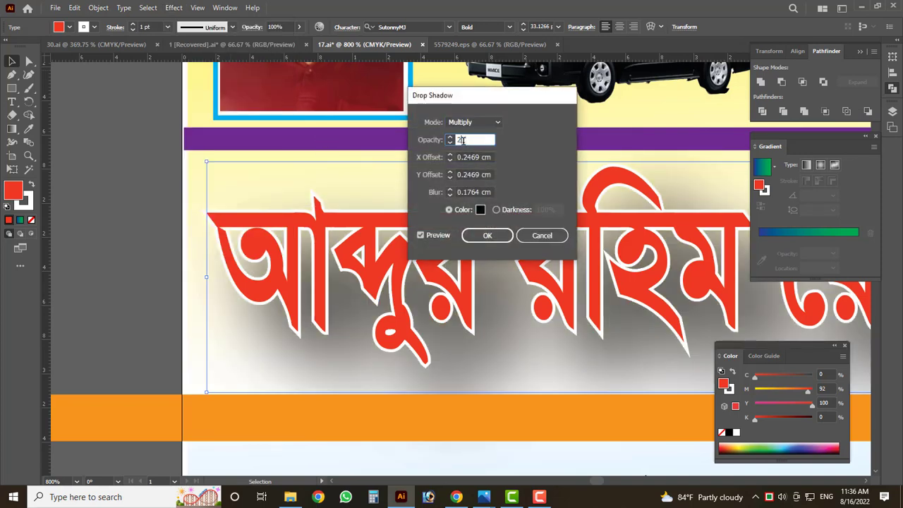
{"action": "key", "text": "Return"}
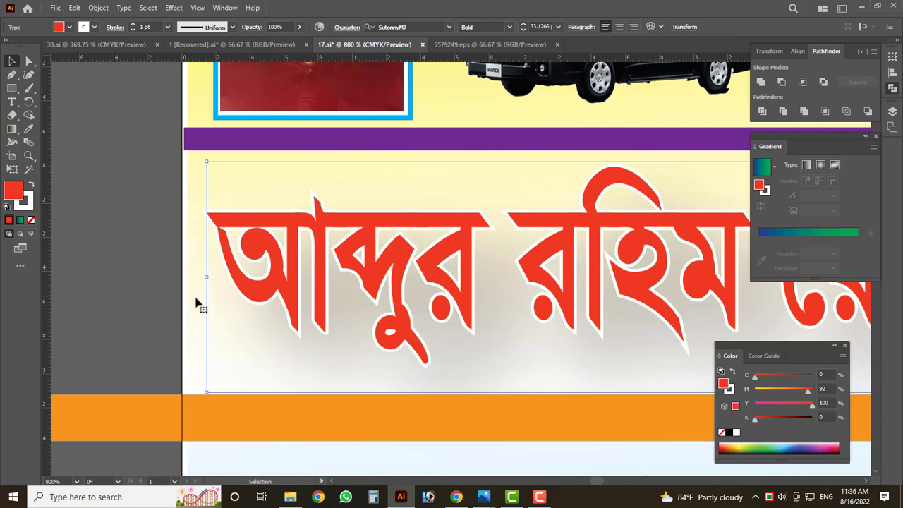
- Reselect the whole headline text object with the Selection tool
{"action": "scroll", "coordinate": [135, 287], "scroll_direction": "down", "scroll_amount": 1}
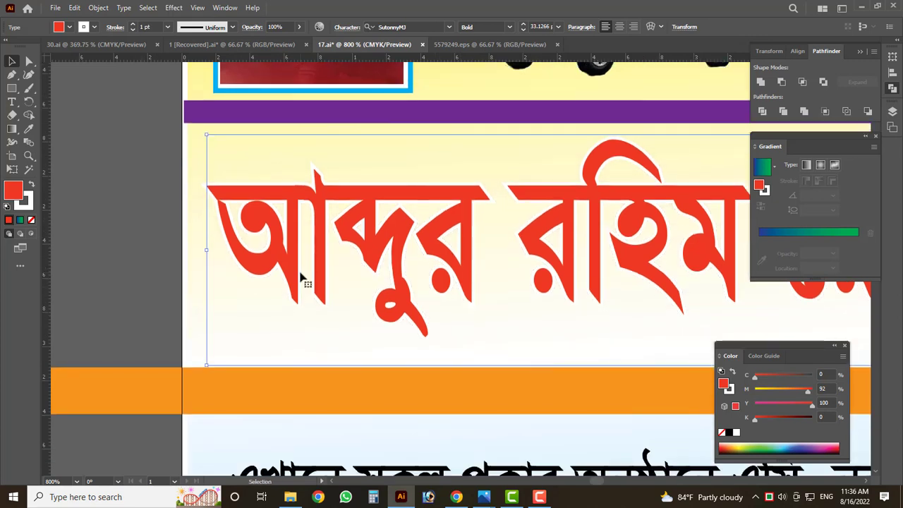
{"action": "left_click", "coordinate": [155, 115]}
{"action": "key", "text": "a"}
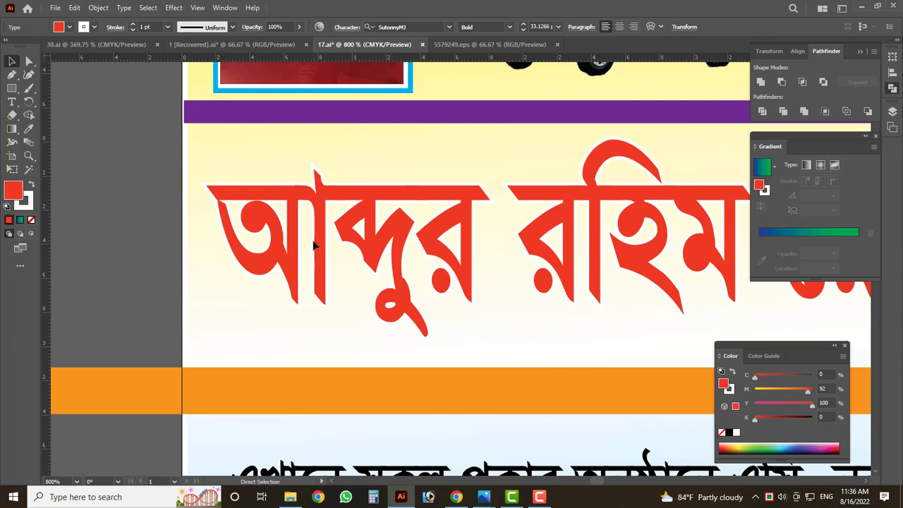
{"action": "left_click", "coordinate": [188, 252]}
{"action": "left_click", "coordinate": [278, 245]}
{"action": "key", "text": "v"}
{"action": "key", "text": "ctrl+shift+a"}
{"action": "left_click", "coordinate": [279, 247]}
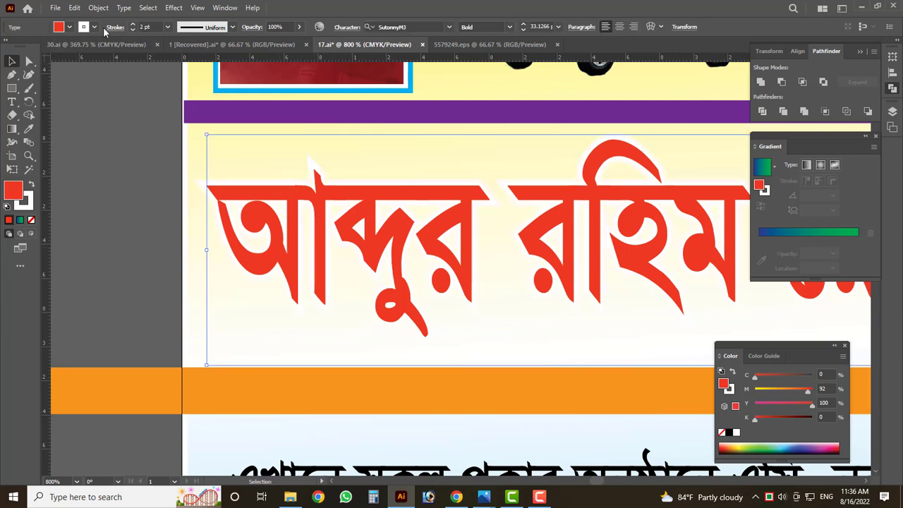
- Give the headline a black outline and lower its opacity to 31%
{"action": "left_click", "coordinate": [69, 26]}
{"action": "left_click", "coordinate": [31, 47]}
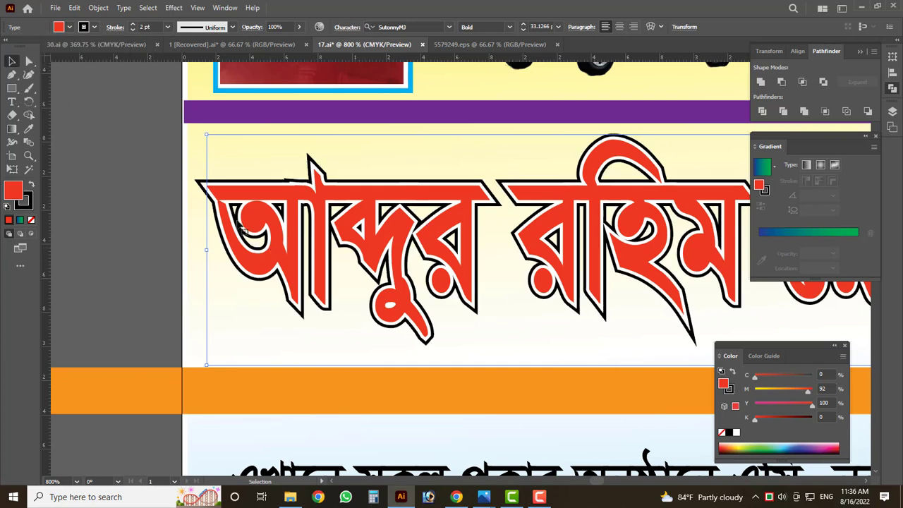
{"action": "left_click", "coordinate": [300, 26]}
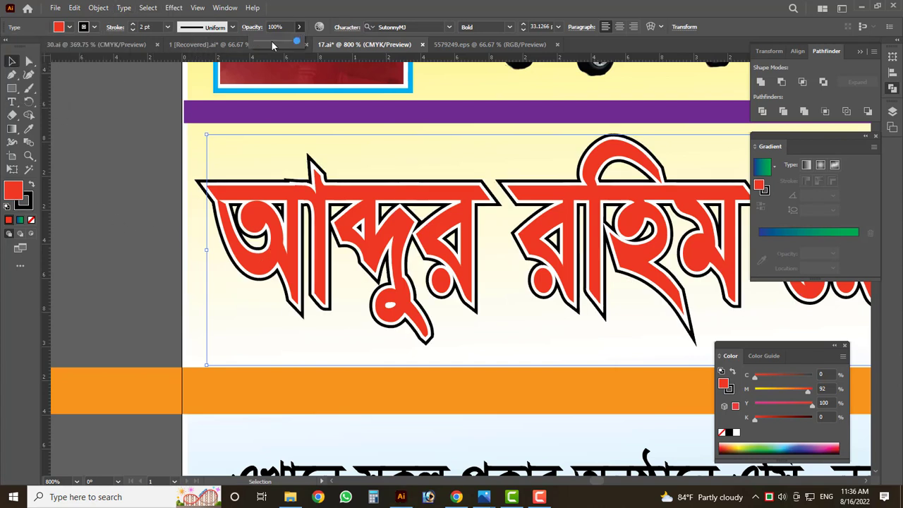
{"action": "left_click", "coordinate": [269, 41]}
{"action": "scroll", "coordinate": [434, 285], "scroll_direction": "up", "scroll_amount": 2}
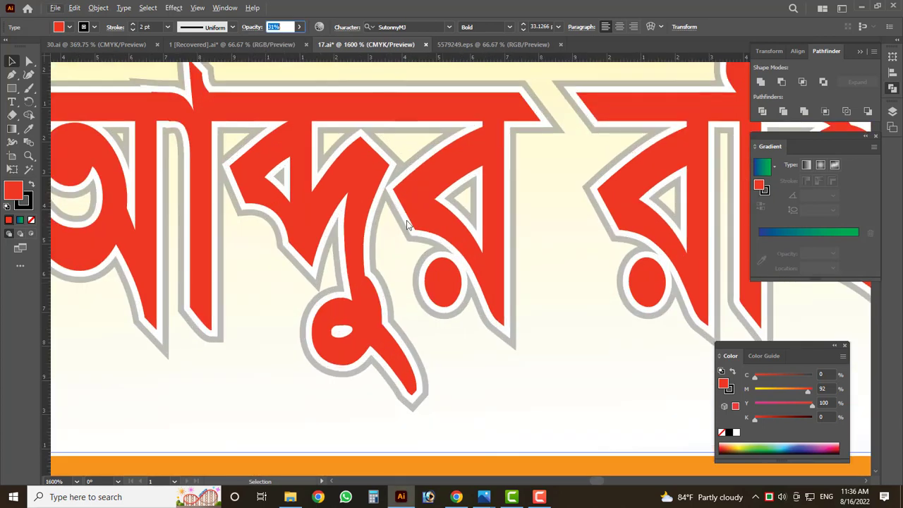
{"action": "scroll", "coordinate": [352, 260], "scroll_direction": "down", "scroll_amount": 1}
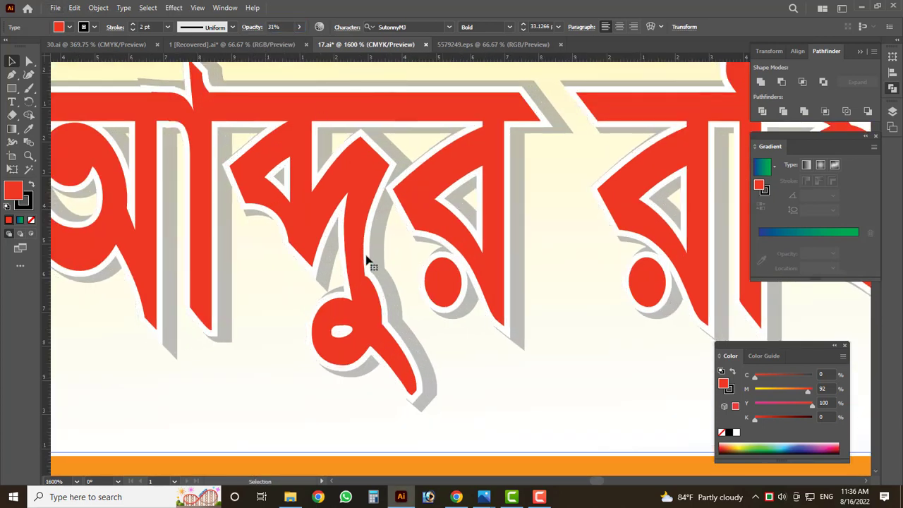
{"action": "scroll", "coordinate": [295, 282], "scroll_direction": "down", "scroll_amount": 1}
{"action": "scroll", "coordinate": [282, 285], "scroll_direction": "down", "scroll_amount": 1}
{"action": "scroll", "coordinate": [281, 313], "scroll_direction": "down", "scroll_amount": 2}
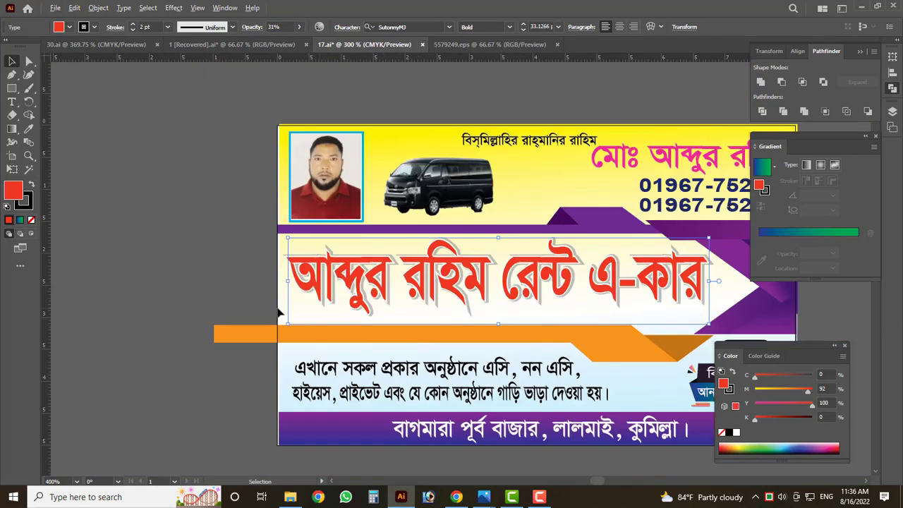
{"action": "key", "text": "Tab"}
{"action": "scroll", "coordinate": [534, 260], "scroll_direction": "up", "scroll_amount": 2}
{"action": "scroll", "coordinate": [534, 258], "scroll_direction": "up", "scroll_amount": 3}
{"action": "scroll", "coordinate": [535, 260], "scroll_direction": "up", "scroll_amount": 2}
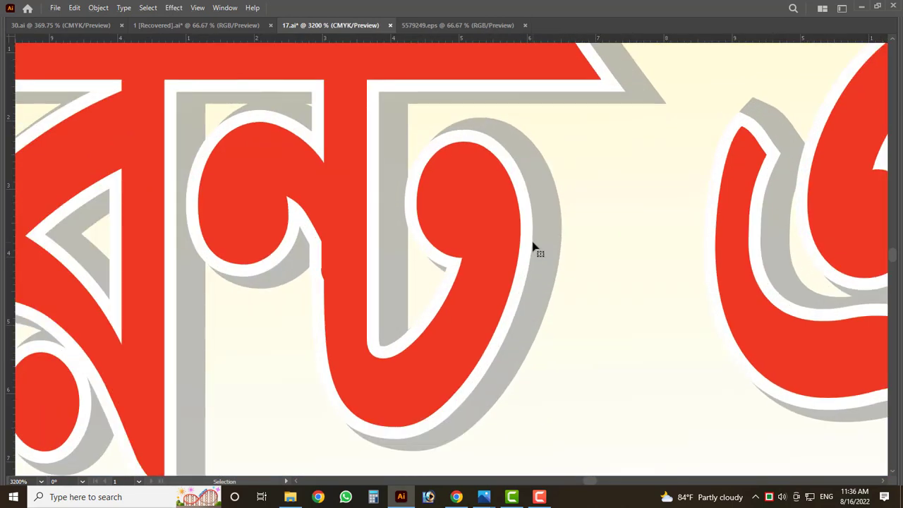
{"action": "scroll", "coordinate": [534, 254], "scroll_direction": "down", "scroll_amount": 3}
{"action": "scroll", "coordinate": [534, 258], "scroll_direction": "down", "scroll_amount": 2}
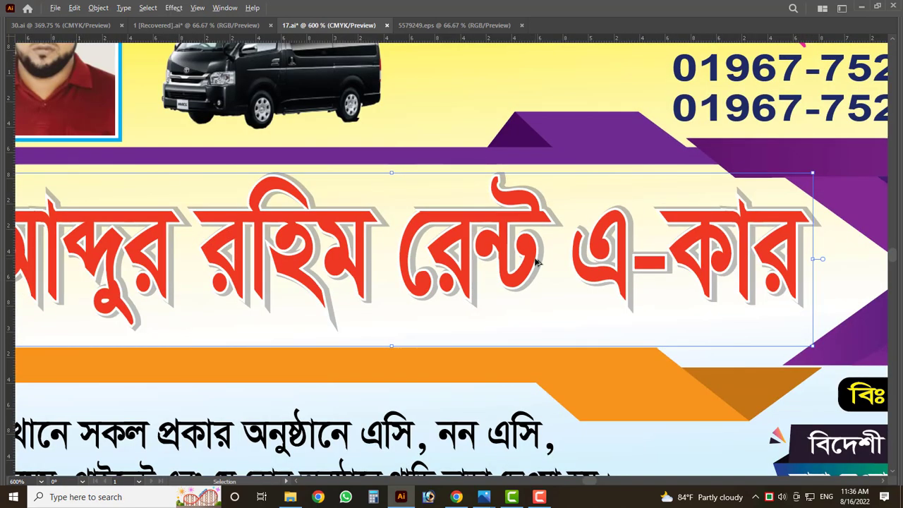
{"action": "scroll", "coordinate": [535, 259], "scroll_direction": "down", "scroll_amount": 2}
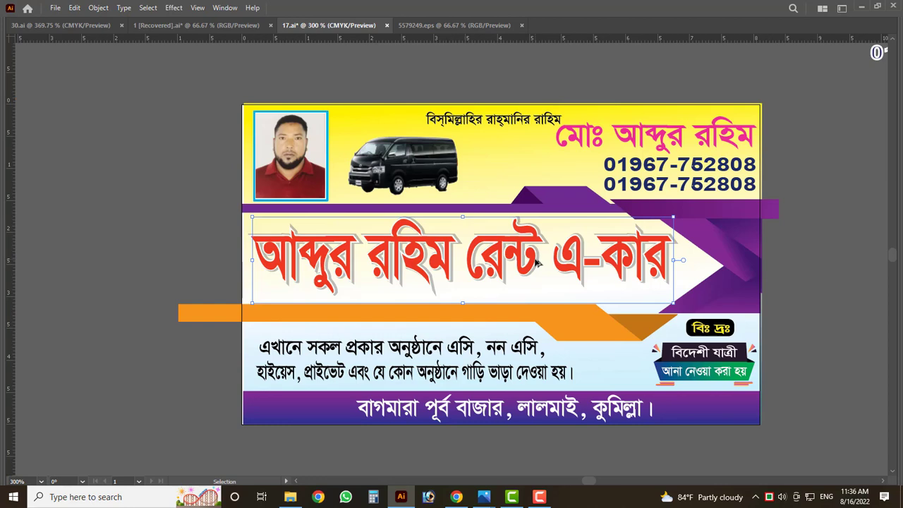
{"action": "left_click", "coordinate": [180, 260]}
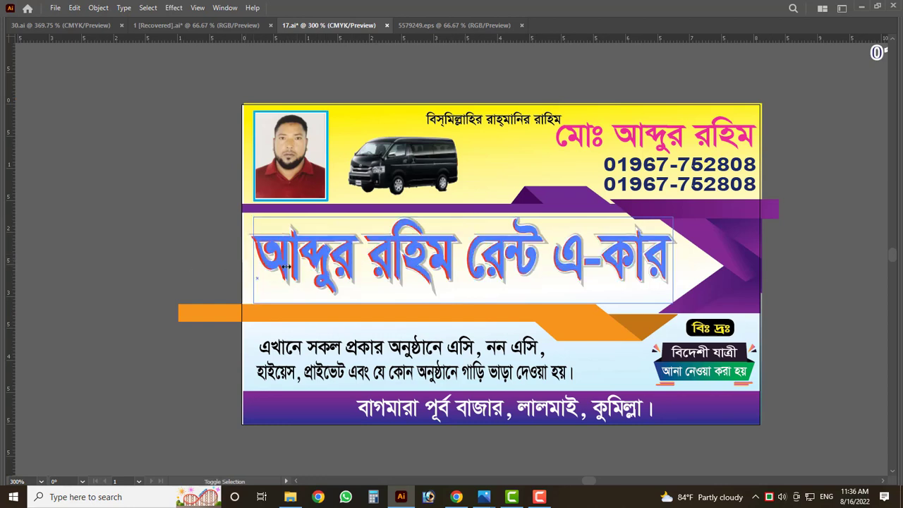
{"action": "key", "text": "v"}
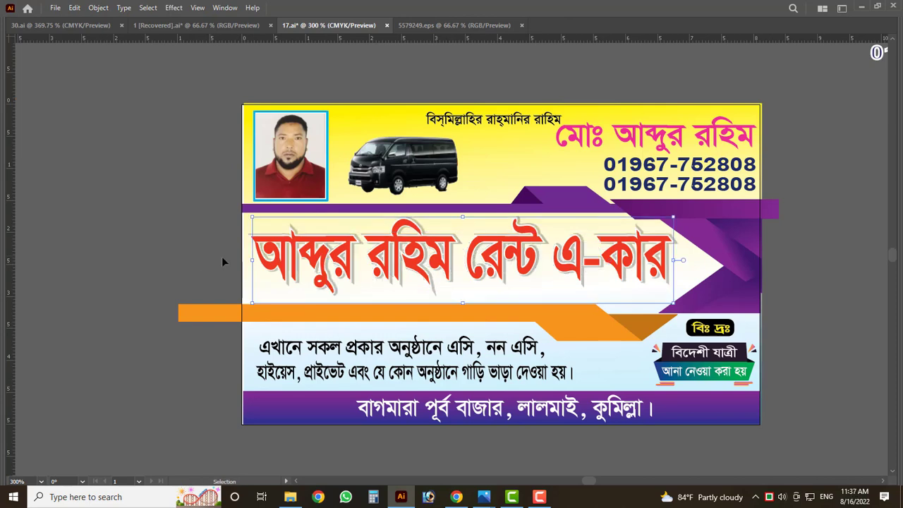
{"action": "scroll", "coordinate": [225, 256], "scroll_direction": "up", "scroll_amount": 1}
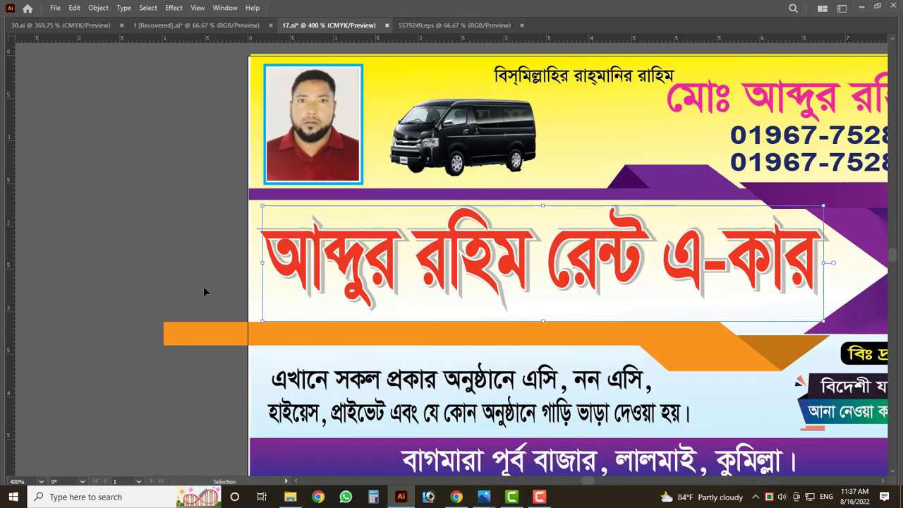
{"action": "left_click", "coordinate": [183, 278]}
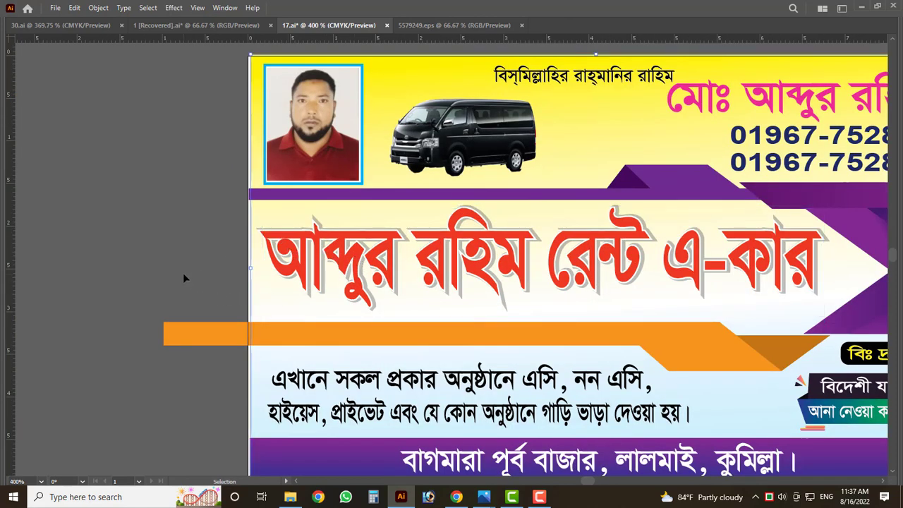
{"action": "scroll", "coordinate": [201, 286], "scroll_direction": "up", "scroll_amount": 1}
{"action": "scroll", "coordinate": [868, 247], "scroll_direction": "up", "scroll_amount": 4}
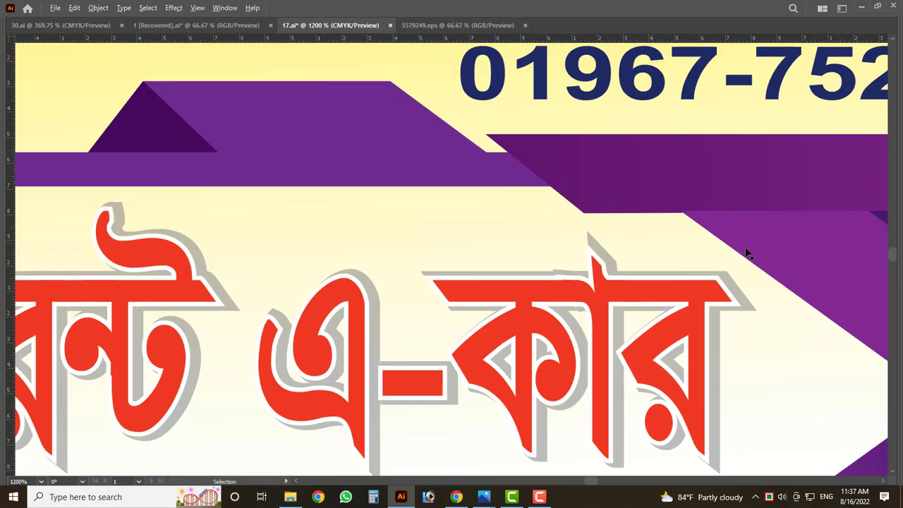
{"action": "scroll", "coordinate": [597, 233], "scroll_direction": "up", "scroll_amount": 1}
{"action": "scroll", "coordinate": [597, 218], "scroll_direction": "up", "scroll_amount": 2}
{"action": "scroll", "coordinate": [589, 236], "scroll_direction": "down", "scroll_amount": 2}
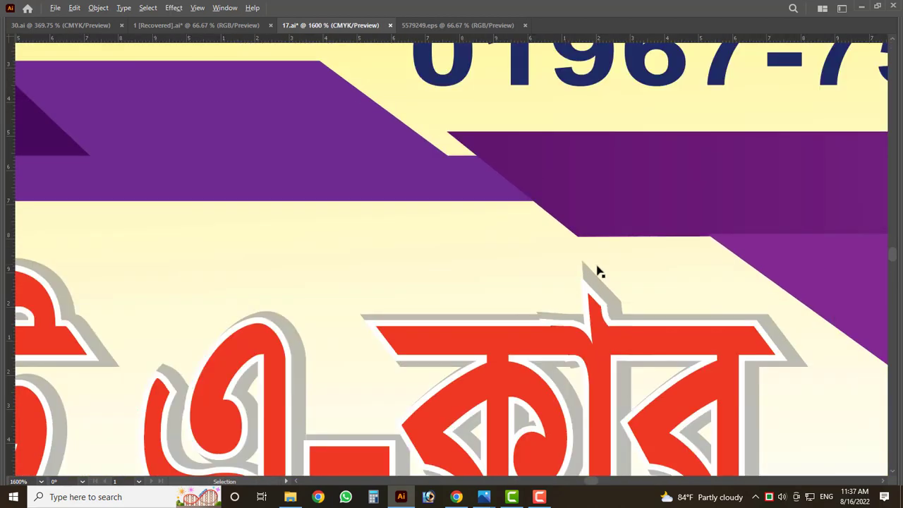
{"action": "scroll", "coordinate": [597, 268], "scroll_direction": "down", "scroll_amount": 2}
- Select the headline inside its group with Direct Selection
{"action": "scroll", "coordinate": [579, 308], "scroll_direction": "down", "scroll_amount": 4}
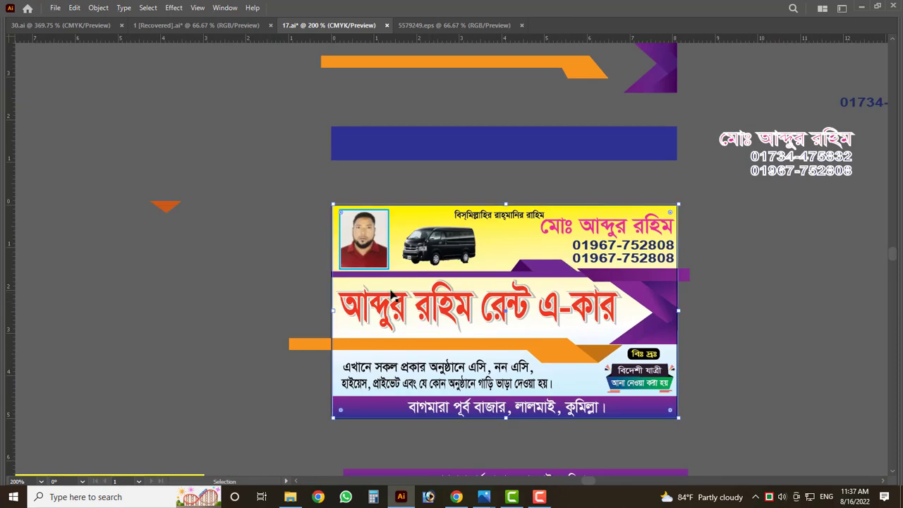
{"action": "key", "text": "a"}
{"action": "left_click_drag", "start_coordinate": [513, 246], "coordinate": [383, 222]}
{"action": "key", "text": "ctrl+z"}
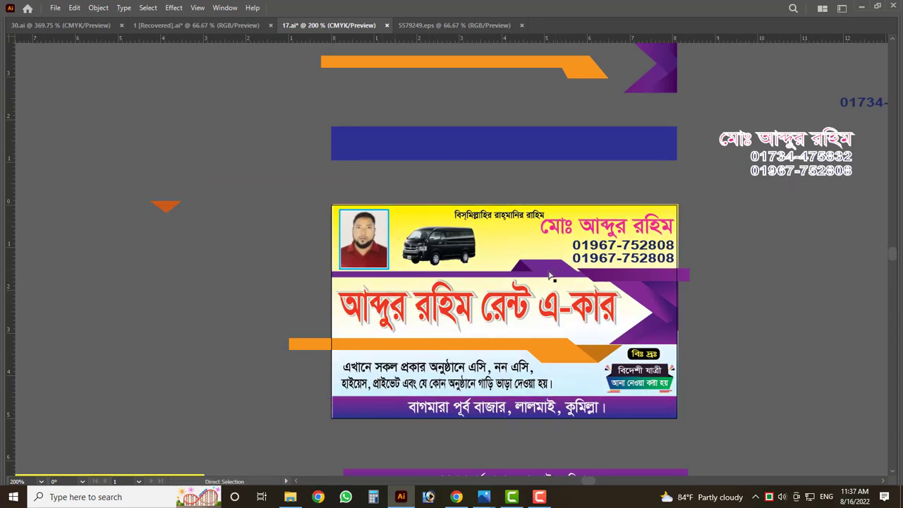
{"action": "scroll", "coordinate": [362, 343], "scroll_direction": "up", "scroll_amount": 5}
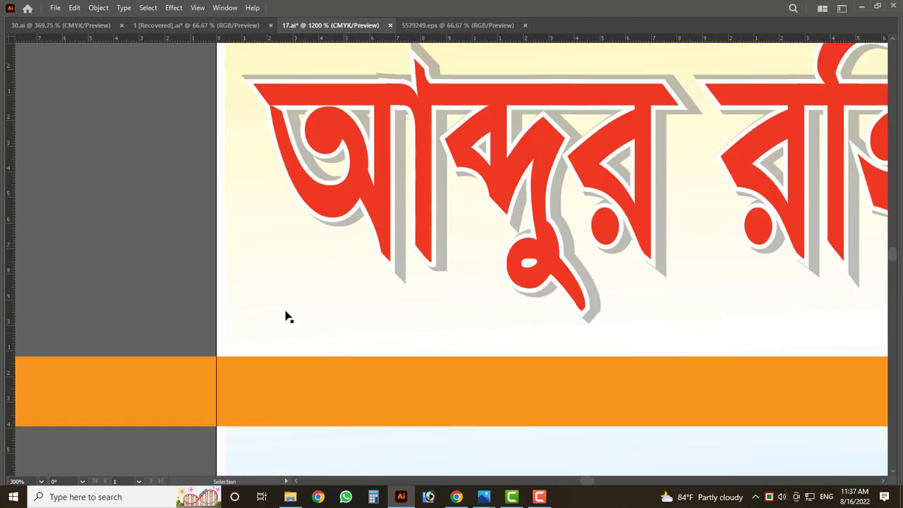
{"action": "left_click_drag", "start_coordinate": [235, 240], "coordinate": [666, 147]}
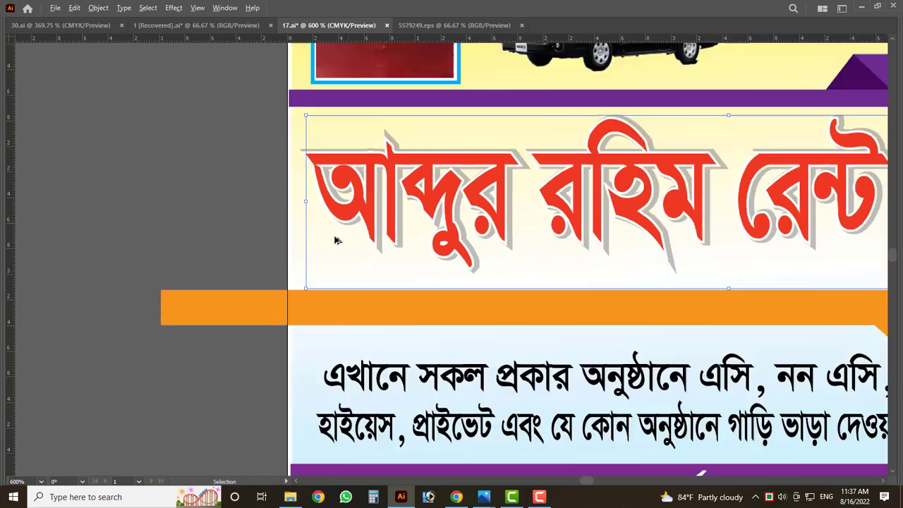
{"action": "scroll", "coordinate": [392, 210], "scroll_direction": "down", "scroll_amount": 3}
{"action": "left_click", "coordinate": [336, 215]}
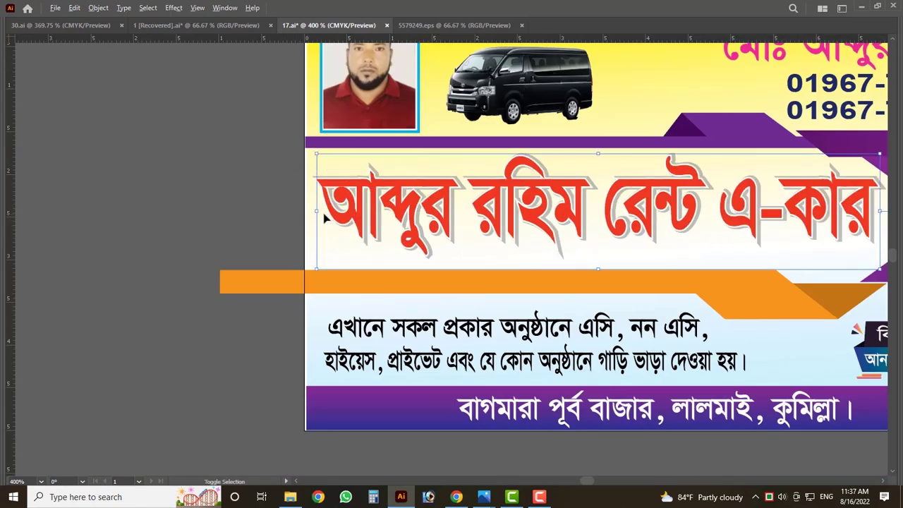
{"action": "double_click", "coordinate": [336, 215]}
{"action": "left_click_drag", "start_coordinate": [336, 215], "coordinate": [320, 233]}
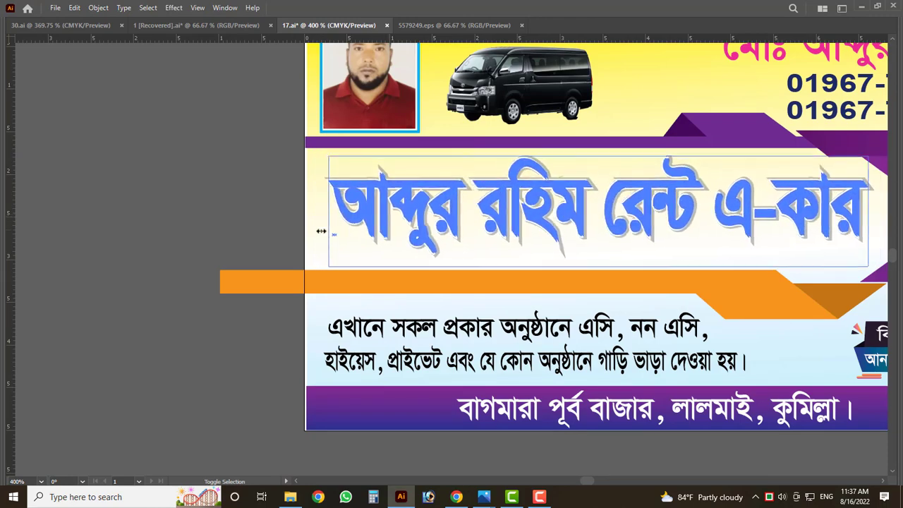
- Drag the headline off the card onto the pasteboard and shrink it
{"action": "key", "text": "Escape"}
{"action": "scroll", "coordinate": [702, 249], "scroll_direction": "down", "scroll_amount": 2}
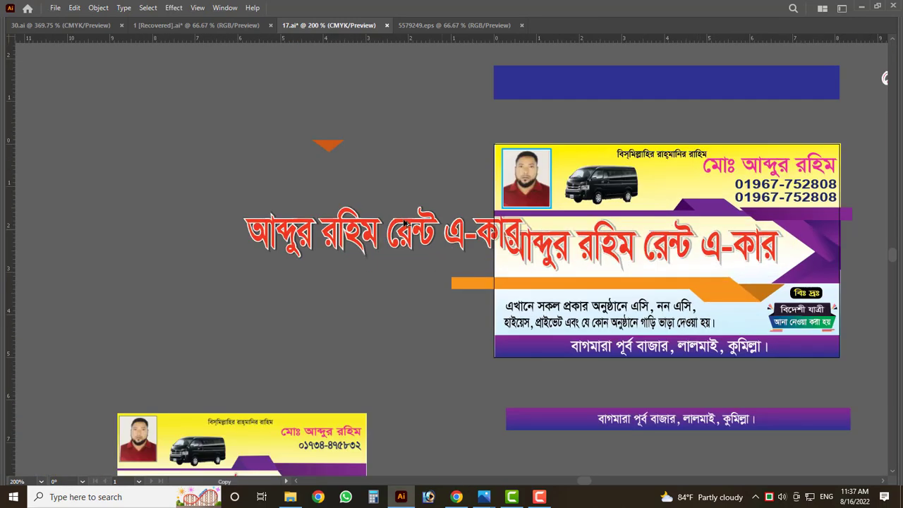
{"action": "left_click_drag", "start_coordinate": [702, 248], "coordinate": [401, 215]}
{"action": "scroll", "coordinate": [169, 233], "scroll_direction": "up", "scroll_amount": 3}
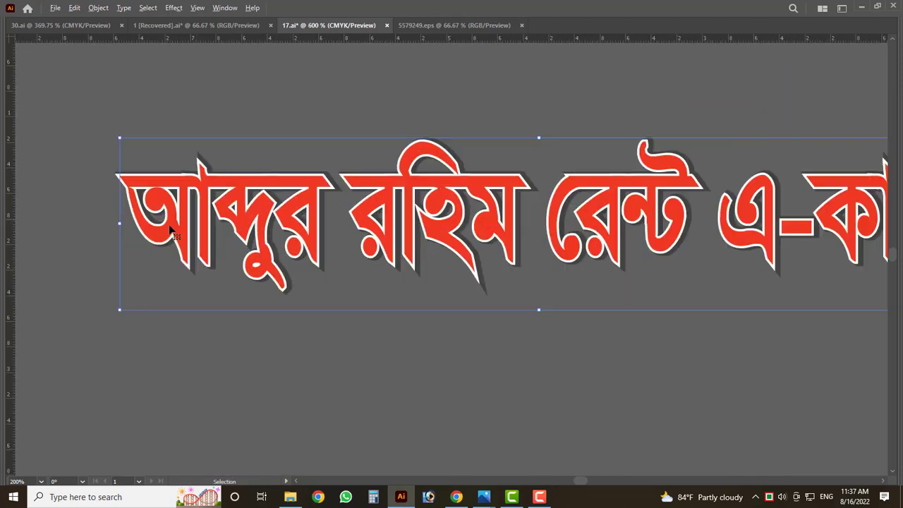
{"action": "left_click_drag", "start_coordinate": [121, 224], "coordinate": [462, 228]}
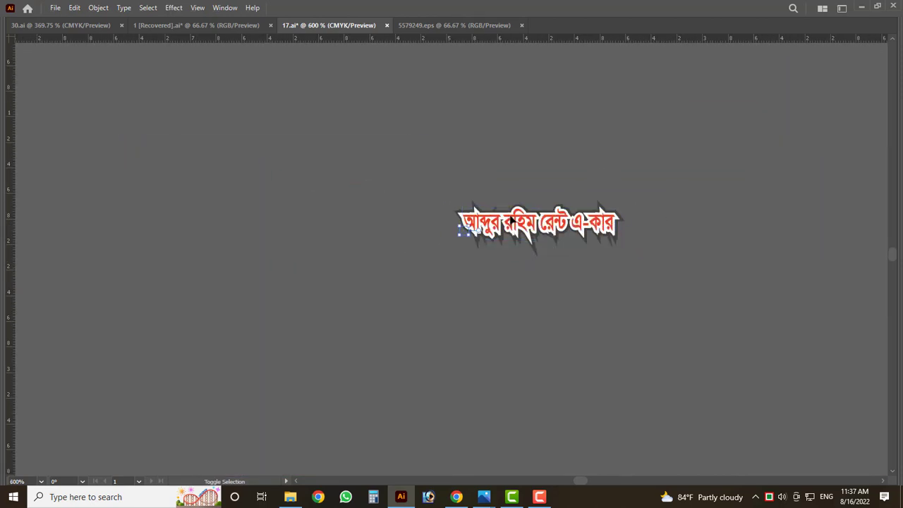
{"action": "scroll", "coordinate": [548, 228], "scroll_direction": "up", "scroll_amount": 3}
{"action": "scroll", "coordinate": [548, 227], "scroll_direction": "up", "scroll_amount": 2}
{"action": "left_click", "coordinate": [657, 415]}
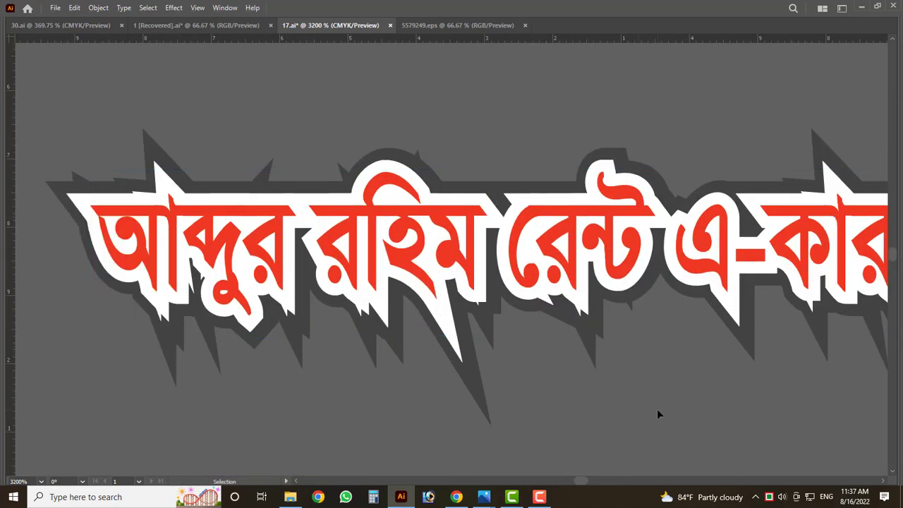
{"action": "scroll", "coordinate": [416, 243], "scroll_direction": "down", "scroll_amount": 1}
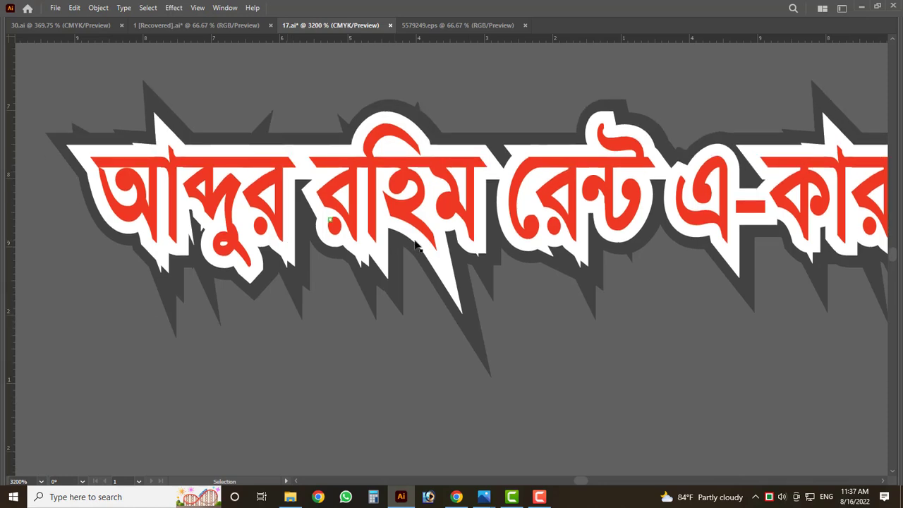
{"action": "scroll", "coordinate": [416, 244], "scroll_direction": "down", "scroll_amount": 3}
- Ungroup the headline and move its plain red fill copy up above the rest
{"action": "key", "text": "shift+Tab"}
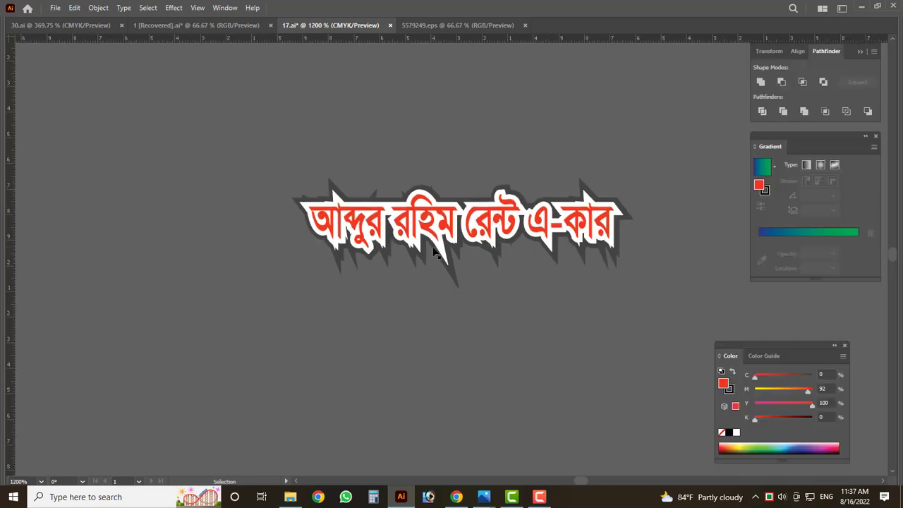
{"action": "key", "text": "Tab"}
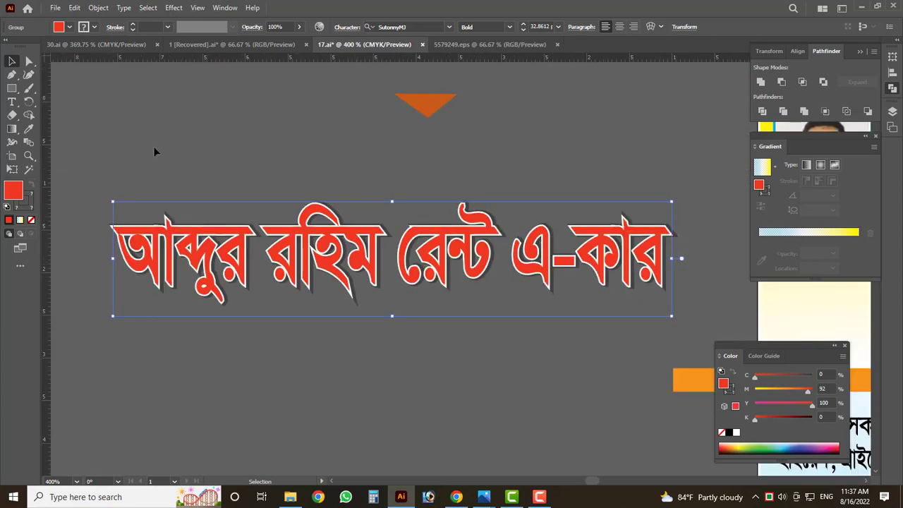
{"action": "left_click", "coordinate": [153, 146]}
{"action": "right_click", "coordinate": [195, 248]}
{"action": "left_click", "coordinate": [182, 263]}
{"action": "right_click", "coordinate": [179, 261]}
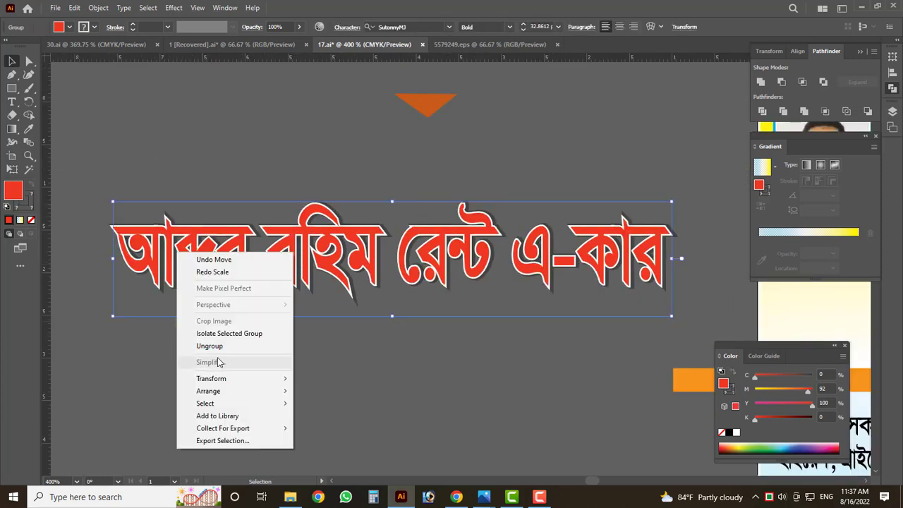
{"action": "left_click", "coordinate": [233, 344]}
{"action": "left_click_drag", "start_coordinate": [272, 256], "coordinate": [273, 134]}
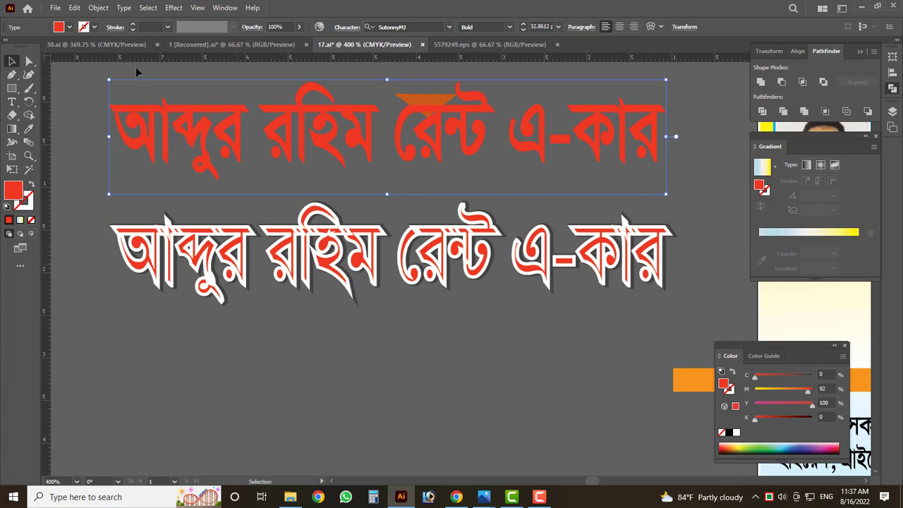
- Move the white-outlined headline copy down, away from its grey shadow copy
{"action": "left_click", "coordinate": [242, 251]}
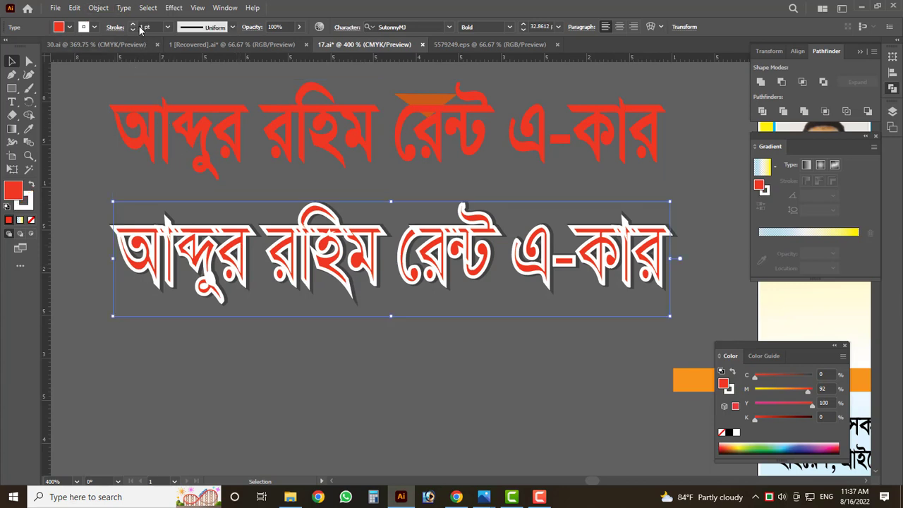
{"action": "left_click", "coordinate": [81, 148]}
{"action": "left_click_drag", "start_coordinate": [177, 240], "coordinate": [252, 393]}
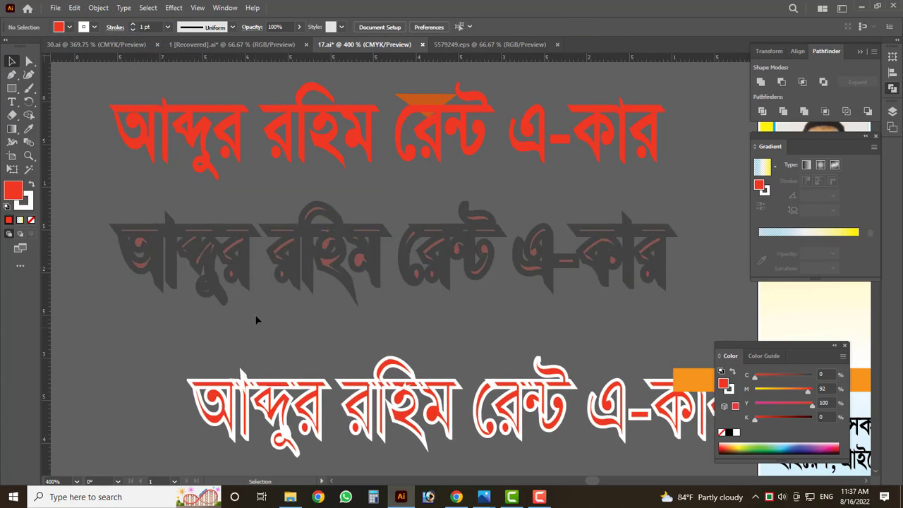
{"action": "left_click", "coordinate": [215, 206]}
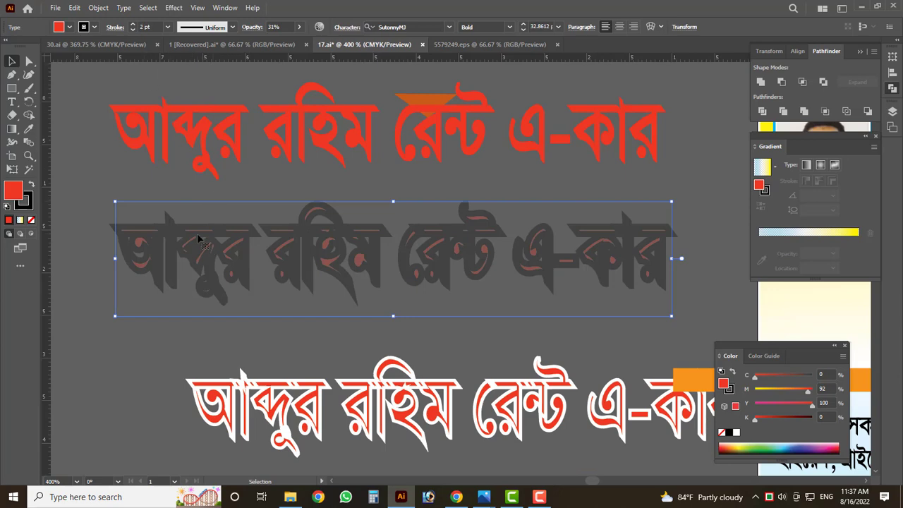
{"action": "key", "text": "ctrl+z"}
{"action": "key", "text": "ctrl+z"}
{"action": "left_click", "coordinate": [144, 340]}
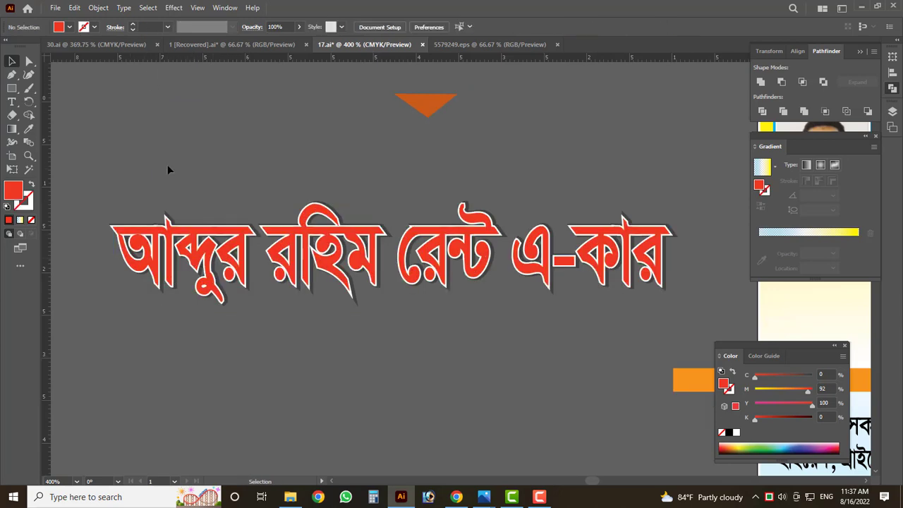
{"action": "key", "text": "ctrl+shift+z"}
{"action": "key", "text": "ctrl+shift+z"}
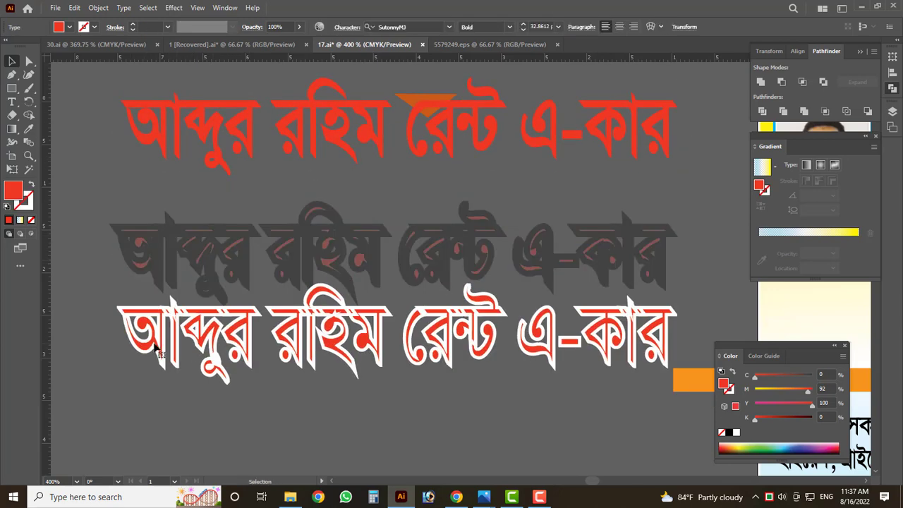
- Undo and redo the latest headline separation changes while reviewing the canvas
{"action": "key", "text": "ctrl+z"}
{"action": "key", "text": "ctrl+z"}
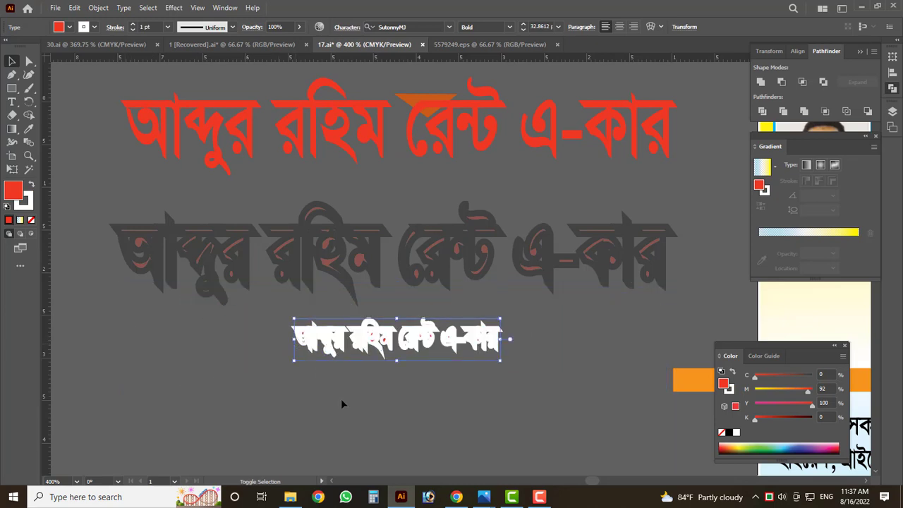
{"action": "key", "text": "ctrl+z"}
{"action": "scroll", "coordinate": [373, 364], "scroll_direction": "up", "scroll_amount": 5}
{"action": "key", "text": "ctrl+shift+z"}
{"action": "scroll", "coordinate": [376, 361], "scroll_direction": "down", "scroll_amount": 2}
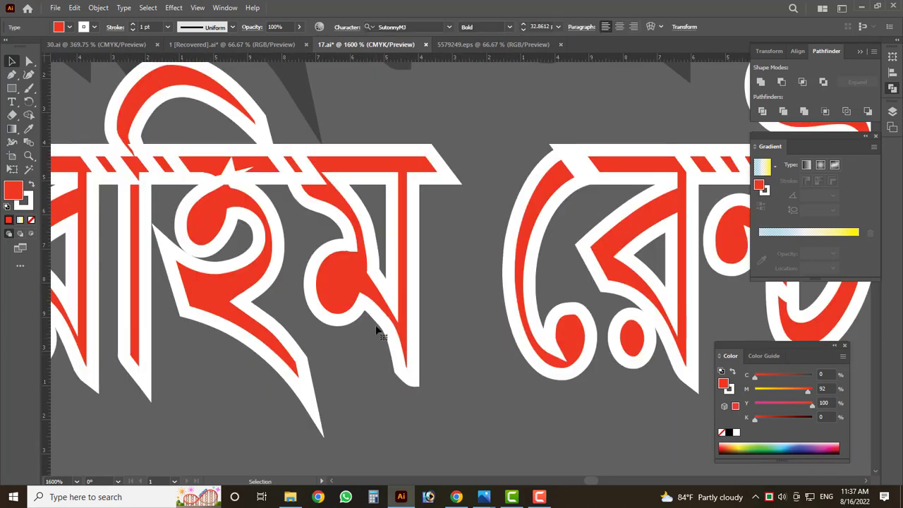
{"action": "scroll", "coordinate": [376, 360], "scroll_direction": "down", "scroll_amount": 1}
{"action": "scroll", "coordinate": [461, 301], "scroll_direction": "down", "scroll_amount": 1}
{"action": "scroll", "coordinate": [460, 298], "scroll_direction": "up", "scroll_amount": 2}
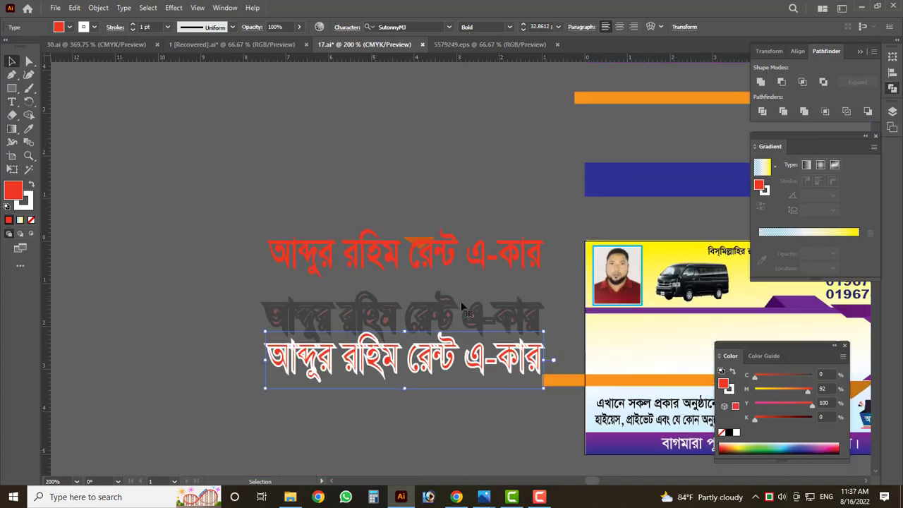
- Try moving and greatly enlarging the white-outlined headline, then undo the enlargement
{"action": "mouse_move", "coordinate": [522, 357]}
{"action": "left_mouse_down"}
{"action": "mouse_move", "coordinate": [388, 143]}
{"action": "mouse_move", "coordinate": [766, 143]}
{"action": "left_mouse_up"}
{"action": "scroll", "coordinate": [374, 156], "scroll_direction": "down", "scroll_amount": 1}
{"action": "scroll", "coordinate": [373, 156], "scroll_direction": "down", "scroll_amount": 1}
{"action": "scroll", "coordinate": [374, 156], "scroll_direction": "down", "scroll_amount": 1}
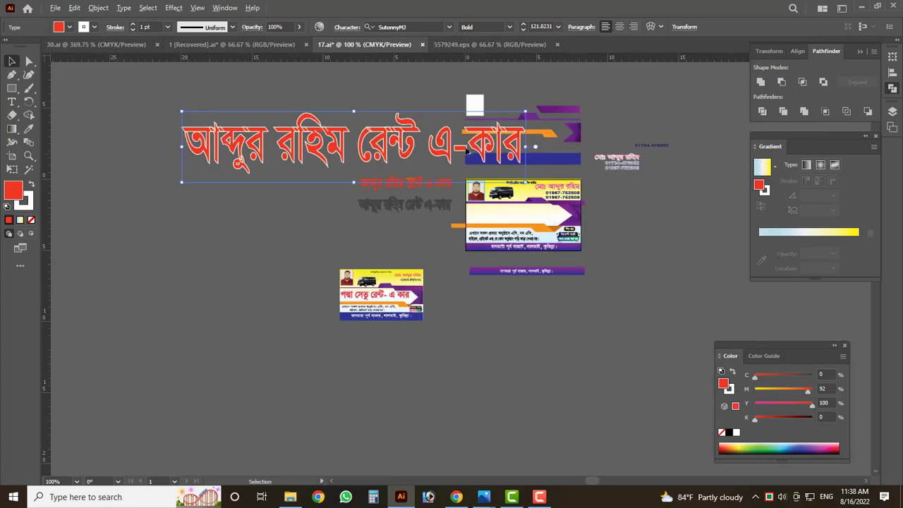
{"action": "scroll", "coordinate": [374, 156], "scroll_direction": "down", "scroll_amount": 1}
{"action": "left_click_drag", "start_coordinate": [513, 151], "coordinate": [717, 157]}
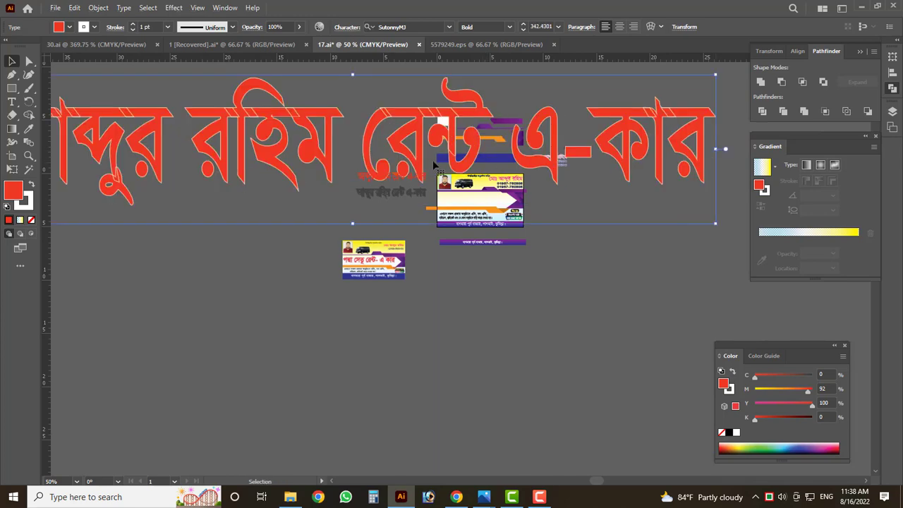
{"action": "key", "text": "ctrl+z"}
{"action": "key", "text": "ctrl+z"}
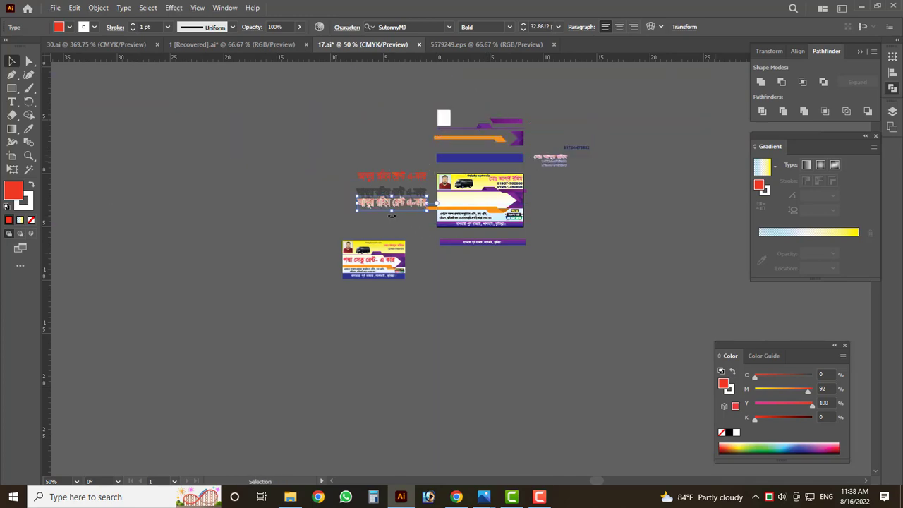
- Undo back to the grouped headline on the card and start Save As
{"action": "scroll", "coordinate": [392, 205], "scroll_direction": "up", "scroll_amount": 2}
{"action": "scroll", "coordinate": [390, 204], "scroll_direction": "up", "scroll_amount": 2}
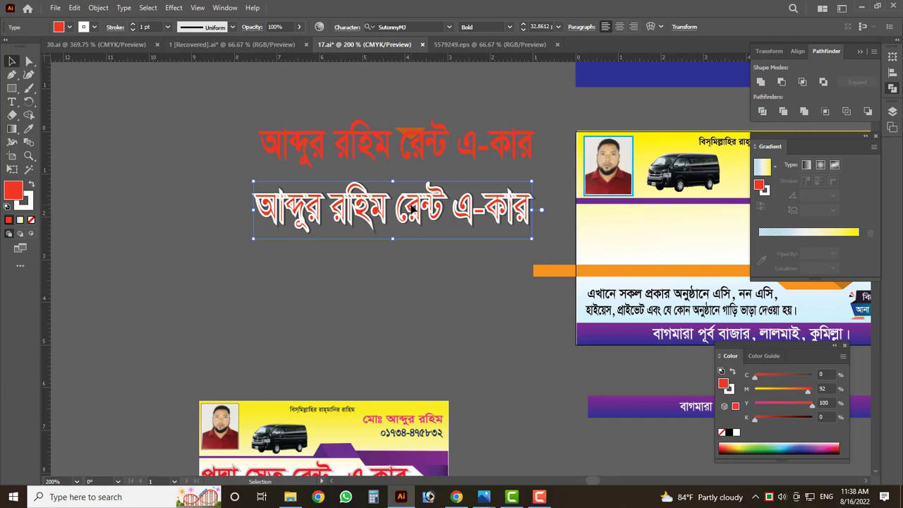
{"action": "scroll", "coordinate": [281, 258], "scroll_direction": "down", "scroll_amount": 3}
{"action": "key", "text": "ctrl+z"}
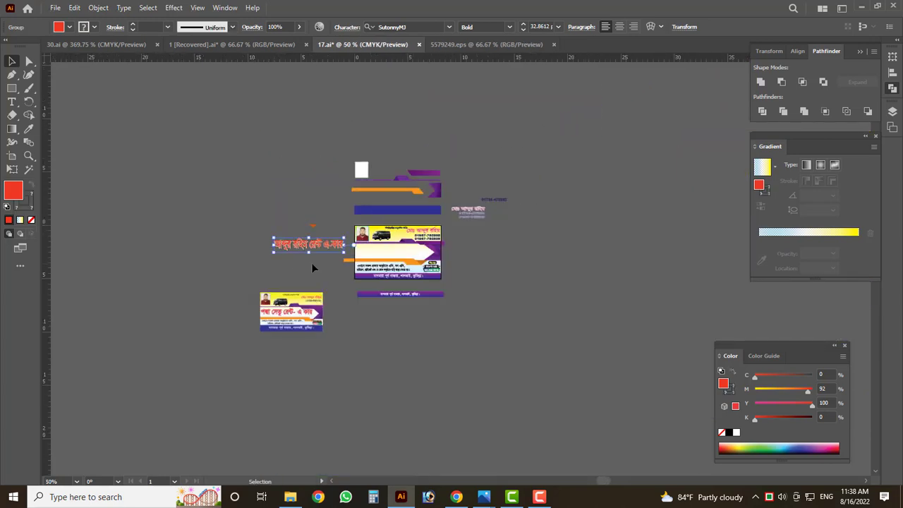
{"action": "scroll", "coordinate": [311, 259], "scroll_direction": "up", "scroll_amount": 1}
{"action": "scroll", "coordinate": [317, 265], "scroll_direction": "up", "scroll_amount": 1}
{"action": "scroll", "coordinate": [283, 263], "scroll_direction": "up", "scroll_amount": 2}
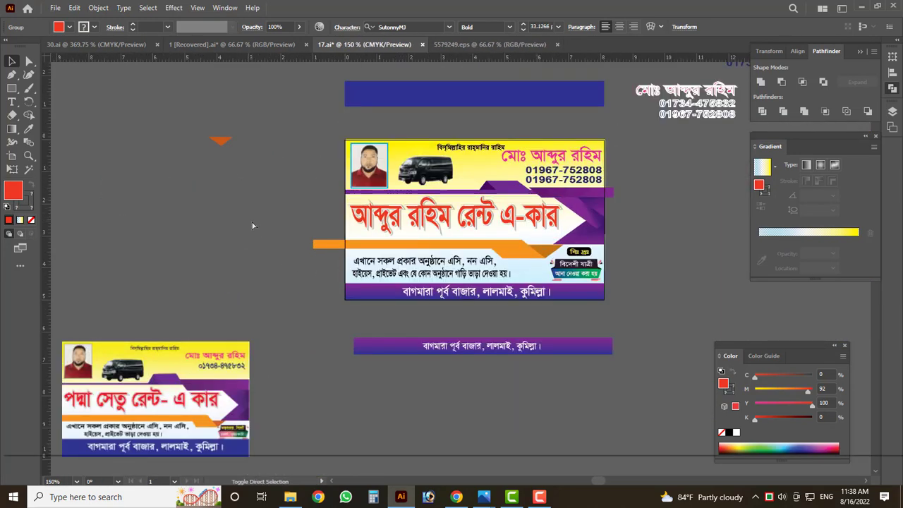
{"action": "key", "text": "ctrl+shift+s"}
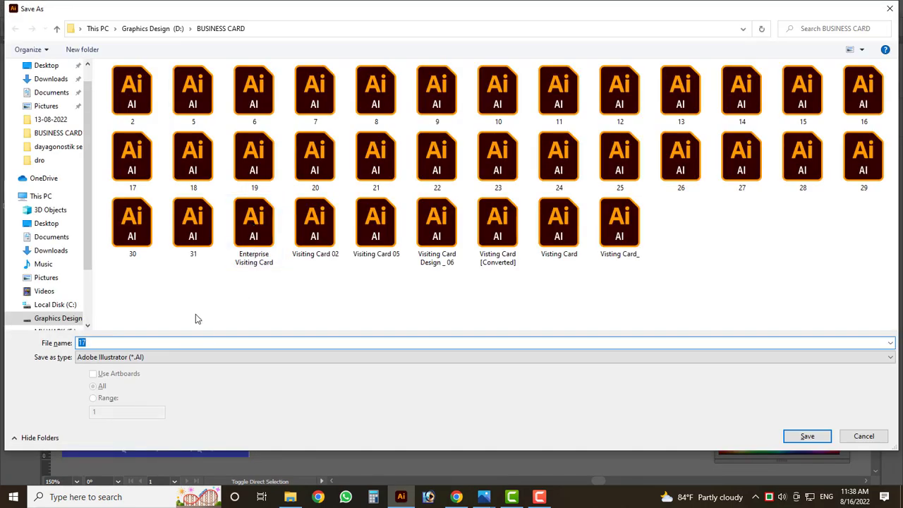
- Confirm the Illustrator Options to save the card as wbv.ai
{"action": "left_click", "coordinate": [242, 342]}
{"action": "key", "text": "Escape"}
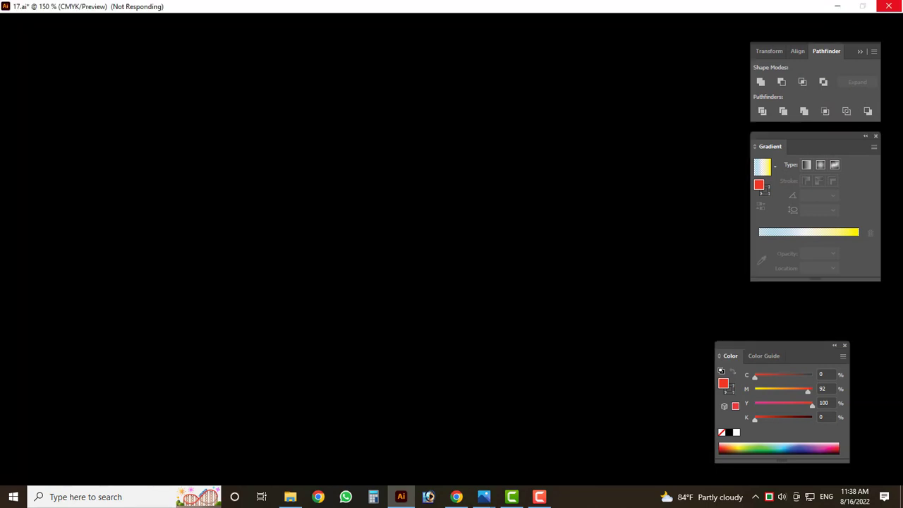
{"action": "right_click", "coordinate": [14, 496]}
{"action": "left_click", "coordinate": [52, 456]}
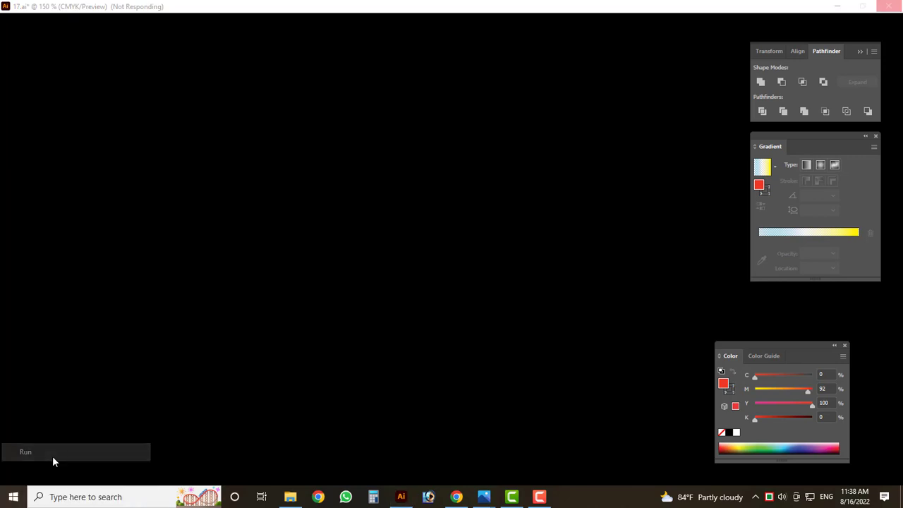
{"action": "left_click", "coordinate": [96, 463]}
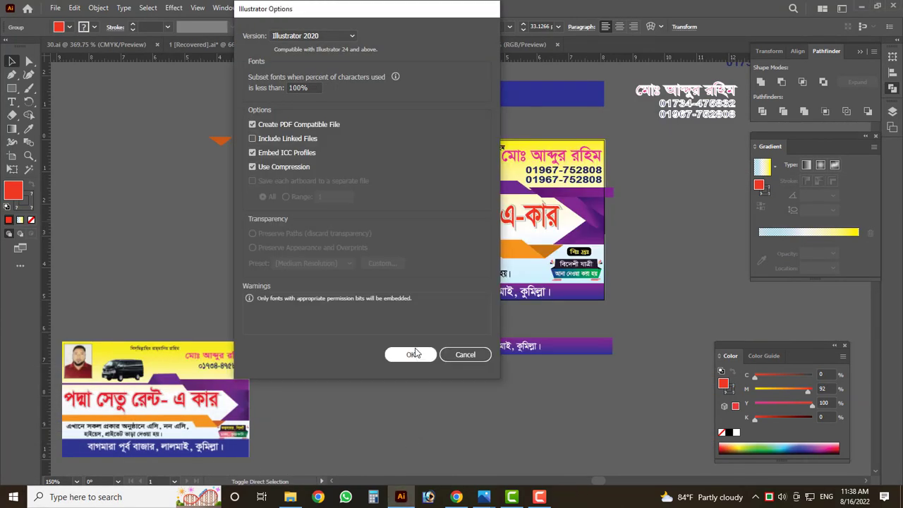
{"action": "left_click", "coordinate": [414, 353]}
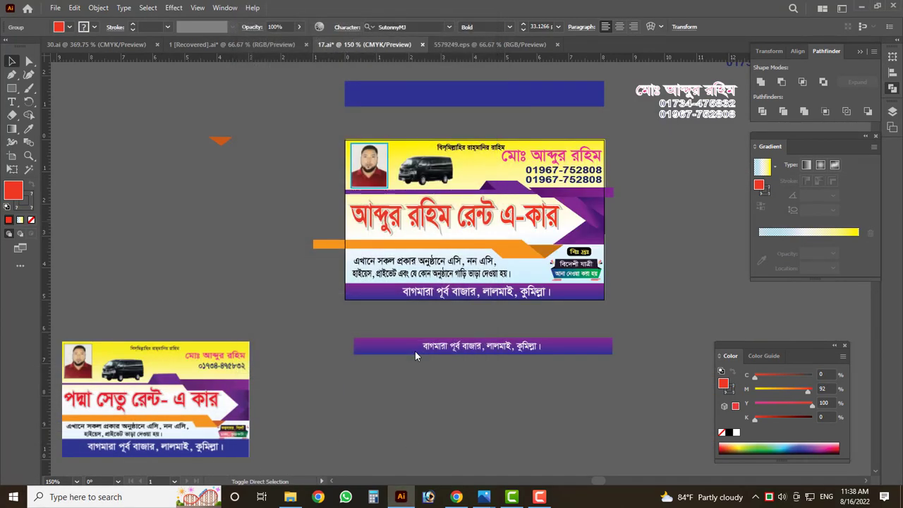
{"action": "left_click", "coordinate": [427, 232]}
- Deselect the headline and dismiss the New Document settings without creating a file
{"action": "scroll", "coordinate": [427, 237], "scroll_direction": "down", "scroll_amount": 3}
{"action": "scroll", "coordinate": [427, 236], "scroll_direction": "up", "scroll_amount": 4}
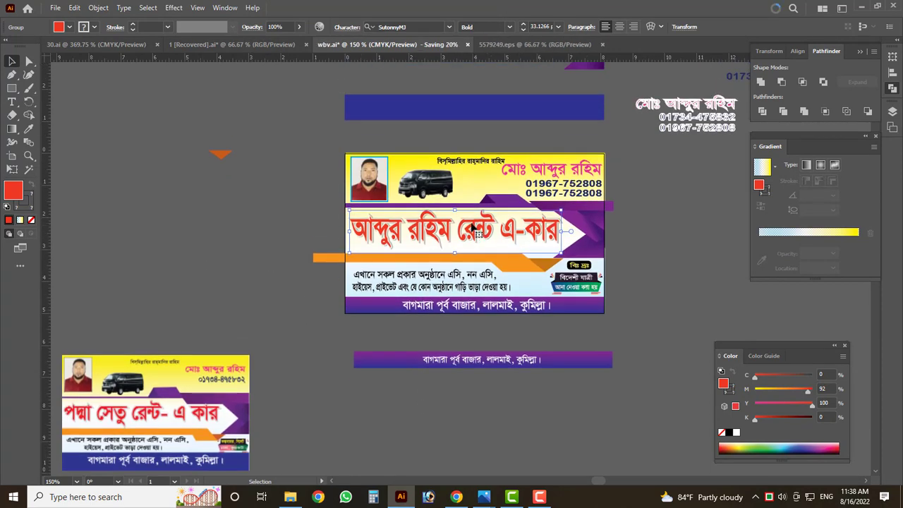
{"action": "scroll", "coordinate": [426, 236], "scroll_direction": "up", "scroll_amount": 2}
{"action": "scroll", "coordinate": [405, 249], "scroll_direction": "down", "scroll_amount": 2}
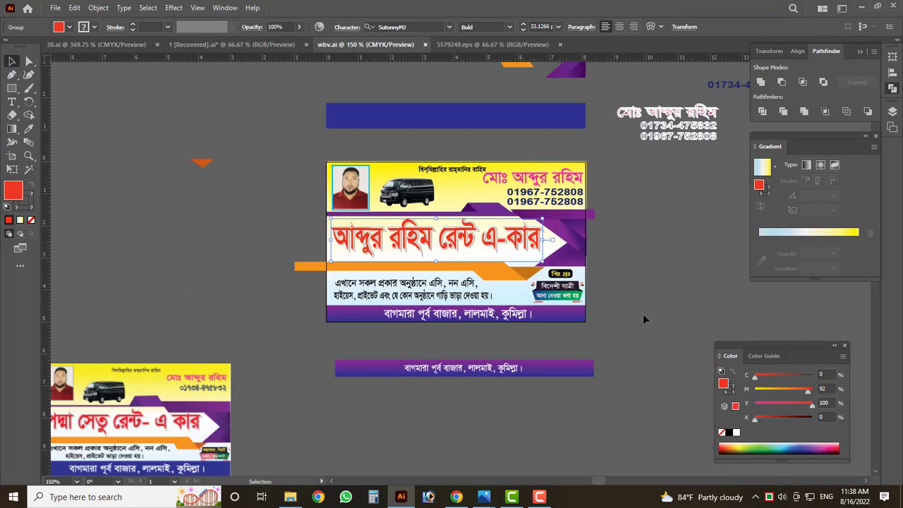
{"action": "left_click", "coordinate": [310, 214]}
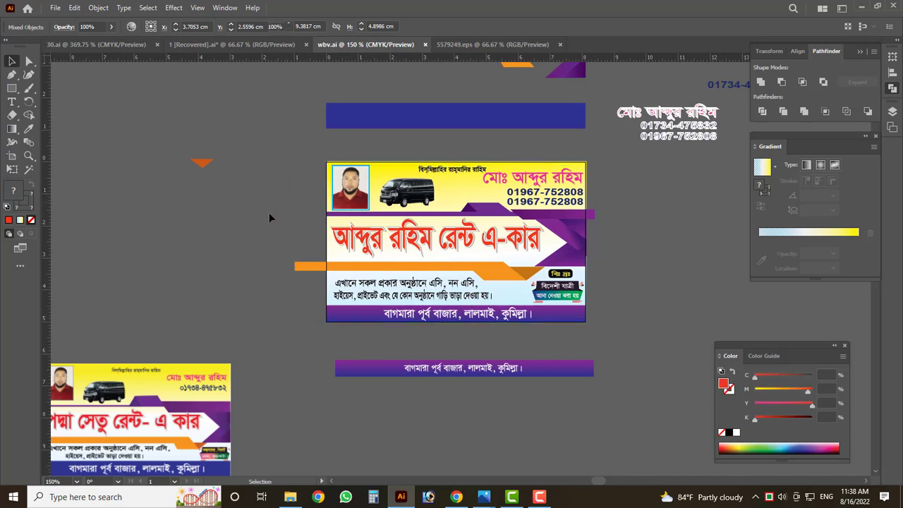
{"action": "key", "text": "ctrl+n"}
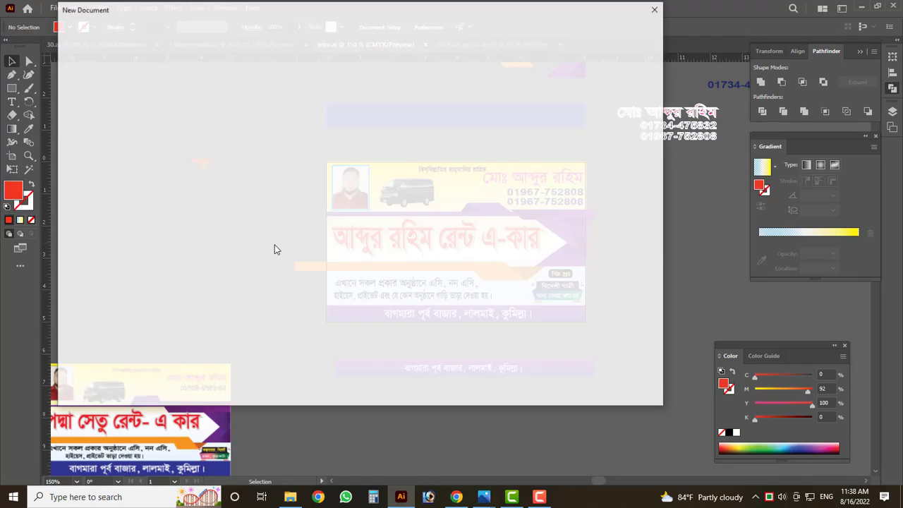
{"action": "key", "text": "Escape"}
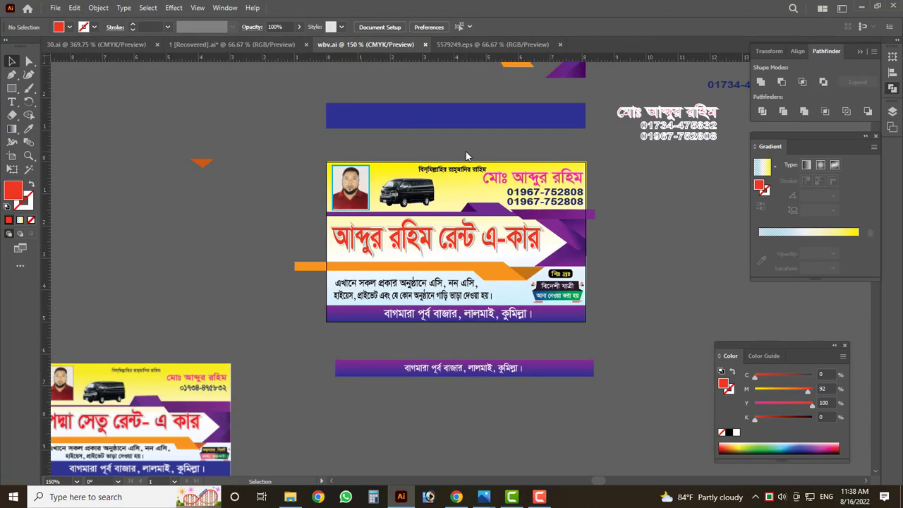
- Select the card artwork in wbv.ai and drag it into the 5579249.eps document
{"action": "left_click", "coordinate": [507, 45]}
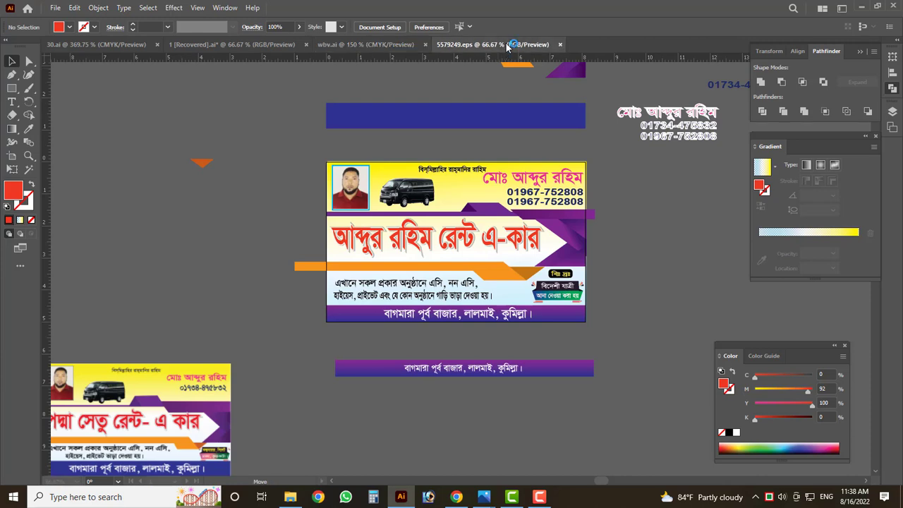
{"action": "key", "text": "ctrl+a"}
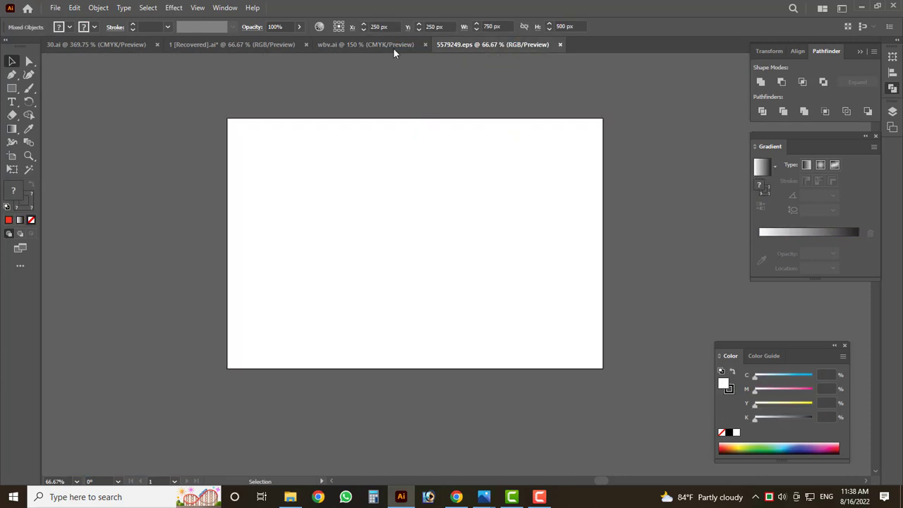
{"action": "left_click", "coordinate": [393, 47]}
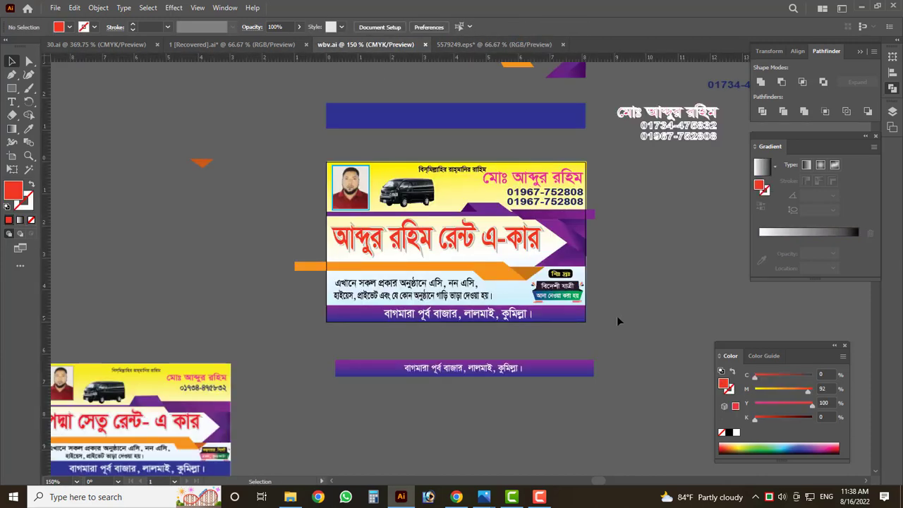
{"action": "left_click", "coordinate": [295, 203]}
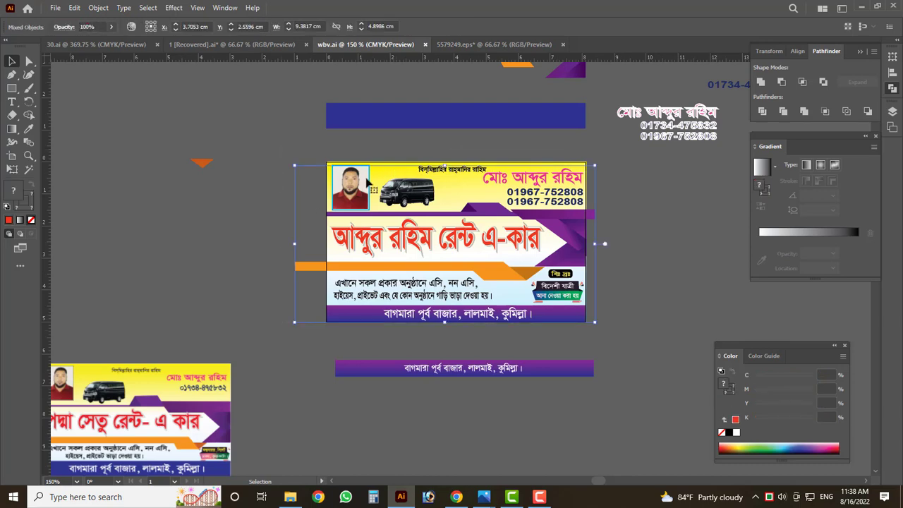
{"action": "left_click", "coordinate": [297, 187]}
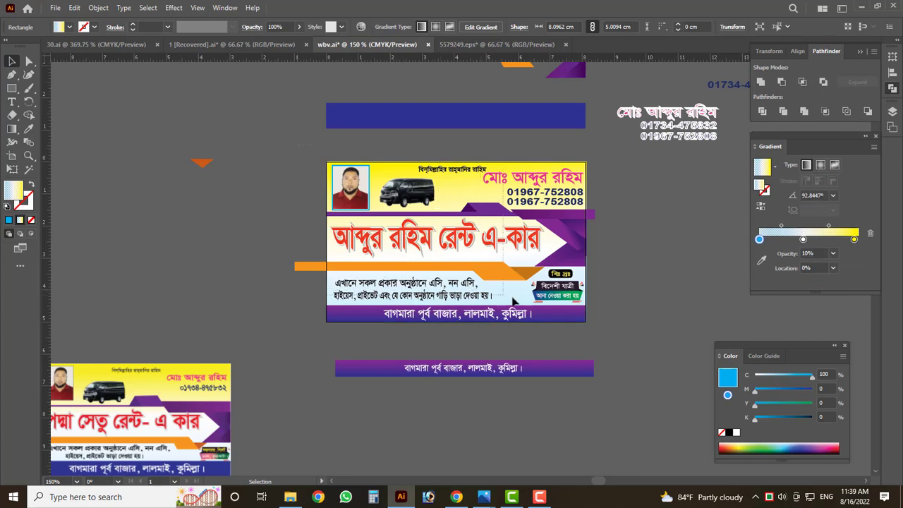
{"action": "mouse_move", "coordinate": [564, 224]}
{"action": "left_mouse_down"}
{"action": "mouse_move", "coordinate": [486, 72]}
{"action": "mouse_move", "coordinate": [505, 236]}
{"action": "left_mouse_up"}
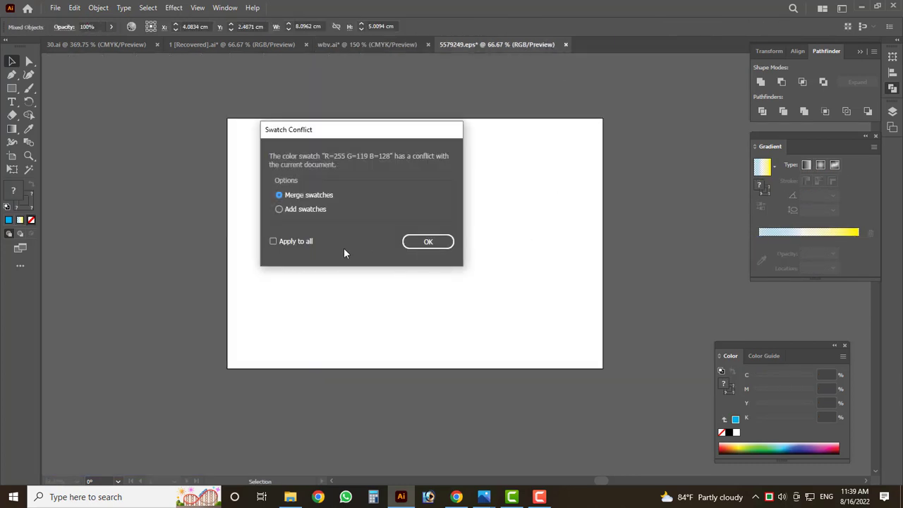
- Merge the conflicting swatches and enlarge the card on the 5579249.eps artboard
{"action": "left_click", "coordinate": [427, 243]}
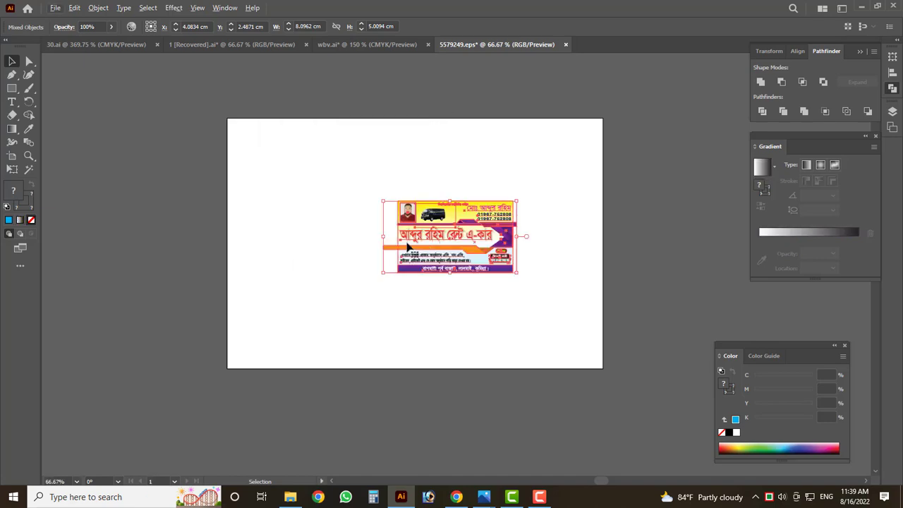
{"action": "scroll", "coordinate": [526, 243], "scroll_direction": "up", "scroll_amount": 1}
{"action": "left_click_drag", "start_coordinate": [520, 237], "coordinate": [740, 266]}
{"action": "scroll", "coordinate": [555, 250], "scroll_direction": "up", "scroll_amount": 3}
{"action": "scroll", "coordinate": [423, 250], "scroll_direction": "down", "scroll_amount": 2}
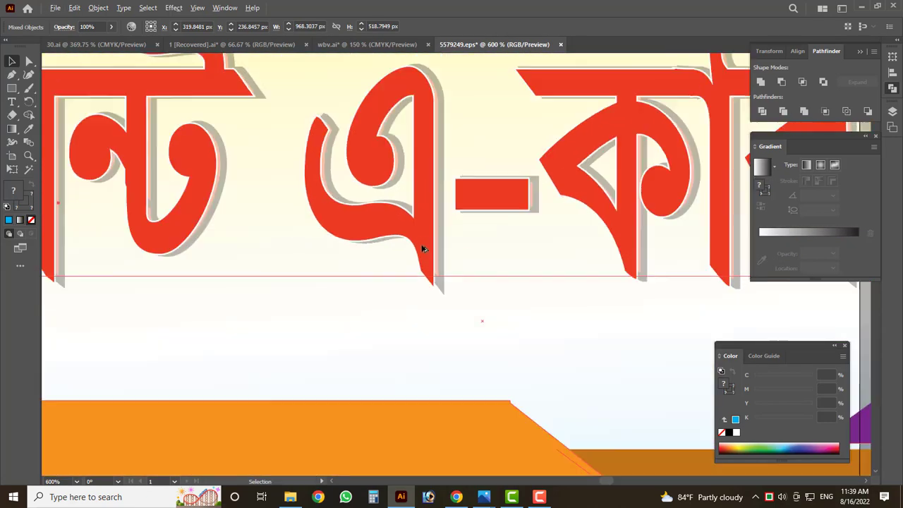
{"action": "scroll", "coordinate": [466, 256], "scroll_direction": "down", "scroll_amount": 1}
{"action": "scroll", "coordinate": [529, 238], "scroll_direction": "up", "scroll_amount": 3}
{"action": "scroll", "coordinate": [526, 247], "scroll_direction": "down", "scroll_amount": 5}
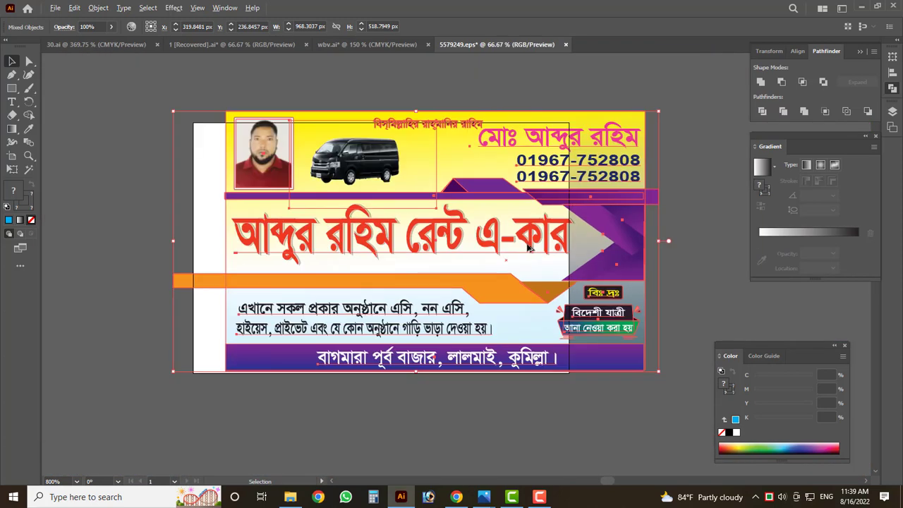
{"action": "scroll", "coordinate": [526, 247], "scroll_direction": "down", "scroll_amount": 3}
{"action": "scroll", "coordinate": [494, 251], "scroll_direction": "up", "scroll_amount": 7}
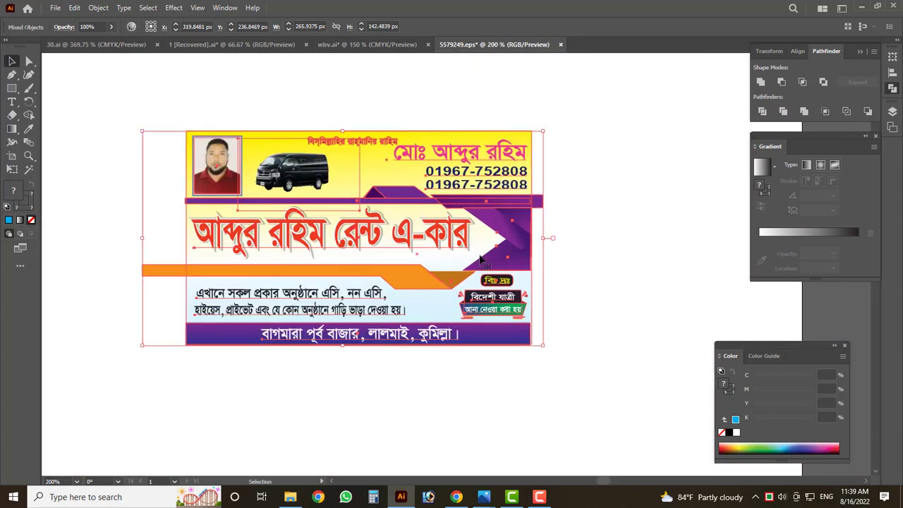
{"action": "scroll", "coordinate": [518, 300], "scroll_direction": "up", "scroll_amount": 1}
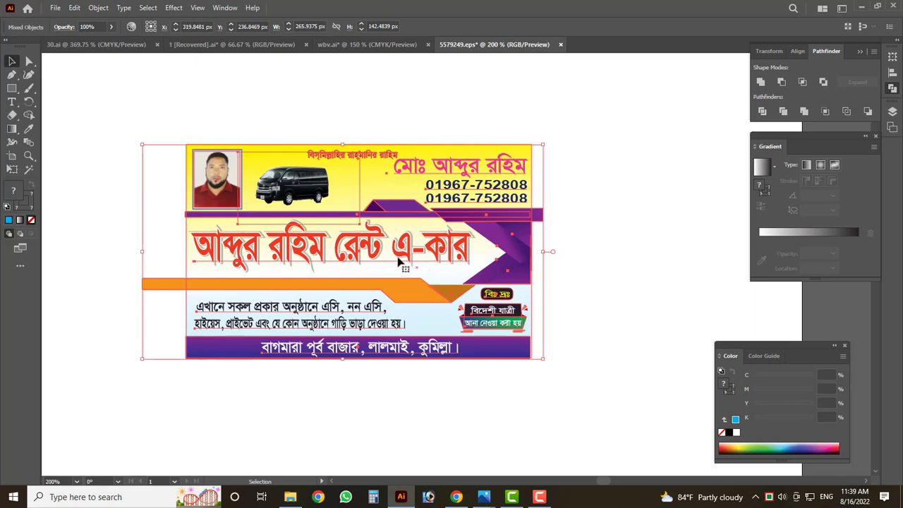
- Outline all the card's text, then apply Expand Appearance and Expand to the artwork
{"action": "key", "text": "a"}
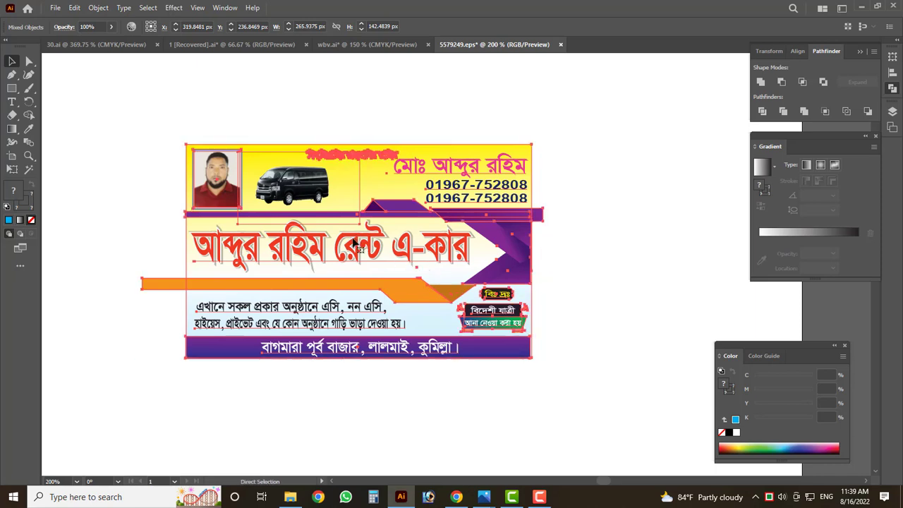
{"action": "key", "text": "ctrl+shift+o"}
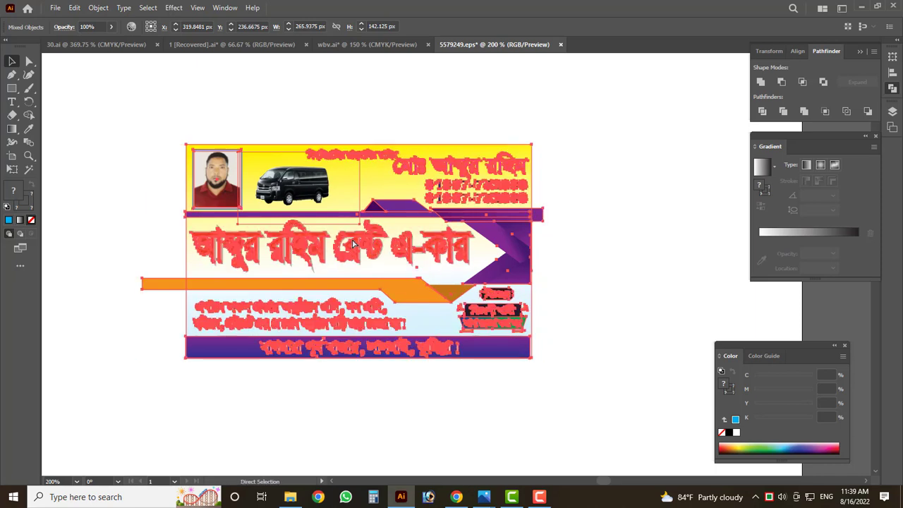
{"action": "key", "text": "v"}
{"action": "left_click", "coordinate": [98, 8]}
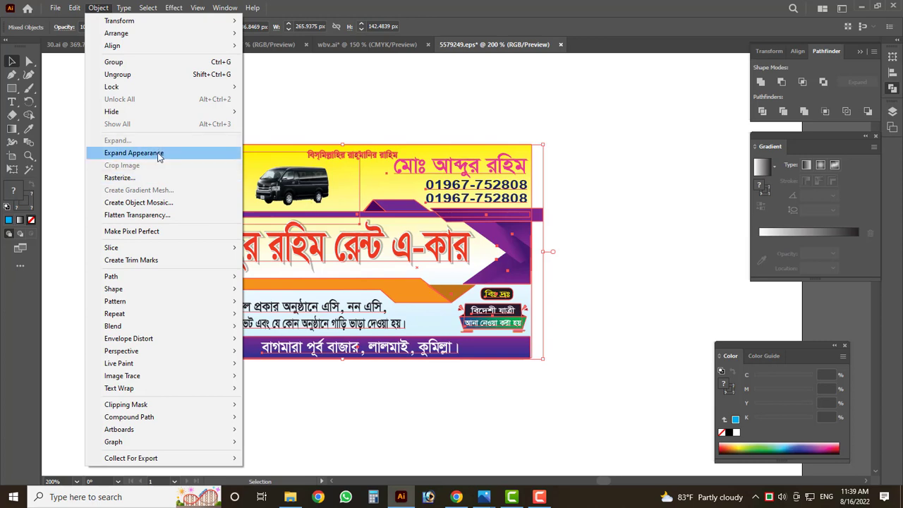
{"action": "left_click", "coordinate": [157, 153]}
{"action": "left_click", "coordinate": [98, 8]}
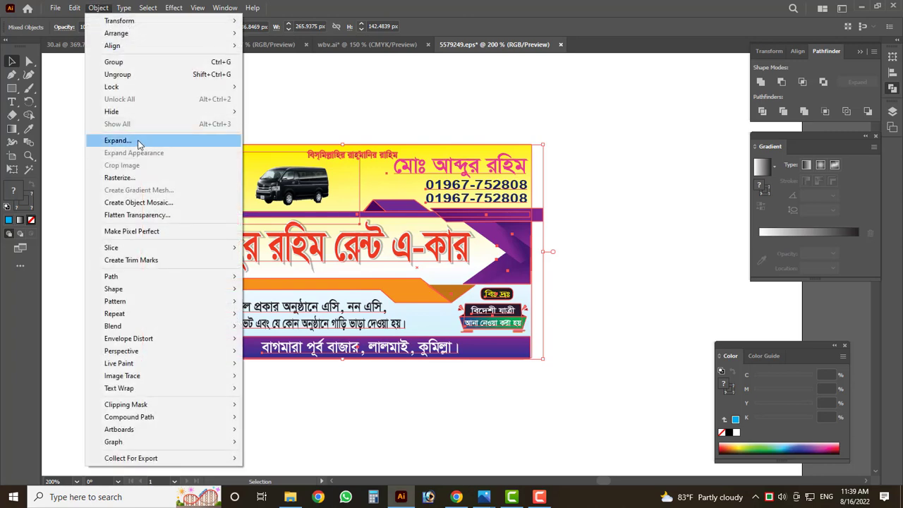
{"action": "left_click", "coordinate": [131, 142]}
{"action": "left_click", "coordinate": [334, 262]}
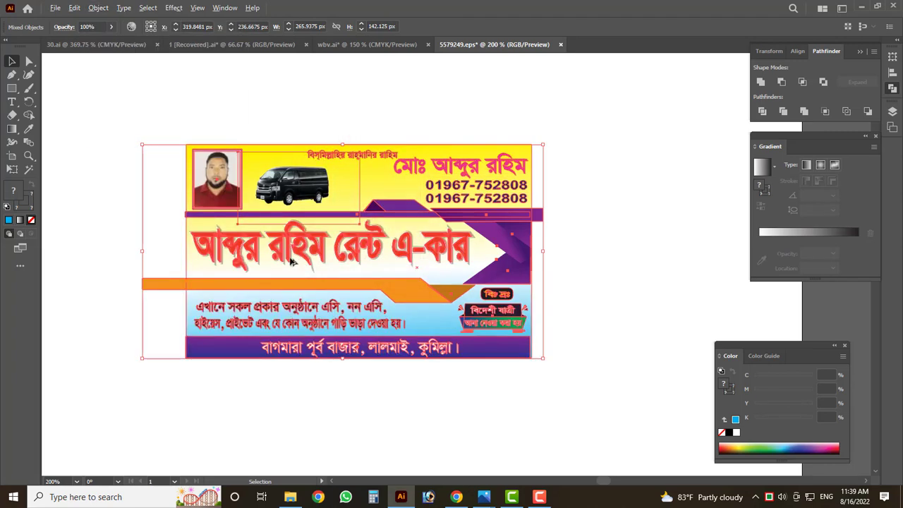
{"action": "scroll", "coordinate": [322, 274], "scroll_direction": "up", "scroll_amount": 5}
{"action": "scroll", "coordinate": [357, 231], "scroll_direction": "down", "scroll_amount": 5}
{"action": "scroll", "coordinate": [346, 254], "scroll_direction": "down", "scroll_amount": 1}
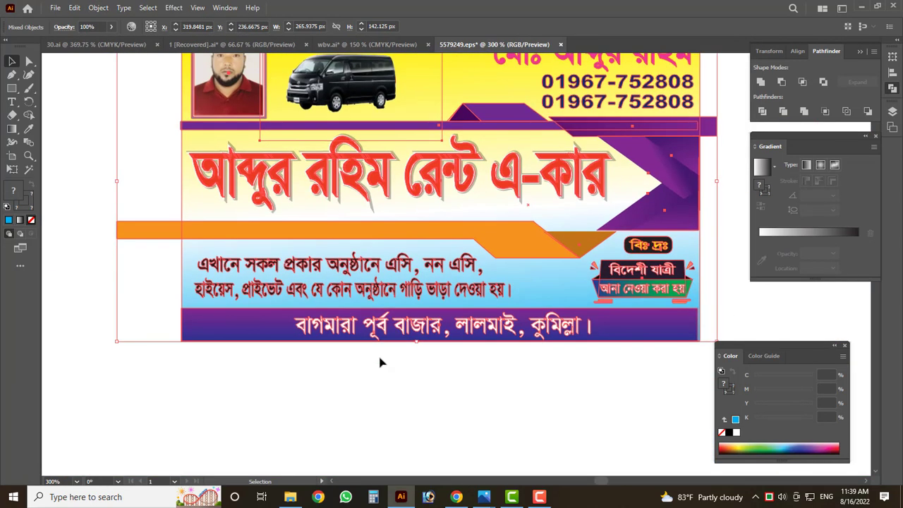
{"action": "scroll", "coordinate": [338, 270], "scroll_direction": "up", "scroll_amount": 5}
- Direct-select individual Bengali glyph paths and test-move the র glyph, then undo the move
{"action": "left_click", "coordinate": [355, 251]}
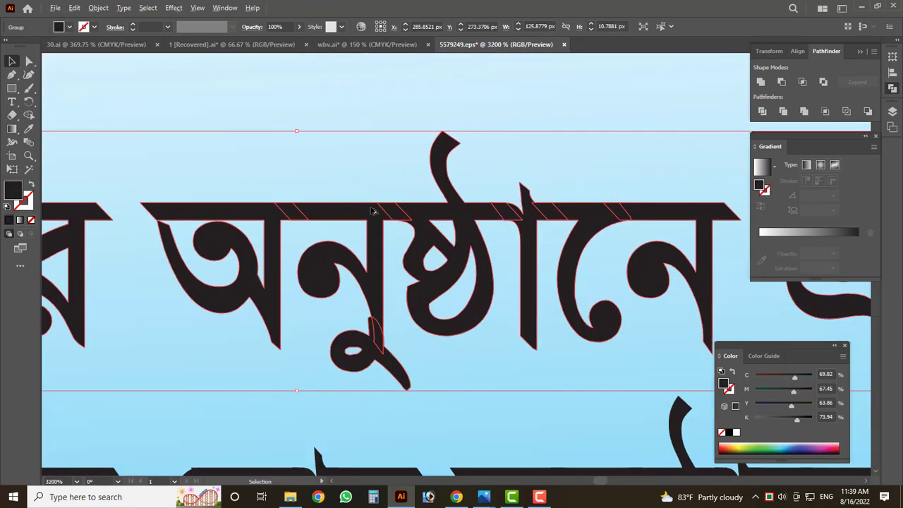
{"action": "scroll", "coordinate": [374, 211], "scroll_direction": "up", "scroll_amount": 2}
{"action": "left_click", "coordinate": [29, 61]}
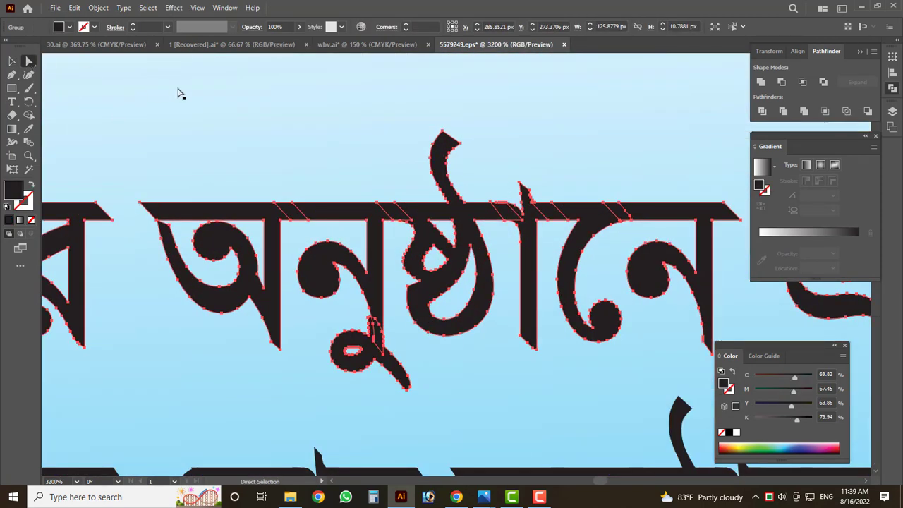
{"action": "left_click", "coordinate": [177, 91]}
{"action": "scroll", "coordinate": [388, 288], "scroll_direction": "down", "scroll_amount": 3}
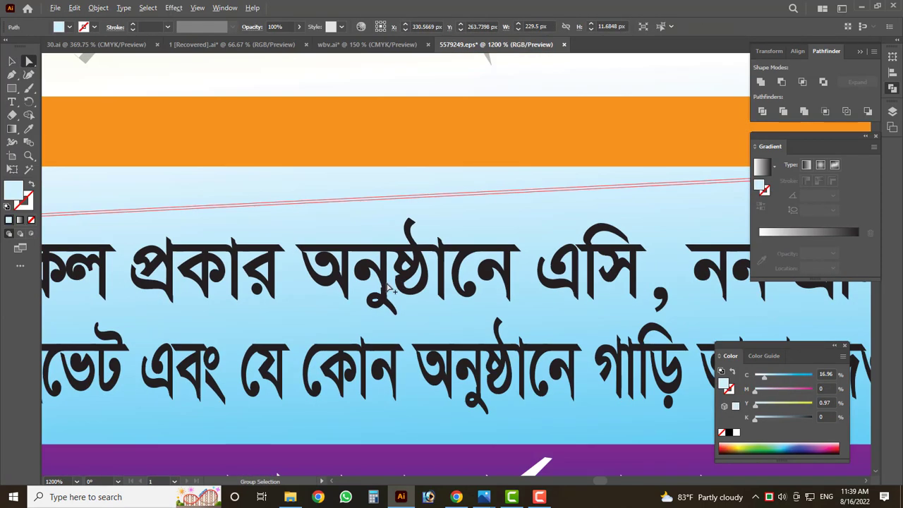
{"action": "left_click_drag", "start_coordinate": [299, 248], "coordinate": [328, 292]}
{"action": "left_click", "coordinate": [253, 272]}
{"action": "left_click_drag", "start_coordinate": [252, 274], "coordinate": [232, 323]}
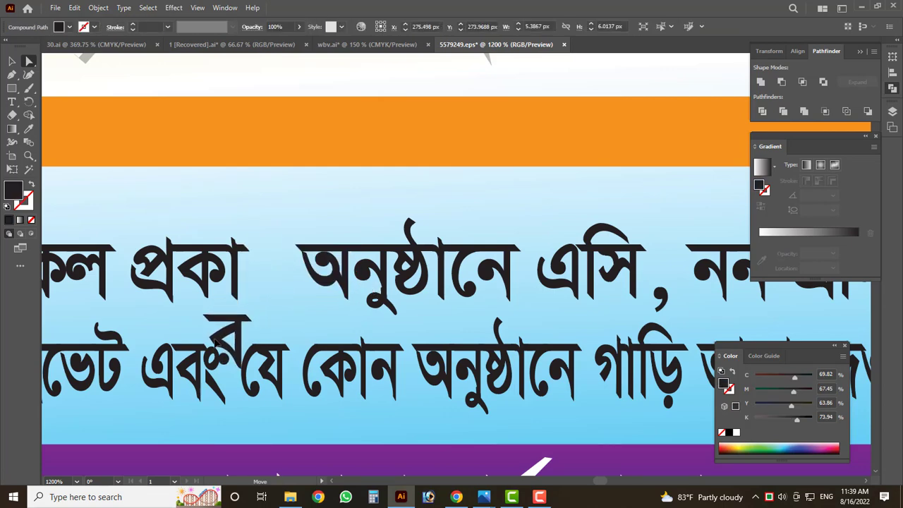
{"action": "key", "text": "ctrl+z"}
{"action": "key", "text": "ctrl+0"}
- Select all, deselect, then test-move the ব glyph of এবং and undo it
{"action": "key", "text": "ctrl+a"}
{"action": "scroll", "coordinate": [218, 335], "scroll_direction": "down", "scroll_amount": 1}
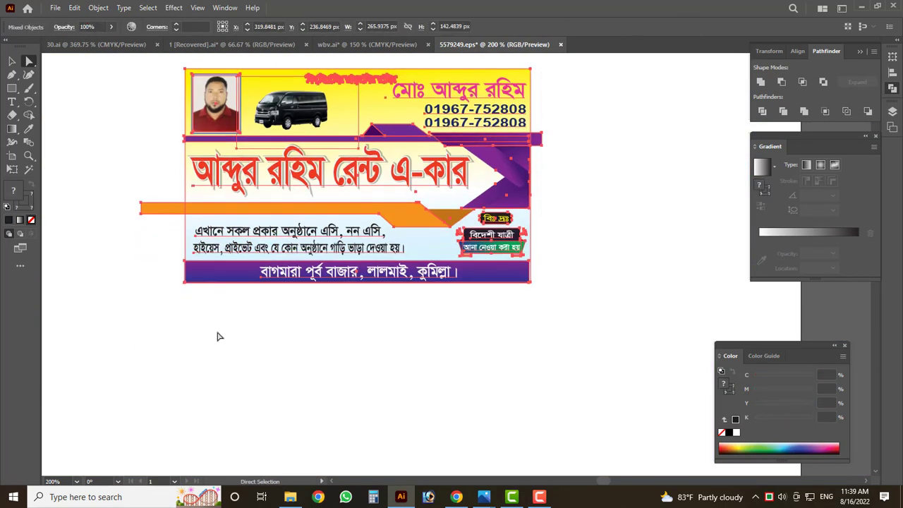
{"action": "left_click", "coordinate": [258, 318]}
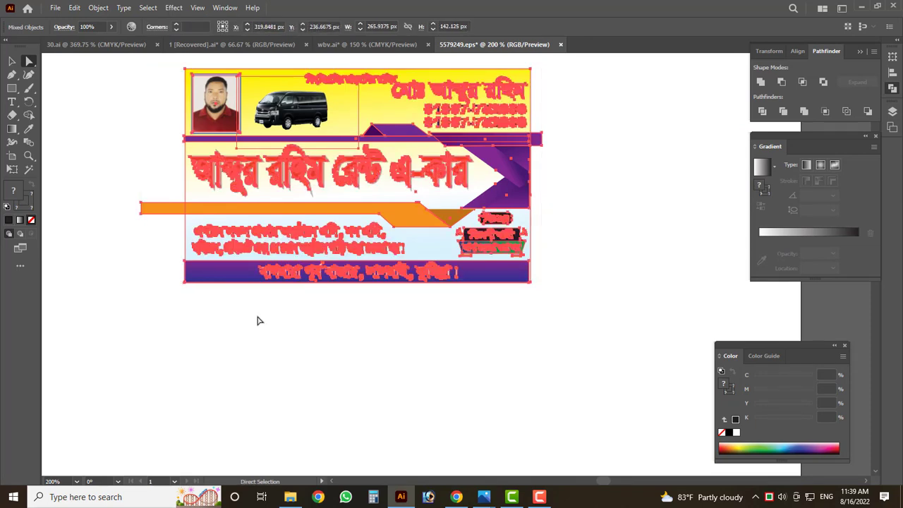
{"action": "scroll", "coordinate": [256, 325], "scroll_direction": "up", "scroll_amount": 1}
{"action": "scroll", "coordinate": [256, 322], "scroll_direction": "up", "scroll_amount": 2}
{"action": "scroll", "coordinate": [256, 323], "scroll_direction": "up", "scroll_amount": 3}
{"action": "scroll", "coordinate": [274, 165], "scroll_direction": "up", "scroll_amount": 1}
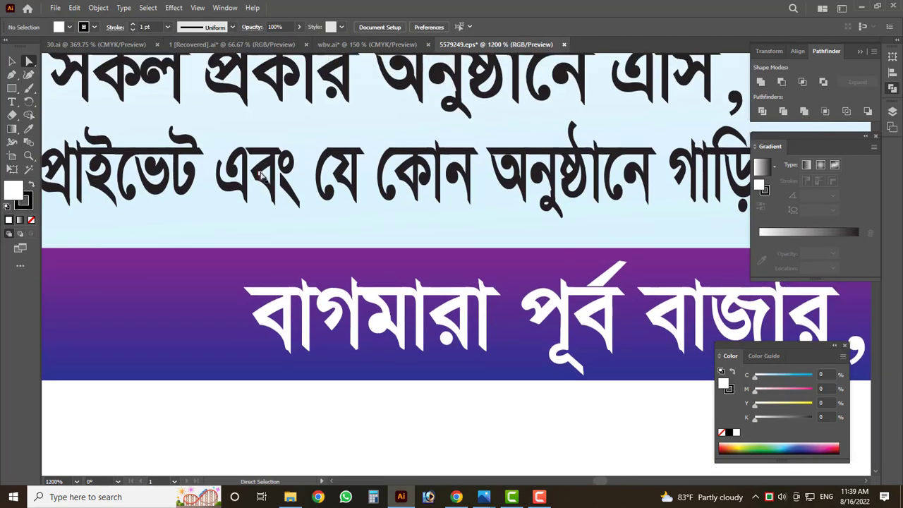
{"action": "left_click_drag", "start_coordinate": [273, 177], "coordinate": [226, 271]}
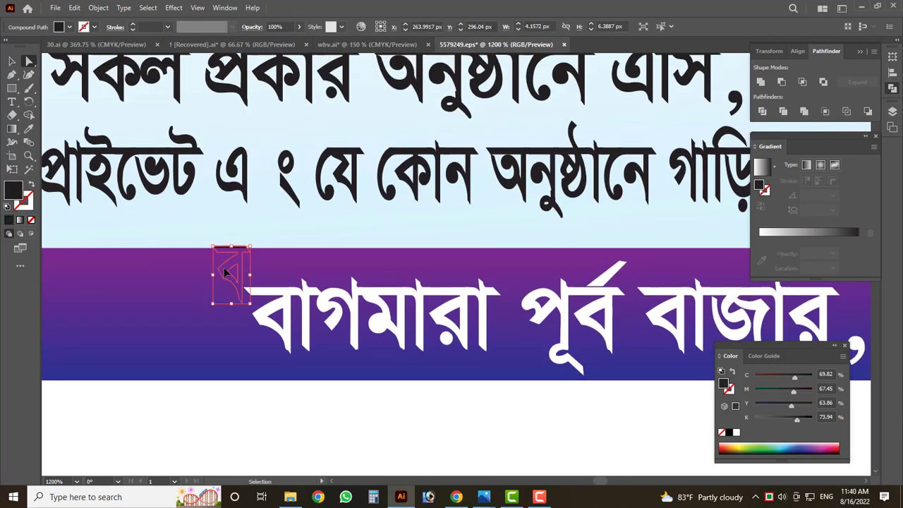
{"action": "key", "text": "ctrl+z"}
- Select the gradient background rectangle, then select all card artwork with Ctrl+A
{"action": "key", "text": "ctrl+minus"}
{"action": "key", "text": "ctrl+minus"}
{"action": "key", "text": "ctrl+minus"}
{"action": "scroll", "coordinate": [358, 180], "scroll_direction": "up", "scroll_amount": 3}
{"action": "scroll", "coordinate": [202, 167], "scroll_direction": "up", "scroll_amount": 2}
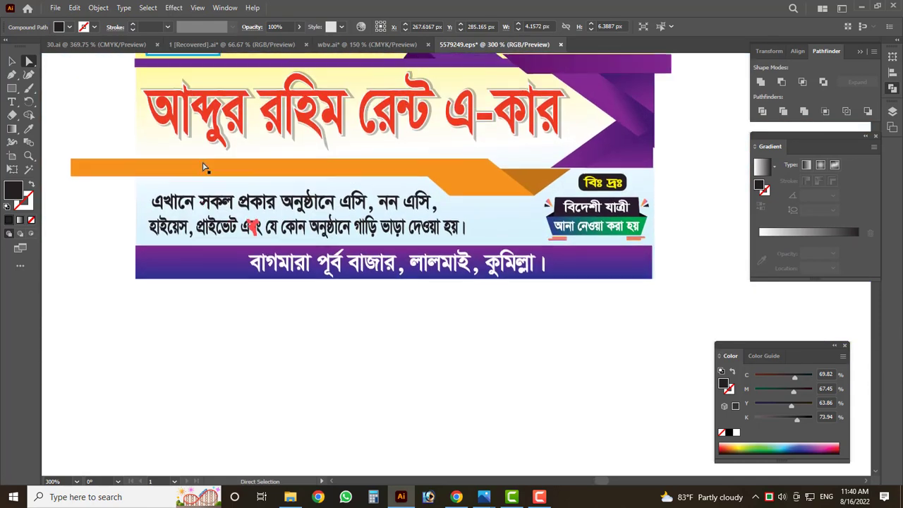
{"action": "left_click", "coordinate": [11, 62]}
{"action": "scroll", "coordinate": [282, 197], "scroll_direction": "up", "scroll_amount": 1}
{"action": "scroll", "coordinate": [282, 197], "scroll_direction": "up", "scroll_amount": 1}
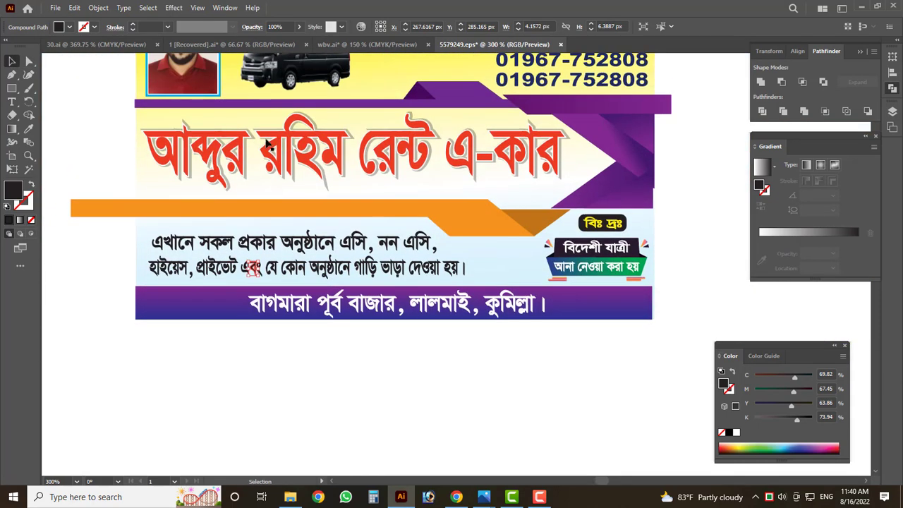
{"action": "left_click", "coordinate": [397, 199]}
{"action": "key", "text": "ctrl+a"}
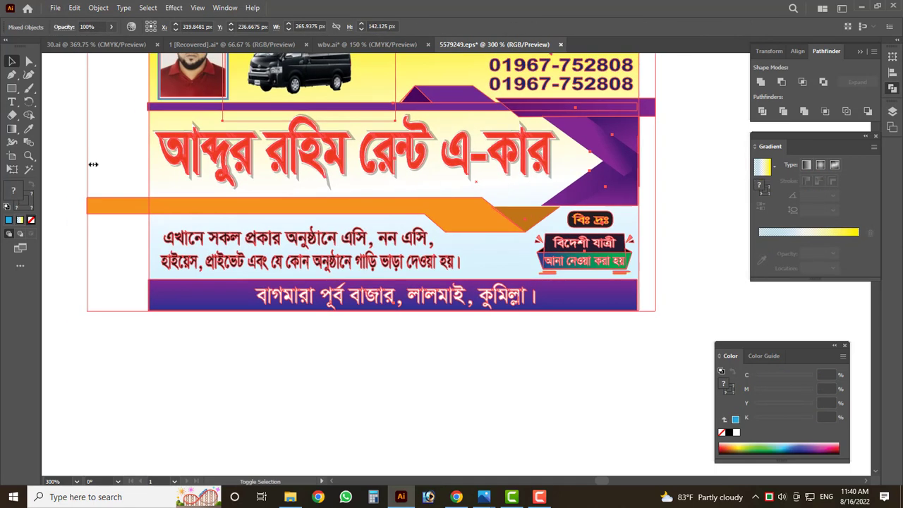
- Expand all selected card artwork with Object > Expand, keeping Object, Fill and Stroke
{"action": "key", "text": "a"}
{"action": "left_click", "coordinate": [98, 8]}
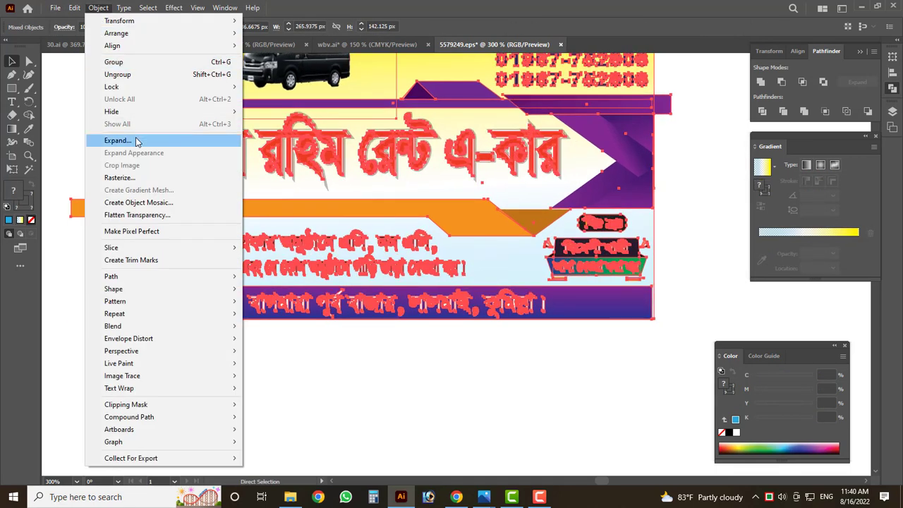
{"action": "left_click", "coordinate": [134, 140]}
{"action": "left_click", "coordinate": [338, 261]}
{"action": "scroll", "coordinate": [332, 264], "scroll_direction": "up", "scroll_amount": 2}
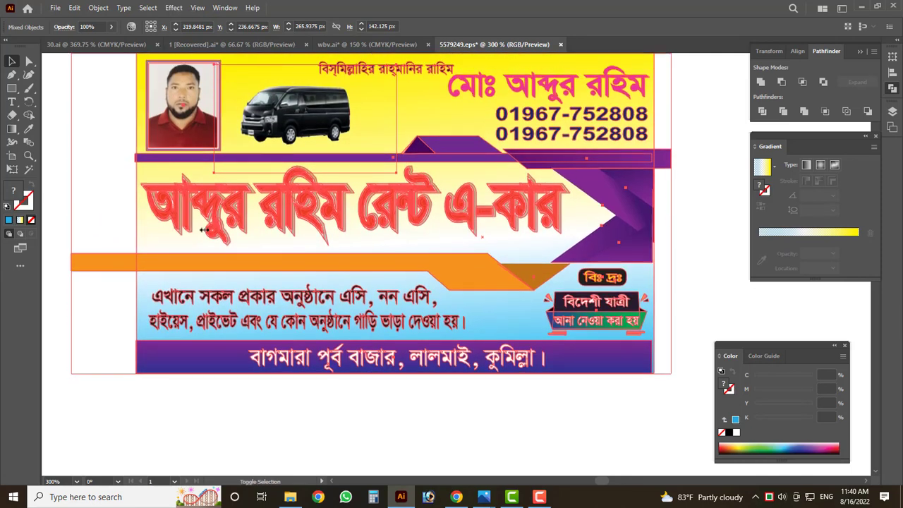
{"action": "scroll", "coordinate": [366, 220], "scroll_direction": "down", "scroll_amount": 5}
{"action": "scroll", "coordinate": [366, 220], "scroll_direction": "up", "scroll_amount": 5}
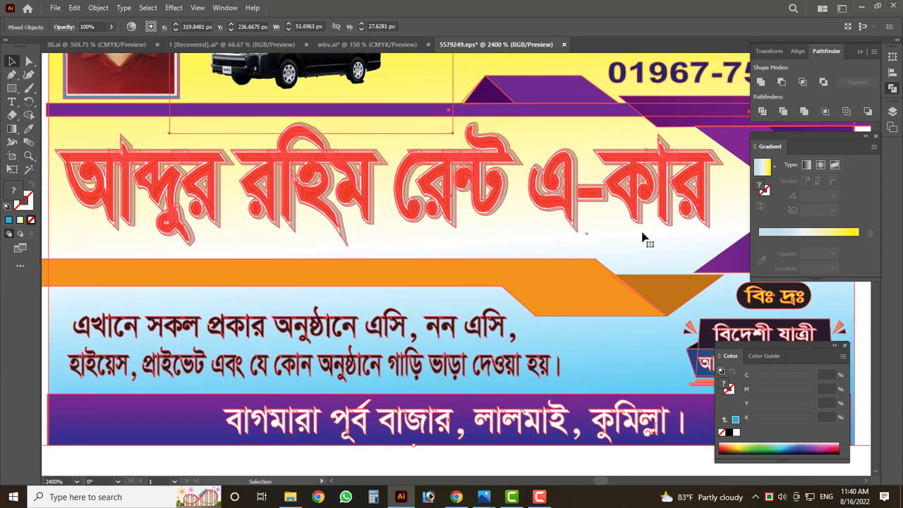
{"action": "scroll", "coordinate": [642, 238], "scroll_direction": "down", "scroll_amount": 4}
{"action": "scroll", "coordinate": [333, 260], "scroll_direction": "up", "scroll_amount": 5}
{"action": "scroll", "coordinate": [334, 260], "scroll_direction": "up", "scroll_amount": 1}
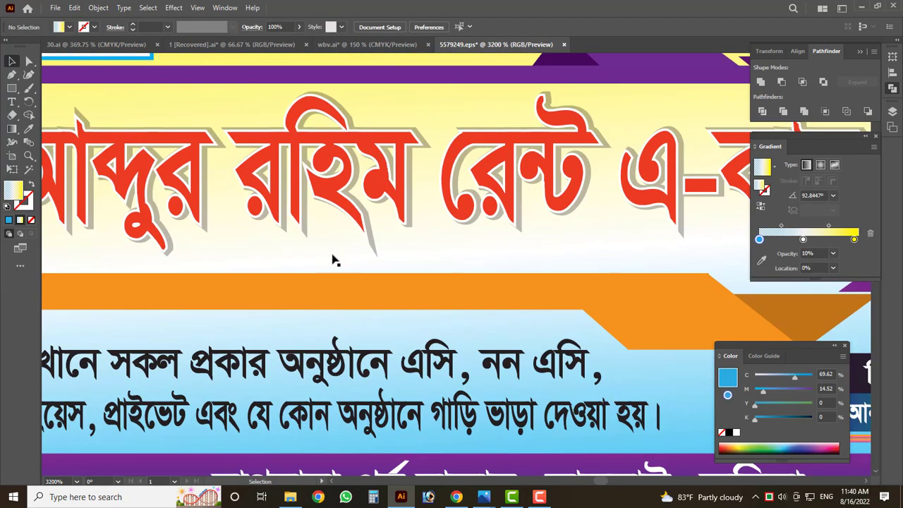
{"action": "scroll", "coordinate": [334, 259], "scroll_direction": "down", "scroll_amount": 1}
{"action": "scroll", "coordinate": [333, 259], "scroll_direction": "down", "scroll_amount": 5}
{"action": "scroll", "coordinate": [400, 278], "scroll_direction": "down", "scroll_amount": 2}
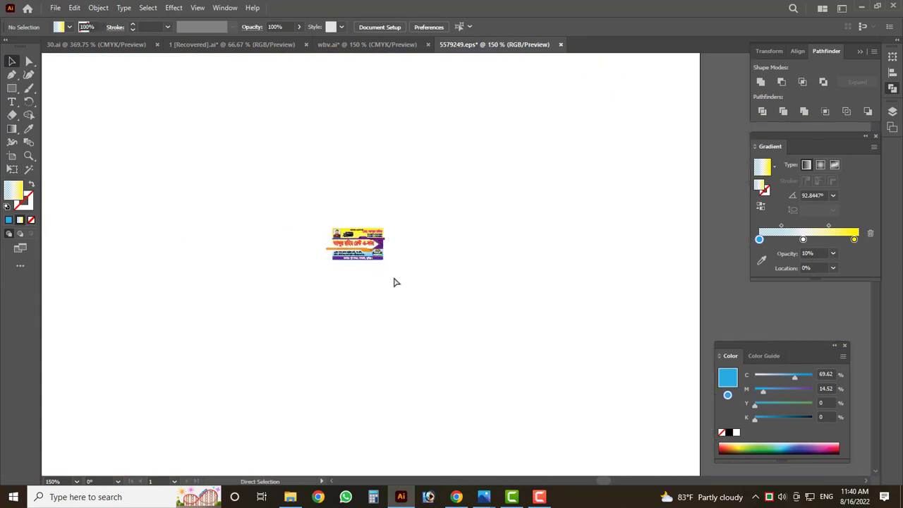
- Select all artwork and delete it, then select the leftover small red object
{"action": "key", "text": "ctrl+a"}
{"action": "scroll", "coordinate": [355, 266], "scroll_direction": "down", "scroll_amount": 3}
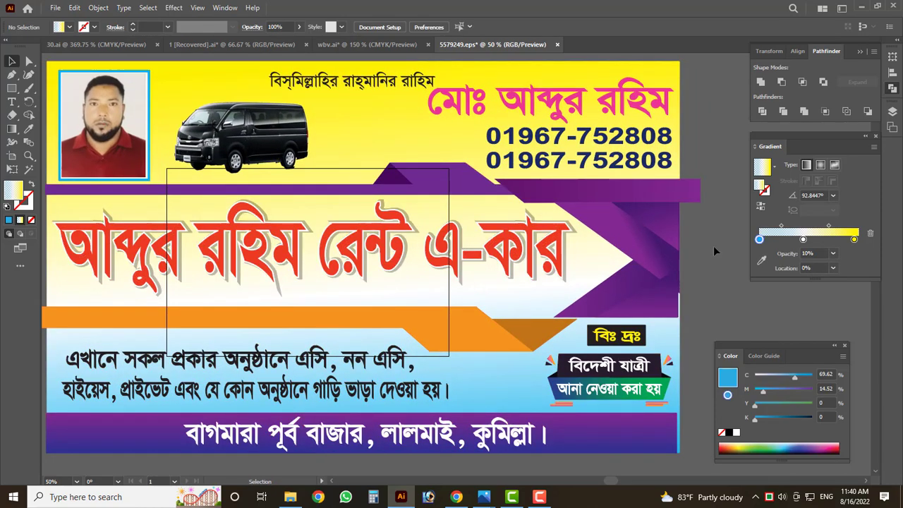
{"action": "scroll", "coordinate": [540, 267], "scroll_direction": "up", "scroll_amount": 5}
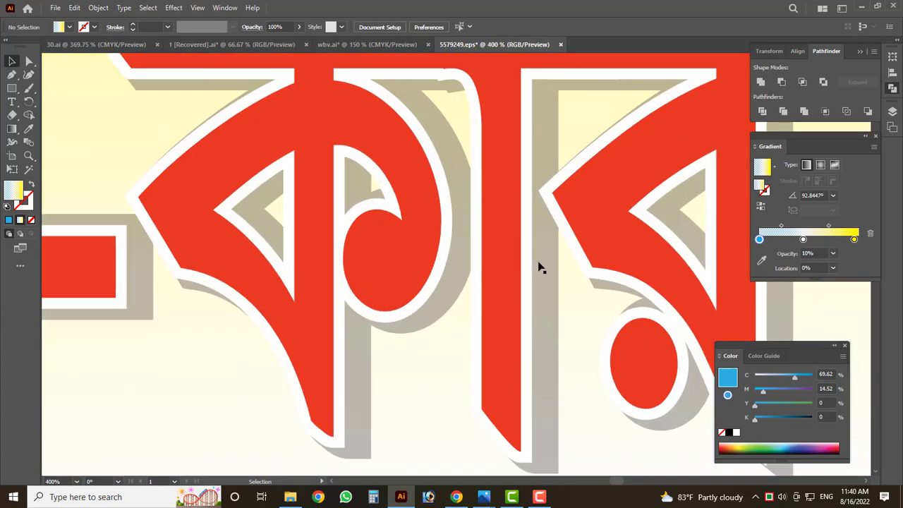
{"action": "scroll", "coordinate": [539, 267], "scroll_direction": "down", "scroll_amount": 7}
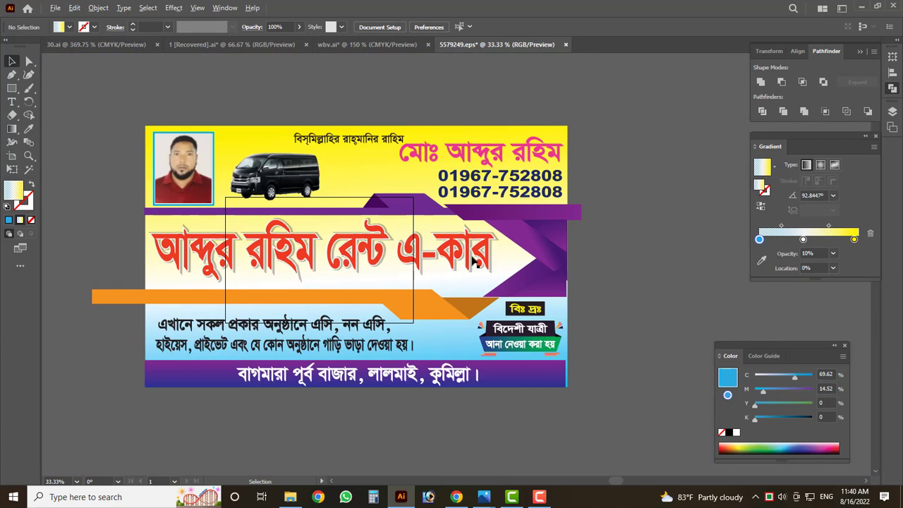
{"action": "scroll", "coordinate": [474, 262], "scroll_direction": "down", "scroll_amount": 1}
{"action": "key", "text": "ctrl+a"}
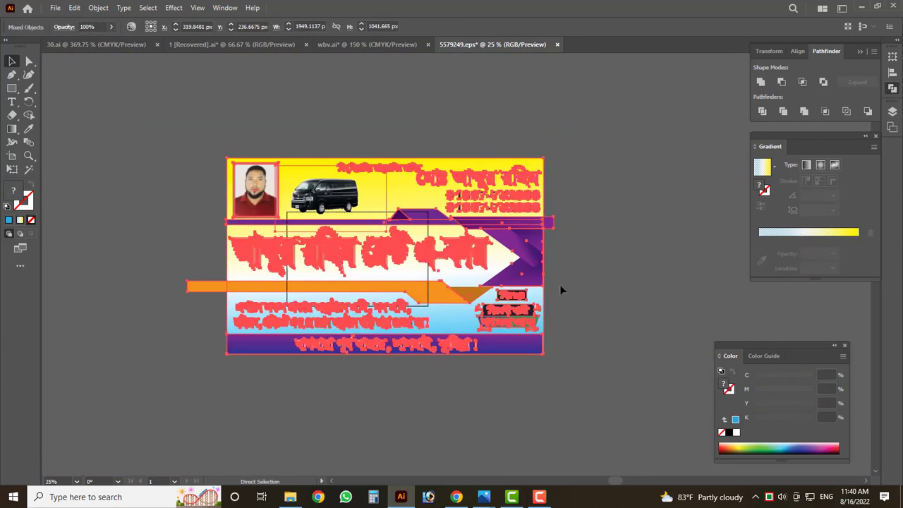
{"action": "scroll", "coordinate": [420, 283], "scroll_direction": "down", "scroll_amount": 3}
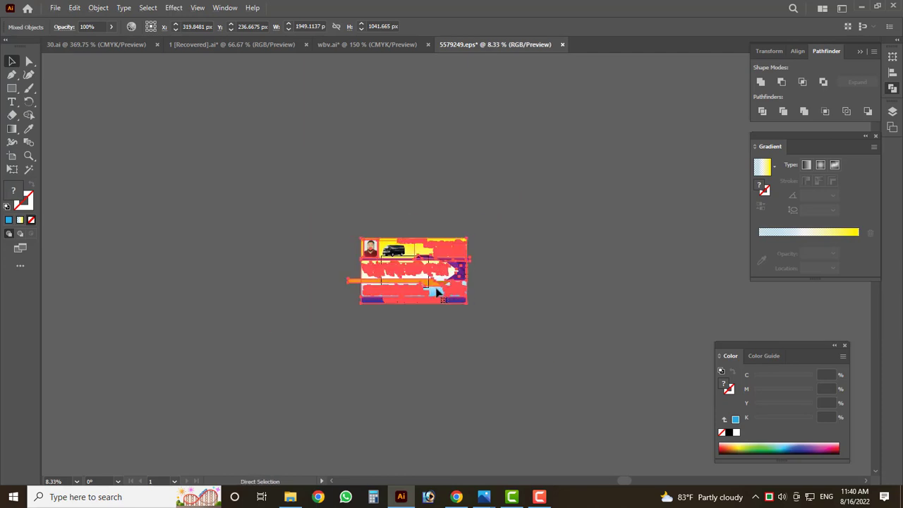
{"action": "key", "text": "Delete"}
{"action": "left_click", "coordinate": [411, 273]}
{"action": "scroll", "coordinate": [413, 278], "scroll_direction": "up", "scroll_amount": 5}
{"action": "scroll", "coordinate": [407, 266], "scroll_direction": "up", "scroll_amount": 3}
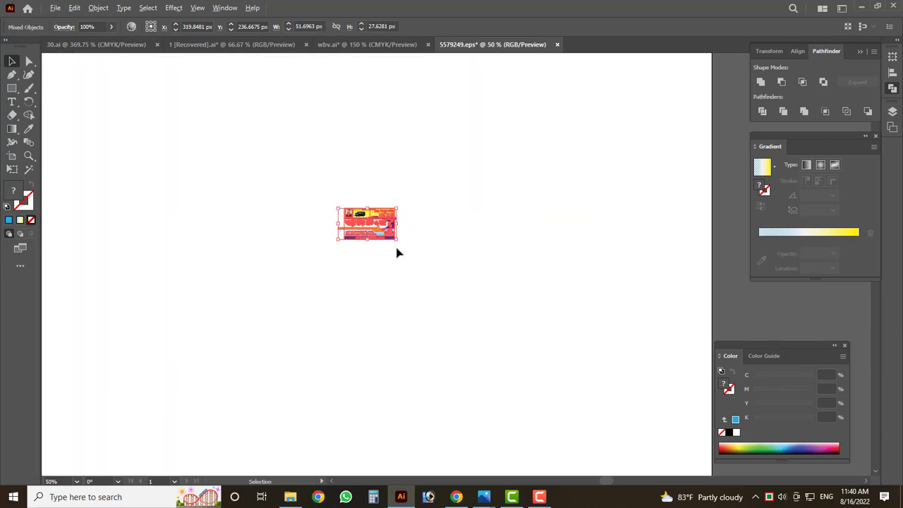
- Undo the deletion to restore the banner artwork and review the card
{"action": "key", "text": "ctrl+z"}
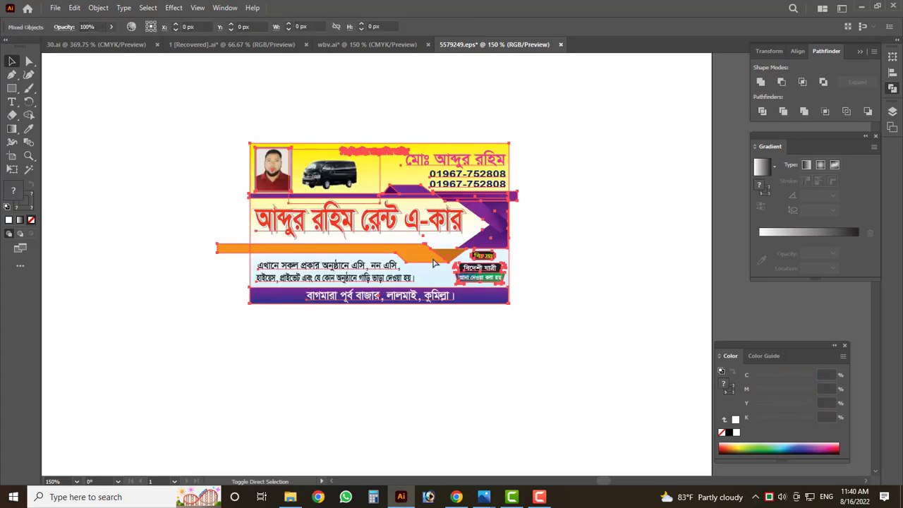
{"action": "scroll", "coordinate": [416, 300], "scroll_direction": "down", "scroll_amount": 1}
{"action": "scroll", "coordinate": [420, 289], "scroll_direction": "up", "scroll_amount": 3}
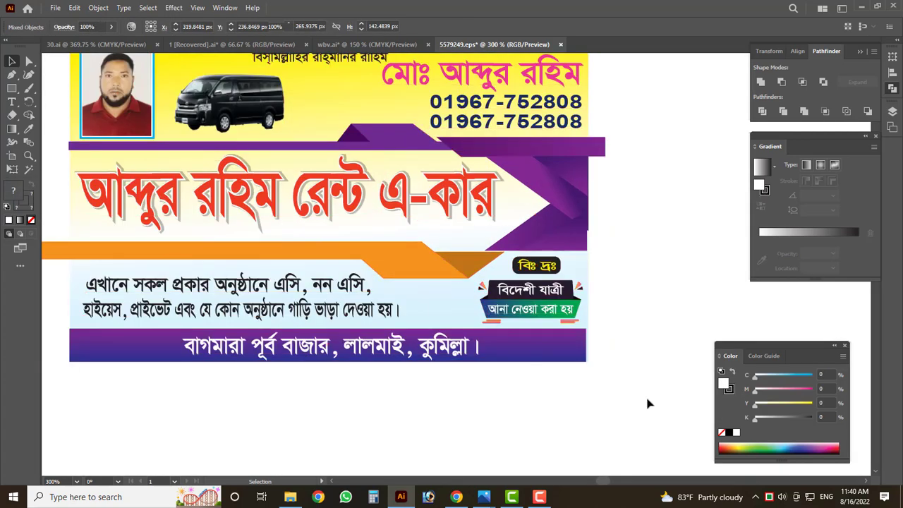
{"action": "scroll", "coordinate": [511, 370], "scroll_direction": "down", "scroll_amount": 2}
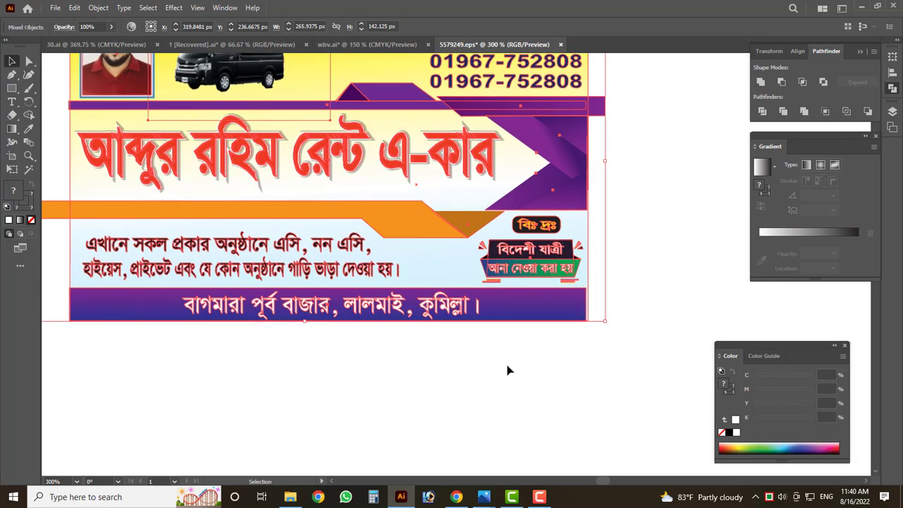
{"action": "scroll", "coordinate": [511, 370], "scroll_direction": "down", "scroll_amount": 2}
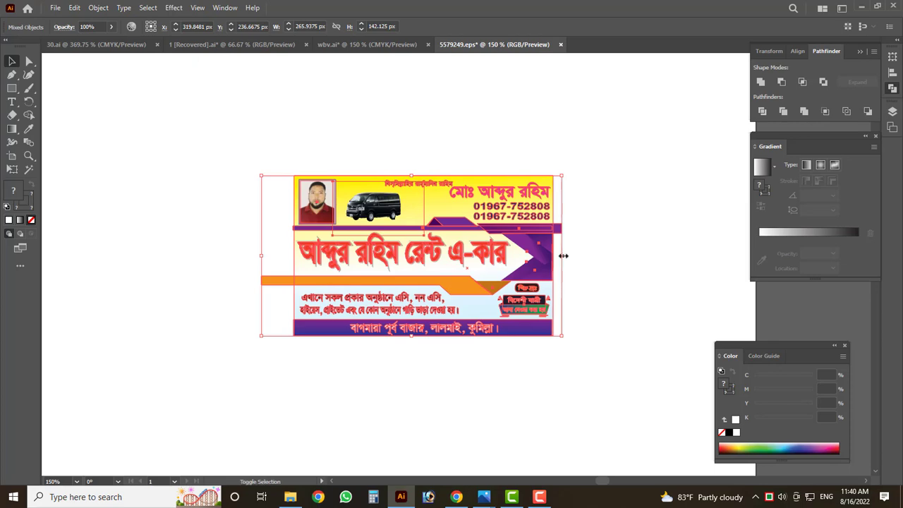
{"action": "scroll", "coordinate": [563, 256], "scroll_direction": "down", "scroll_amount": 2}
{"action": "scroll", "coordinate": [480, 282], "scroll_direction": "up", "scroll_amount": 5}
{"action": "scroll", "coordinate": [544, 445], "scroll_direction": "down", "scroll_amount": 1}
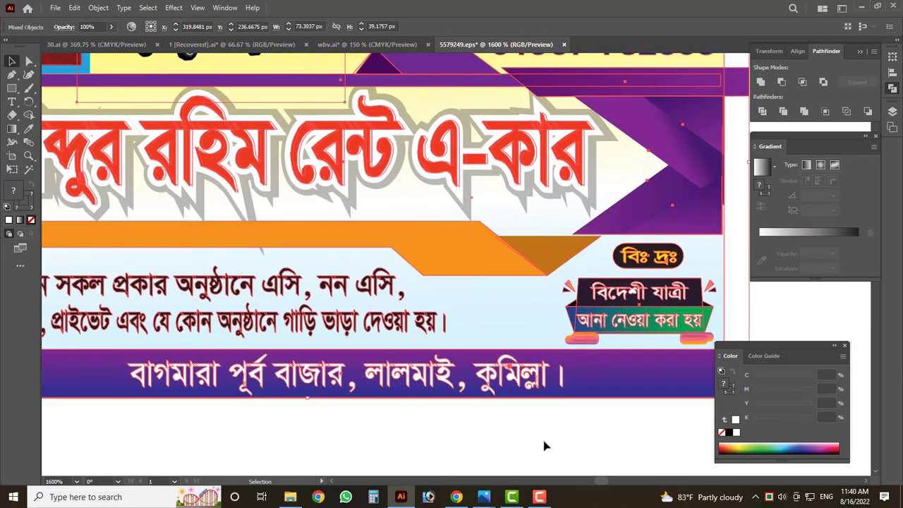
{"action": "scroll", "coordinate": [441, 390], "scroll_direction": "down", "scroll_amount": 3}
{"action": "scroll", "coordinate": [437, 355], "scroll_direction": "up", "scroll_amount": 3}
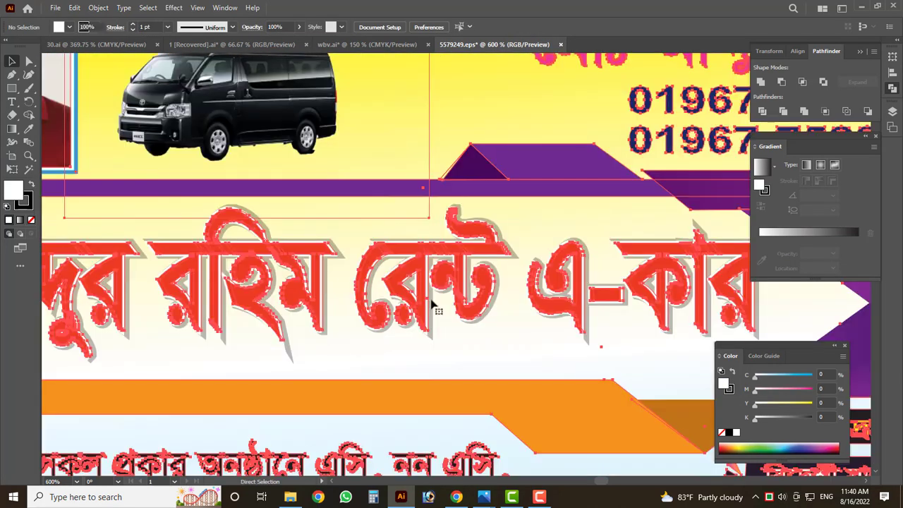
{"action": "scroll", "coordinate": [395, 297], "scroll_direction": "down", "scroll_amount": 2}
{"action": "scroll", "coordinate": [366, 244], "scroll_direction": "down", "scroll_amount": 3}
{"action": "scroll", "coordinate": [485, 238], "scroll_direction": "up", "scroll_amount": 1}
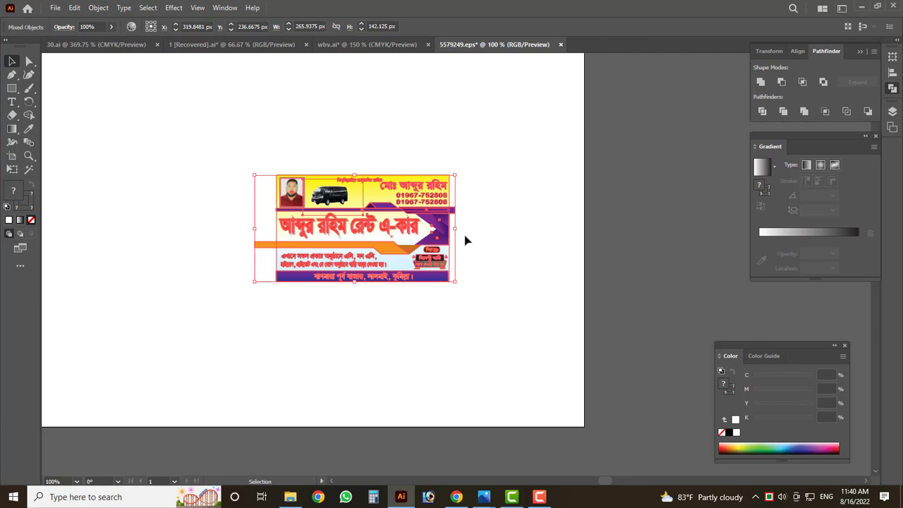
- Undo Create Outlines, then check the context menus of the banner and red Bangla title
{"action": "key", "text": "ctrl+z"}
{"action": "right_click", "coordinate": [366, 228]}
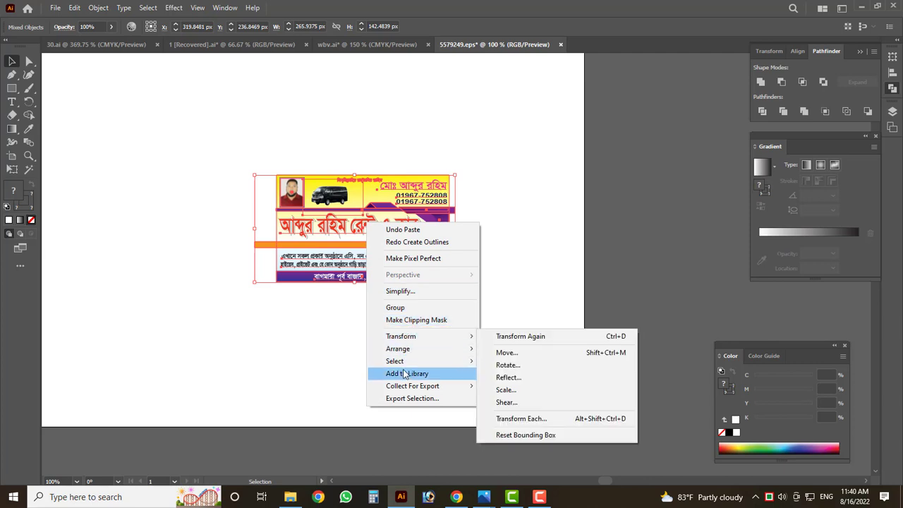
{"action": "left_click", "coordinate": [307, 343]}
{"action": "left_click", "coordinate": [330, 226]}
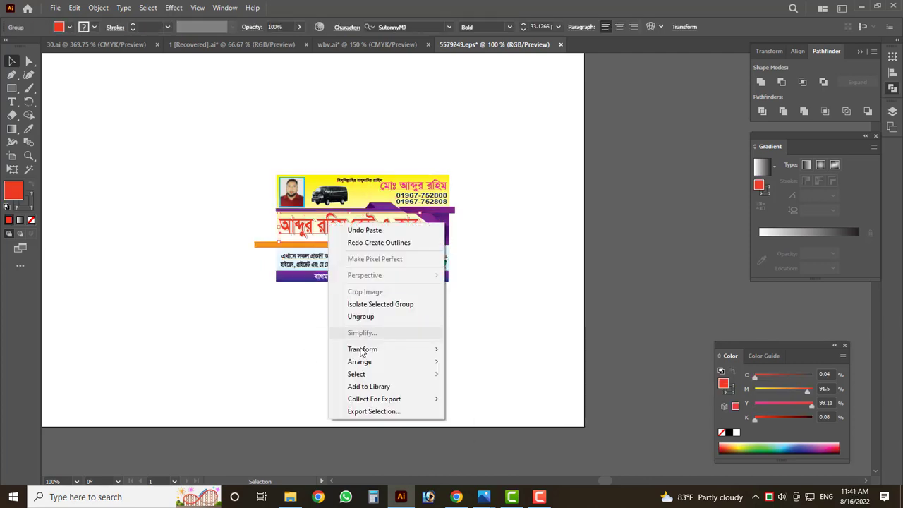
{"action": "right_click", "coordinate": [328, 223]}
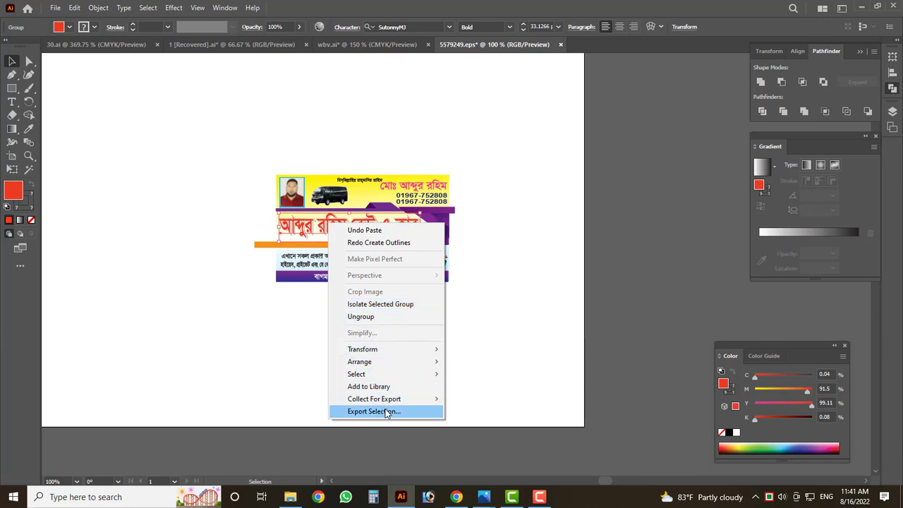
{"action": "mouse_move", "coordinate": [356, 374]}
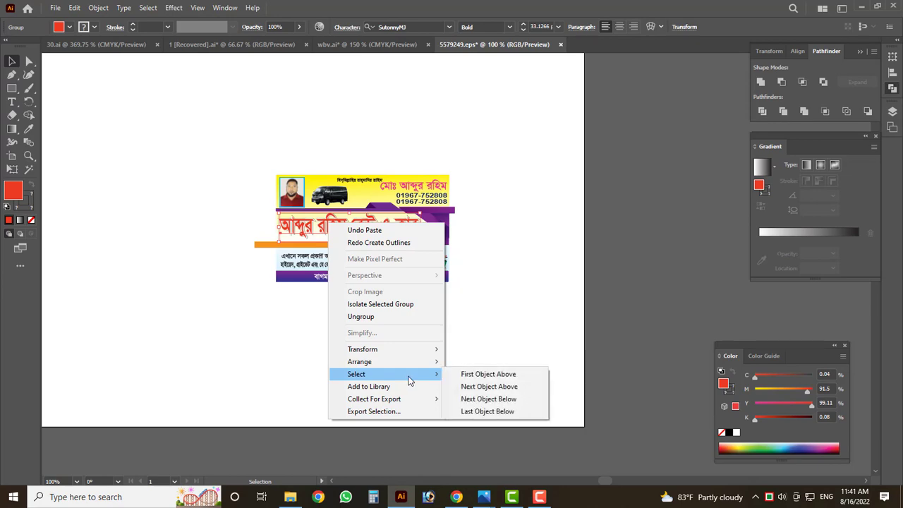
{"action": "left_click", "coordinate": [531, 285]}
- Box-select the card artwork, zoom in, and test-move the title before undoing it
{"action": "left_click_drag", "start_coordinate": [543, 355], "coordinate": [262, 134]}
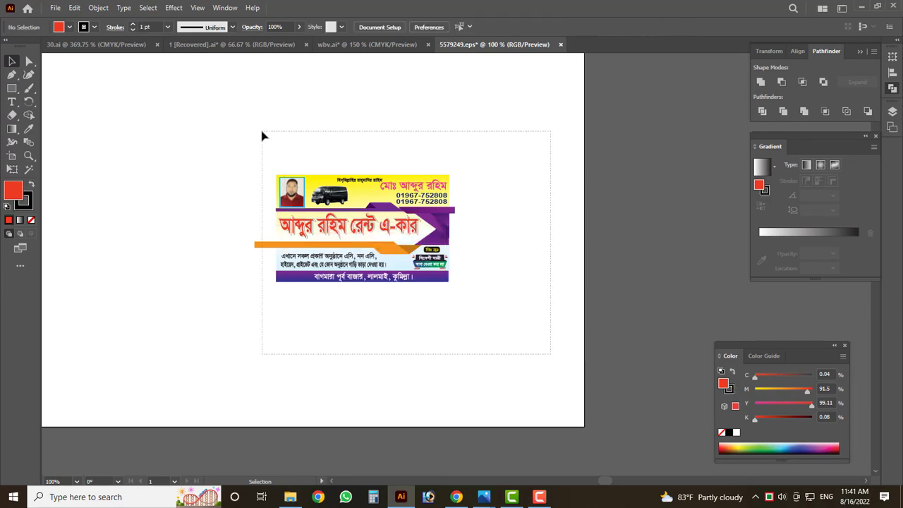
{"action": "key", "text": "ctrl+equal"}
{"action": "key", "text": "ctrl+equal"}
{"action": "key", "text": "ctrl+equal"}
{"action": "key", "text": "ctrl+shift+a"}
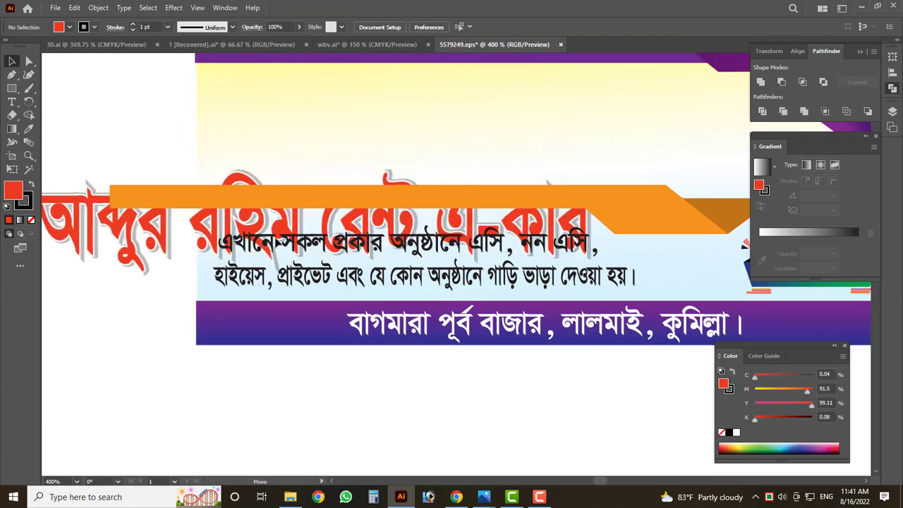
{"action": "left_click_drag", "start_coordinate": [446, 139], "coordinate": [333, 239]}
{"action": "key", "text": "ctrl+z"}
- Marquee-select the entire card artwork, ready for Object > Expand Appearance
{"action": "key", "text": "ctrl+minus"}
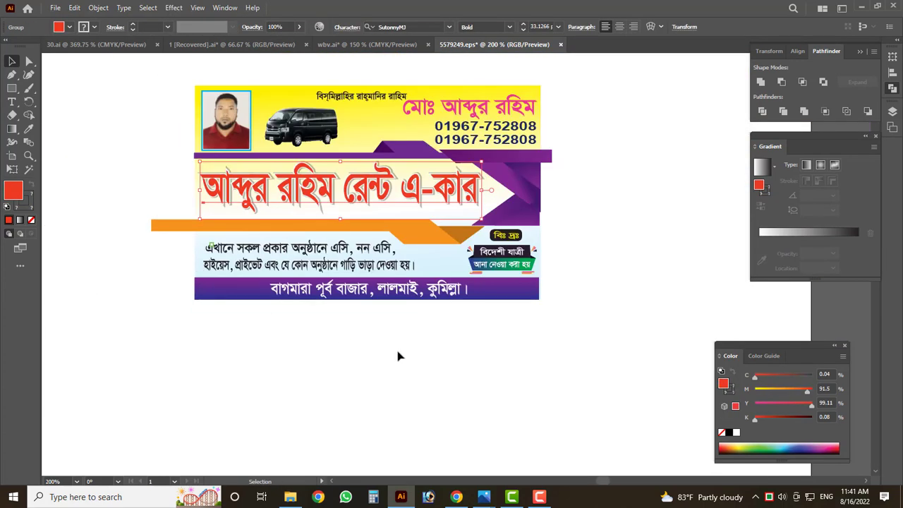
{"action": "key", "text": "ctrl+shift+a"}
{"action": "scroll", "coordinate": [560, 397], "scroll_direction": "up", "scroll_amount": 1}
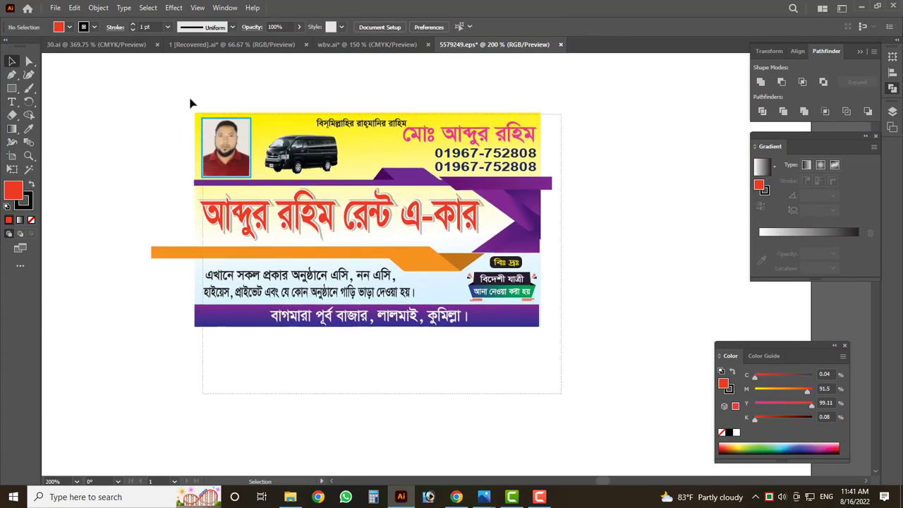
{"action": "left_click_drag", "start_coordinate": [173, 74], "coordinate": [561, 391]}
{"action": "left_click", "coordinate": [98, 7]}
{"action": "left_click", "coordinate": [127, 152]}
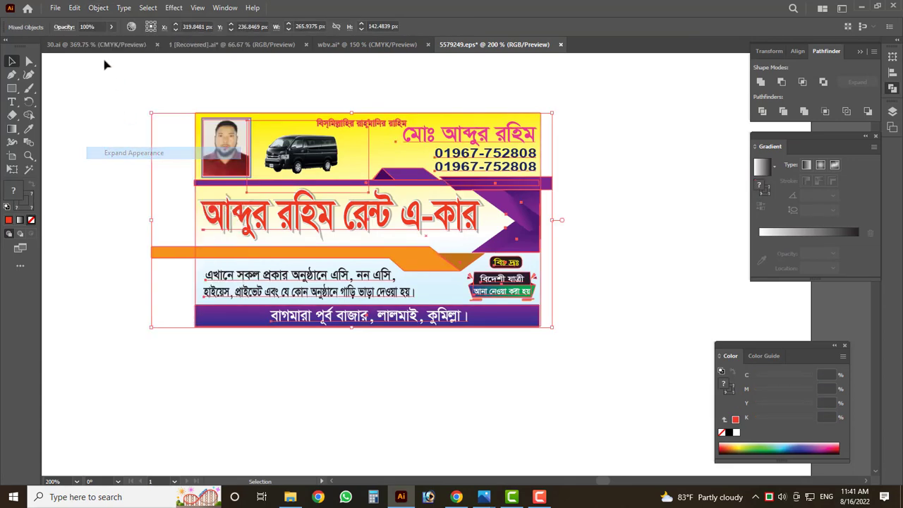
{"action": "left_click", "coordinate": [99, 7]}
{"action": "left_click", "coordinate": [118, 141]}
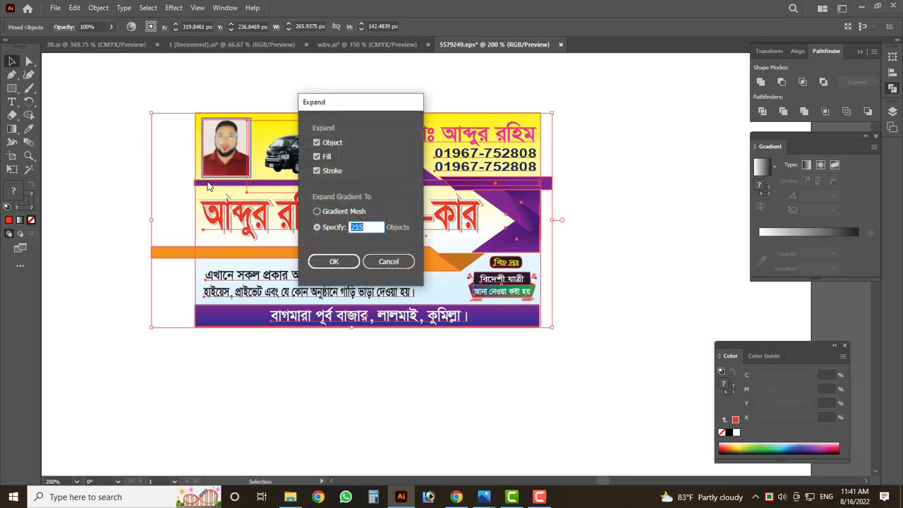
{"action": "left_click", "coordinate": [328, 264]}
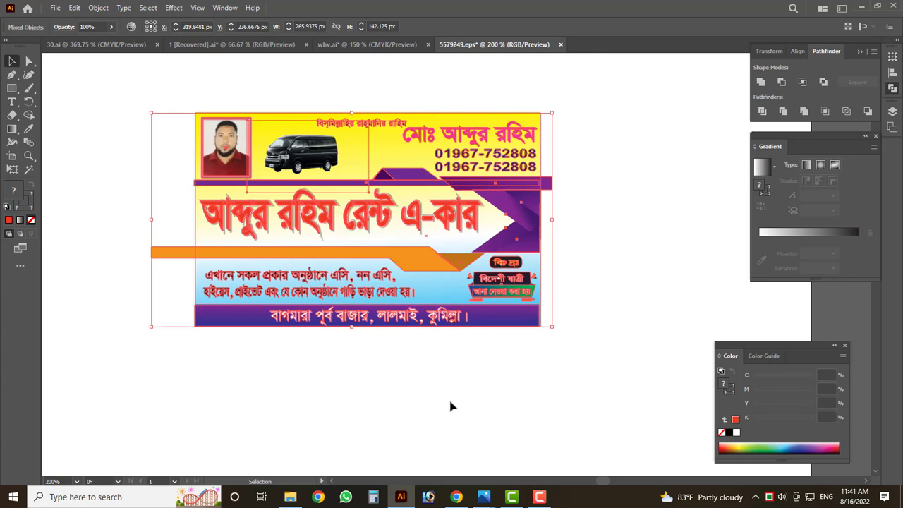
{"action": "left_click", "coordinate": [452, 405]}
{"action": "scroll", "coordinate": [508, 375], "scroll_direction": "up", "scroll_amount": 1}
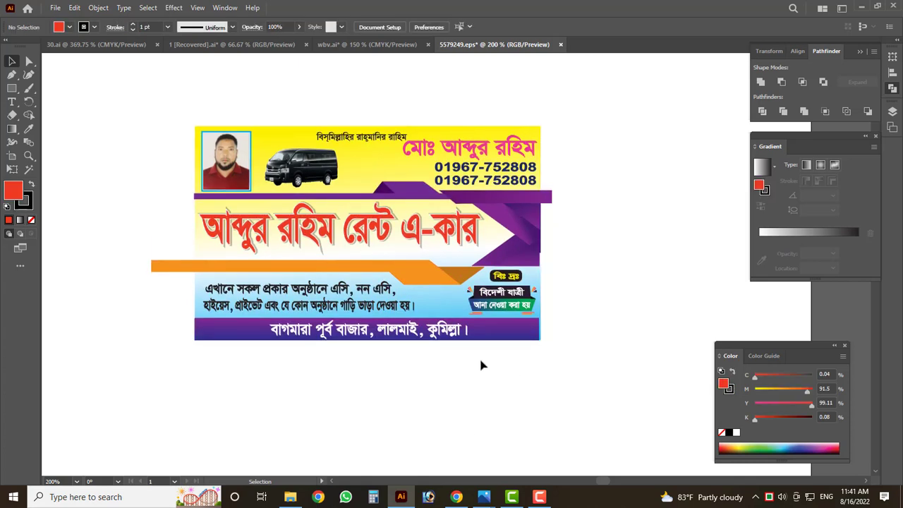
{"action": "left_click", "coordinate": [311, 159]}
{"action": "left_click", "coordinate": [250, 97]}
{"action": "left_click", "coordinate": [229, 159]}
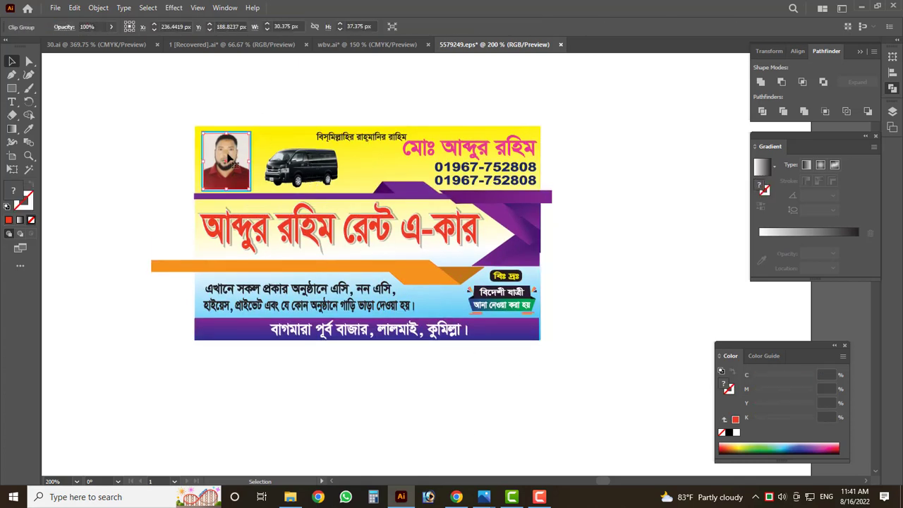
{"action": "scroll", "coordinate": [266, 266], "scroll_direction": "down", "scroll_amount": 2}
{"action": "left_click", "coordinate": [341, 381]}
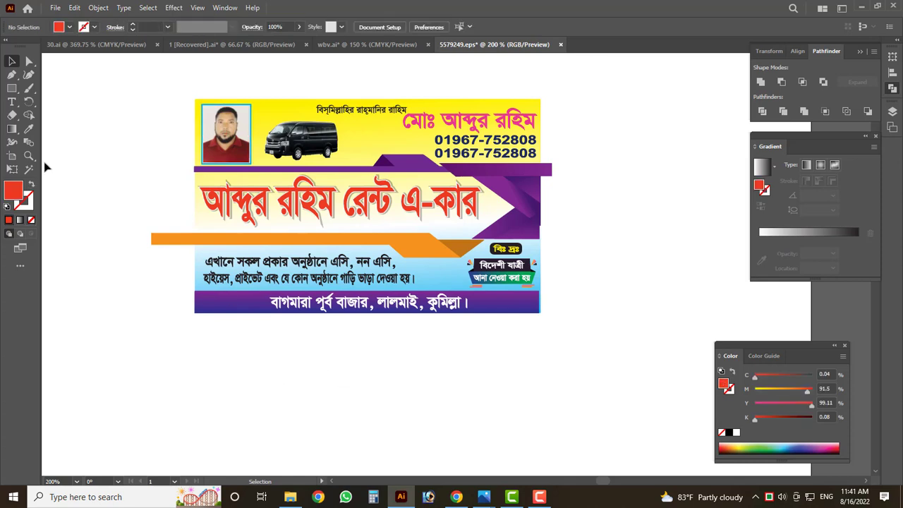
{"action": "left_click", "coordinate": [178, 242]}
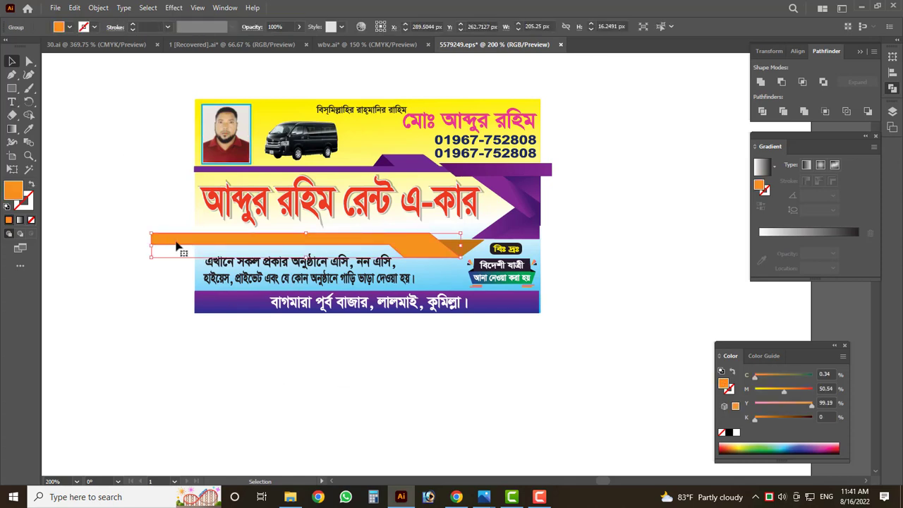
{"action": "left_click", "coordinate": [149, 194]}
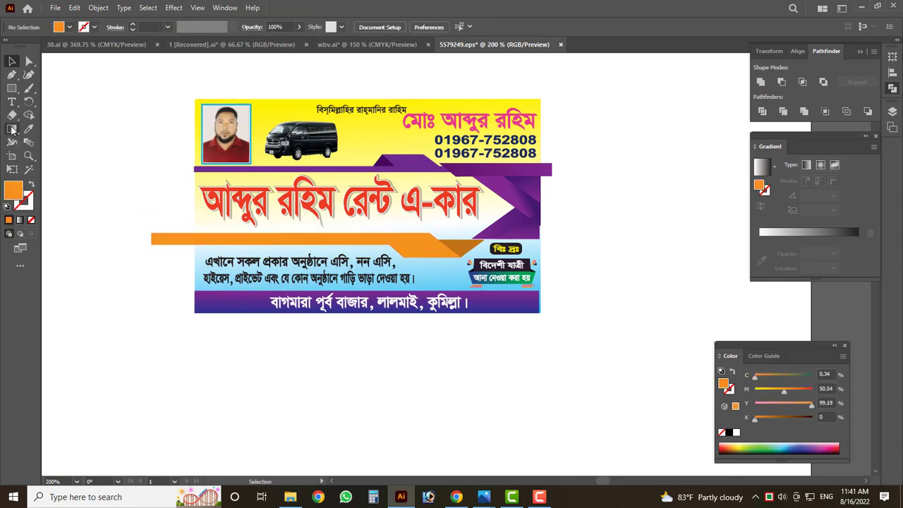
{"action": "left_click", "coordinate": [10, 90]}
{"action": "mouse_move", "coordinate": [195, 99]}
{"action": "left_mouse_down"}
{"action": "mouse_move", "coordinate": [244, 240]}
{"action": "mouse_move", "coordinate": [300, 275]}
{"action": "left_mouse_up"}
{"action": "key", "text": "v"}
{"action": "key", "text": "ctrl+a"}
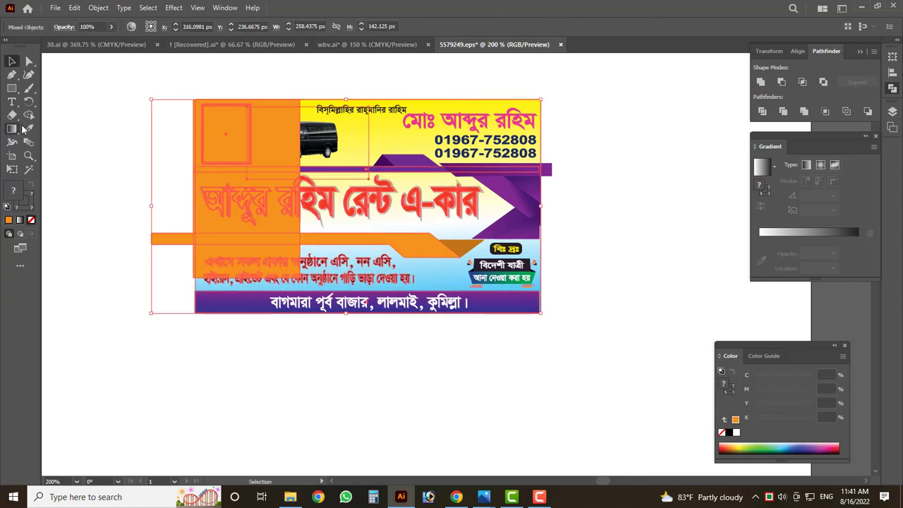
{"action": "key", "text": "shift+m"}
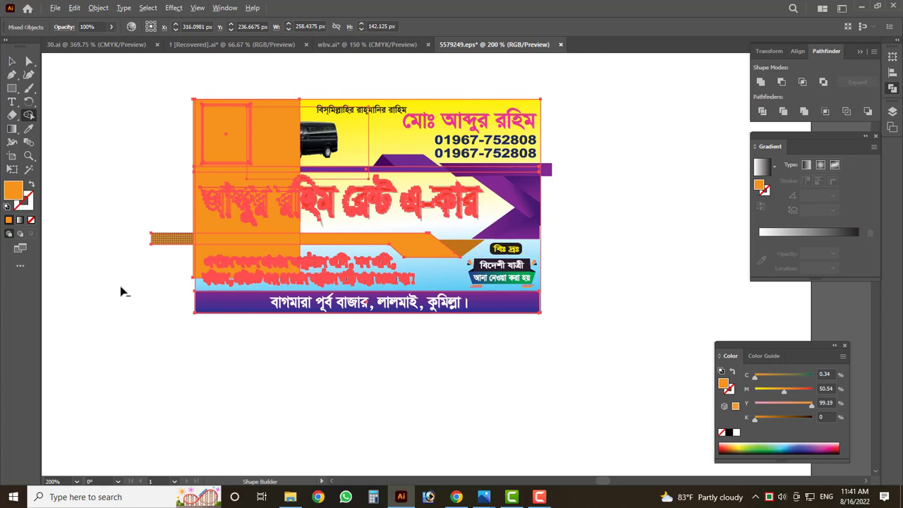
{"action": "left_click_drag", "start_coordinate": [124, 297], "coordinate": [150, 310]}
{"action": "left_click", "coordinate": [12, 62]}
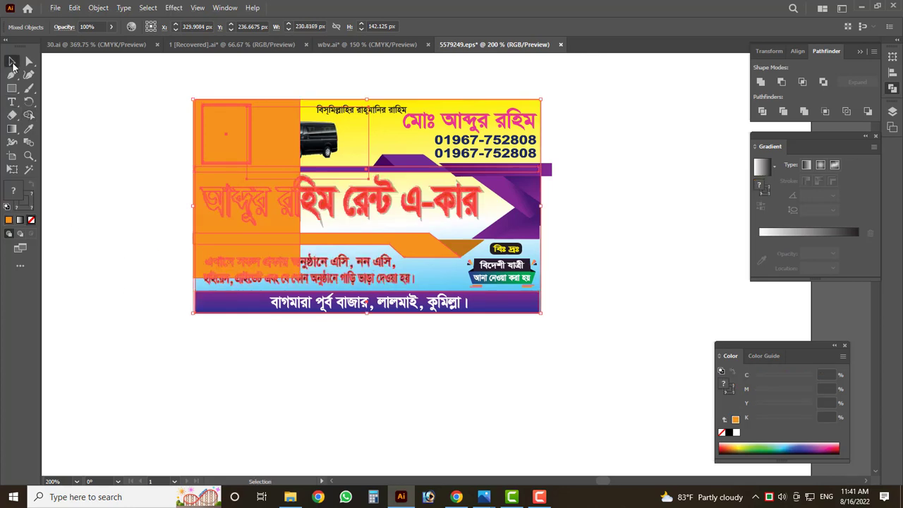
{"action": "left_click", "coordinate": [121, 212]}
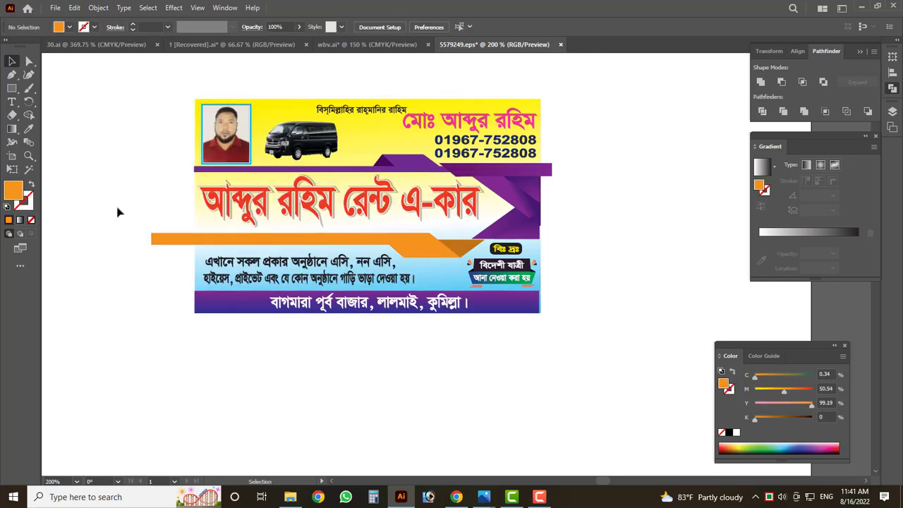
- Draw a rectangle over the banner and make a clipping mask with it
{"action": "left_click", "coordinate": [12, 88]}
{"action": "left_click_drag", "start_coordinate": [195, 98], "coordinate": [541, 312]}
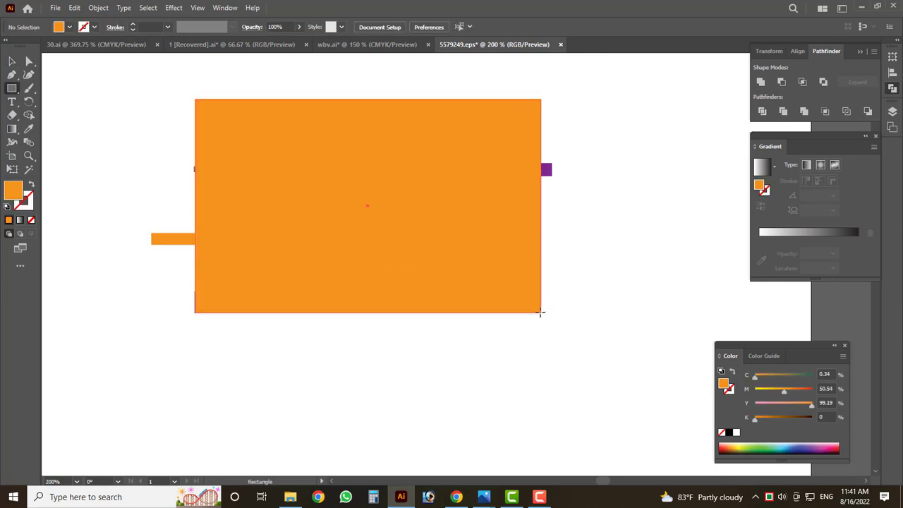
{"action": "left_click", "coordinate": [11, 62]}
{"action": "left_click_drag", "start_coordinate": [115, 85], "coordinate": [597, 363]}
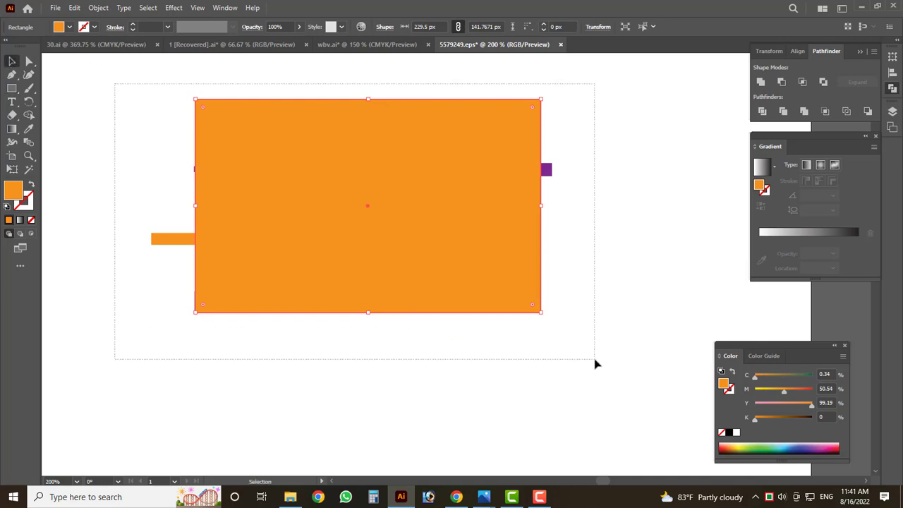
{"action": "right_click", "coordinate": [367, 242]}
{"action": "left_click", "coordinate": [417, 281]}
- Move the clipped banner to the artboard's top-left and scale it to fill the width
{"action": "key", "text": "ctrl+minus"}
{"action": "key", "text": "ctrl+minus"}
{"action": "key", "text": "ctrl+minus"}
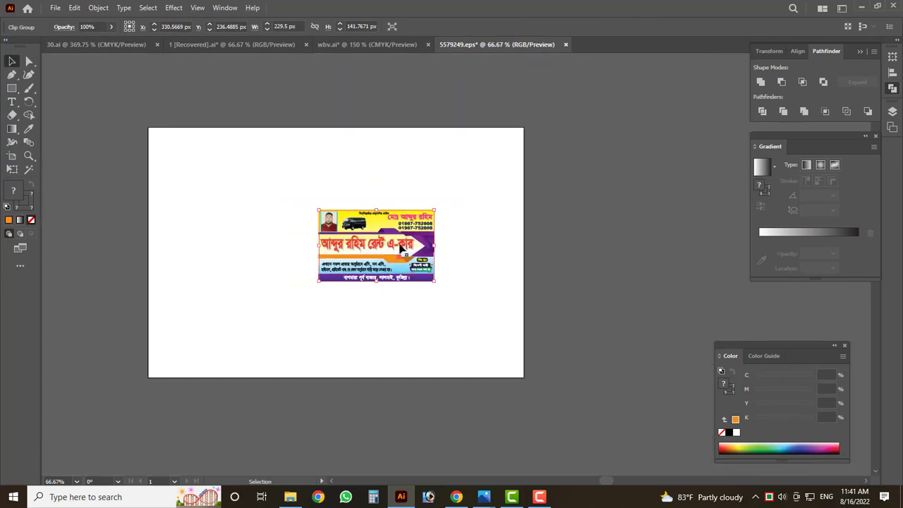
{"action": "mouse_move", "coordinate": [398, 245]}
{"action": "left_mouse_down"}
{"action": "mouse_move", "coordinate": [224, 168]}
{"action": "mouse_move", "coordinate": [234, 166]}
{"action": "left_mouse_up"}
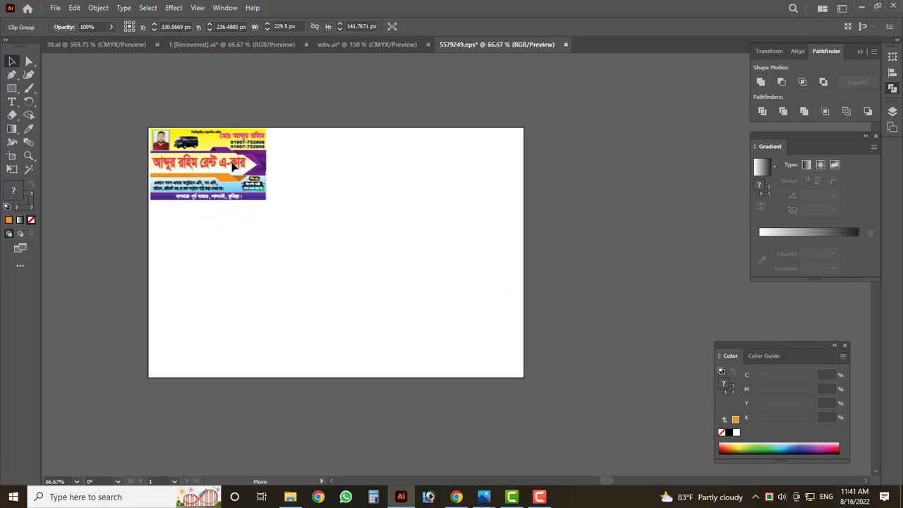
{"action": "mouse_move", "coordinate": [349, 325]}
{"action": "left_mouse_down"}
{"action": "mouse_move", "coordinate": [526, 399]}
{"action": "mouse_move", "coordinate": [522, 389]}
{"action": "left_mouse_up"}
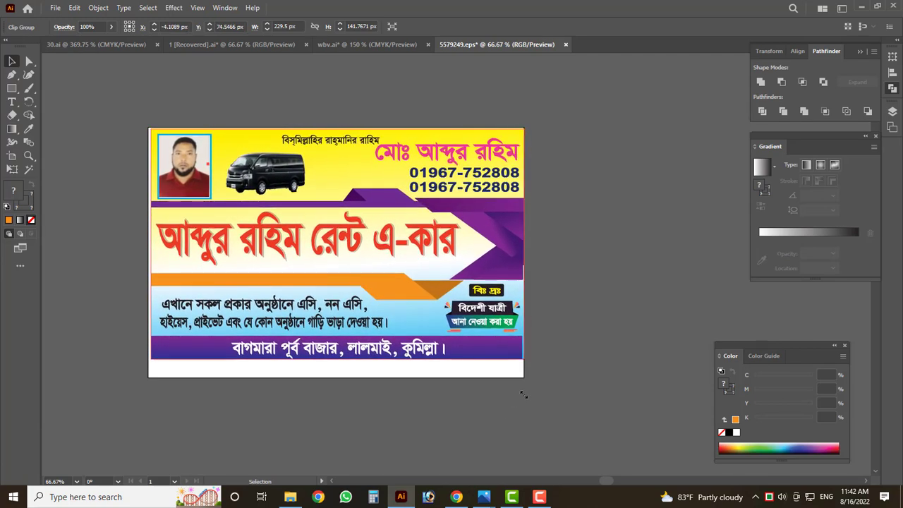
{"action": "left_click", "coordinate": [561, 289]}
{"action": "scroll", "coordinate": [429, 259], "scroll_direction": "up", "scroll_amount": 5}
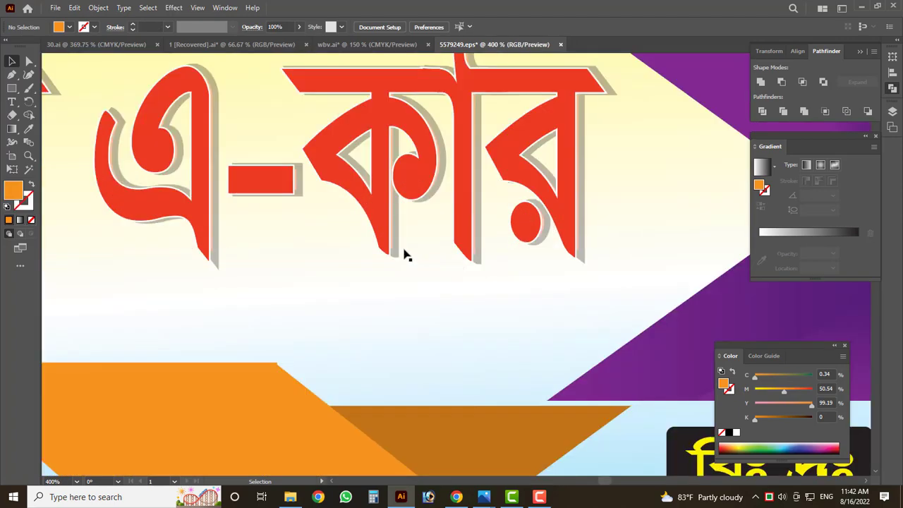
{"action": "scroll", "coordinate": [407, 256], "scroll_direction": "down", "scroll_amount": 3}
{"action": "scroll", "coordinate": [357, 238], "scroll_direction": "up", "scroll_amount": 4}
{"action": "scroll", "coordinate": [385, 223], "scroll_direction": "up", "scroll_amount": 1}
{"action": "scroll", "coordinate": [359, 209], "scroll_direction": "down", "scroll_amount": 5}
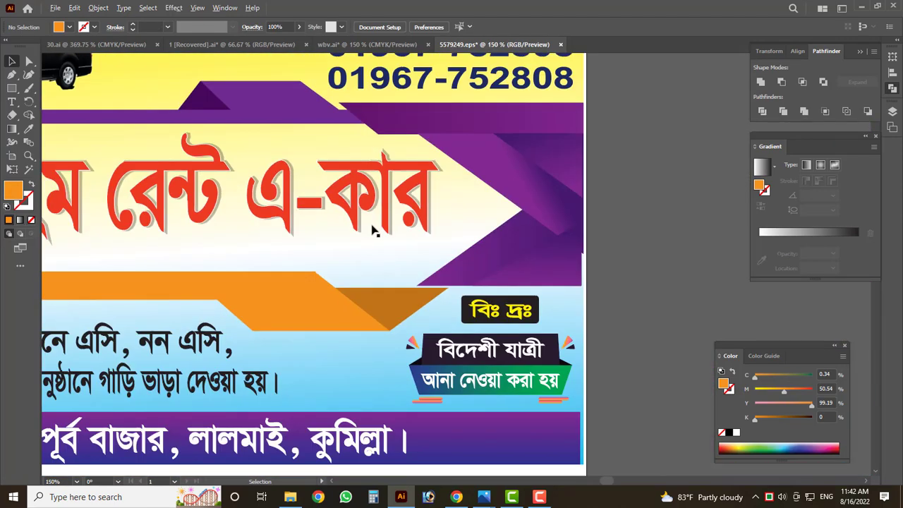
{"action": "scroll", "coordinate": [372, 230], "scroll_direction": "down", "scroll_amount": 3}
- Reselect the clipped banner and bring up the Object menu commands
{"action": "left_click", "coordinate": [423, 219]}
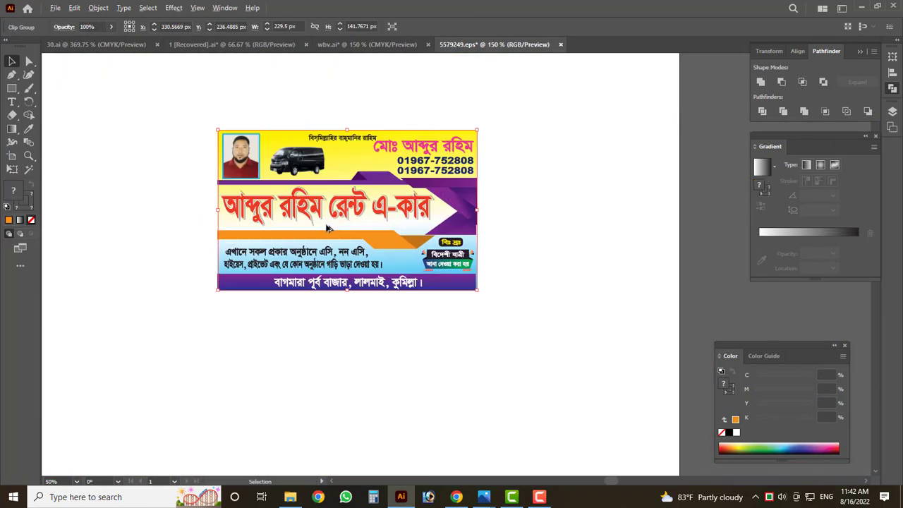
{"action": "scroll", "coordinate": [358, 205], "scroll_direction": "up", "scroll_amount": 5}
{"action": "scroll", "coordinate": [331, 175], "scroll_direction": "up", "scroll_amount": 2}
{"action": "scroll", "coordinate": [331, 175], "scroll_direction": "up", "scroll_amount": 1}
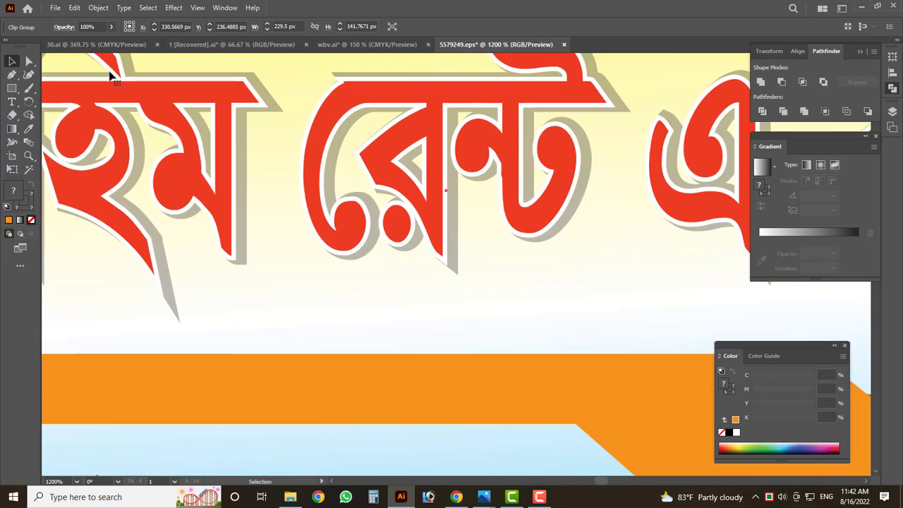
{"action": "left_click", "coordinate": [98, 8]}
- Expand the clipped banner's fill and stroke
{"action": "left_click", "coordinate": [161, 140]}
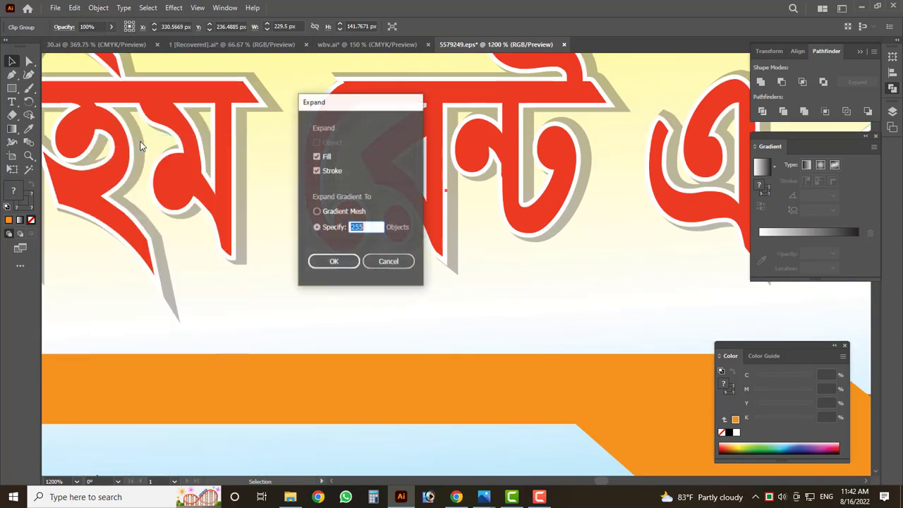
{"action": "left_click", "coordinate": [329, 266]}
{"action": "scroll", "coordinate": [242, 236], "scroll_direction": "down", "scroll_amount": 3}
{"action": "scroll", "coordinate": [261, 236], "scroll_direction": "down", "scroll_amount": 2}
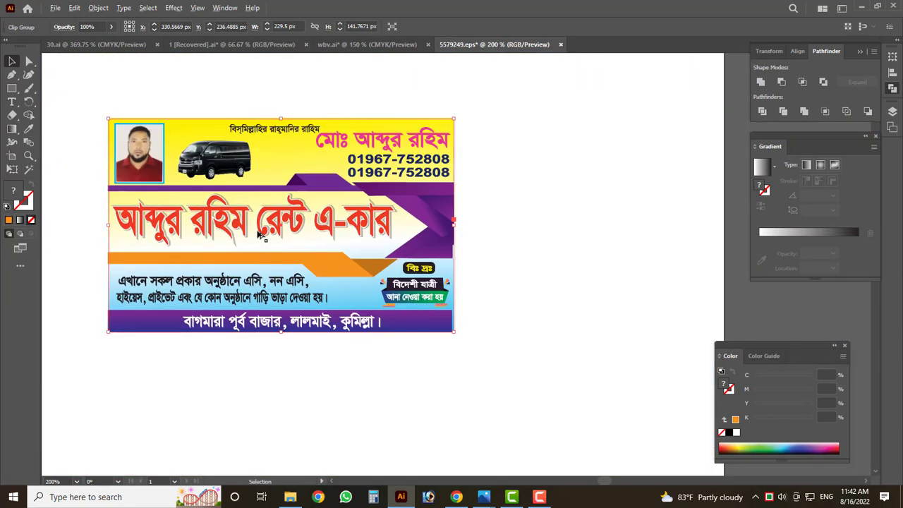
- Drag a corner to enlarge the banner across the artboard's full width, then deselect
{"action": "left_click", "coordinate": [396, 245]}
{"action": "scroll", "coordinate": [454, 238], "scroll_direction": "up", "scroll_amount": 2}
{"action": "scroll", "coordinate": [383, 232], "scroll_direction": "up", "scroll_amount": 2}
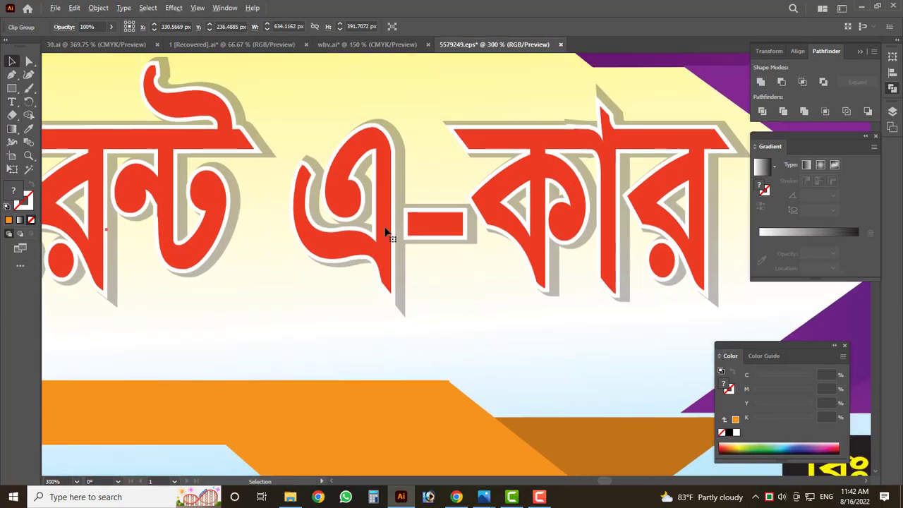
{"action": "scroll", "coordinate": [427, 242], "scroll_direction": "down", "scroll_amount": 8}
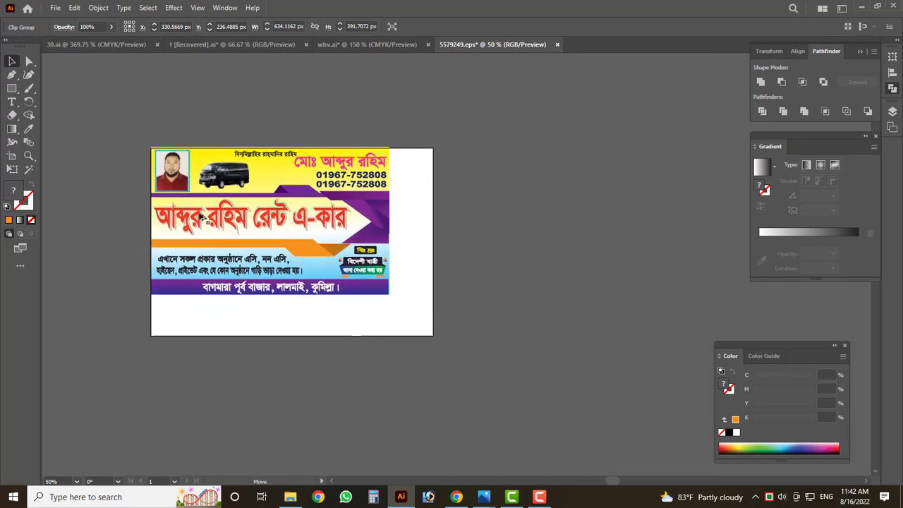
{"action": "scroll", "coordinate": [243, 226], "scroll_direction": "up", "scroll_amount": 5}
{"action": "scroll", "coordinate": [203, 212], "scroll_direction": "down", "scroll_amount": 3}
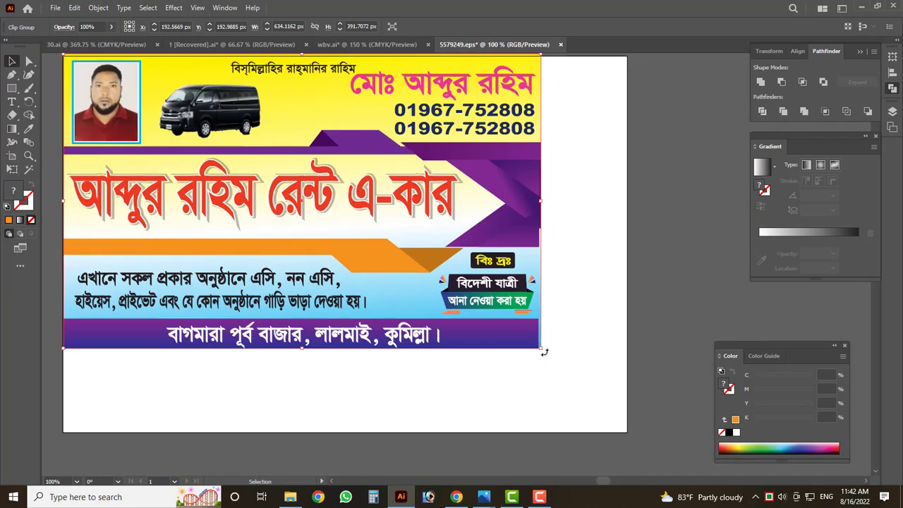
{"action": "left_click_drag", "start_coordinate": [543, 349], "coordinate": [627, 409]}
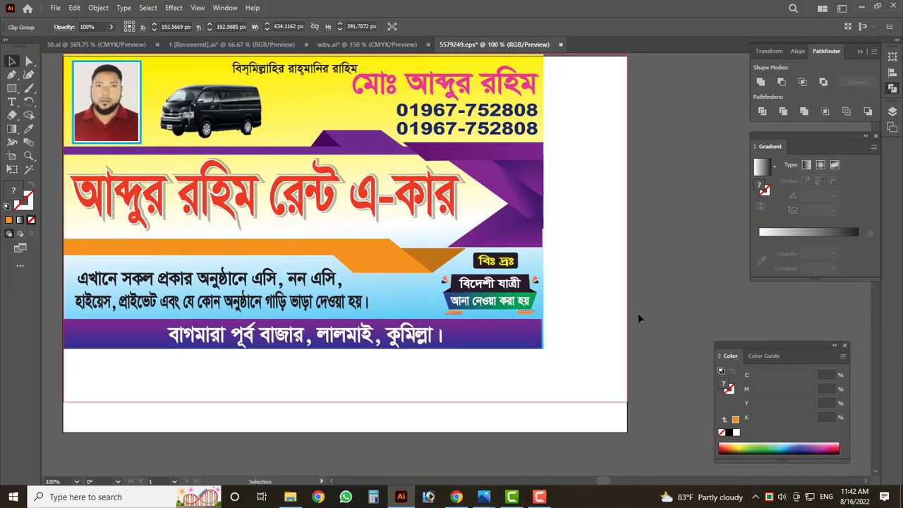
{"action": "scroll", "coordinate": [505, 292], "scroll_direction": "up", "scroll_amount": 2}
{"action": "scroll", "coordinate": [502, 290], "scroll_direction": "down", "scroll_amount": 3}
{"action": "left_click", "coordinate": [601, 244]}
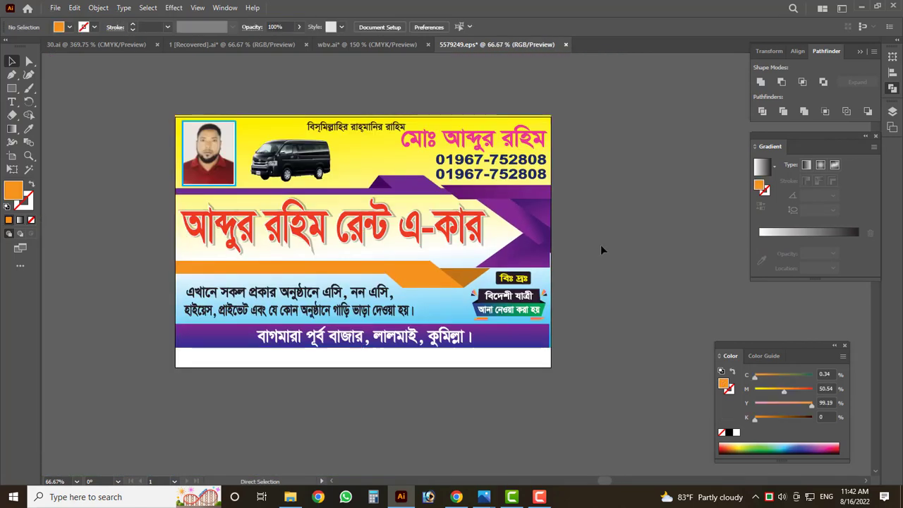
{"action": "scroll", "coordinate": [601, 245], "scroll_direction": "up", "scroll_amount": 2}
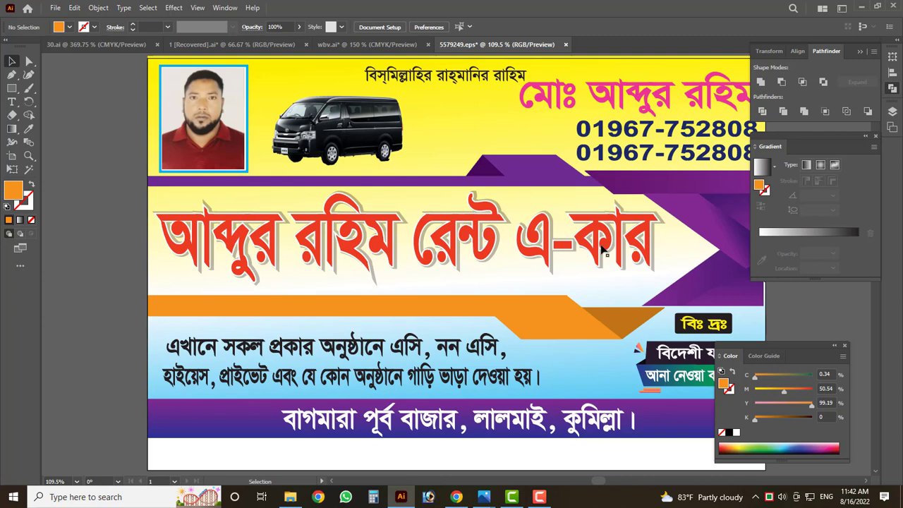
- Open the BUSINESS CARD folder on Graphics Design (D:) and select Illustrator files 30 and 31
{"action": "left_click", "coordinate": [290, 496]}
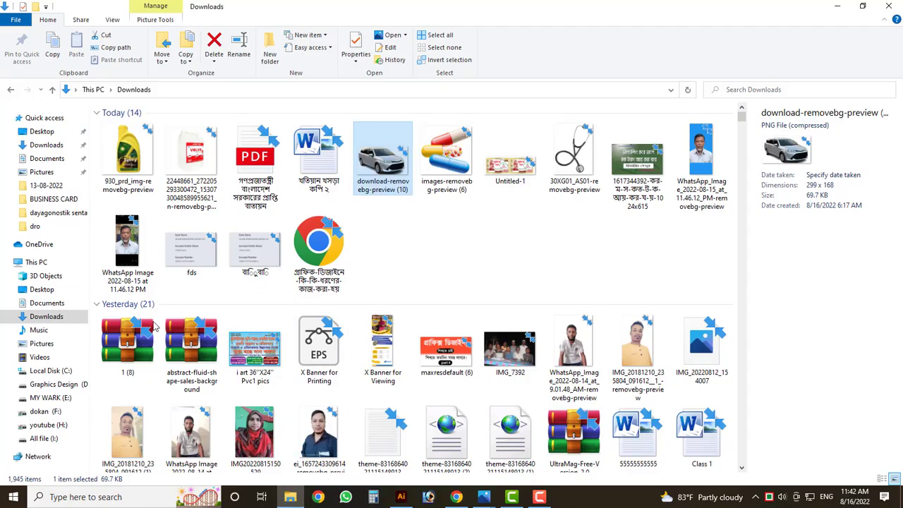
{"action": "scroll", "coordinate": [106, 374], "scroll_direction": "down", "scroll_amount": 3}
{"action": "left_click", "coordinate": [222, 302]}
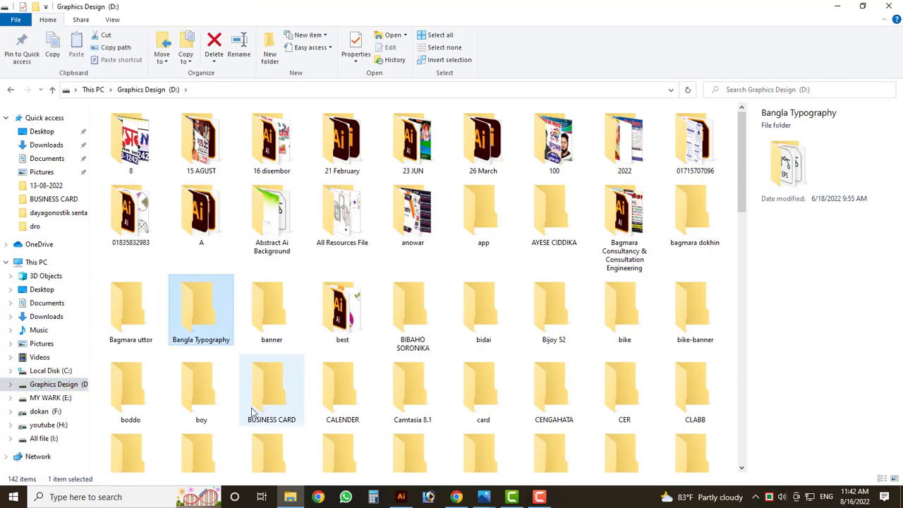
{"action": "double_click", "coordinate": [272, 392]}
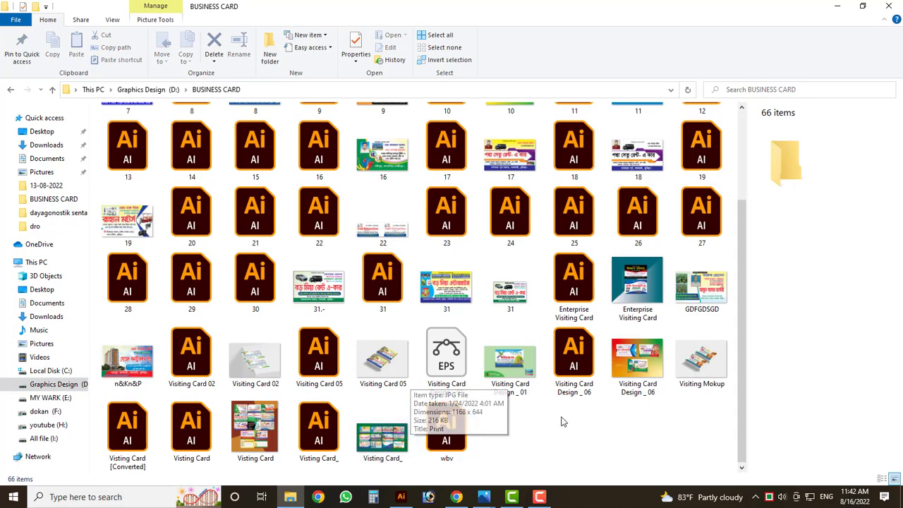
{"action": "left_click", "coordinate": [256, 289]}
{"action": "left_click", "coordinate": [394, 295], "text": "ctrl"}
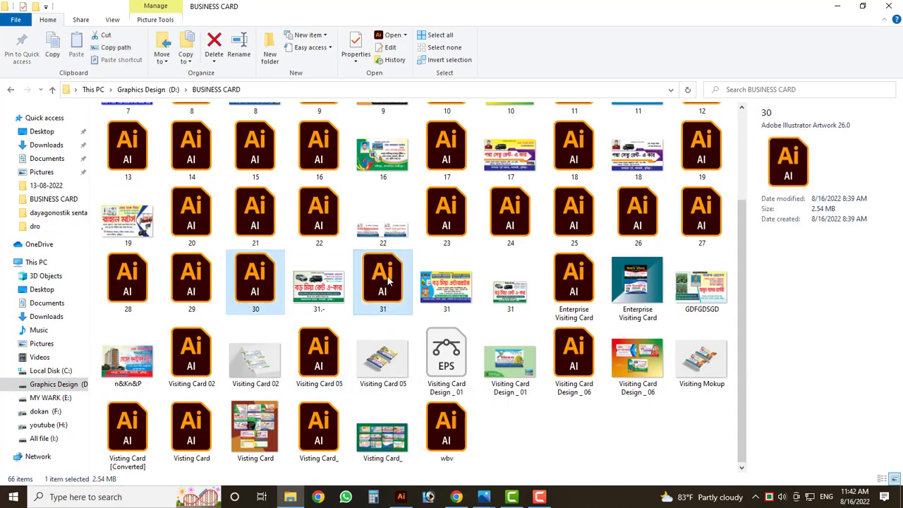
- Open the selected files and zoom the doctor's card back to 200%
{"action": "key", "text": "Return"}
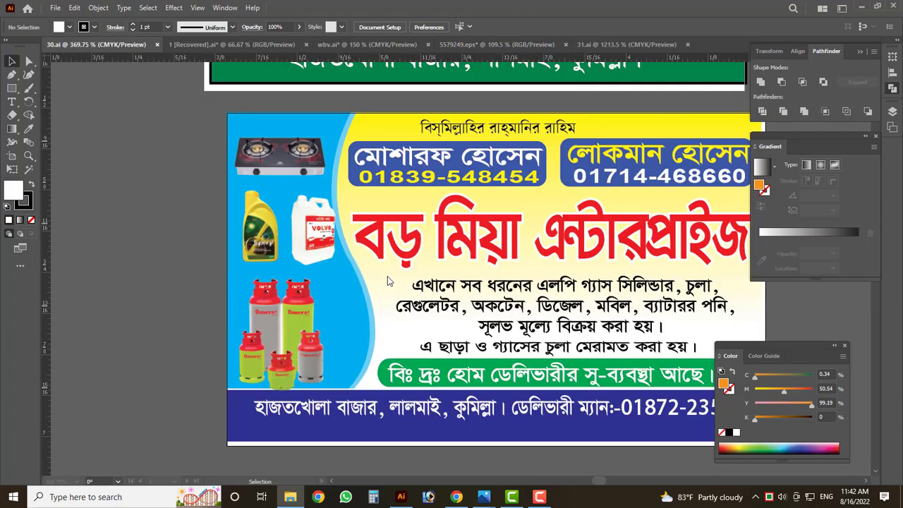
{"action": "key", "text": "ctrl+minus"}
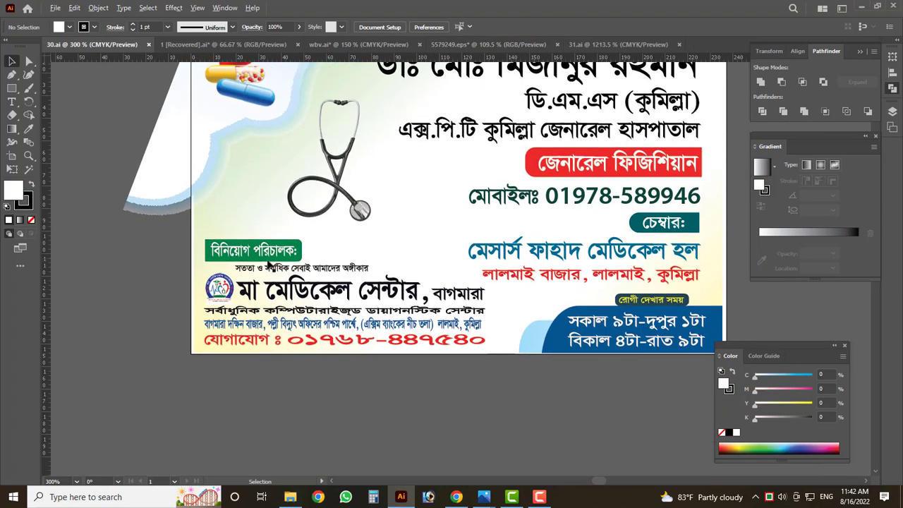
{"action": "key", "text": "ctrl+minus"}
{"action": "scroll", "coordinate": [595, 228], "scroll_direction": "up", "scroll_amount": 3}
{"action": "key", "text": "ctrl+plus"}
{"action": "key", "text": "ctrl+plus"}
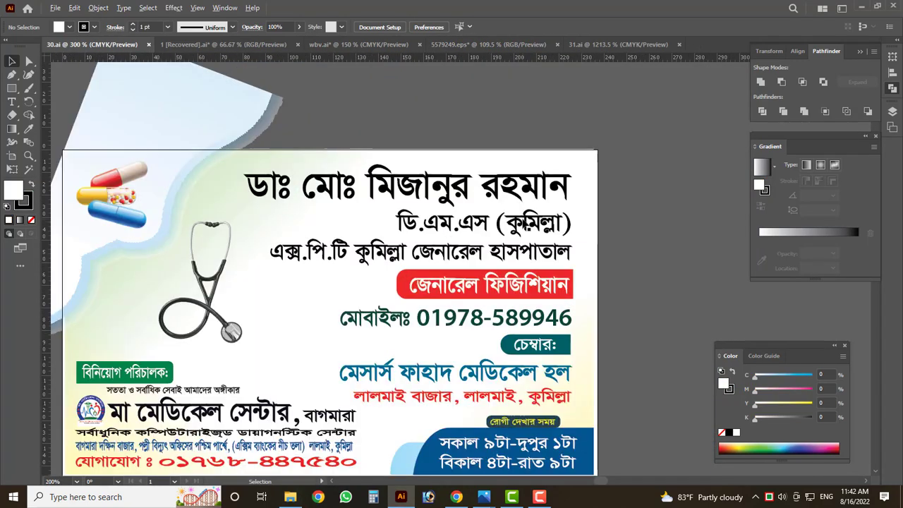
{"action": "key", "text": "ctrl+plus"}
{"action": "scroll", "coordinate": [511, 99], "scroll_direction": "down", "scroll_amount": 1}
{"action": "key", "text": "ctrl+minus"}
{"action": "key", "text": "ctrl+minus"}
{"action": "key", "text": "ctrl+minus"}
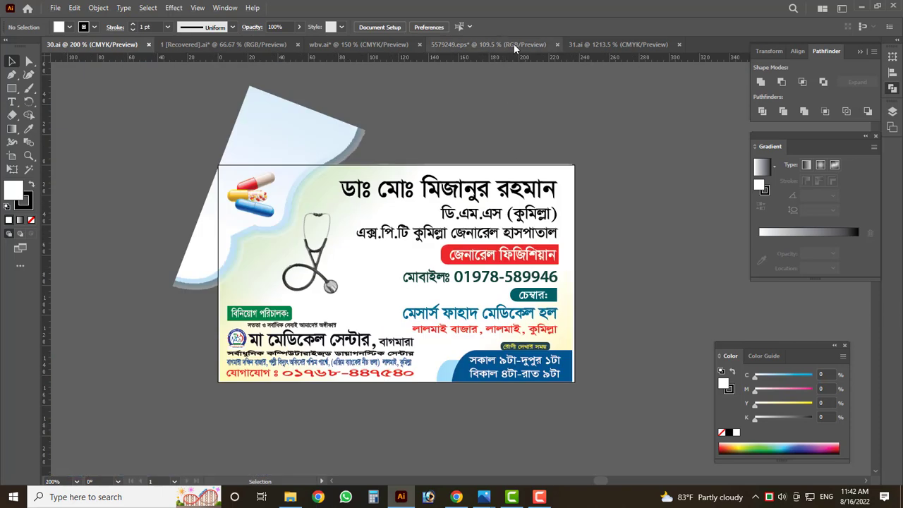
- Switch to the 31.ai document, hide the panels and frame the rent-a-car banners
{"action": "left_click", "coordinate": [514, 44]}
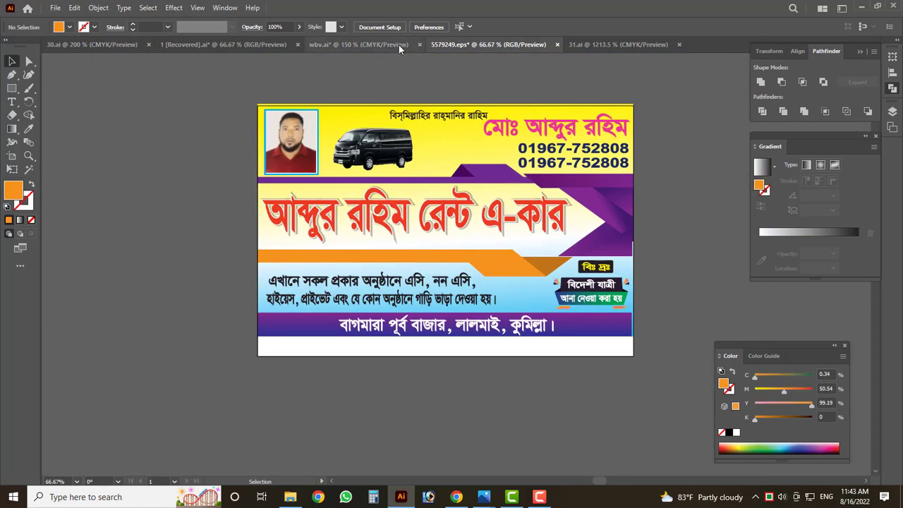
{"action": "left_click", "coordinate": [399, 45]}
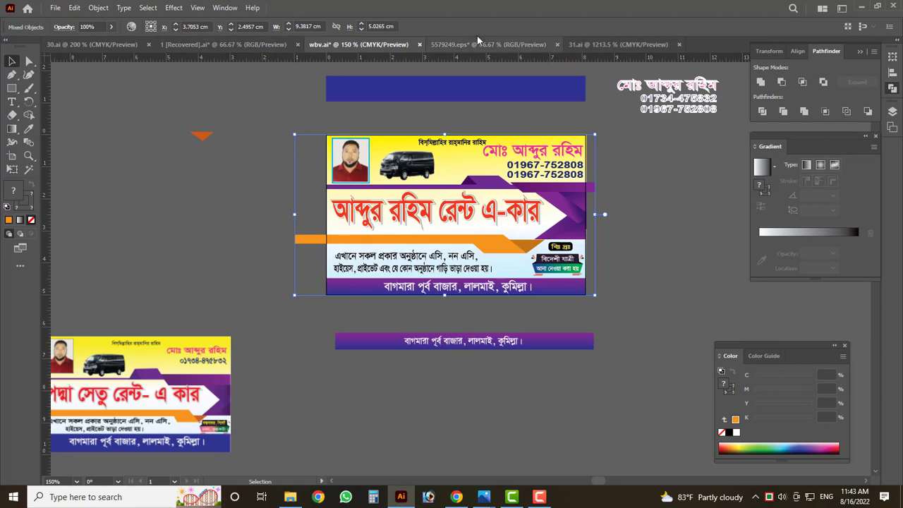
{"action": "left_click", "coordinate": [615, 45]}
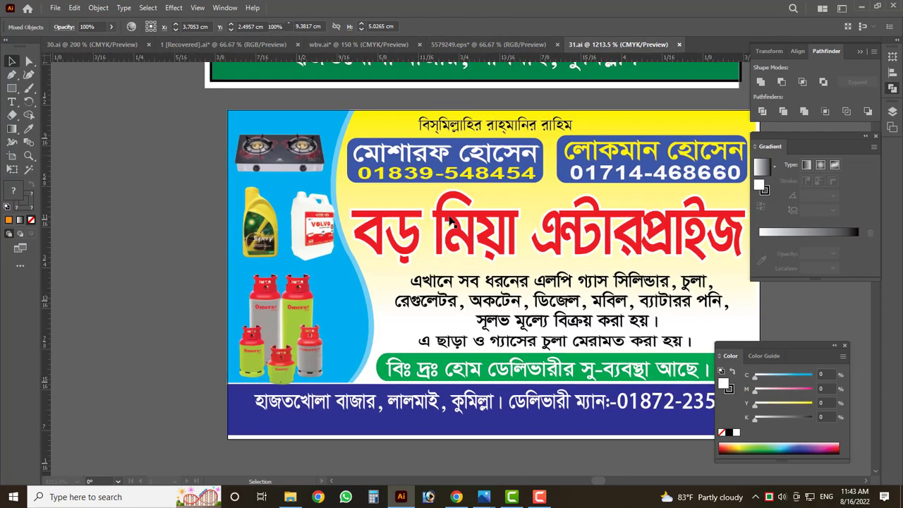
{"action": "key", "text": "ctrl+minus"}
{"action": "scroll", "coordinate": [424, 212], "scroll_direction": "up", "scroll_amount": 3}
{"action": "key", "text": "ctrl+plus"}
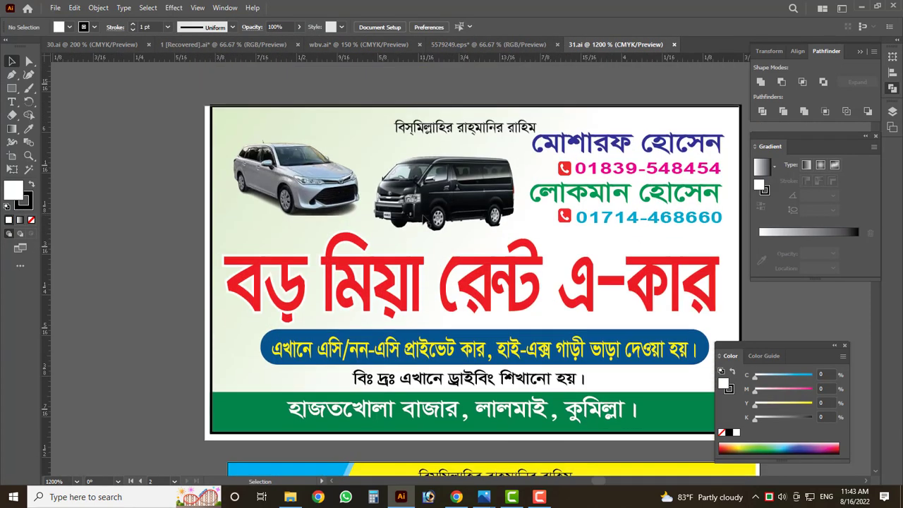
{"action": "key", "text": "Tab"}
{"action": "scroll", "coordinate": [656, 261], "scroll_direction": "down", "scroll_amount": 3}
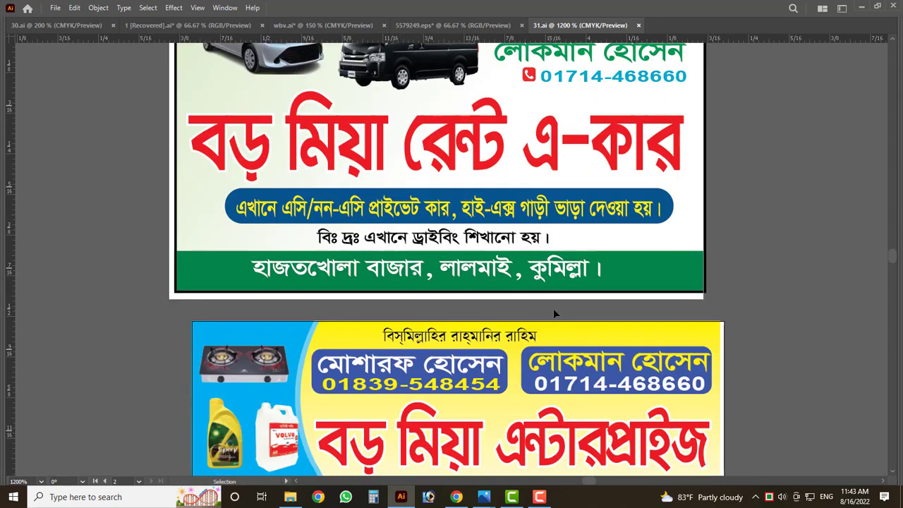
{"action": "scroll", "coordinate": [494, 318], "scroll_direction": "down", "scroll_amount": 3}
{"action": "scroll", "coordinate": [366, 360], "scroll_direction": "down", "scroll_amount": 1}
{"action": "scroll", "coordinate": [366, 360], "scroll_direction": "down", "scroll_amount": 1}
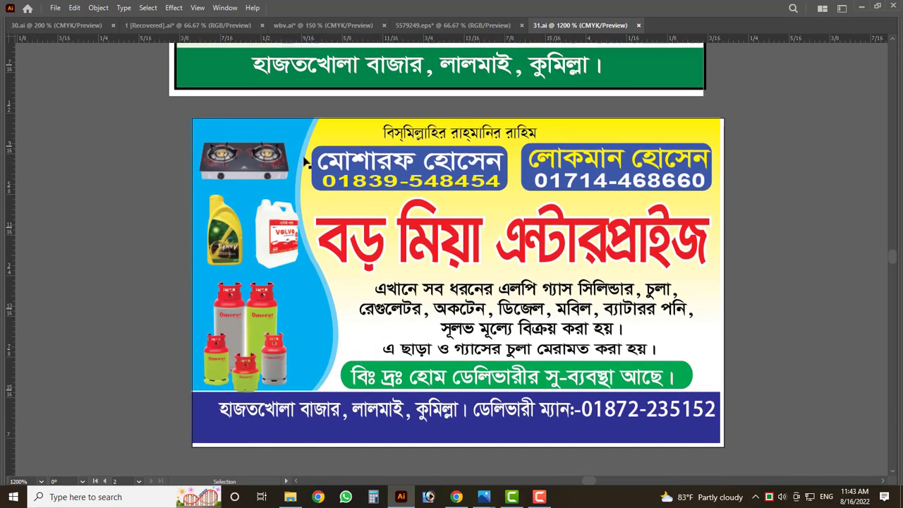
{"action": "key", "text": "ctrl+minus"}
{"action": "key", "text": "ctrl+minus"}
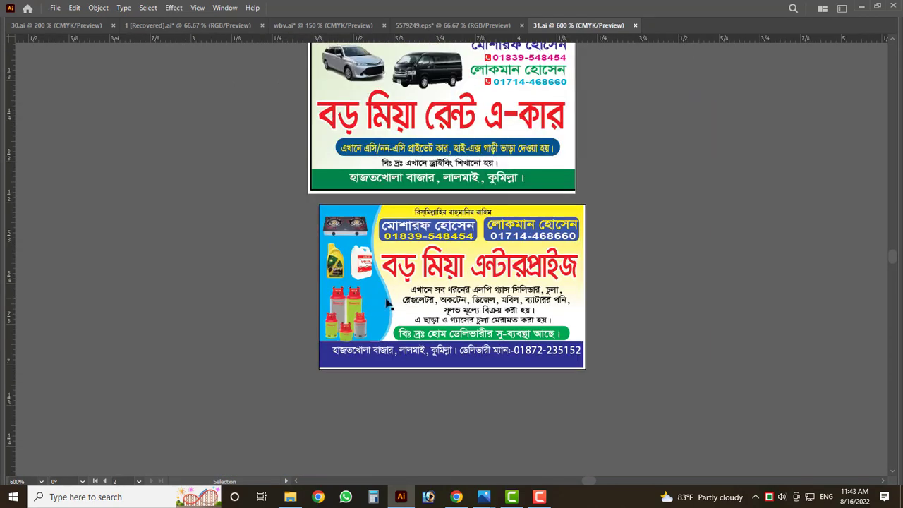
{"action": "scroll", "coordinate": [402, 307], "scroll_direction": "up", "scroll_amount": 3}
- Alt-drag a copy of the blue curved background to the empty canvas at left
{"action": "left_click", "coordinate": [402, 308]}
{"action": "scroll", "coordinate": [402, 309], "scroll_direction": "down", "scroll_amount": 3}
{"action": "left_click_drag", "start_coordinate": [405, 314], "coordinate": [204, 312]}
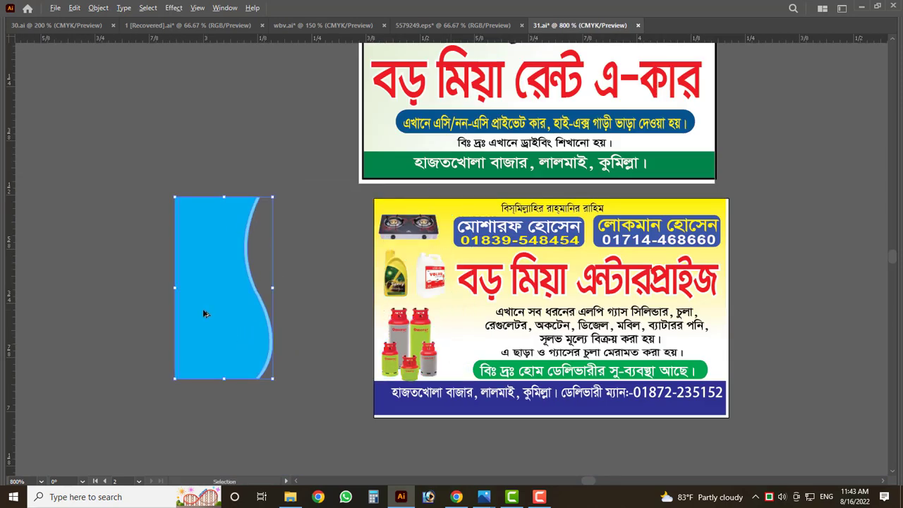
{"action": "scroll", "coordinate": [299, 283], "scroll_direction": "up", "scroll_amount": 3}
- Bring the panels back and draw a closed white rectangle with the Pen tool
{"action": "left_click", "coordinate": [394, 280]}
{"action": "key", "text": "Tab"}
{"action": "scroll", "coordinate": [394, 280], "scroll_direction": "down", "scroll_amount": 1}
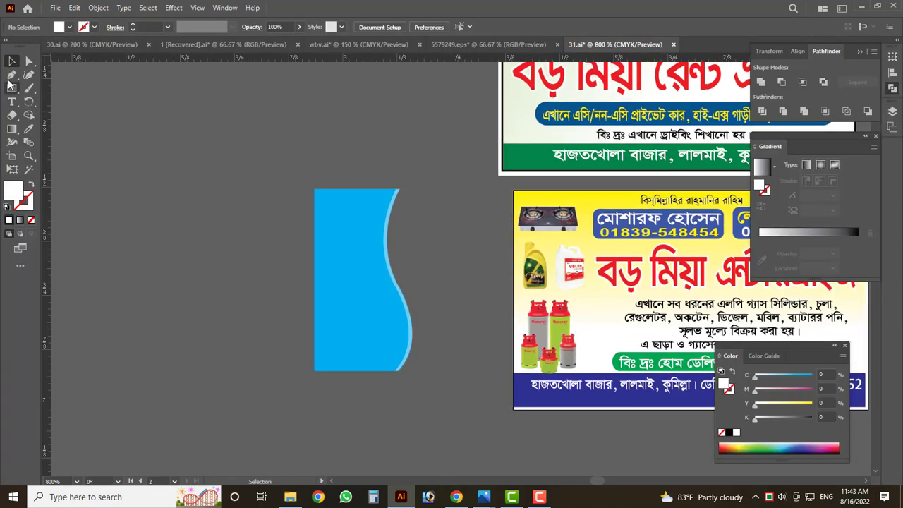
{"action": "left_click", "coordinate": [11, 76]}
{"action": "left_click", "coordinate": [71, 124]}
{"action": "left_click", "coordinate": [211, 124]}
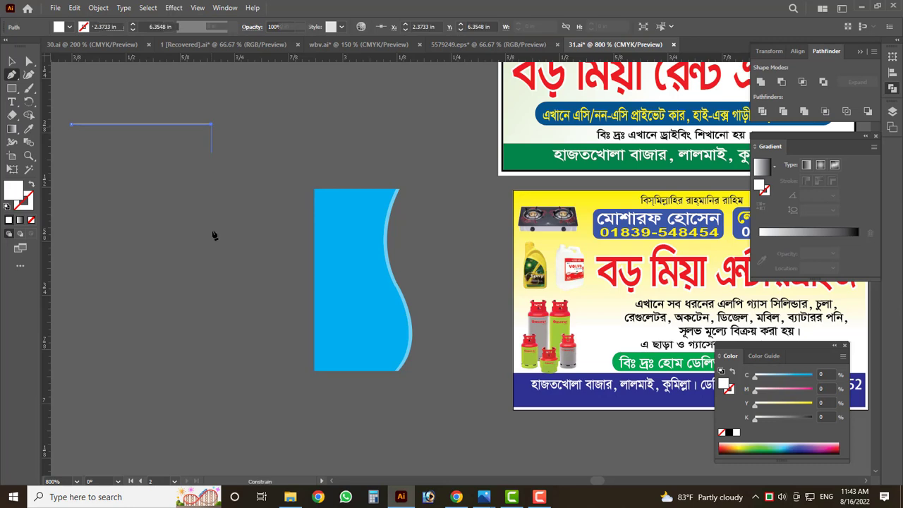
{"action": "left_click", "coordinate": [211, 378]}
{"action": "left_click", "coordinate": [71, 378]}
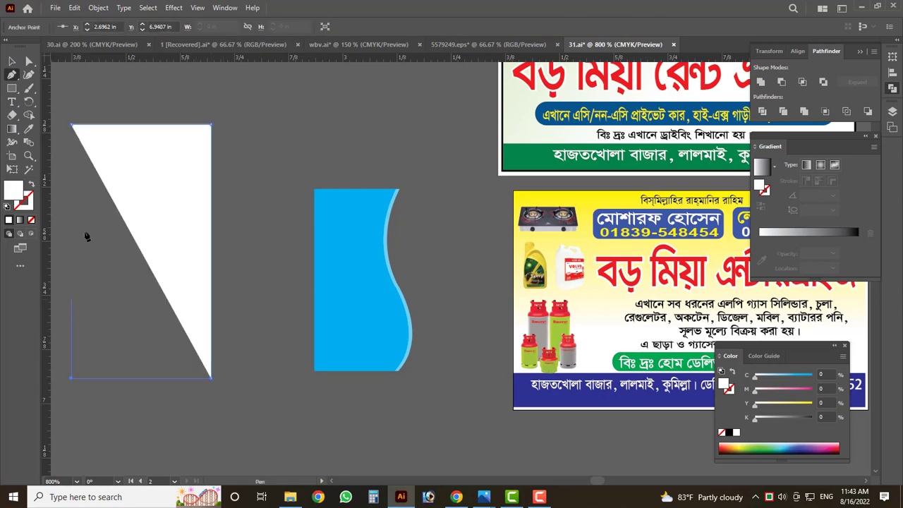
{"action": "left_click", "coordinate": [71, 124]}
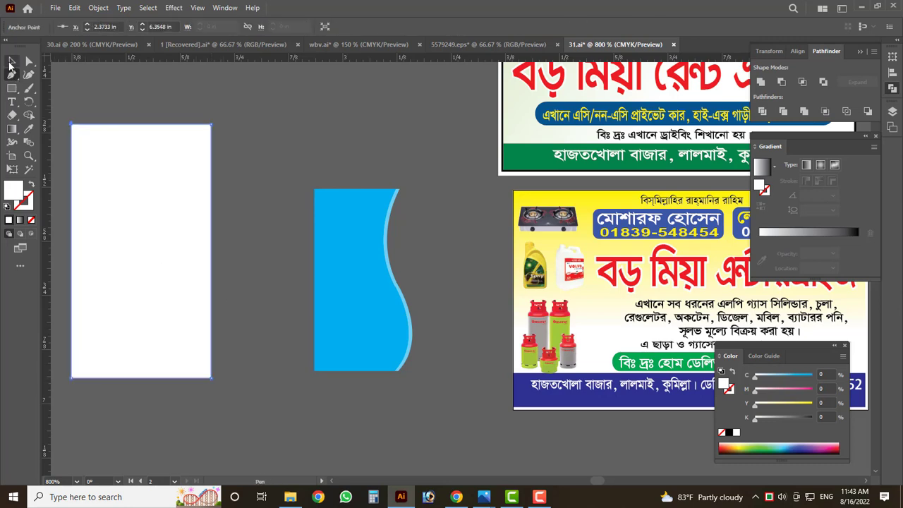
- Try a curved path beside the blue shape, then undo it
{"action": "left_click", "coordinate": [333, 115]}
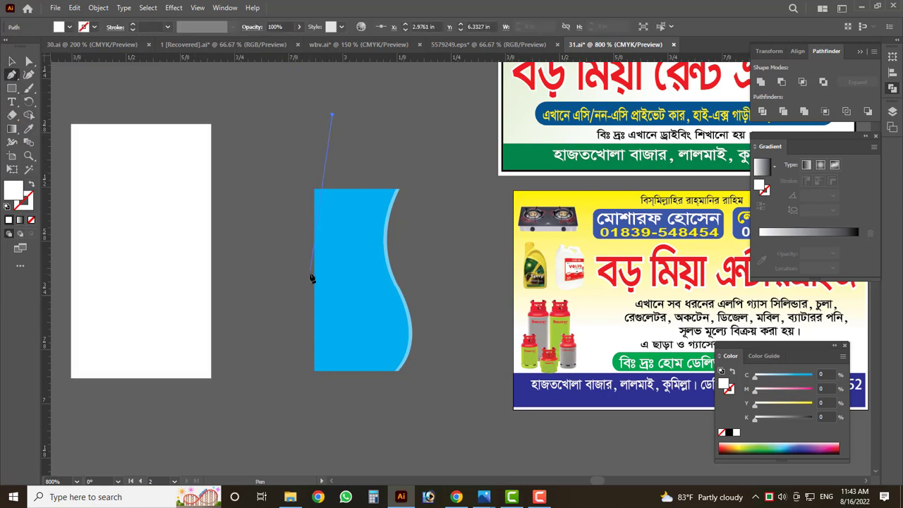
{"action": "left_click_drag", "start_coordinate": [304, 261], "coordinate": [323, 352]}
{"action": "left_click", "coordinate": [297, 402]}
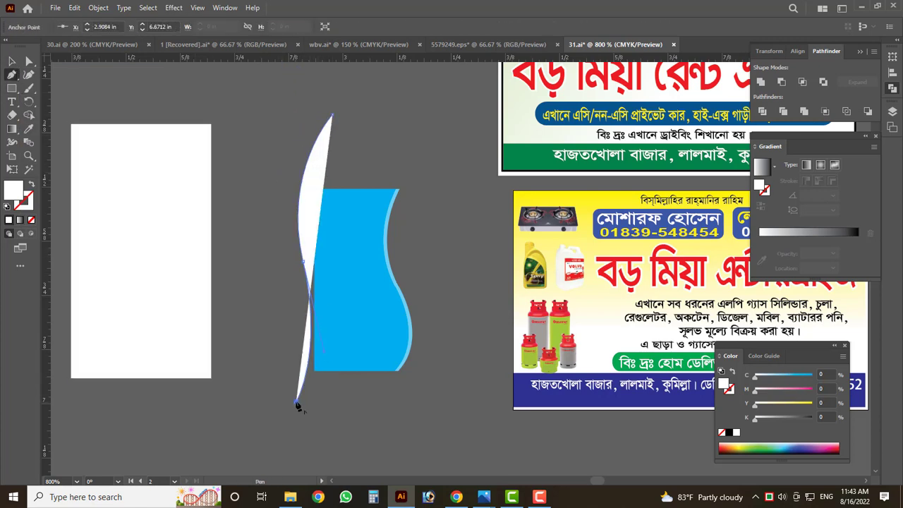
{"action": "key", "text": "ctrl+z"}
{"action": "key", "text": "ctrl+z"}
- Bend the white rectangle's right edge into an S-curve with the Anchor Point tool
{"action": "key", "text": "v"}
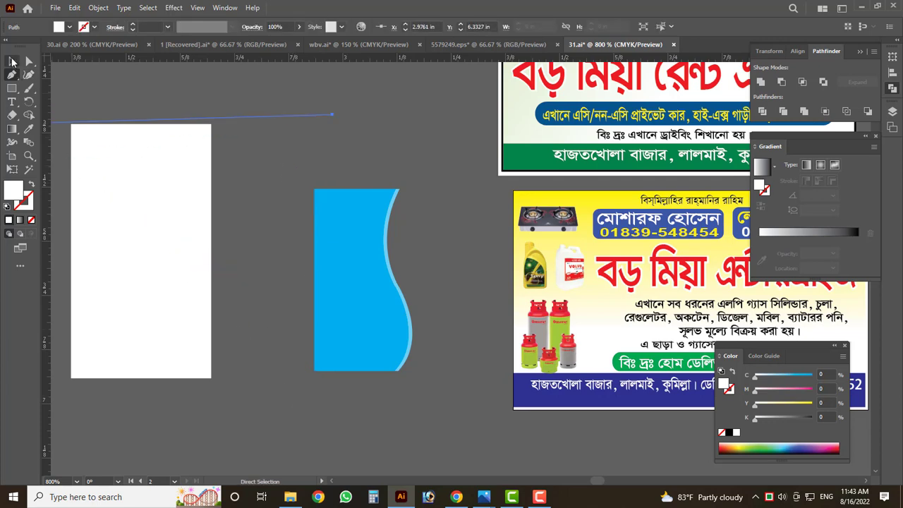
{"action": "left_click", "coordinate": [143, 207]}
{"action": "left_click_drag", "start_coordinate": [12, 74], "coordinate": [71, 93]}
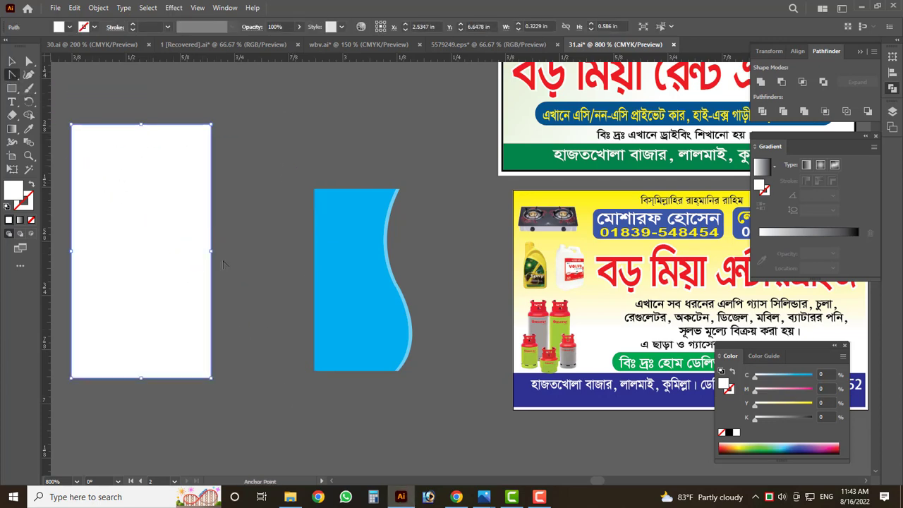
{"action": "left_click", "coordinate": [212, 254]}
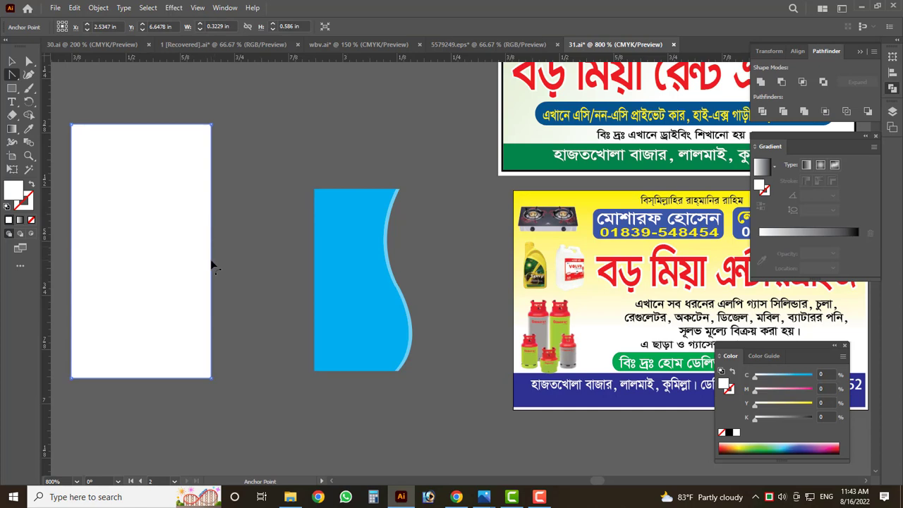
{"action": "left_click_drag", "start_coordinate": [212, 265], "coordinate": [176, 261]}
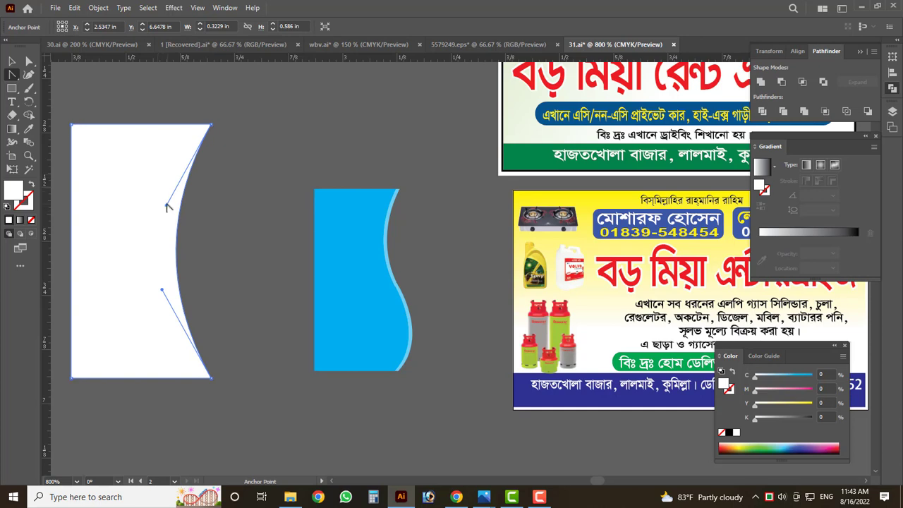
{"action": "mouse_move", "coordinate": [166, 207]}
{"action": "left_mouse_down"}
{"action": "mouse_move", "coordinate": [147, 198]}
{"action": "mouse_move", "coordinate": [143, 173]}
{"action": "left_mouse_up"}
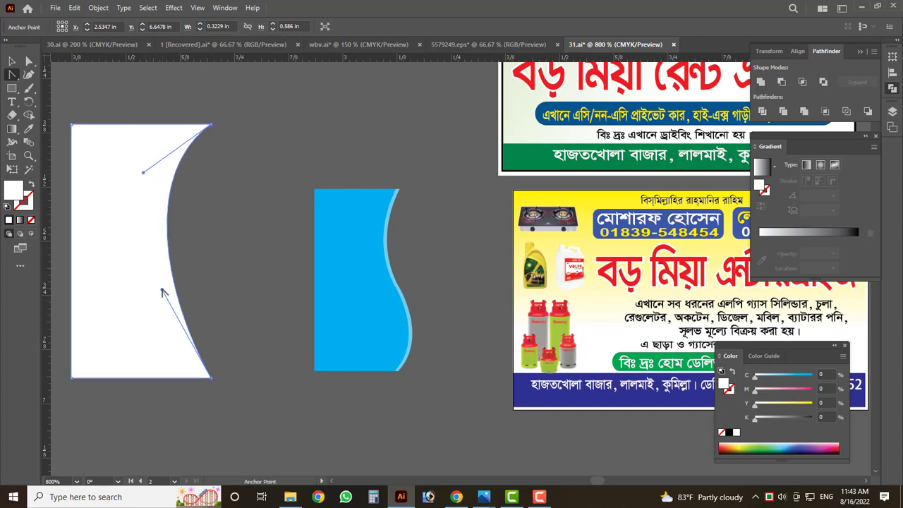
{"action": "mouse_move", "coordinate": [162, 292]}
{"action": "left_mouse_down"}
{"action": "mouse_move", "coordinate": [242, 262]}
{"action": "mouse_move", "coordinate": [268, 294]}
{"action": "mouse_move", "coordinate": [286, 296]}
{"action": "left_mouse_up"}
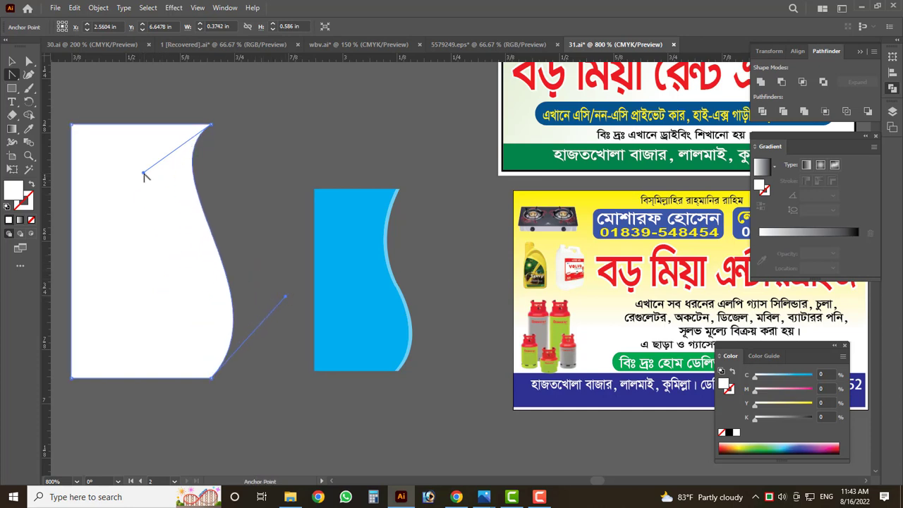
{"action": "mouse_move", "coordinate": [144, 176]}
{"action": "left_mouse_down"}
{"action": "mouse_move", "coordinate": [131, 201]}
{"action": "mouse_move", "coordinate": [129, 237]}
{"action": "left_mouse_up"}
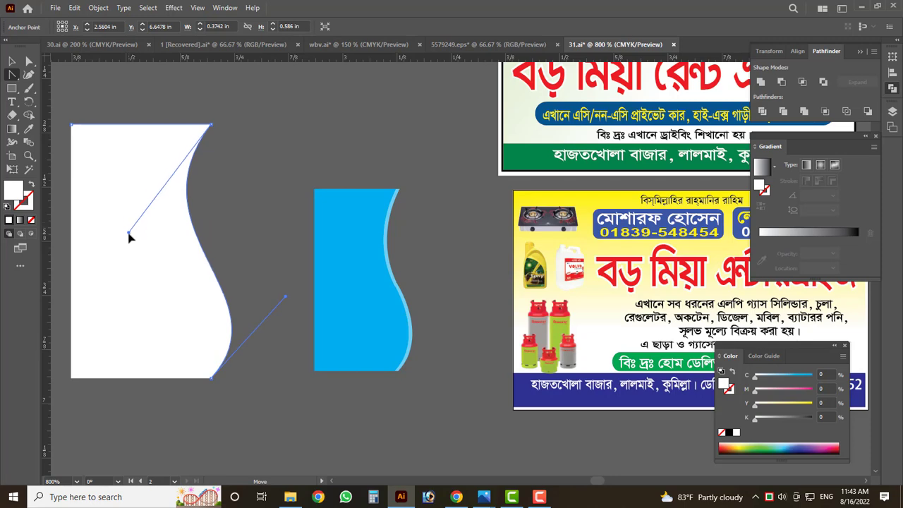
{"action": "scroll", "coordinate": [215, 283], "scroll_direction": "up", "scroll_amount": 3, "text": "alt"}
{"action": "scroll", "coordinate": [317, 282], "scroll_direction": "down", "scroll_amount": 5, "text": "alt"}
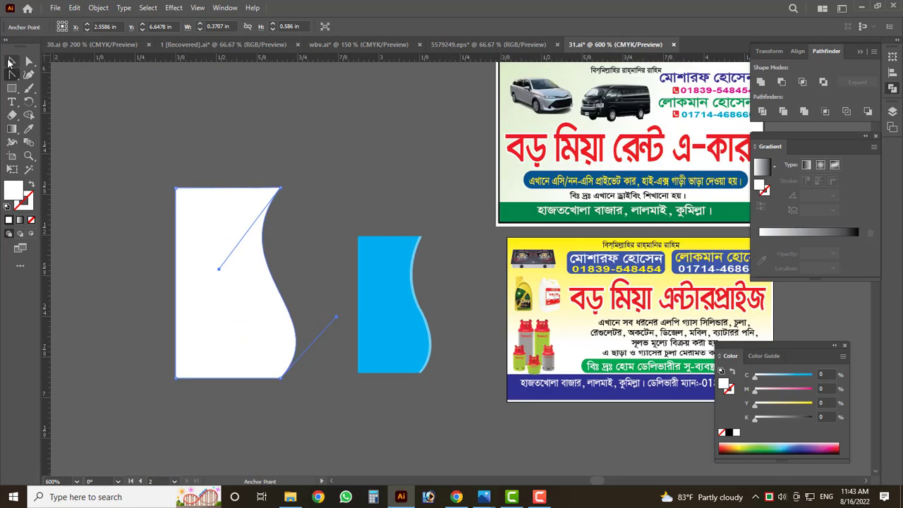
- Select the white curved shape and delete it
{"action": "left_click", "coordinate": [10, 62]}
{"action": "left_click", "coordinate": [112, 129]}
{"action": "scroll", "coordinate": [179, 295], "scroll_direction": "down", "scroll_amount": 1}
{"action": "left_click", "coordinate": [264, 256]}
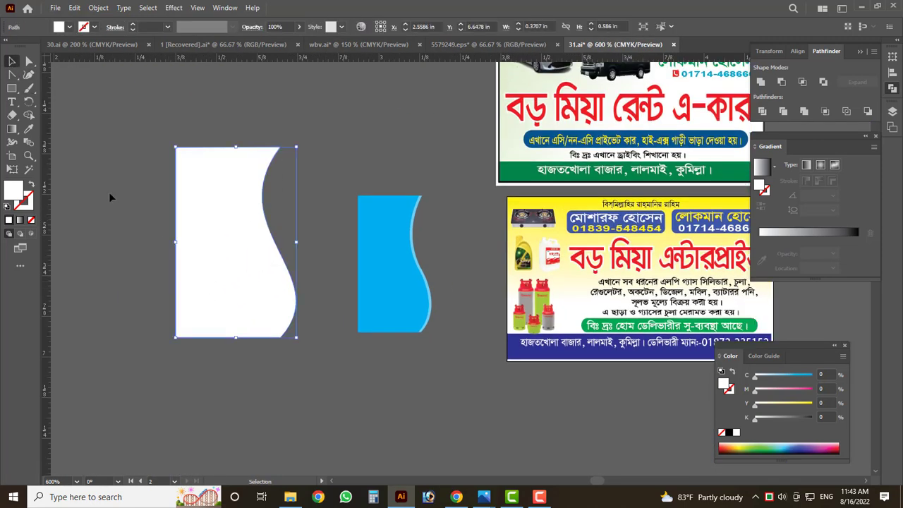
{"action": "right_click", "coordinate": [12, 89]}
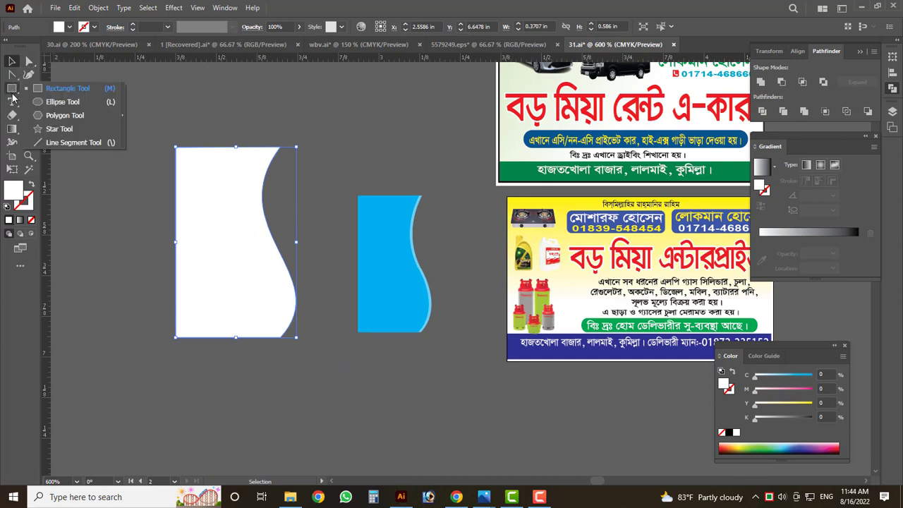
{"action": "left_click", "coordinate": [13, 92]}
{"action": "left_click", "coordinate": [12, 63]}
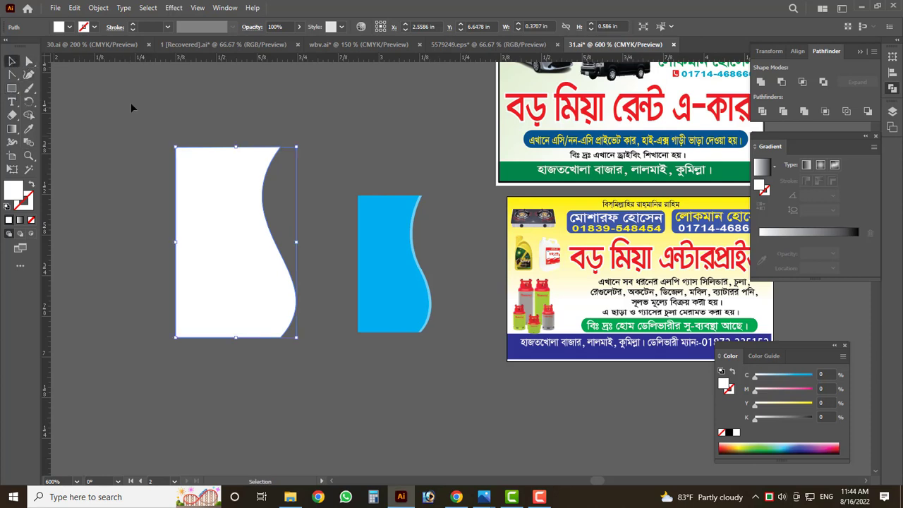
{"action": "key", "text": "Delete"}
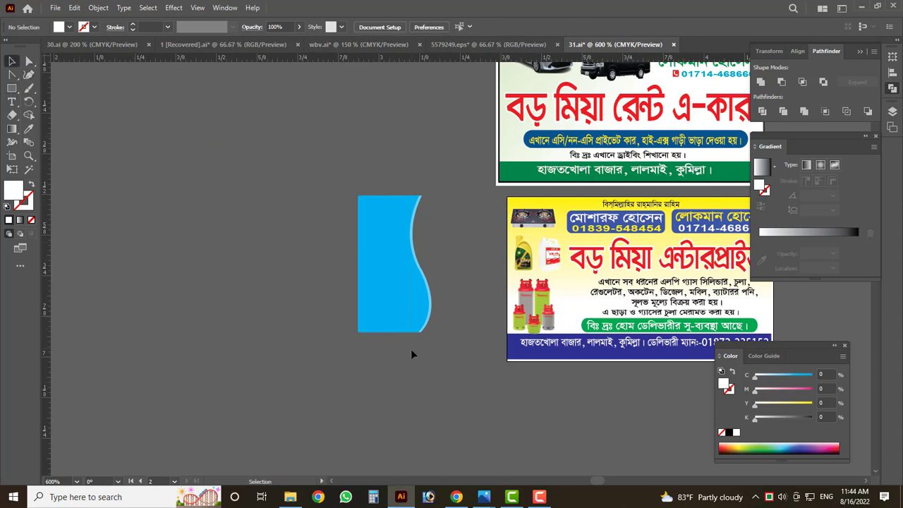
- Undo back through the curve edits until the plain white rectangle returns
{"action": "key", "text": "ctrl+a"}
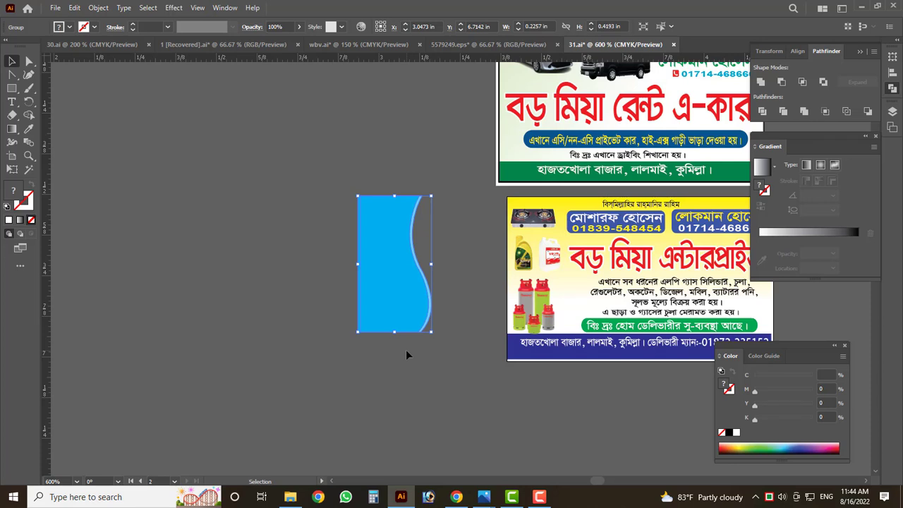
{"action": "key", "text": "a"}
{"action": "key", "text": "ctrl+z"}
{"action": "key", "text": "ctrl+z"}
{"action": "key", "text": "ctrl+z"}
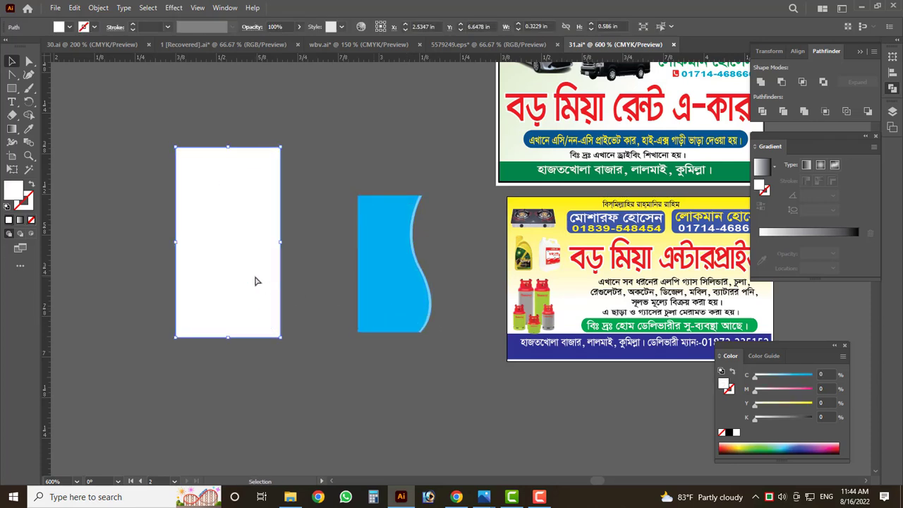
{"action": "key", "text": "ctrl+z"}
{"action": "key", "text": "ctrl+z"}
{"action": "key", "text": "ctrl+z"}
{"action": "key", "text": "ctrl+z"}
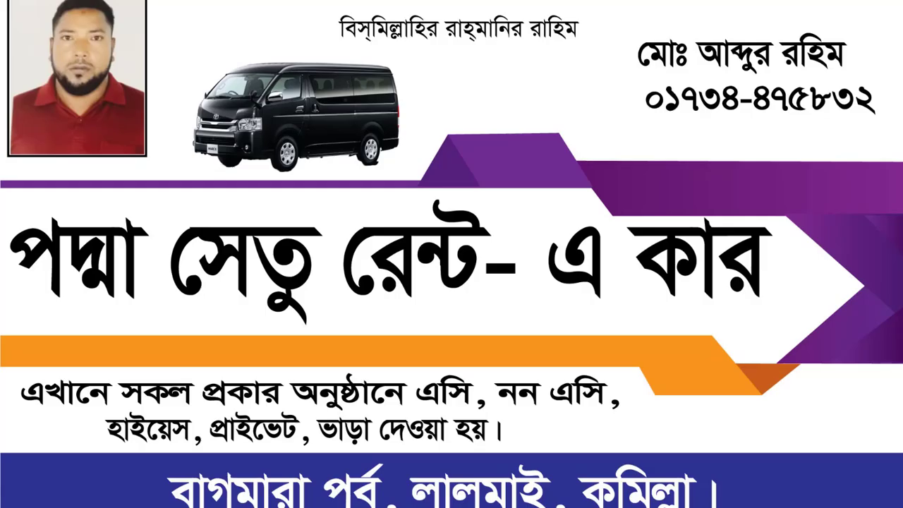